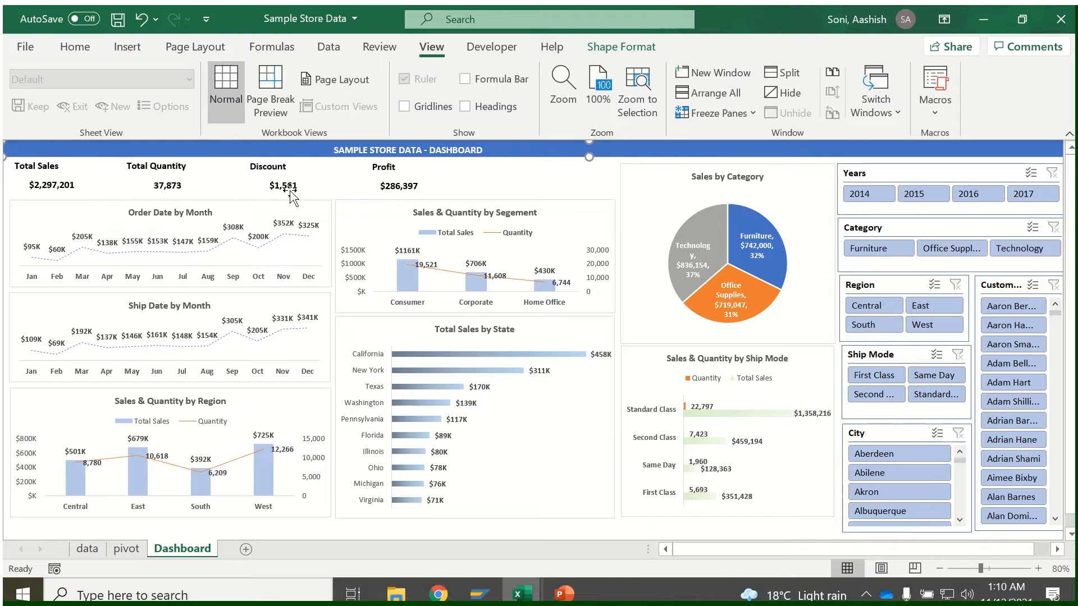
Filter the dashboard to the Central region and the year 2017 with the slicers.
{"action": "left_click", "coordinate": [875, 311]}
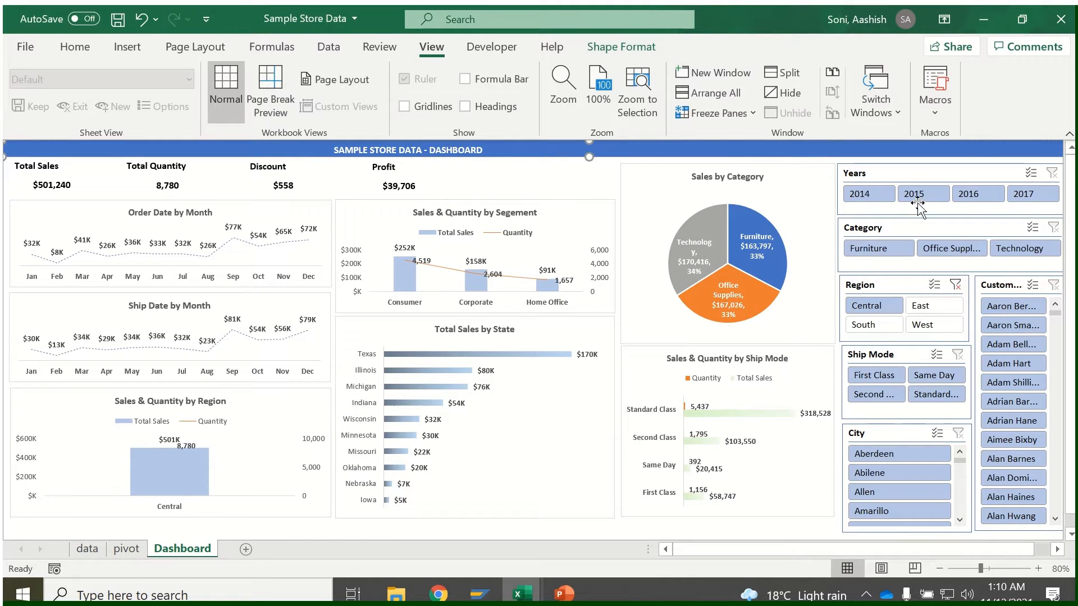
{"action": "left_click", "coordinate": [979, 198]}
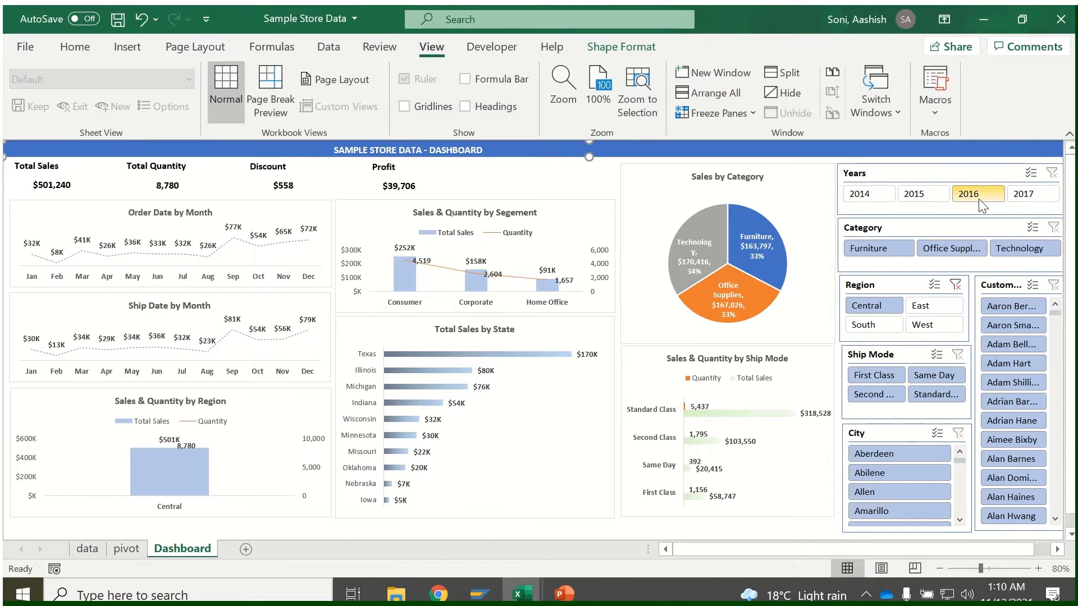
{"action": "left_click", "coordinate": [1026, 198]}
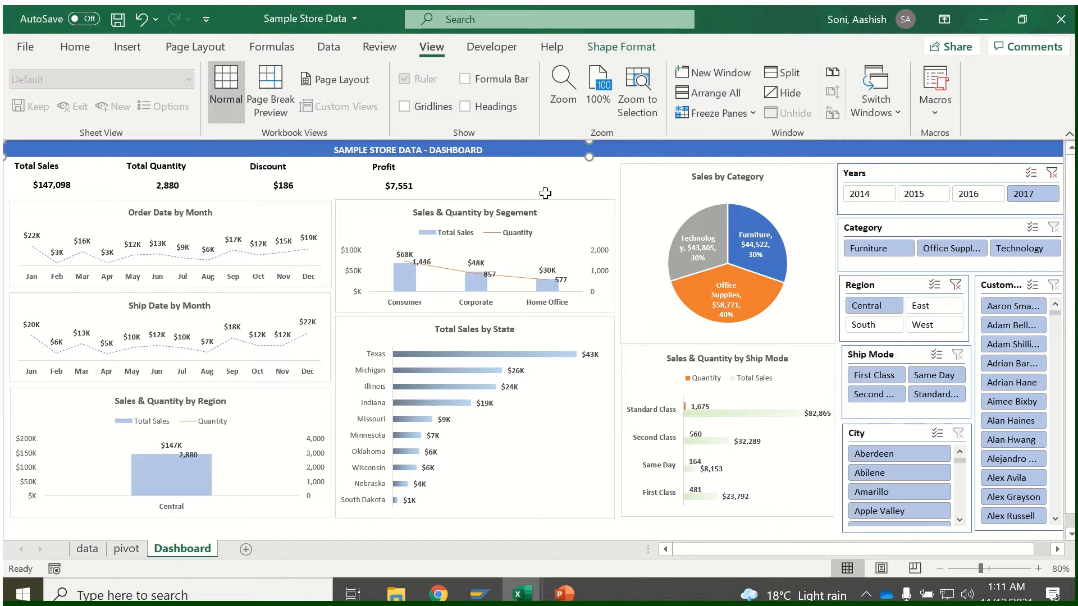
Switch the dashboard's region filter to East and add the West and South regions to it.
{"action": "left_click", "coordinate": [934, 306]}
{"action": "left_click", "coordinate": [926, 325], "text": "ctrl"}
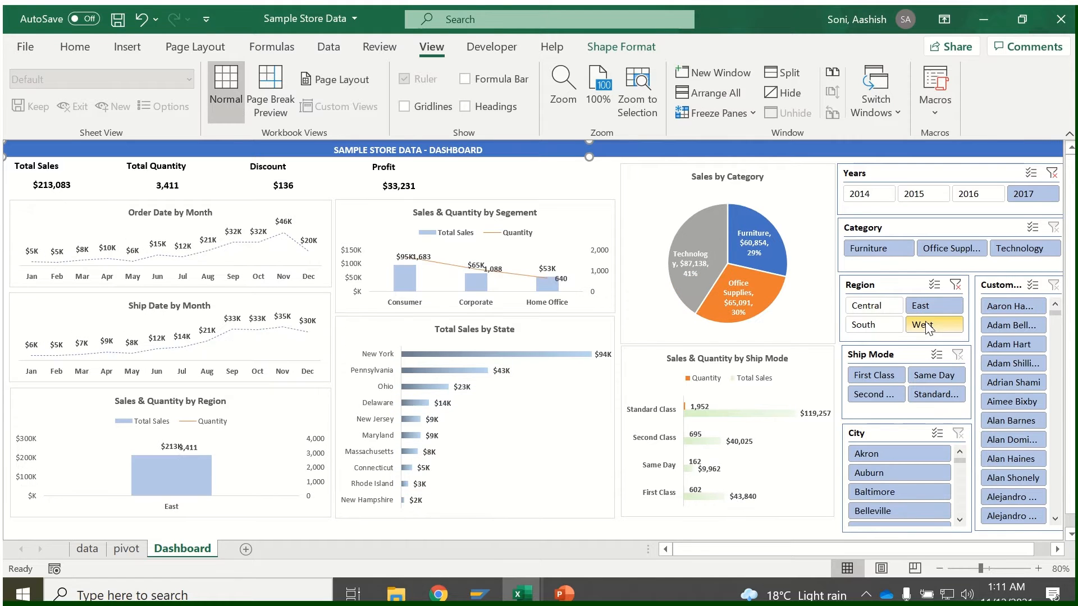
{"action": "left_click", "coordinate": [873, 325], "text": "ctrl"}
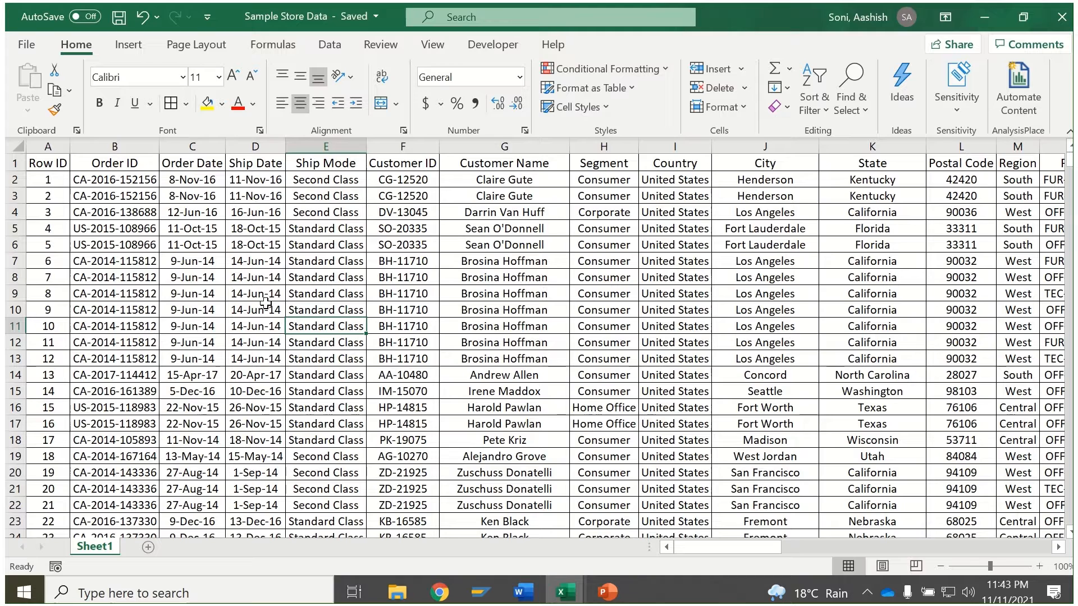
Examine the store data's column headers and first record from Order ID through Profit.
{"action": "left_click", "coordinate": [344, 262]}
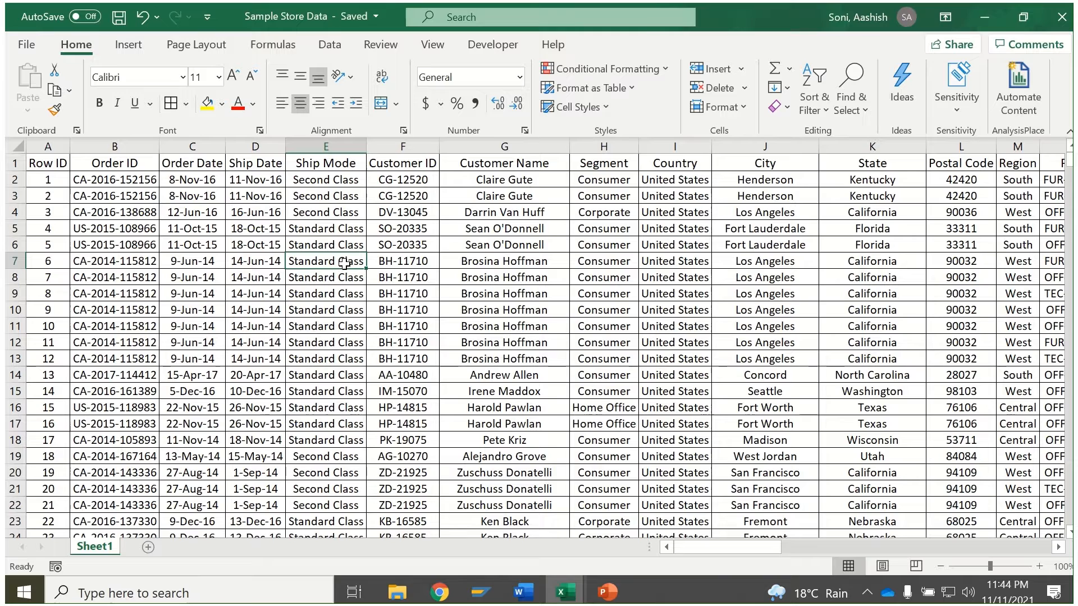
{"action": "left_click", "coordinate": [140, 213]}
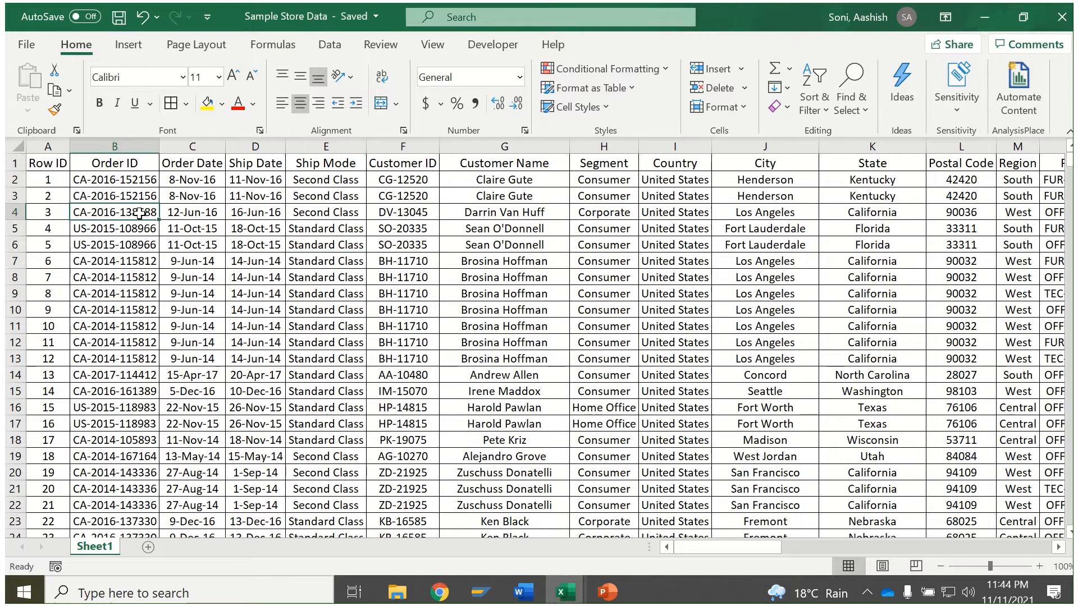
{"action": "key", "text": "Up"}
{"action": "key", "text": "Up"}
{"action": "key", "text": "Up"}
{"action": "key", "text": "Right"}
{"action": "key", "text": "Right"}
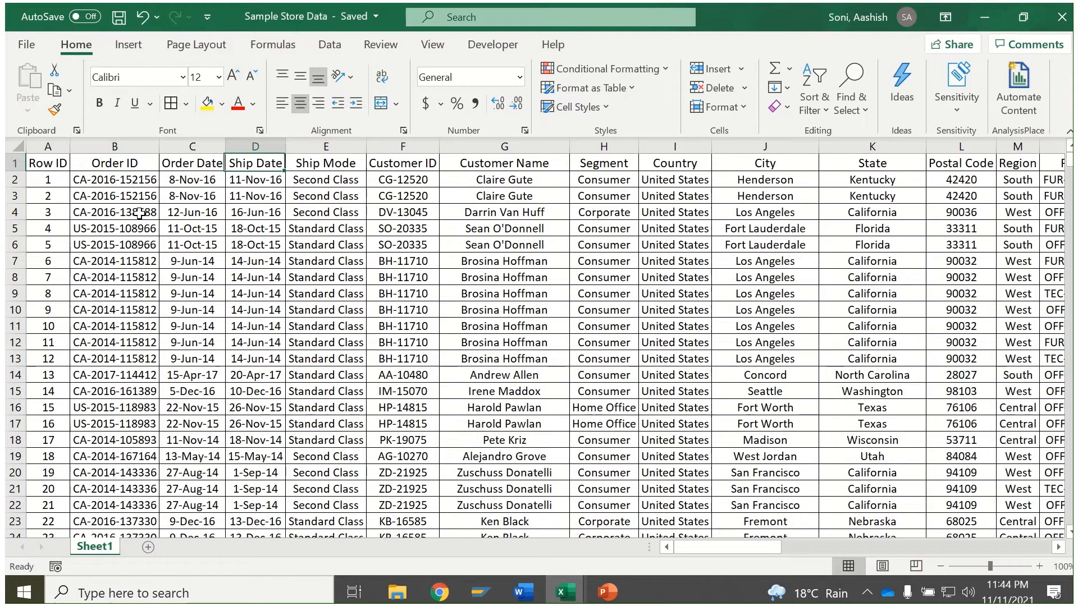
{"action": "key", "text": "Right"}
{"action": "key", "text": "Right"}
{"action": "key", "text": "Left"}
{"action": "key", "text": "Left"}
{"action": "key", "text": "Left"}
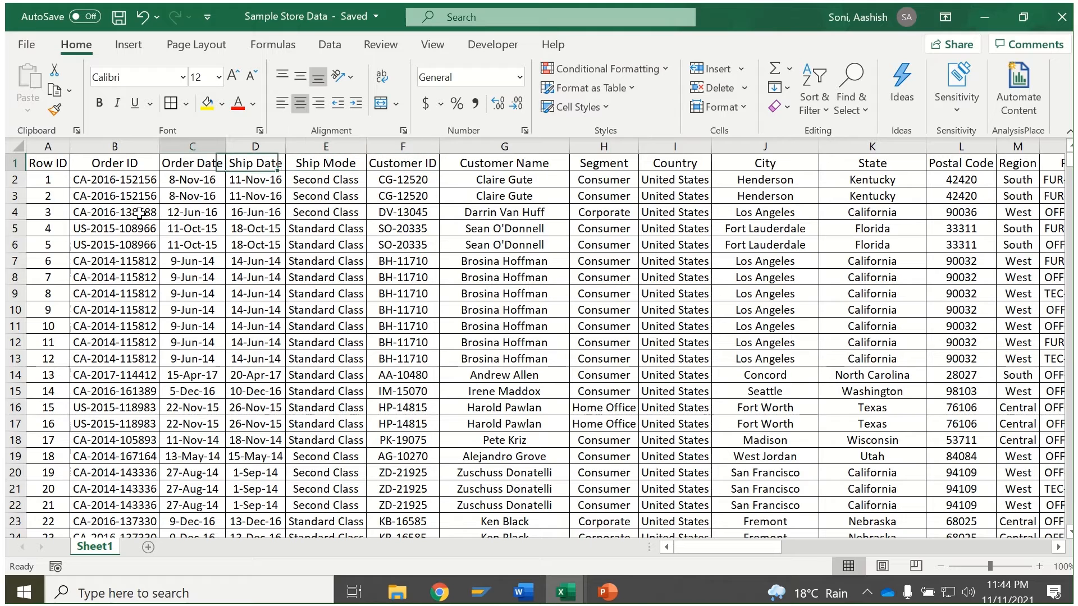
{"action": "key", "text": "Down"}
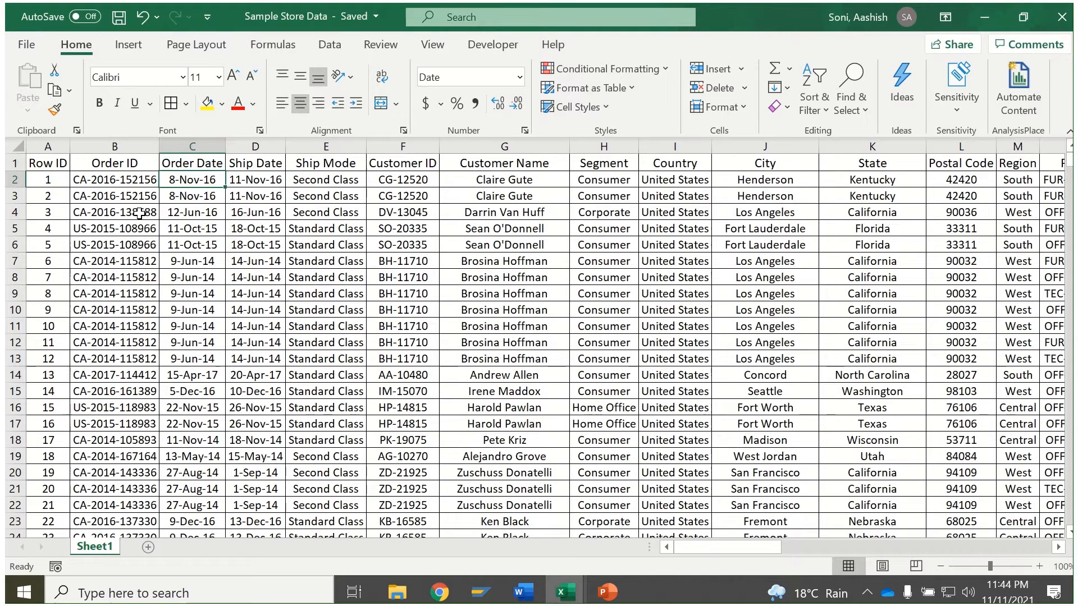
{"action": "key", "text": "Right"}
{"action": "key", "text": "Left"}
{"action": "key", "text": "Left"}
{"action": "key", "text": "Right"}
{"action": "key", "text": "Right"}
{"action": "key", "text": "Right"}
{"action": "key", "text": "Right"}
{"action": "key", "text": "Right"}
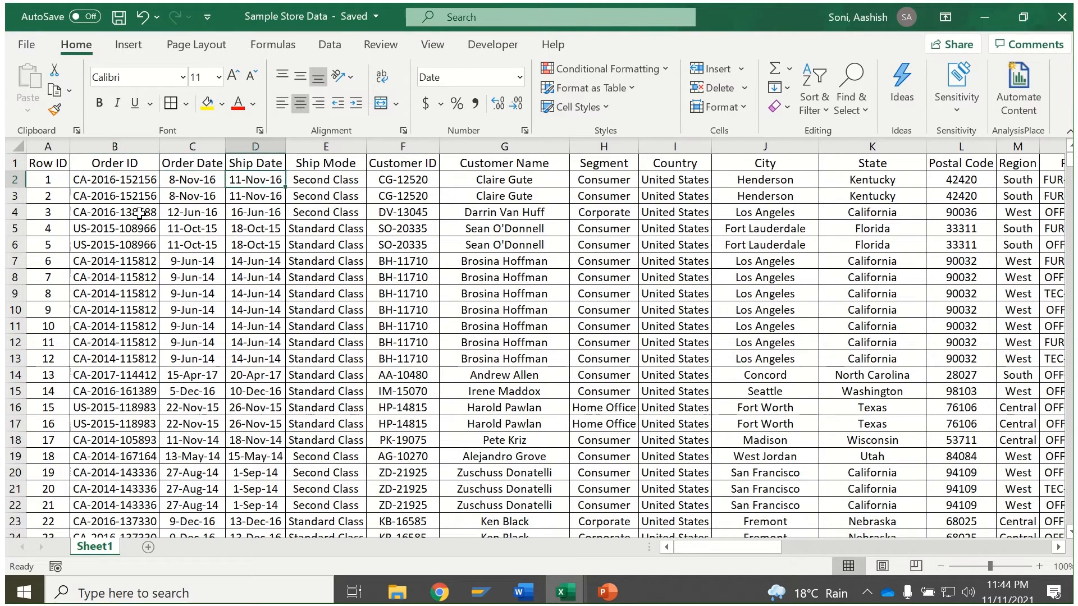
{"action": "key", "text": "Right"}
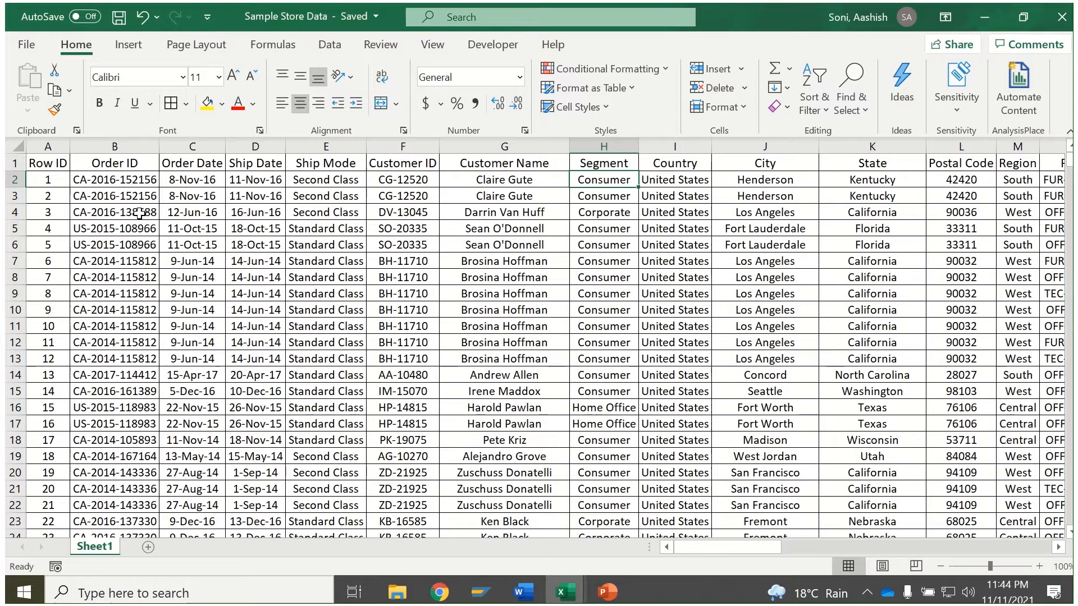
{"action": "key", "text": "Right"}
{"action": "key", "text": "Right"}
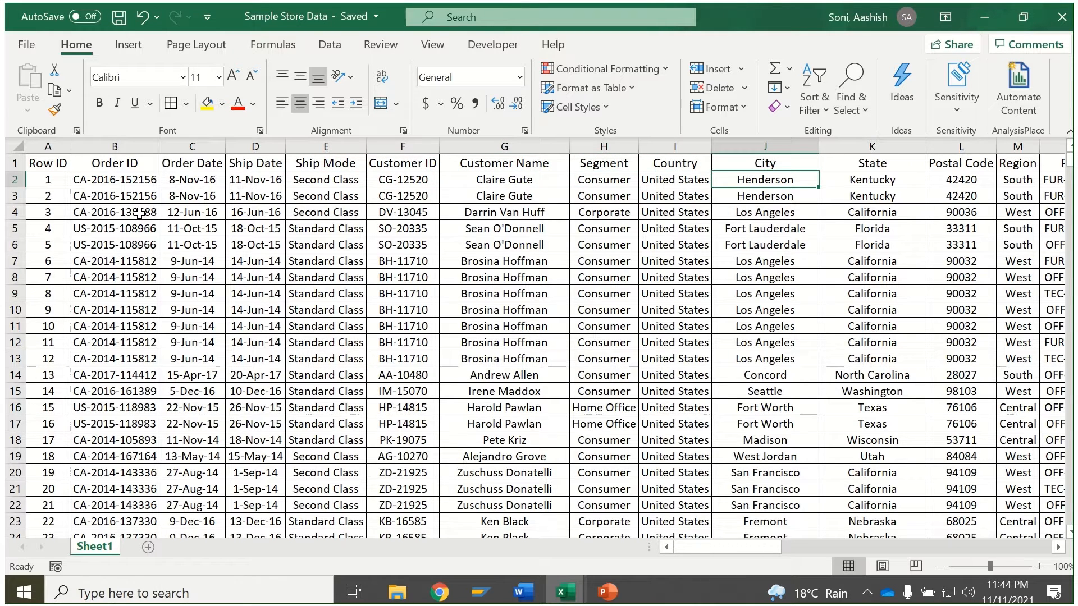
{"action": "key", "text": "Right"}
{"action": "key", "text": "Right"}
{"action": "key", "text": "Right"}
{"action": "key", "text": "Right"}
{"action": "key", "text": "Right"}
{"action": "key", "text": "Right"}
{"action": "key", "text": "Right"}
{"action": "key", "text": "Right"}
{"action": "key", "text": "Right"}
{"action": "key", "text": "Right"}
{"action": "key", "text": "Right"}
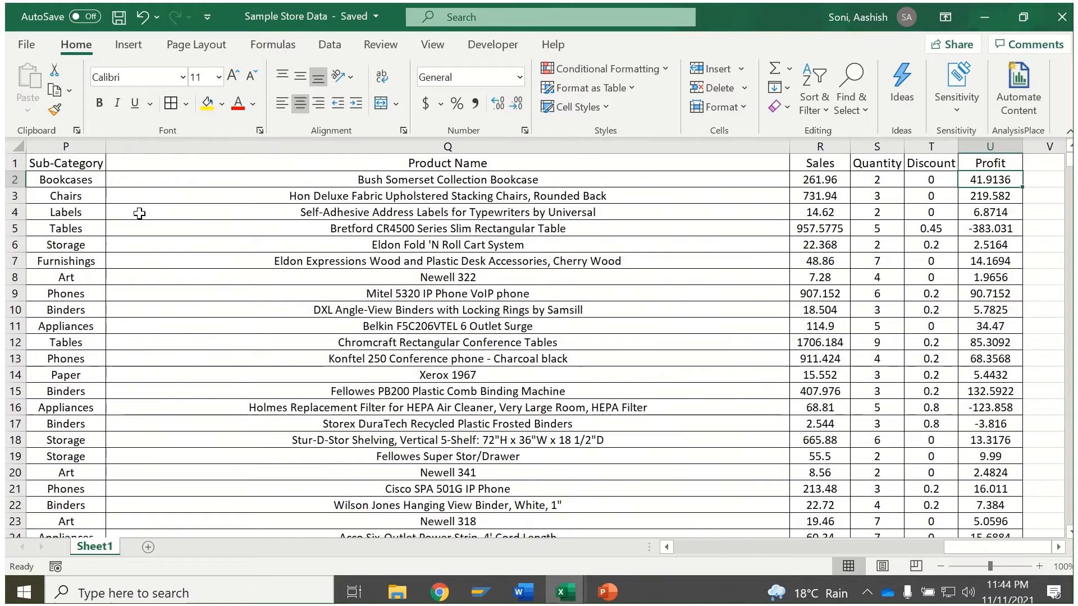
Return to the first record's Row ID cell and convert the whole data range into a table with headers.
{"action": "key", "text": "Left"}
{"action": "key", "text": "Left"}
{"action": "key", "text": "Right"}
{"action": "key", "text": "Right"}
{"action": "key", "text": "Left"}
{"action": "key", "text": "Left"}
{"action": "key", "text": "Left"}
{"action": "key", "text": "Left"}
{"action": "key", "text": "Left"}
{"action": "key", "text": "Left"}
{"action": "key", "text": "Left"}
{"action": "key", "text": "Left"}
{"action": "key", "text": "Left"}
{"action": "key", "text": "Left"}
{"action": "key", "text": "Left"}
{"action": "key", "text": "Left"}
{"action": "key", "text": "Left"}
{"action": "key", "text": "Left"}
{"action": "key", "text": "Left"}
{"action": "key", "text": "Left"}
{"action": "key", "text": "Left"}
{"action": "key", "text": "Left"}
{"action": "key", "text": "Left"}
{"action": "key", "text": "Left"}
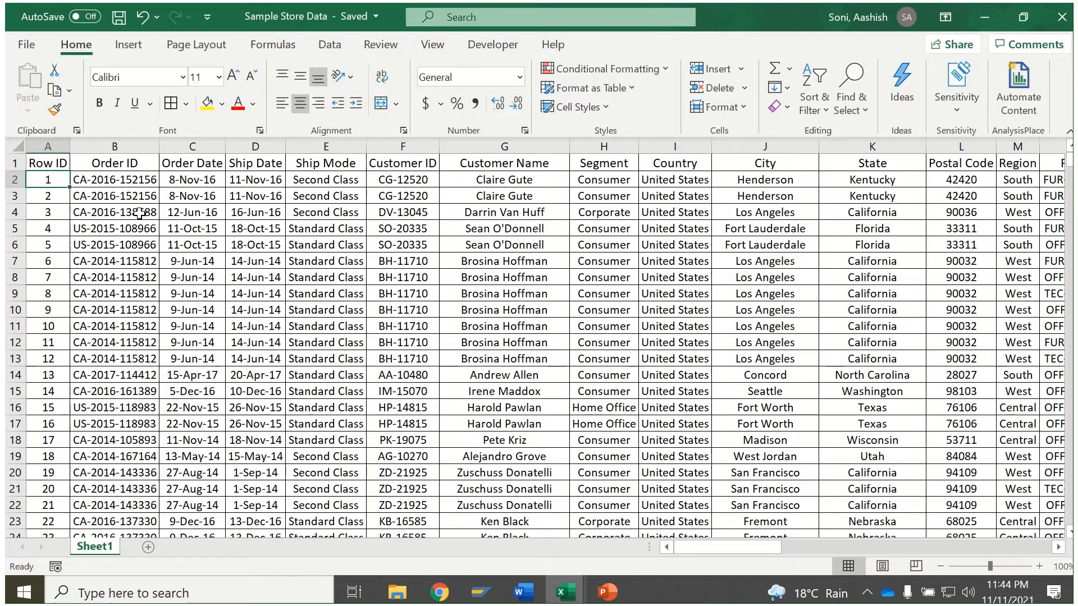
{"action": "key", "text": "ctrl+t"}
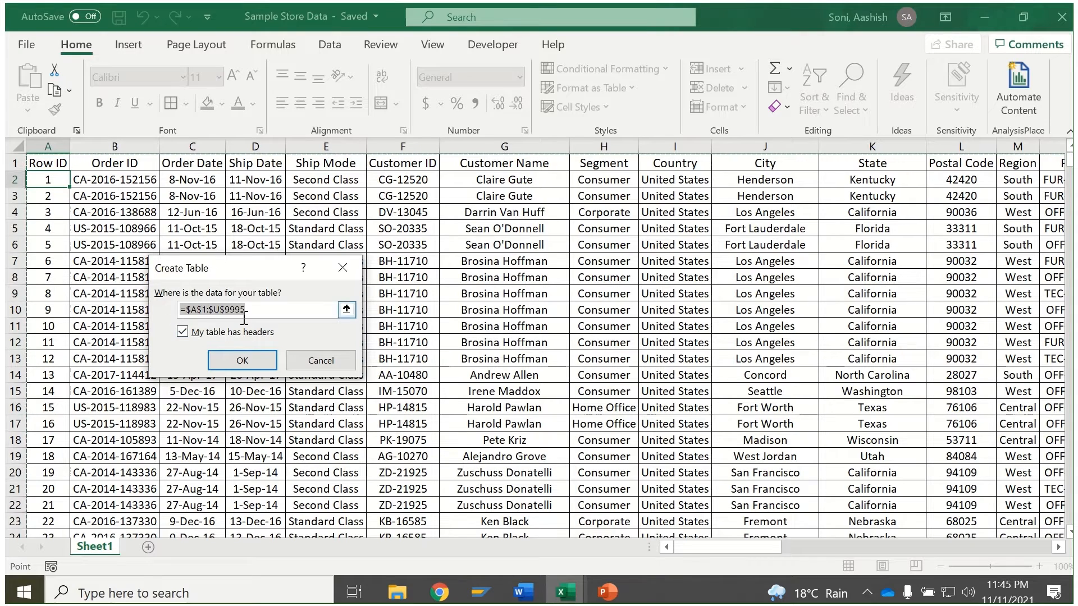
{"action": "left_click", "coordinate": [257, 358]}
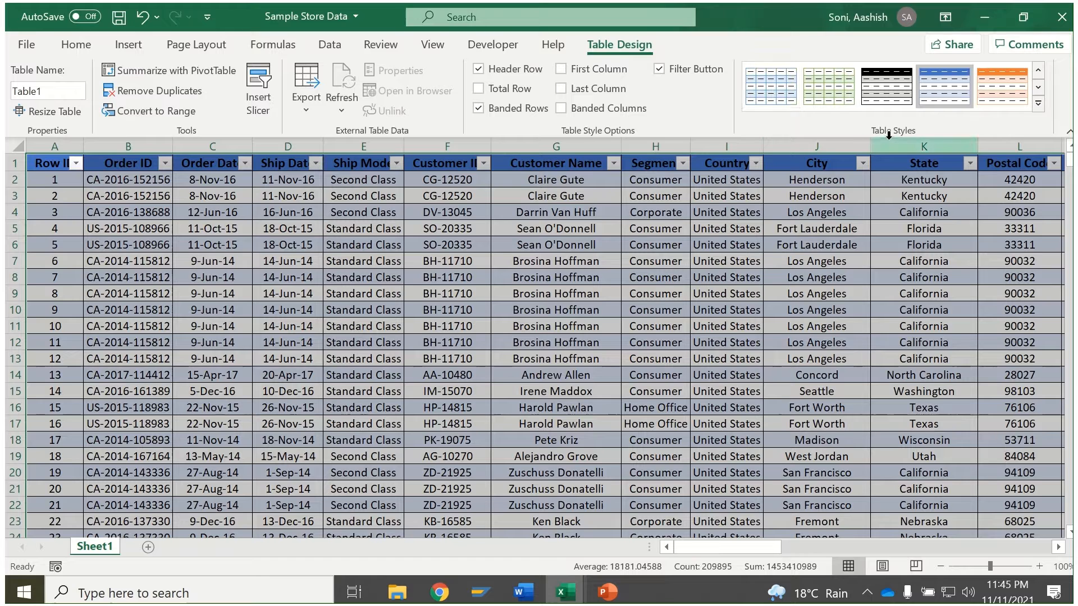
Try a light green banded style and a light black-header style on the table.
{"action": "left_click", "coordinate": [1039, 103]}
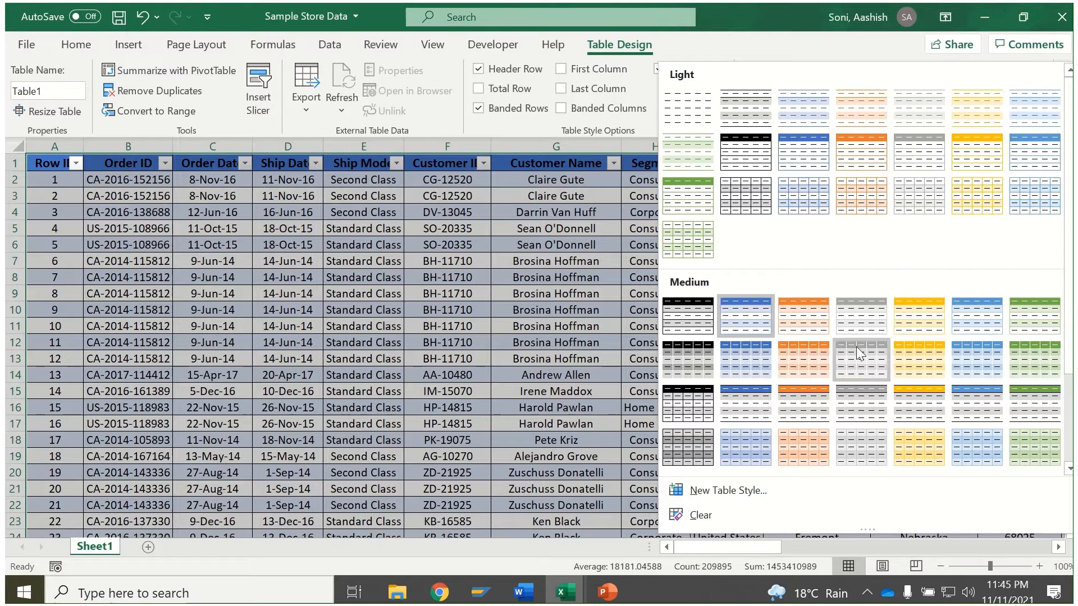
{"action": "left_click", "coordinate": [804, 153]}
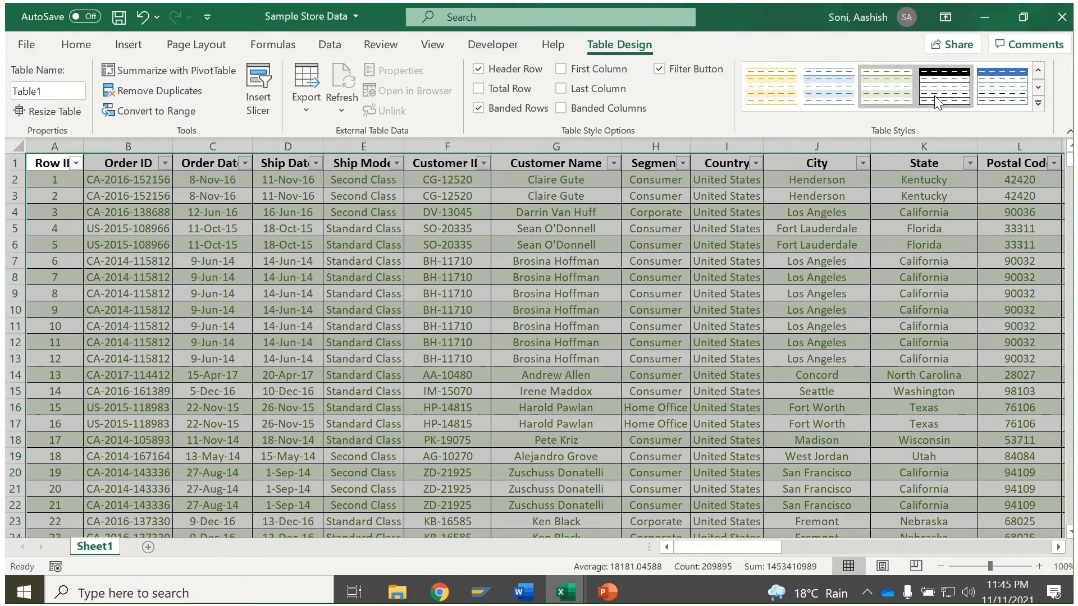
{"action": "left_click", "coordinate": [941, 102]}
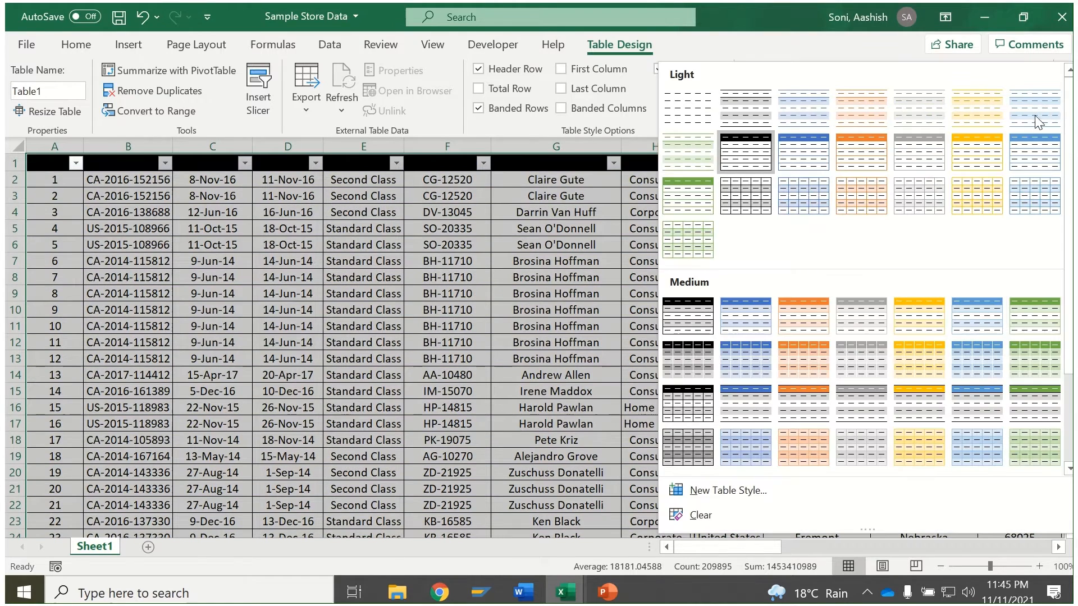
Apply the plain, uncolored style from the Light group to the table.
{"action": "left_click", "coordinate": [1039, 104]}
{"action": "left_click", "coordinate": [704, 116]}
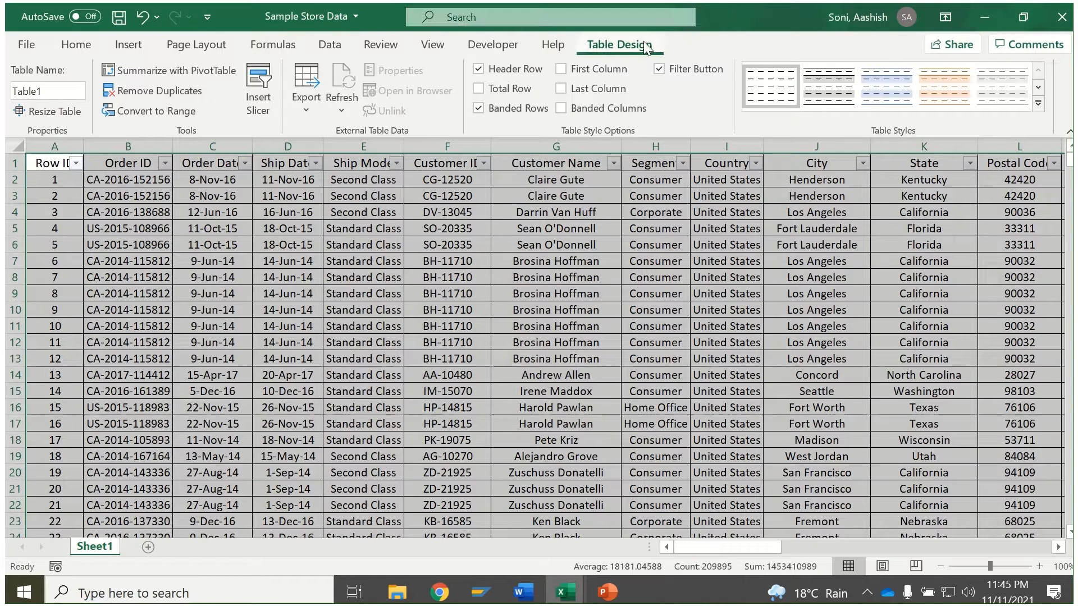
Rename the table as Source.
{"action": "left_click", "coordinate": [50, 86]}
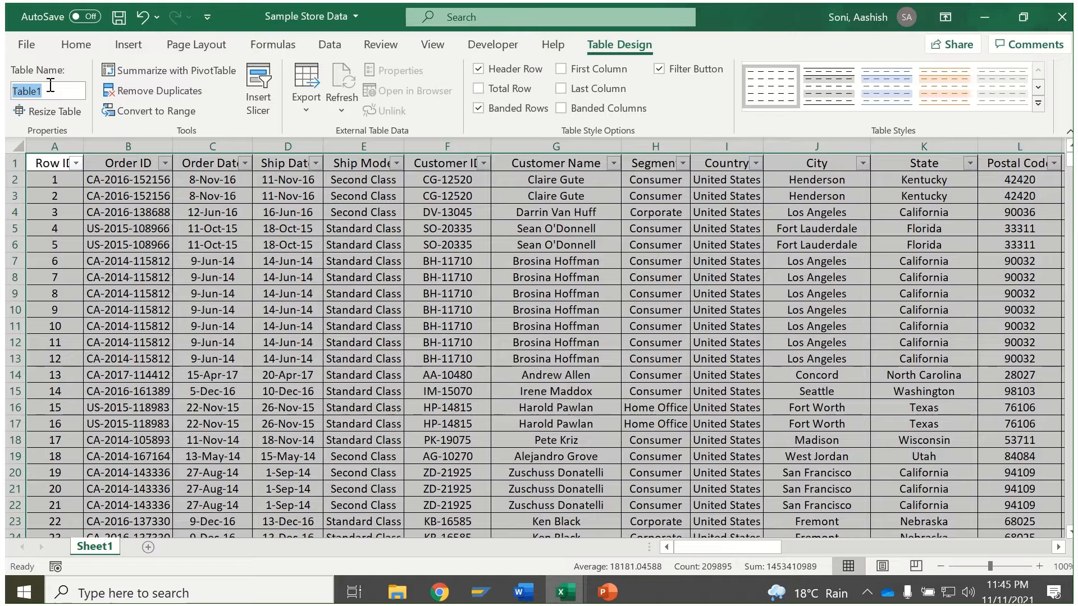
{"action": "type", "text": "Source"}
{"action": "left_click", "coordinate": [75, 225]}
{"action": "left_click", "coordinate": [66, 93]}
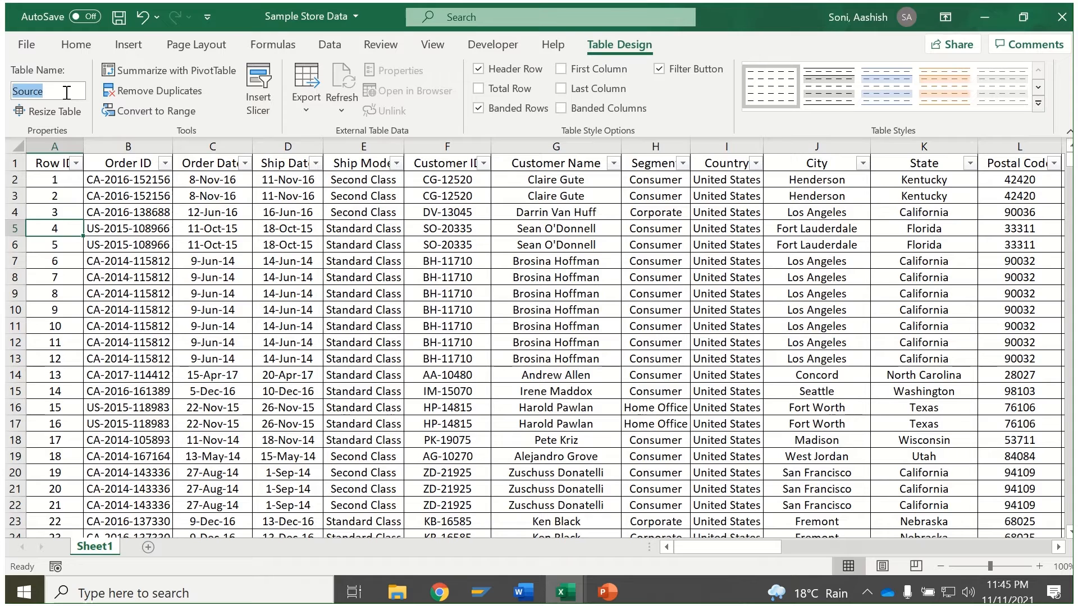
{"action": "left_click", "coordinate": [110, 177]}
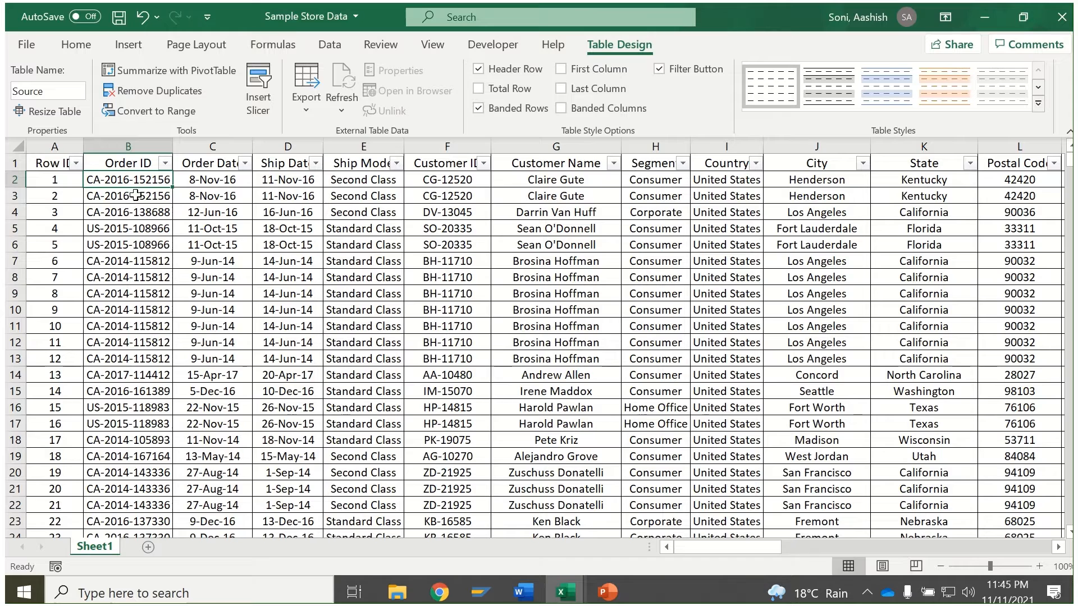
Examine the Source table's columns across row 8, from Ship Date to Profit and back.
{"action": "left_click", "coordinate": [289, 276]}
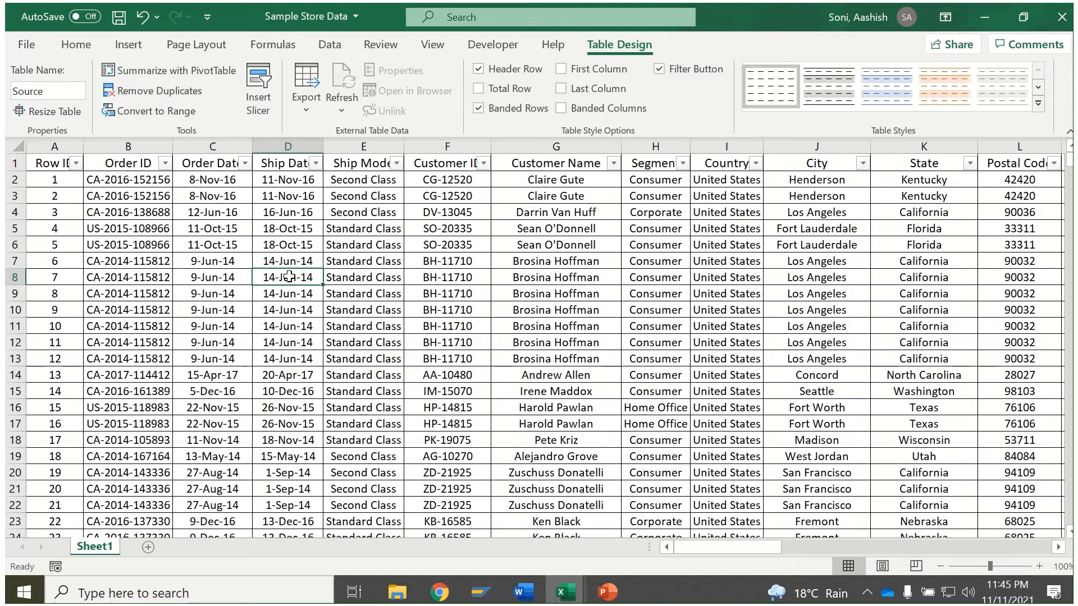
{"action": "key", "text": "Right"}
{"action": "key", "text": "Right"}
{"action": "key", "text": "Right"}
{"action": "key", "text": "Right"}
{"action": "key", "text": "Right"}
{"action": "key", "text": "Right"}
{"action": "key", "text": "Right"}
{"action": "key", "text": "Right"}
{"action": "key", "text": "Right"}
{"action": "key", "text": "Right"}
{"action": "key", "text": "Right"}
{"action": "key", "text": "Right"}
{"action": "key", "text": "Right"}
{"action": "key", "text": "Right"}
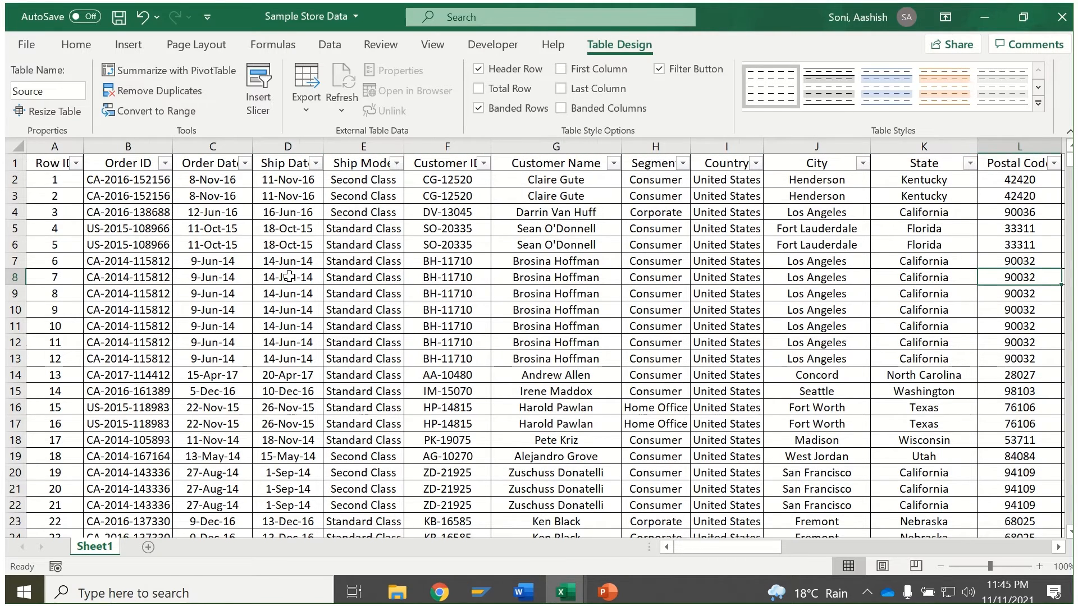
{"action": "key", "text": "Right"}
{"action": "key", "text": "Right"}
{"action": "key", "text": "Right"}
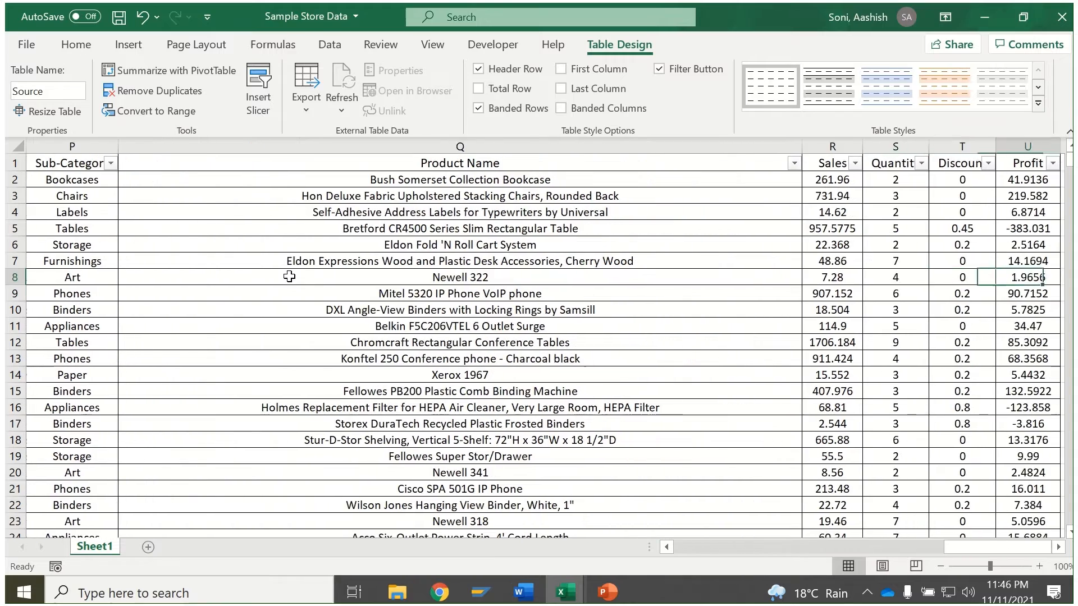
{"action": "key", "text": "Left"}
{"action": "key", "text": "Left"}
{"action": "key", "text": "Left"}
{"action": "scroll", "coordinate": [289, 276], "scroll_direction": "left", "scroll_amount": 5}
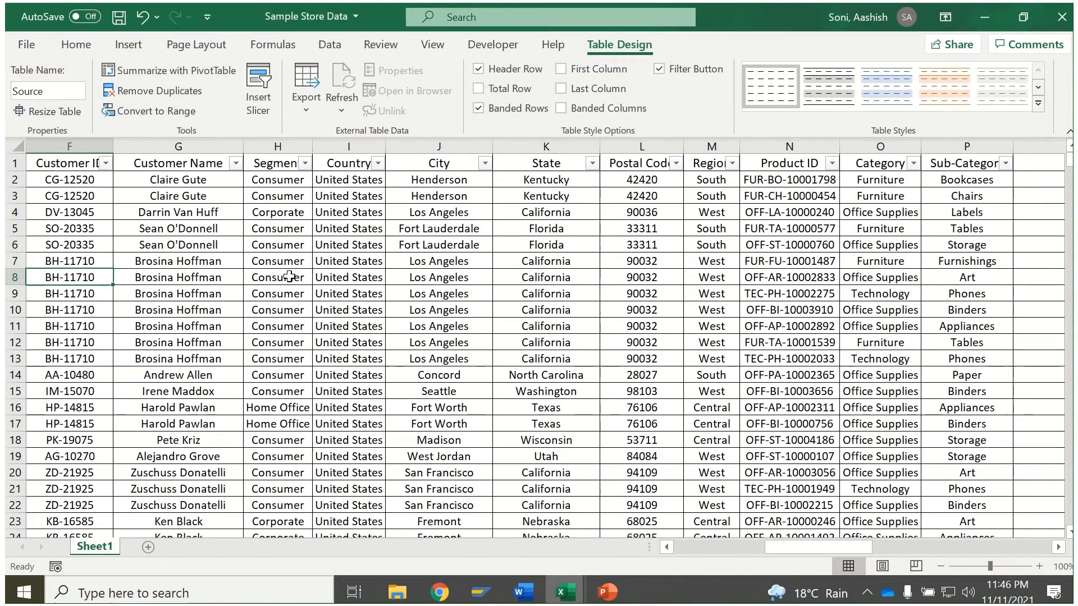
Clear the Segment values in cells H8, H10 and H12 as sample blanks.
{"action": "left_click", "coordinate": [289, 276]}
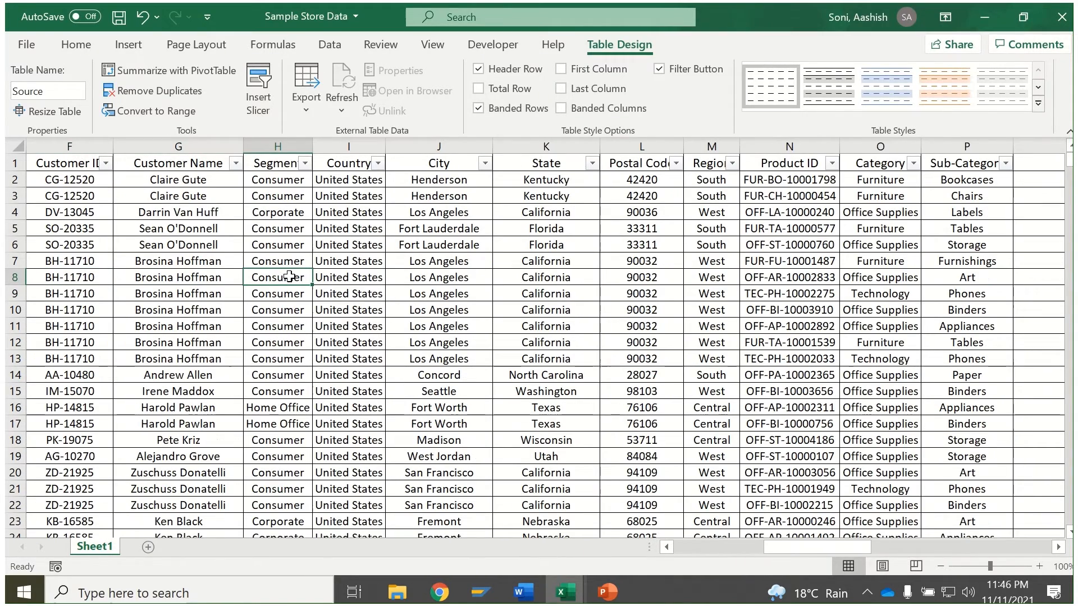
{"action": "key", "text": "BackSpace"}
{"action": "key", "text": "Down"}
{"action": "key", "text": "Down"}
{"action": "key", "text": "BackSpace"}
{"action": "key", "text": "Down"}
{"action": "key", "text": "Down"}
{"action": "key", "text": "BackSpace"}
{"action": "key", "text": "Down"}
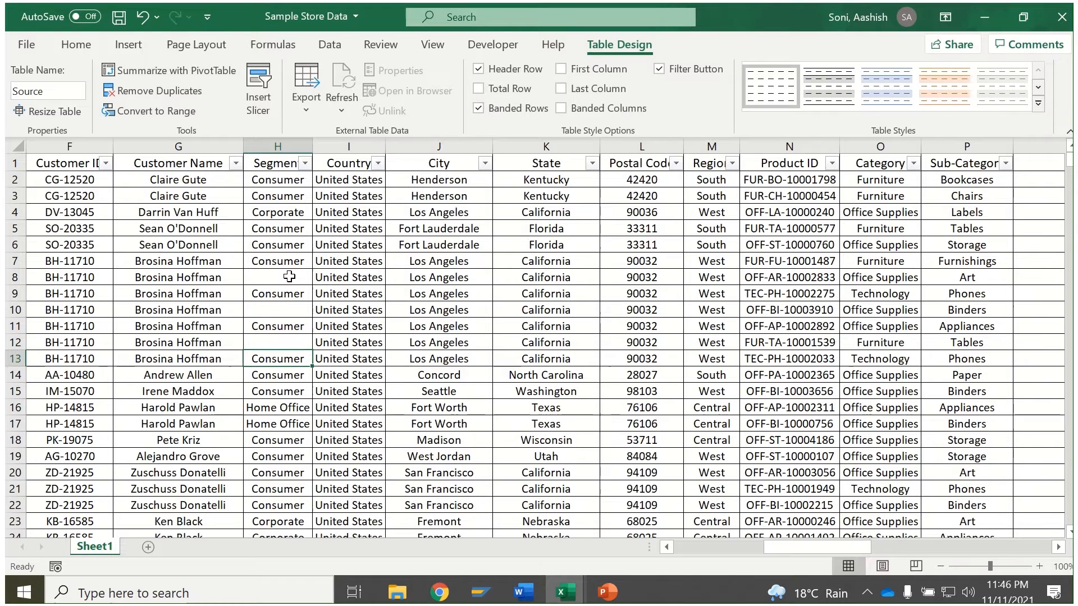
Clear the City values in cells J13 and J10 as sample blanks.
{"action": "key", "text": "Right"}
{"action": "key", "text": "Right"}
{"action": "key", "text": "BackSpace"}
{"action": "key", "text": "Up"}
{"action": "key", "text": "Up"}
{"action": "key", "text": "Up"}
{"action": "key", "text": "BackSpace"}
{"action": "key", "text": "Up"}
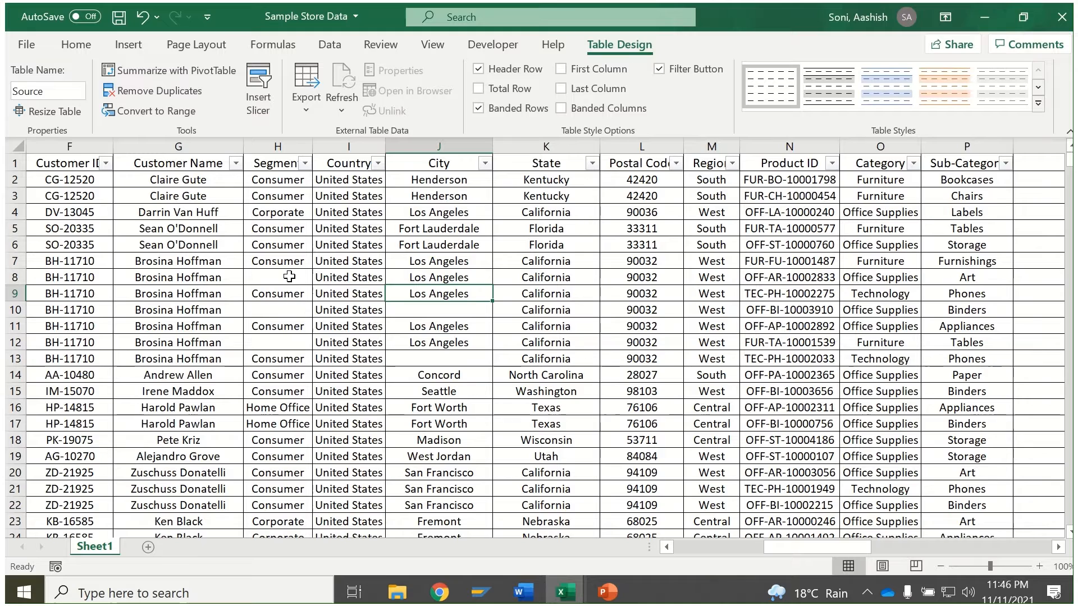
Examine the City column up to its header for blank cells.
{"action": "key", "text": "Up"}
{"action": "key", "text": "Up"}
{"action": "key", "text": "Up"}
{"action": "key", "text": "Up"}
{"action": "key", "text": "Up"}
{"action": "key", "text": "Up"}
{"action": "key", "text": "Up"}
{"action": "key", "text": "Up"}
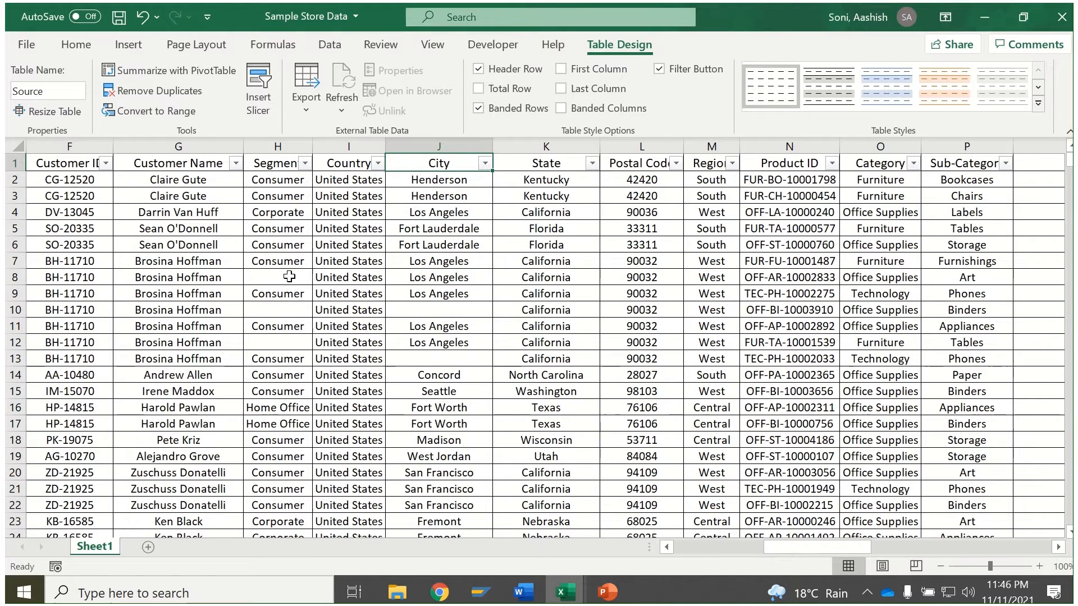
{"action": "key", "text": "Down"}
{"action": "key", "text": "Down"}
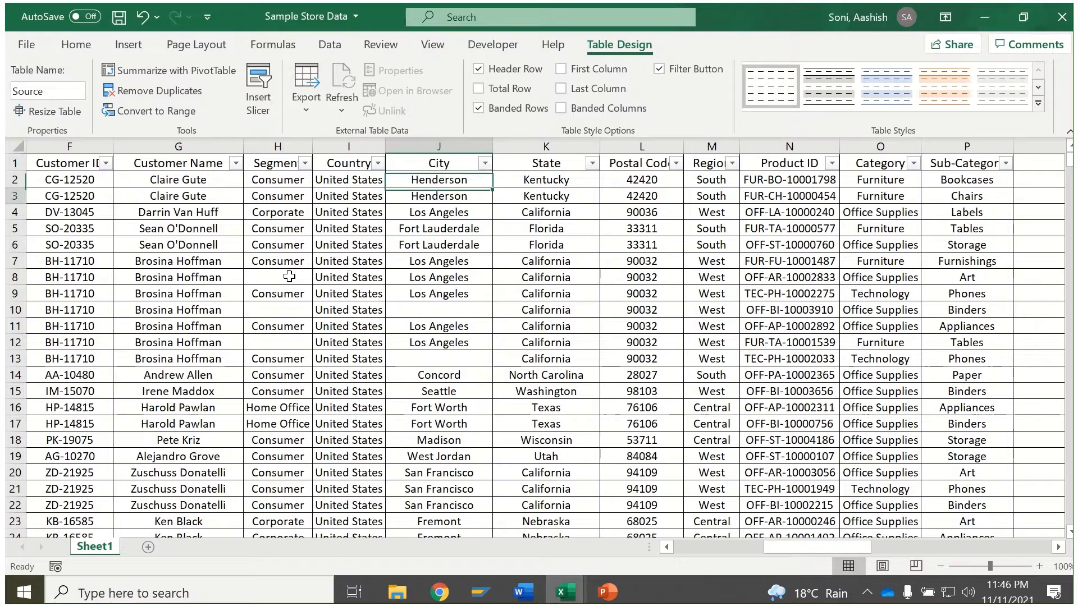
Undo the five deletions in the Segment and City columns.
{"action": "key", "text": "ctrl+z"}
{"action": "key", "text": "ctrl+z"}
{"action": "key", "text": "ctrl+z"}
{"action": "key", "text": "ctrl+z"}
{"action": "key", "text": "ctrl+z"}
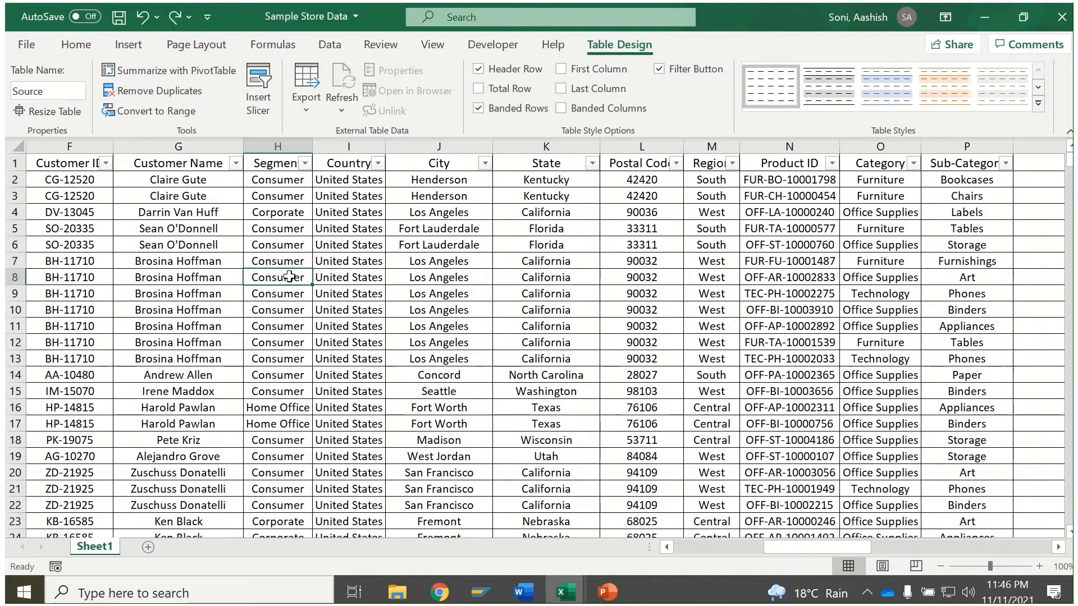
Rename Sheet1 as data.
{"action": "double_click", "coordinate": [103, 547]}
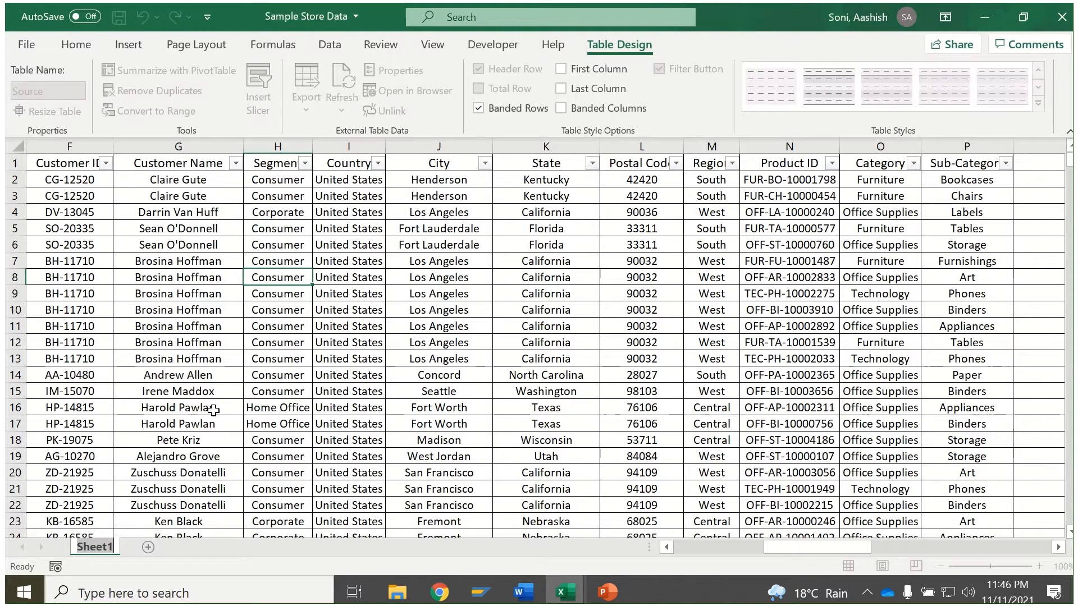
{"action": "type", "text": "data"}
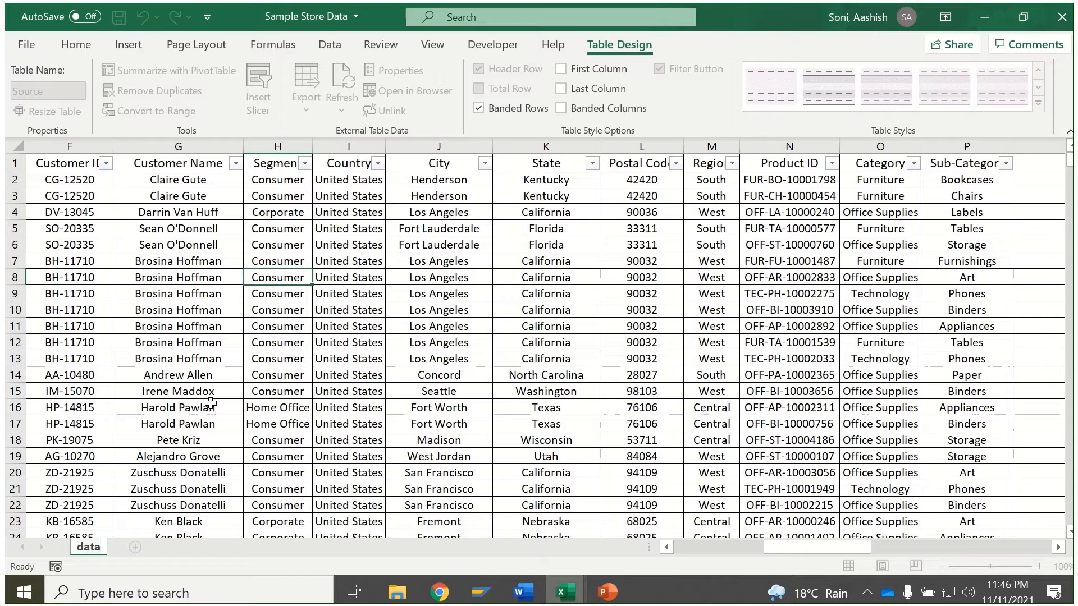
{"action": "left_click", "coordinate": [210, 403]}
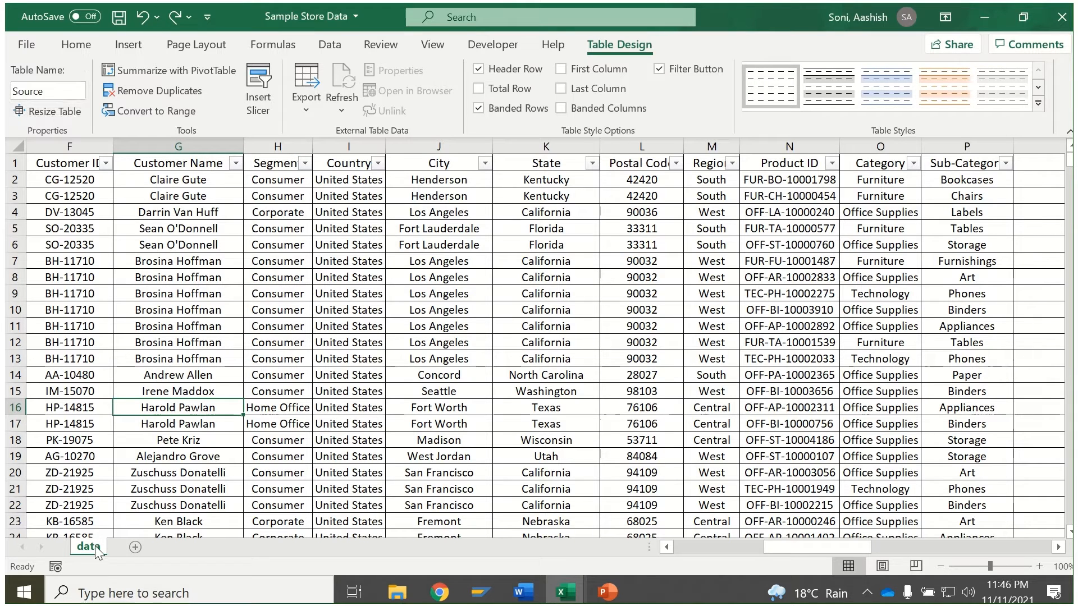
Add a new worksheet and name it pivot.
{"action": "left_click", "coordinate": [137, 548]}
{"action": "right_click", "coordinate": [137, 548]}
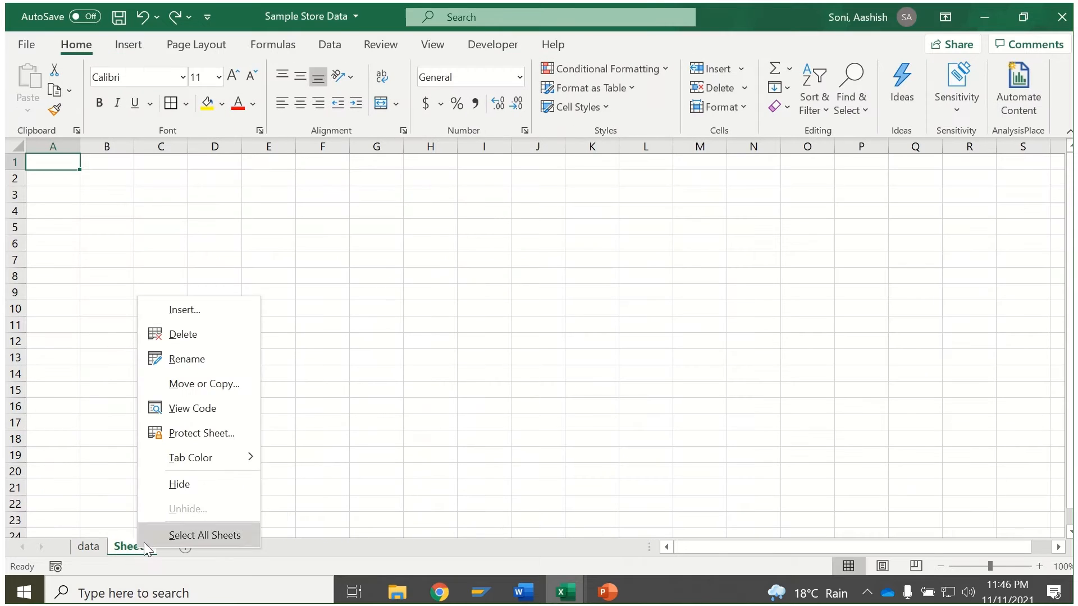
{"action": "left_click", "coordinate": [204, 359]}
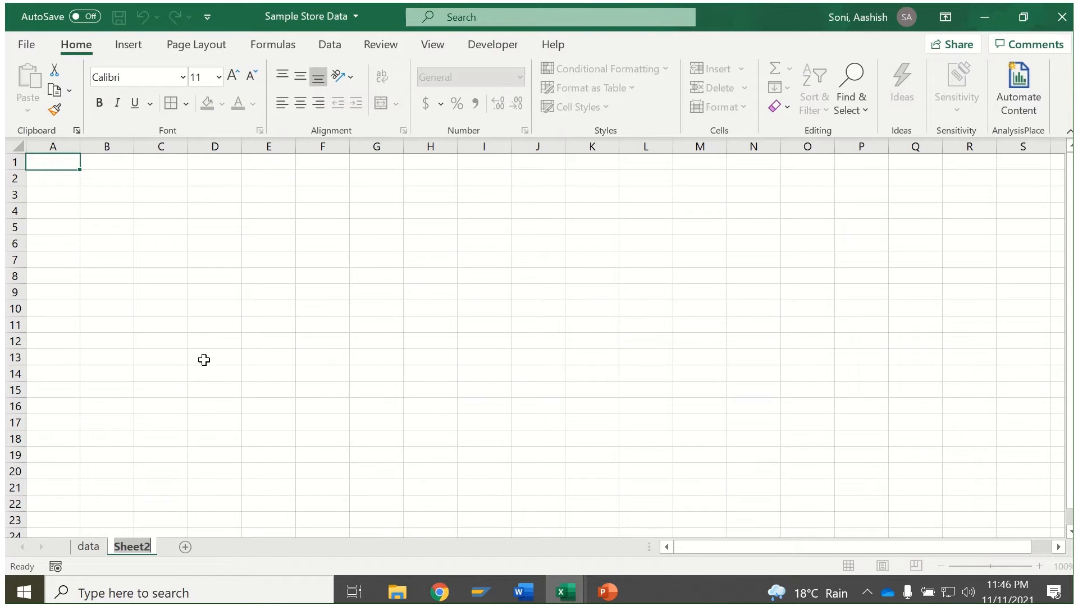
{"action": "type", "text": "pivot"}
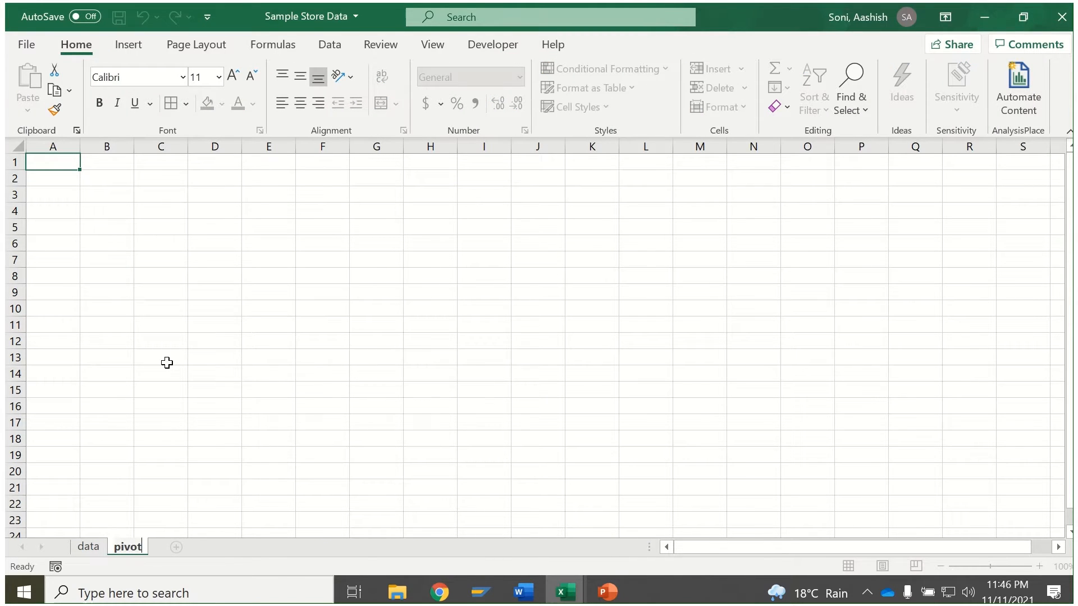
{"action": "left_click", "coordinate": [166, 363]}
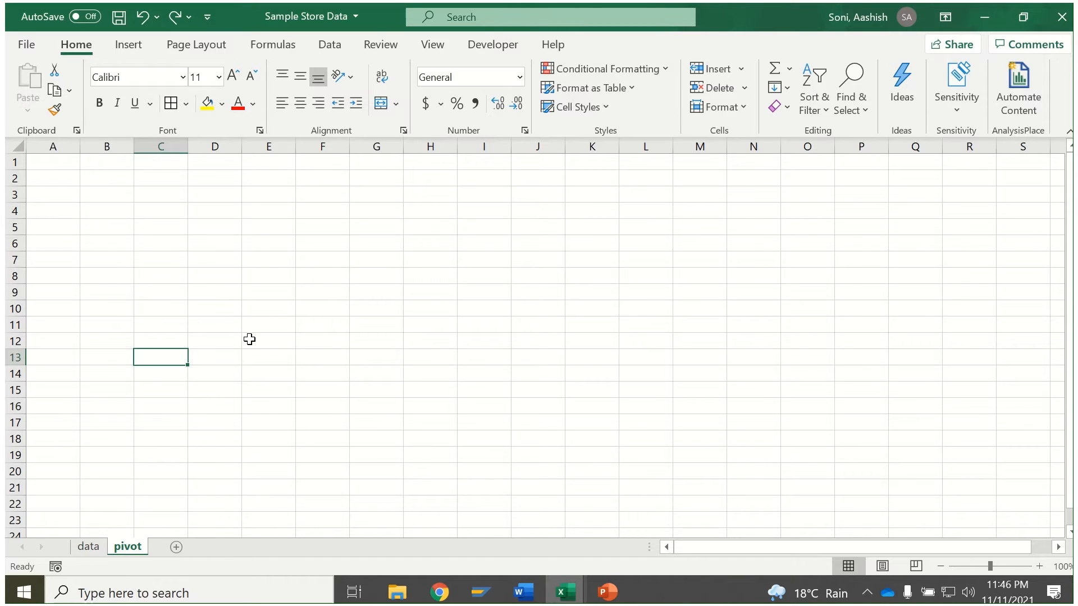
{"action": "left_click", "coordinate": [98, 226]}
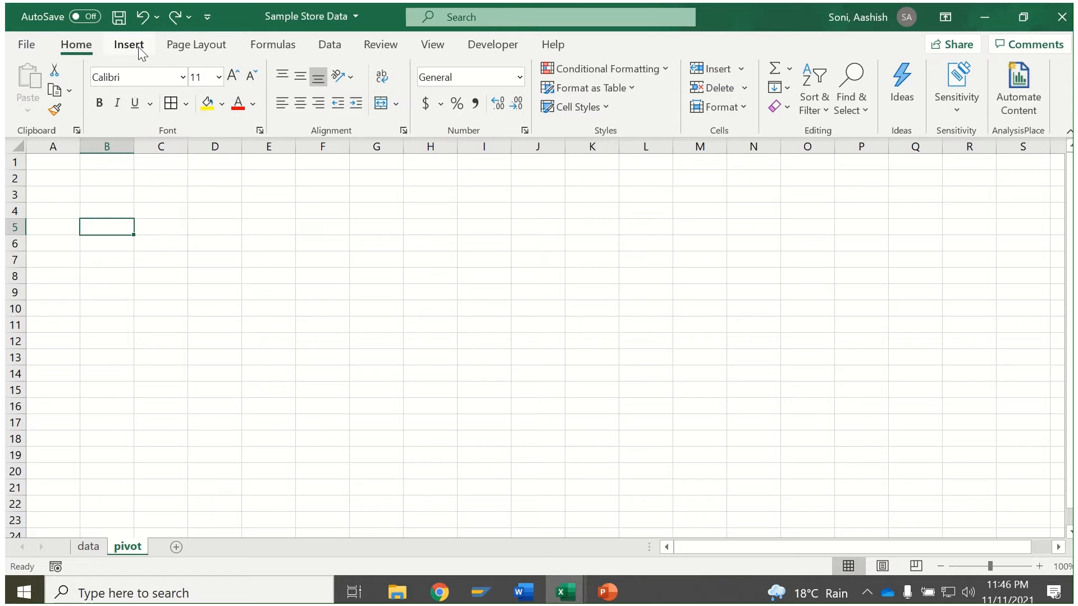
Examine the column headers on the data sheet from Country through Sales, Quantity, Discount and Profit.
{"action": "left_click", "coordinate": [90, 547]}
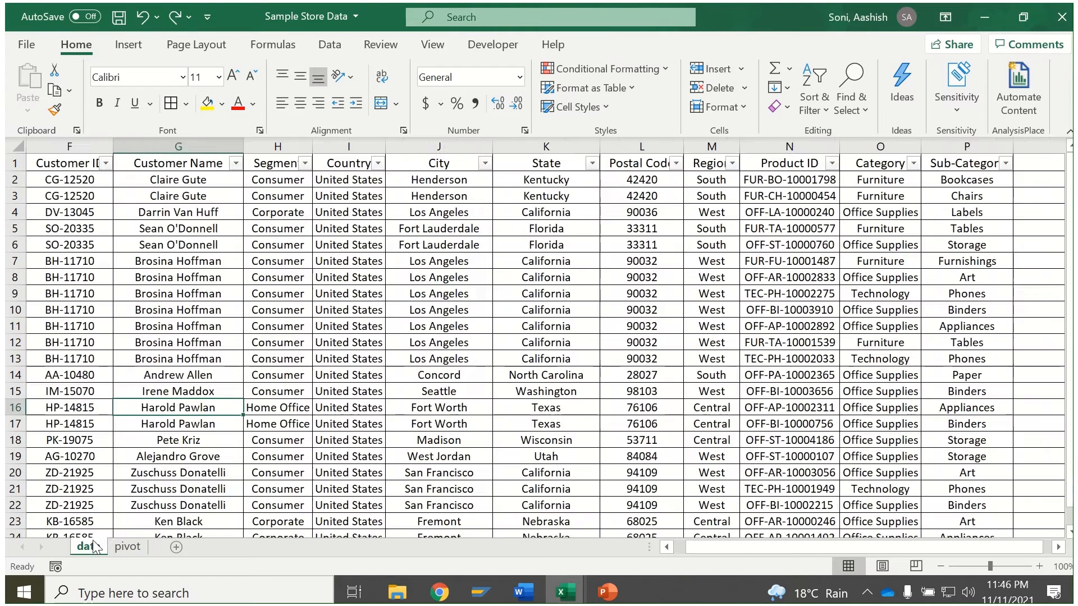
{"action": "left_click", "coordinate": [351, 274]}
{"action": "key", "text": "ctrl+Up"}
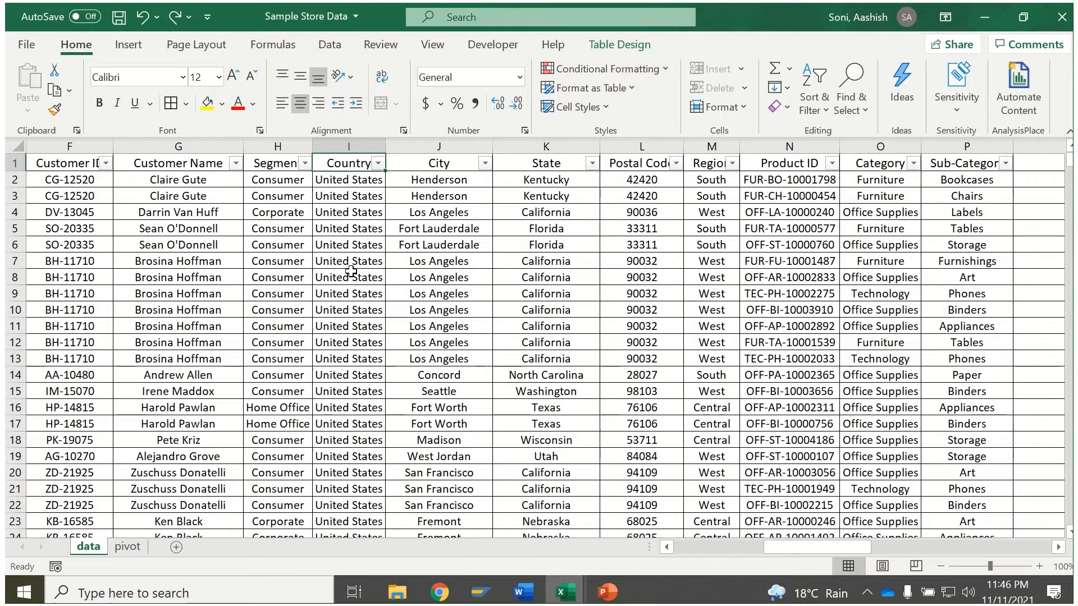
{"action": "key", "text": "Right"}
{"action": "key", "text": "Right"}
{"action": "key", "text": "Right"}
{"action": "key", "text": "Right"}
{"action": "key", "text": "Right"}
{"action": "key", "text": "Right"}
{"action": "key", "text": "Right"}
{"action": "key", "text": "Right"}
{"action": "key", "text": "Right"}
{"action": "key", "text": "Right"}
{"action": "key", "text": "Right"}
{"action": "key", "text": "Right"}
{"action": "key", "text": "Right"}
{"action": "key", "text": "Right"}
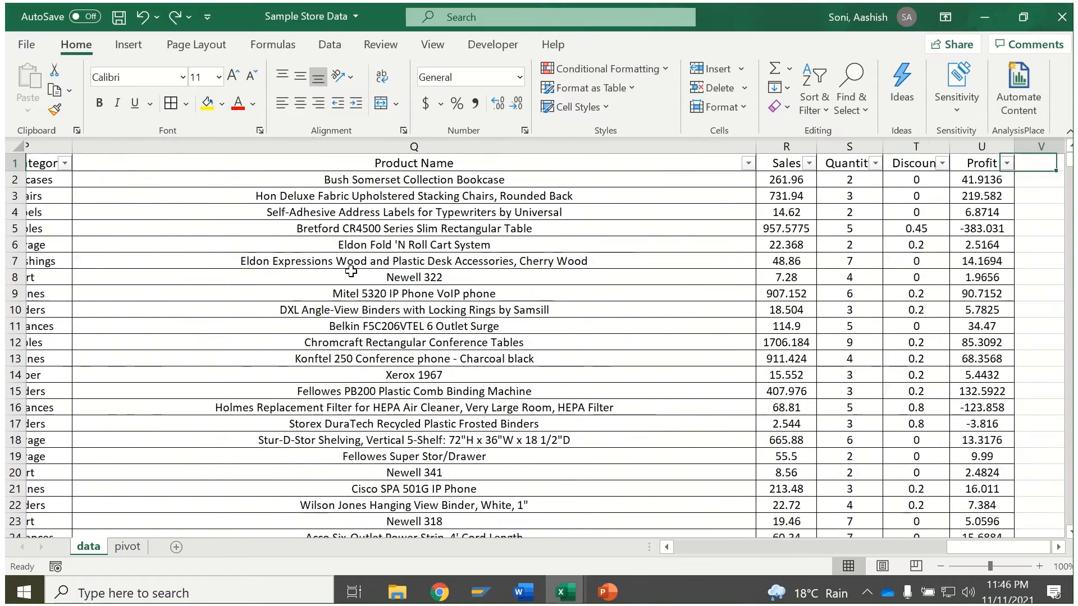
{"action": "key", "text": "Left"}
{"action": "key", "text": "Left"}
{"action": "key", "text": "Left"}
{"action": "key", "text": "Left"}
{"action": "key", "text": "Left"}
{"action": "key", "text": "Left"}
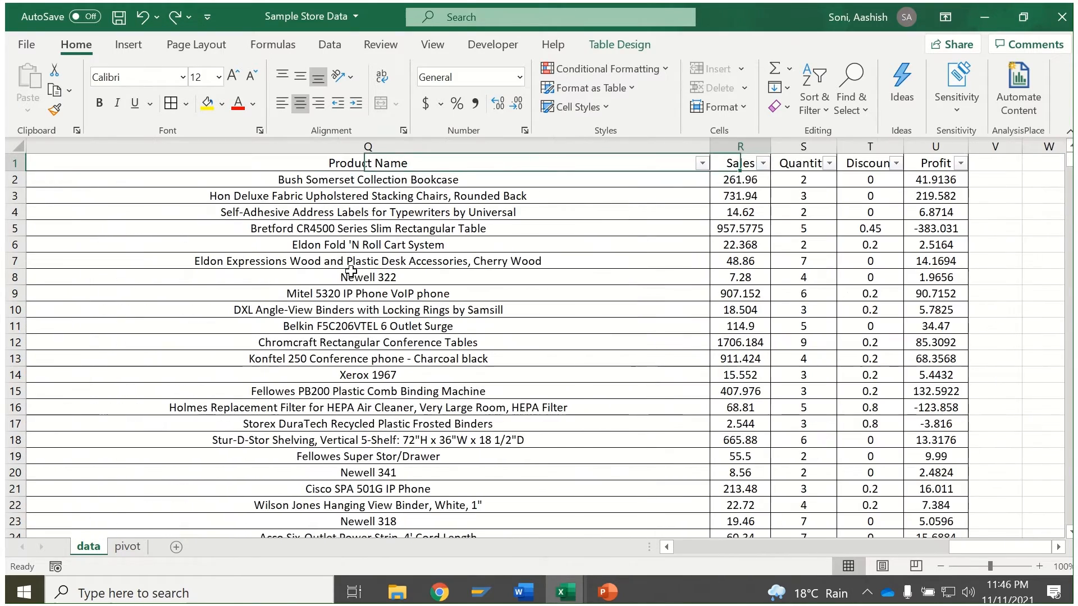
{"action": "key", "text": "Right"}
{"action": "key", "text": "Right"}
{"action": "key", "text": "Right"}
{"action": "key", "text": "Left"}
{"action": "key", "text": "Left"}
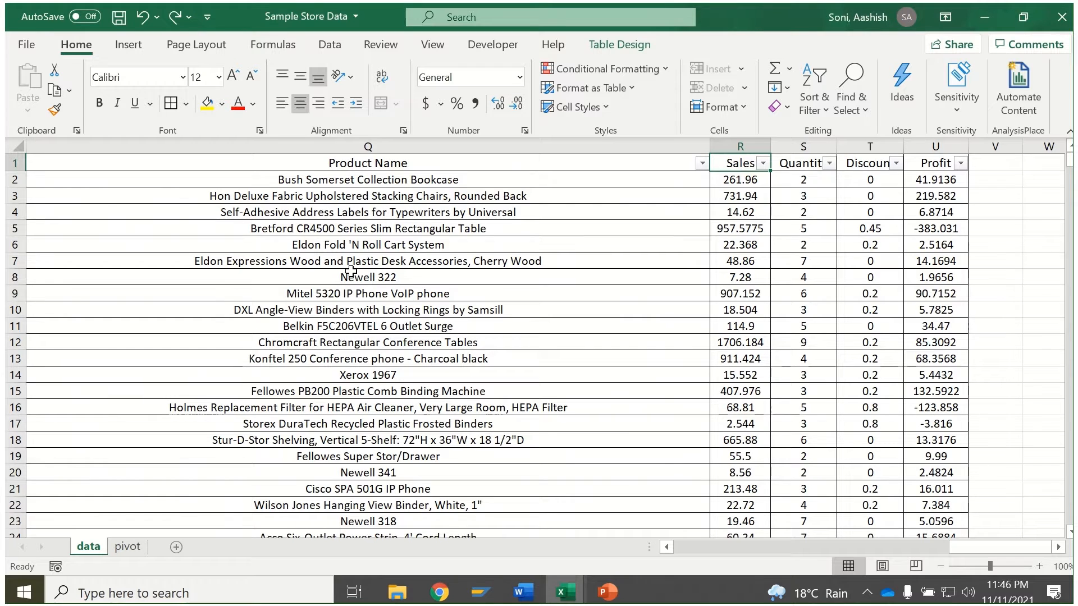
{"action": "key", "text": "Right"}
{"action": "key", "text": "Right"}
{"action": "key", "text": "Right"}
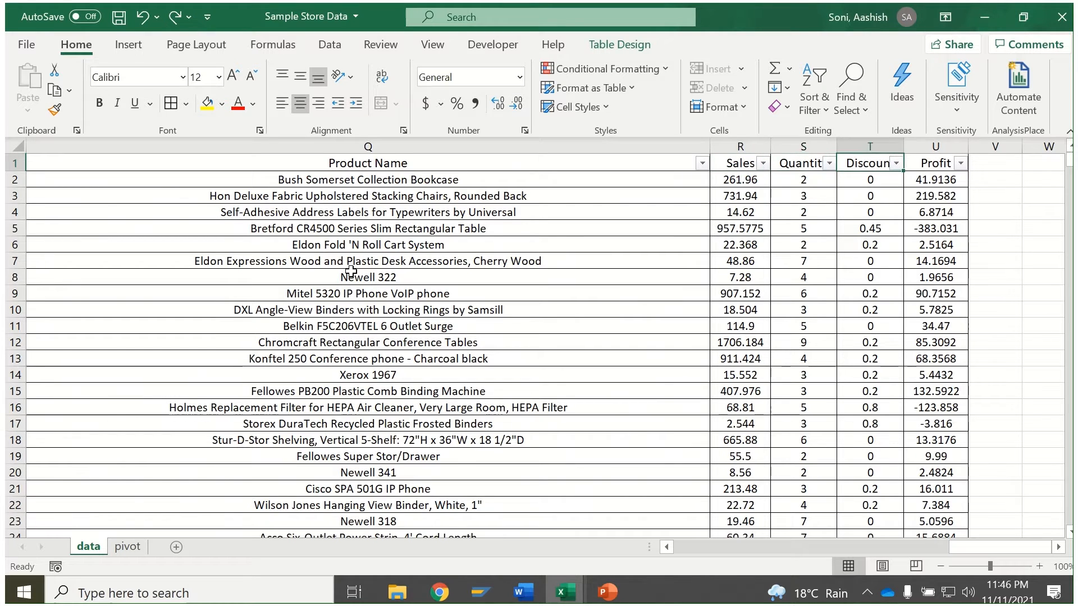
{"action": "left_click", "coordinate": [127, 546]}
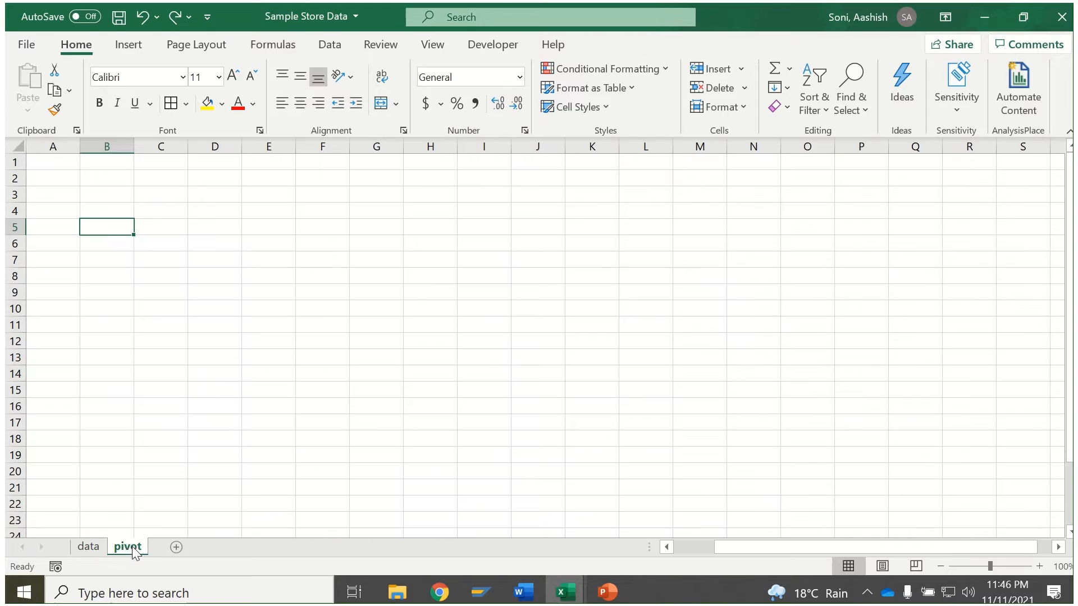
{"action": "left_click", "coordinate": [140, 45]}
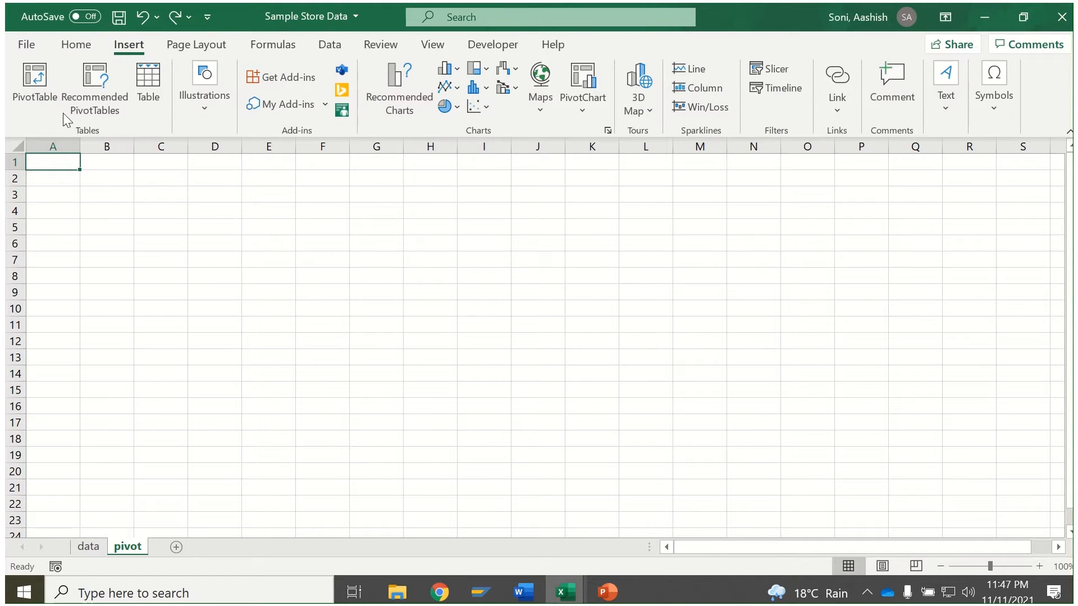
{"action": "left_click", "coordinate": [36, 87]}
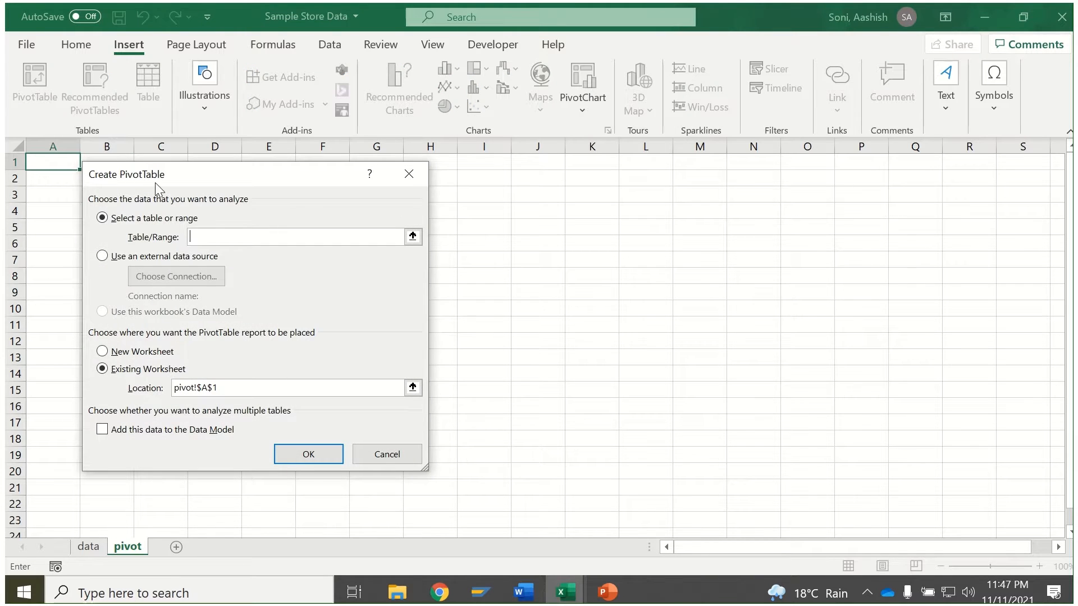
{"action": "left_click_drag", "start_coordinate": [156, 184], "coordinate": [318, 140]}
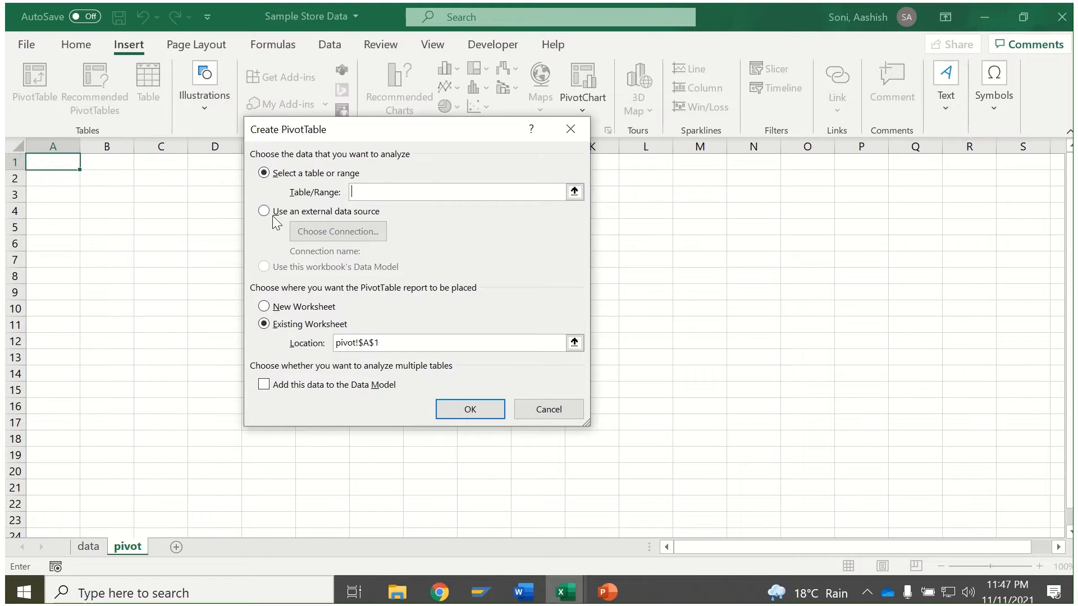
{"action": "type", "text": "Source"}
{"action": "left_click", "coordinate": [548, 409]}
Check the table name assigned to the sales records on the data sheet.
{"action": "left_click", "coordinate": [92, 548]}
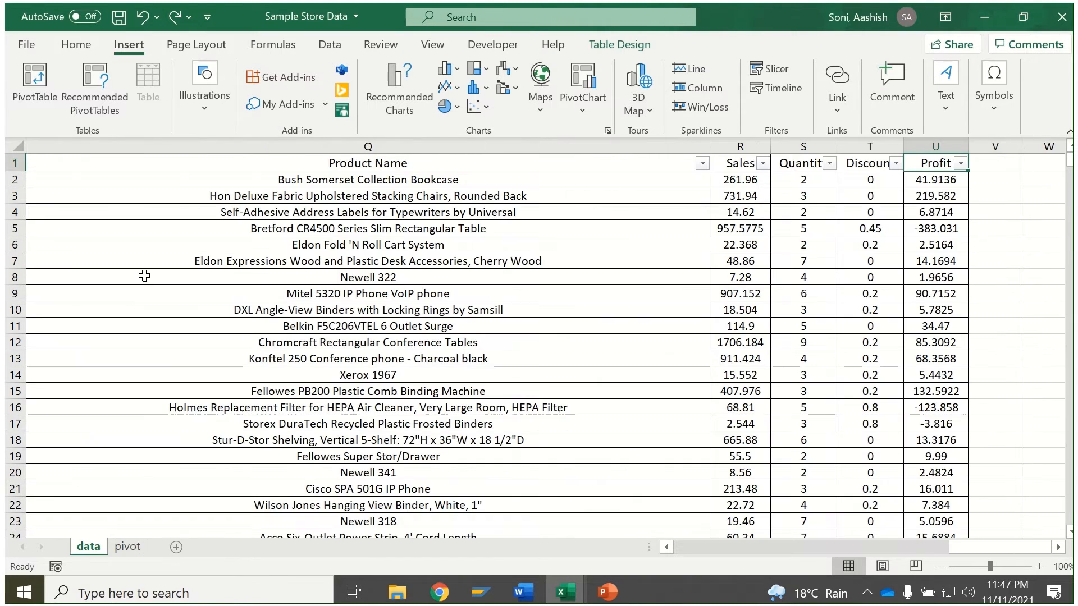
{"action": "left_click", "coordinate": [144, 274]}
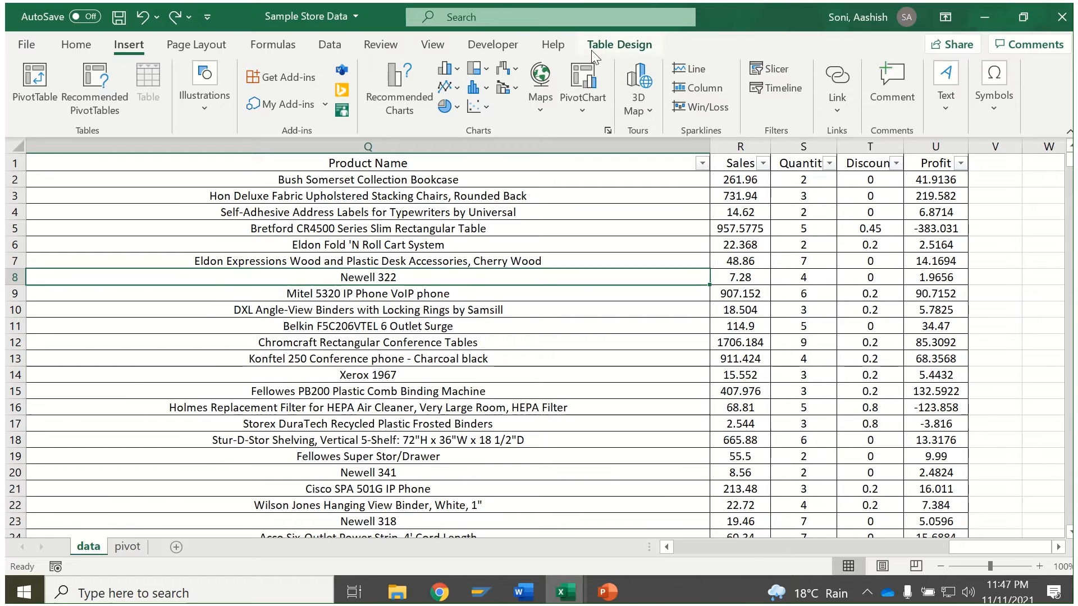
{"action": "left_click", "coordinate": [619, 44]}
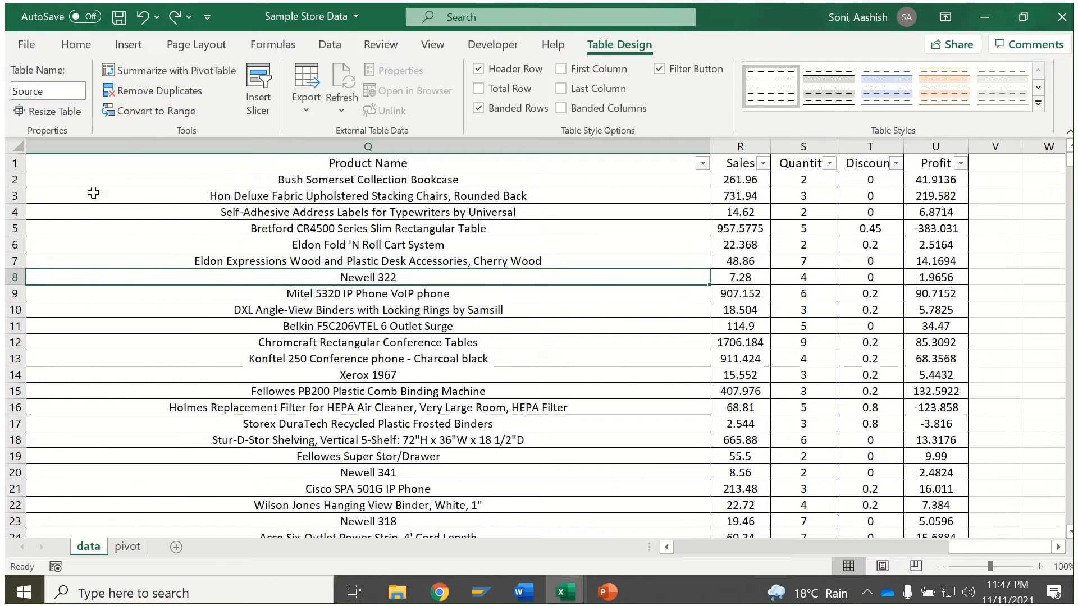
Create a PivotTable from the Source table at cell A1 of the pivot sheet.
{"action": "left_click", "coordinate": [127, 547]}
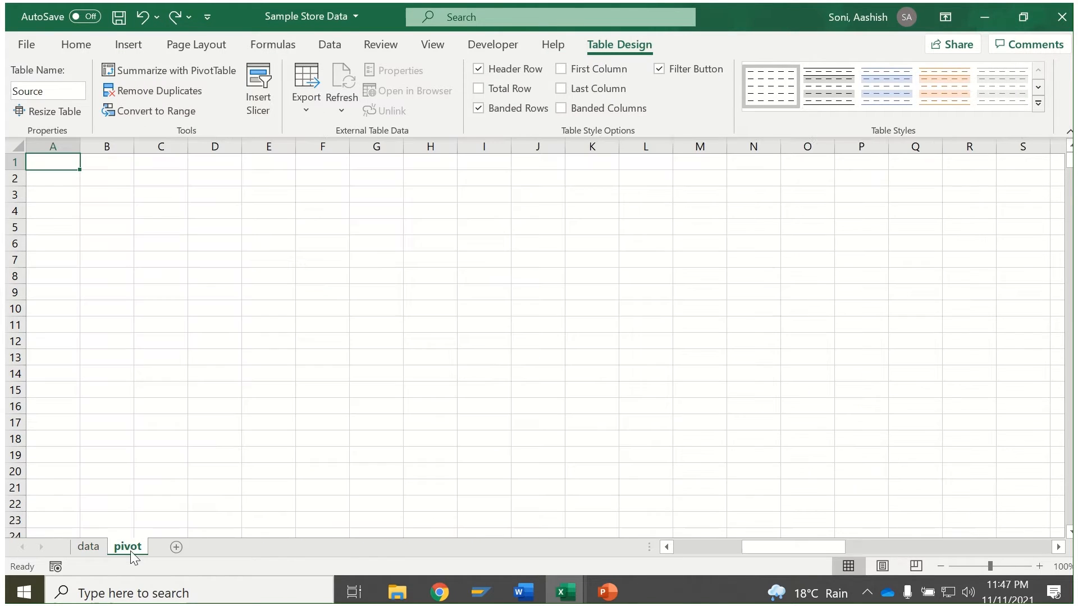
{"action": "left_click", "coordinate": [128, 45]}
{"action": "left_click", "coordinate": [50, 70]}
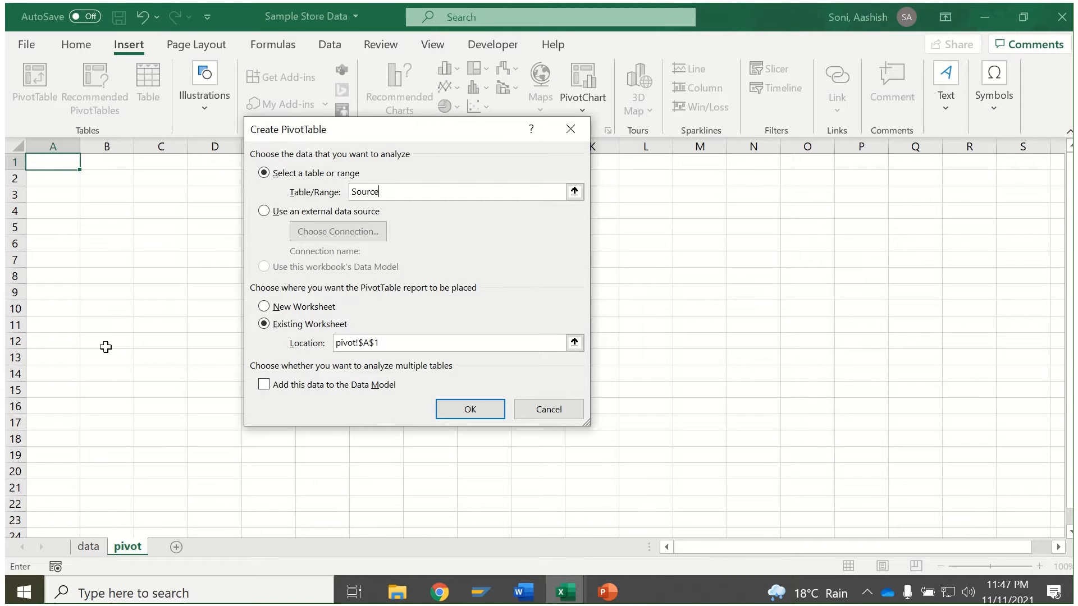
{"action": "key", "text": "Return"}
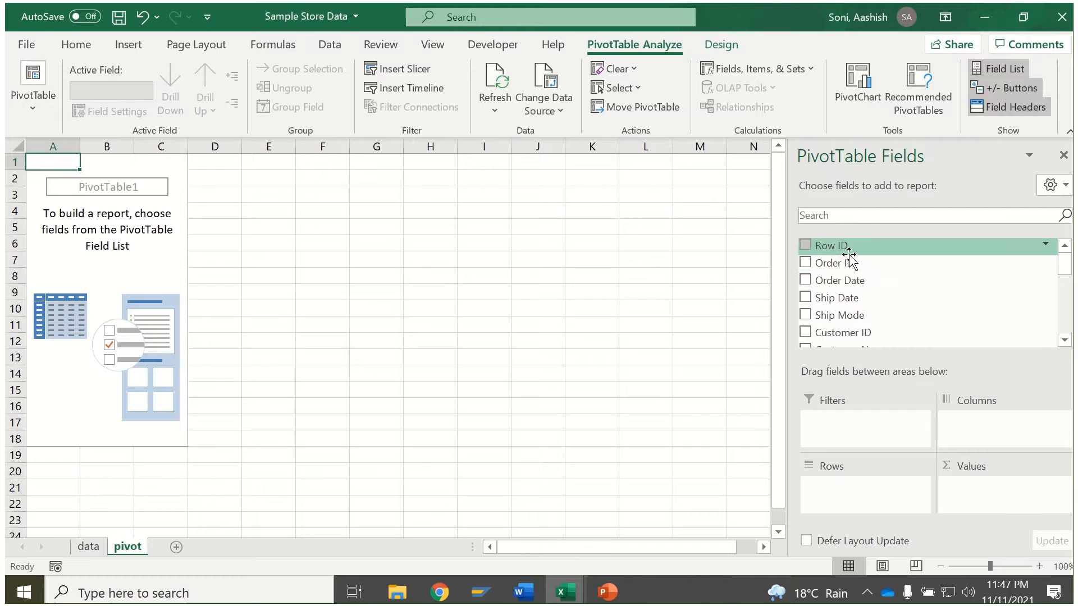
Add the Sales field to the PivotTable's Values area.
{"action": "scroll", "coordinate": [845, 261], "scroll_direction": "down", "scroll_amount": 5}
{"action": "scroll", "coordinate": [849, 261], "scroll_direction": "up", "scroll_amount": 5}
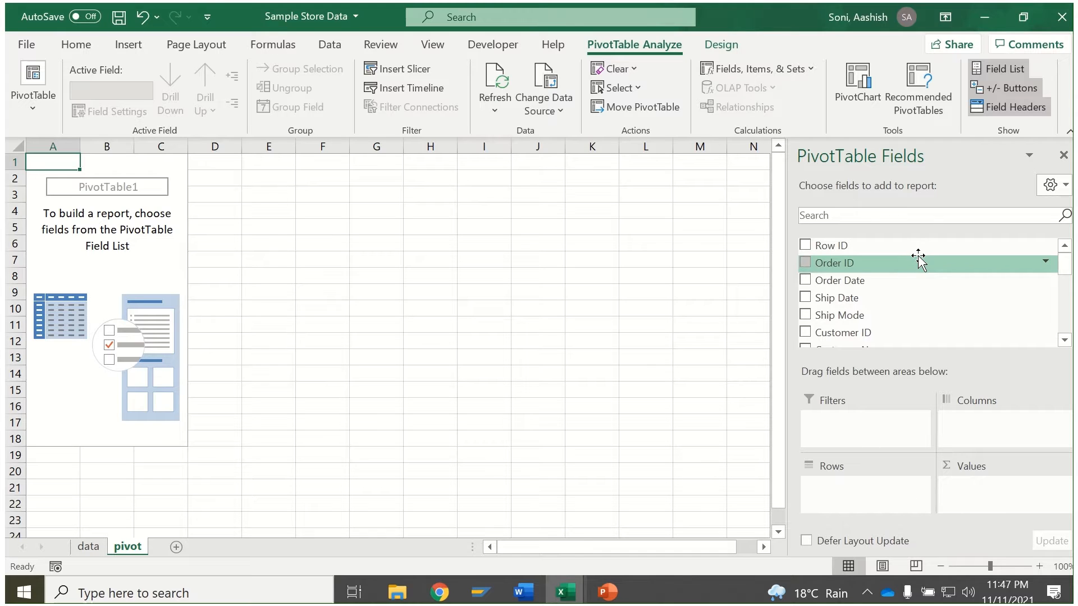
{"action": "scroll", "coordinate": [919, 261], "scroll_direction": "down", "scroll_amount": 5}
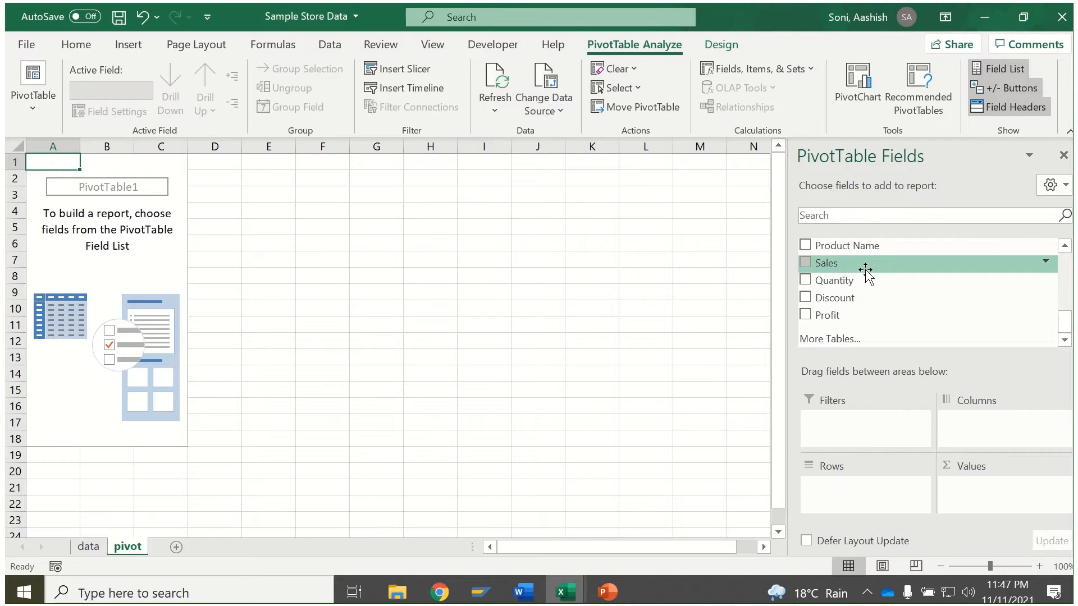
{"action": "left_click_drag", "start_coordinate": [860, 267], "coordinate": [988, 487]}
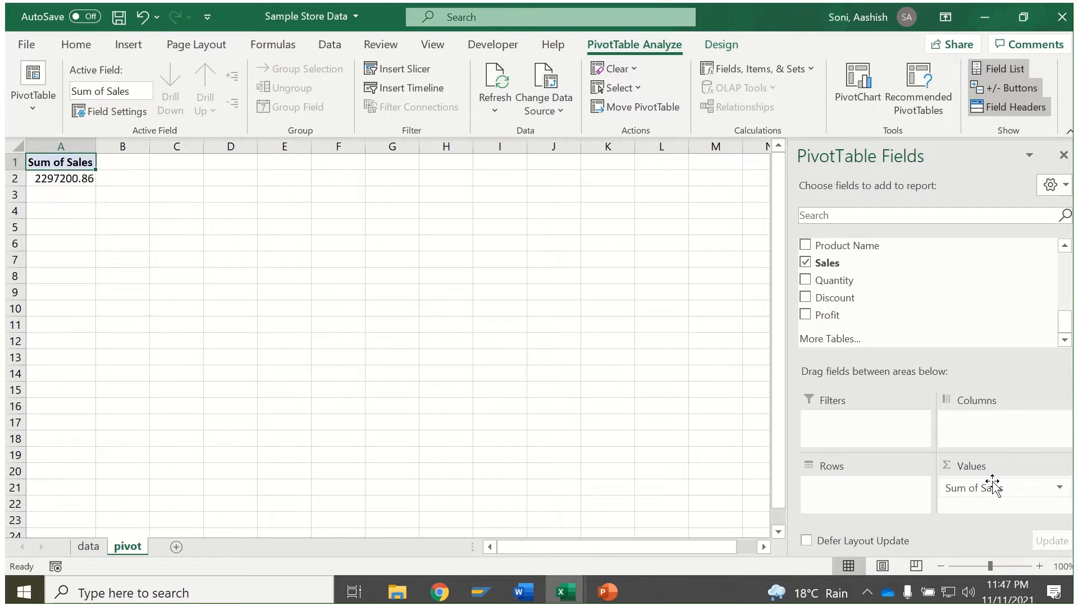
Give the summed Sales value field the custom name Total Sales.
{"action": "double_click", "coordinate": [64, 161]}
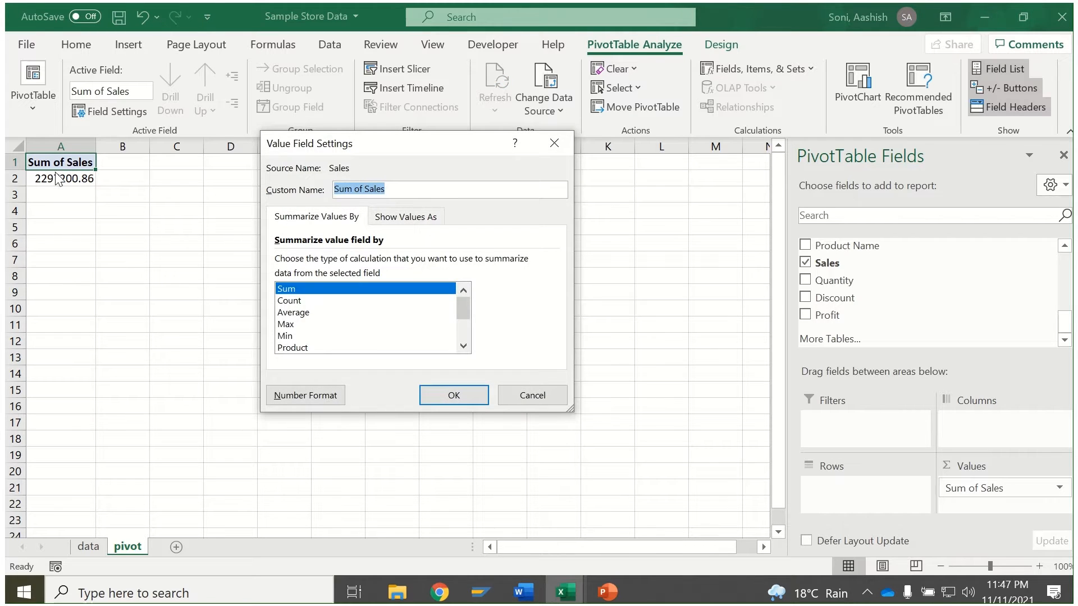
{"action": "type", "text": "Total"}
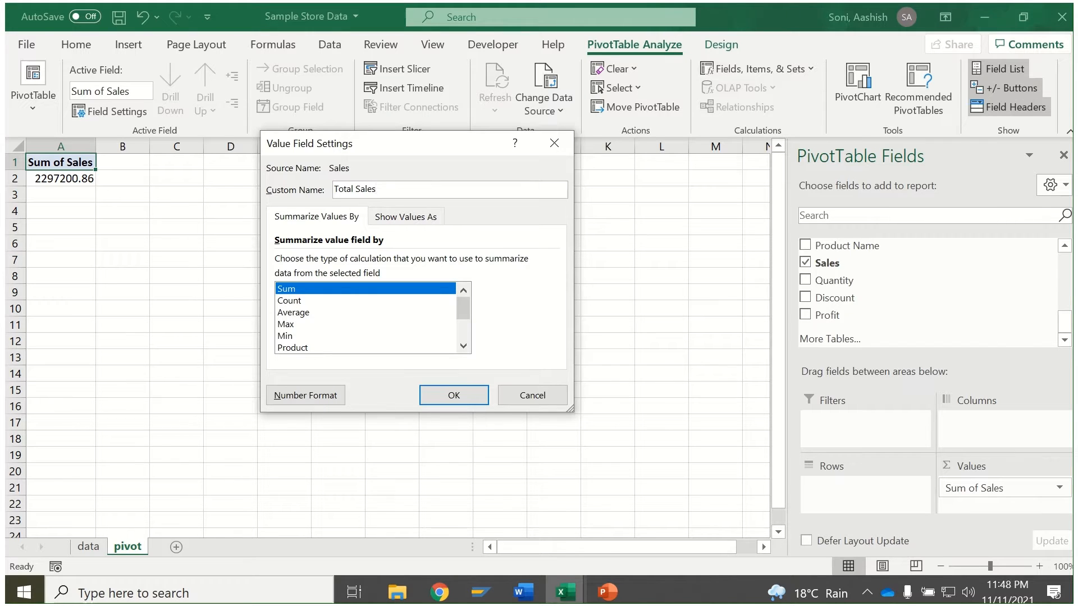
{"action": "left_click", "coordinate": [449, 402]}
Rename the Total Sales value field as Sales, with a trailing space to differ from the source field's name.
{"action": "double_click", "coordinate": [59, 162]}
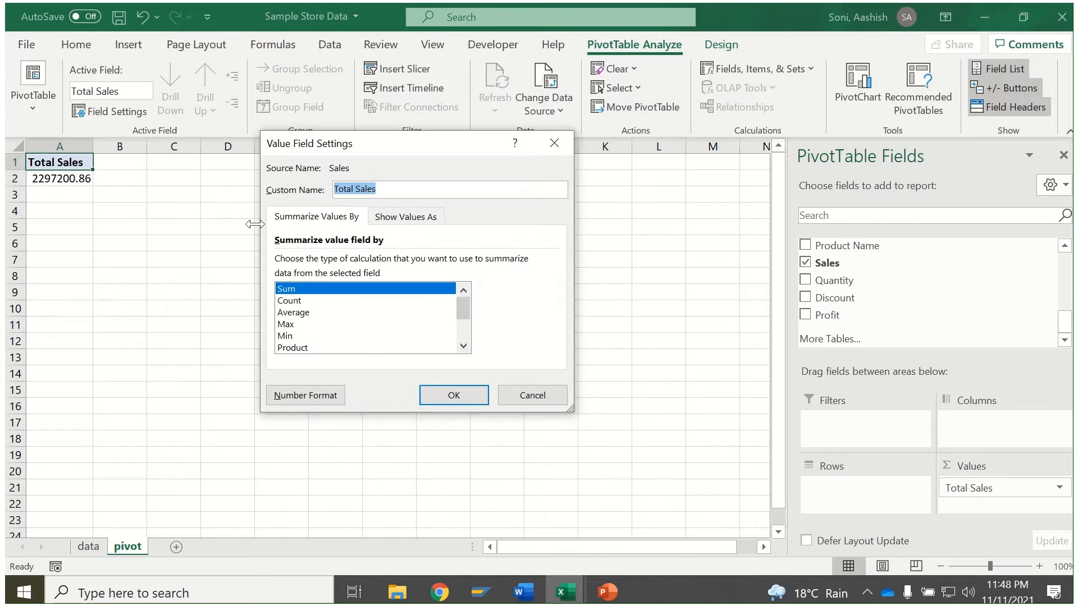
{"action": "type", "text": "Sales"}
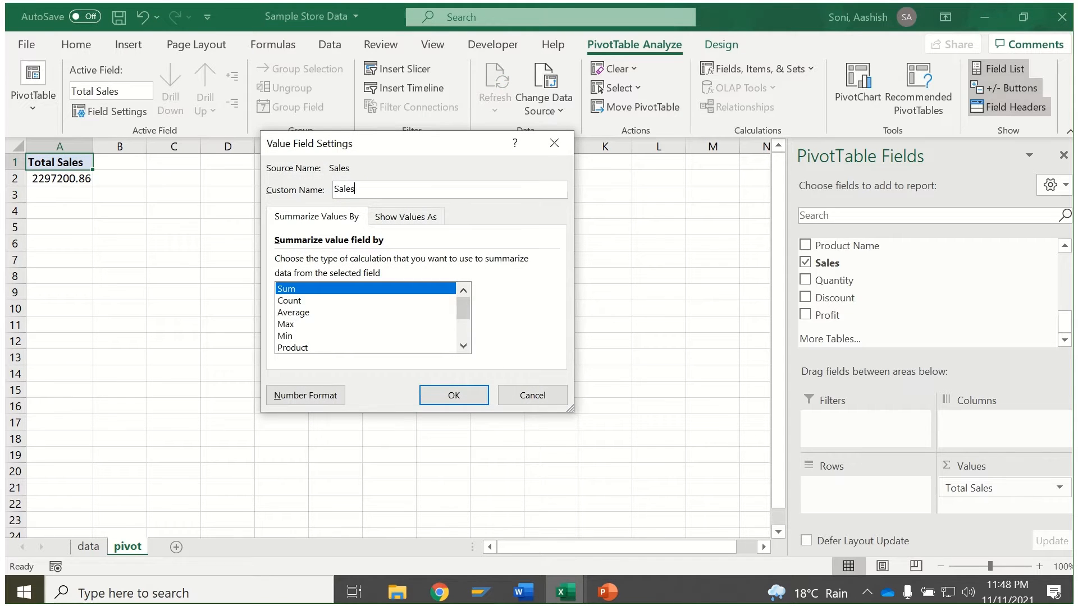
{"action": "left_click", "coordinate": [430, 393]}
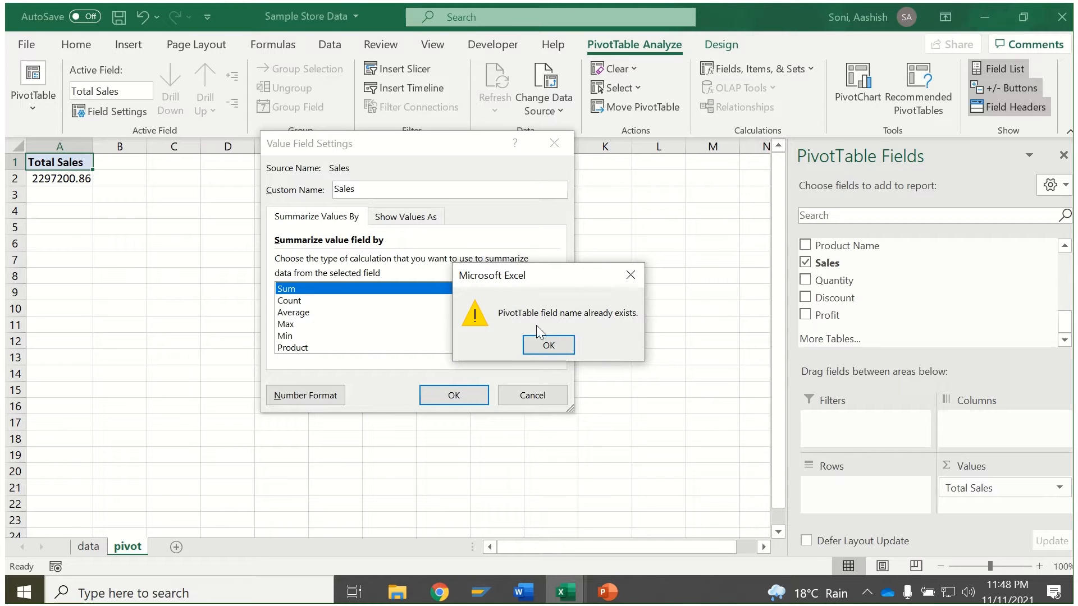
{"action": "left_click", "coordinate": [549, 346]}
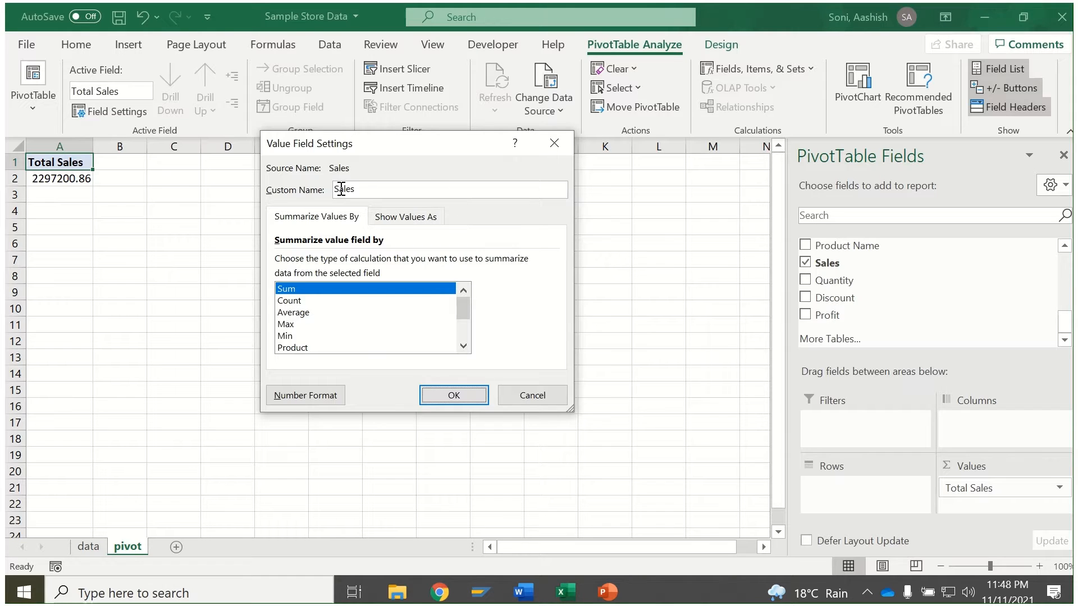
{"action": "left_click", "coordinate": [369, 191]}
{"action": "left_click", "coordinate": [448, 397]}
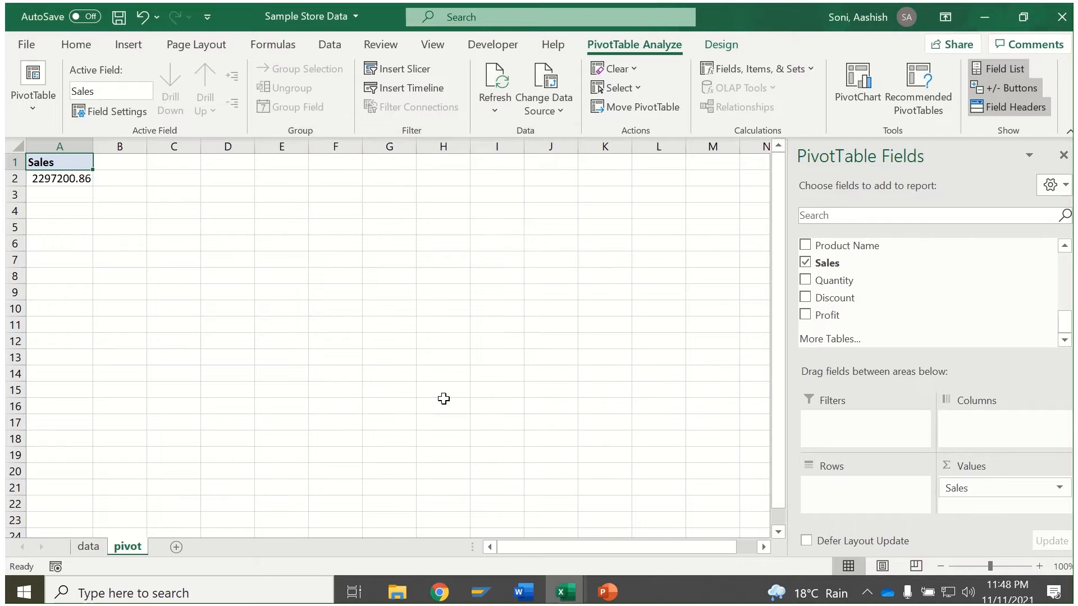
Rename the PivotTable's summed Sales value field as Total Sales.
{"action": "double_click", "coordinate": [73, 163]}
{"action": "type", "text": "Total Sales"}
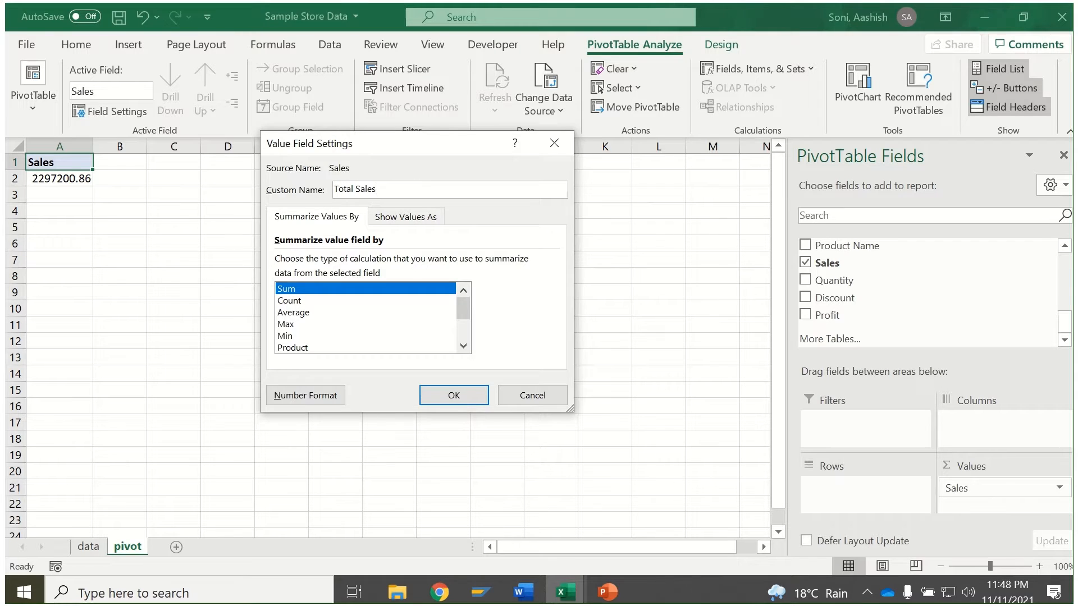
{"action": "key", "text": "Return"}
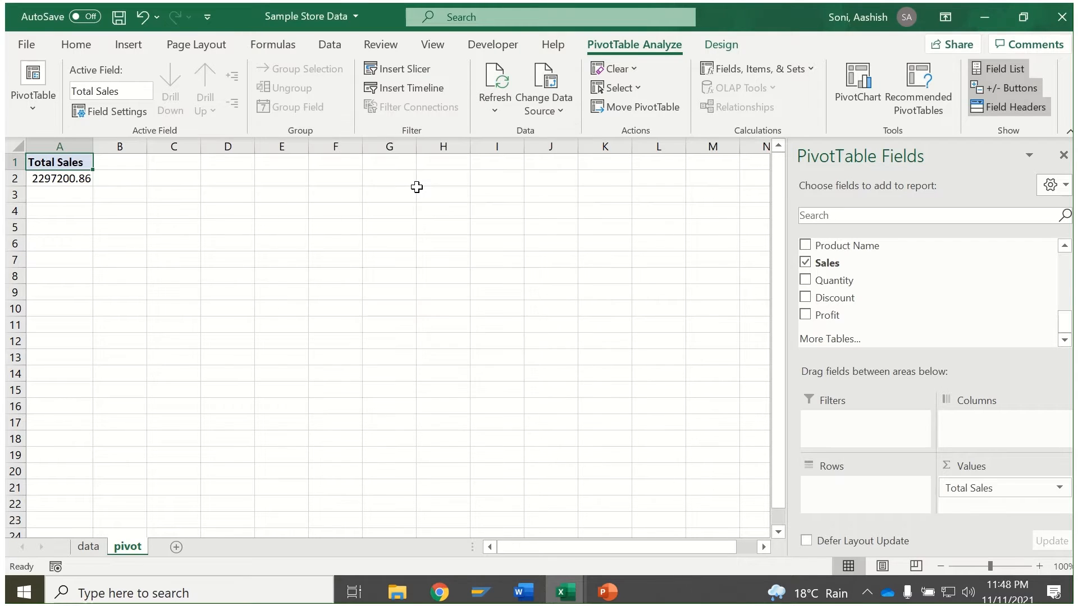
Format the Total Sales value field as Currency with the $ symbol and 0 decimal places.
{"action": "left_click", "coordinate": [63, 177]}
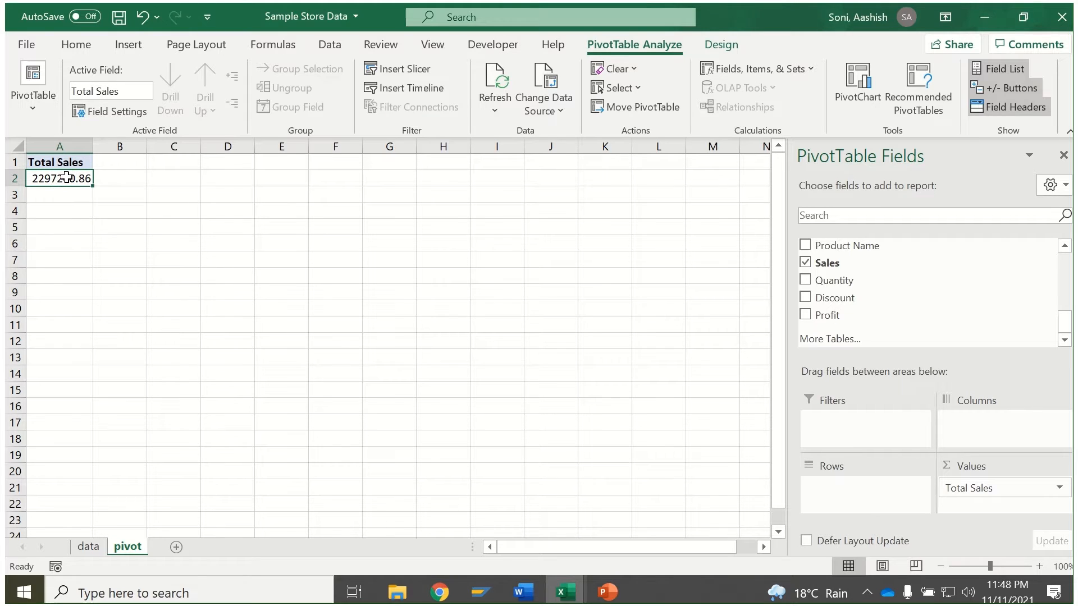
{"action": "right_click", "coordinate": [65, 179]}
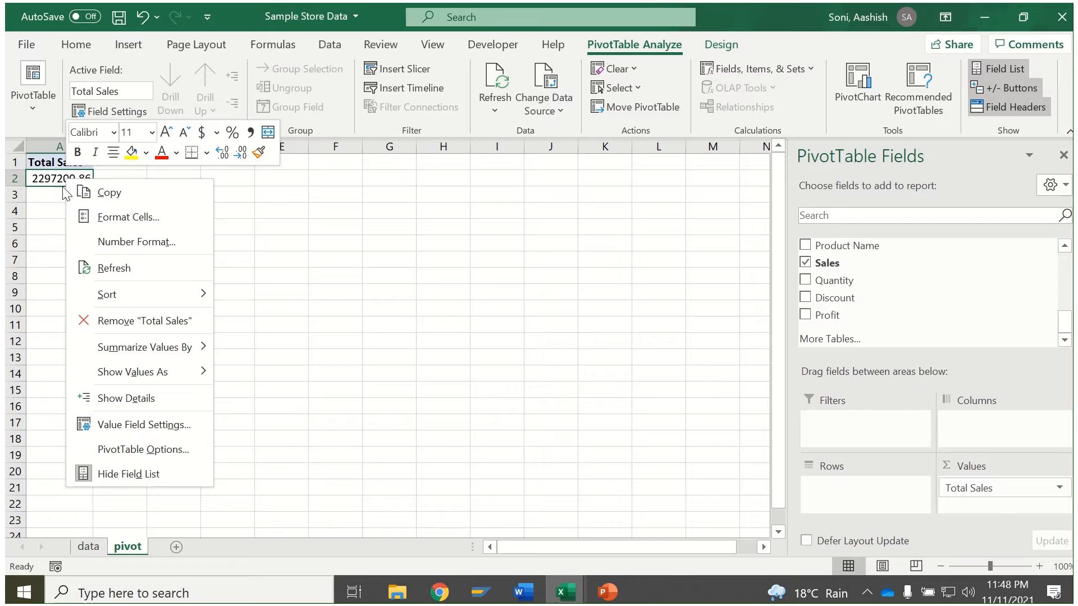
{"action": "left_click", "coordinate": [131, 240]}
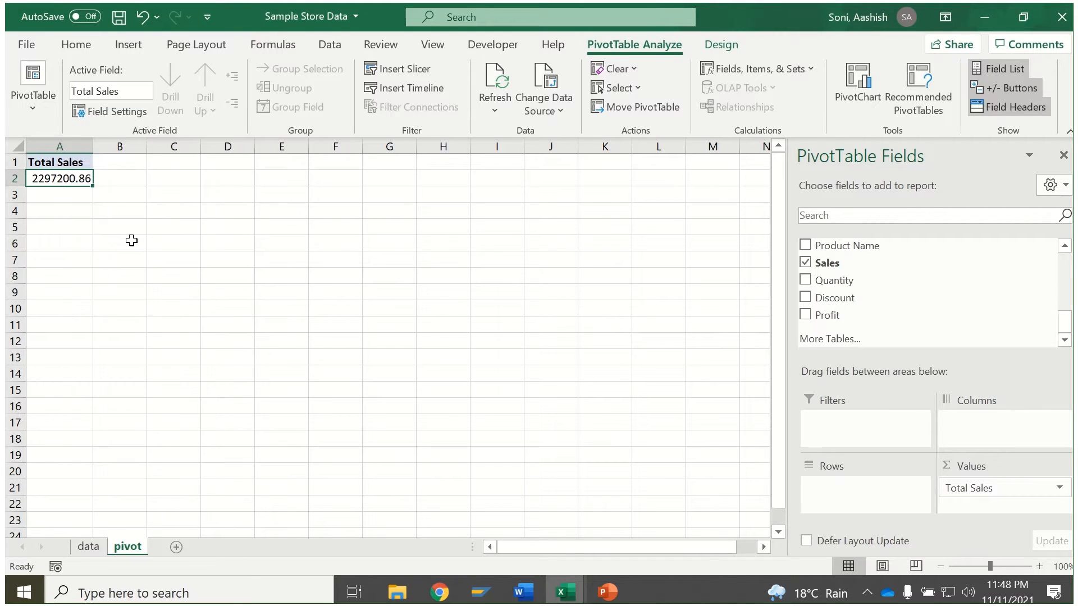
{"action": "left_click_drag", "start_coordinate": [155, 32], "coordinate": [325, 82]}
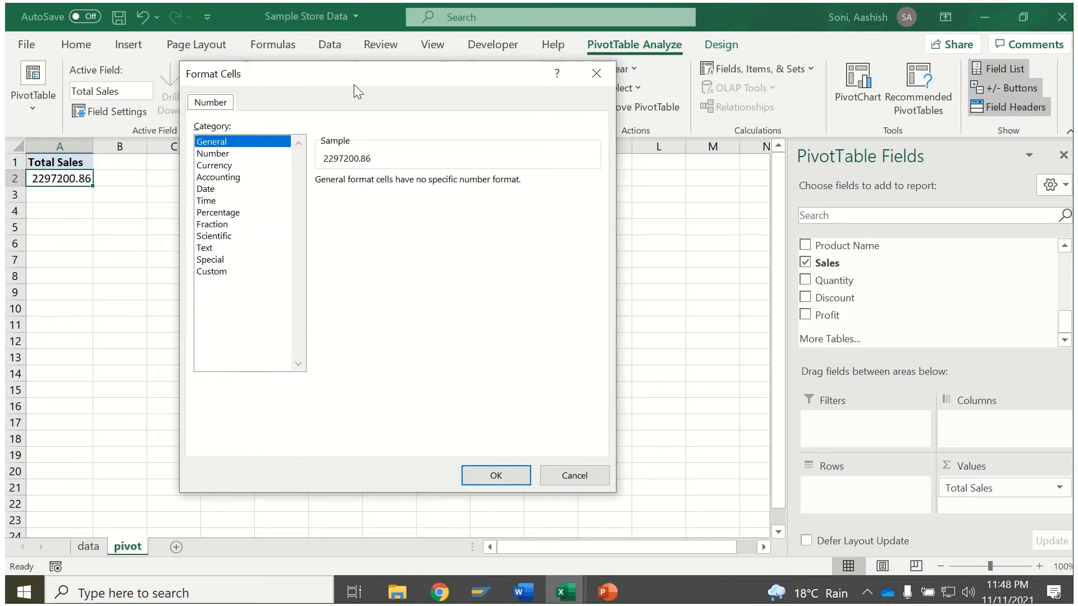
{"action": "left_click", "coordinate": [219, 166]}
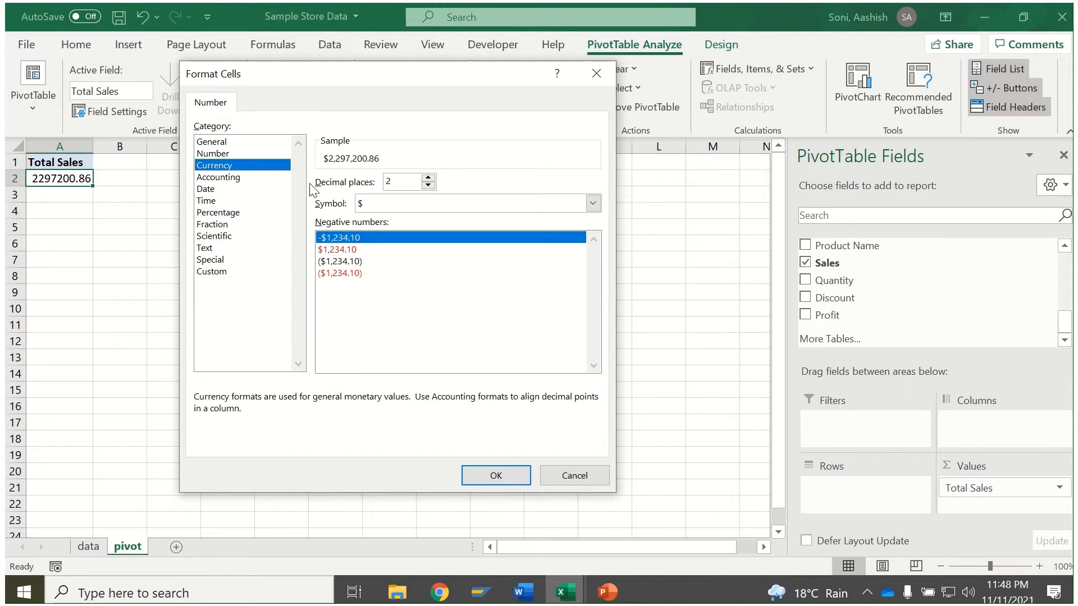
{"action": "left_click", "coordinate": [428, 185]}
{"action": "left_click", "coordinate": [428, 185]}
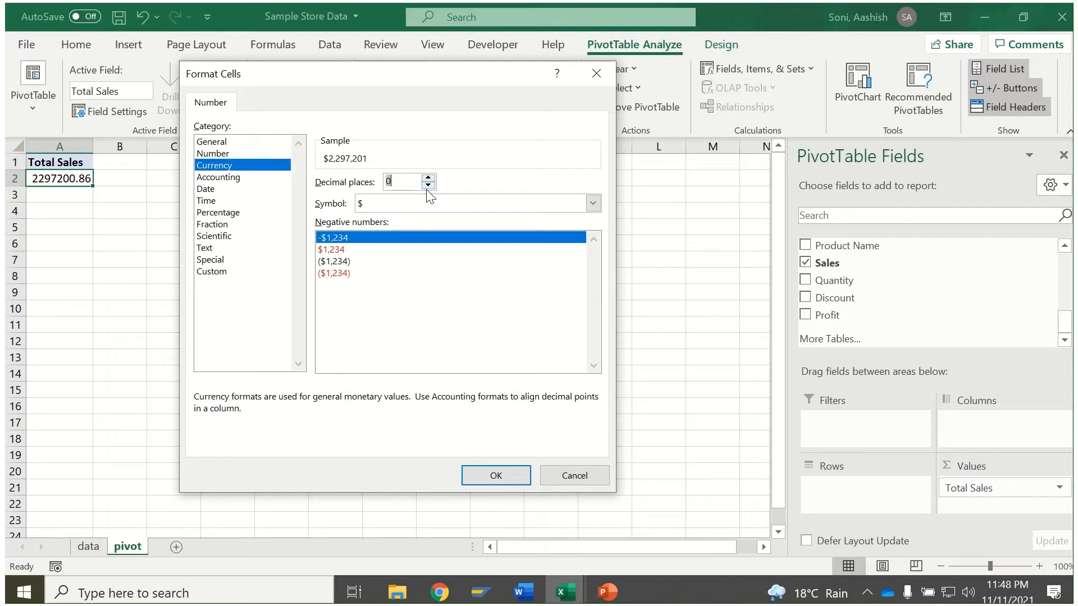
{"action": "left_click", "coordinate": [496, 476]}
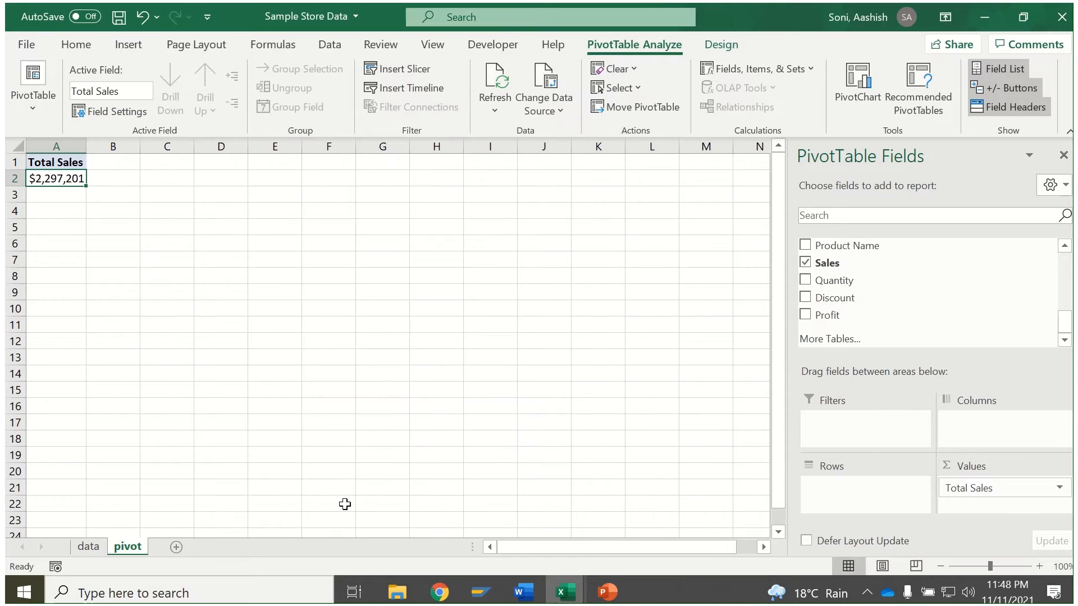
Allow multiple filters per field in the options of the Total Sales PivotTable.
{"action": "left_click", "coordinate": [63, 163]}
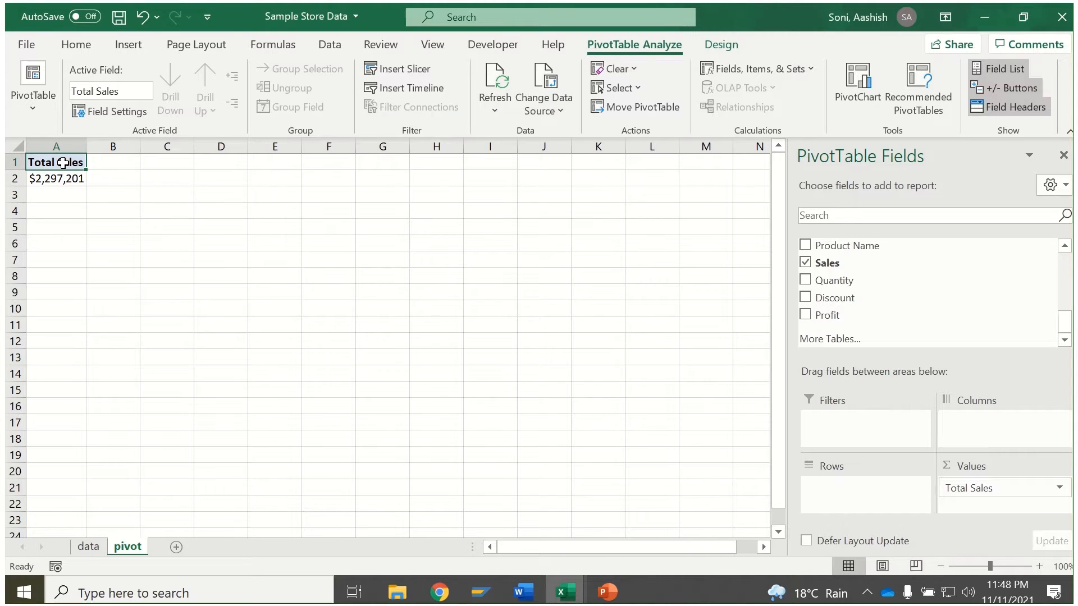
{"action": "right_click", "coordinate": [63, 163]}
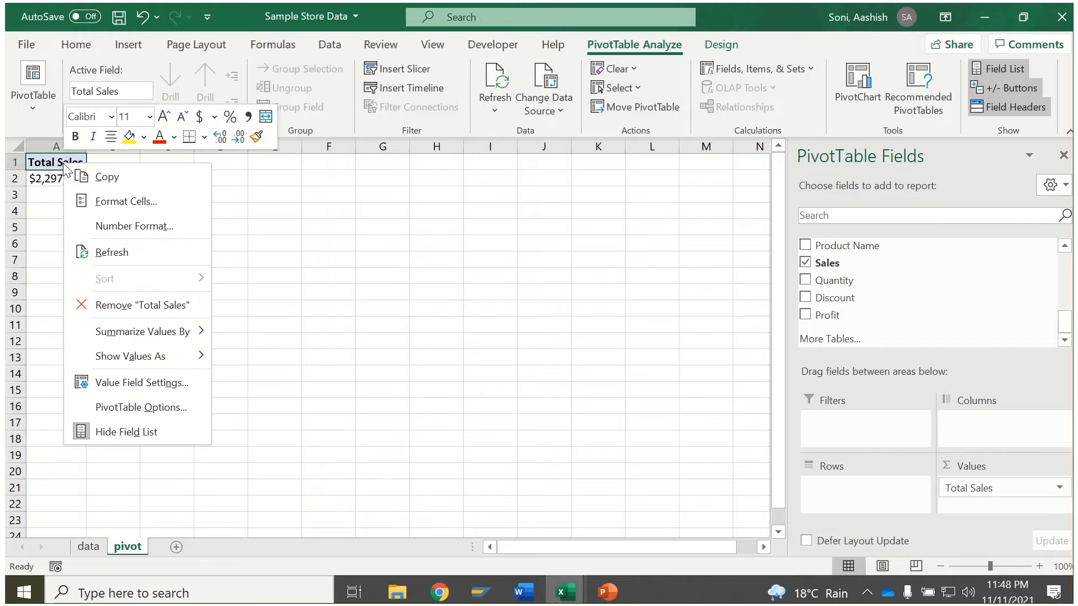
{"action": "left_click", "coordinate": [127, 408]}
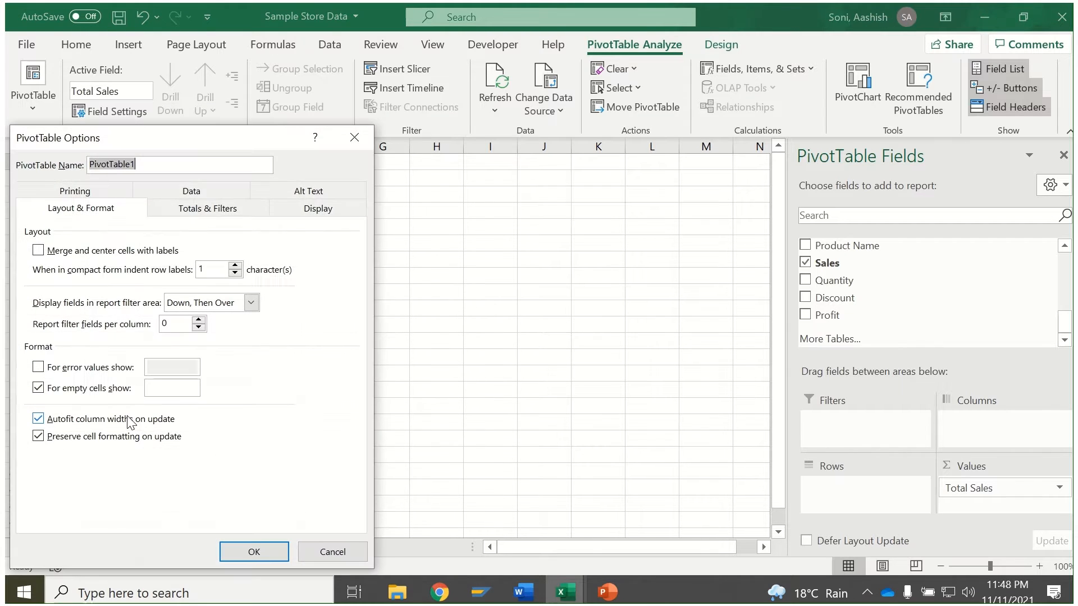
{"action": "left_click", "coordinate": [183, 219]}
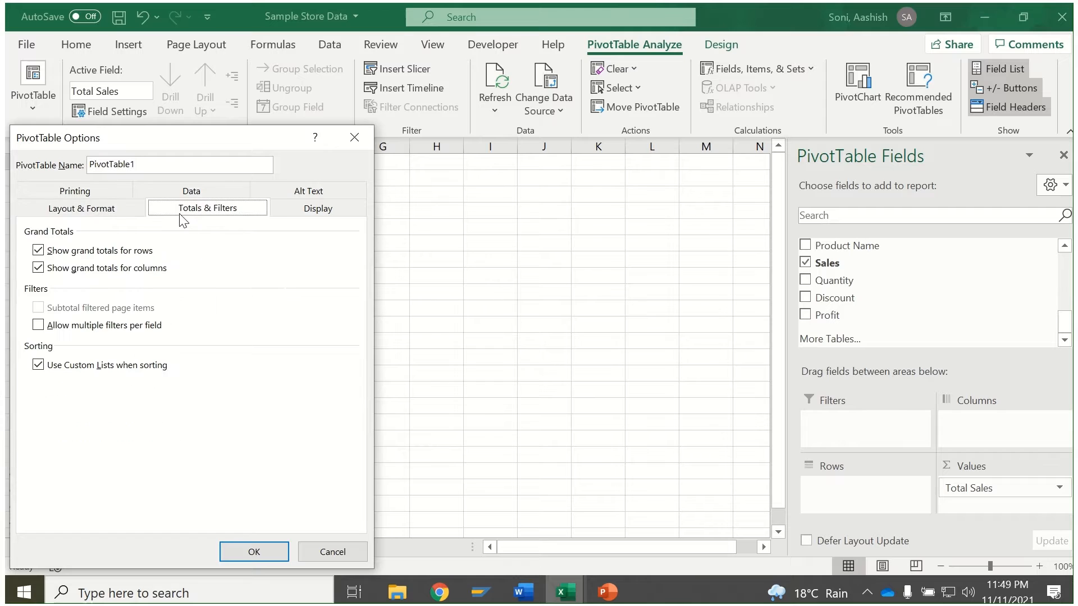
{"action": "left_click", "coordinate": [44, 328]}
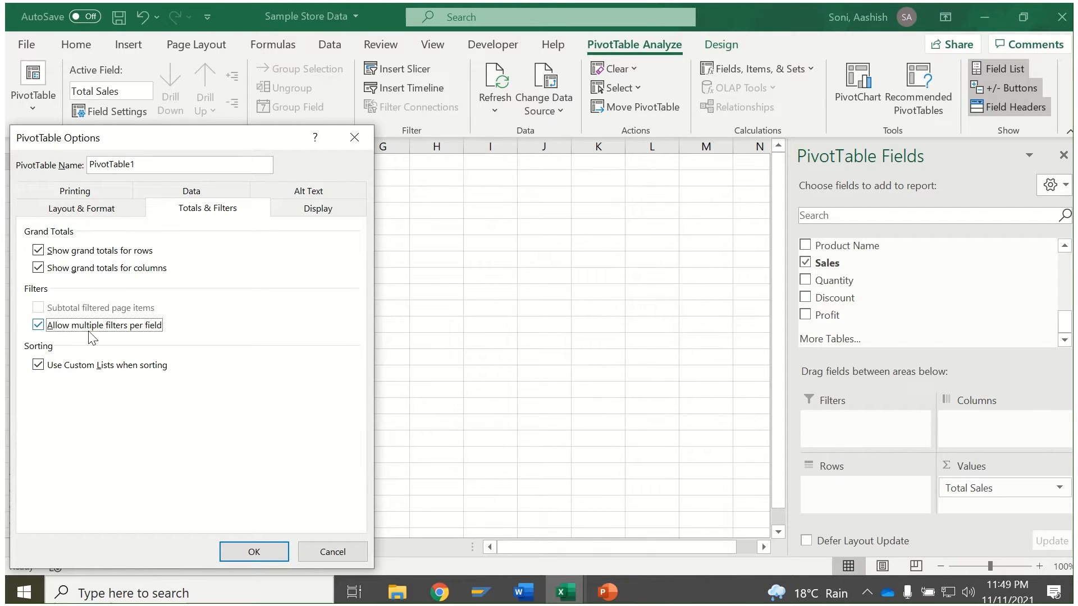
{"action": "left_click", "coordinate": [254, 552]}
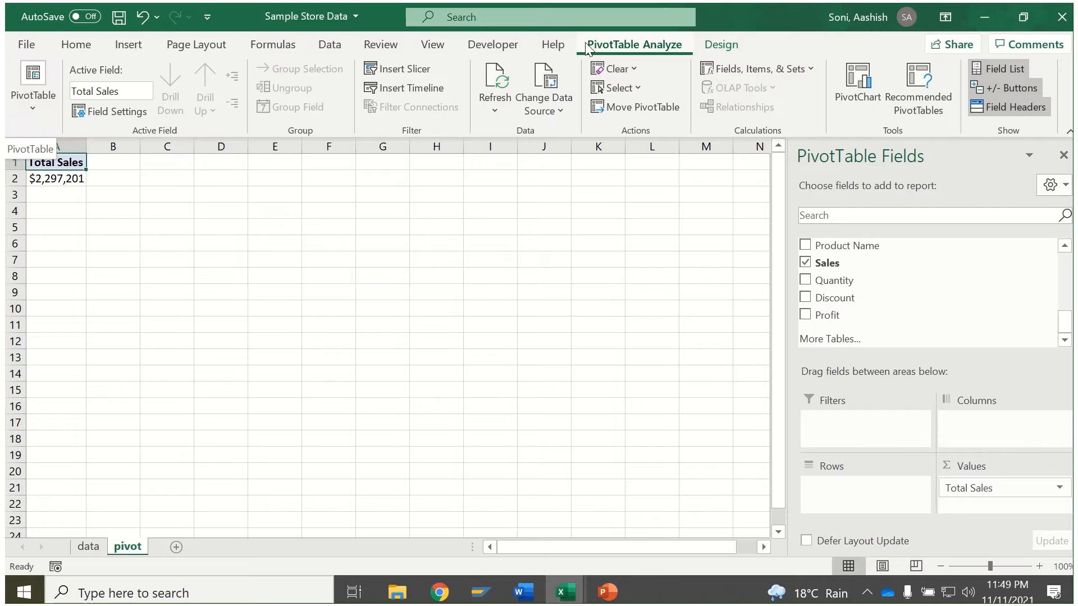
Name the PivotTable at cell A1 Total Sales.
{"action": "left_click", "coordinate": [28, 101]}
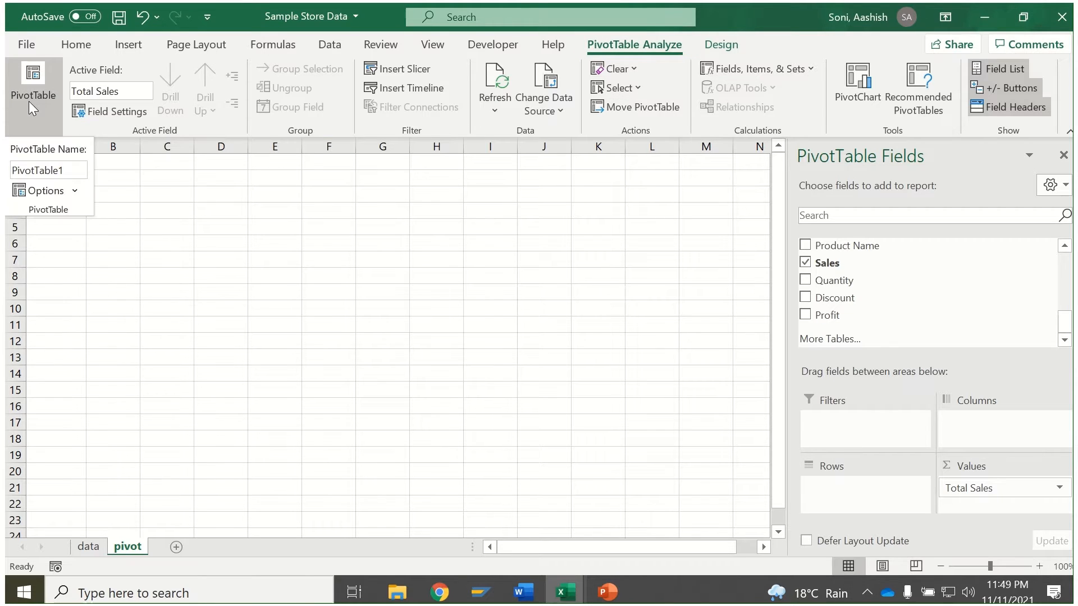
{"action": "left_click", "coordinate": [68, 169]}
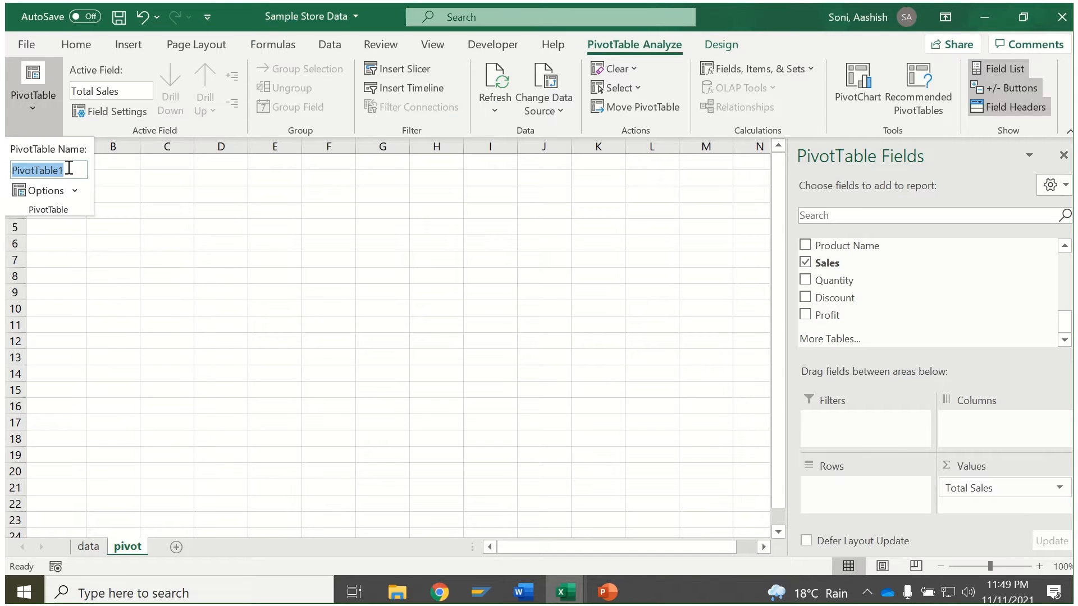
{"action": "type", "text": "Total Sales"}
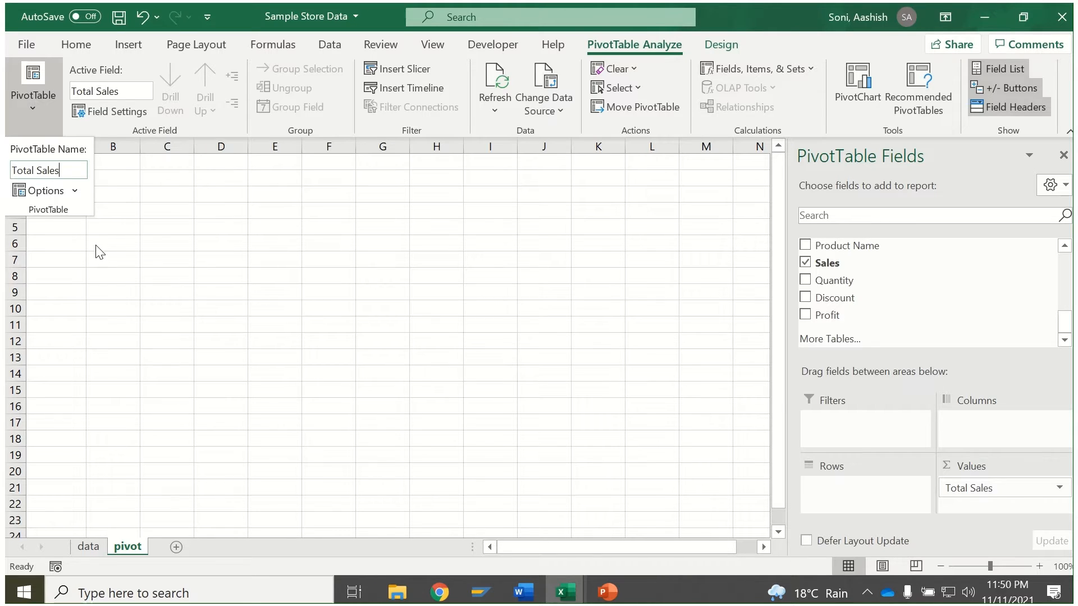
{"action": "key", "text": "Return"}
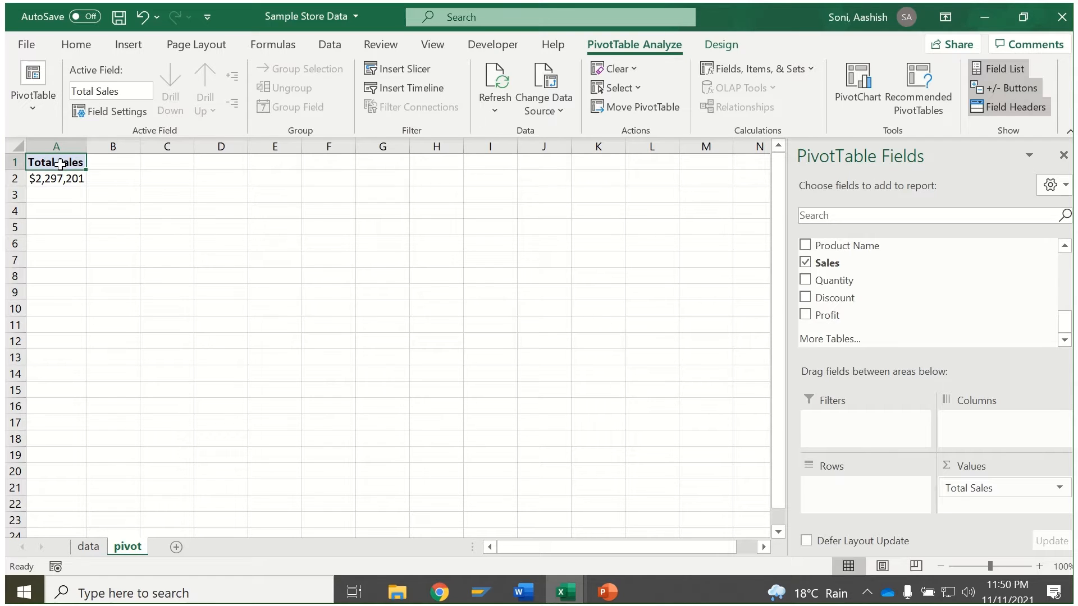
Copy the Total Sales PivotTable to cell A5 and replace the copy's Sales value with the Quantity field.
{"action": "left_click_drag", "start_coordinate": [60, 164], "coordinate": [60, 174]}
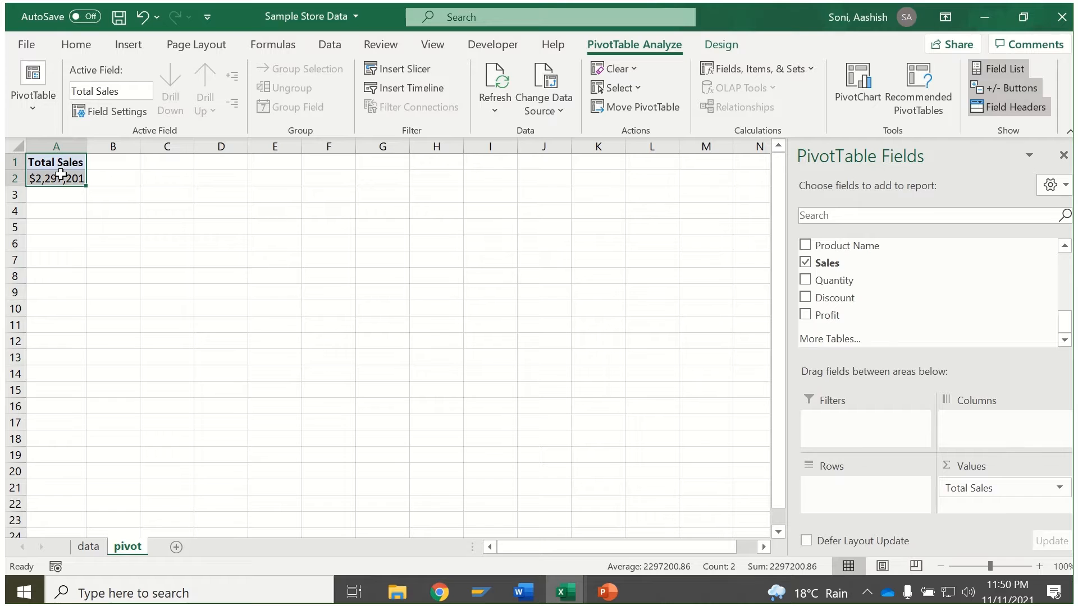
{"action": "key", "text": "ctrl+c"}
{"action": "left_click", "coordinate": [33, 230]}
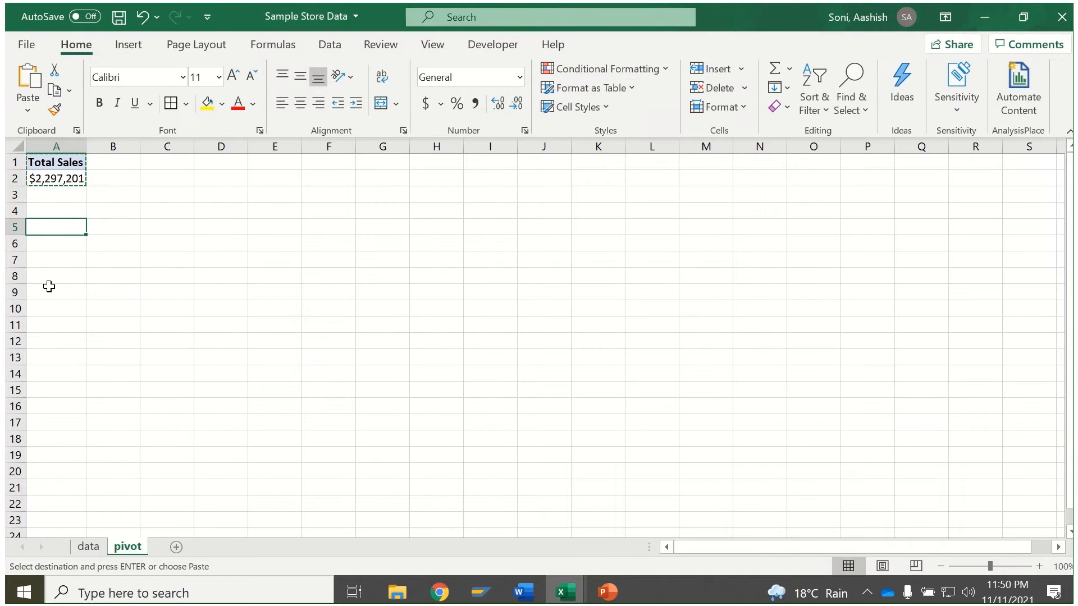
{"action": "key", "text": "ctrl+v"}
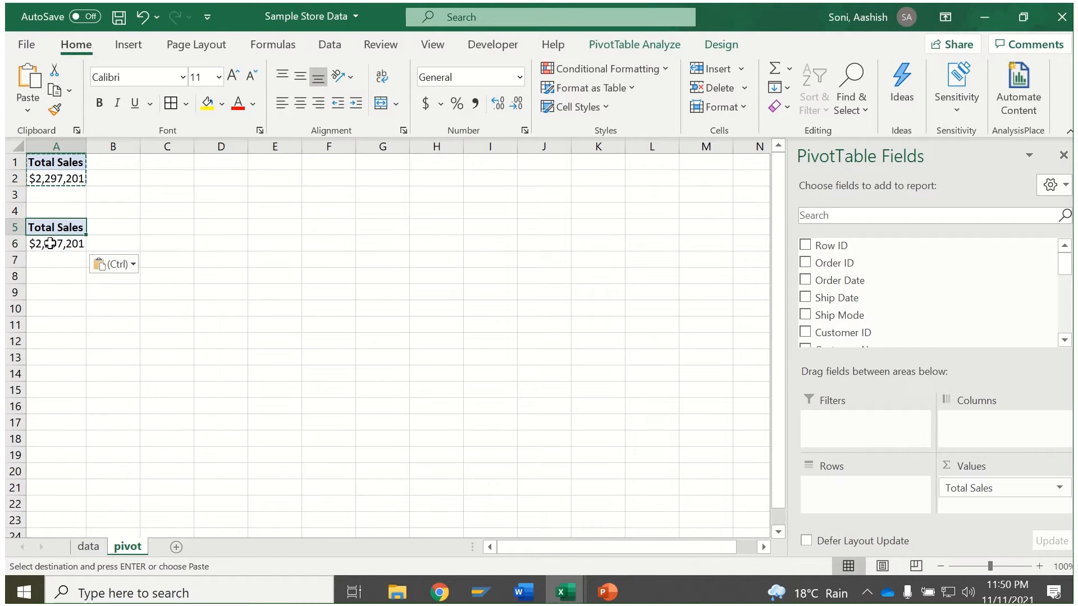
{"action": "scroll", "coordinate": [988, 292], "scroll_direction": "down", "scroll_amount": 5}
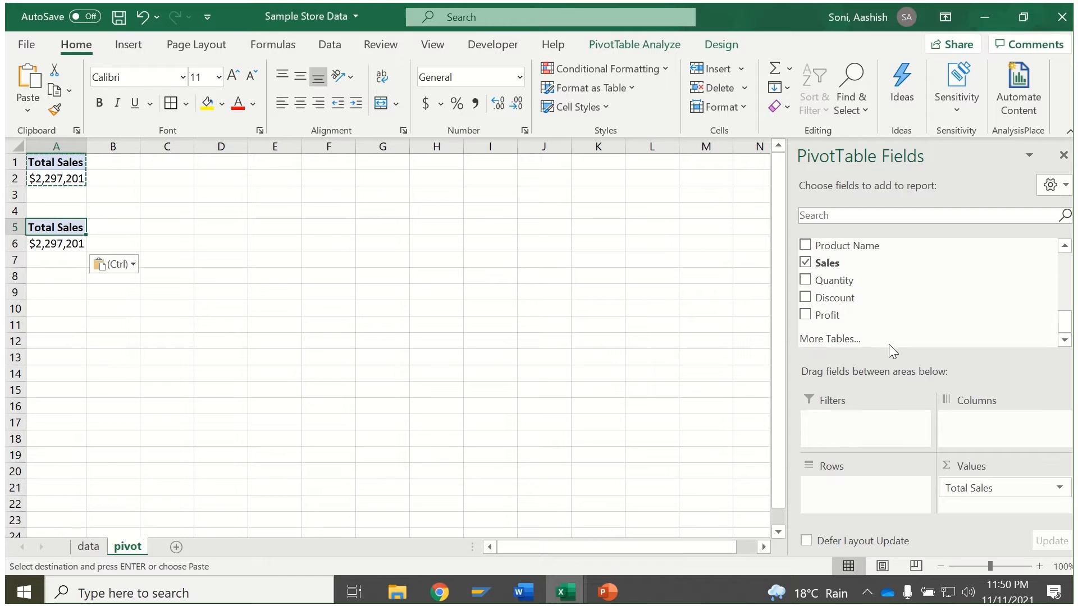
{"action": "mouse_move", "coordinate": [844, 284]}
{"action": "left_mouse_down"}
{"action": "mouse_move", "coordinate": [954, 489]}
{"action": "mouse_move", "coordinate": [1002, 512]}
{"action": "mouse_move", "coordinate": [655, 423]}
{"action": "left_mouse_up"}
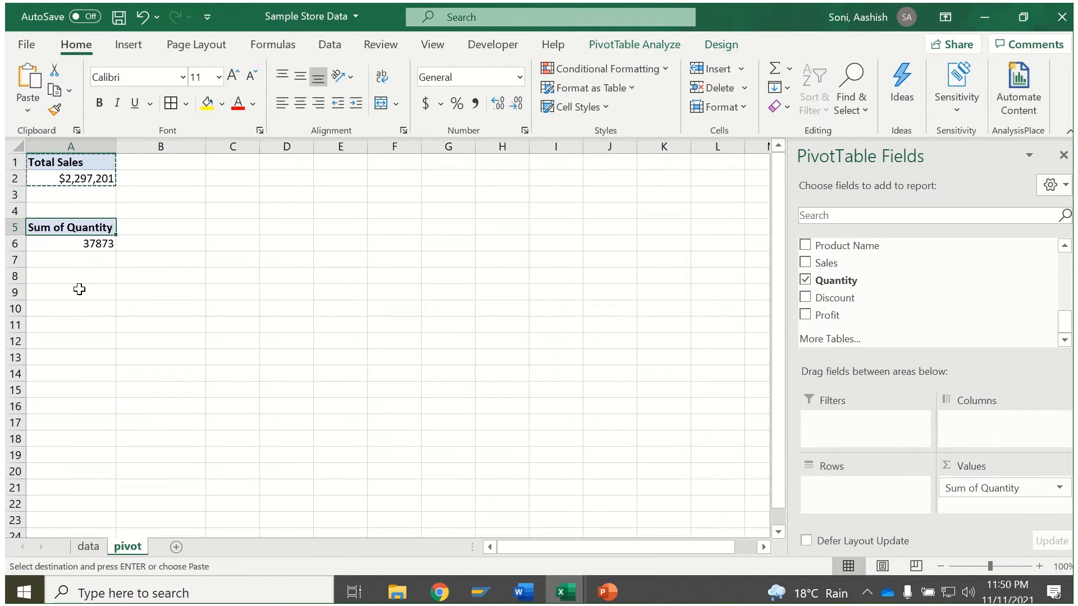
Give the summed Quantity value field at cell A5 the custom name Total Quantity.
{"action": "double_click", "coordinate": [69, 225]}
{"action": "left_click", "coordinate": [365, 188]}
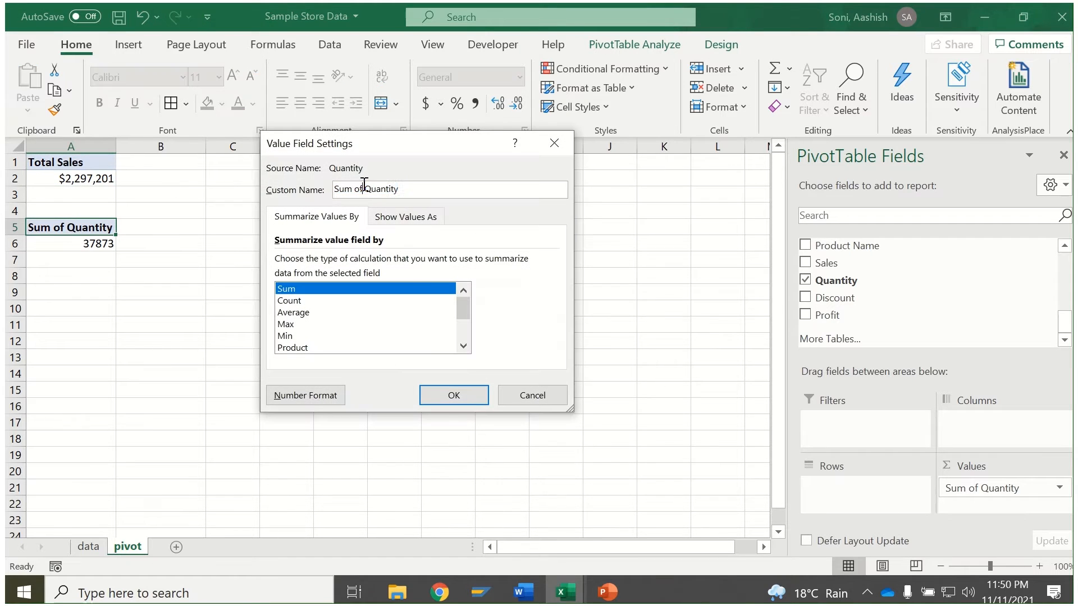
{"action": "left_click_drag", "start_coordinate": [366, 189], "coordinate": [282, 192]}
{"action": "key", "text": "BackSpace"}
{"action": "left_click", "coordinate": [466, 390]}
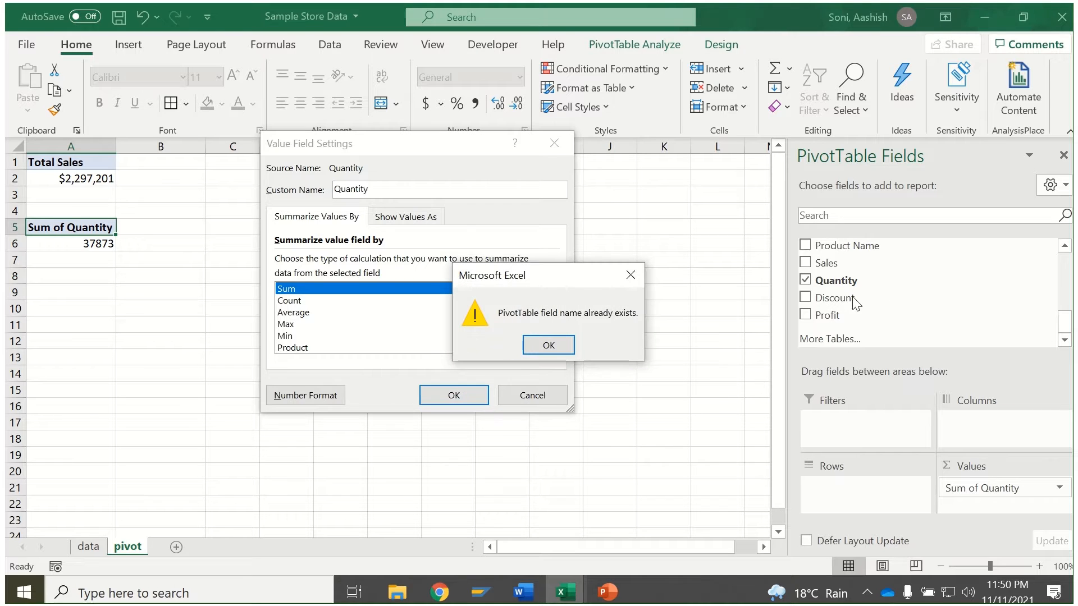
{"action": "left_click", "coordinate": [565, 344]}
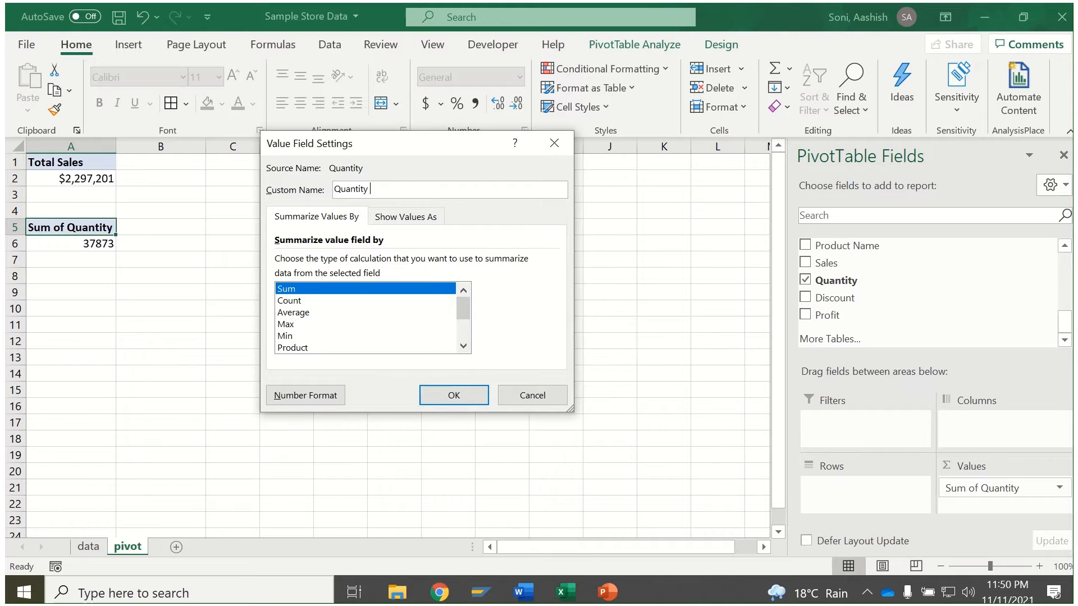
{"action": "left_click_drag", "start_coordinate": [432, 191], "coordinate": [311, 191]}
{"action": "type", "text": "Total"}
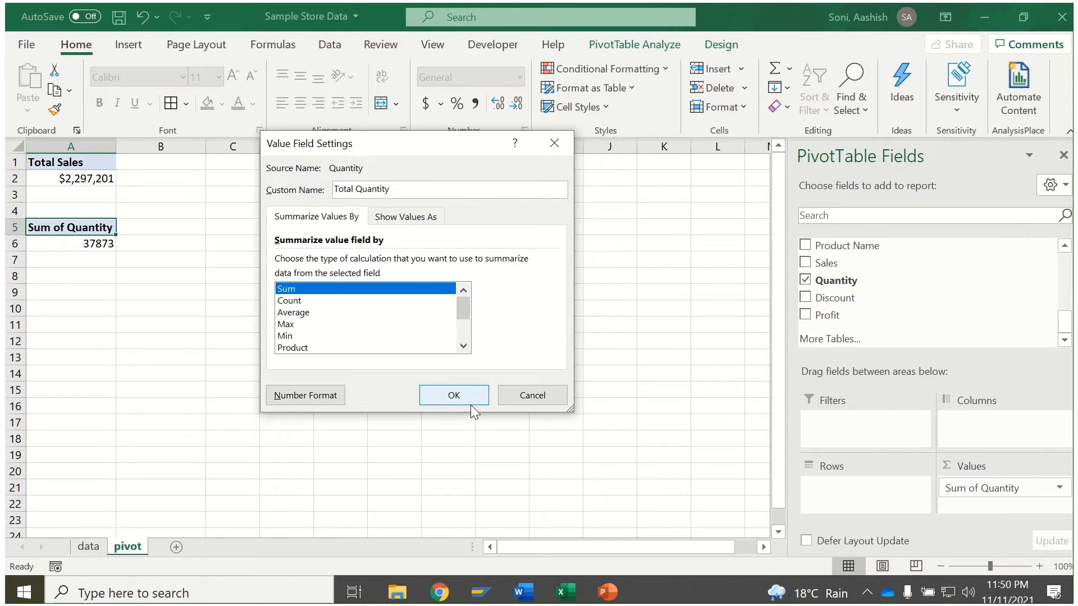
{"action": "left_click", "coordinate": [453, 396]}
Format the Total Quantity value field as Number with 0 decimal places and the 1000 separator.
{"action": "right_click", "coordinate": [81, 247]}
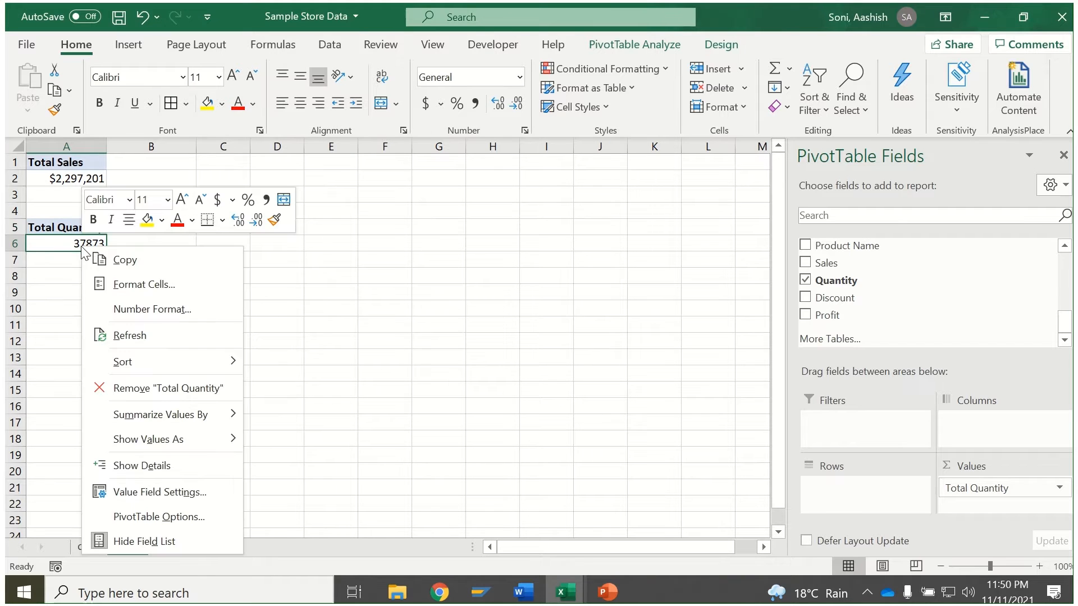
{"action": "left_click", "coordinate": [132, 309]}
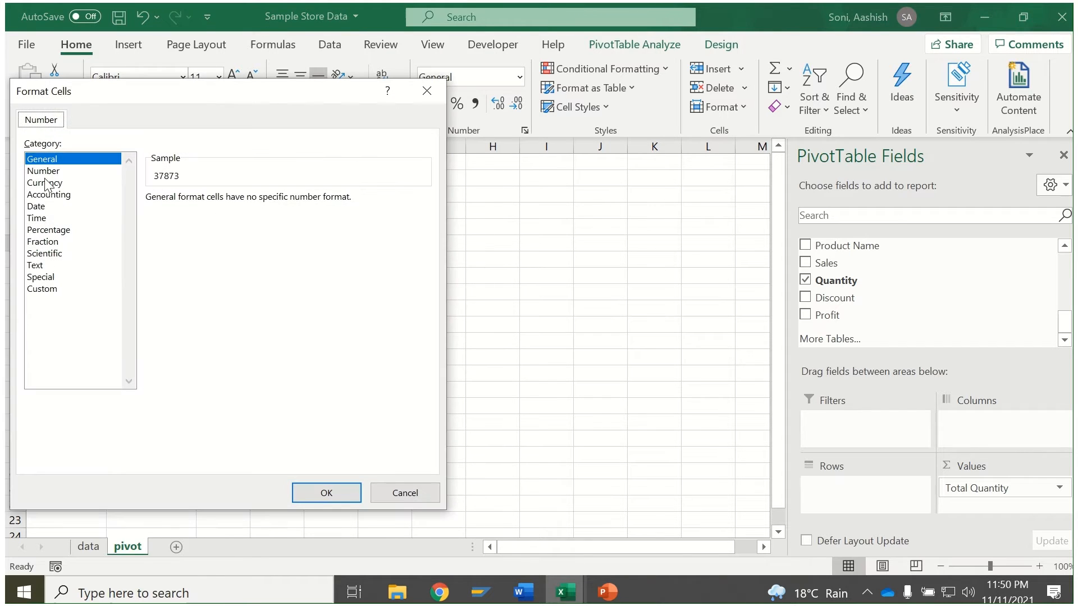
{"action": "left_click", "coordinate": [46, 172]}
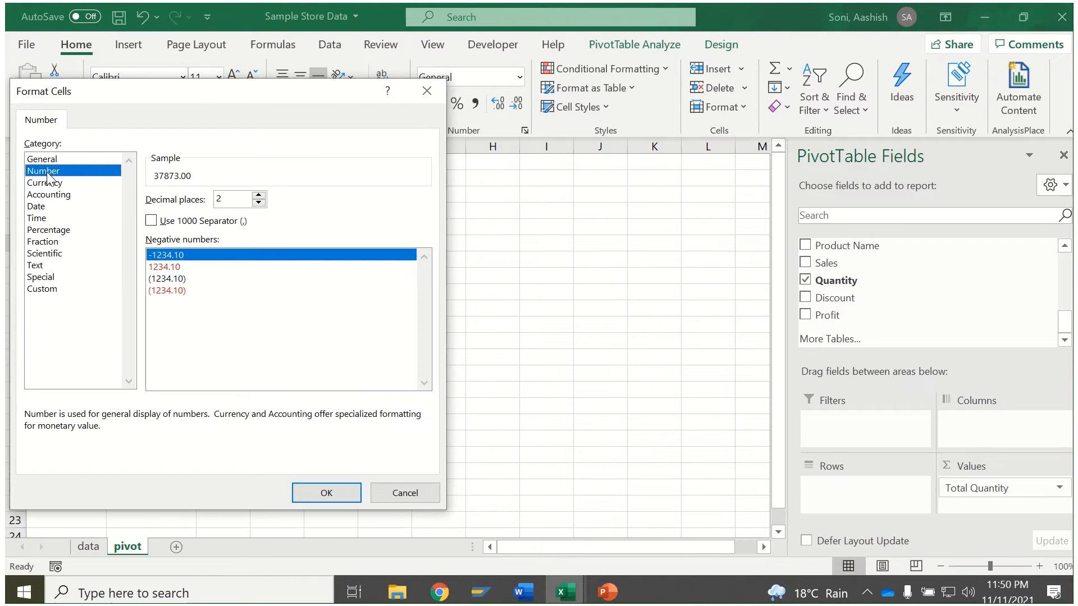
{"action": "left_click", "coordinate": [259, 203]}
{"action": "left_click", "coordinate": [259, 202]}
{"action": "left_click", "coordinate": [151, 220]}
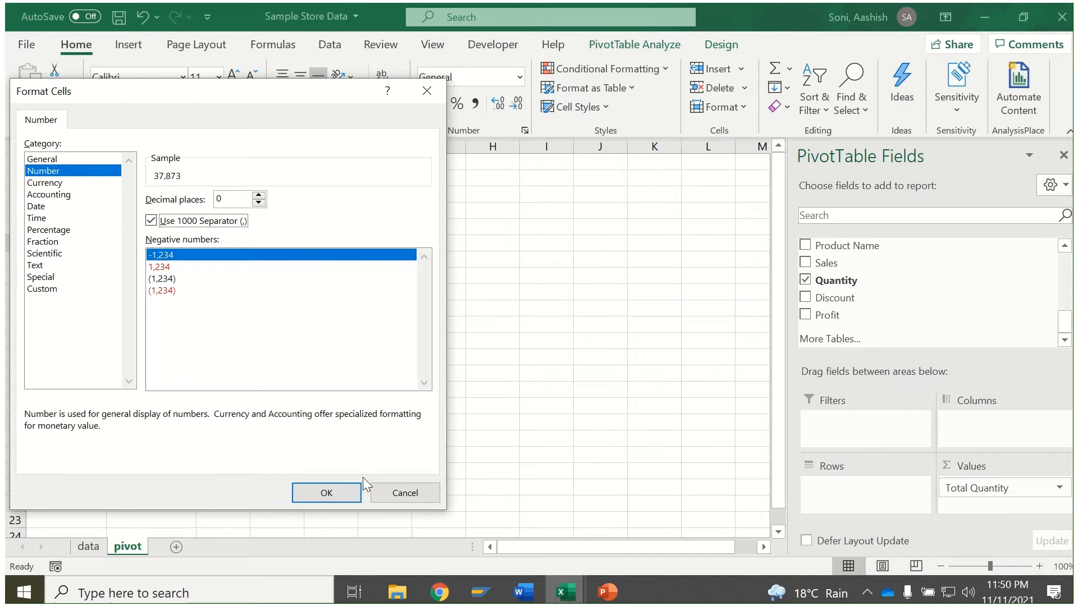
{"action": "left_click", "coordinate": [354, 492]}
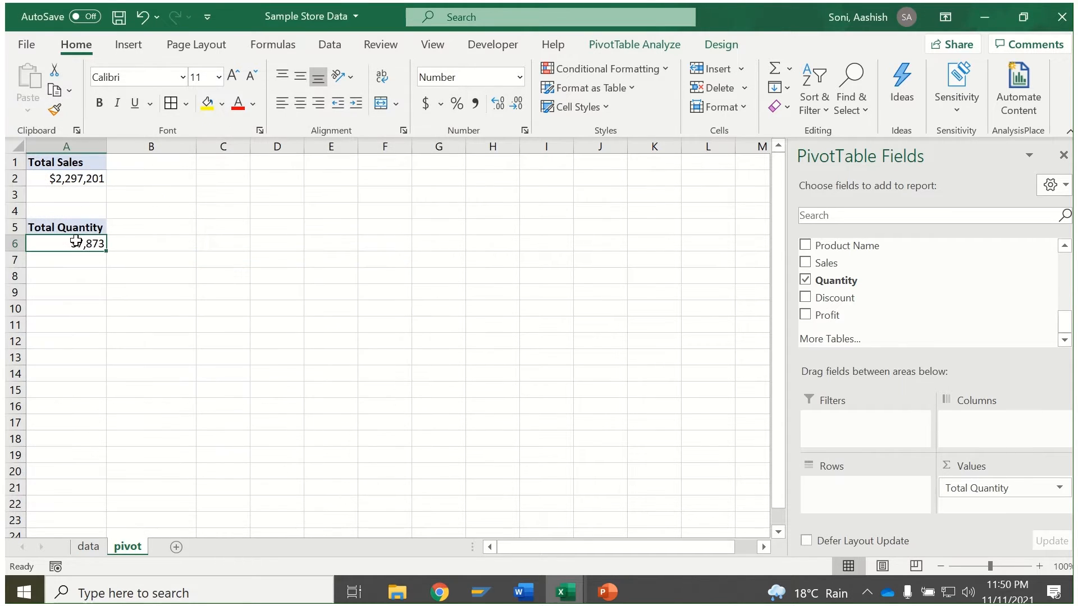
{"action": "right_click", "coordinate": [70, 227]}
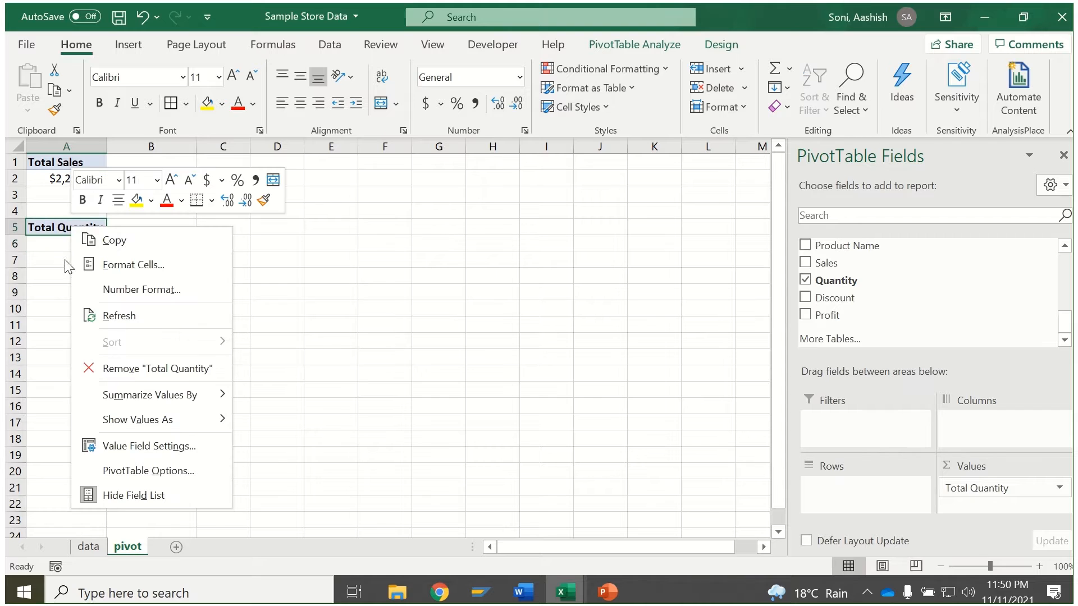
{"action": "left_click", "coordinate": [176, 472]}
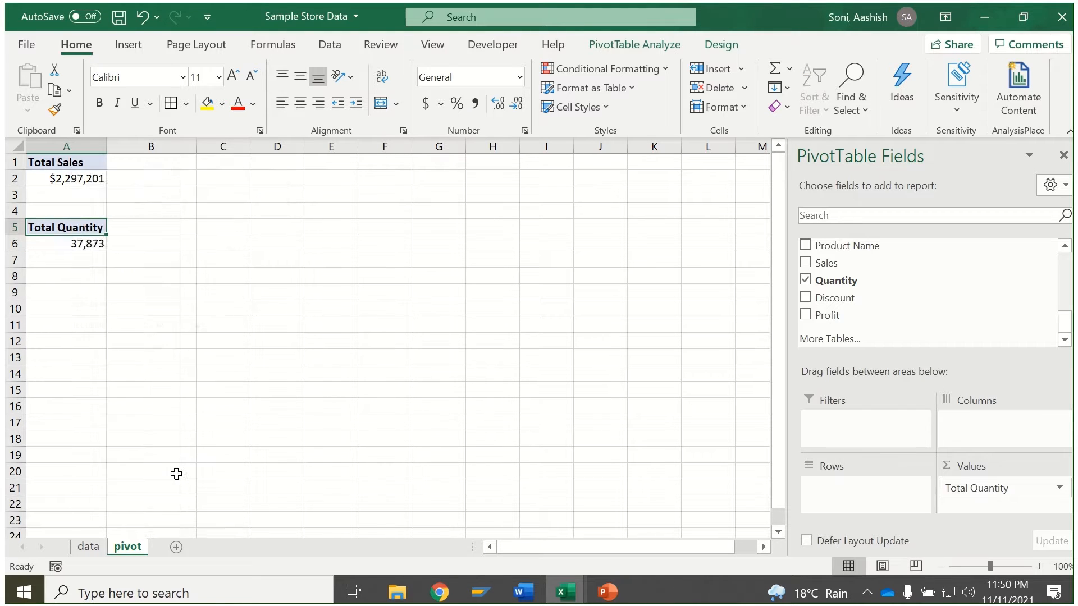
{"action": "left_click", "coordinate": [182, 212]}
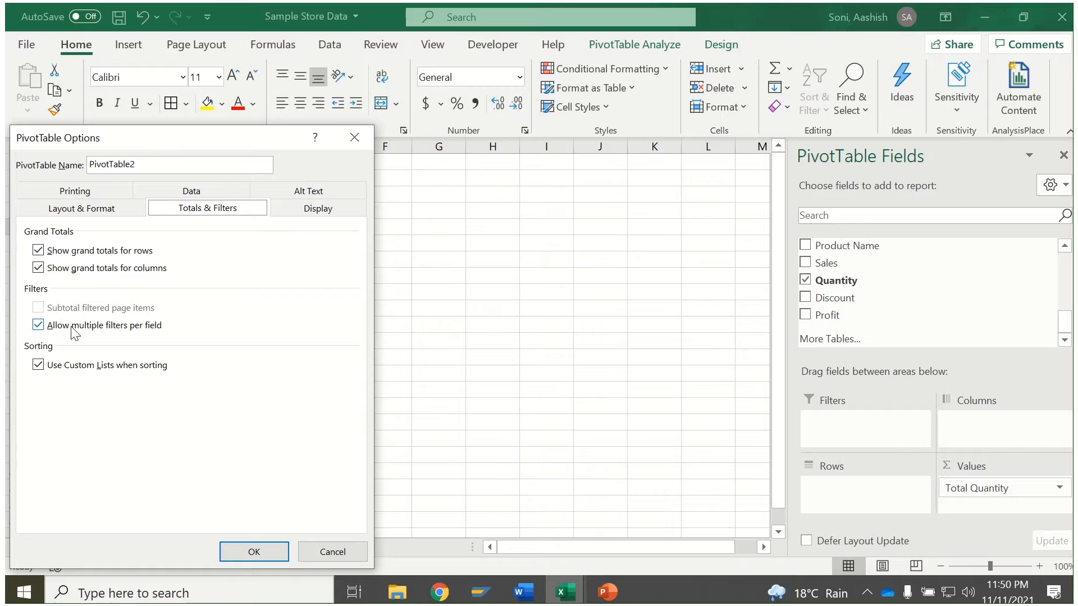
{"action": "left_click", "coordinate": [333, 552]}
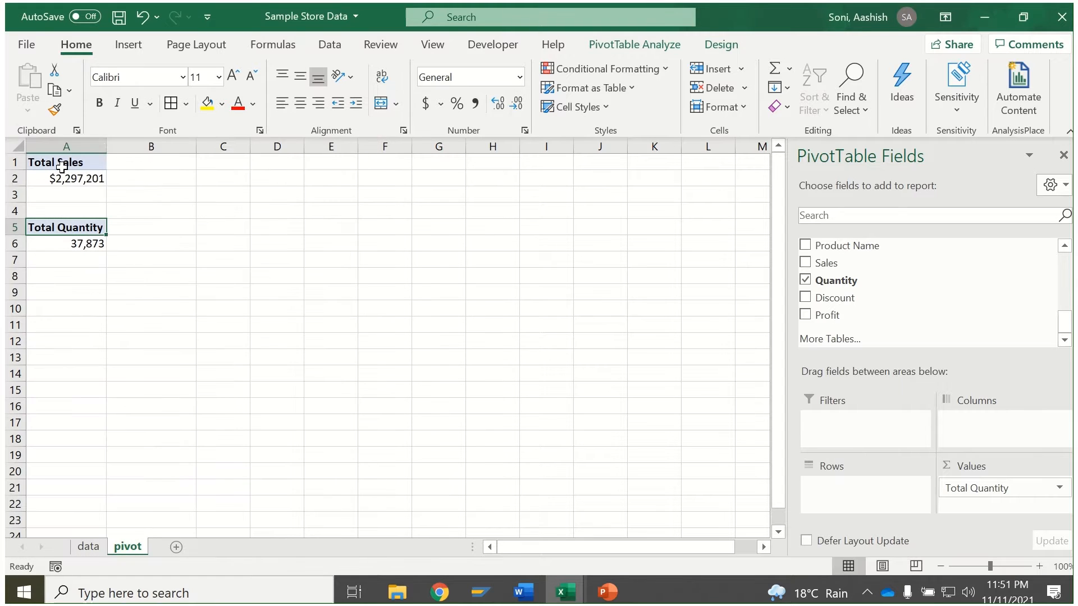
{"action": "left_click", "coordinate": [69, 165]}
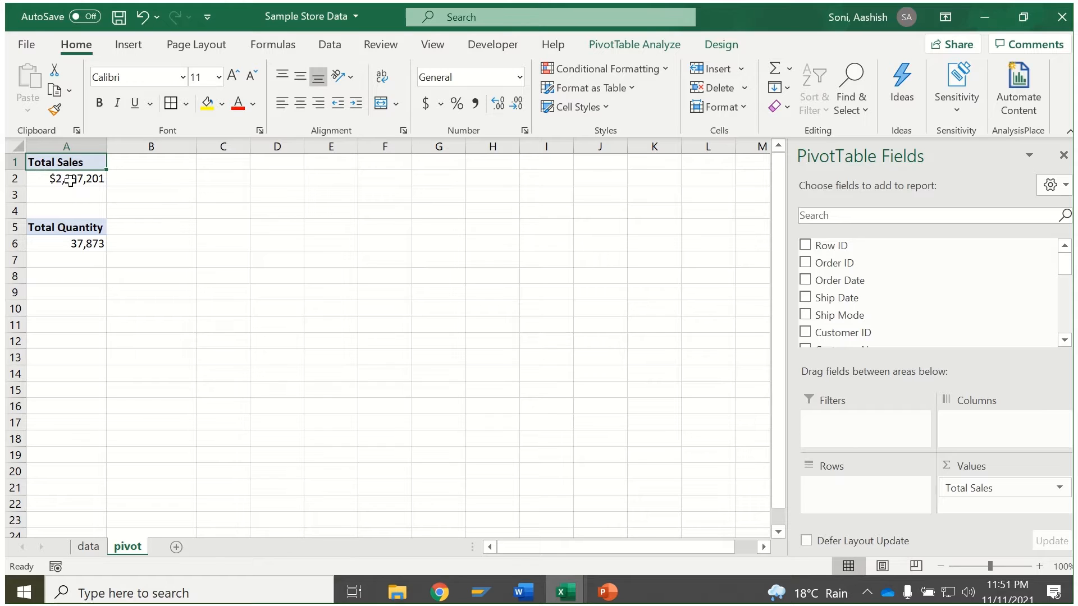
Name the PivotTable at cell A5 Total Quantity.
{"action": "left_click", "coordinate": [89, 226]}
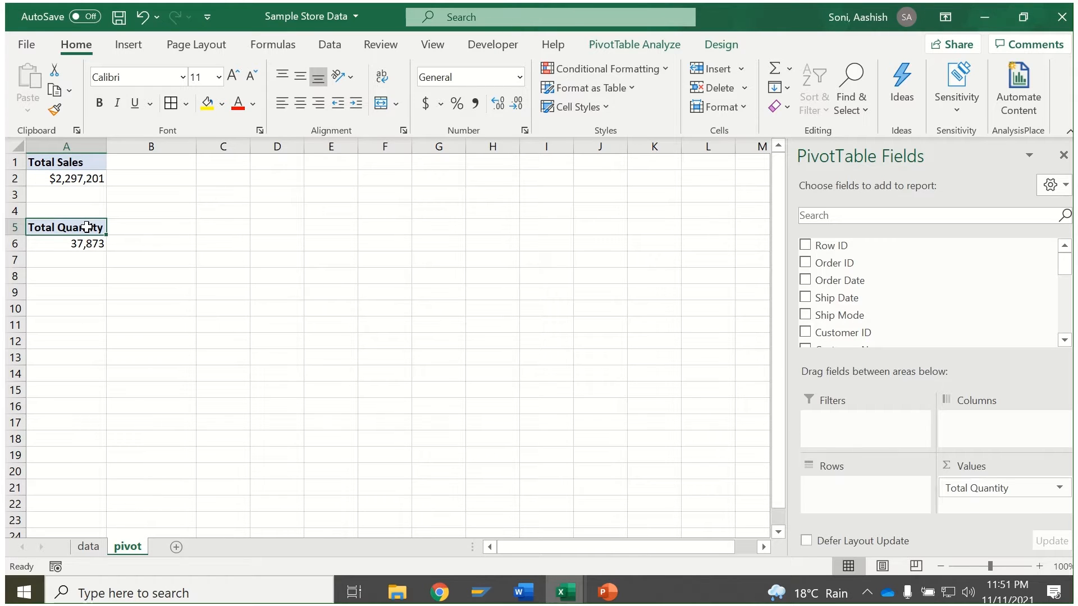
{"action": "left_click", "coordinate": [659, 47]}
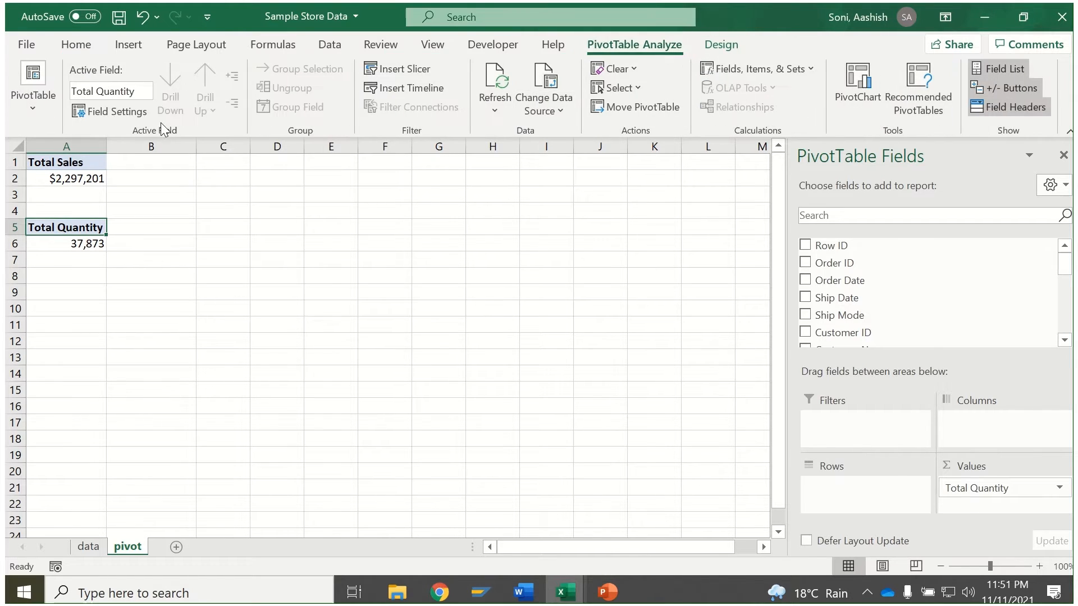
{"action": "left_click", "coordinate": [32, 107]}
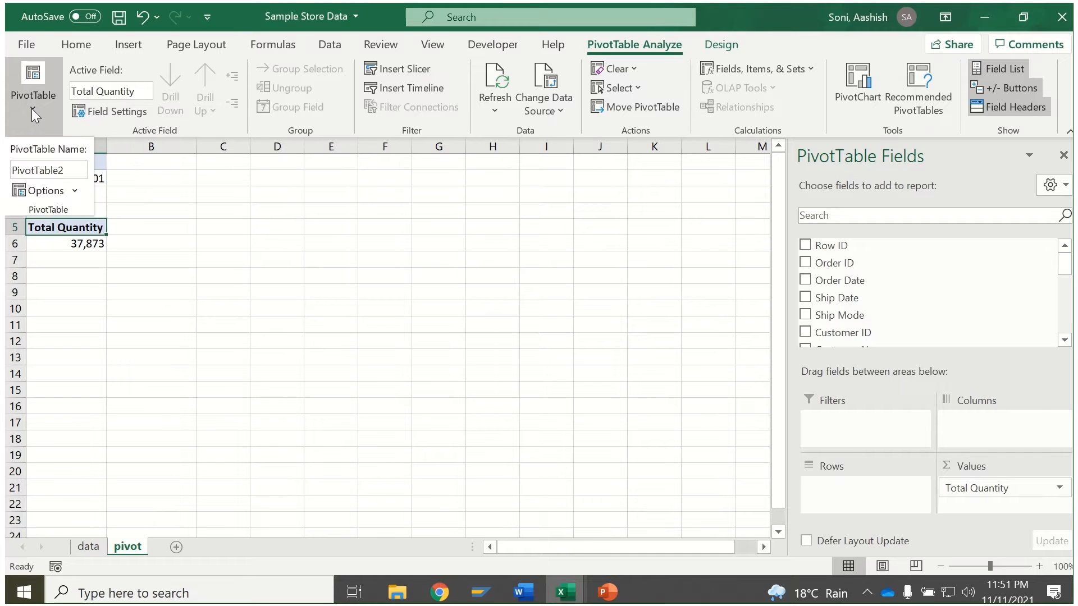
{"action": "mouse_move", "coordinate": [67, 170]}
{"action": "left_mouse_down"}
{"action": "mouse_move", "coordinate": [43, 171]}
{"action": "mouse_move", "coordinate": [88, 170]}
{"action": "left_mouse_up"}
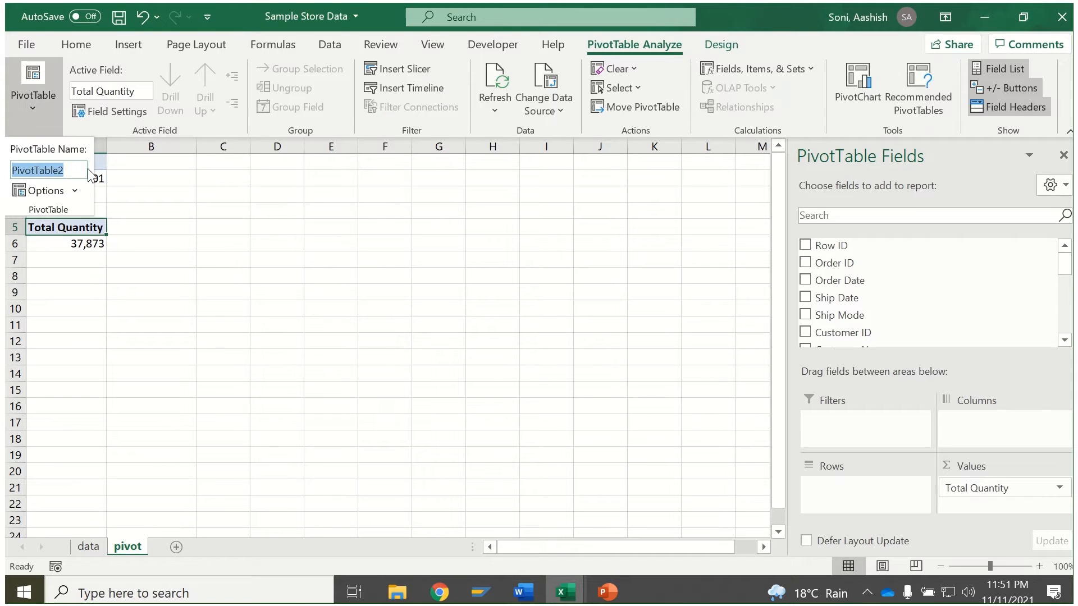
{"action": "type", "text": "Total"}
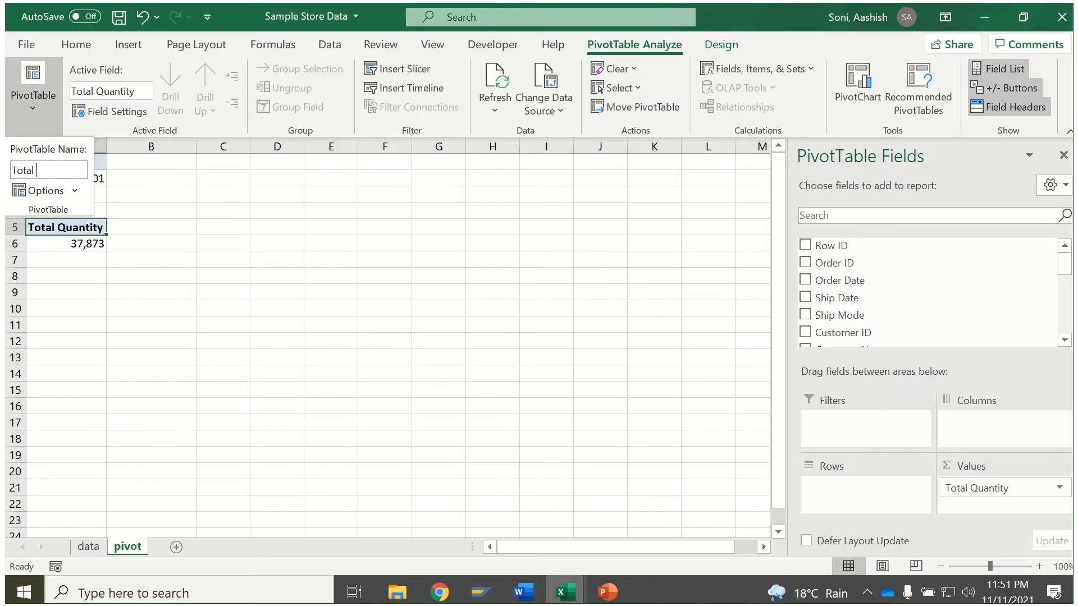
{"action": "type", "text": " Quantity"}
{"action": "left_click", "coordinate": [55, 245]}
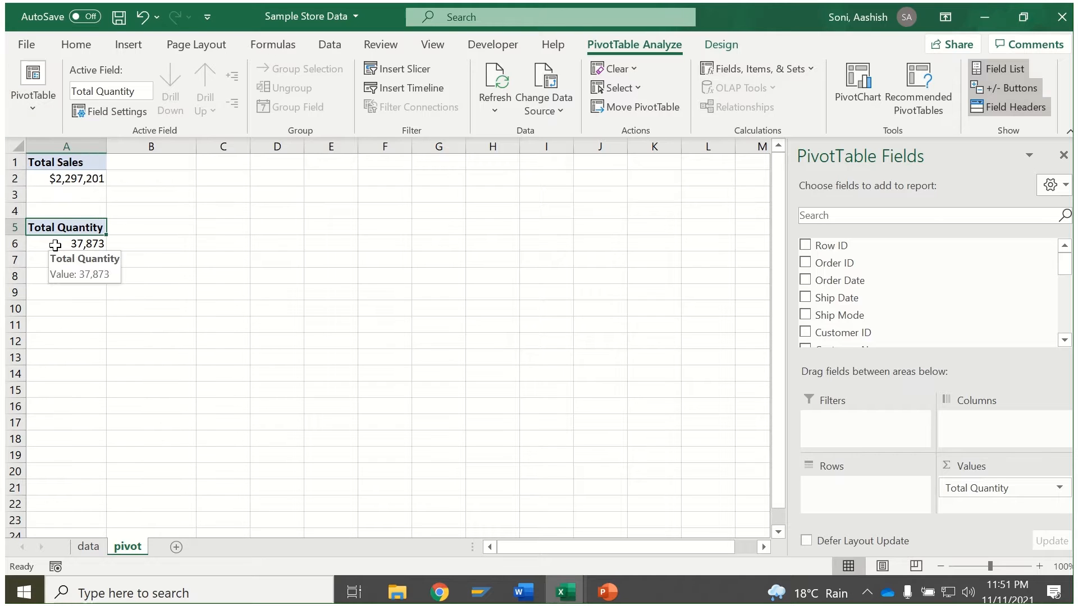
Copy the Total Quantity PivotTable and paste it at cell A10.
{"action": "left_click_drag", "start_coordinate": [66, 226], "coordinate": [66, 243]}
{"action": "key", "text": "ctrl+c"}
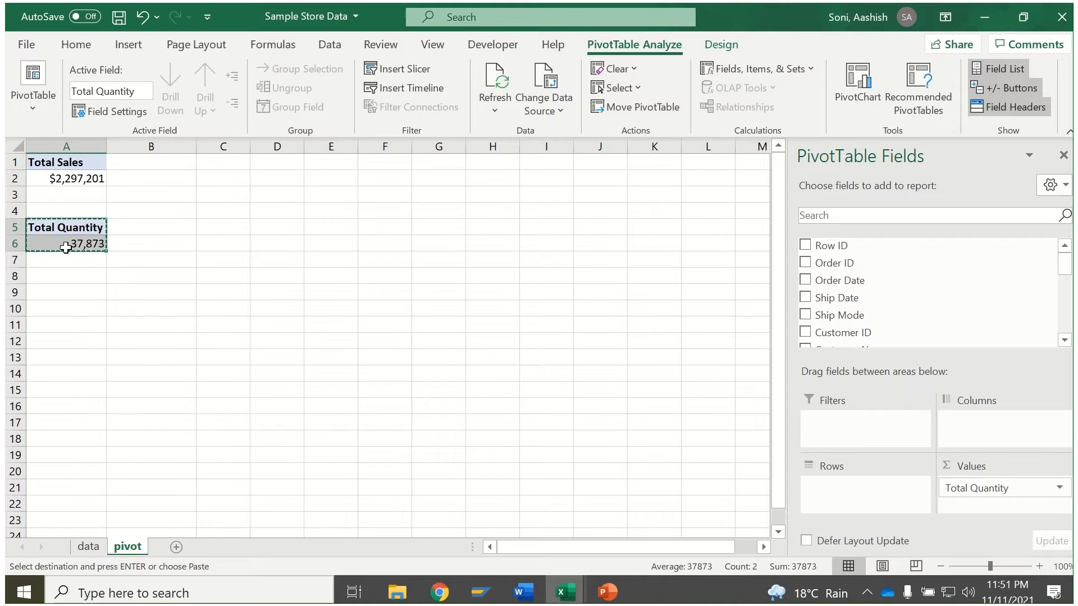
{"action": "left_click", "coordinate": [44, 304]}
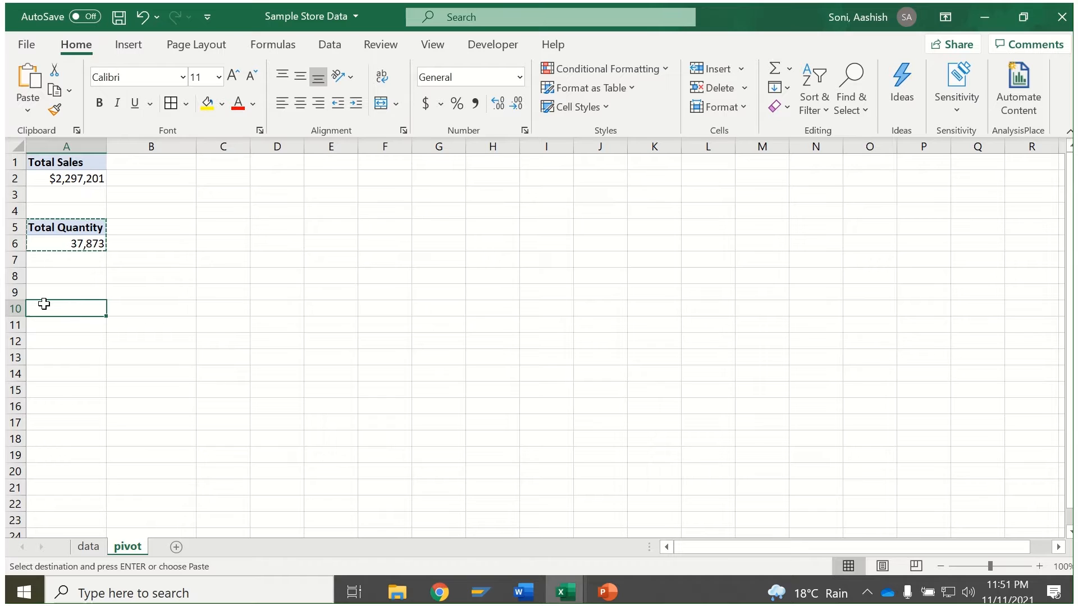
{"action": "left_click", "coordinate": [149, 193]}
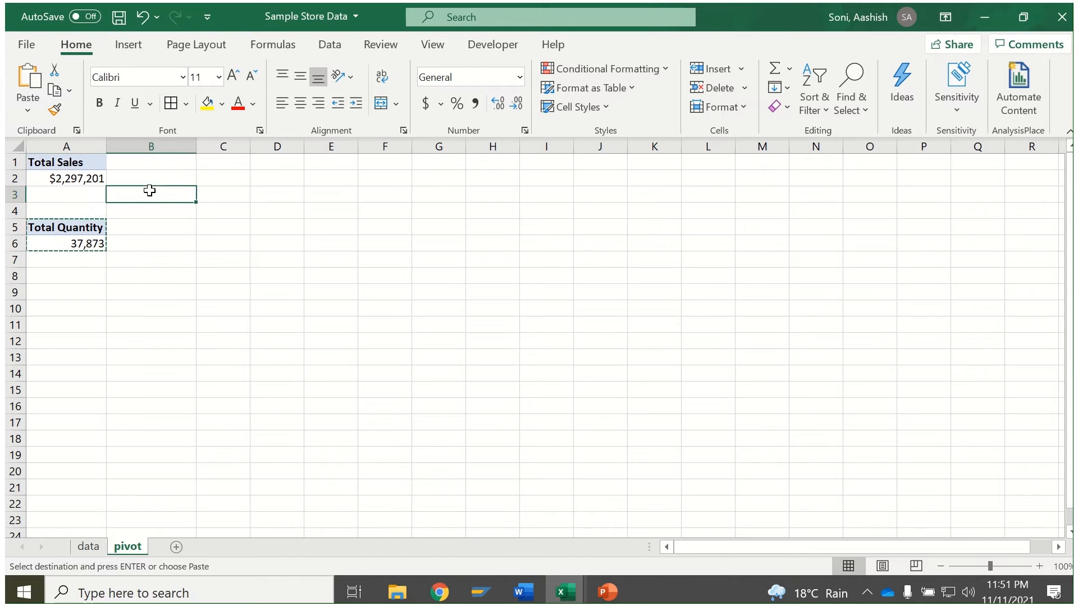
{"action": "left_click", "coordinate": [42, 306]}
{"action": "key", "text": "ctrl+v"}
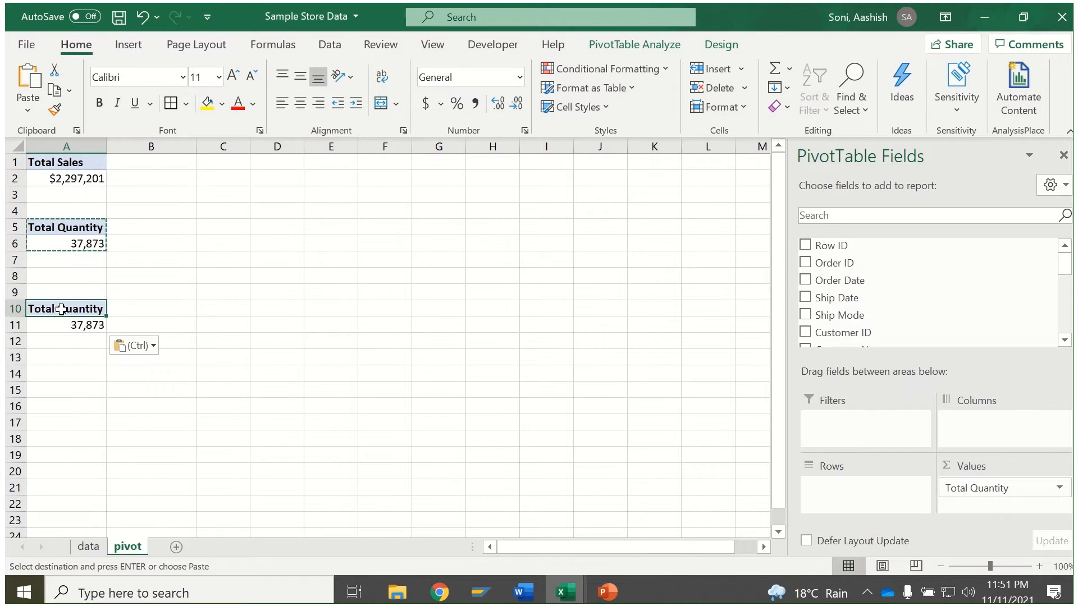
Give the Quantity value field of the copied PivotTable at cell A10 the custom name Total Discount.
{"action": "scroll", "coordinate": [874, 314], "scroll_direction": "down", "scroll_amount": 5}
{"action": "left_click_drag", "start_coordinate": [858, 301], "coordinate": [159, 310]}
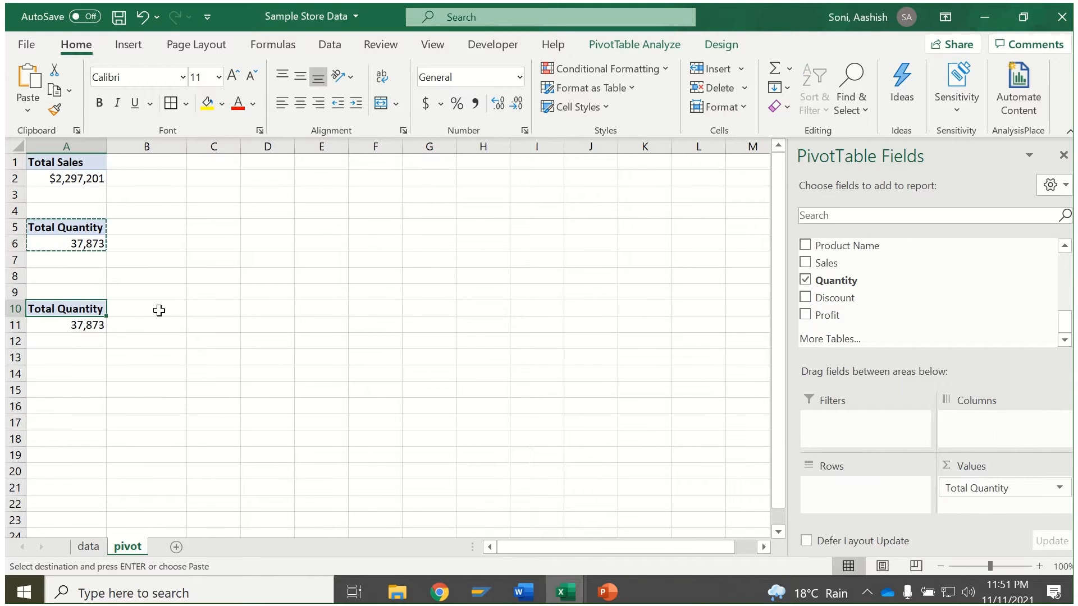
{"action": "double_click", "coordinate": [84, 309]}
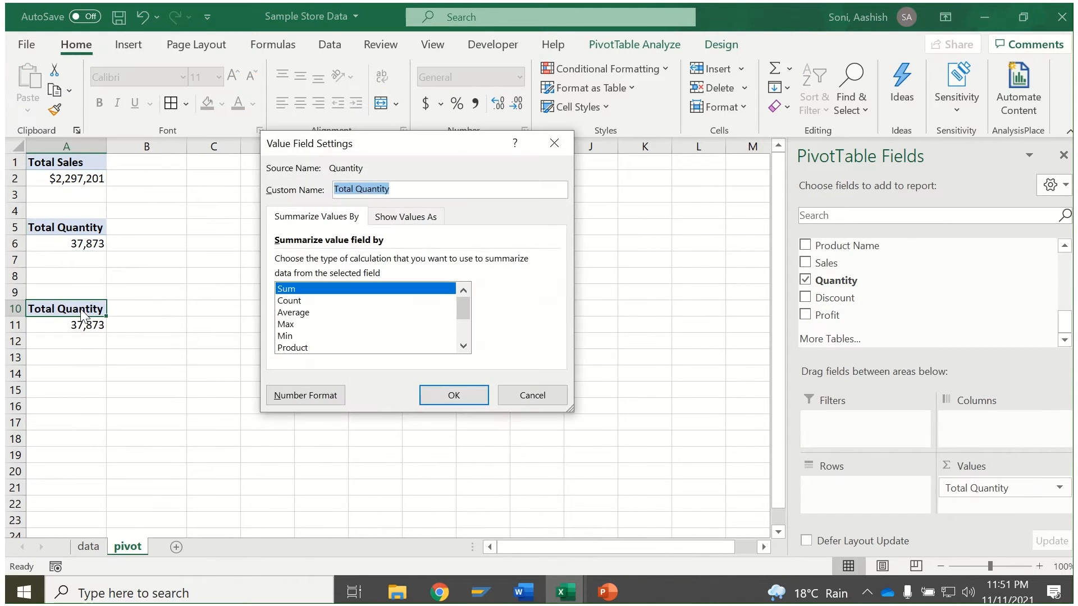
{"action": "type", "text": "To"}
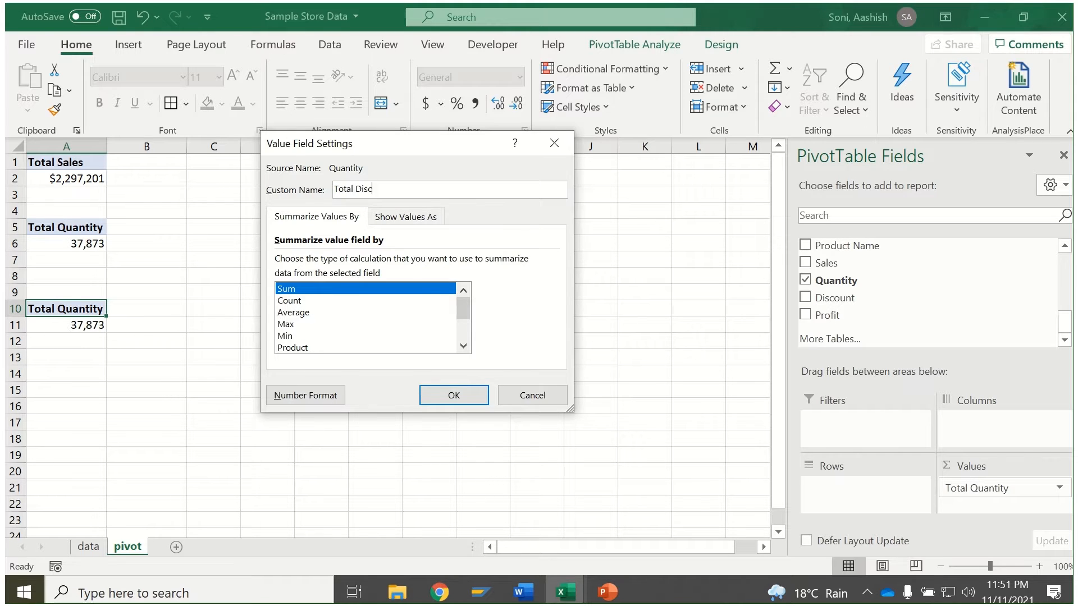
{"action": "left_click", "coordinate": [422, 402]}
Replace the Quantity value in the PivotTable at cell A10 with the Discount field and give it the custom name Total Discount.
{"action": "left_click", "coordinate": [84, 327]}
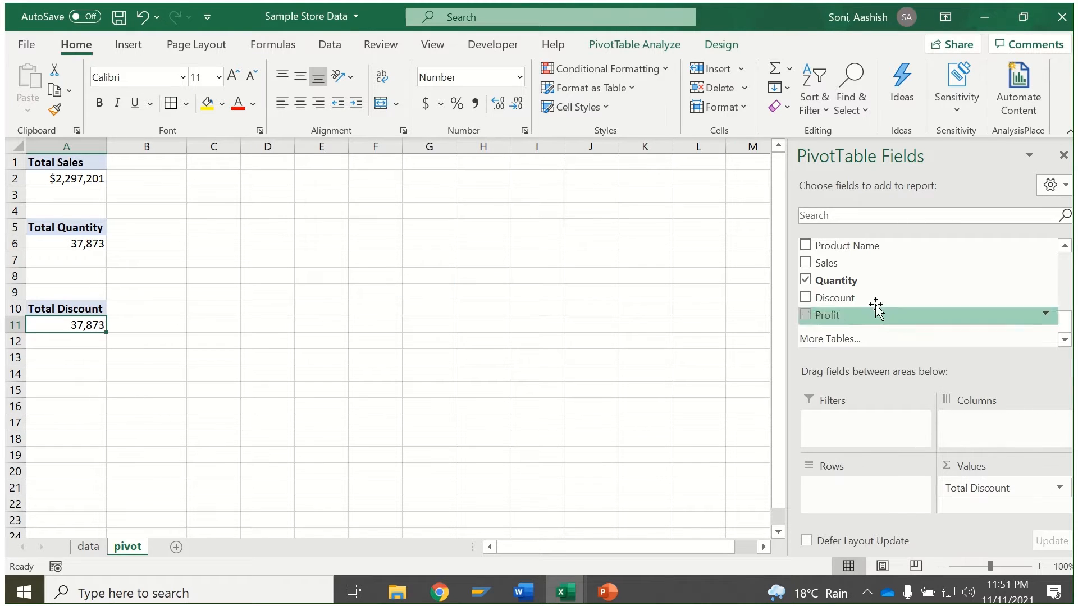
{"action": "left_click_drag", "start_coordinate": [879, 294], "coordinate": [1017, 512]}
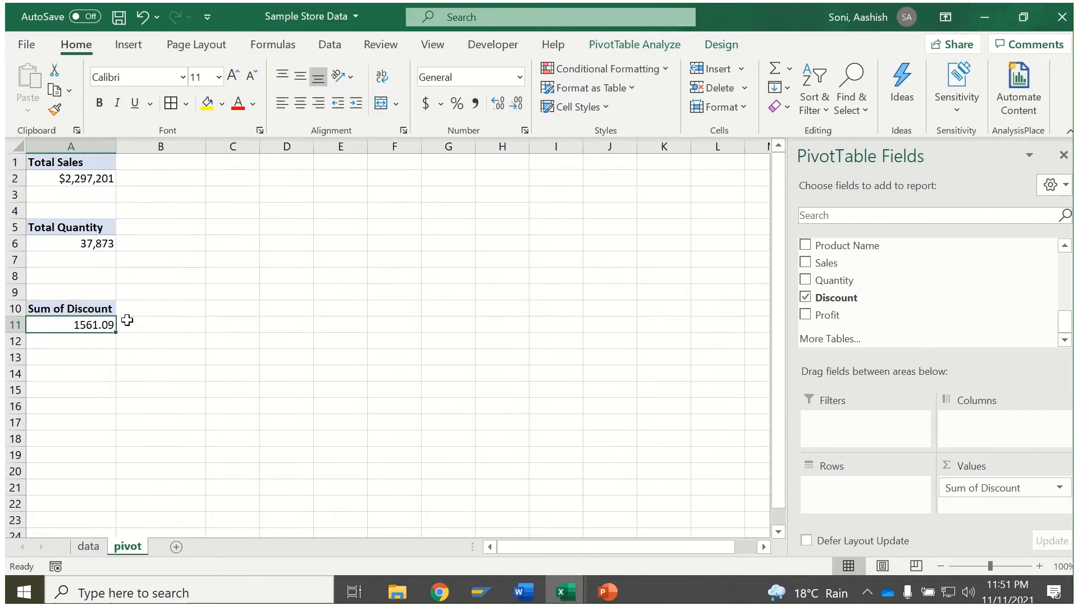
{"action": "double_click", "coordinate": [81, 310]}
{"action": "type", "text": "Total Discount"}
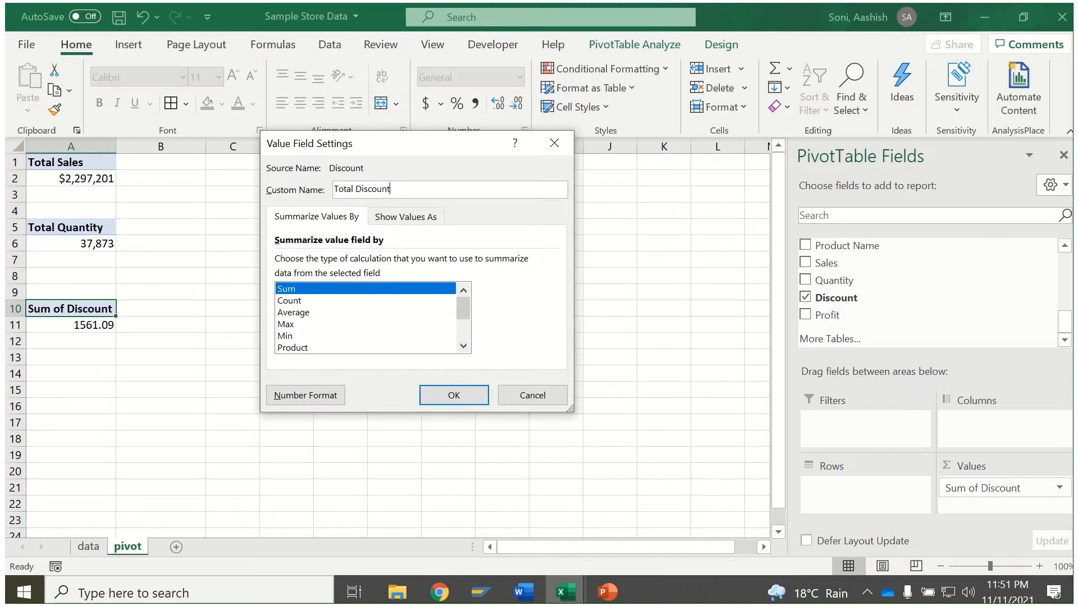
{"action": "left_click", "coordinate": [452, 395]}
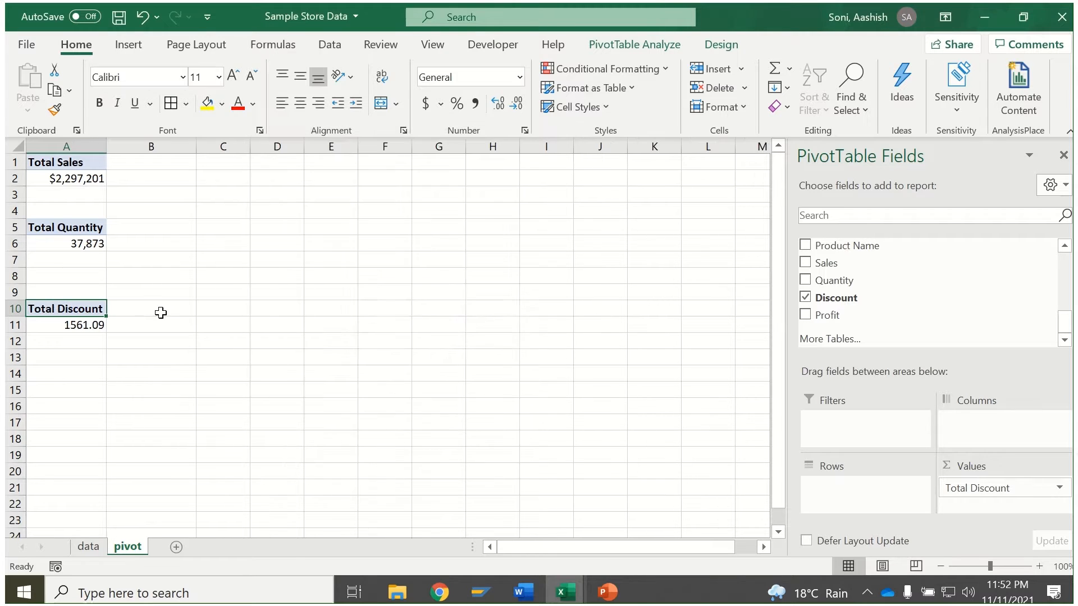
Format the Total Discount value field as Currency with the $ symbol and 0 decimal places.
{"action": "right_click", "coordinate": [98, 326]}
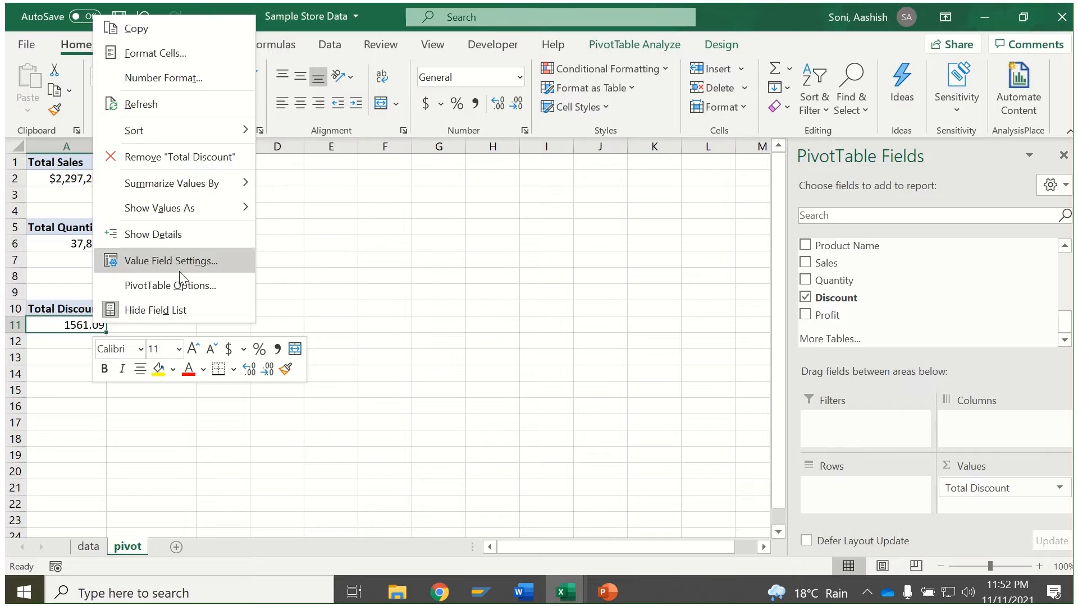
{"action": "left_click", "coordinate": [163, 78]}
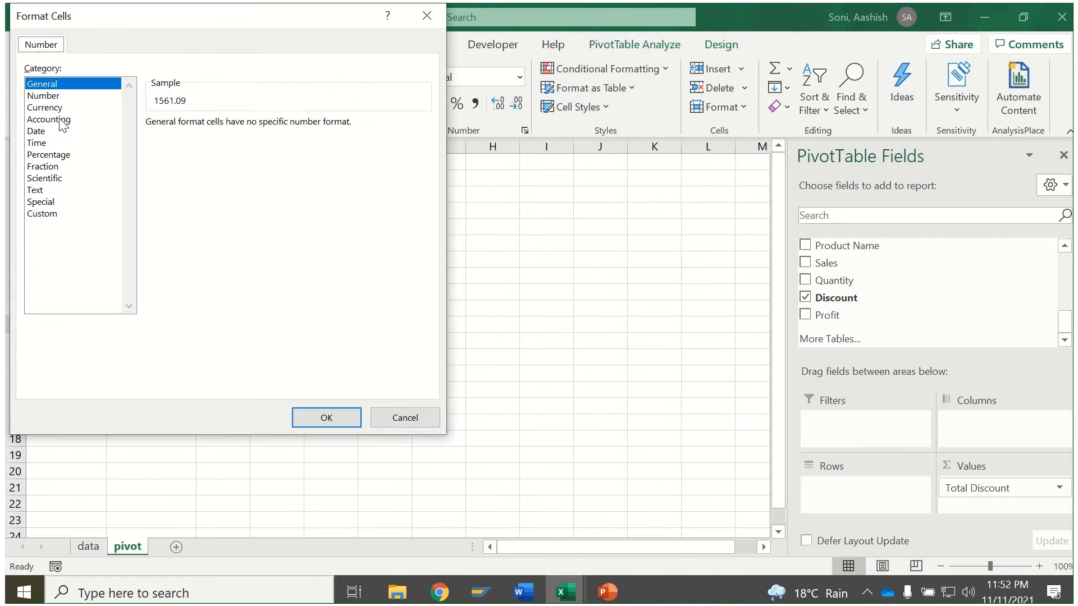
{"action": "left_click", "coordinate": [45, 108]}
{"action": "left_click", "coordinate": [259, 127]}
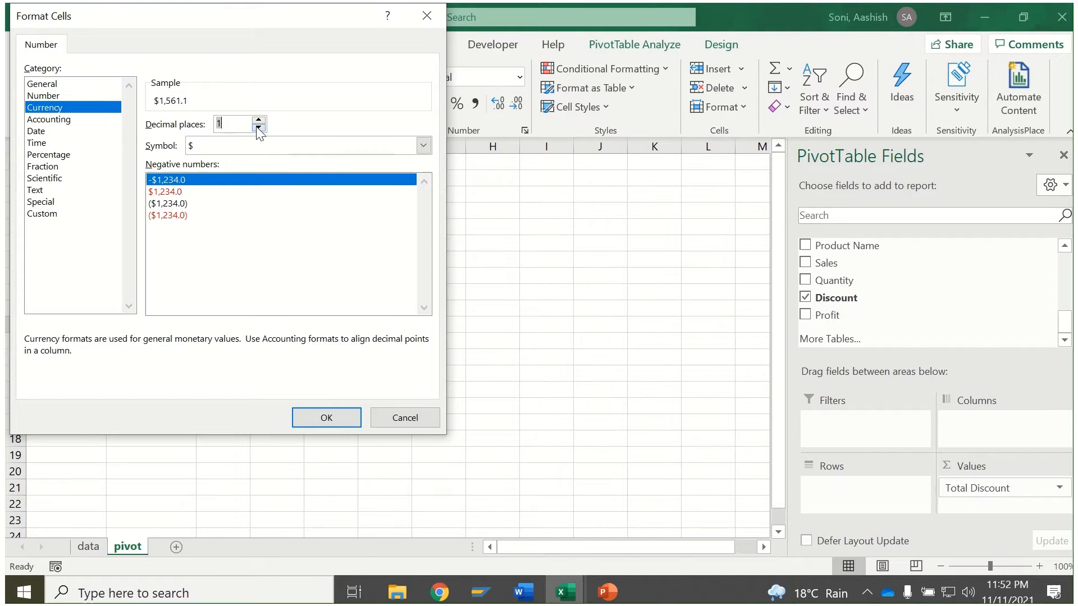
{"action": "left_click", "coordinate": [258, 127]}
{"action": "left_click", "coordinate": [341, 417]}
Copy the Total Discount PivotTable to cell A15 and replace the copy's Discount value with the Profit field.
{"action": "left_click", "coordinate": [66, 312]}
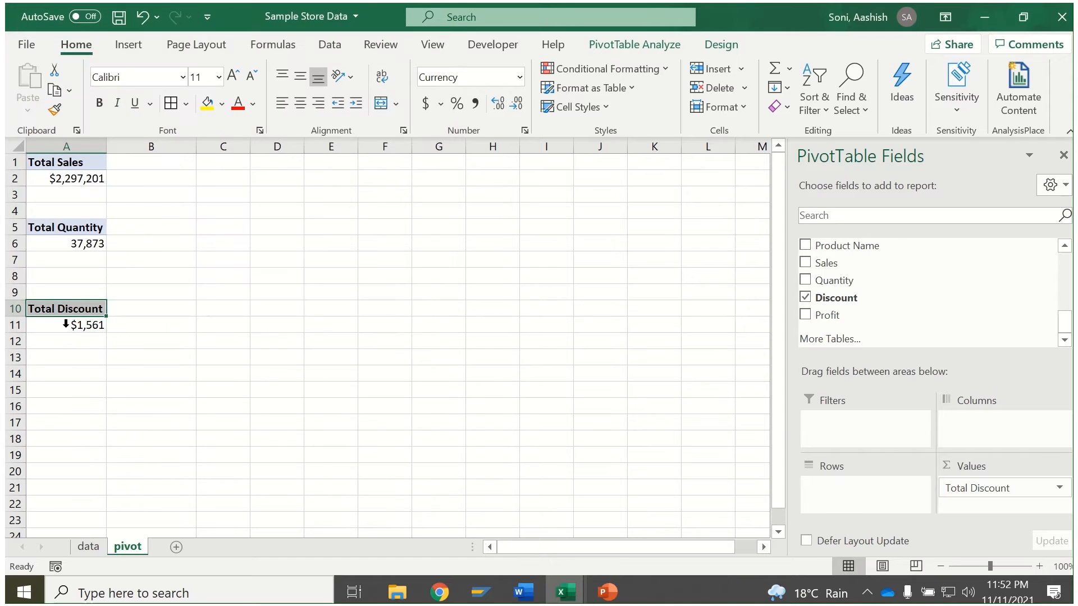
{"action": "left_click_drag", "start_coordinate": [66, 319], "coordinate": [67, 328]}
{"action": "key", "text": "ctrl+c"}
{"action": "left_click", "coordinate": [63, 389]}
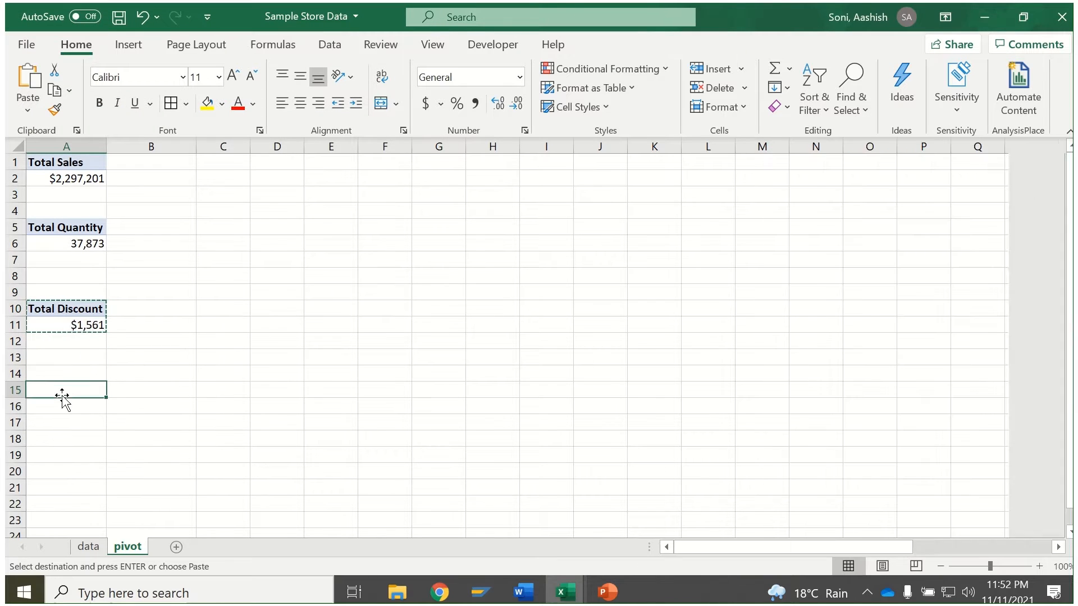
{"action": "key", "text": "ctrl+v"}
{"action": "left_click", "coordinate": [62, 395]}
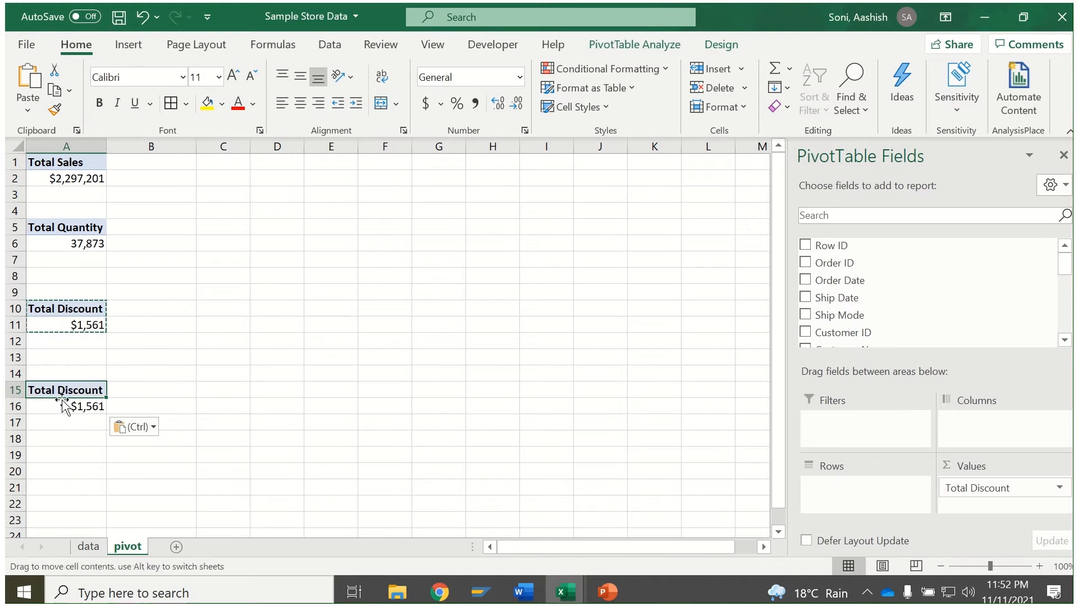
{"action": "left_click", "coordinate": [61, 404]}
{"action": "scroll", "coordinate": [954, 325], "scroll_direction": "down", "scroll_amount": 5}
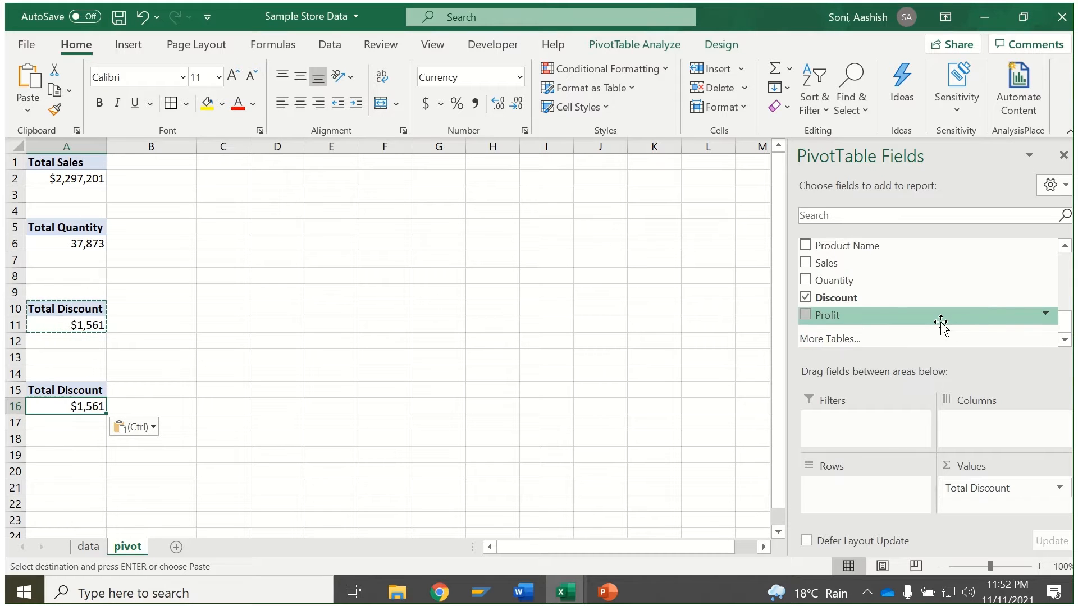
{"action": "left_click_drag", "start_coordinate": [863, 315], "coordinate": [667, 366]}
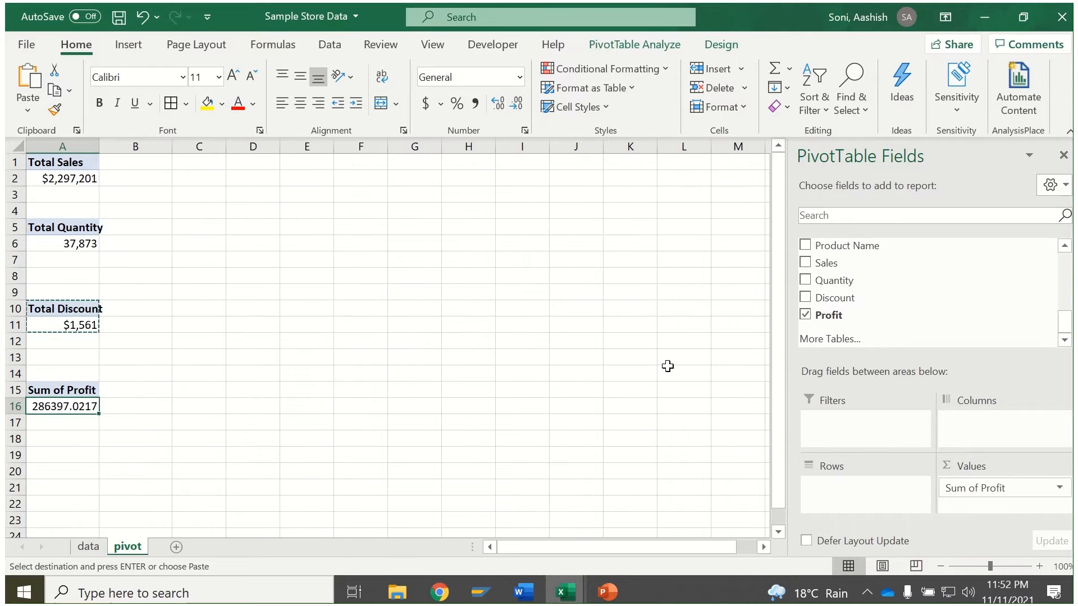
Give the summed Profit value field at cell A15 the custom name Total Profit.
{"action": "double_click", "coordinate": [98, 389]}
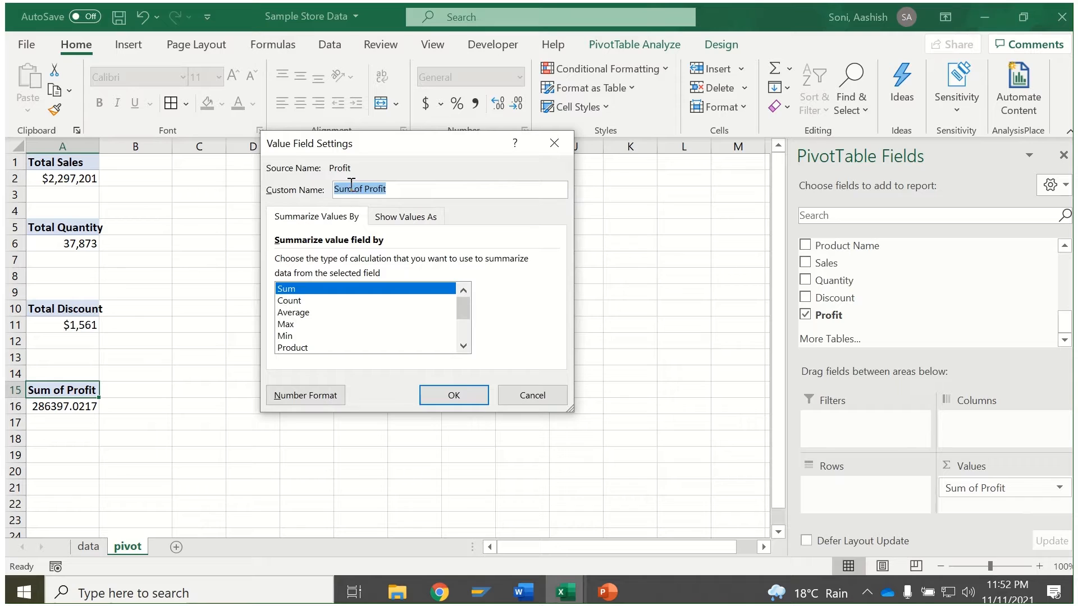
{"action": "left_click", "coordinate": [353, 189]}
{"action": "left_click_drag", "start_coordinate": [363, 189], "coordinate": [288, 195]}
{"action": "type", "text": "Total"}
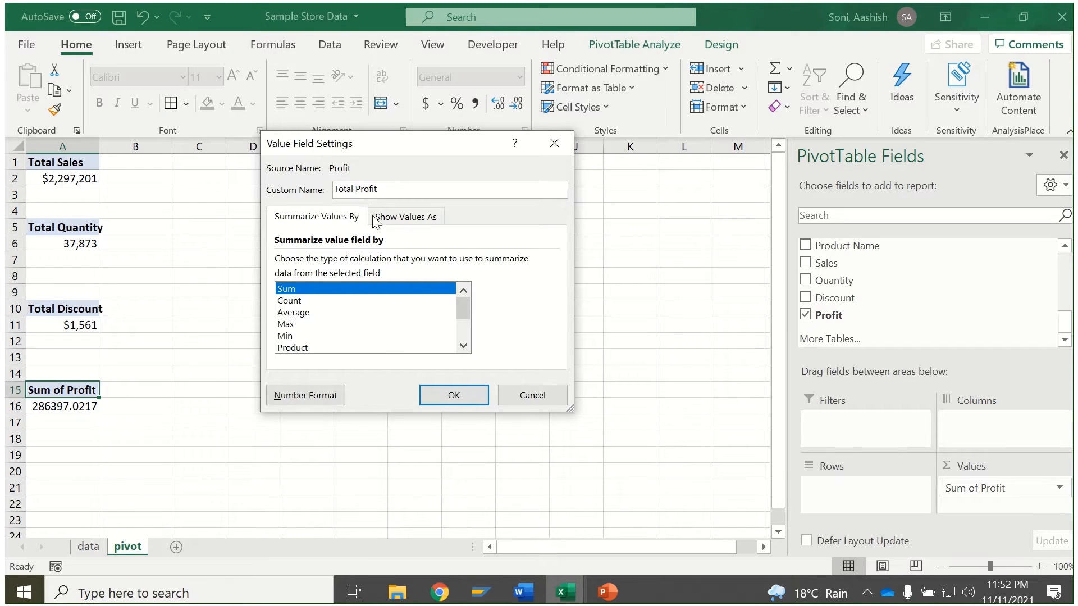
{"action": "left_click", "coordinate": [464, 395]}
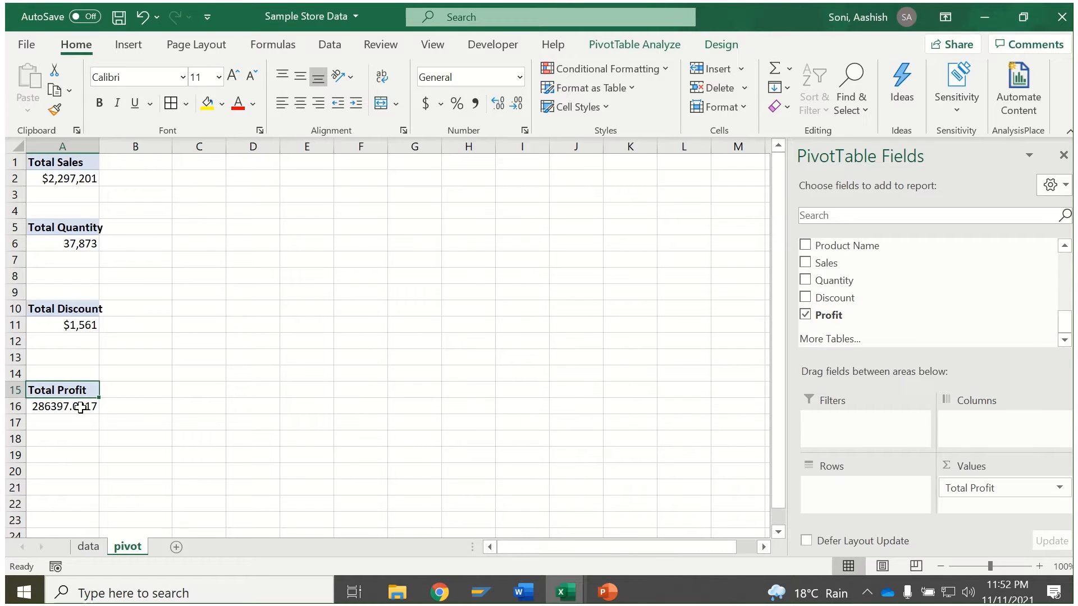
Copy the number format of the Total Sales value in cell A2 to the Total Profit value in cell A16.
{"action": "left_click", "coordinate": [77, 325]}
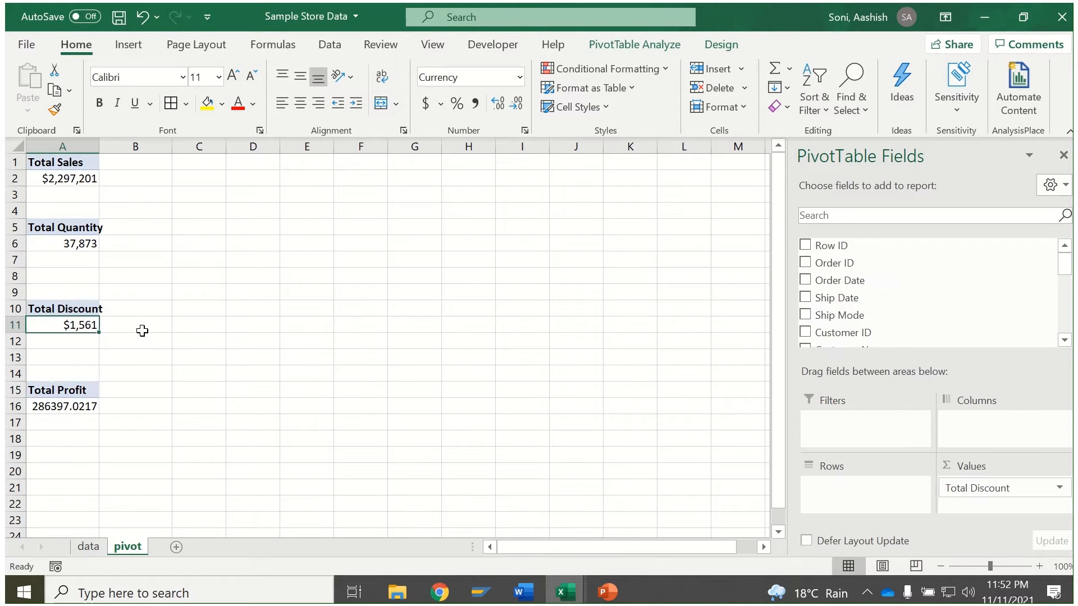
{"action": "left_click", "coordinate": [86, 179]}
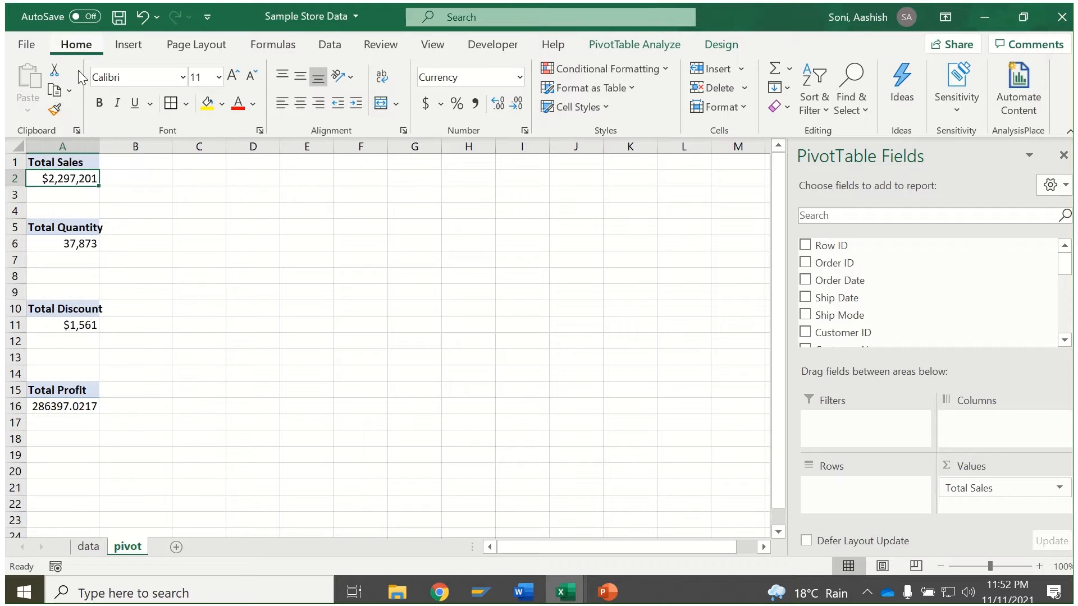
{"action": "left_click", "coordinate": [55, 110]}
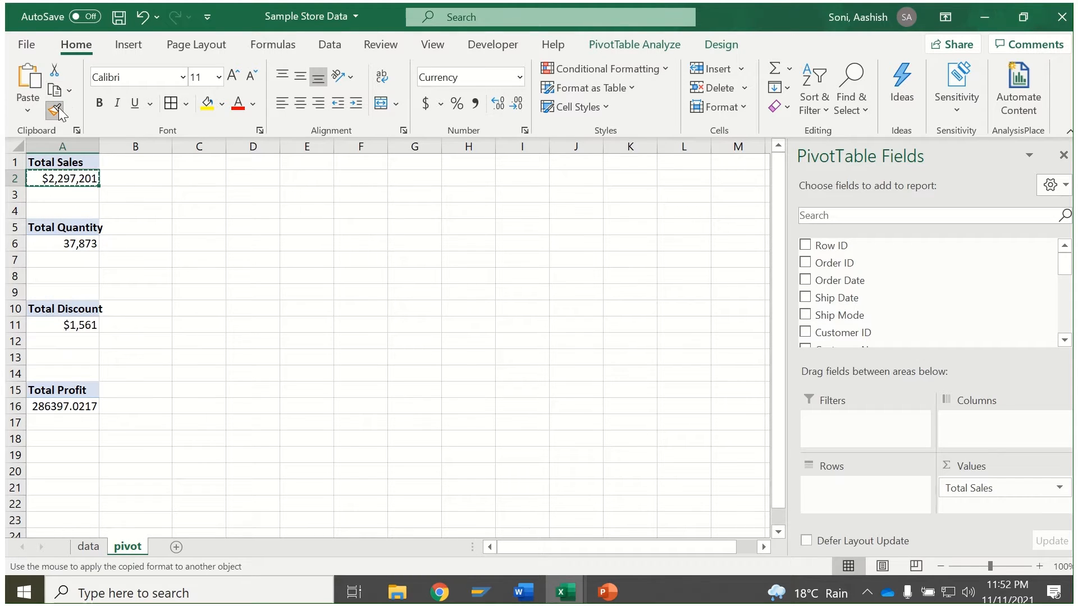
{"action": "left_click", "coordinate": [66, 406]}
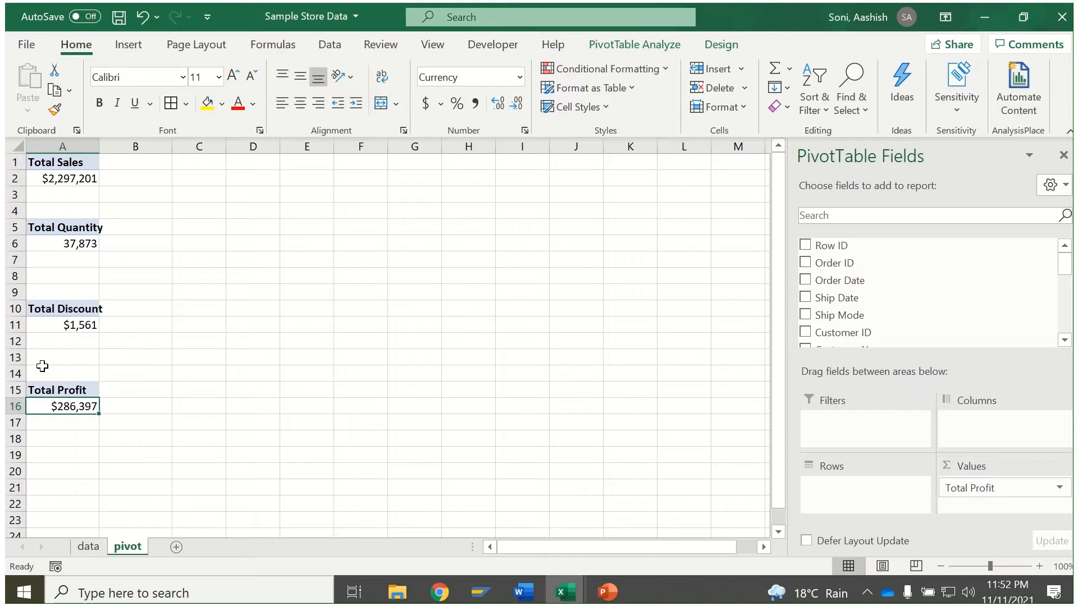
Name the PivotTable at cell A10 Total Discount.
{"action": "left_click", "coordinate": [68, 164]}
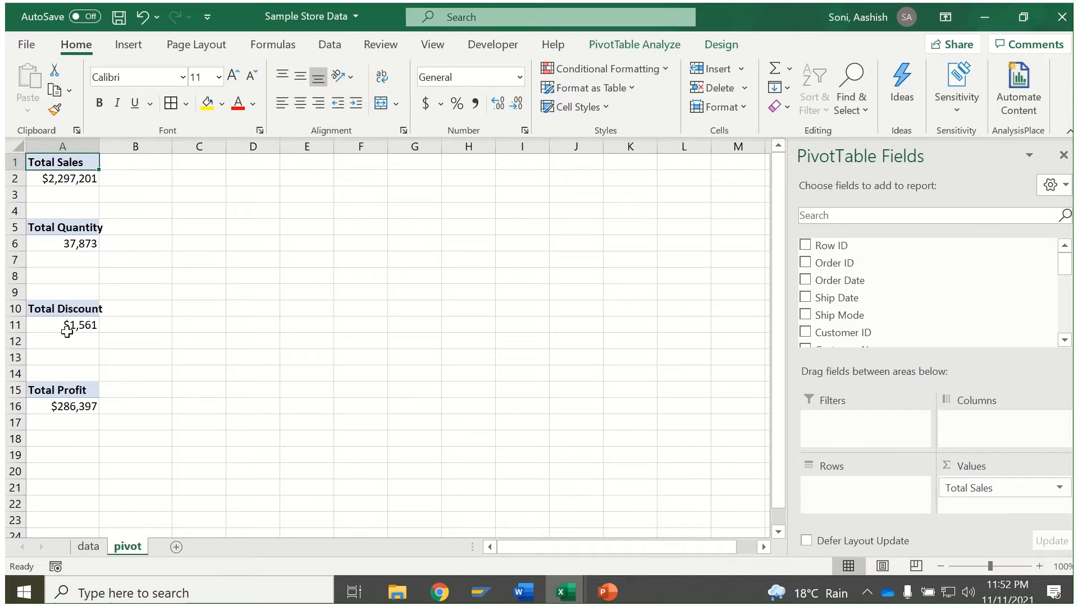
{"action": "left_click", "coordinate": [69, 308]}
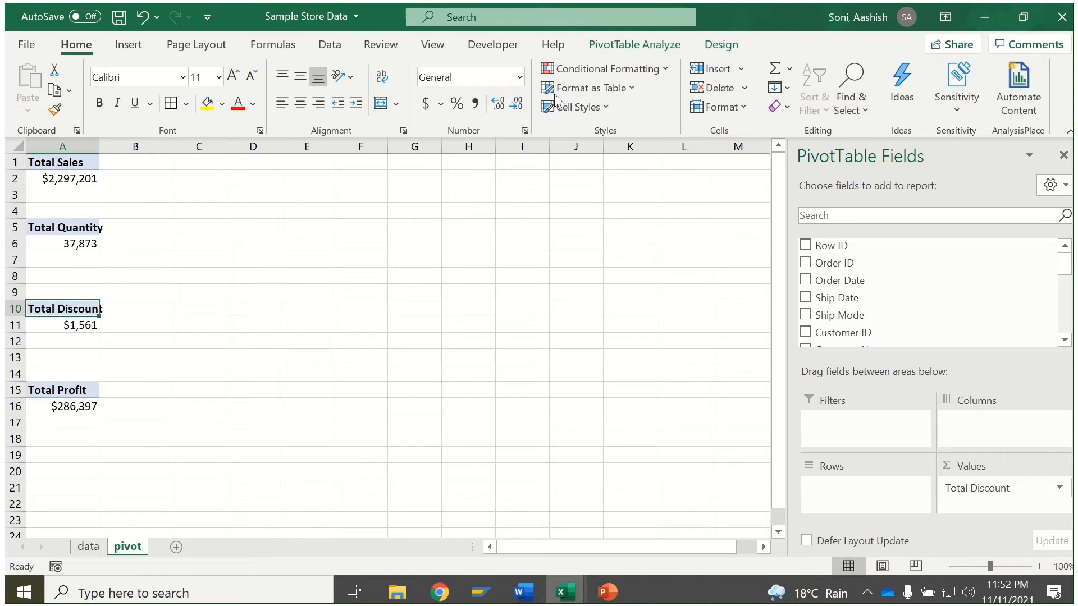
{"action": "left_click", "coordinate": [634, 44]}
{"action": "left_click", "coordinate": [33, 87]}
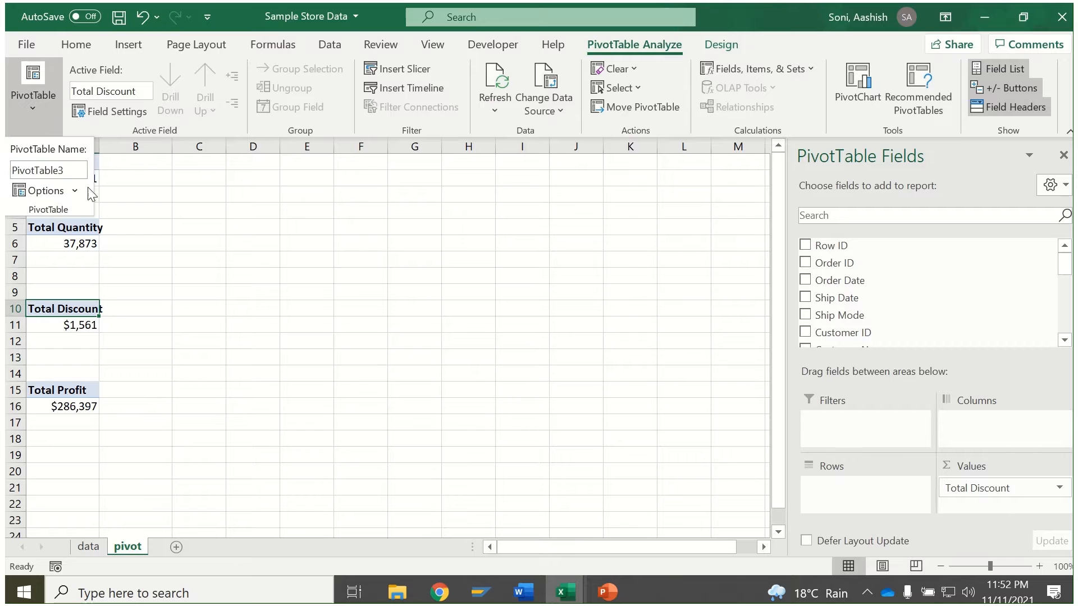
{"action": "left_click", "coordinate": [73, 170]}
{"action": "type", "text": "Total Discount"}
{"action": "key", "text": "Return"}
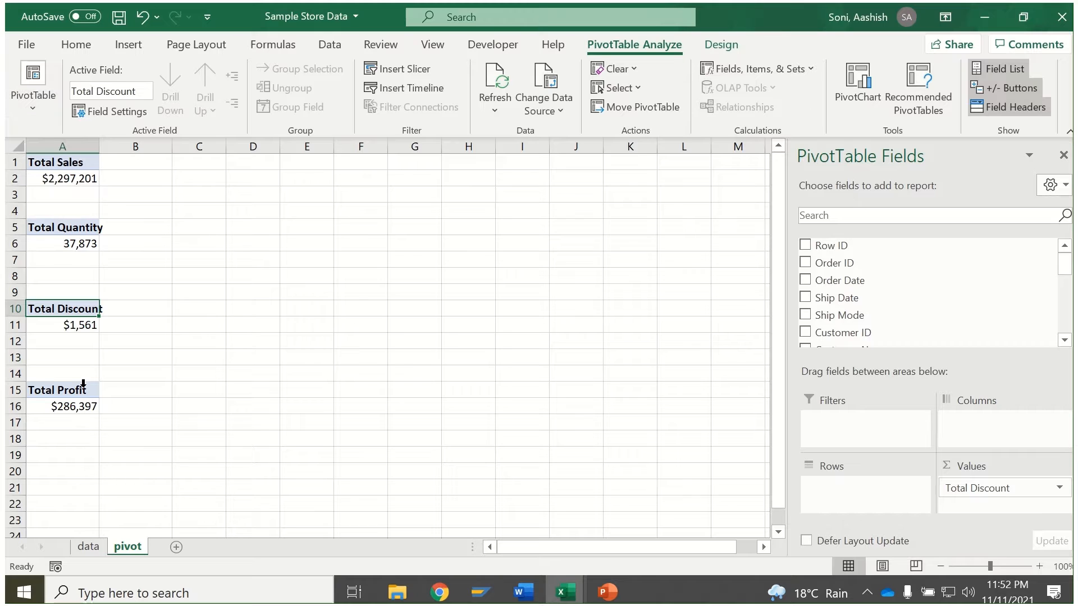
Name the PivotTable at cell A15 Total Profit.
{"action": "left_click", "coordinate": [77, 388]}
{"action": "left_click", "coordinate": [33, 85]}
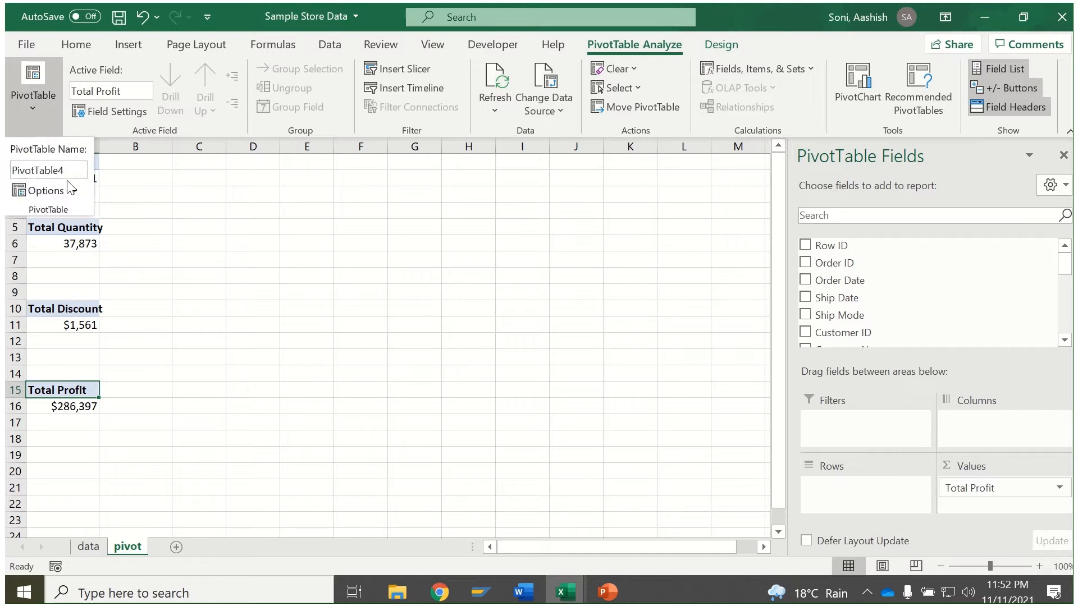
{"action": "left_click", "coordinate": [69, 175]}
{"action": "type", "text": "Total Profit"}
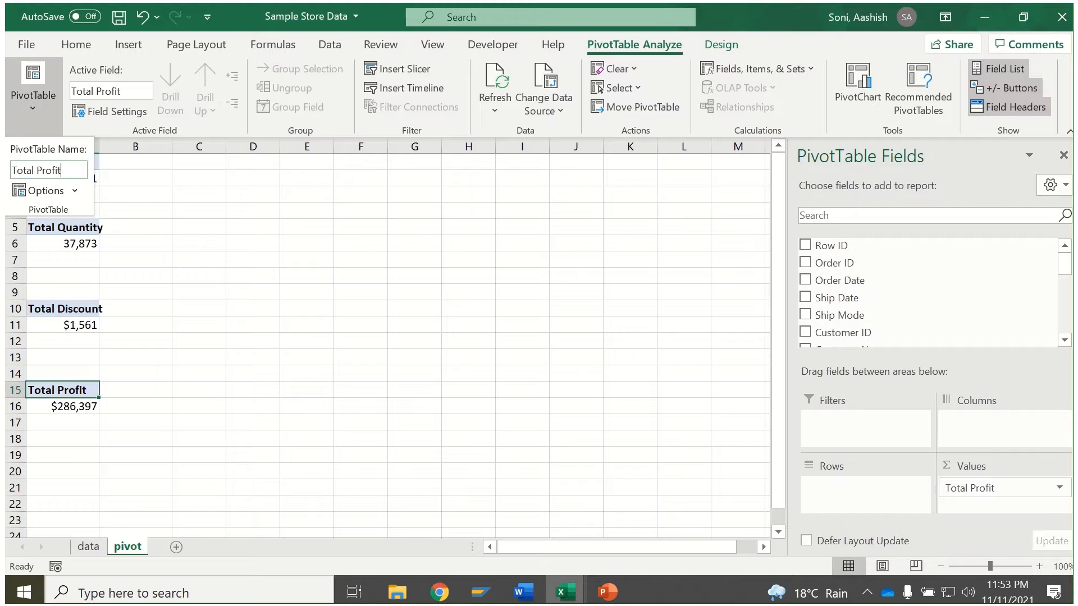
{"action": "key", "text": "Return"}
Copy the Total Sales PivotTable in A1:A2 to cell C1.
{"action": "left_click_drag", "start_coordinate": [78, 162], "coordinate": [79, 174]}
{"action": "key", "text": "ctrl+c"}
{"action": "left_click", "coordinate": [210, 162]}
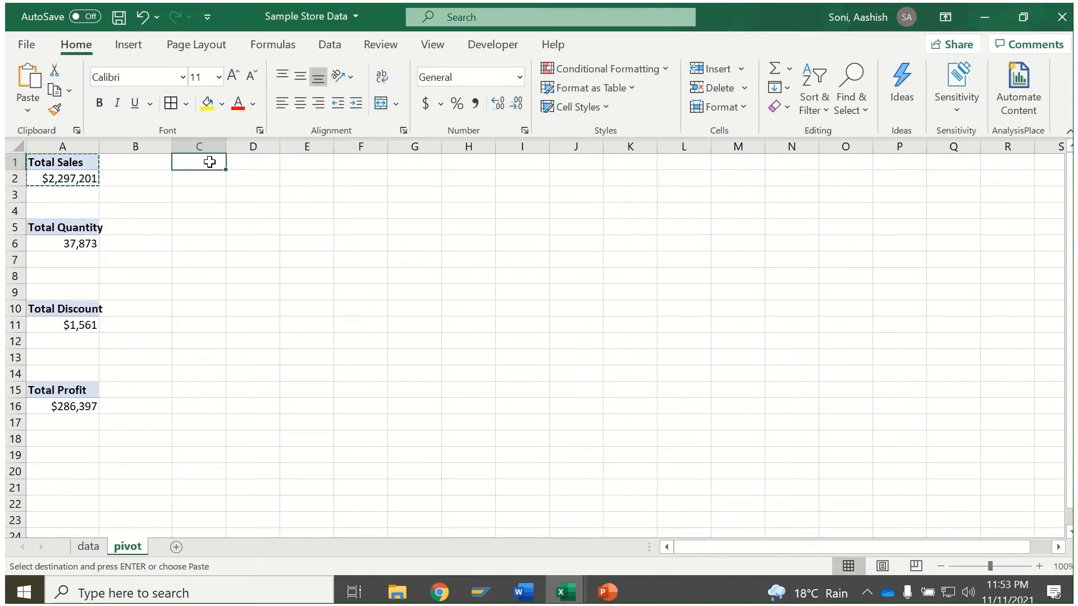
{"action": "key", "text": "ctrl+v"}
Hide the gridlines on the pivot sheet and fit column C's width to its contents.
{"action": "left_click", "coordinate": [138, 164]}
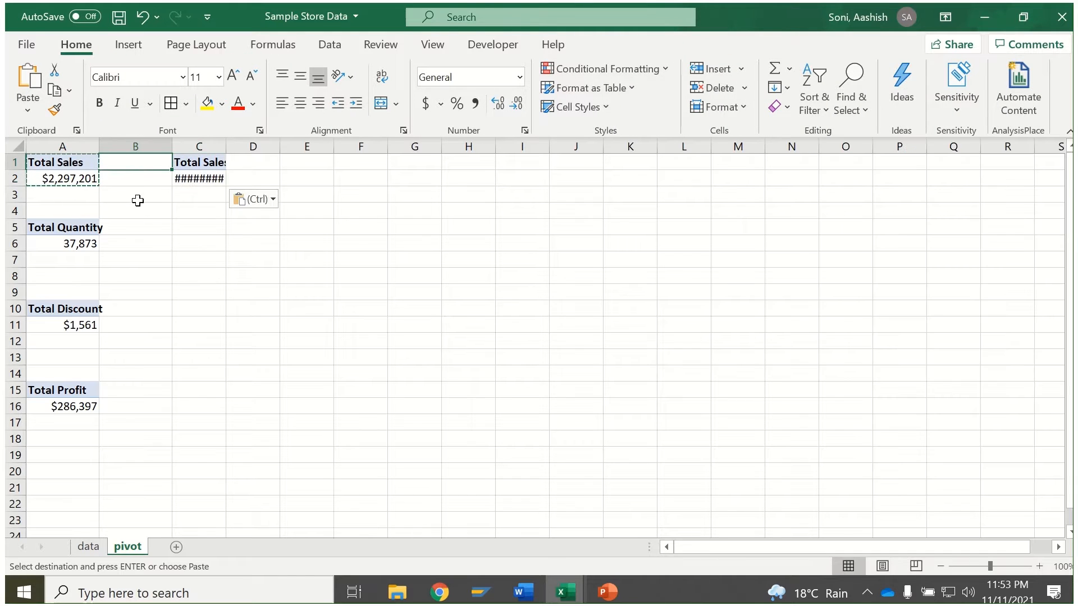
{"action": "left_click", "coordinate": [444, 49]}
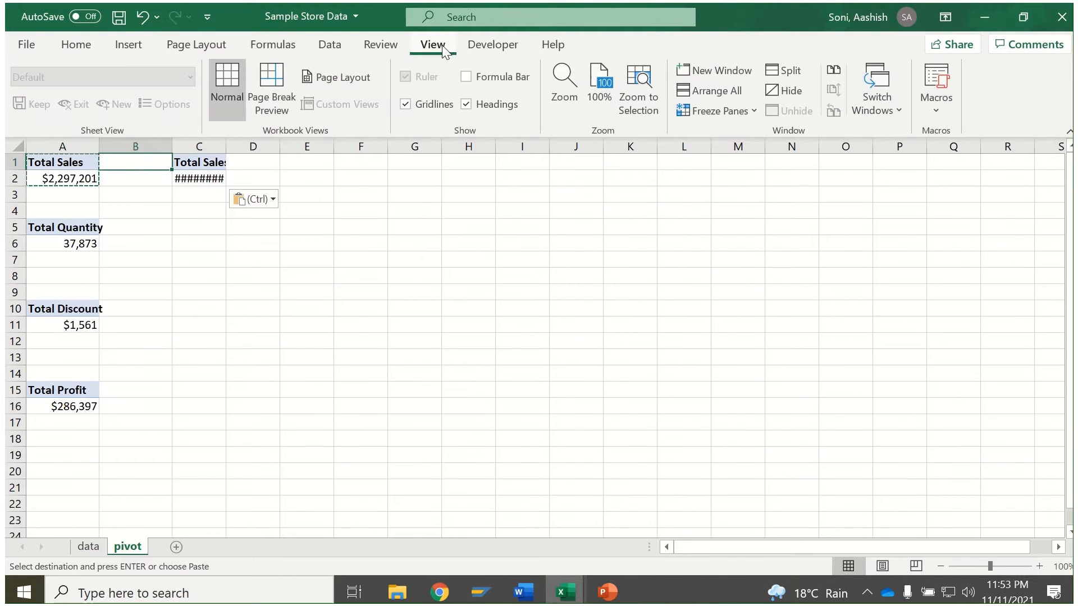
{"action": "left_click", "coordinate": [405, 105]}
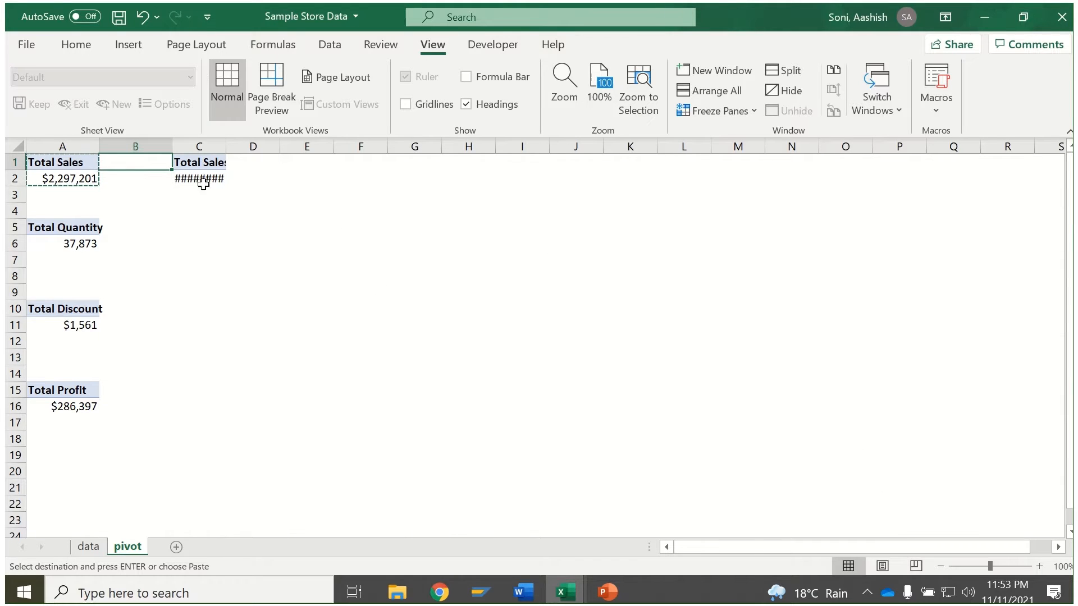
{"action": "double_click", "coordinate": [222, 146]}
Add the Order Date field to the rows of the Total Sales PivotTable at cell C1.
{"action": "left_click", "coordinate": [207, 163]}
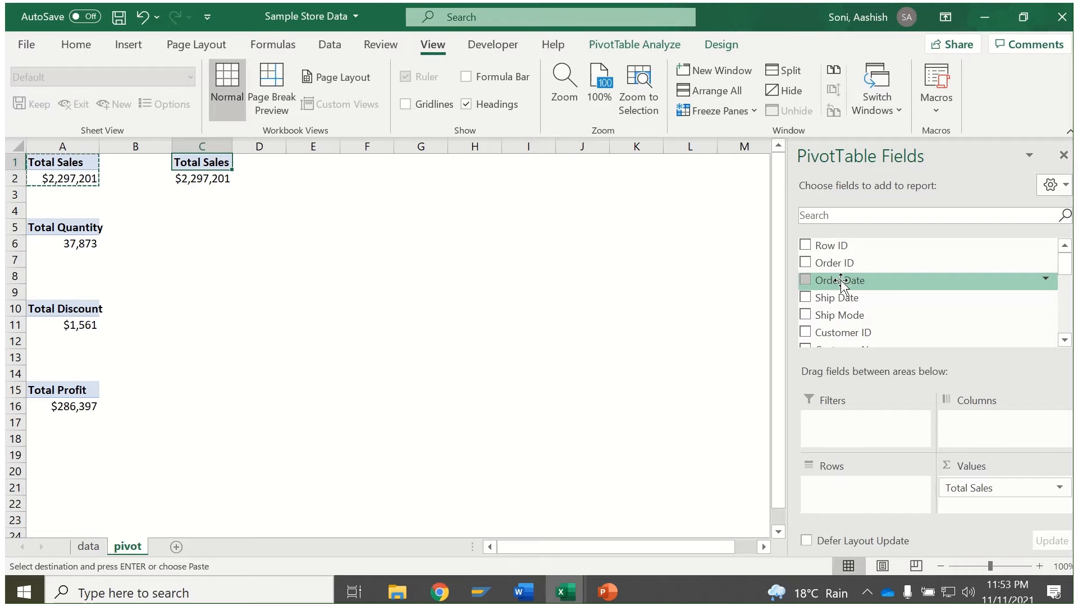
{"action": "left_click_drag", "start_coordinate": [840, 282], "coordinate": [678, 250]}
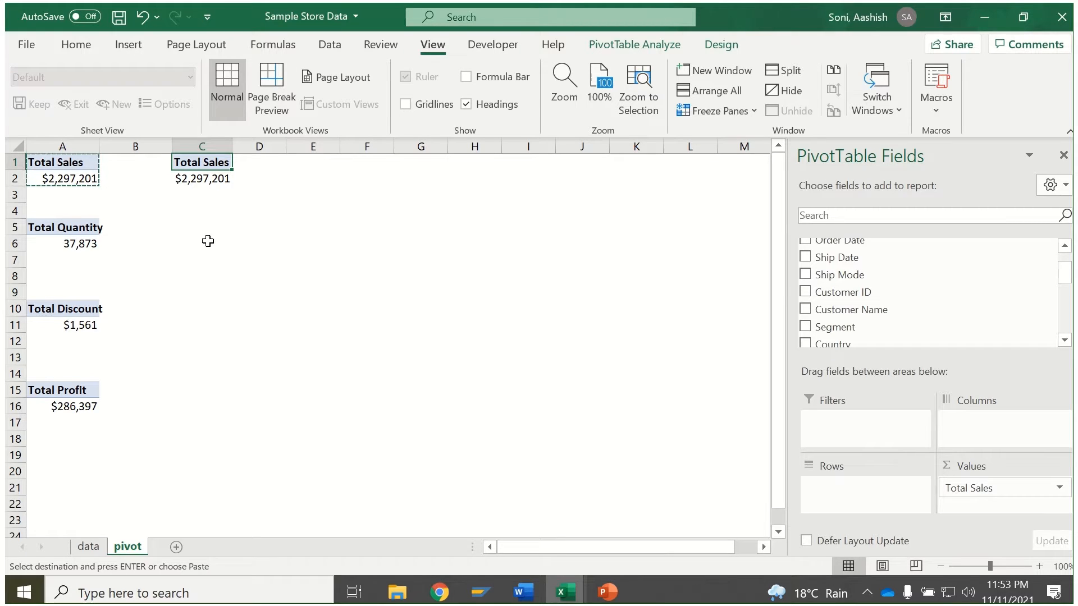
{"action": "scroll", "coordinate": [943, 330], "scroll_direction": "up", "scroll_amount": 1}
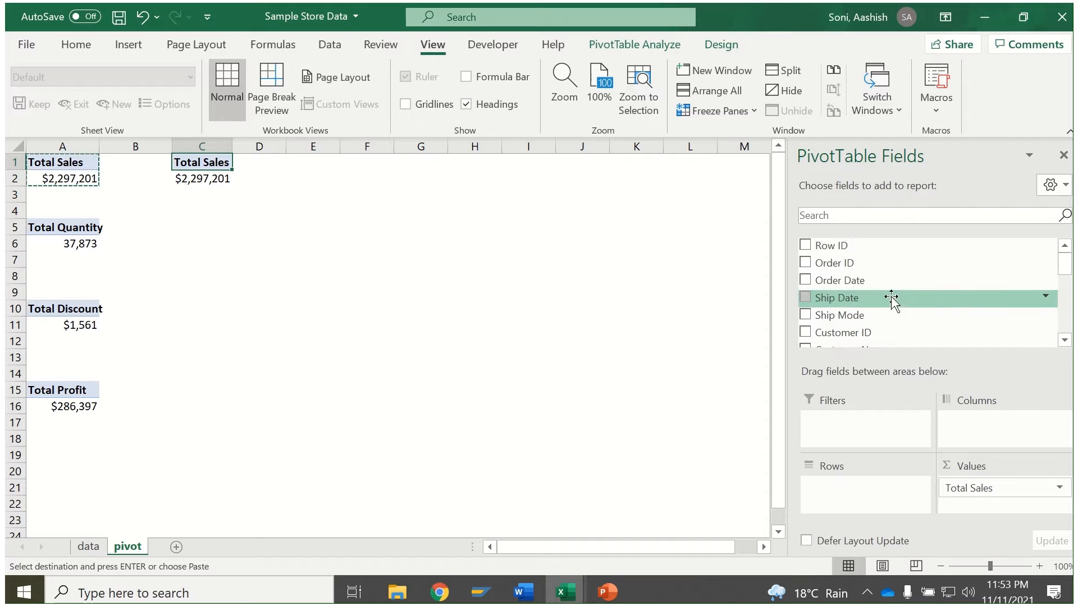
{"action": "left_click_drag", "start_coordinate": [886, 283], "coordinate": [867, 487]}
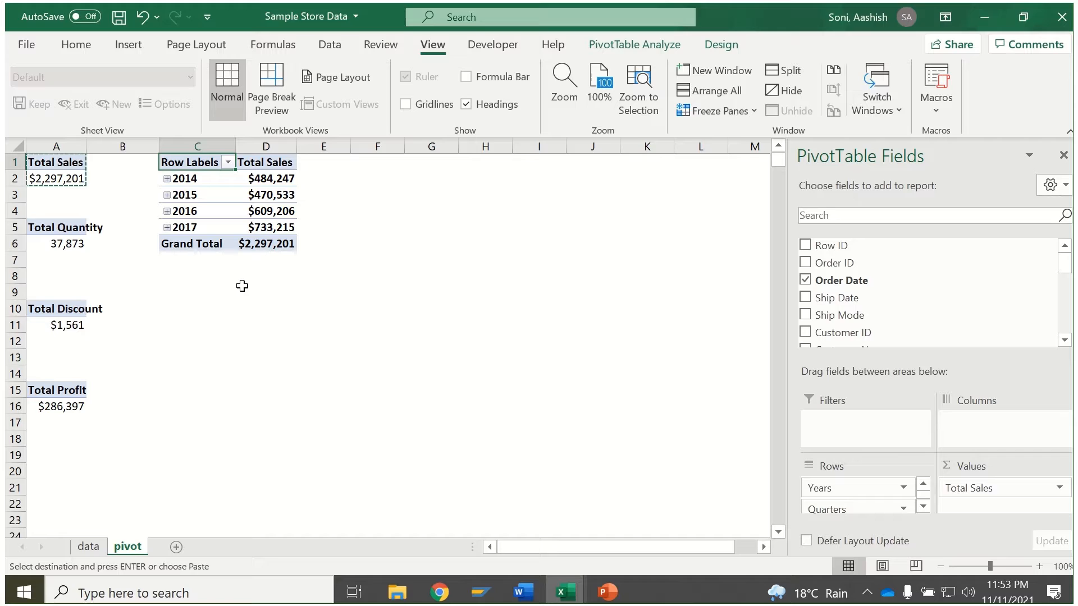
Expand 2014 and its Qtr1, and remove Years and Quarters from the rows so only Order Date months are listed.
{"action": "left_click", "coordinate": [167, 180]}
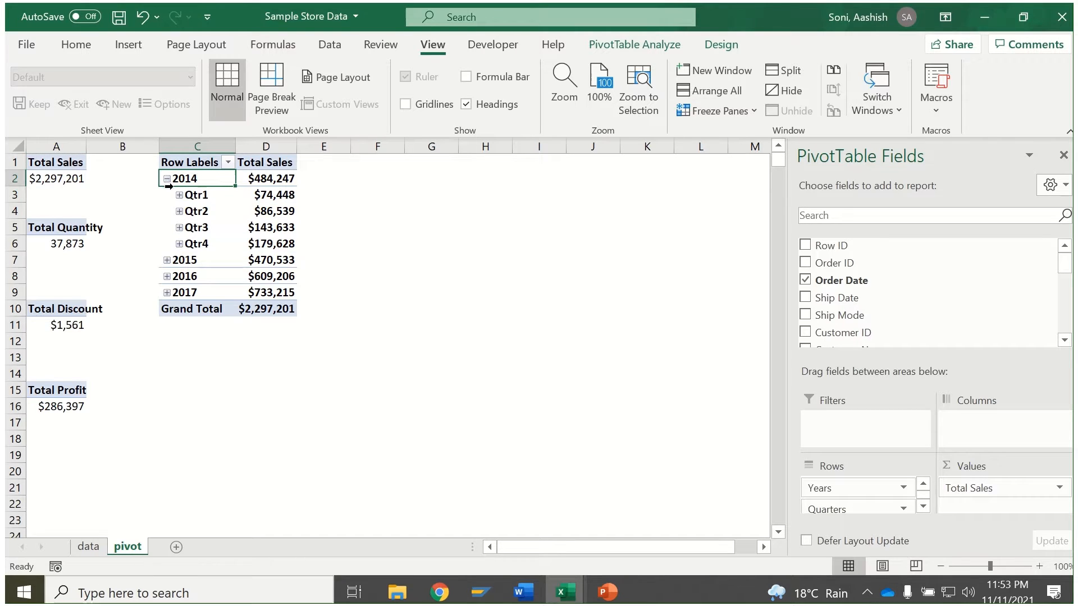
{"action": "left_click", "coordinate": [179, 196]}
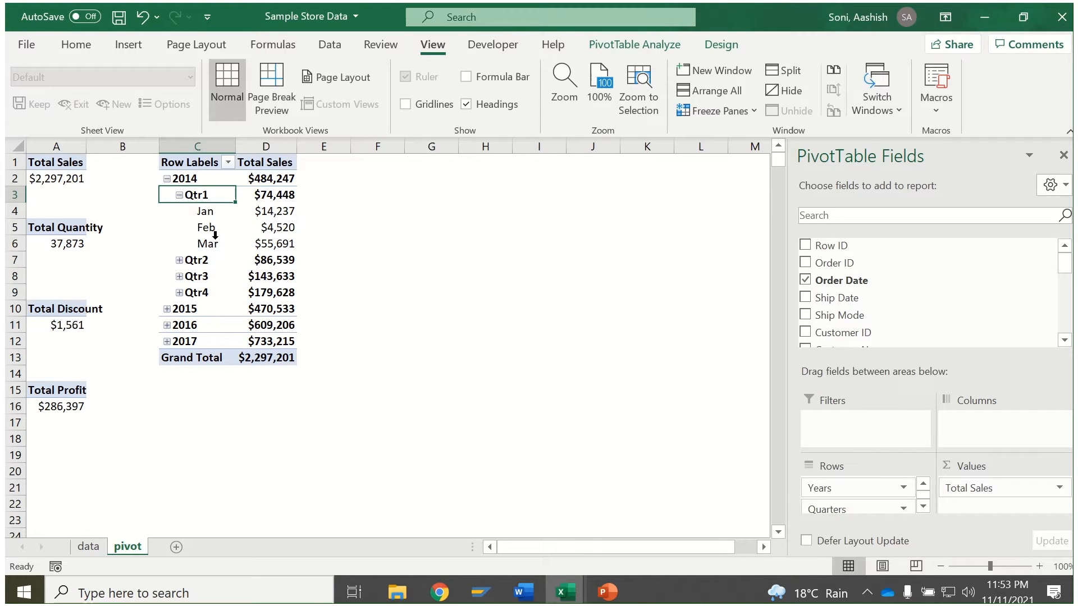
{"action": "left_click_drag", "start_coordinate": [819, 489], "coordinate": [623, 394]}
{"action": "left_click_drag", "start_coordinate": [831, 490], "coordinate": [613, 423]}
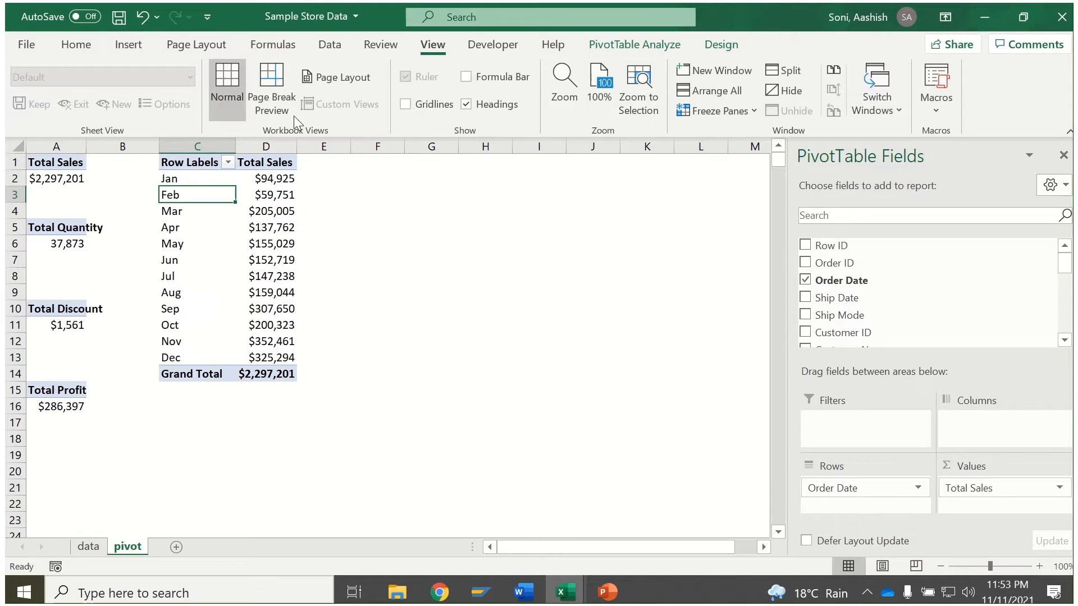
Examine the monthly Total Sales values in the Order Date PivotTable alongside the overall Total Sales PivotTable.
{"action": "left_click", "coordinate": [330, 45]}
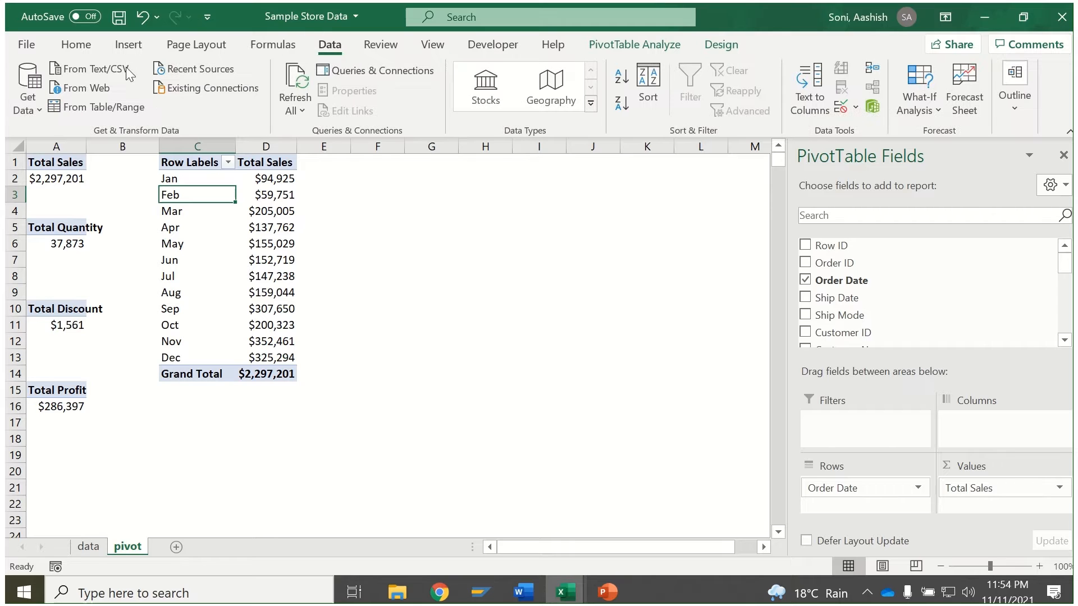
{"action": "left_click", "coordinate": [78, 45]}
{"action": "left_click", "coordinate": [241, 277]}
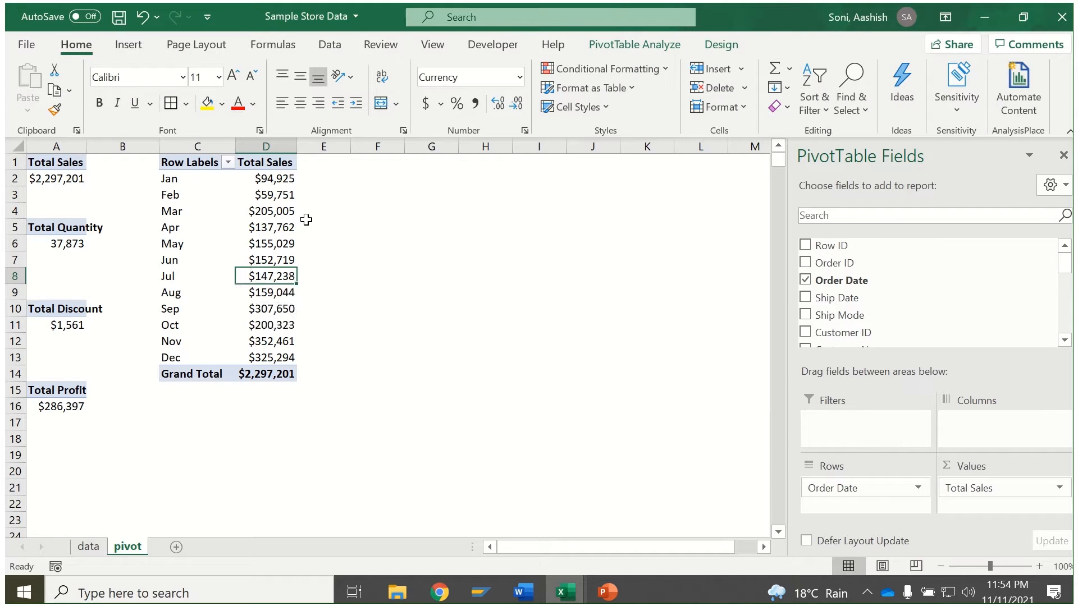
{"action": "left_click", "coordinate": [283, 174]}
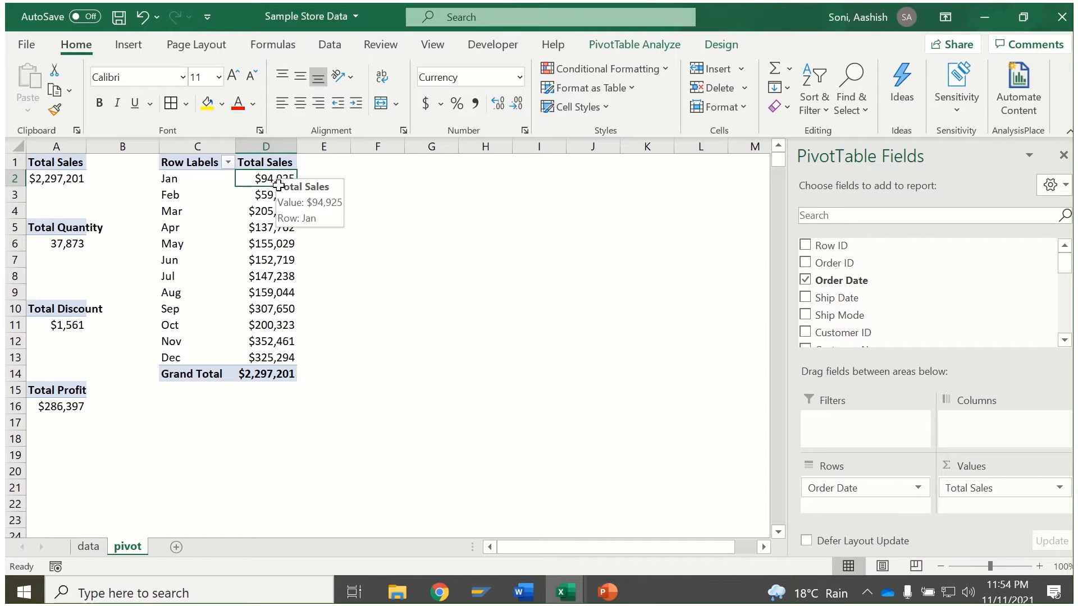
{"action": "left_click_drag", "start_coordinate": [278, 185], "coordinate": [291, 355]}
{"action": "left_click", "coordinate": [269, 292]}
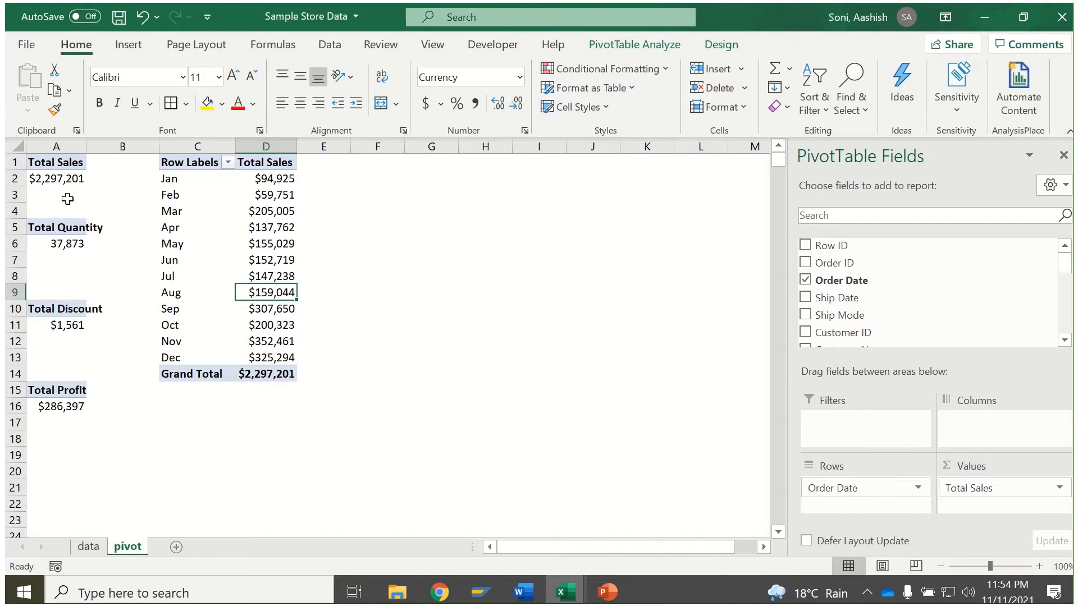
{"action": "left_click_drag", "start_coordinate": [56, 162], "coordinate": [58, 177]}
{"action": "left_click_drag", "start_coordinate": [270, 195], "coordinate": [270, 247]}
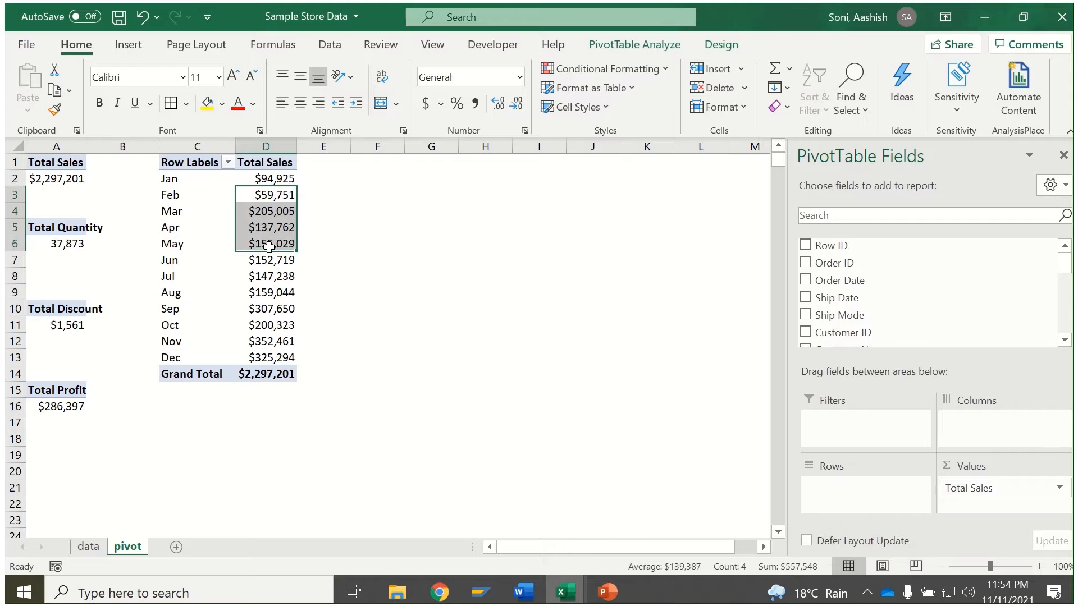
{"action": "left_click", "coordinate": [262, 309]}
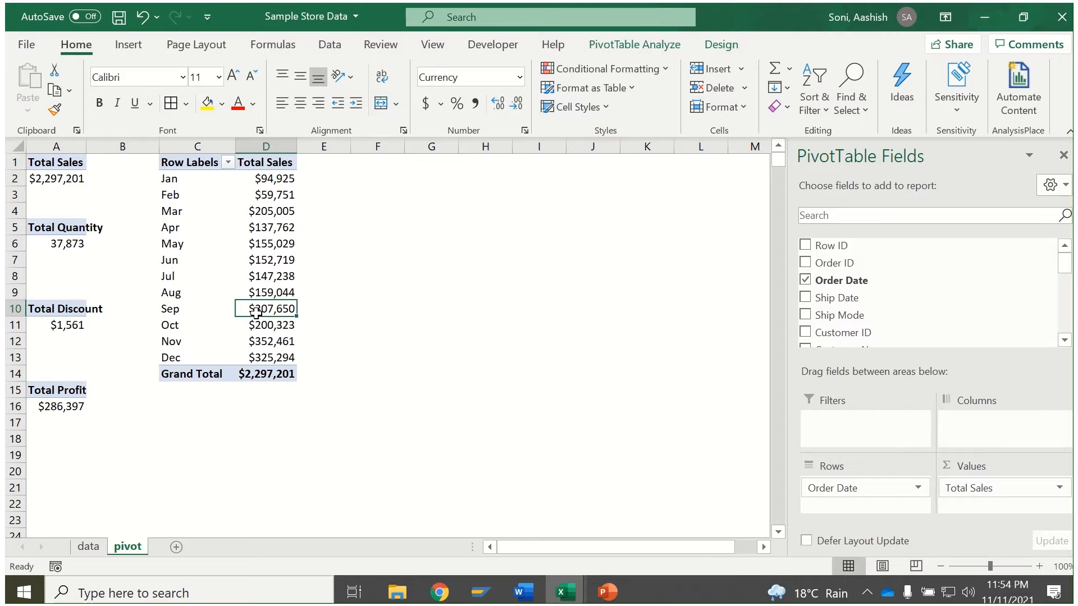
Show the monthly Total Sales PivotTable at cell C1 in Tabular Form.
{"action": "left_click", "coordinate": [195, 160]}
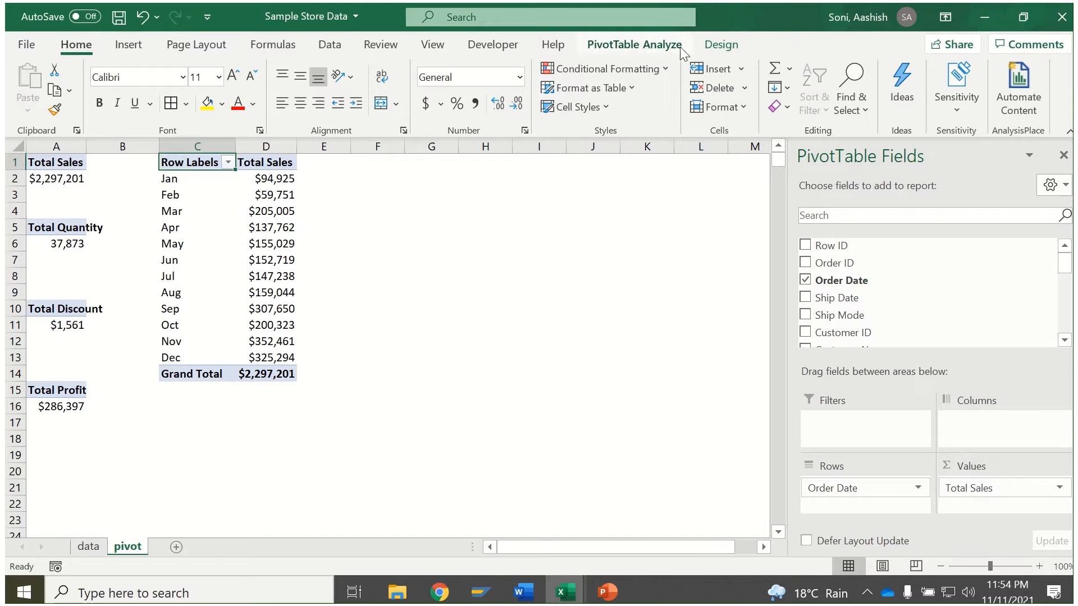
{"action": "left_click", "coordinate": [710, 48]}
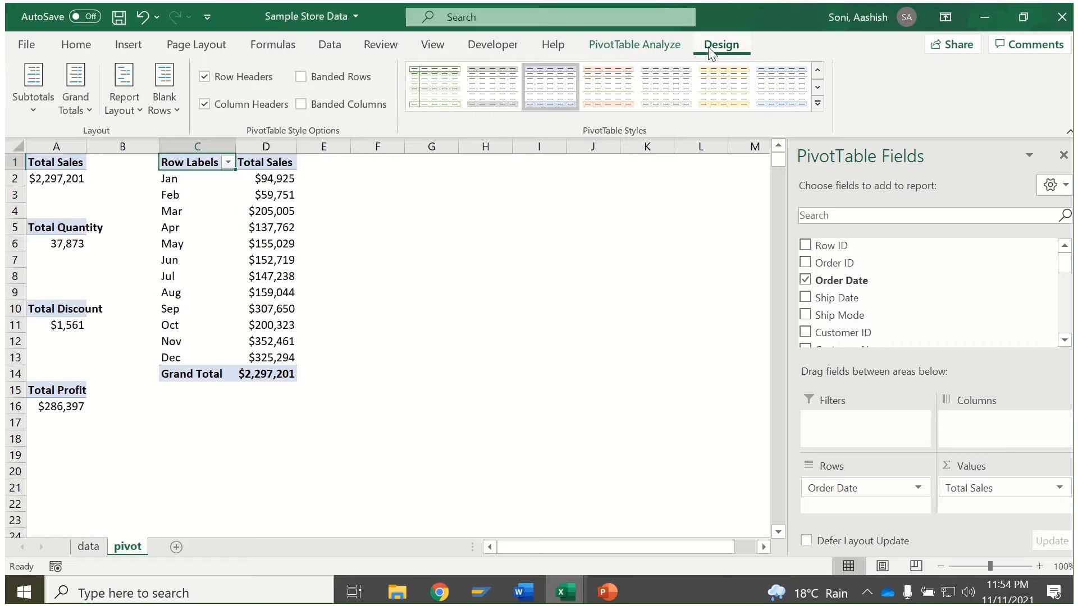
{"action": "left_click", "coordinate": [116, 109]}
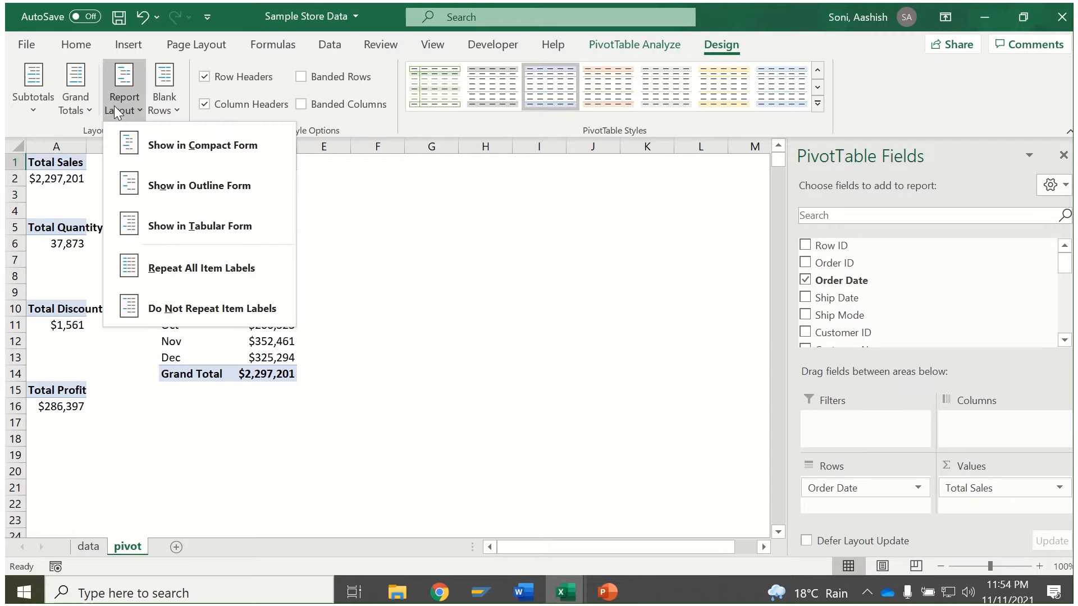
{"action": "left_click", "coordinate": [194, 233]}
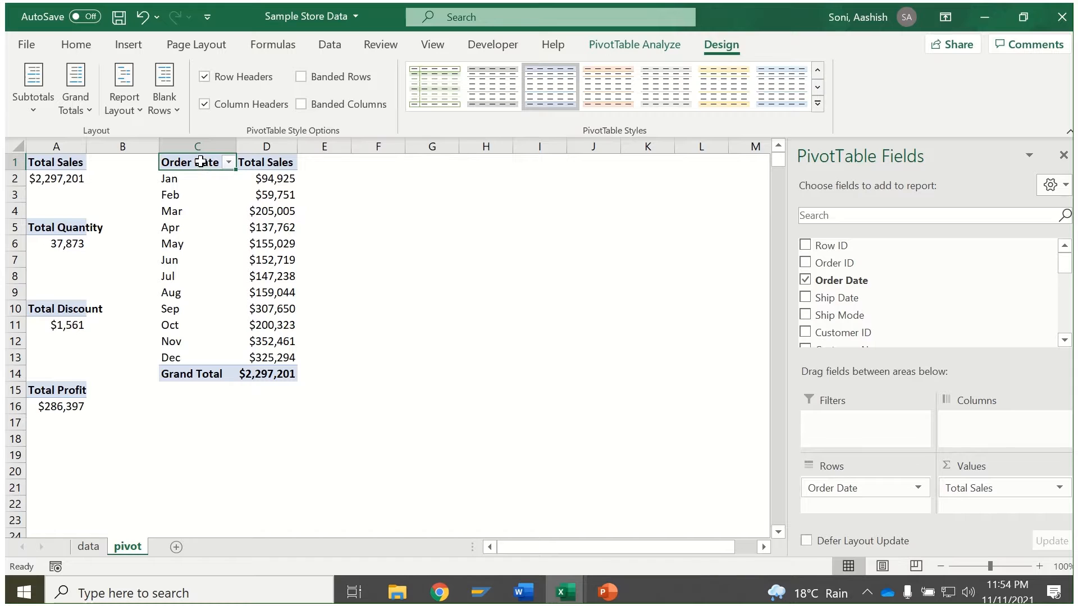
Copy the monthly Order Date PivotTable in C1:D14 to cell F1.
{"action": "left_click_drag", "start_coordinate": [200, 162], "coordinate": [270, 374]}
{"action": "key", "text": "ctrl+c"}
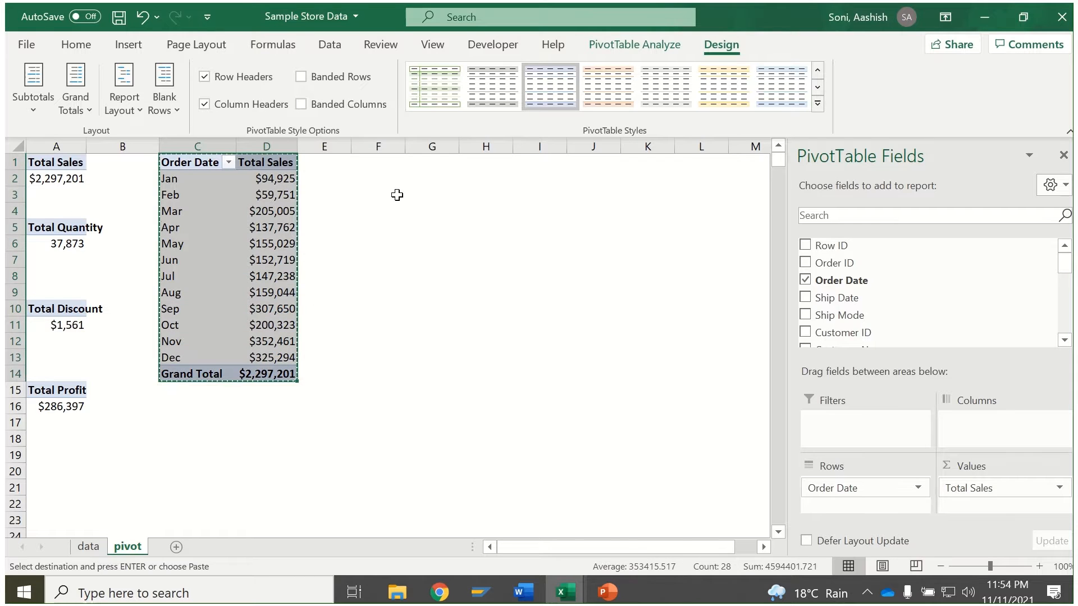
{"action": "left_click", "coordinate": [386, 163]}
{"action": "key", "text": "ctrl+v"}
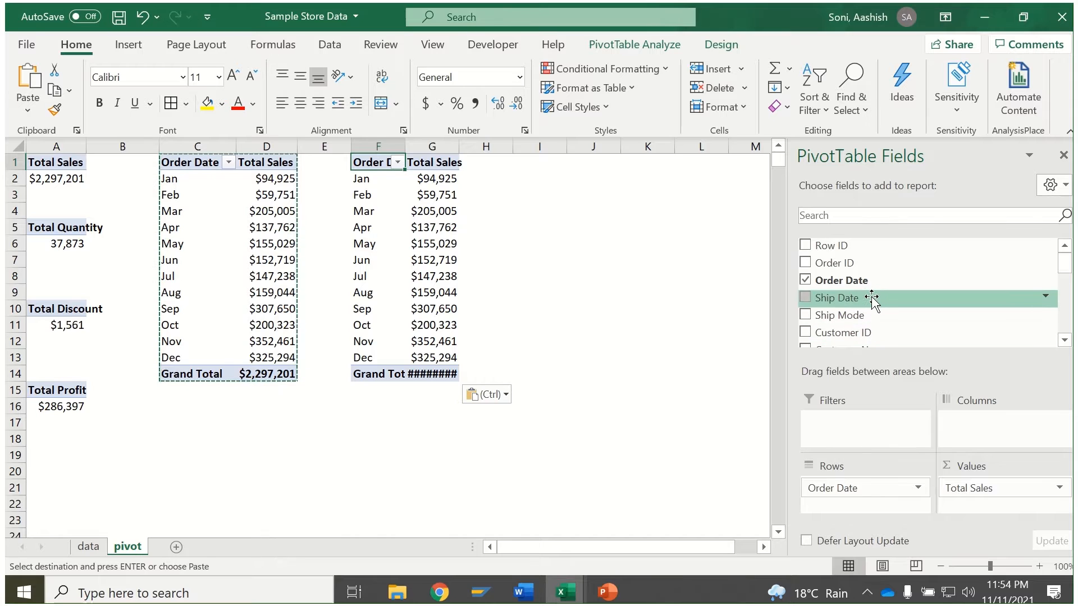
Replace Order Date with Ship Date in the rows of the PivotTable at F1, removing Years2 and Quarters2 to list months only.
{"action": "left_click_drag", "start_coordinate": [872, 298], "coordinate": [594, 309]}
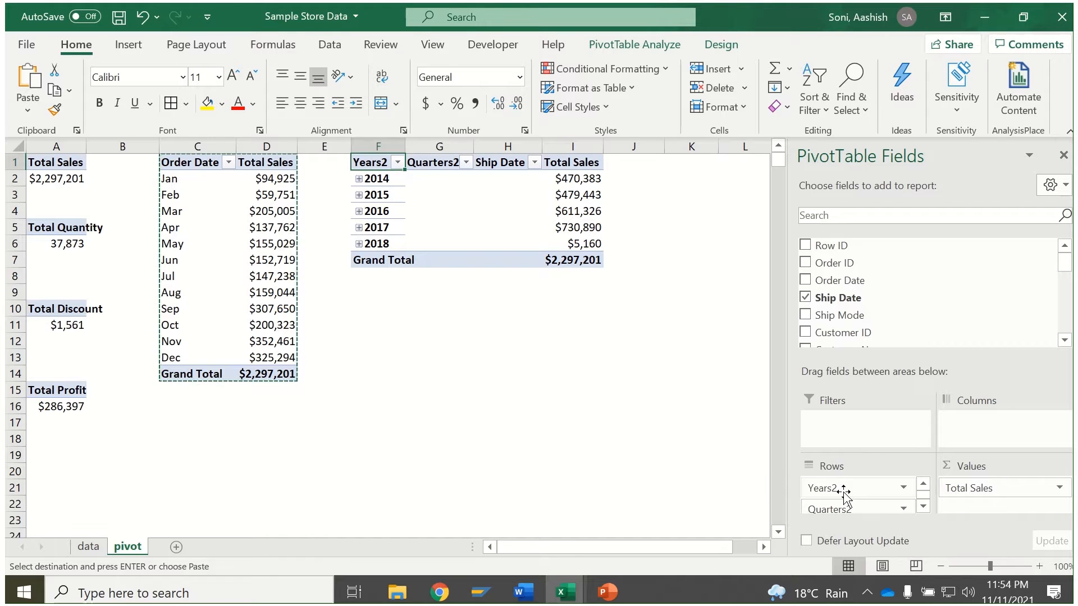
{"action": "left_click_drag", "start_coordinate": [844, 492], "coordinate": [680, 456]}
{"action": "left_click_drag", "start_coordinate": [818, 489], "coordinate": [676, 466]}
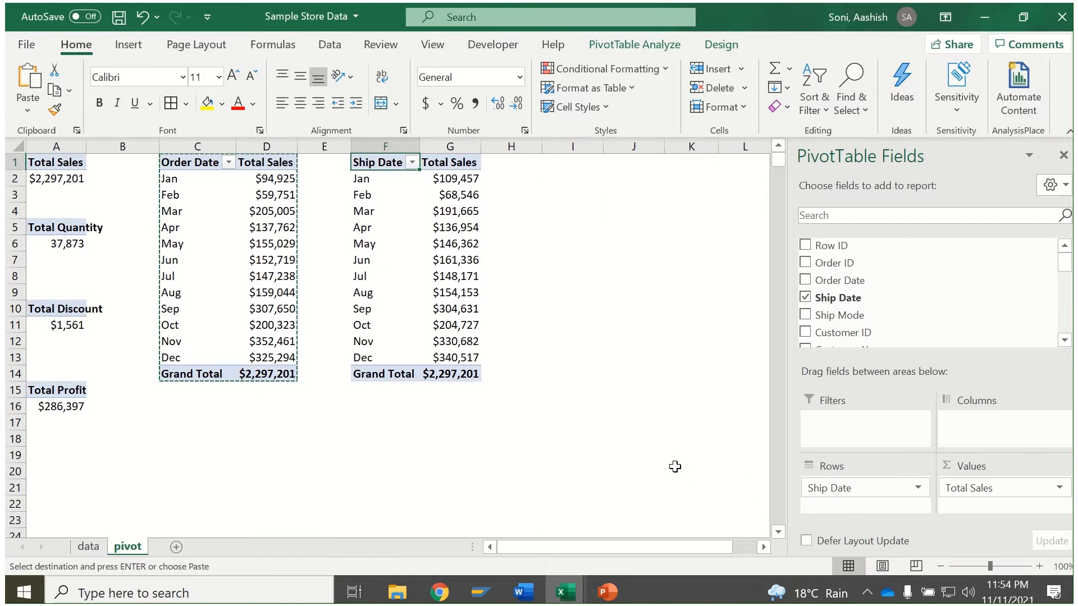
{"action": "left_click", "coordinate": [356, 195]}
{"action": "left_click", "coordinate": [383, 171]}
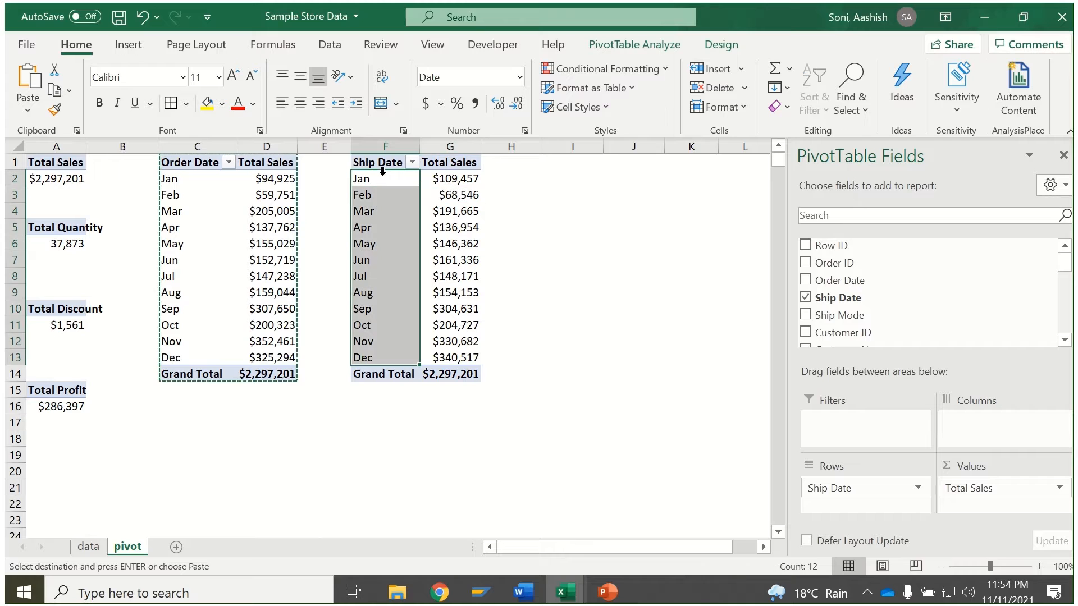
{"action": "left_click", "coordinate": [383, 179]}
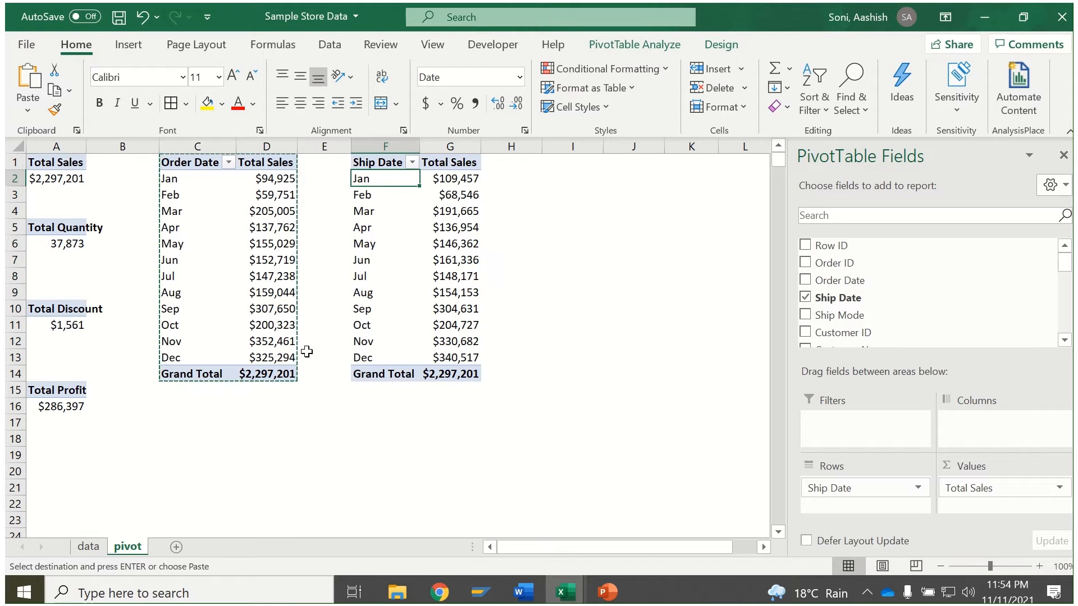
Name the monthly Order Date PivotTable in C1:D14 "Order Date".
{"action": "left_click", "coordinate": [252, 227]}
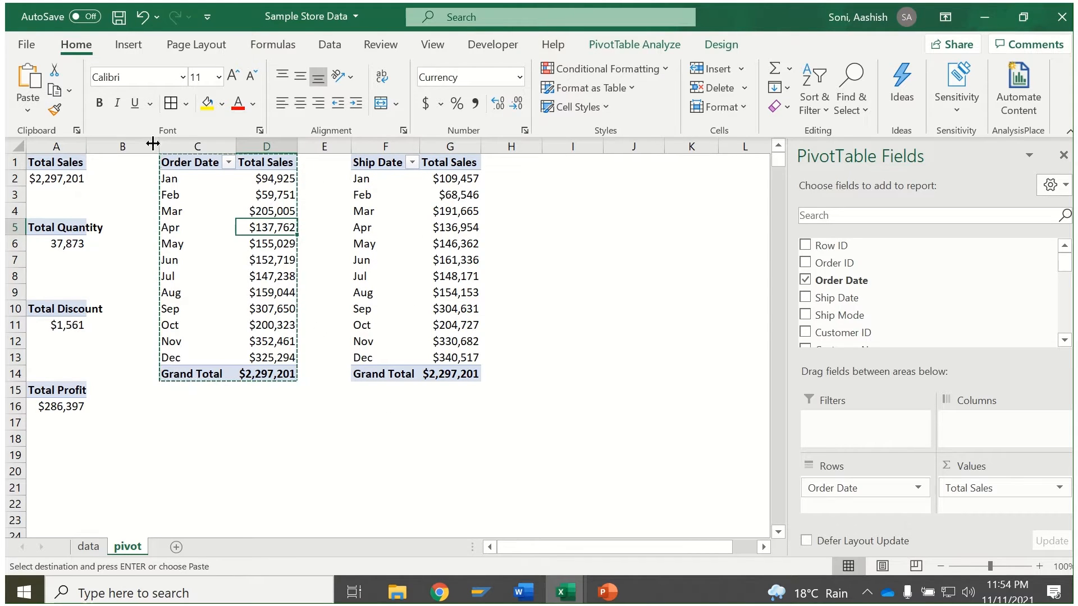
{"action": "left_click", "coordinate": [671, 48]}
{"action": "left_click", "coordinate": [33, 87]}
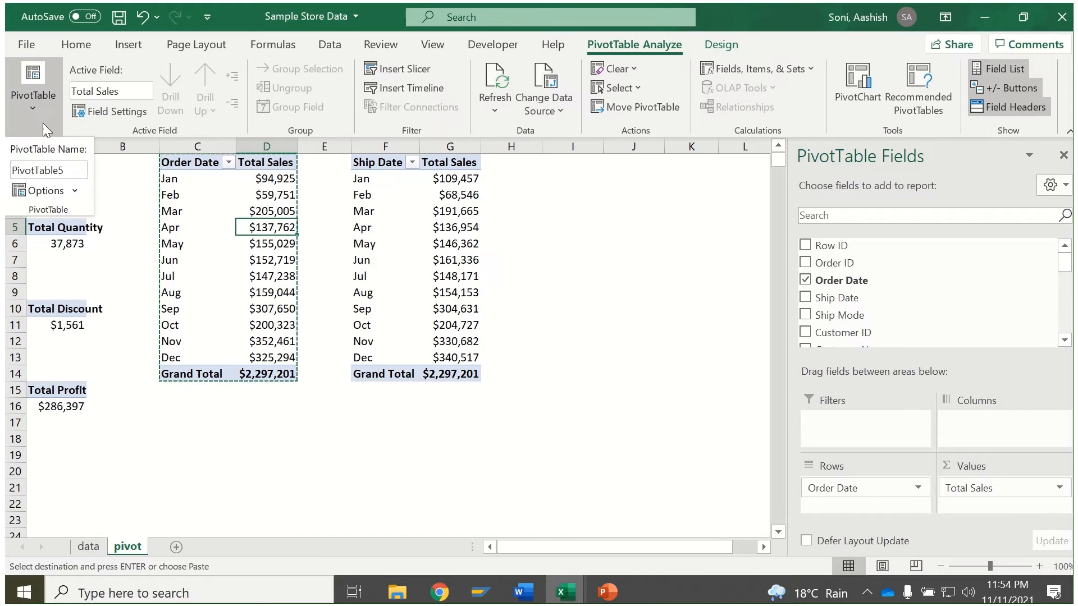
{"action": "double_click", "coordinate": [58, 170]}
{"action": "type", "text": "Order Date"}
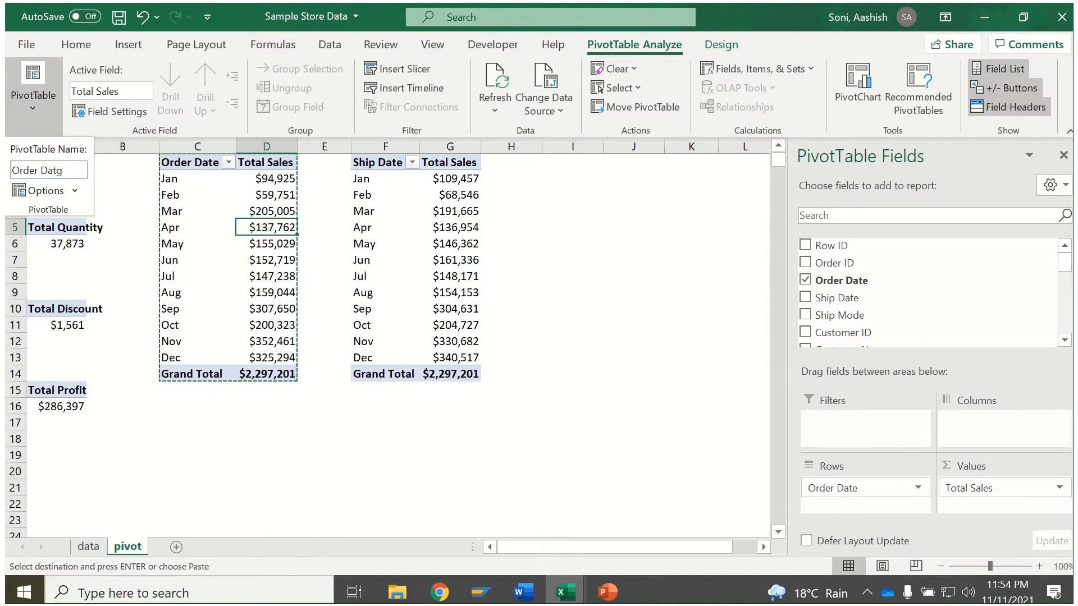
{"action": "left_click", "coordinate": [362, 196]}
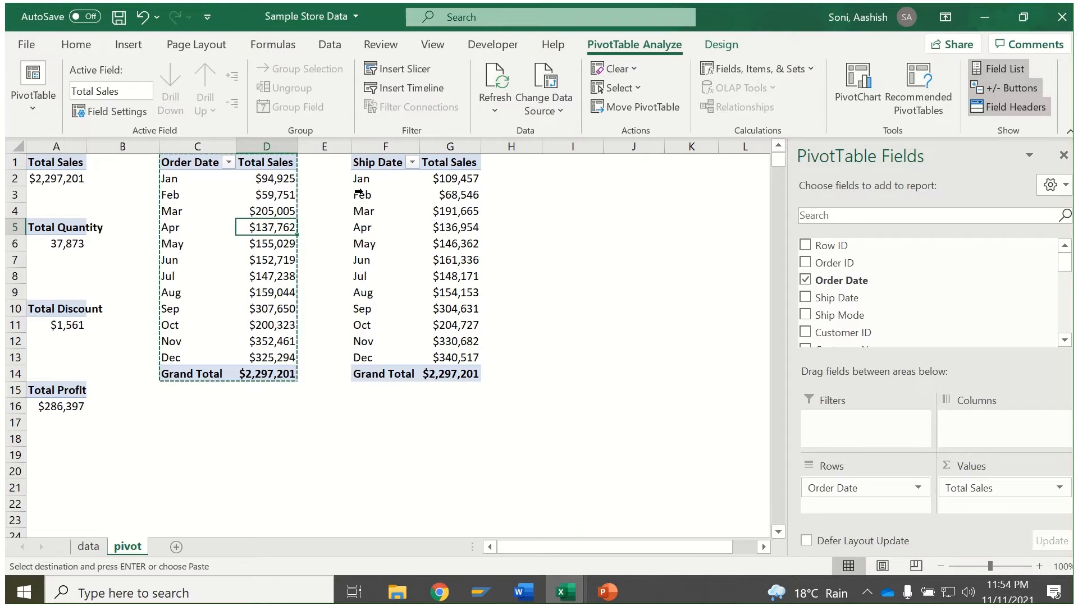
Name the monthly Ship Date PivotTable in F1:G14 "Ship Date".
{"action": "left_click", "coordinate": [365, 198]}
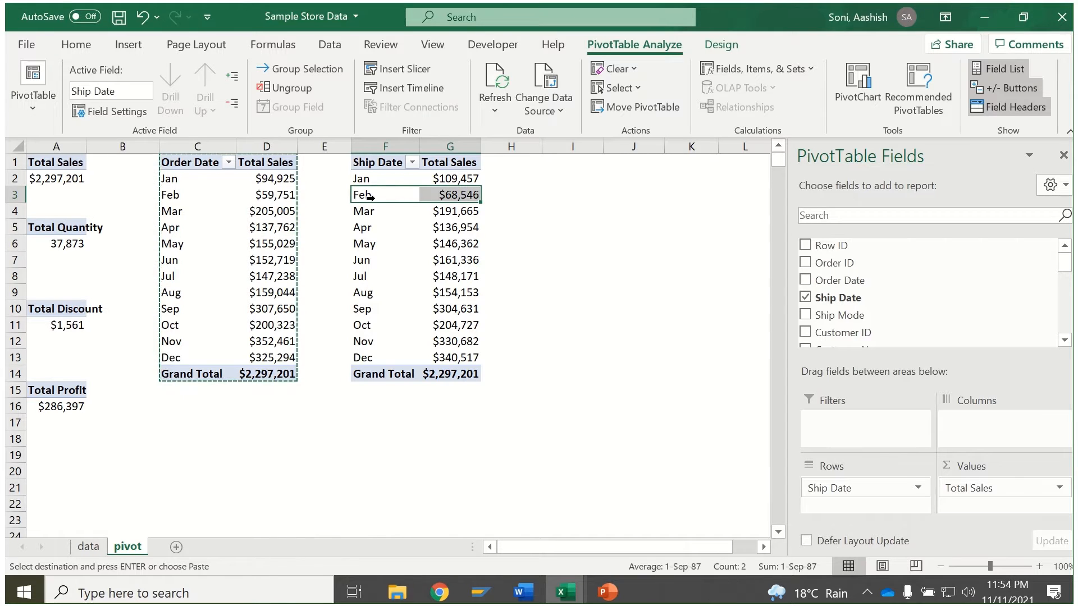
{"action": "left_click", "coordinate": [382, 195]}
{"action": "left_click", "coordinate": [43, 95]}
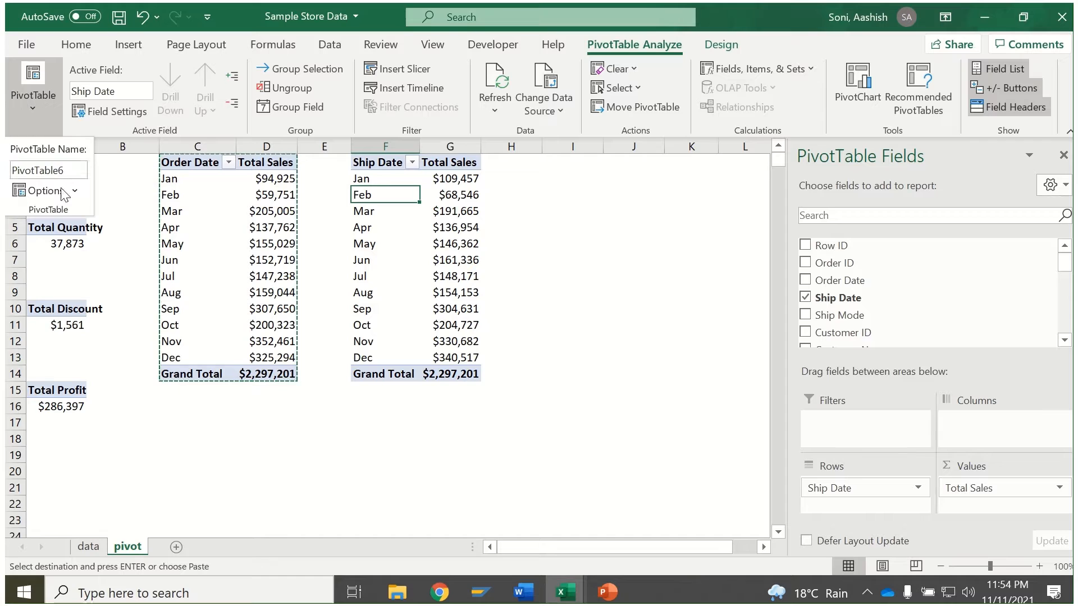
{"action": "double_click", "coordinate": [63, 170]}
{"action": "type", "text": "Shi"}
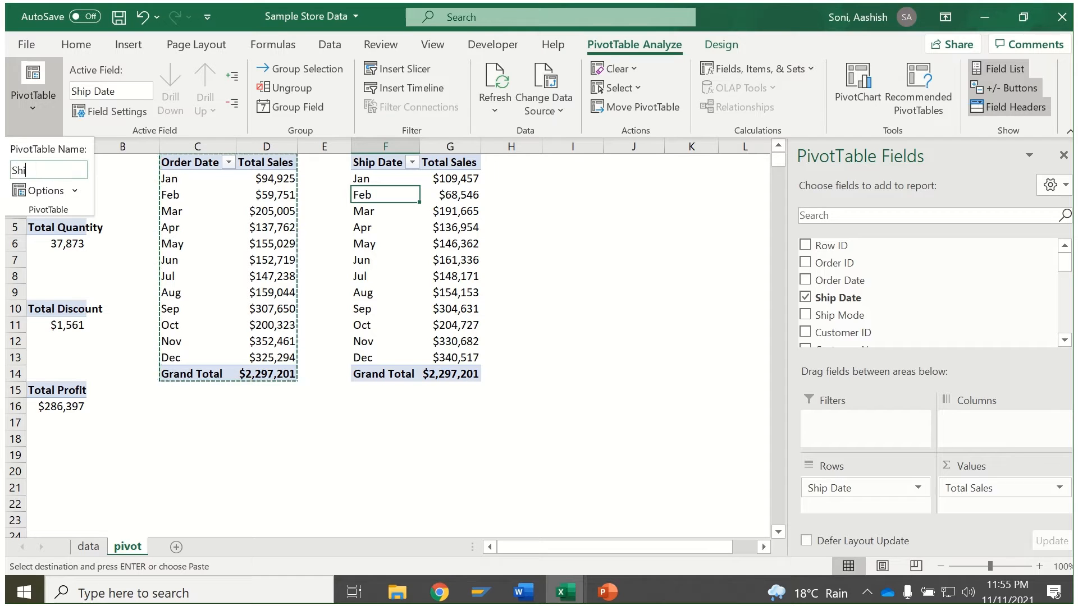
{"action": "type", "text": "p Date"}
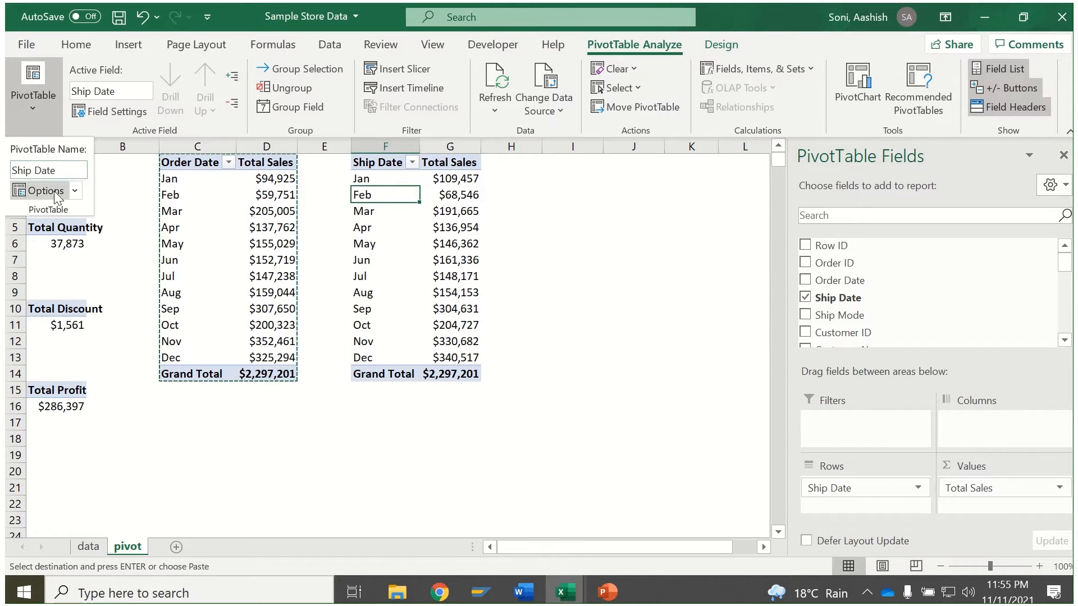
{"action": "key", "text": "Return"}
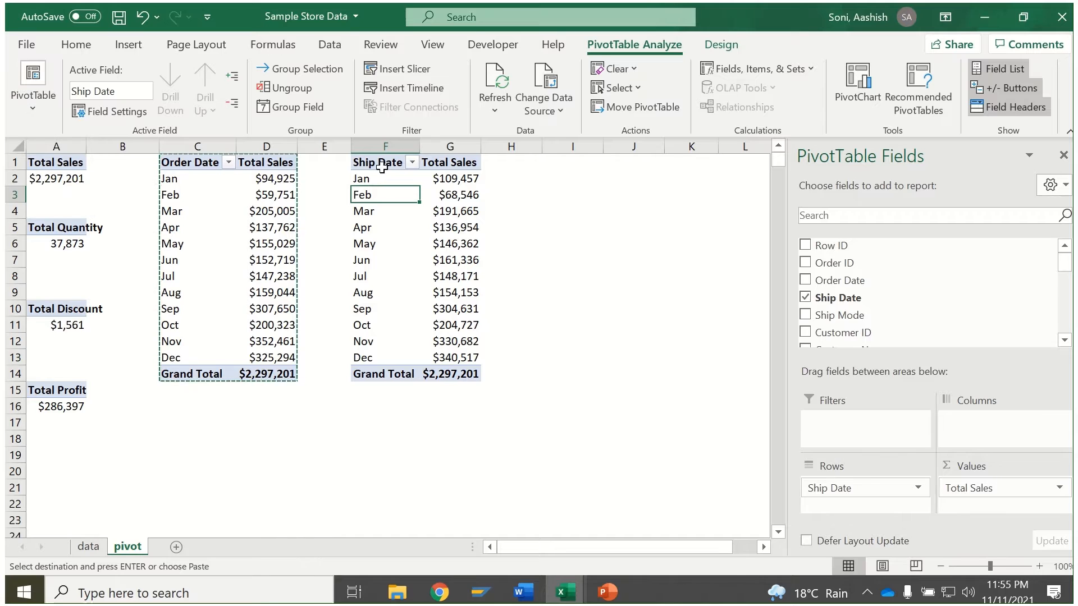
Copy the monthly Ship Date PivotTable in F1:G14 to cell I1.
{"action": "left_click_drag", "start_coordinate": [381, 167], "coordinate": [449, 374]}
{"action": "key", "text": "ctrl+c"}
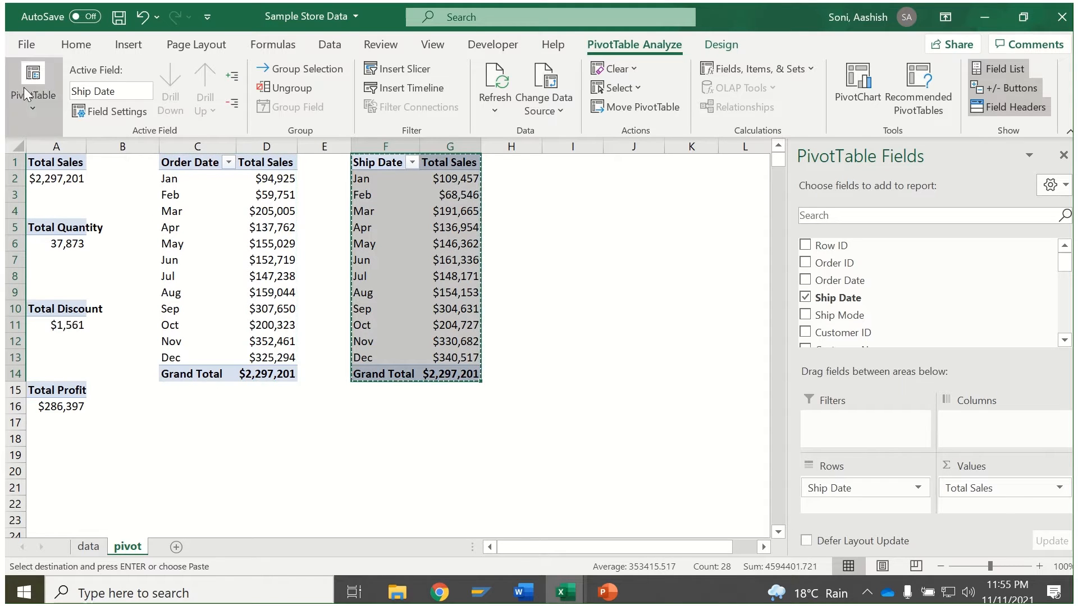
{"action": "left_click", "coordinate": [569, 161]}
{"action": "key", "text": "ctrl+v"}
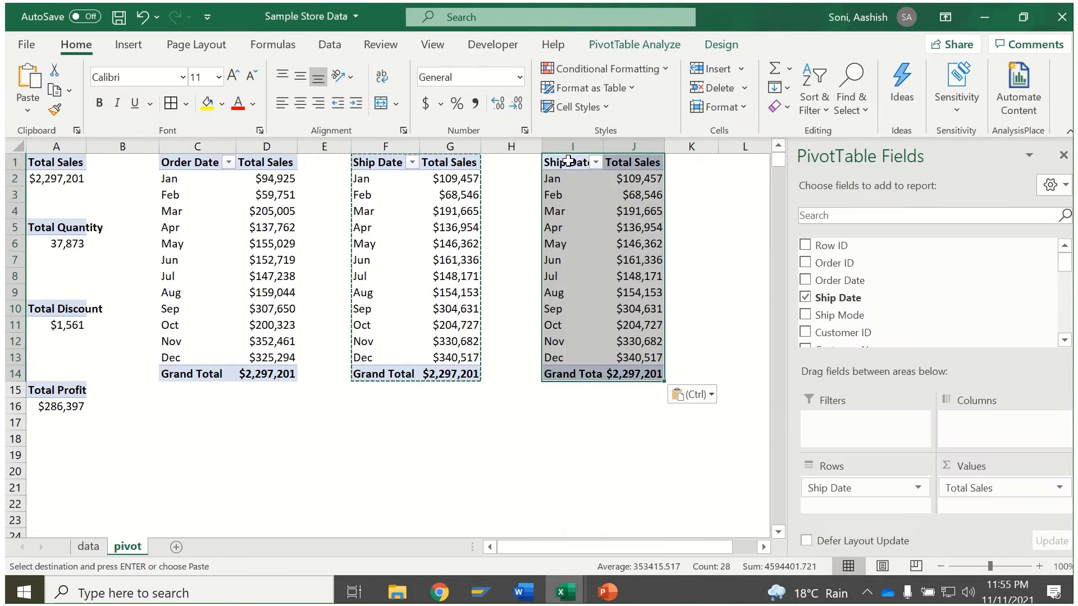
Replace Ship Date with Segment in the rows of the PivotTable at I1.
{"action": "left_click", "coordinate": [569, 161]}
{"action": "scroll", "coordinate": [879, 309], "scroll_direction": "down", "scroll_amount": 2}
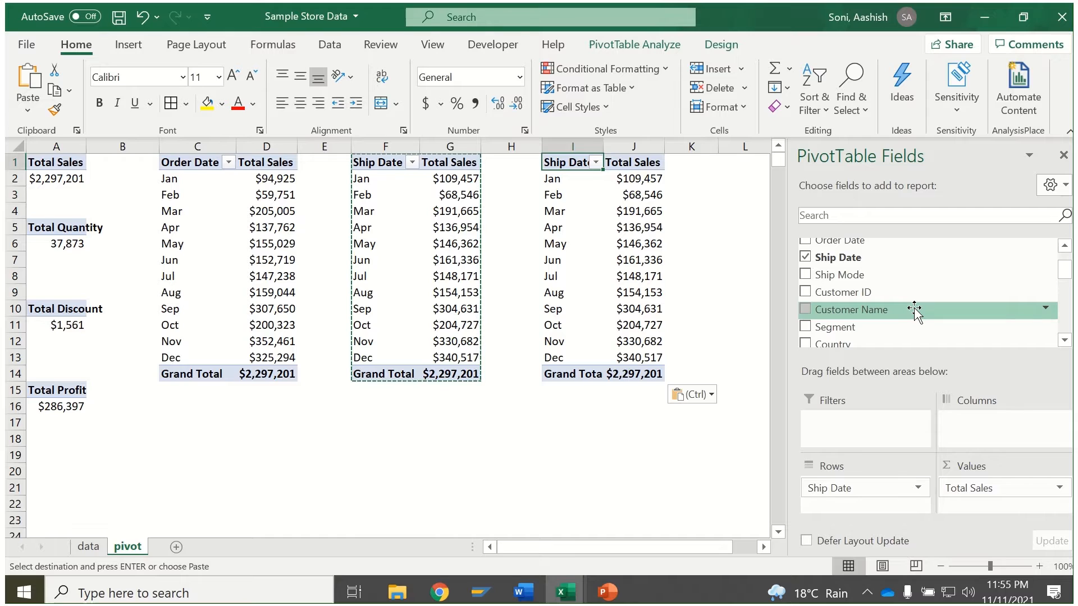
{"action": "left_click", "coordinate": [359, 195]}
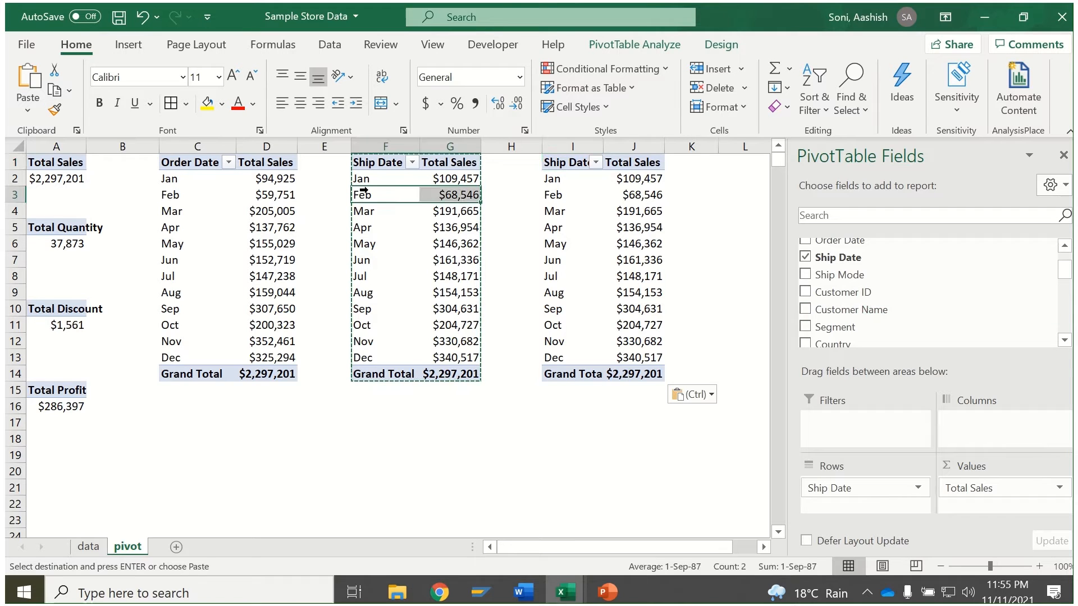
{"action": "left_click", "coordinate": [362, 177]}
{"action": "left_click", "coordinate": [443, 177]}
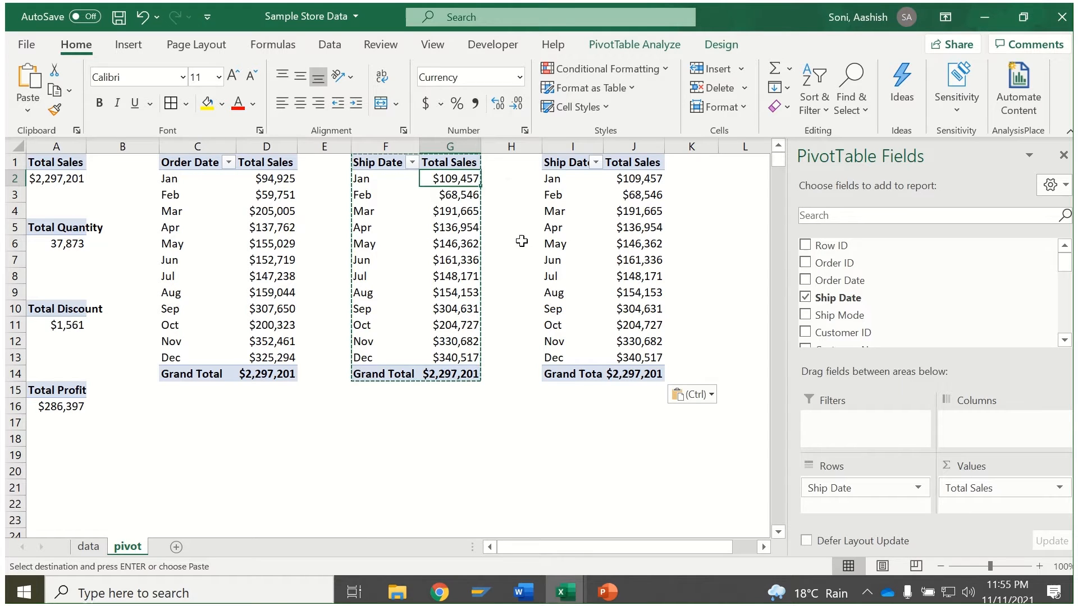
{"action": "left_click", "coordinate": [570, 188]}
{"action": "left_click", "coordinate": [570, 188]}
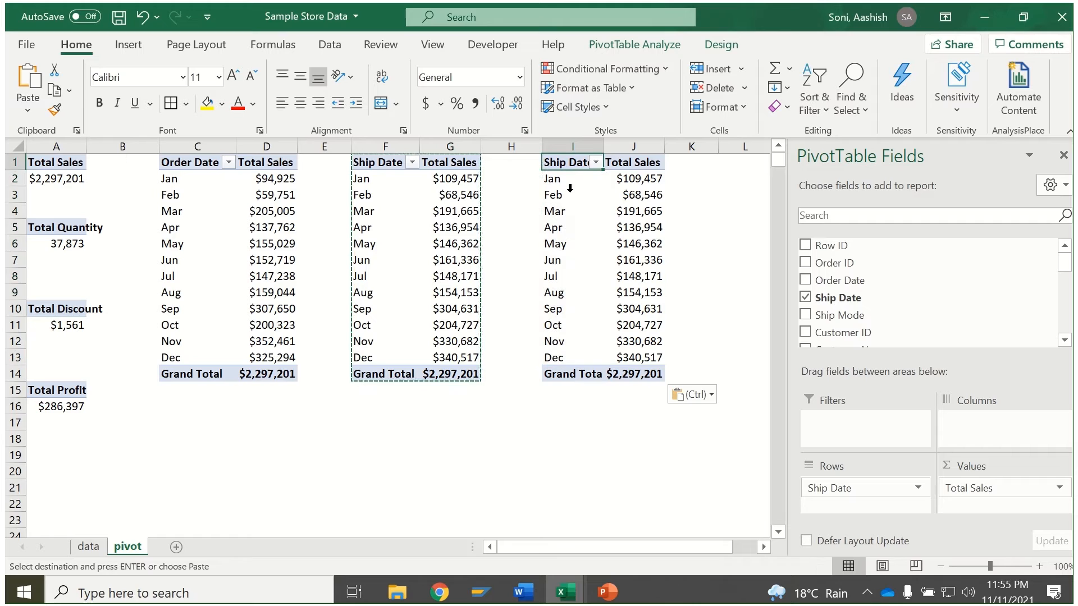
{"action": "left_click", "coordinate": [805, 298]}
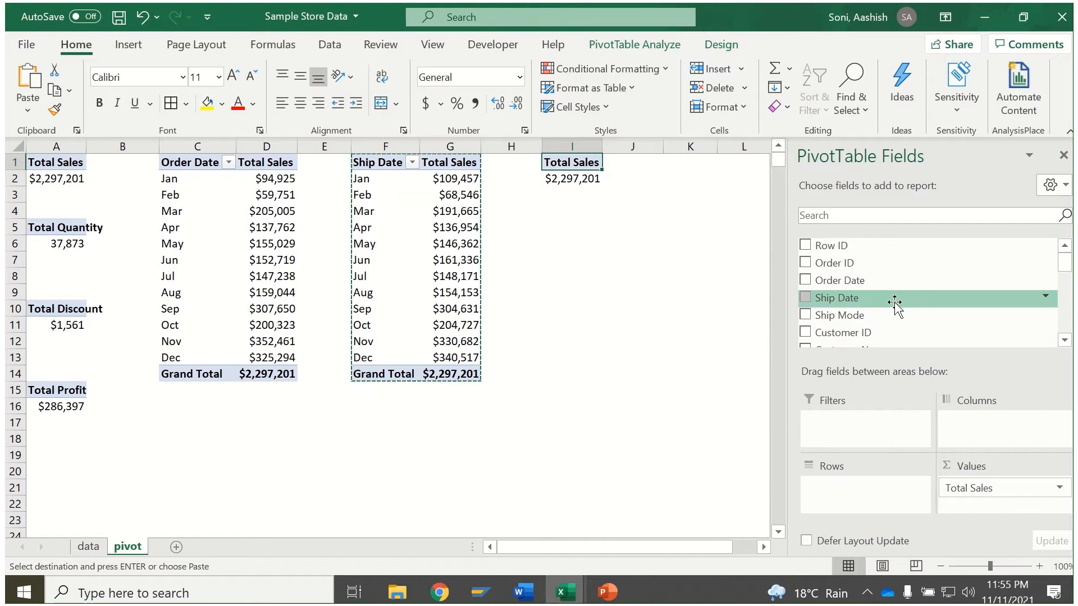
{"action": "scroll", "coordinate": [895, 304], "scroll_direction": "down", "scroll_amount": 1}
{"action": "scroll", "coordinate": [894, 304], "scroll_direction": "down", "scroll_amount": 1}
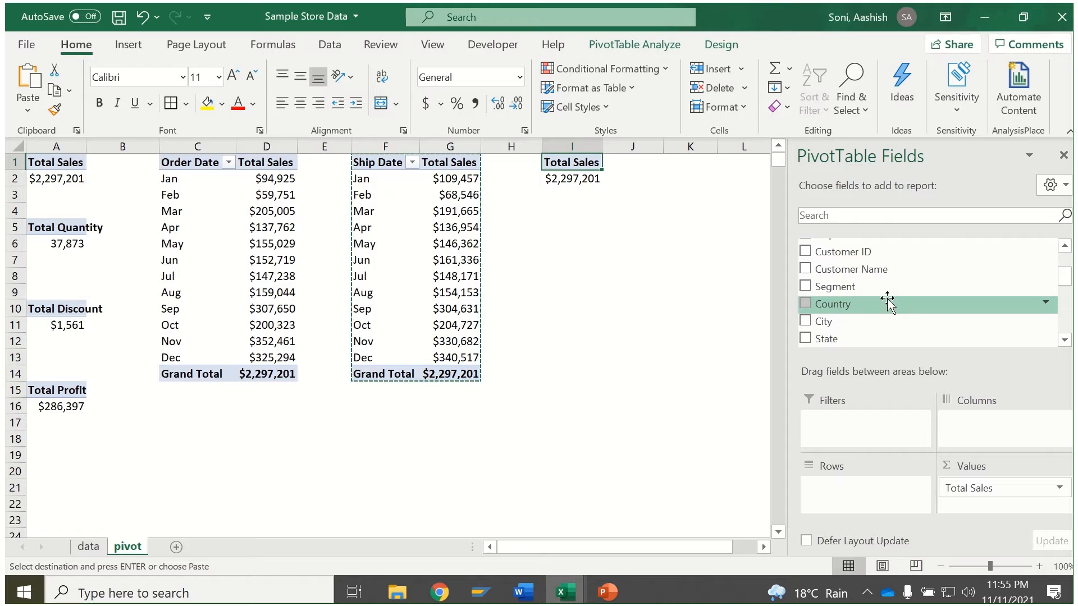
{"action": "left_click_drag", "start_coordinate": [836, 286], "coordinate": [864, 494]}
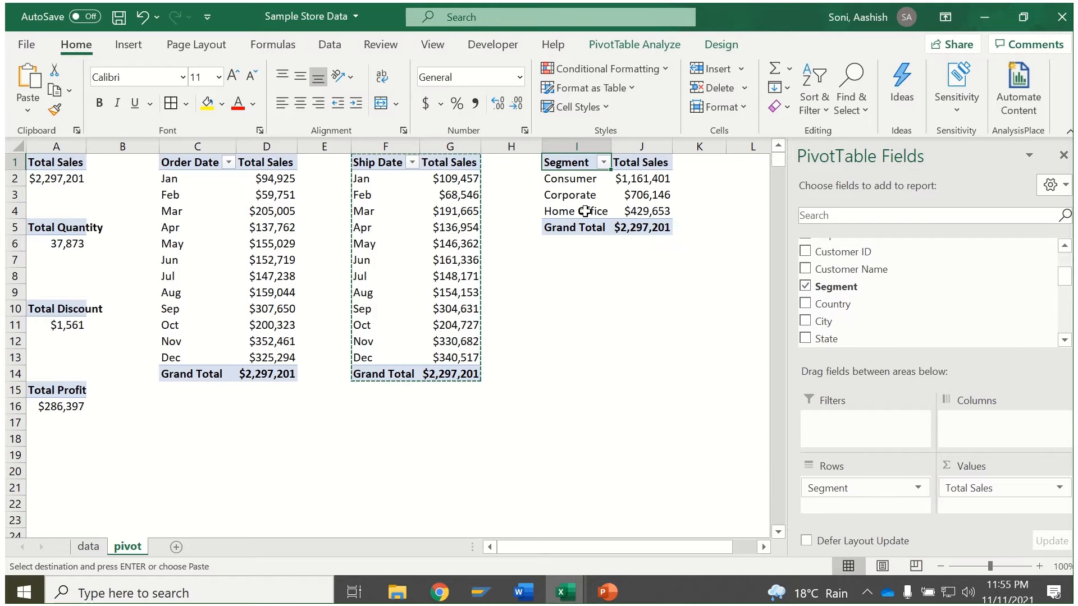
Add the Quantity field to the values of the Segment PivotTable, after Total Sales.
{"action": "left_click_drag", "start_coordinate": [571, 178], "coordinate": [589, 212]}
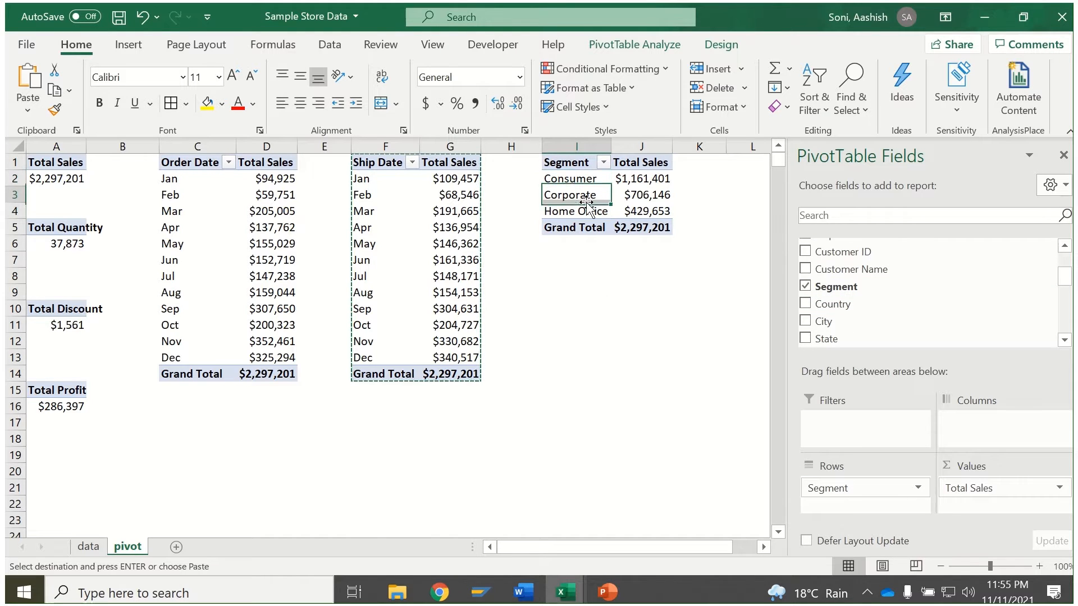
{"action": "left_click", "coordinate": [623, 195]}
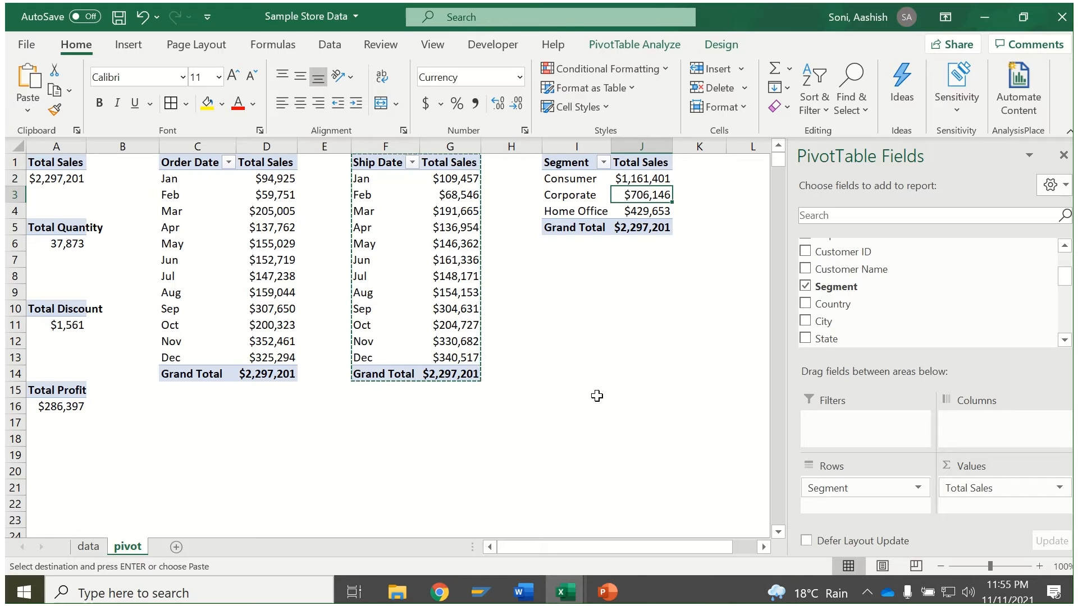
{"action": "scroll", "coordinate": [897, 298], "scroll_direction": "down", "scroll_amount": 5}
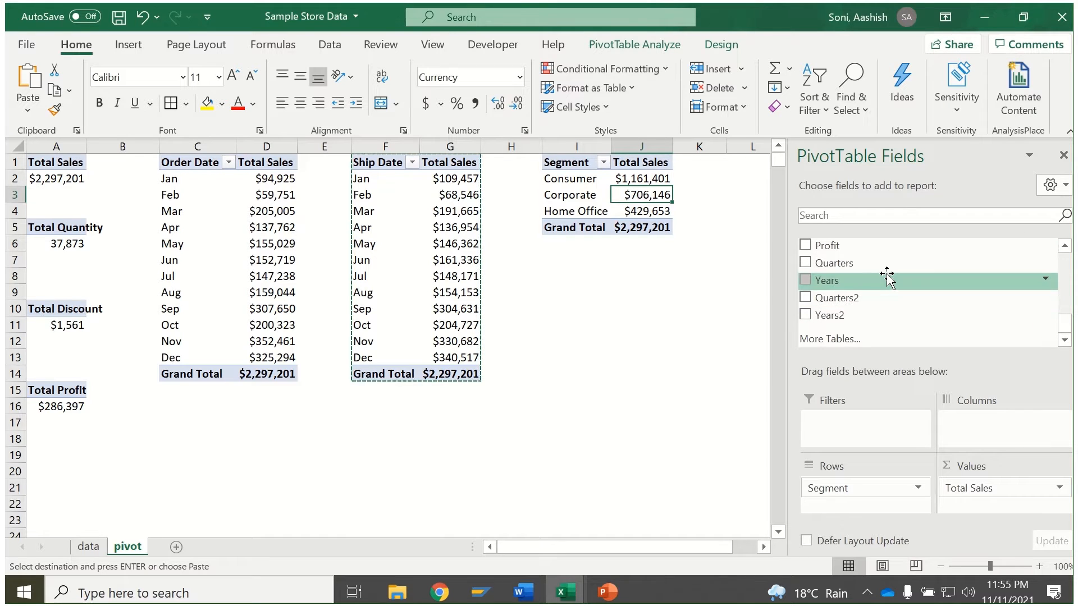
{"action": "scroll", "coordinate": [877, 264], "scroll_direction": "up", "scroll_amount": 1}
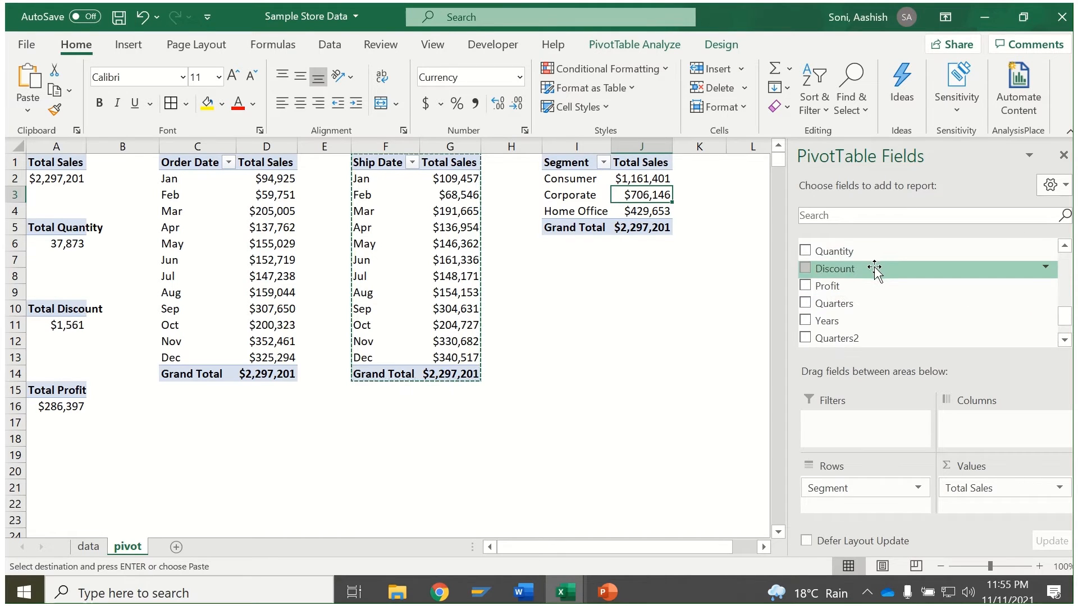
{"action": "left_click_drag", "start_coordinate": [874, 251], "coordinate": [1010, 502]}
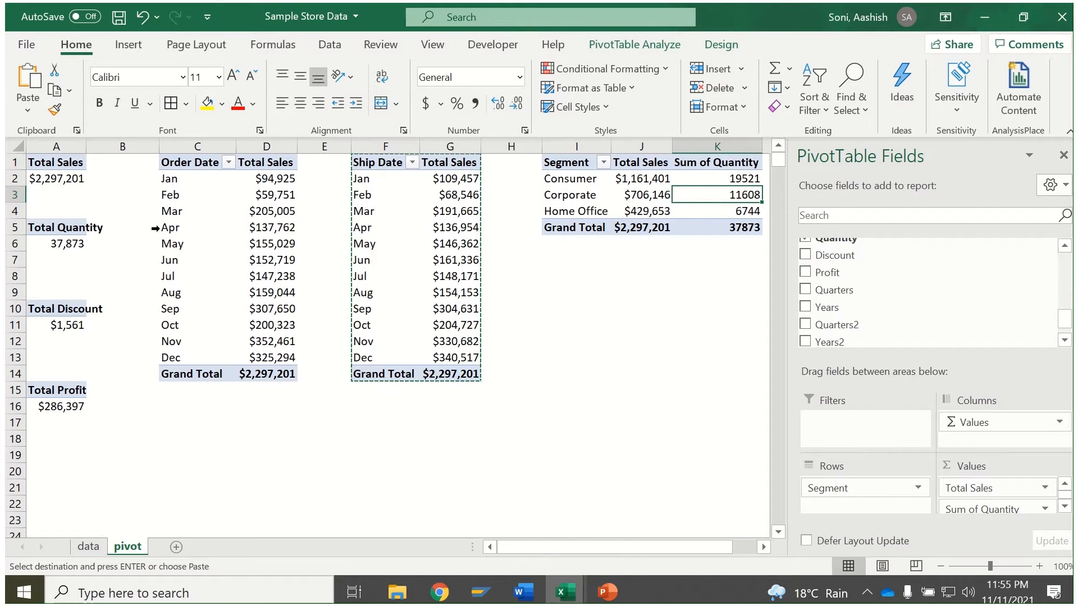
Copy the number format of the Total Quantity value in A6 onto the Sum of Quantity values in K2:K5.
{"action": "left_click", "coordinate": [74, 245]}
{"action": "left_click", "coordinate": [55, 109]}
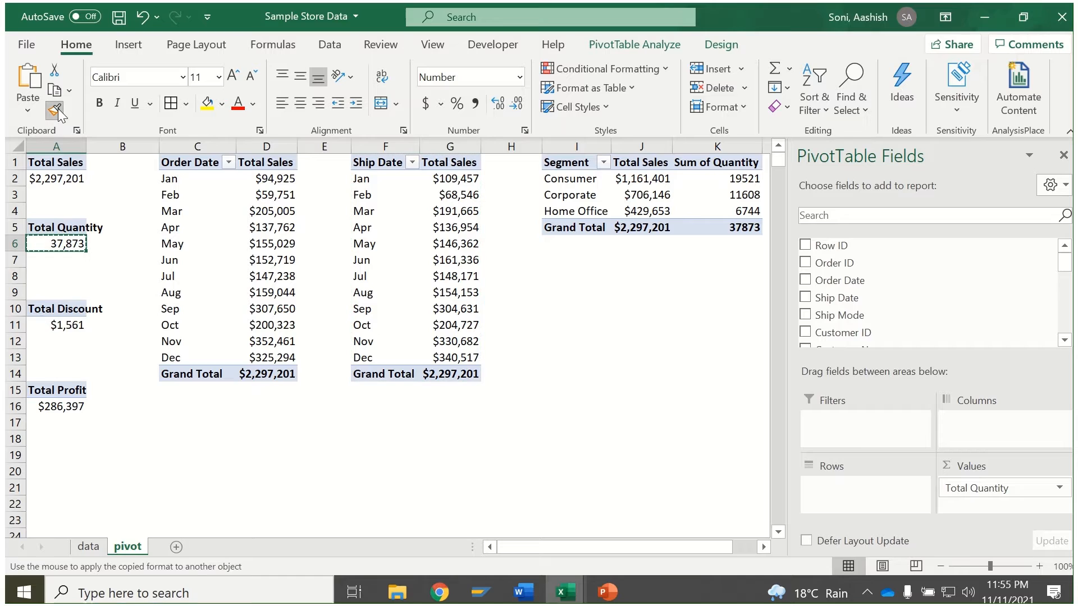
{"action": "left_click_drag", "start_coordinate": [741, 178], "coordinate": [746, 228]}
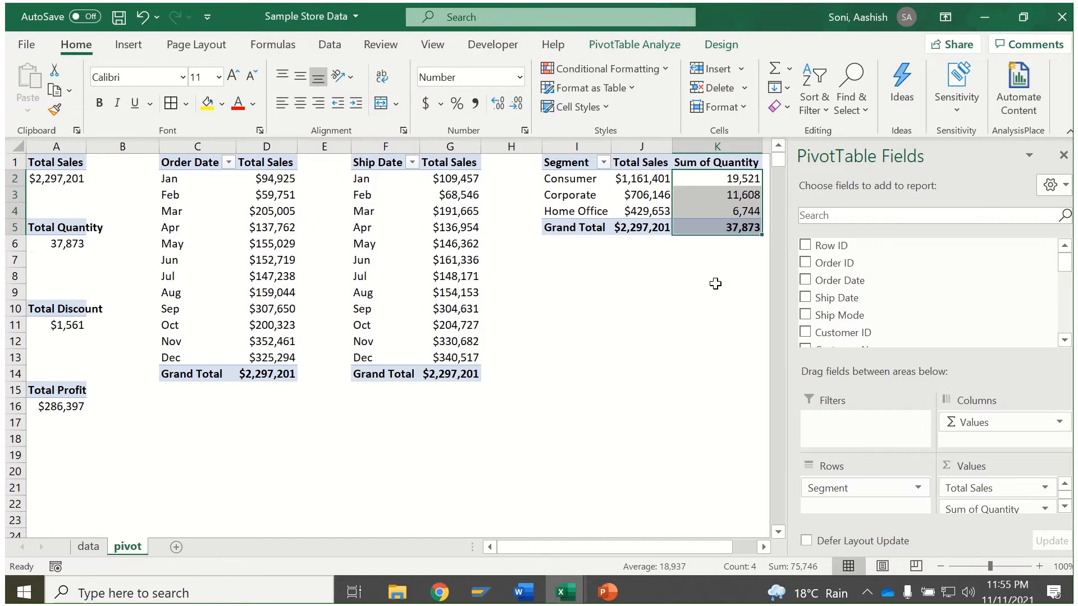
Close the PivotTable field list and rename the Sum of Quantity value field to "Quantity" in the Segment PivotTable.
{"action": "left_click", "coordinate": [1063, 155]}
{"action": "left_click", "coordinate": [713, 163]}
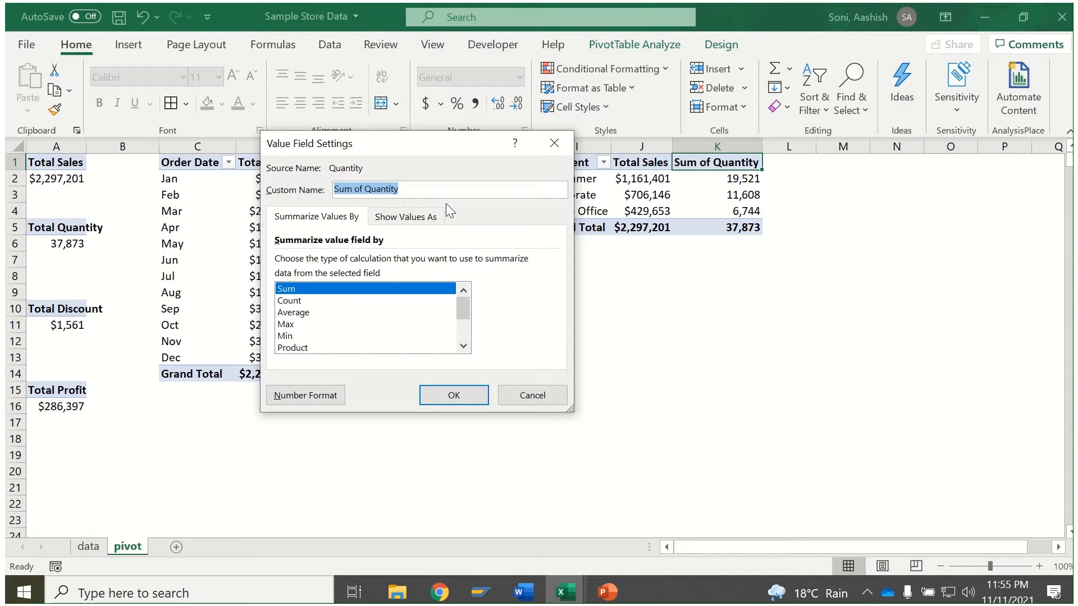
{"action": "type", "text": "Qu"}
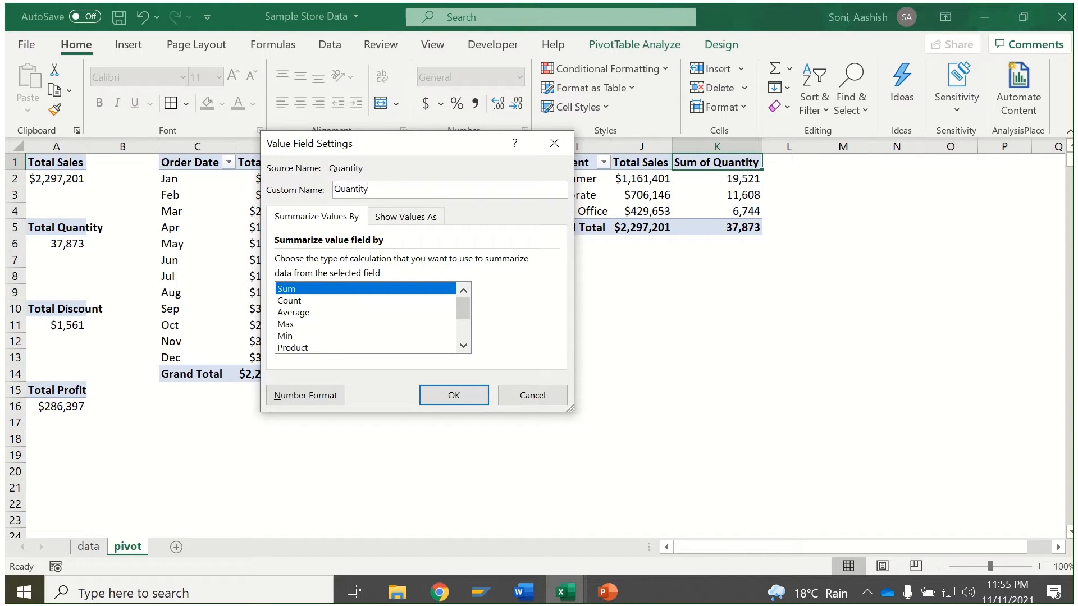
{"action": "key", "text": "Return"}
{"action": "key", "text": "Return"}
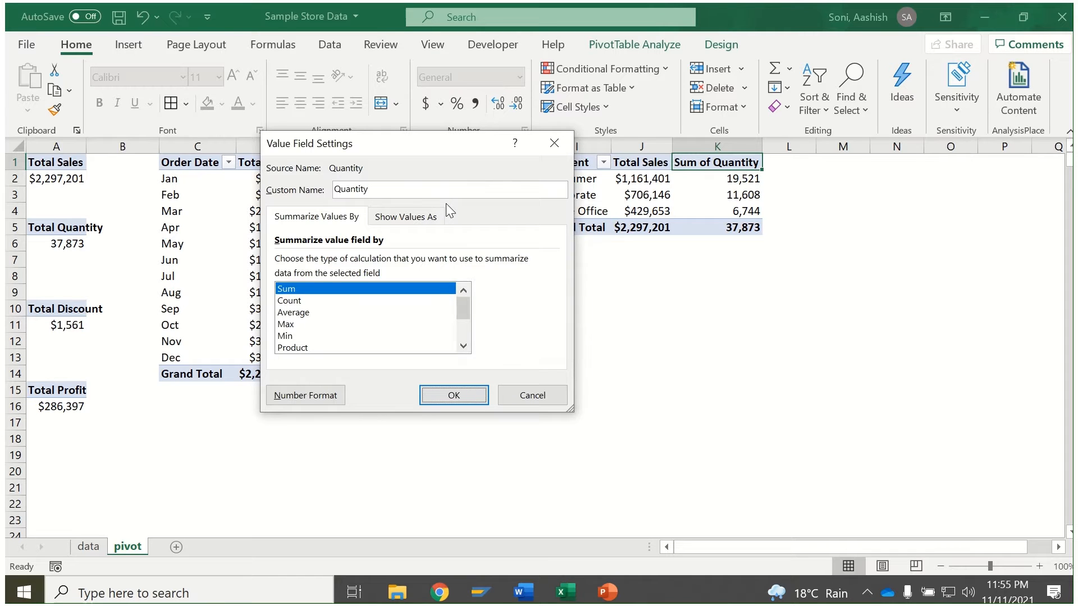
{"action": "left_click", "coordinate": [461, 186]}
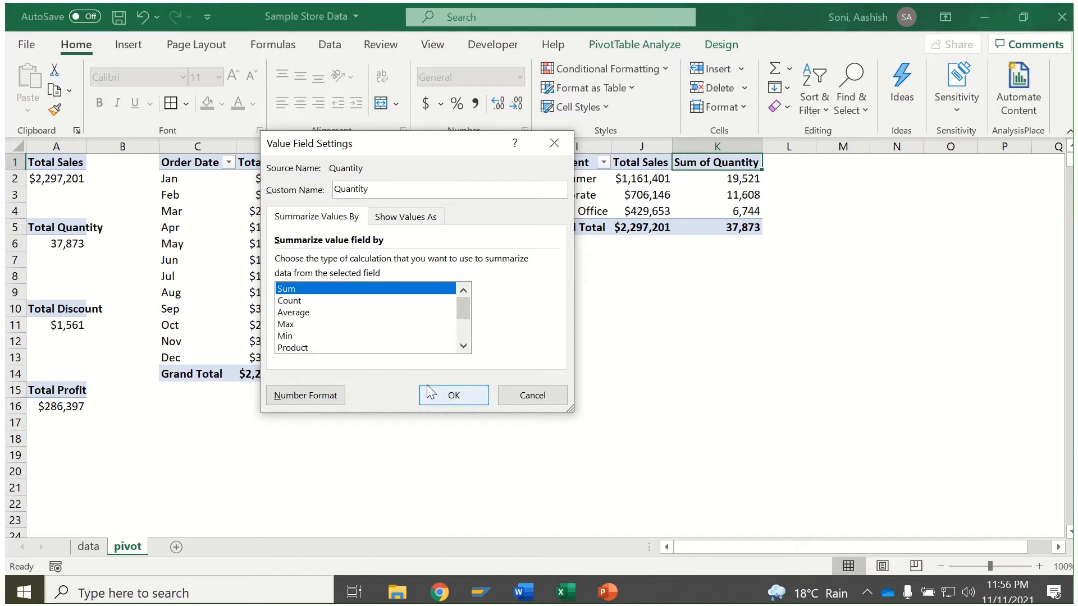
{"action": "left_click", "coordinate": [446, 396]}
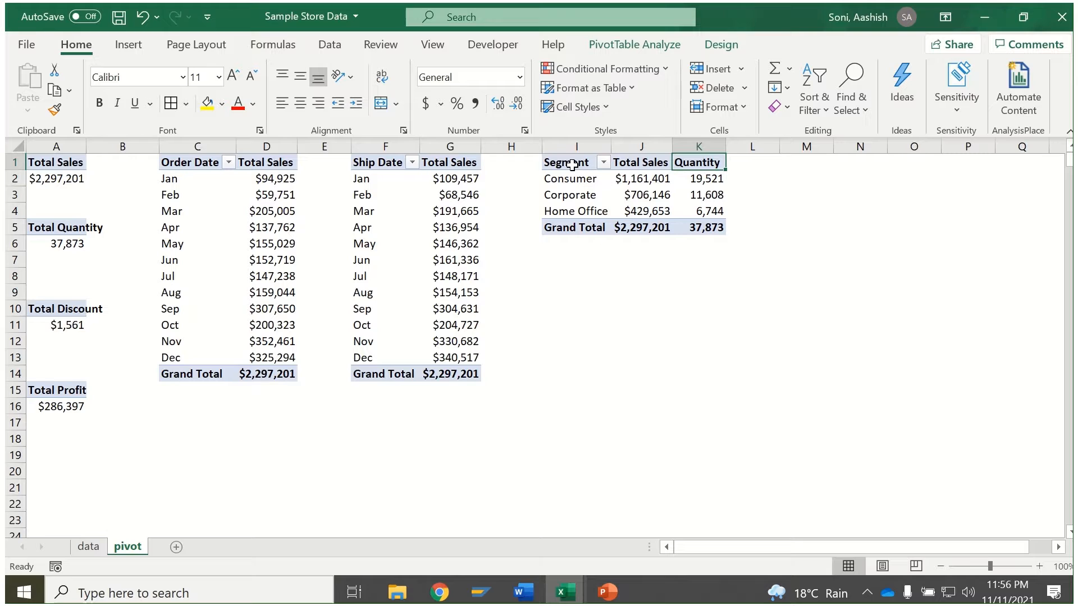
Name the Segment PivotTable at I1 "Segement".
{"action": "left_click_drag", "start_coordinate": [573, 165], "coordinate": [699, 232]}
{"action": "left_click", "coordinate": [587, 211]}
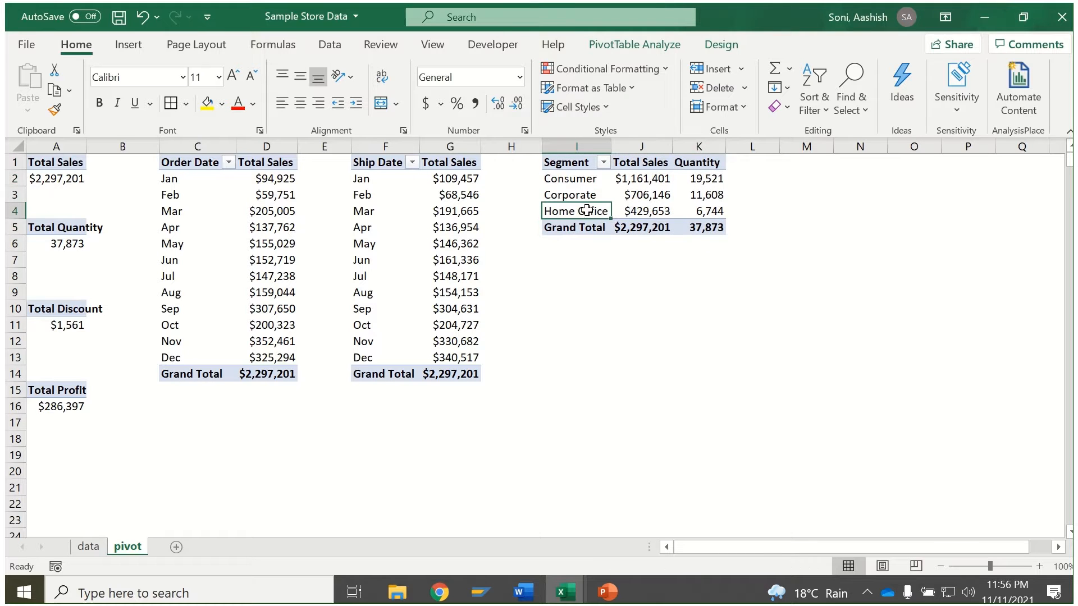
{"action": "left_click", "coordinate": [635, 44]}
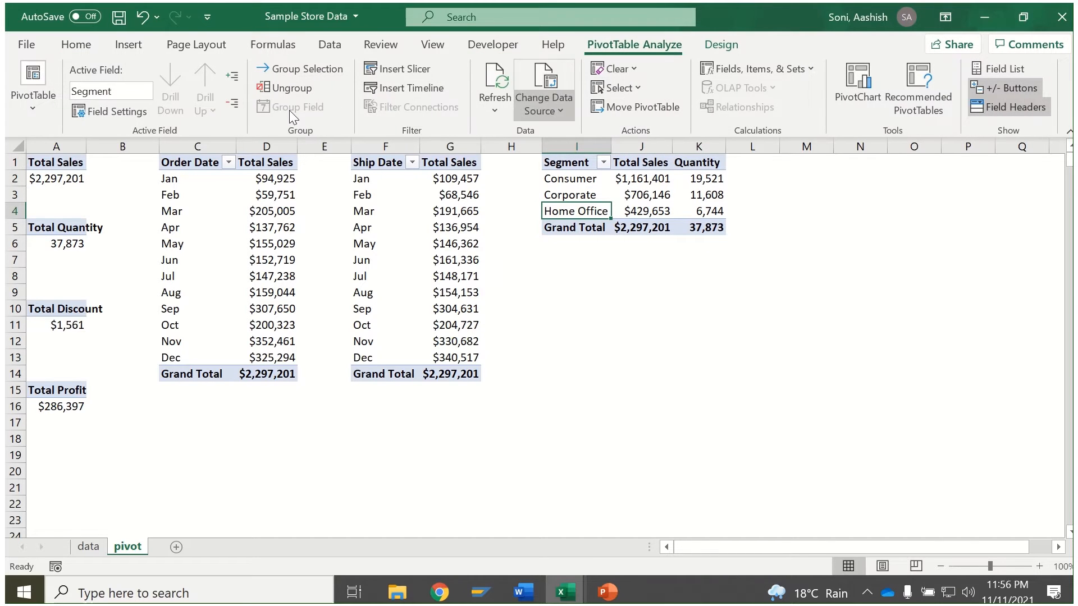
{"action": "left_click", "coordinate": [34, 101]}
{"action": "double_click", "coordinate": [60, 170]}
{"action": "type", "text": "Segement"}
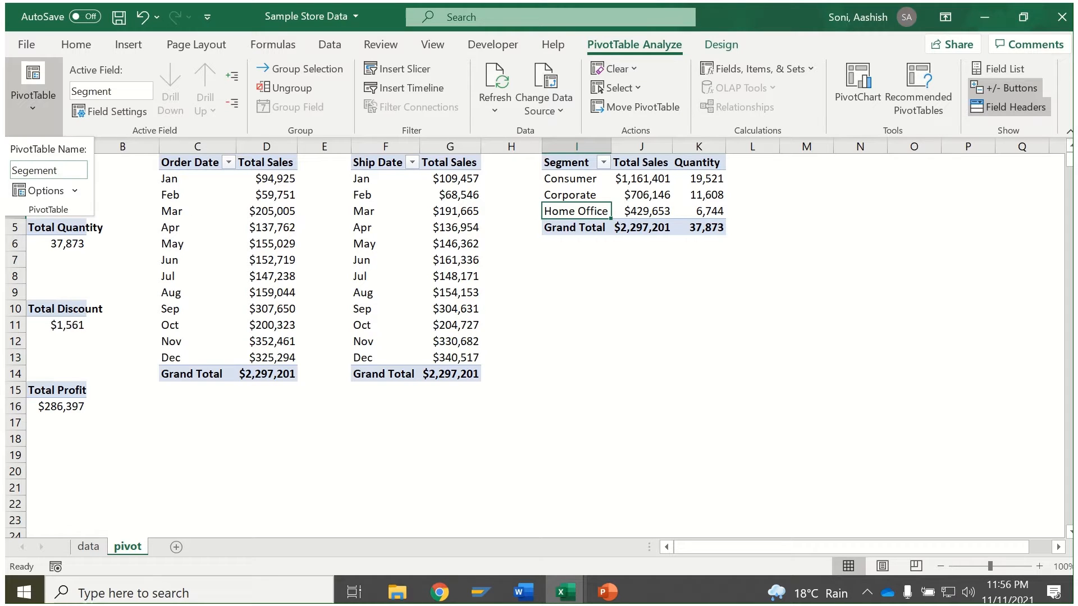
{"action": "key", "text": "Return"}
Duplicate the whole Segment PivotTable I1:K5 to cell I9.
{"action": "left_click_drag", "start_coordinate": [584, 164], "coordinate": [692, 232]}
{"action": "key", "text": "ctrl+c"}
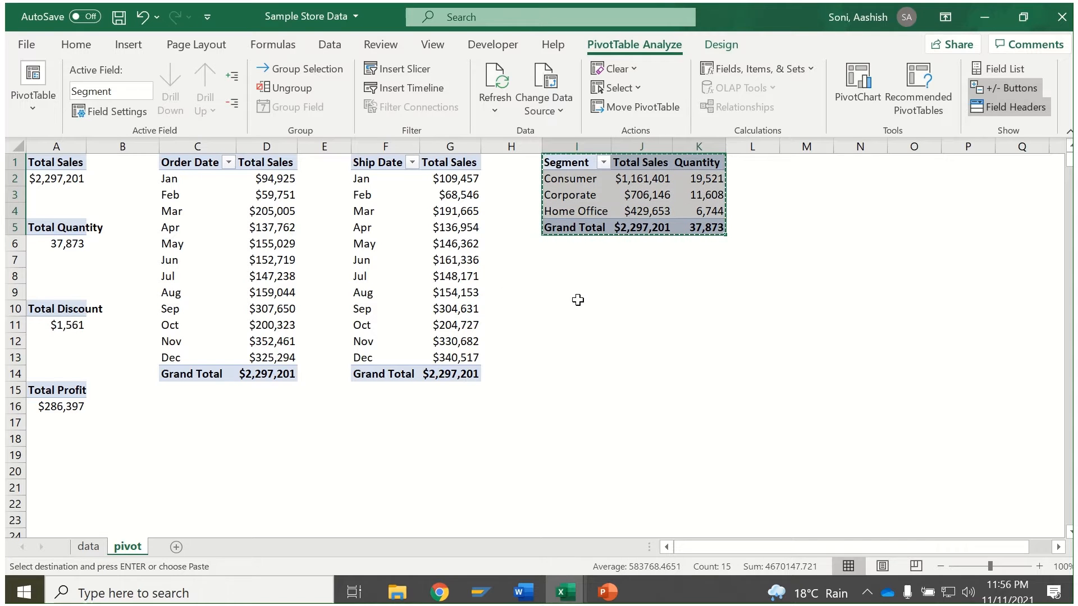
{"action": "left_click", "coordinate": [557, 294]}
{"action": "key", "text": "ctrl+v"}
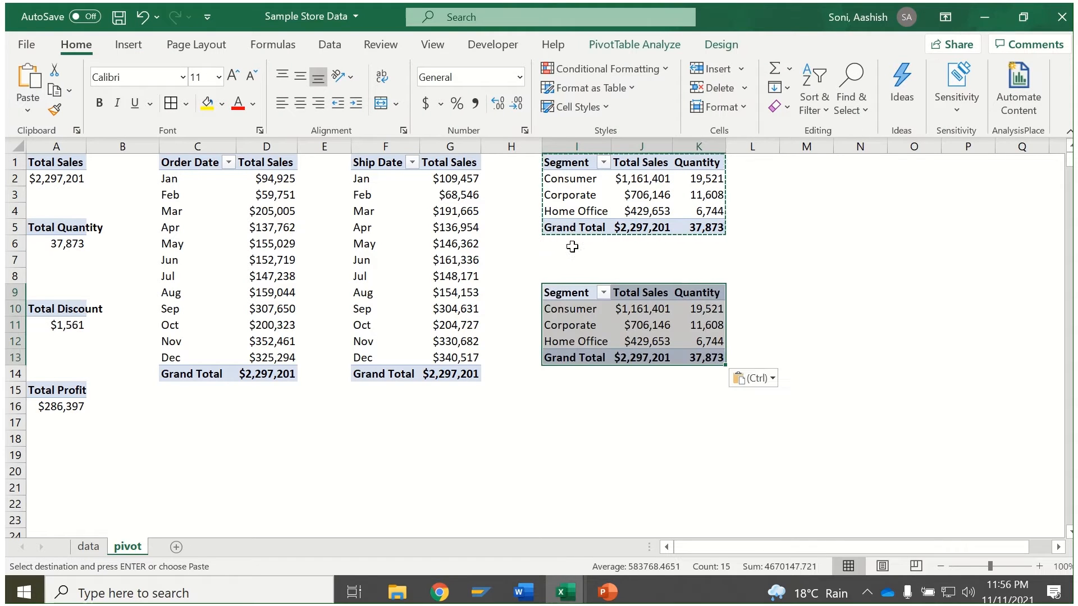
{"action": "left_click", "coordinate": [573, 210]}
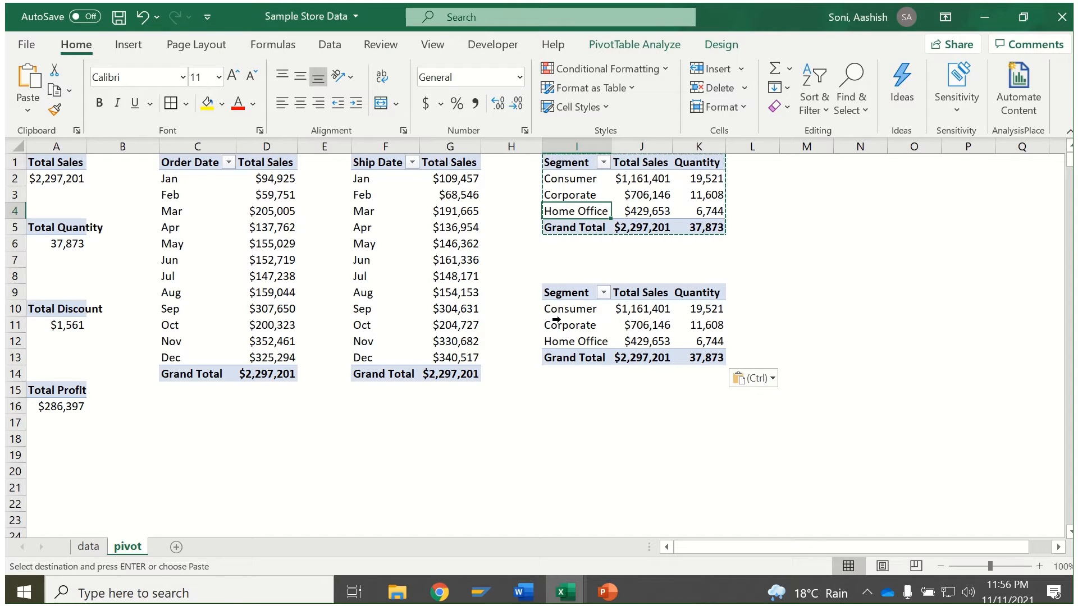
{"action": "mouse_move", "coordinate": [364, 412]}
{"action": "left_mouse_down"}
{"action": "mouse_move", "coordinate": [446, 457]}
{"action": "mouse_move", "coordinate": [449, 504]}
{"action": "left_mouse_up"}
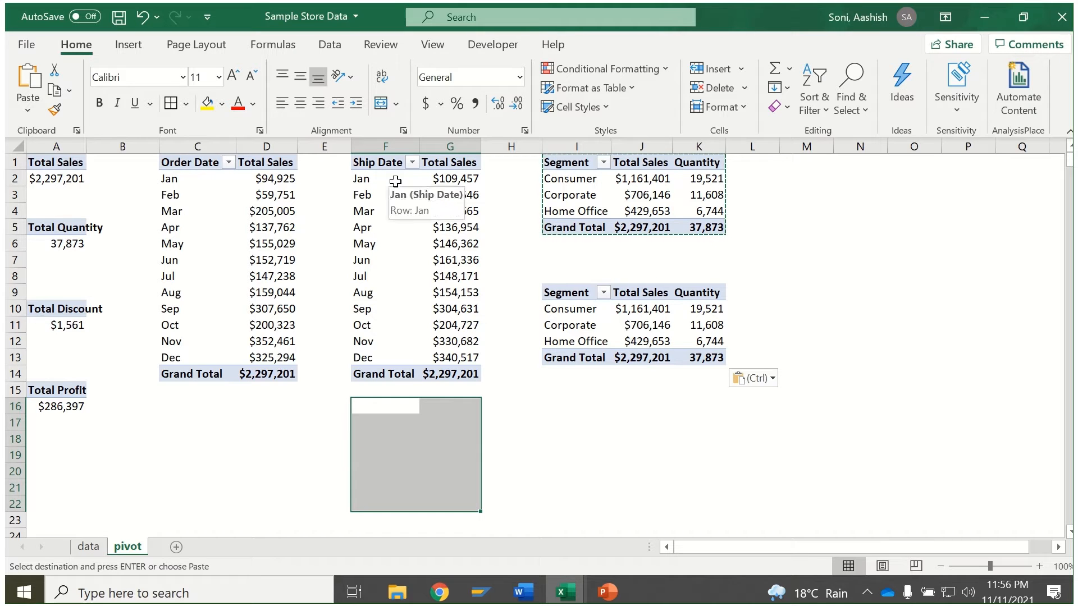
{"action": "left_click_drag", "start_coordinate": [396, 181], "coordinate": [400, 354]}
{"action": "left_click_drag", "start_coordinate": [461, 180], "coordinate": [378, 394]}
{"action": "left_click", "coordinate": [372, 438]}
{"action": "left_click", "coordinate": [224, 438]}
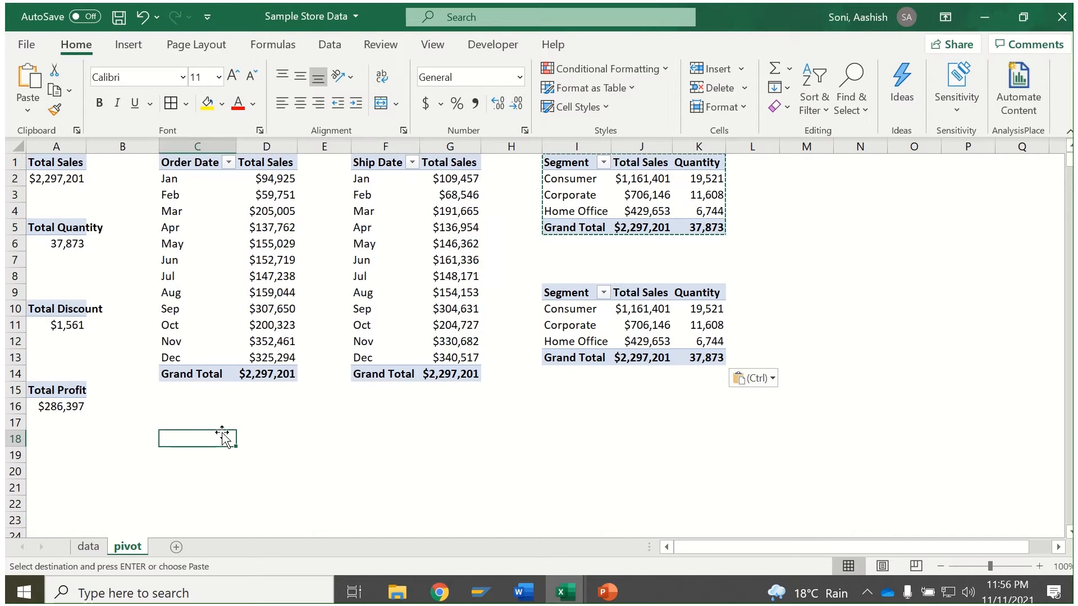
Replace Segment with Region in the rows of the PivotTable at I9.
{"action": "left_click", "coordinate": [614, 315]}
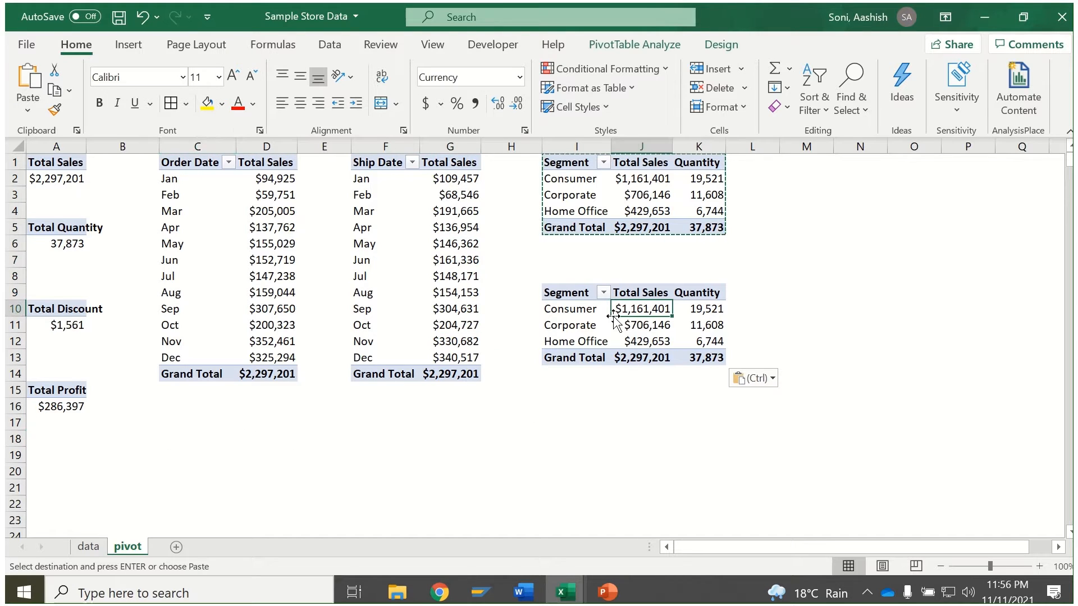
{"action": "left_click", "coordinate": [546, 329]}
{"action": "left_click", "coordinate": [570, 326]}
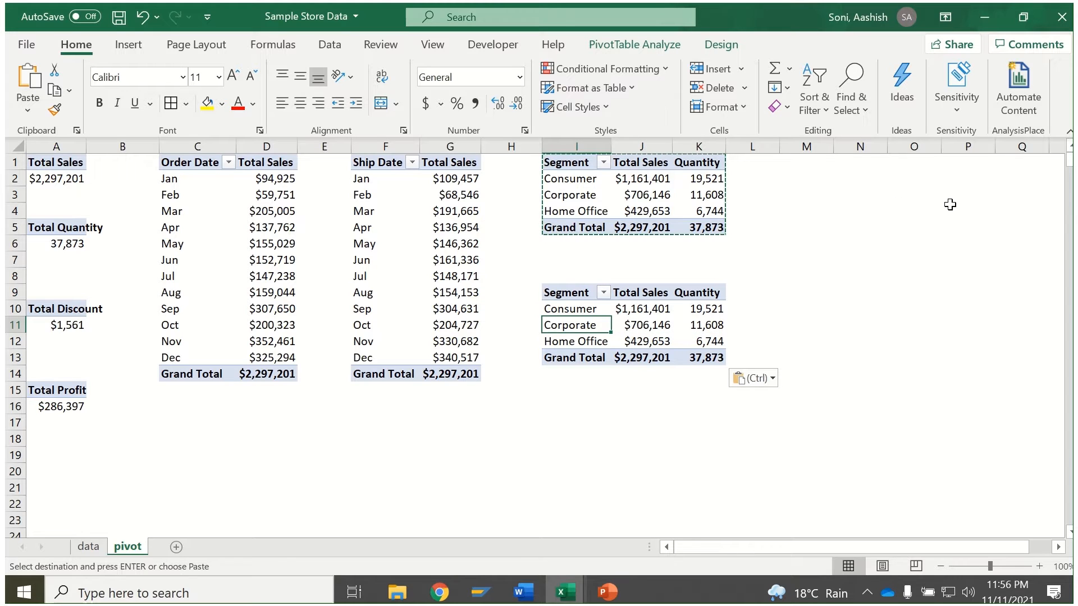
{"action": "left_click", "coordinate": [670, 47]}
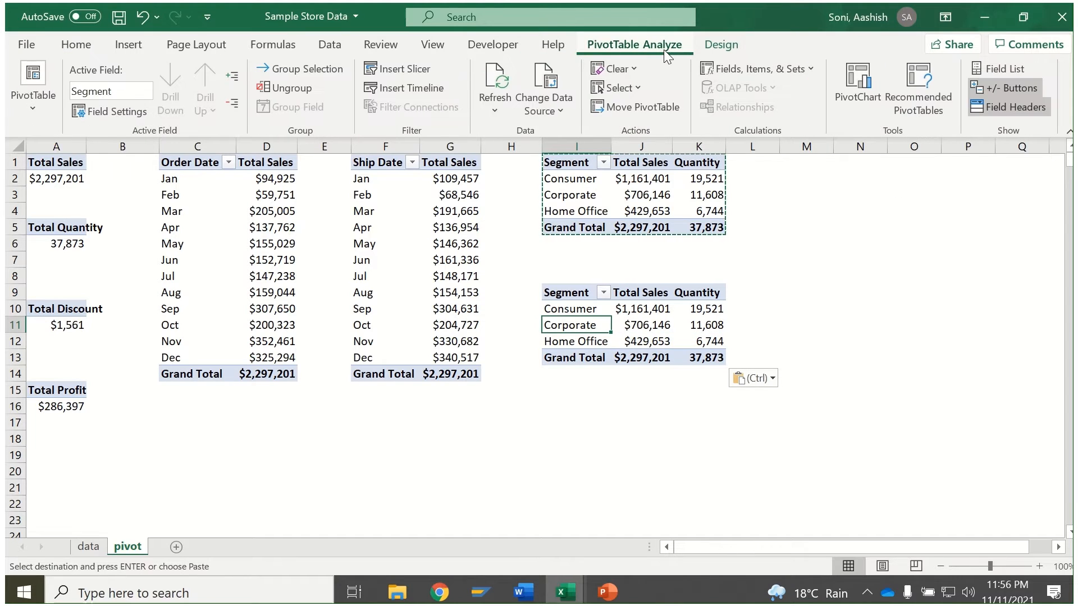
{"action": "left_click", "coordinate": [988, 68]}
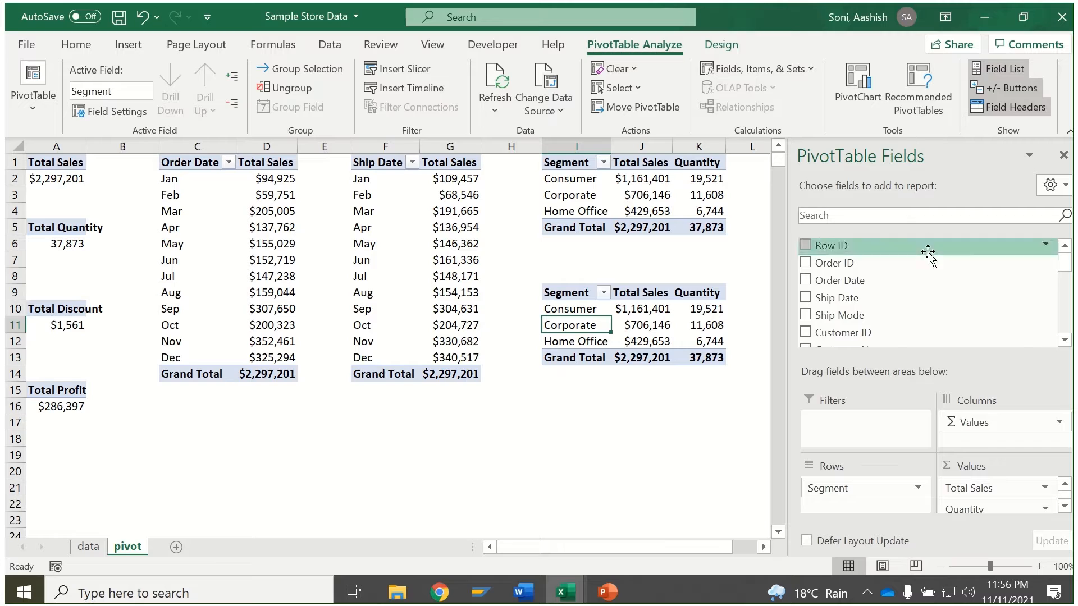
{"action": "scroll", "coordinate": [956, 300], "scroll_direction": "down", "scroll_amount": 3}
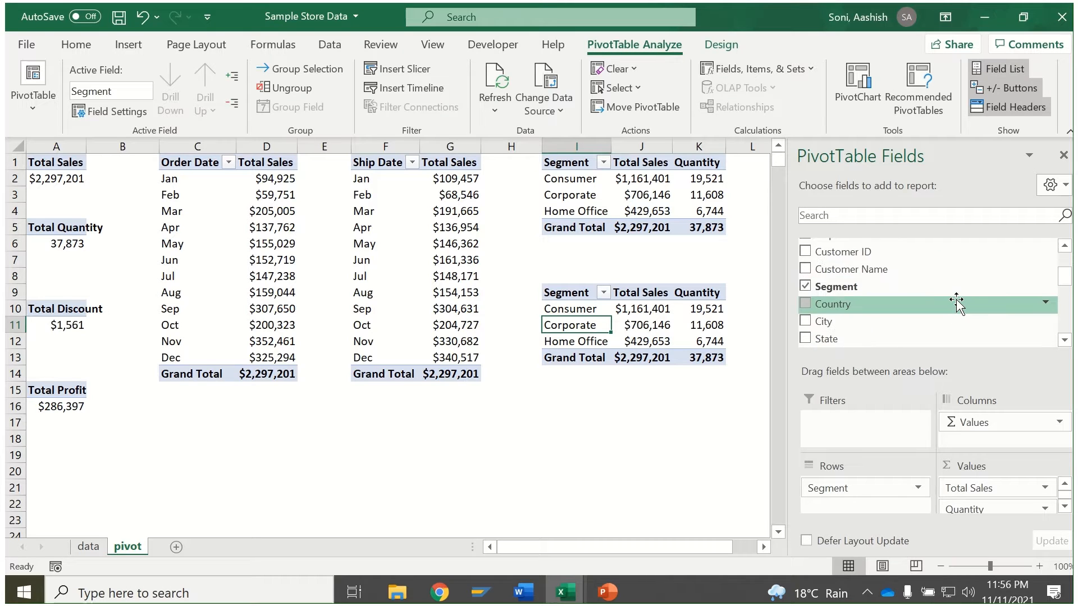
{"action": "scroll", "coordinate": [956, 302], "scroll_direction": "down", "scroll_amount": 1}
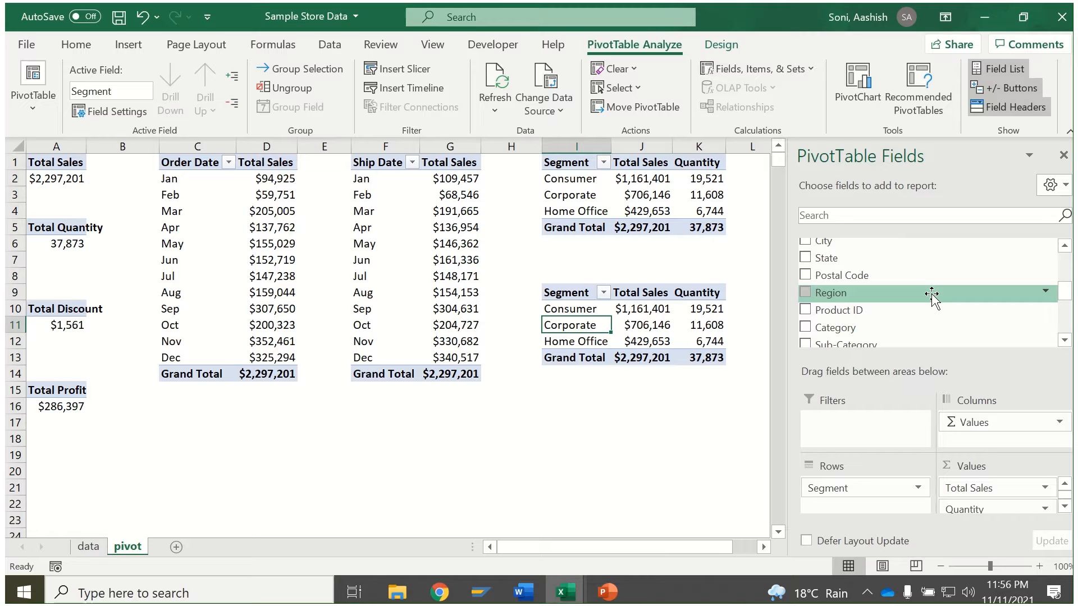
{"action": "left_click_drag", "start_coordinate": [931, 294], "coordinate": [486, 405]}
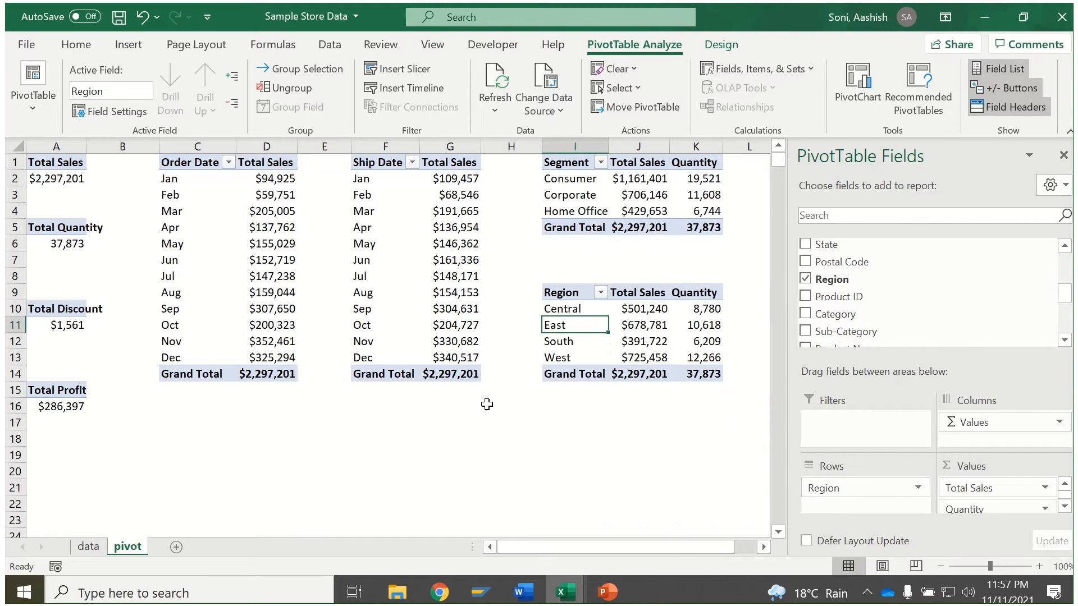
Duplicate the whole Region PivotTable I9:K14 to cell I17.
{"action": "left_click", "coordinate": [652, 309]}
{"action": "left_click", "coordinate": [688, 310]}
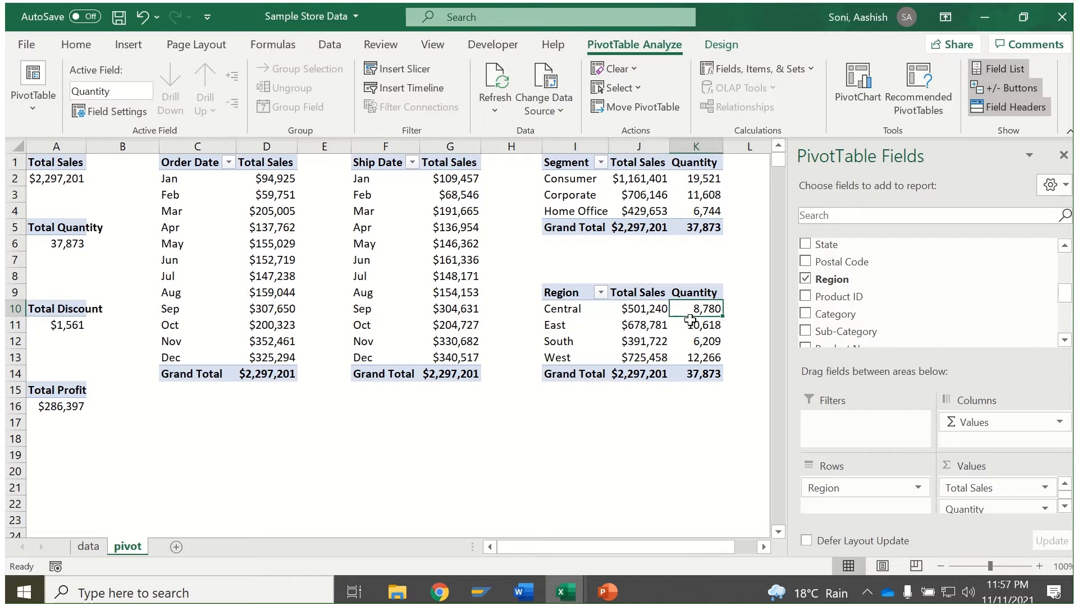
{"action": "left_click_drag", "start_coordinate": [567, 294], "coordinate": [701, 373]}
{"action": "key", "text": "ctrl+c"}
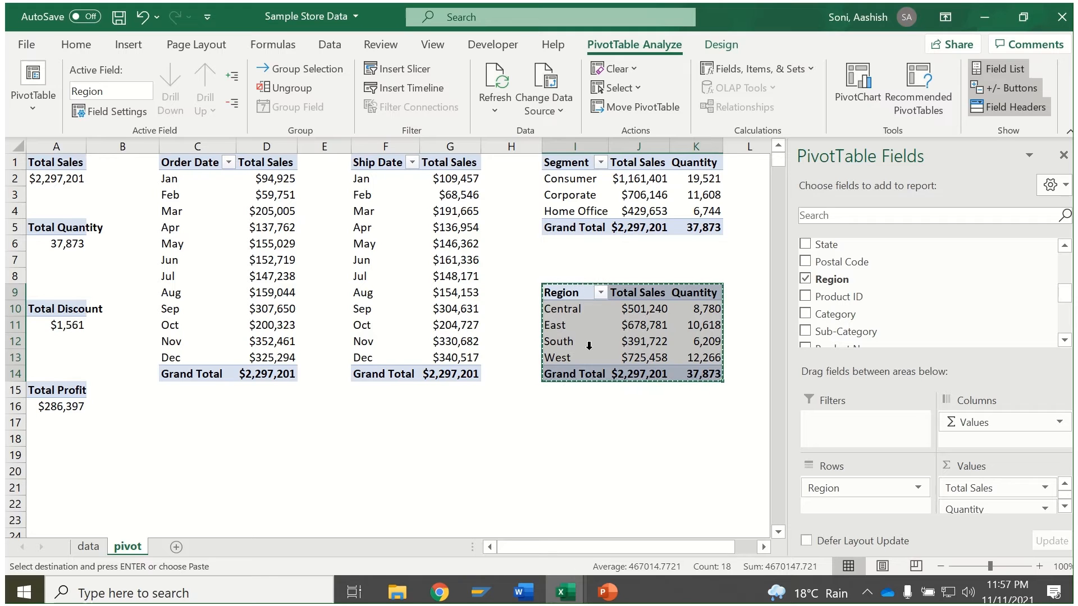
{"action": "left_click", "coordinate": [555, 423]}
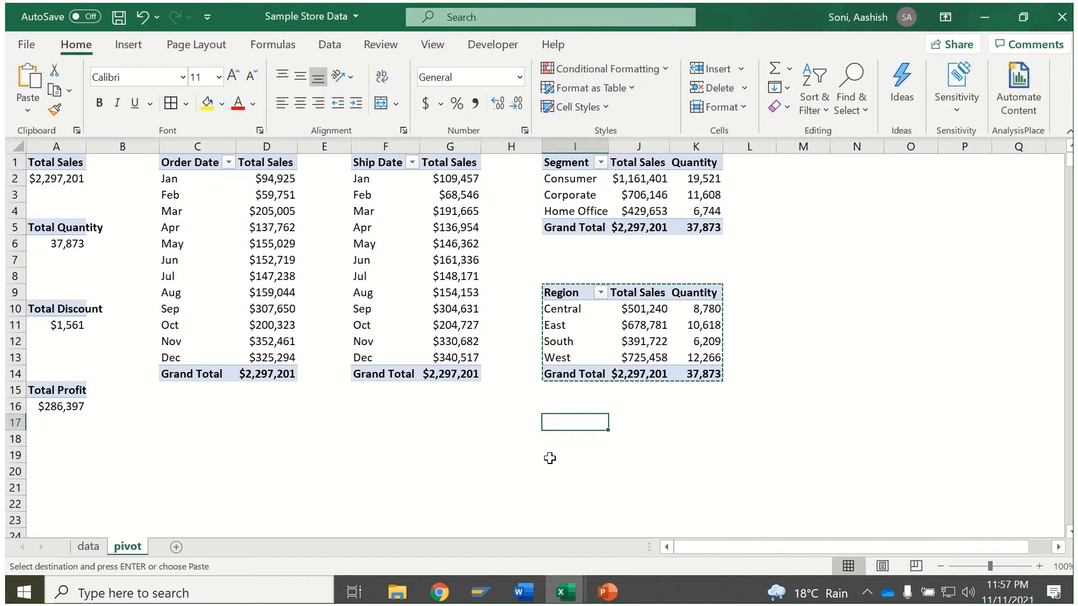
{"action": "key", "text": "ctrl+v"}
{"action": "left_click", "coordinate": [565, 424]}
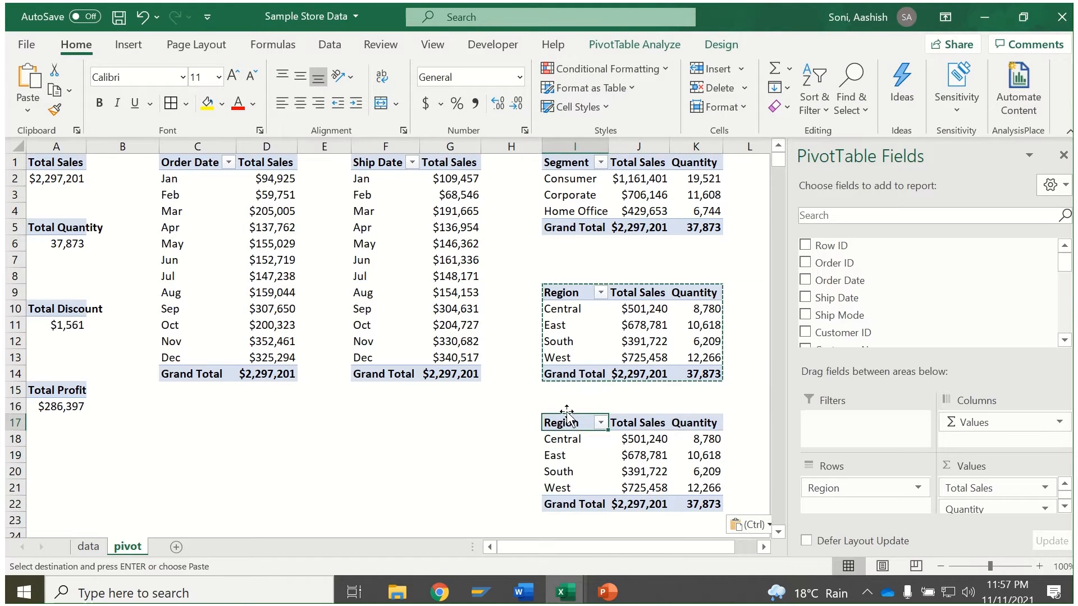
Replace Region with State in the rows of the PivotTable at I17 and close the field list.
{"action": "scroll", "coordinate": [921, 300], "scroll_direction": "down", "scroll_amount": 3}
{"action": "scroll", "coordinate": [921, 300], "scroll_direction": "up", "scroll_amount": 1}
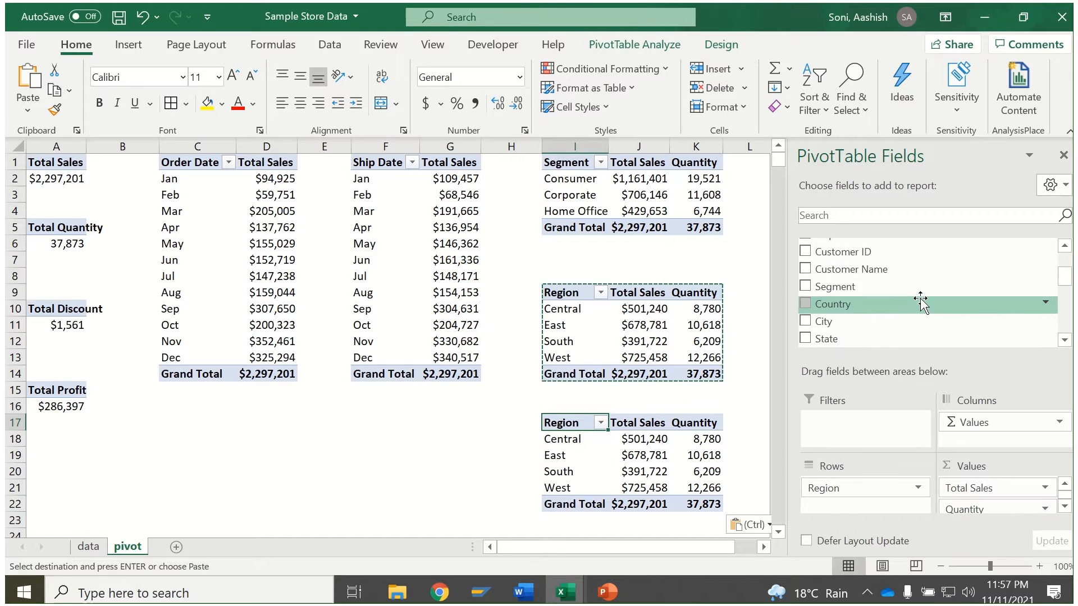
{"action": "scroll", "coordinate": [921, 301], "scroll_direction": "down", "scroll_amount": 1}
{"action": "left_click_drag", "start_coordinate": [920, 299], "coordinate": [549, 458]}
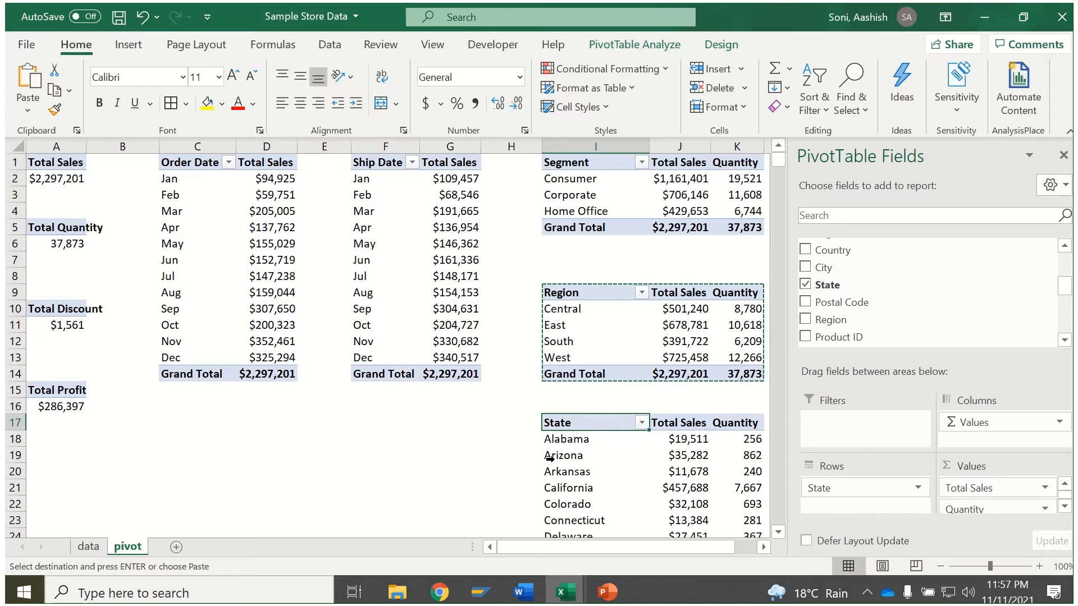
{"action": "scroll", "coordinate": [610, 445], "scroll_direction": "down", "scroll_amount": 17}
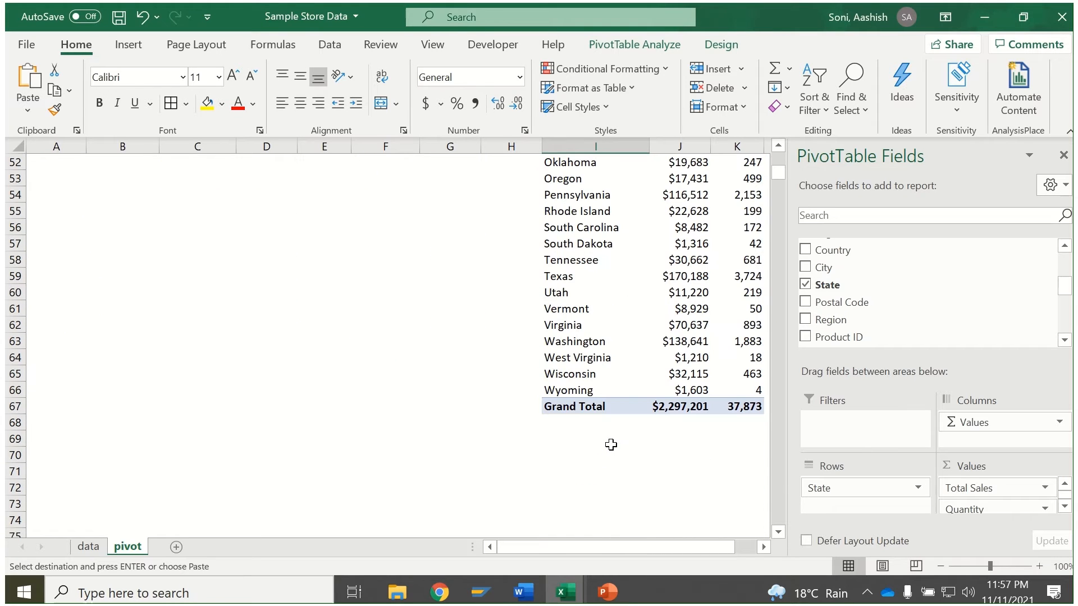
{"action": "scroll", "coordinate": [611, 445], "scroll_direction": "up", "scroll_amount": 4}
{"action": "scroll", "coordinate": [610, 445], "scroll_direction": "up", "scroll_amount": 12}
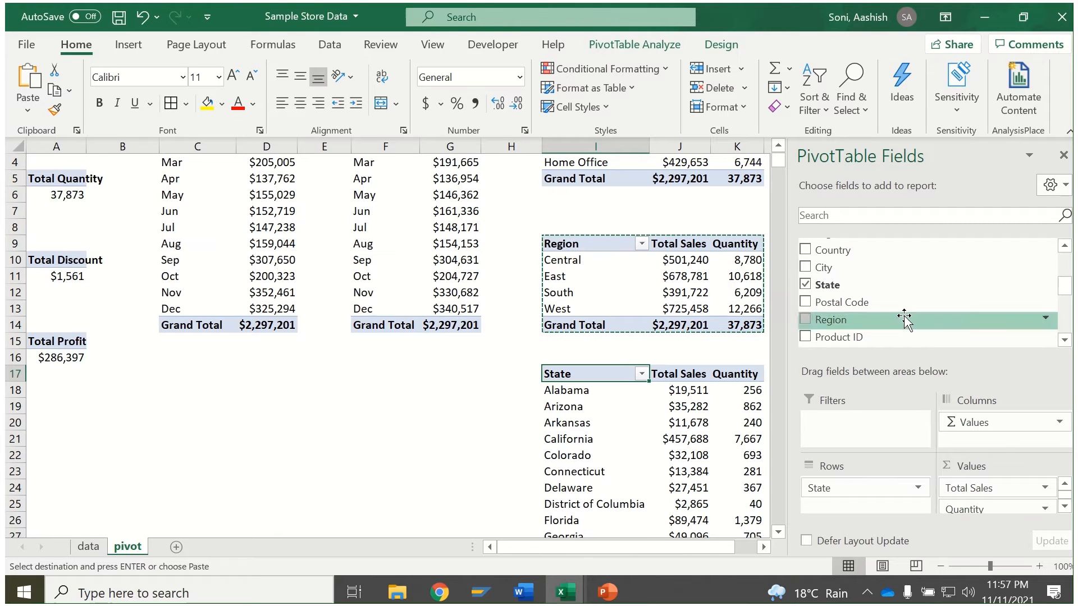
{"action": "left_click", "coordinate": [1063, 155]}
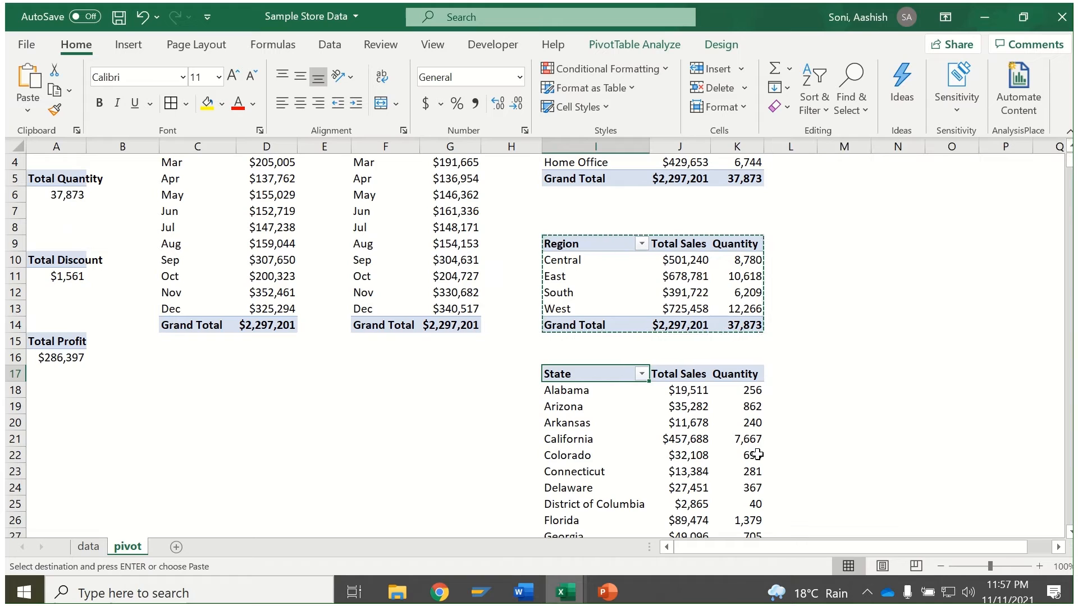
Filter the State PivotTable to the top 10 items by Total Sales.
{"action": "left_click", "coordinate": [641, 374]}
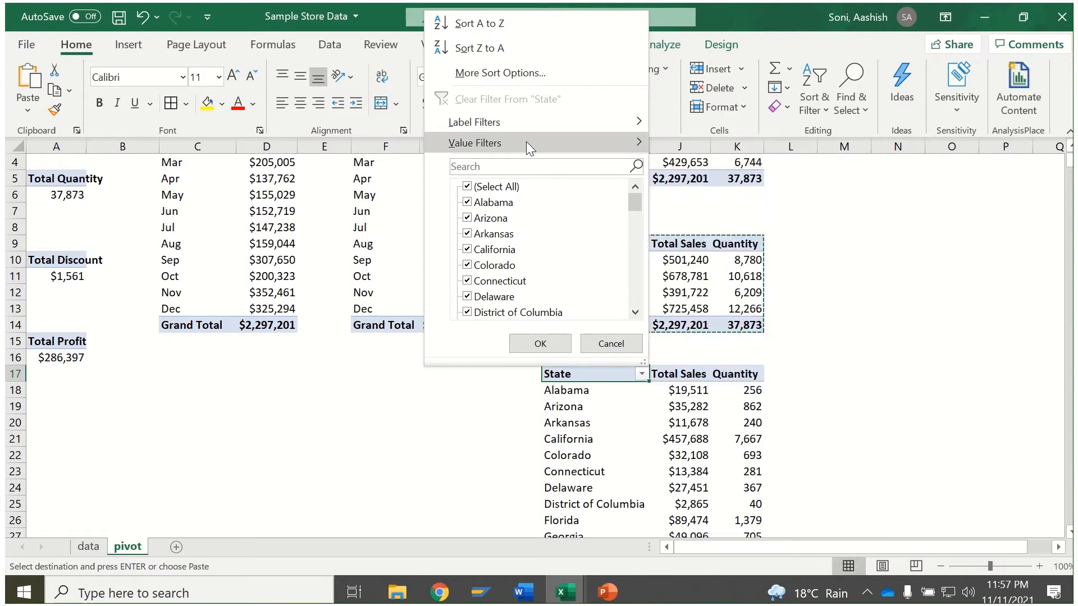
{"action": "mouse_move", "coordinate": [527, 143]}
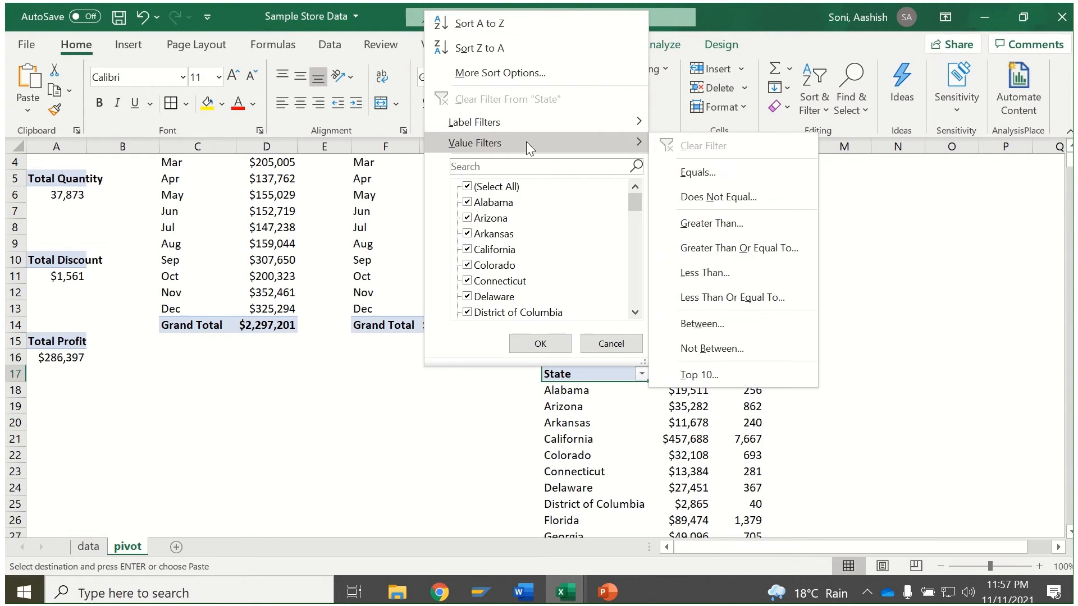
{"action": "left_click", "coordinate": [741, 380]}
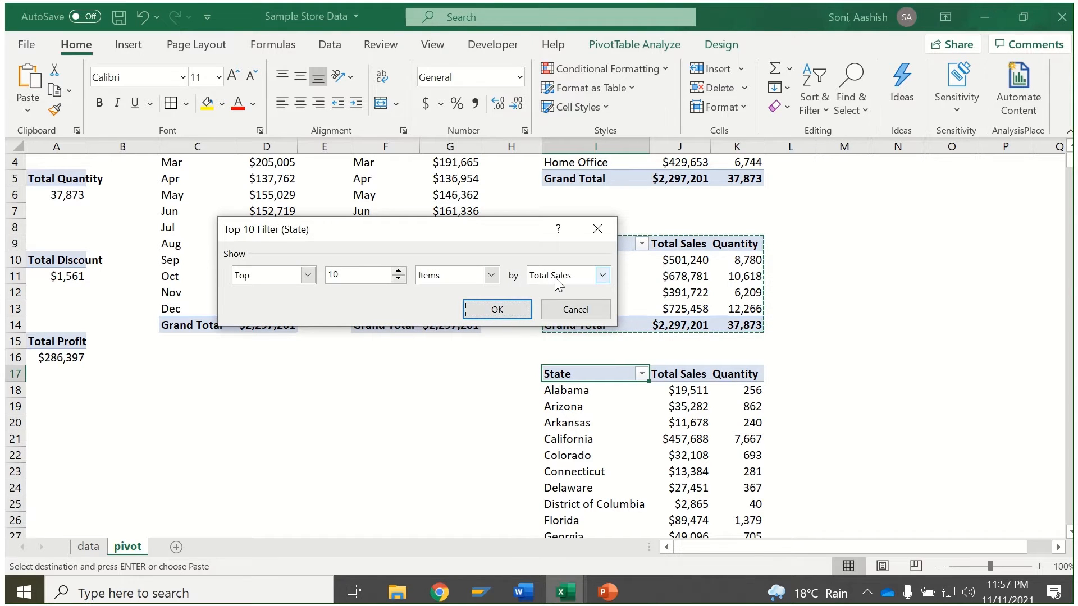
{"action": "left_click", "coordinate": [516, 309]}
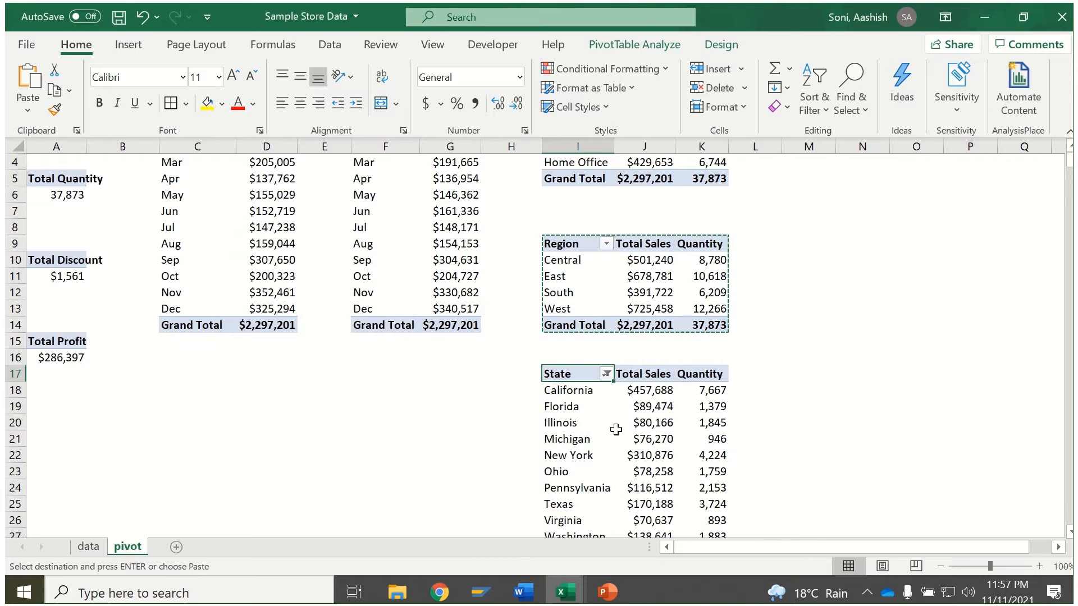
{"action": "scroll", "coordinate": [549, 361], "scroll_direction": "down", "scroll_amount": 1}
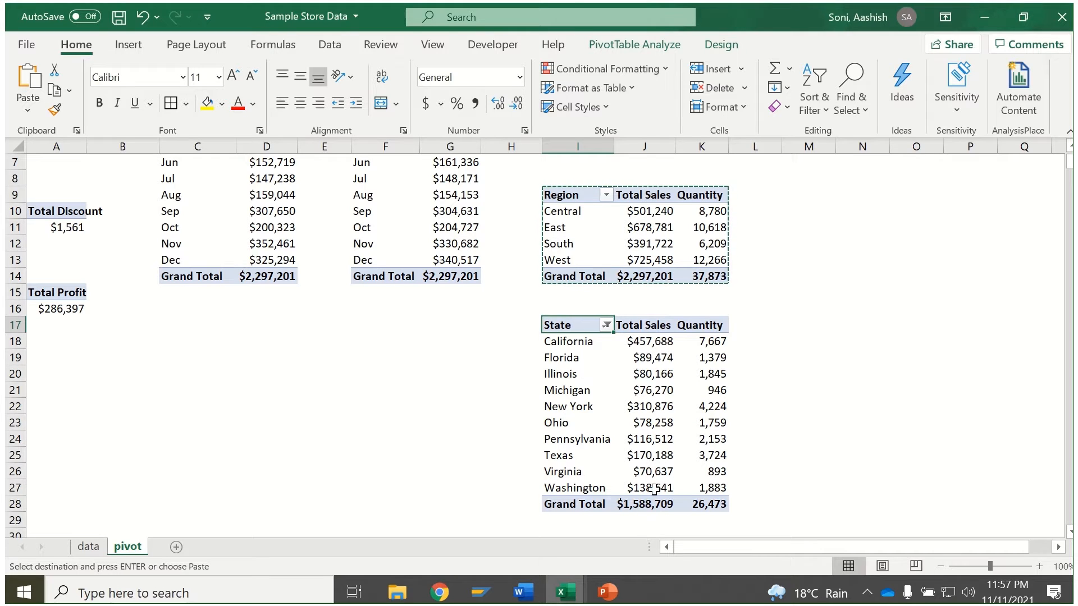
Sort the states in the State PivotTable in descending order by Total Sales.
{"action": "left_click", "coordinate": [606, 325]}
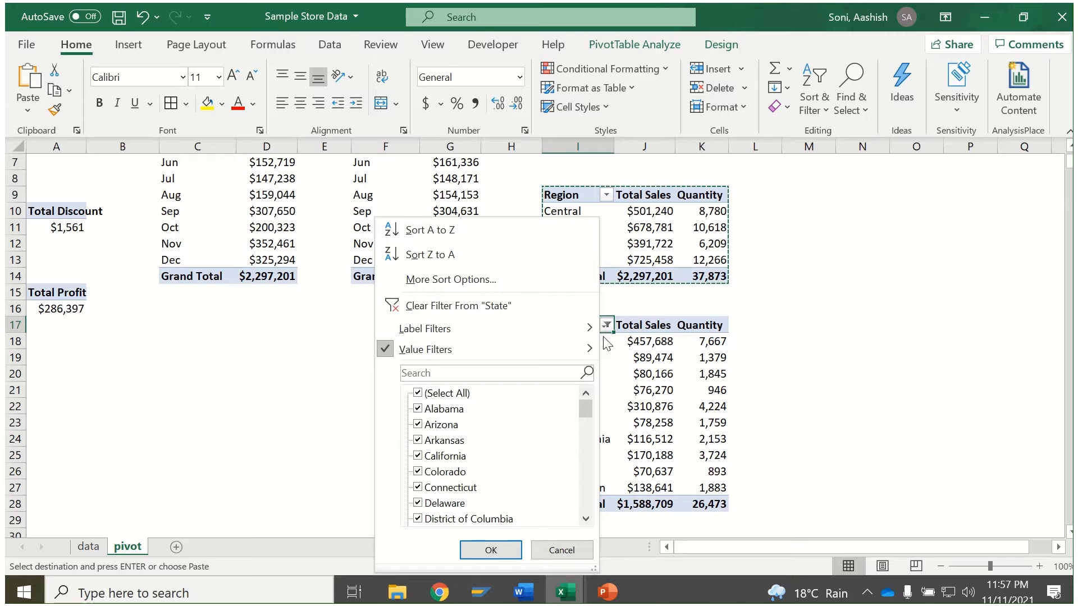
{"action": "left_click", "coordinate": [457, 282]}
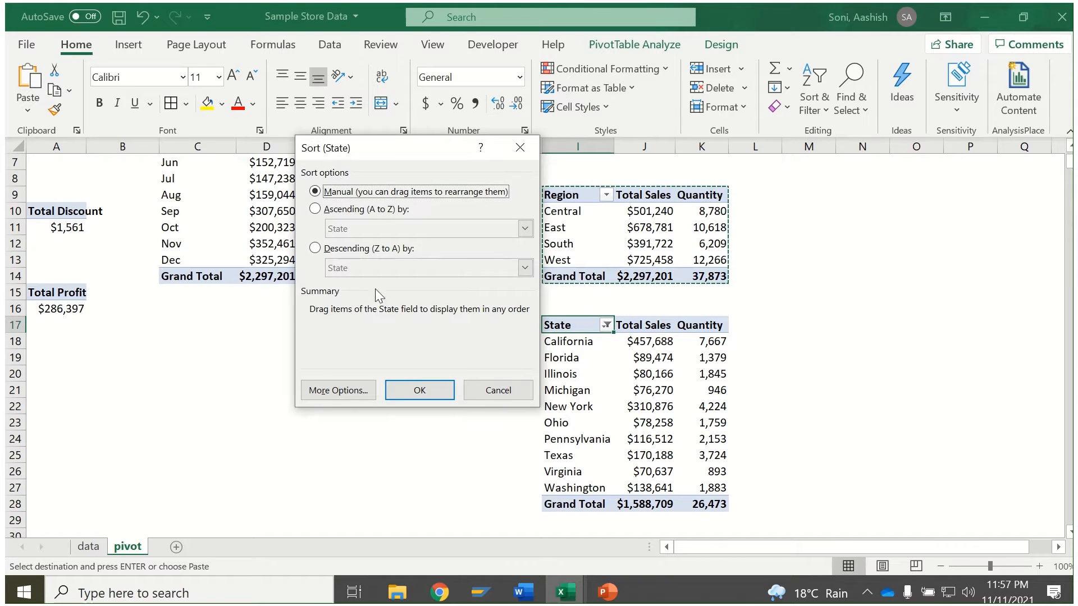
{"action": "left_click", "coordinate": [315, 248]}
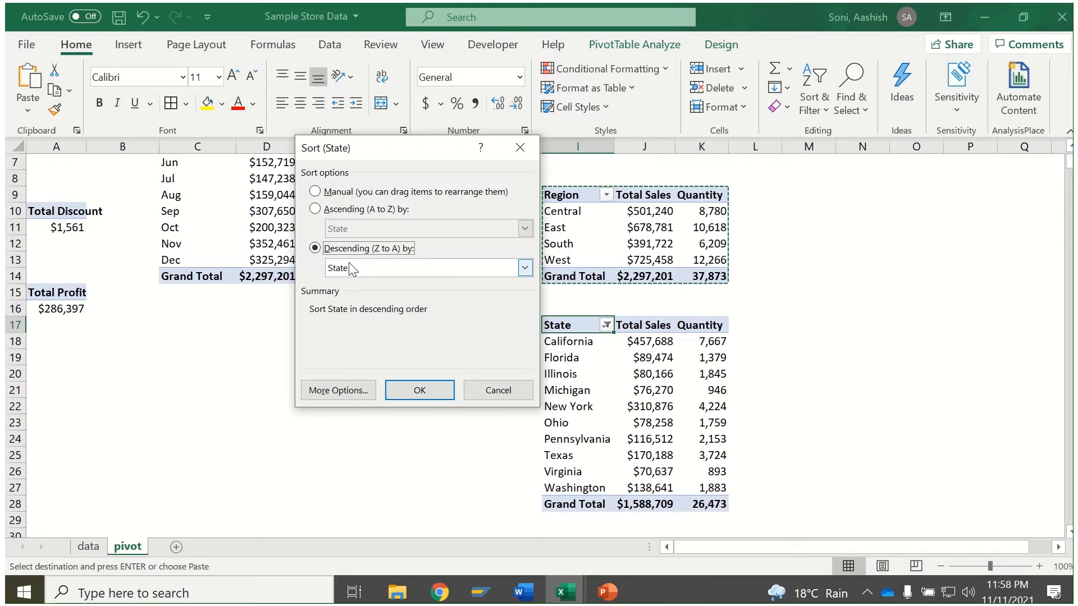
{"action": "left_click", "coordinate": [525, 268]}
{"action": "left_click", "coordinate": [366, 298]}
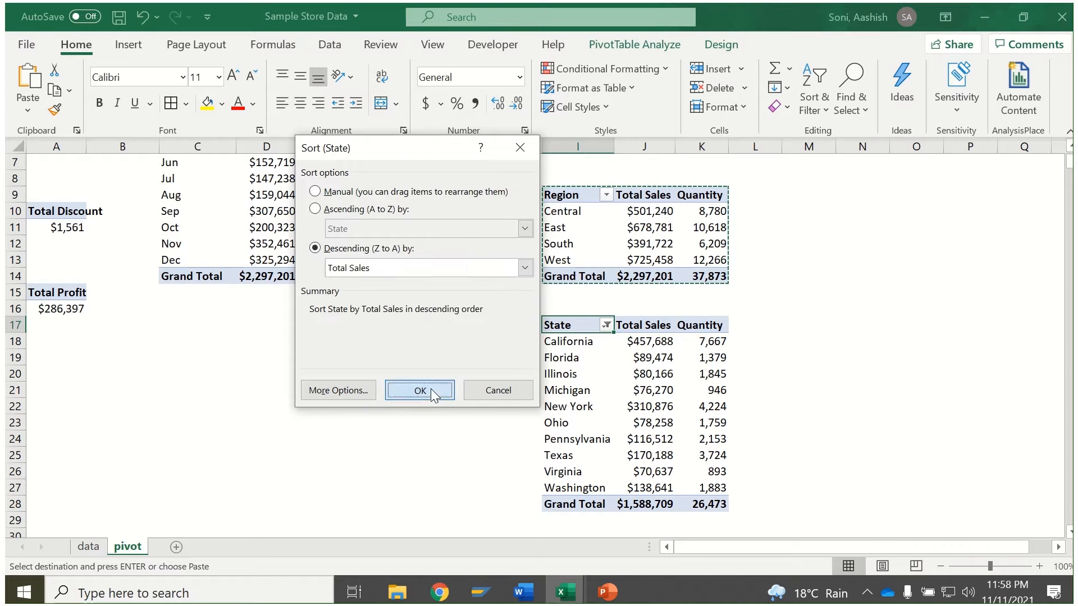
{"action": "left_click", "coordinate": [430, 389]}
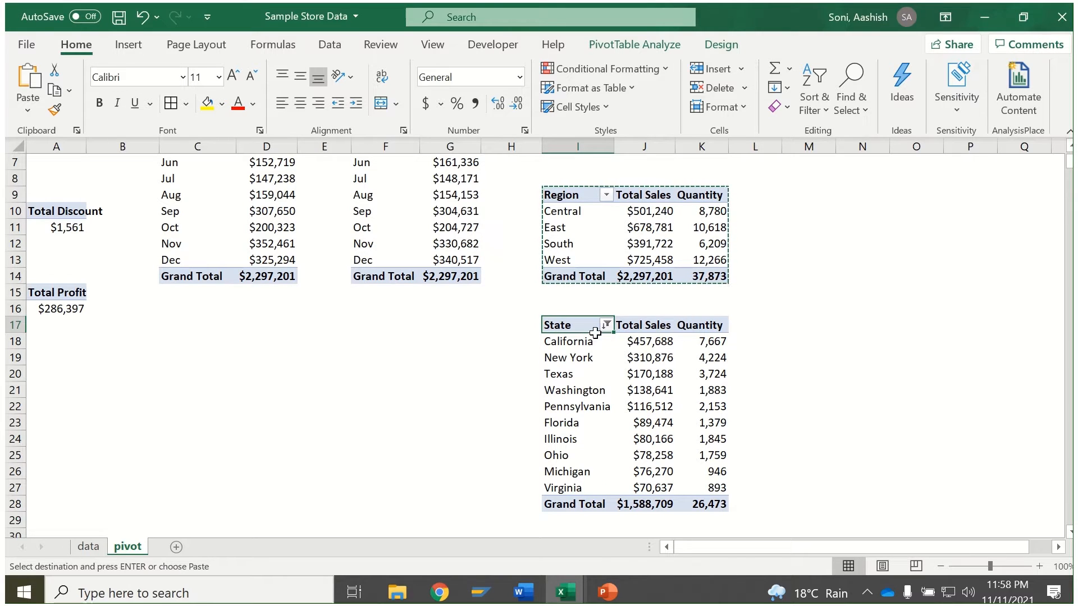
{"action": "left_click_drag", "start_coordinate": [584, 328], "coordinate": [697, 496]}
{"action": "left_click", "coordinate": [594, 414]}
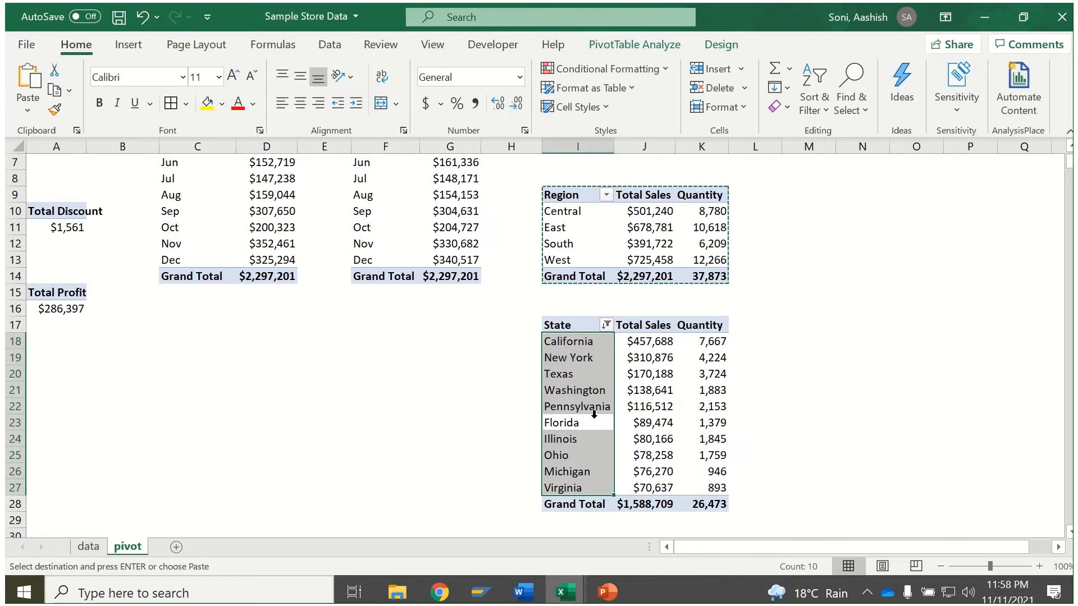
{"action": "left_click_drag", "start_coordinate": [577, 323], "coordinate": [712, 496]}
{"action": "left_click", "coordinate": [651, 423]}
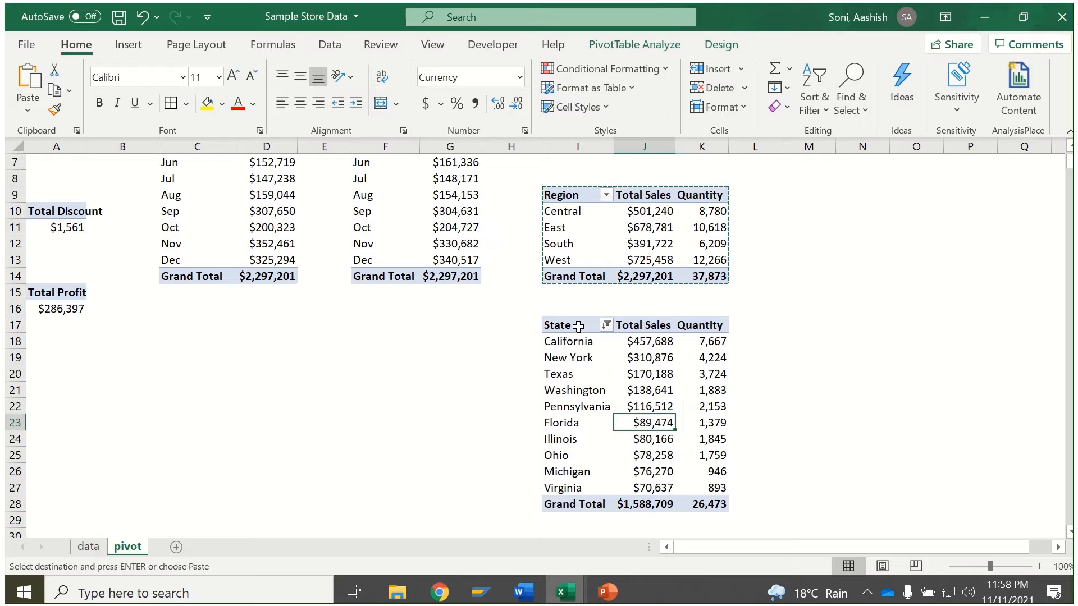
{"action": "left_click_drag", "start_coordinate": [572, 328], "coordinate": [696, 501]}
{"action": "key", "text": "ctrl+c"}
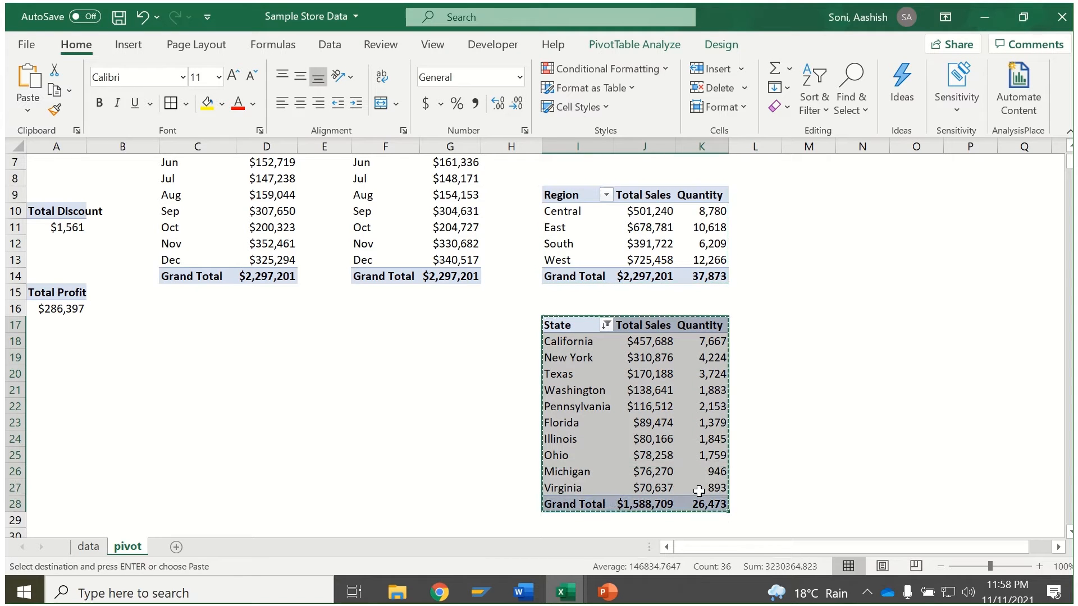
Duplicate the whole Region PivotTable I9:K14 to cell M7.
{"action": "left_click", "coordinate": [573, 193]}
{"action": "left_click_drag", "start_coordinate": [574, 202], "coordinate": [703, 275]}
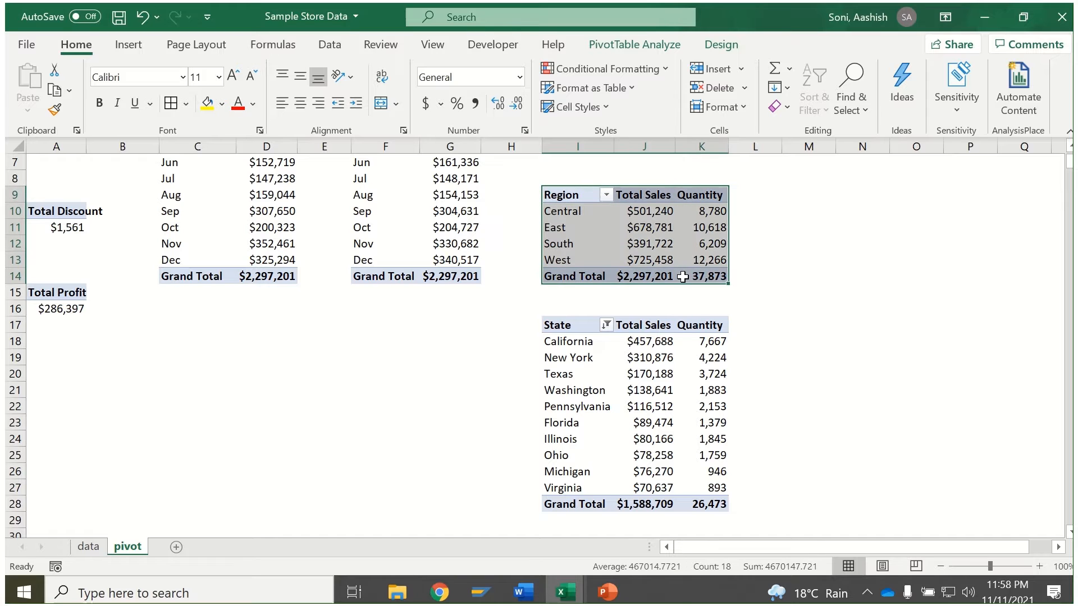
{"action": "key", "text": "ctrl+c"}
{"action": "left_click", "coordinate": [809, 163]}
{"action": "key", "text": "ctrl+v"}
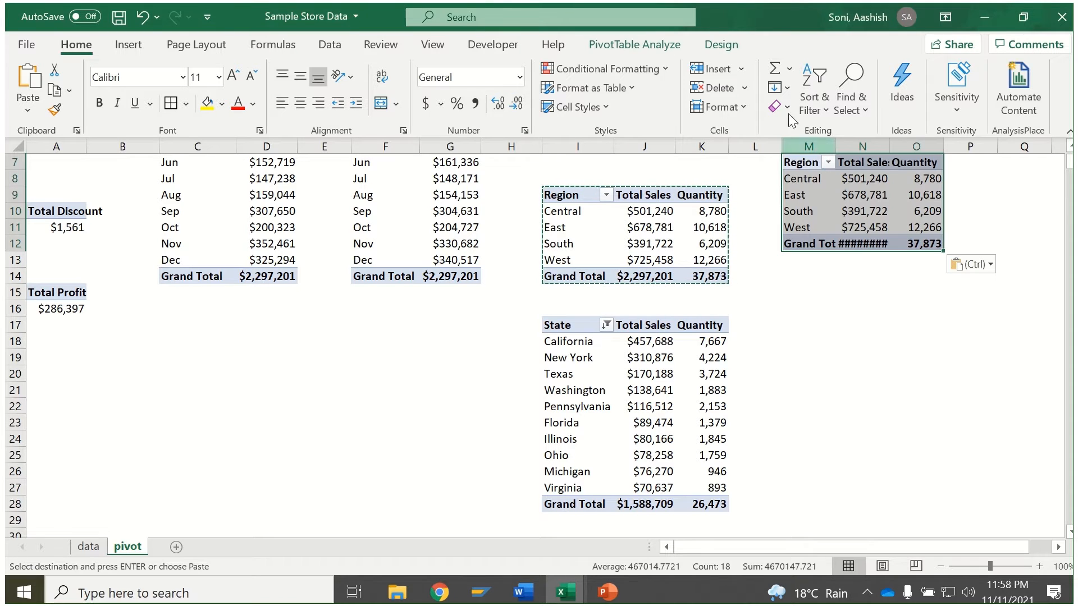
Replace Region with Ship Mode in the rows of the PivotTable at M7 and close the field list.
{"action": "left_click", "coordinate": [681, 48]}
{"action": "left_click", "coordinate": [997, 68]}
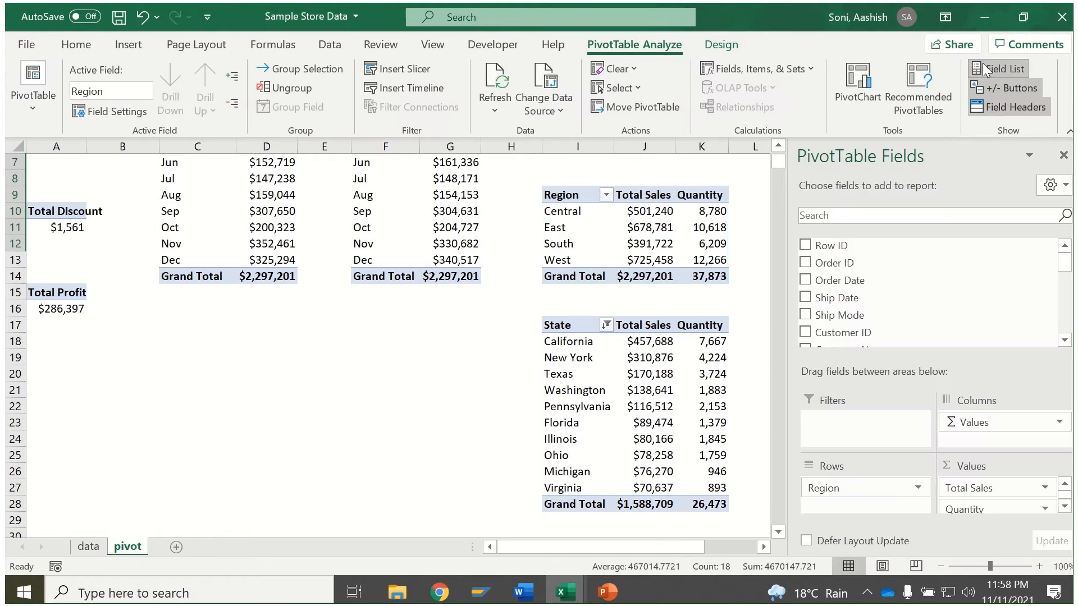
{"action": "scroll", "coordinate": [962, 293], "scroll_direction": "down", "scroll_amount": 3}
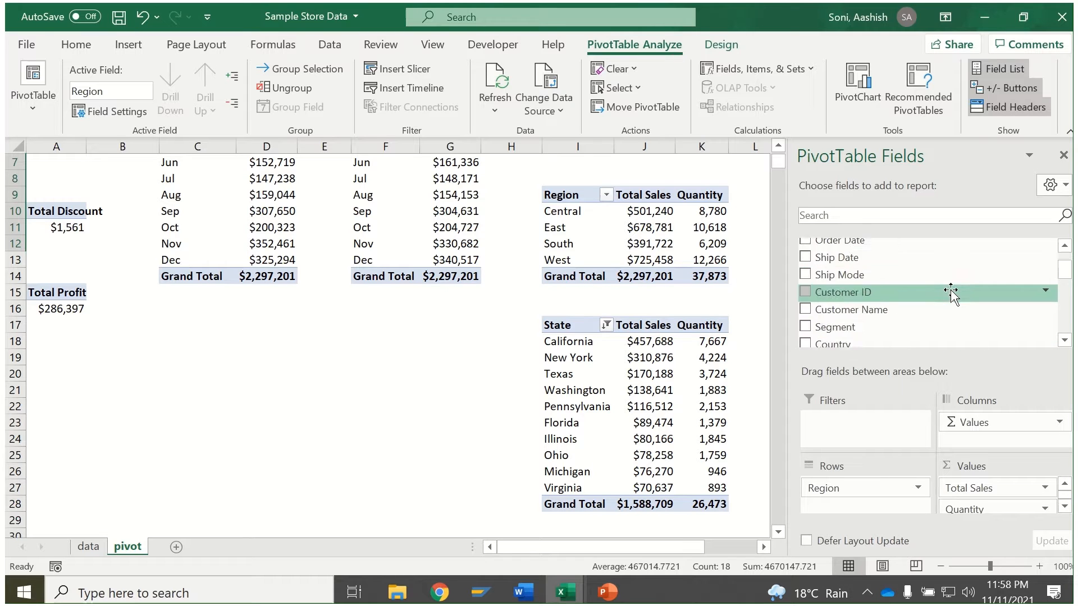
{"action": "scroll", "coordinate": [950, 290], "scroll_direction": "down", "scroll_amount": 2}
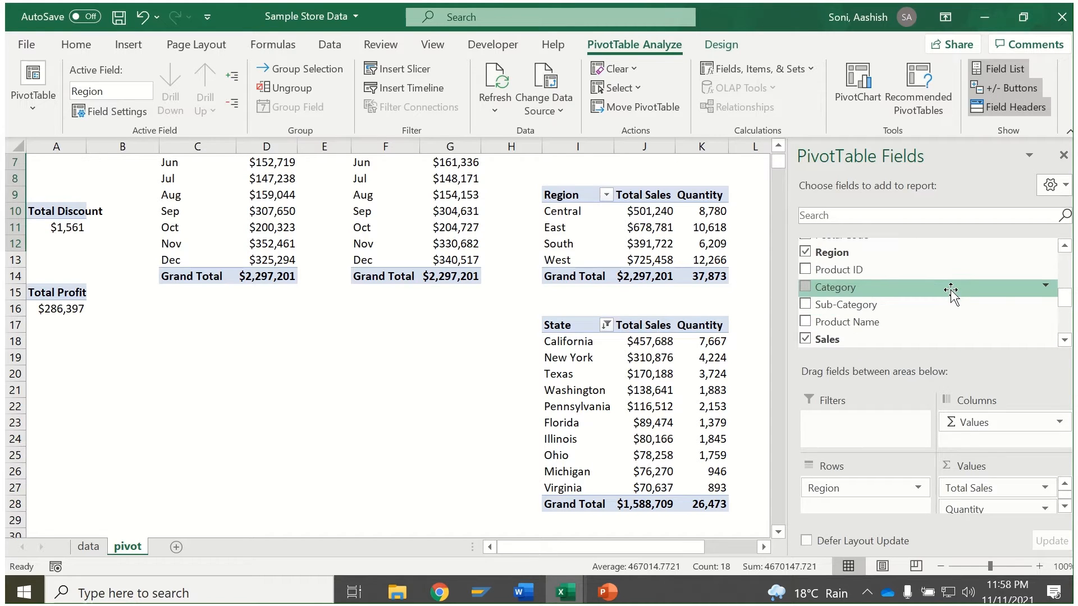
{"action": "scroll", "coordinate": [951, 291], "scroll_direction": "down", "scroll_amount": 3}
{"action": "scroll", "coordinate": [950, 291], "scroll_direction": "up", "scroll_amount": 5}
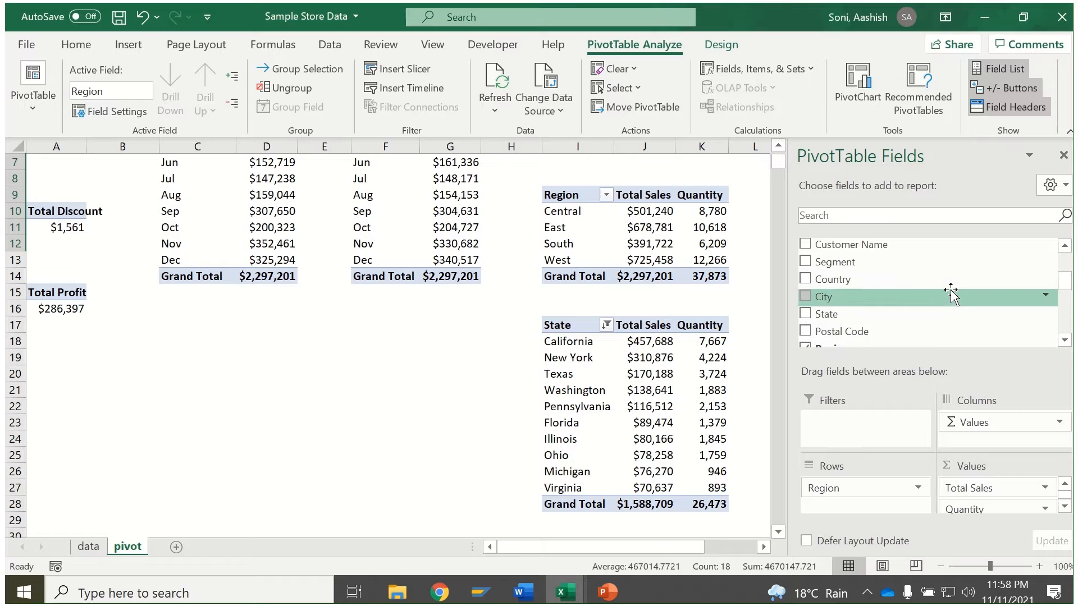
{"action": "scroll", "coordinate": [950, 293], "scroll_direction": "up", "scroll_amount": 2}
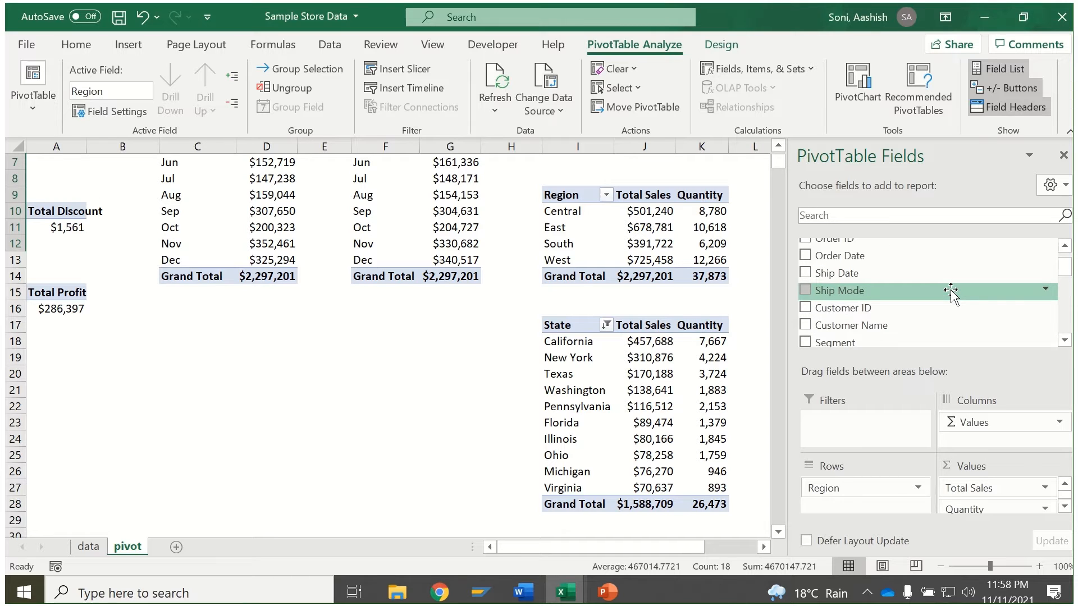
{"action": "left_click_drag", "start_coordinate": [951, 291], "coordinate": [705, 433]}
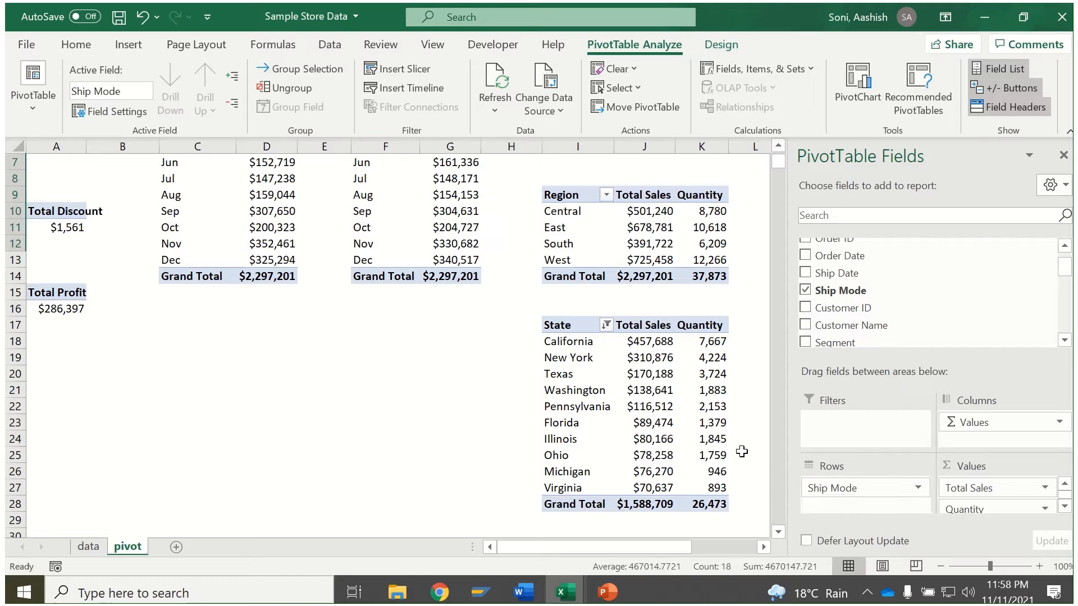
{"action": "left_click", "coordinate": [1063, 156]}
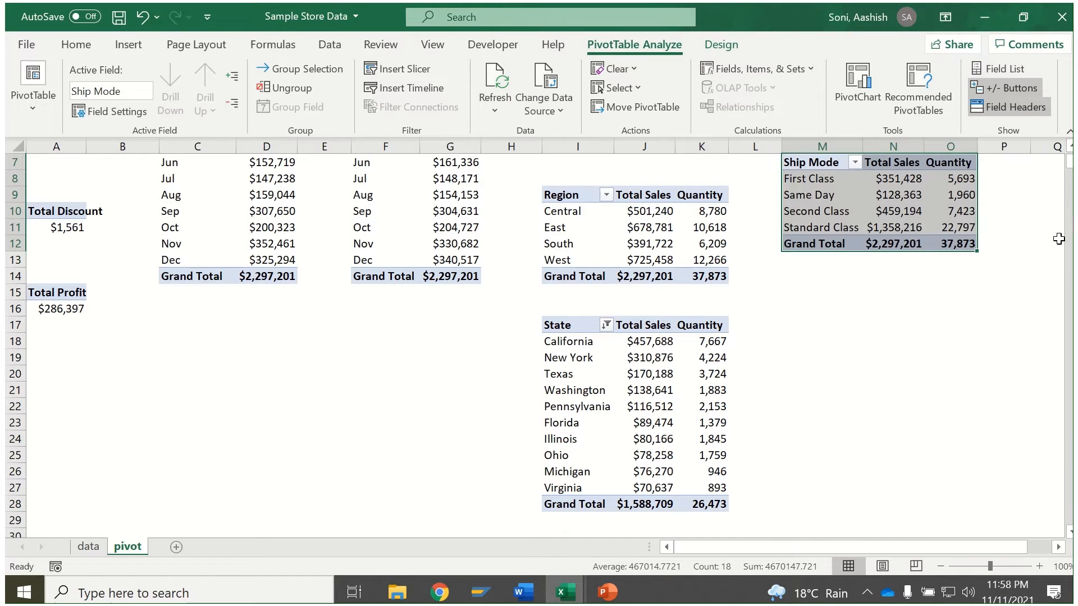
Examine the Ship Mode breakdown and look over the other PivotTables, including the monthly sales and single-total ones.
{"action": "left_click", "coordinate": [883, 220]}
{"action": "left_click_drag", "start_coordinate": [804, 152], "coordinate": [861, 246]}
{"action": "left_click", "coordinate": [830, 229]}
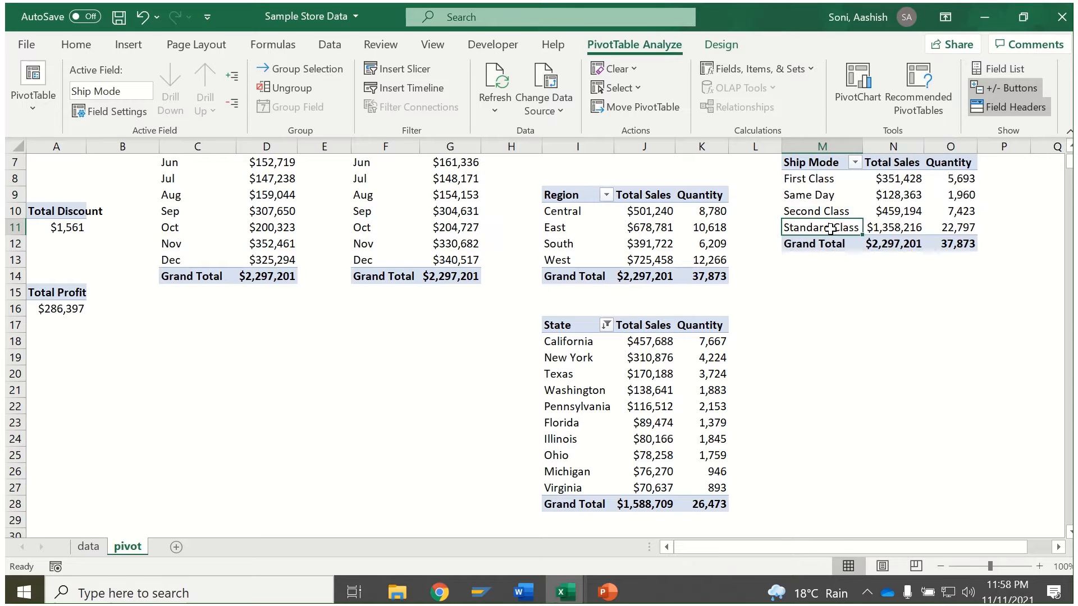
{"action": "left_click", "coordinate": [805, 218]}
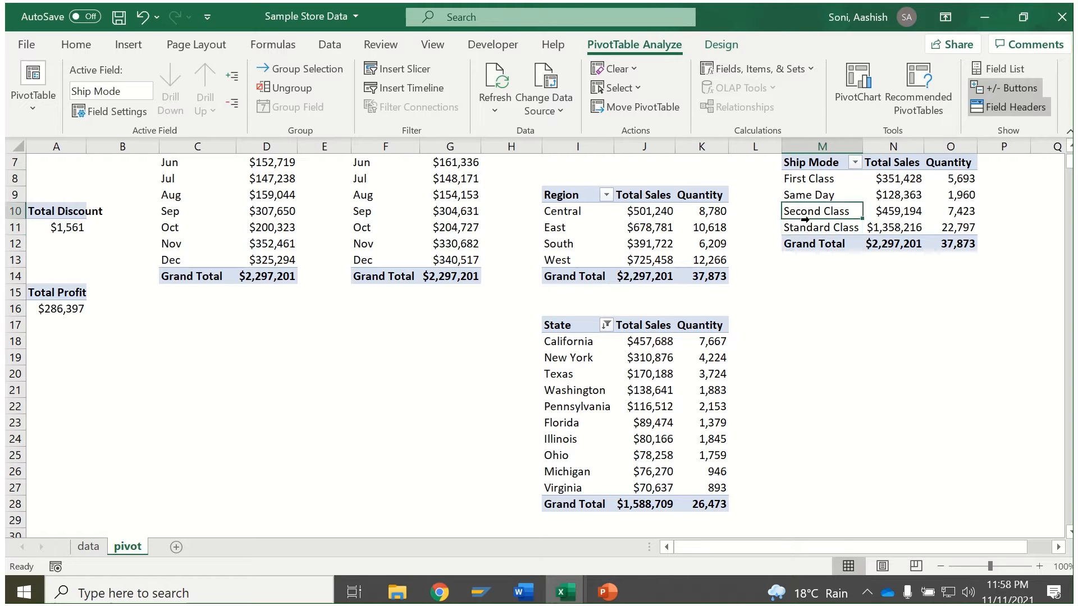
{"action": "left_click", "coordinate": [628, 237]}
{"action": "left_click", "coordinate": [570, 408]}
{"action": "left_click", "coordinate": [428, 237]}
{"action": "left_click", "coordinate": [265, 228]}
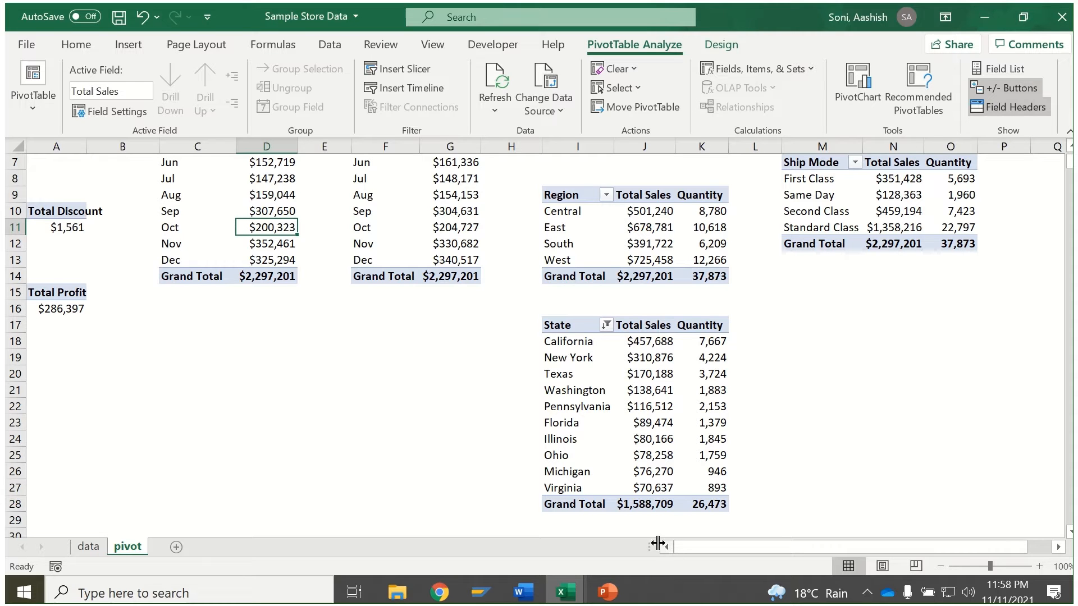
{"action": "left_click", "coordinate": [43, 306]}
{"action": "left_click", "coordinate": [47, 231]}
{"action": "scroll", "coordinate": [51, 230], "scroll_direction": "up", "scroll_amount": 2}
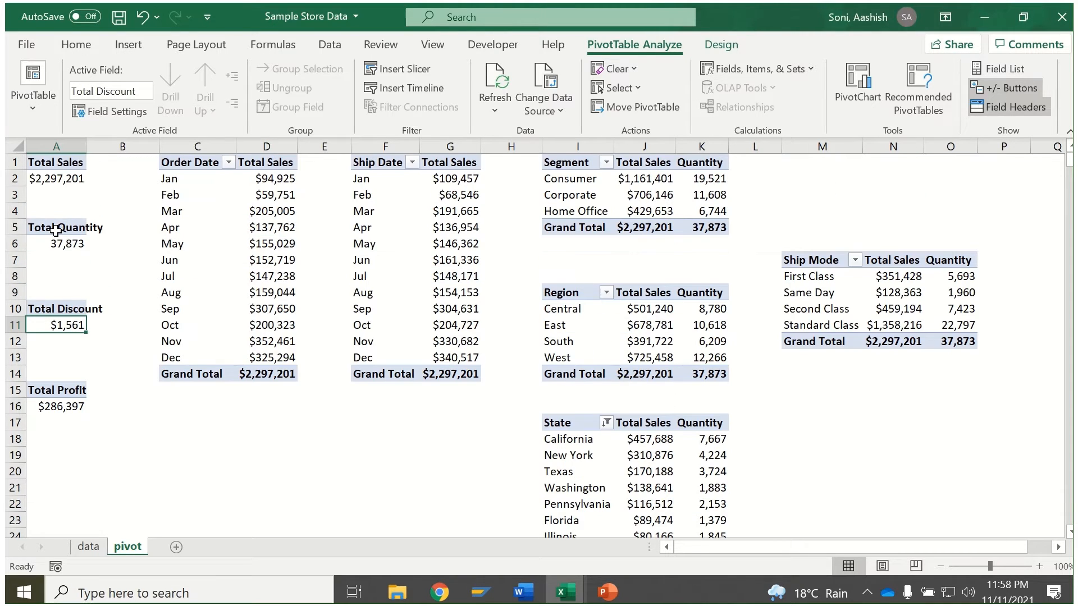
{"action": "left_click", "coordinate": [53, 224]}
{"action": "left_click", "coordinate": [55, 179]}
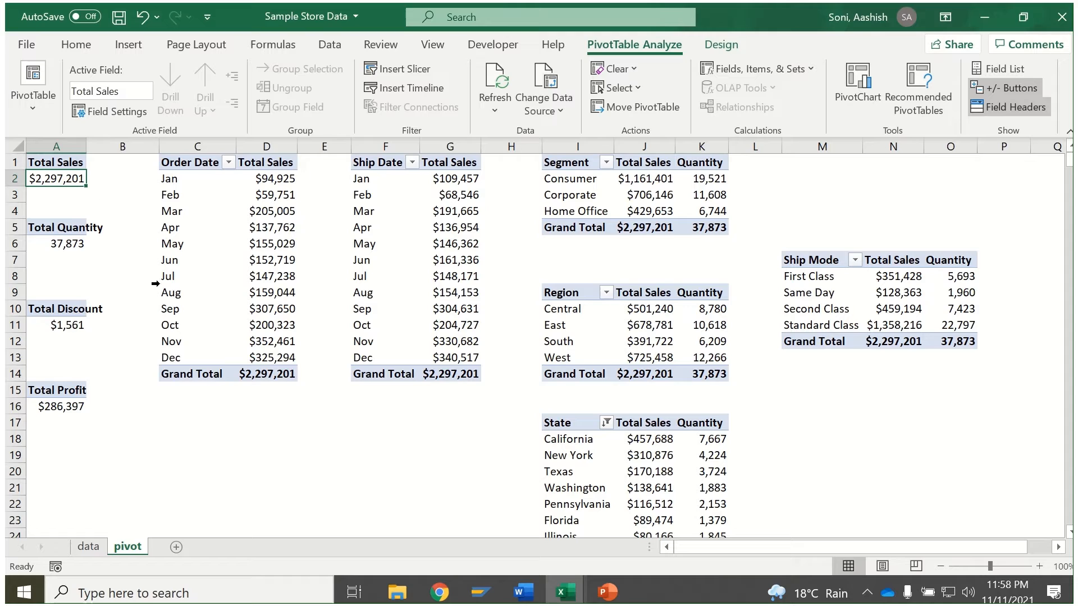
Name the PivotTable at I9 "Region".
{"action": "left_click", "coordinate": [699, 375]}
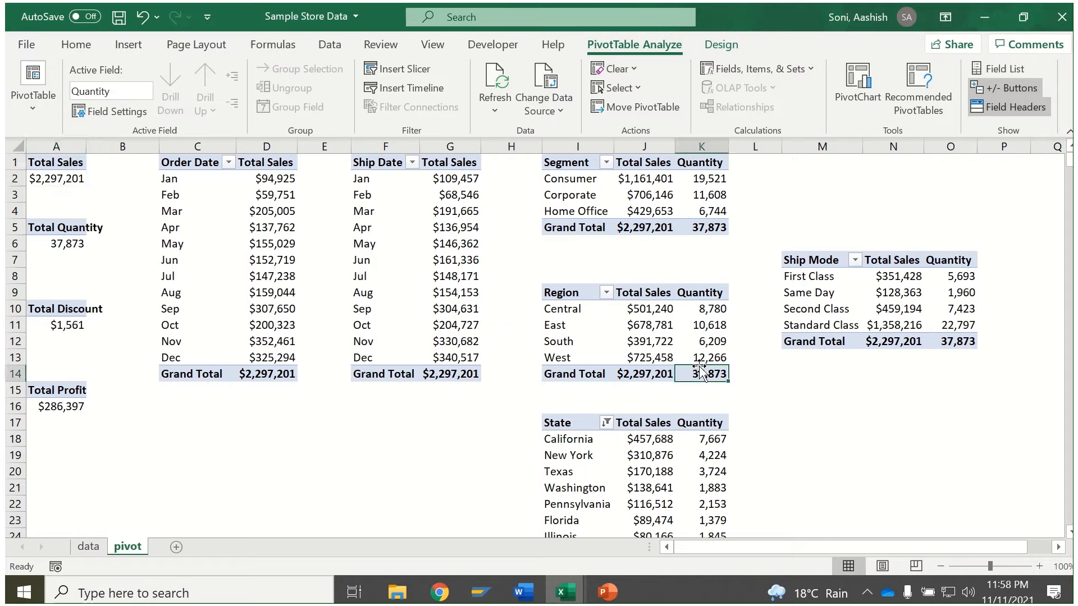
{"action": "left_click", "coordinate": [18, 119]}
{"action": "left_click", "coordinate": [51, 164]}
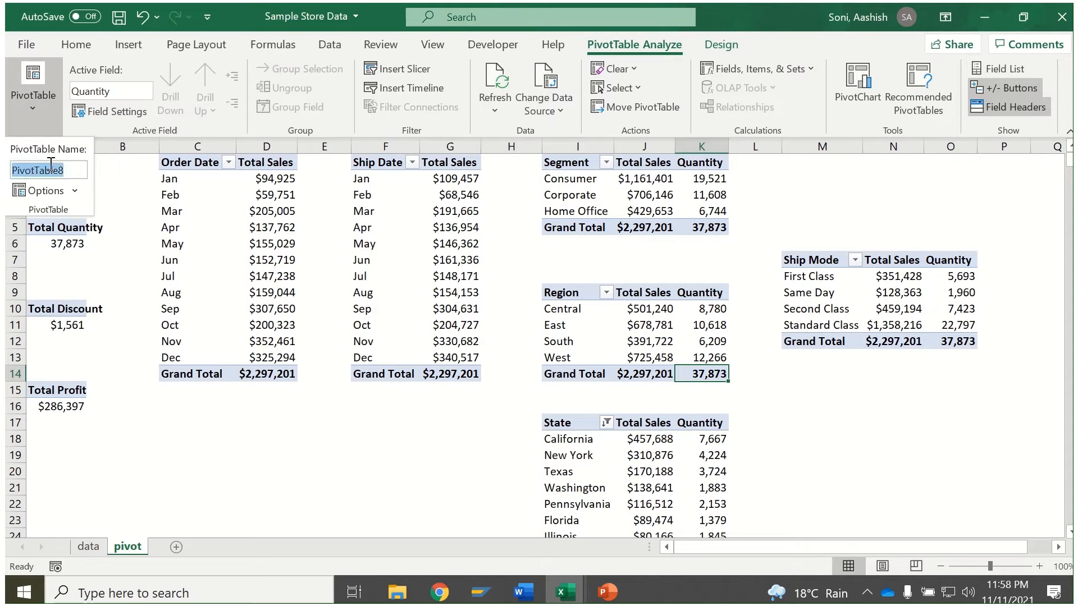
{"action": "type", "text": "Region"}
{"action": "key", "text": "Return"}
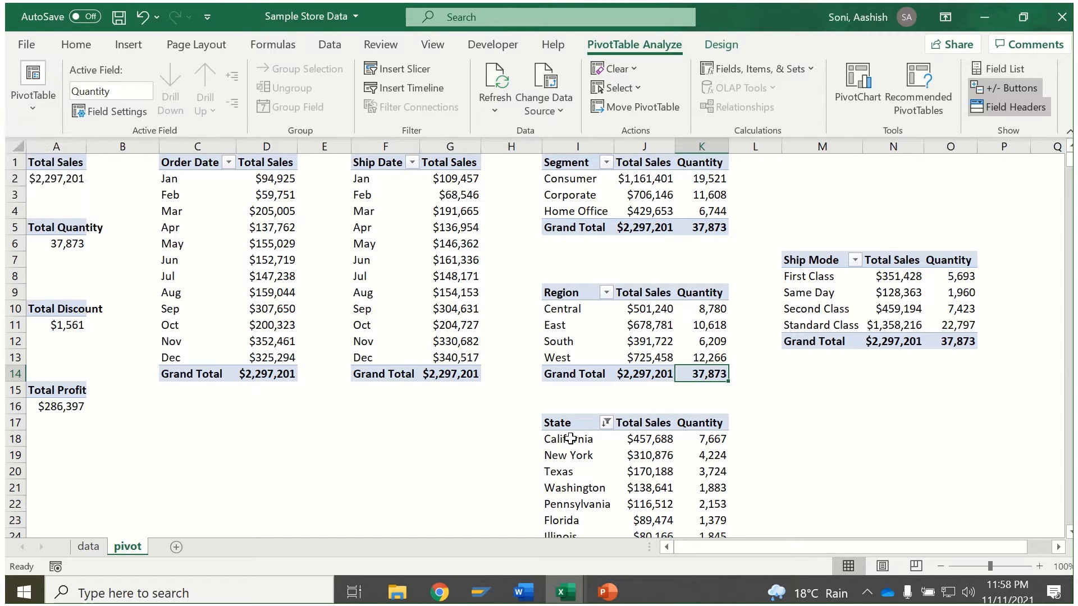
Name the PivotTable at I17 "State".
{"action": "left_click", "coordinate": [570, 439]}
{"action": "left_click", "coordinate": [28, 118]}
{"action": "left_click", "coordinate": [51, 168]}
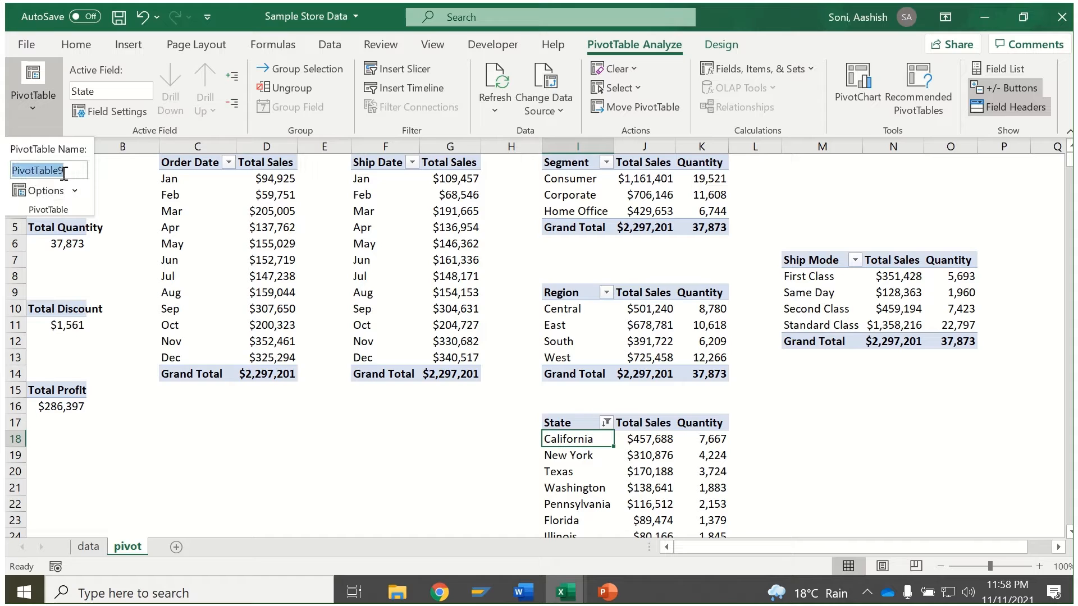
{"action": "type", "text": "S"}
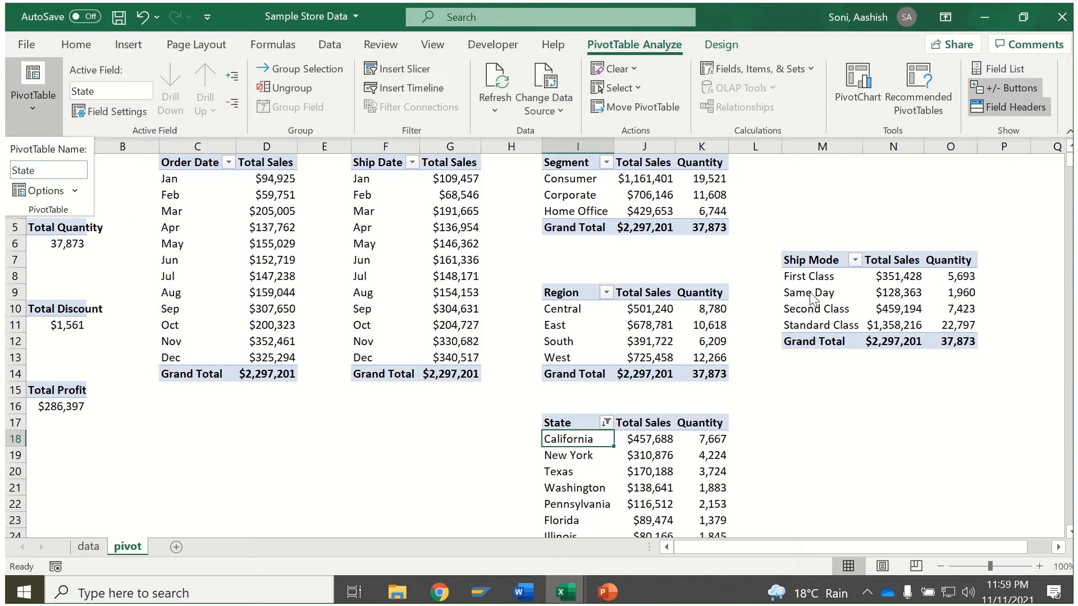
{"action": "type", "text": "tate"}
{"action": "key", "text": "Return"}
Name the PivotTable at M7 "Ship mode".
{"action": "left_click", "coordinate": [812, 292]}
{"action": "left_click", "coordinate": [32, 98]}
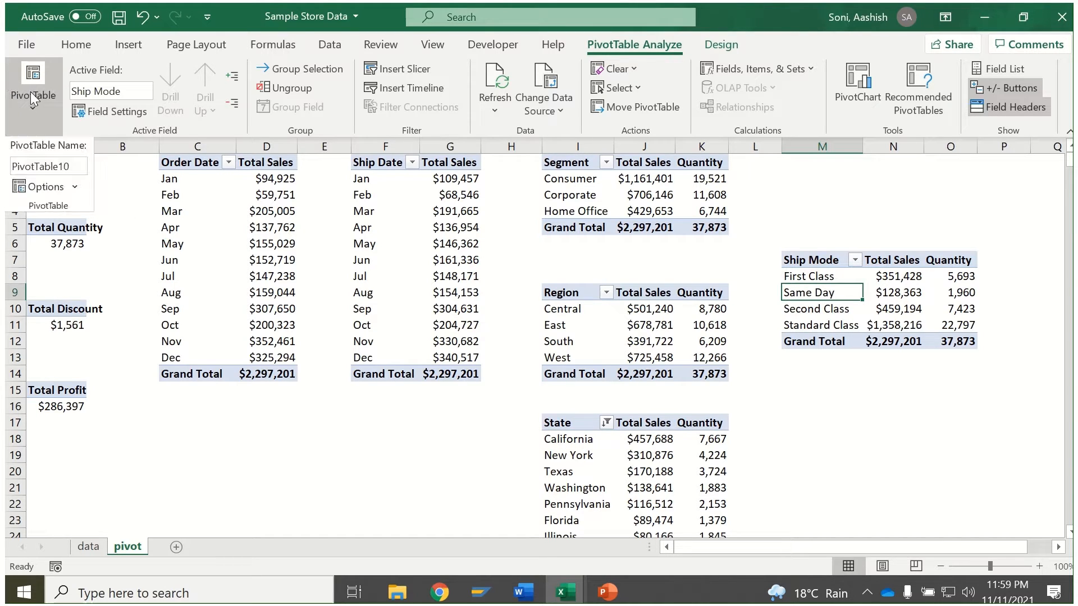
{"action": "left_click_drag", "start_coordinate": [13, 167], "coordinate": [70, 167]}
{"action": "type", "text": "Ship mode"}
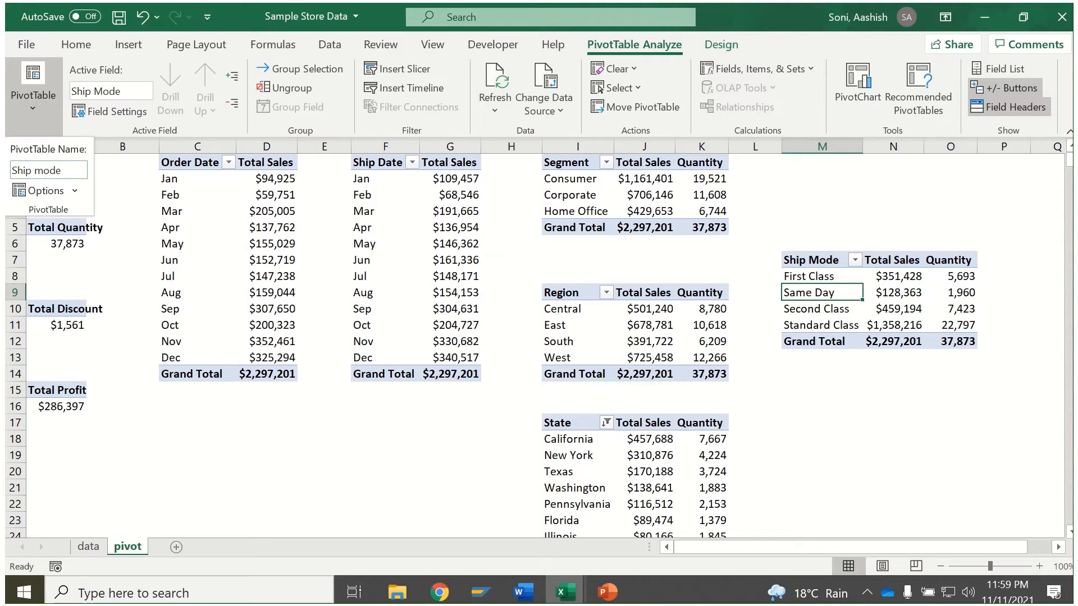
{"action": "key", "text": "Return"}
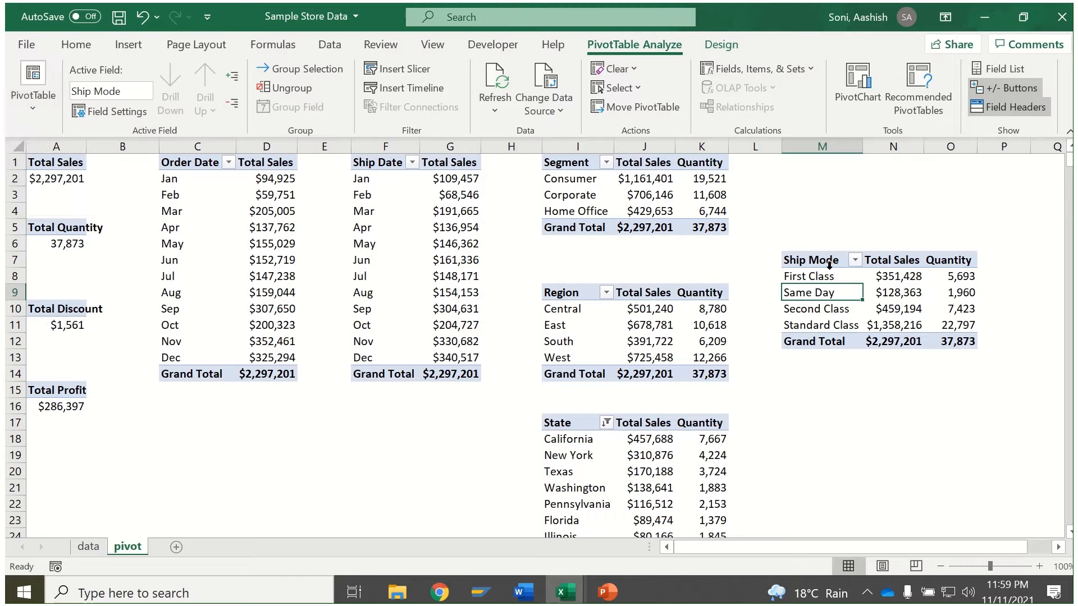
Duplicate the whole Ship Mode PivotTable M7:O12 to cell Q1.
{"action": "left_click", "coordinate": [830, 260]}
{"action": "left_click", "coordinate": [830, 277]}
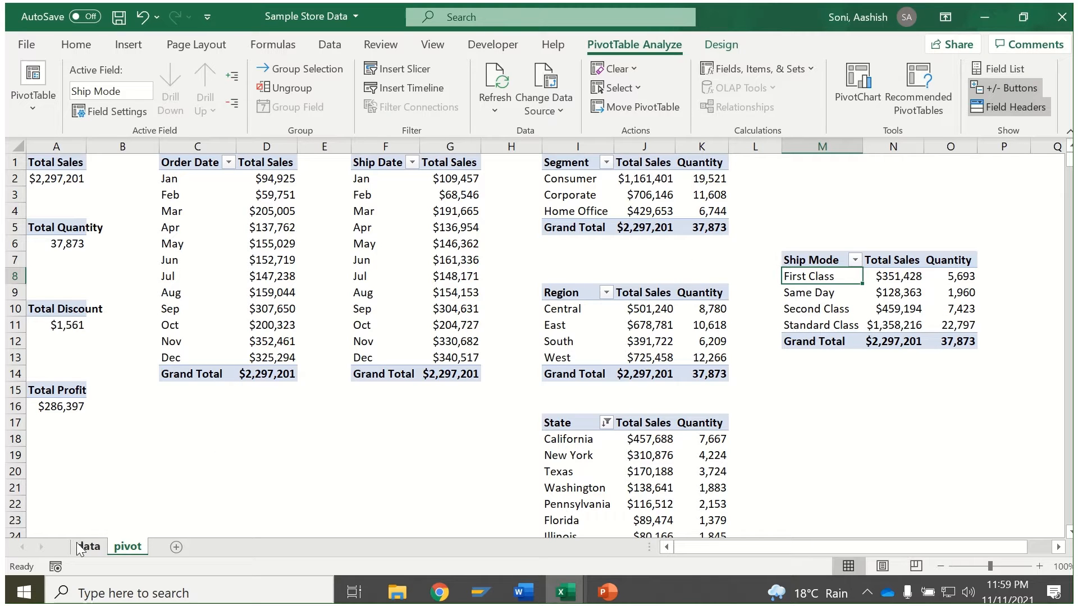
{"action": "left_click_drag", "start_coordinate": [793, 260], "coordinate": [959, 343]}
{"action": "key", "text": "ctrl+c"}
{"action": "left_click", "coordinate": [1014, 162]}
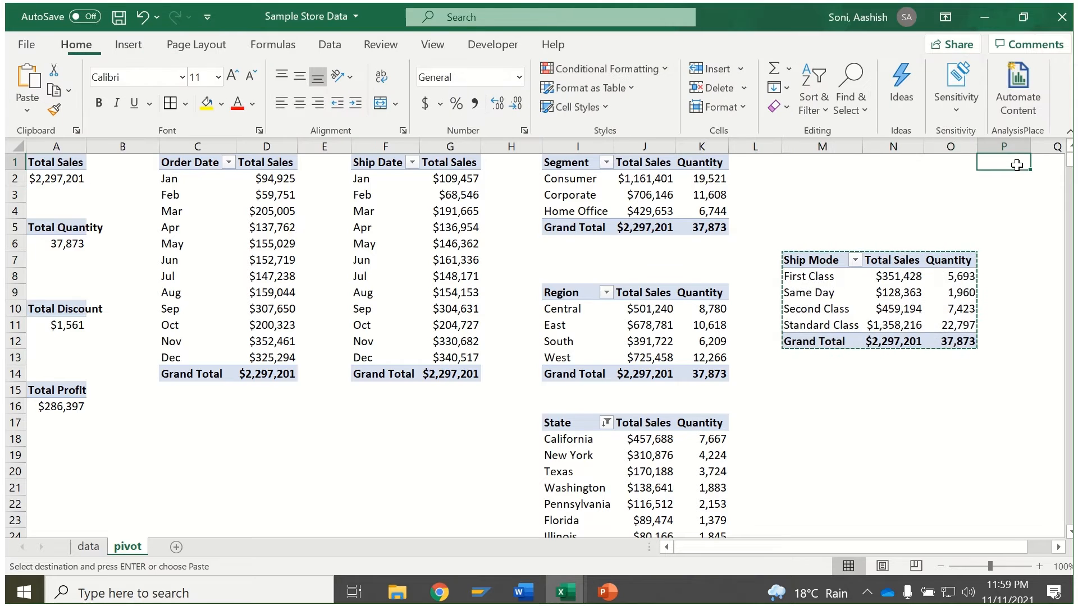
{"action": "key", "text": "Right"}
{"action": "key", "text": "Right"}
{"action": "key", "text": "Right"}
{"action": "key", "text": "Right"}
{"action": "key", "text": "ctrl+v"}
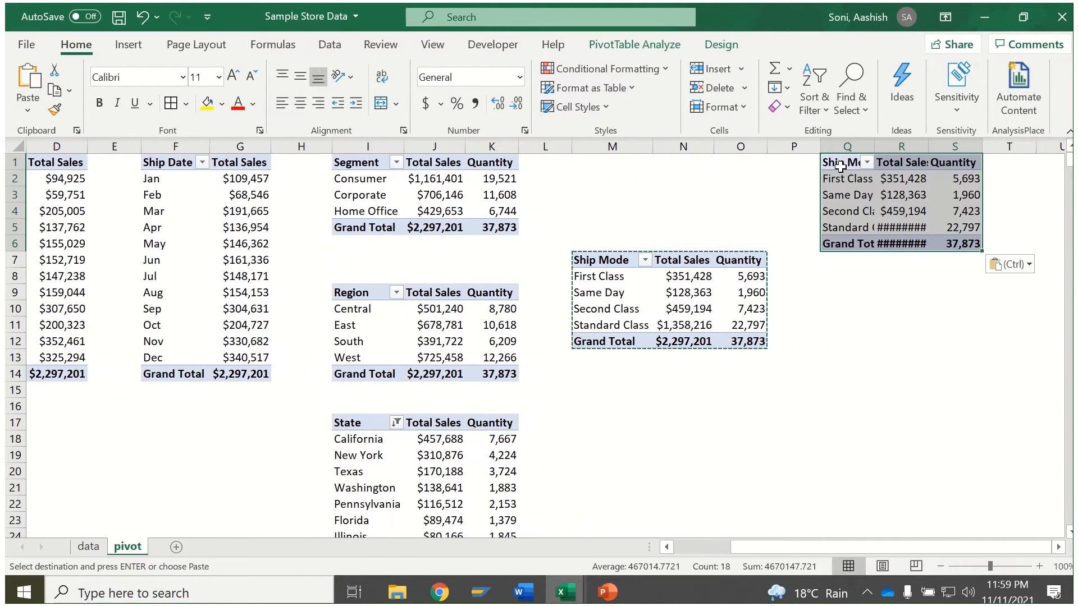
Replace Ship Mode with Category in the rows of the PivotTable at Q1 and close the field list.
{"action": "left_click", "coordinate": [663, 45]}
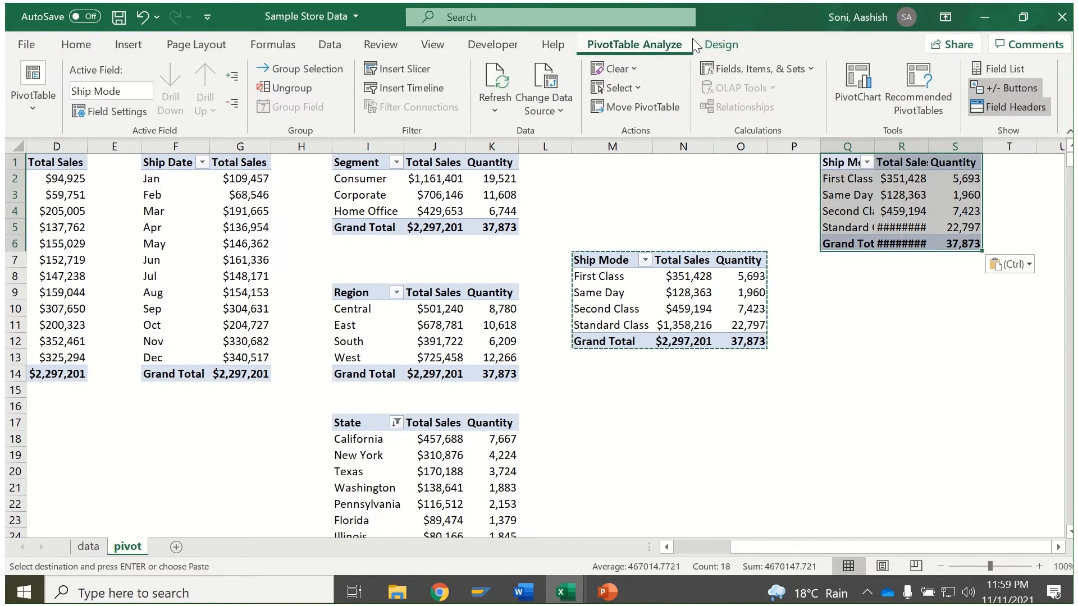
{"action": "left_click", "coordinate": [721, 44]}
{"action": "left_click", "coordinate": [631, 45]}
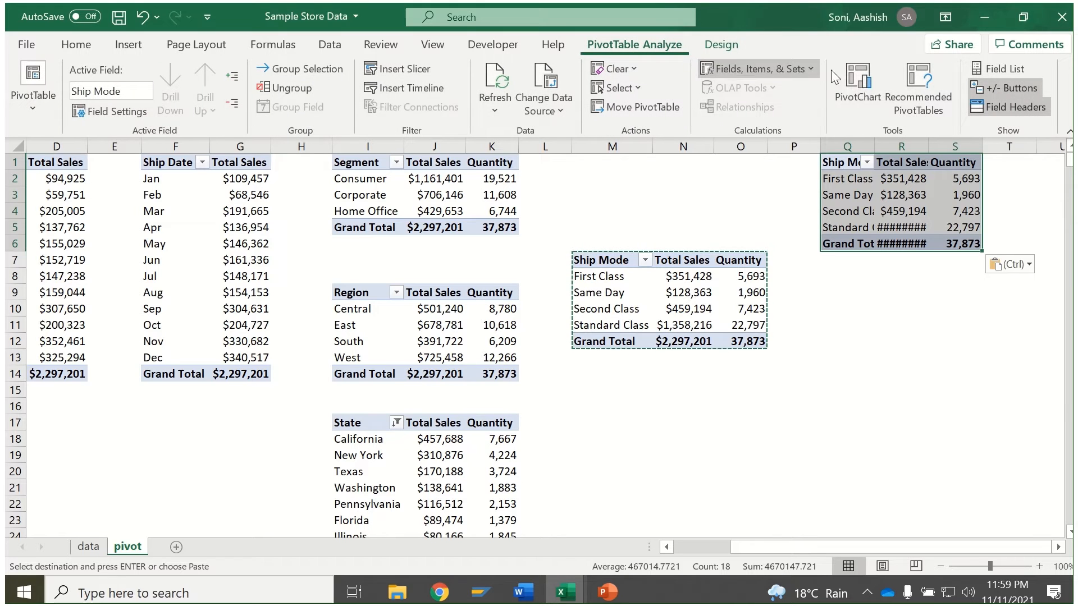
{"action": "left_click", "coordinate": [999, 66]}
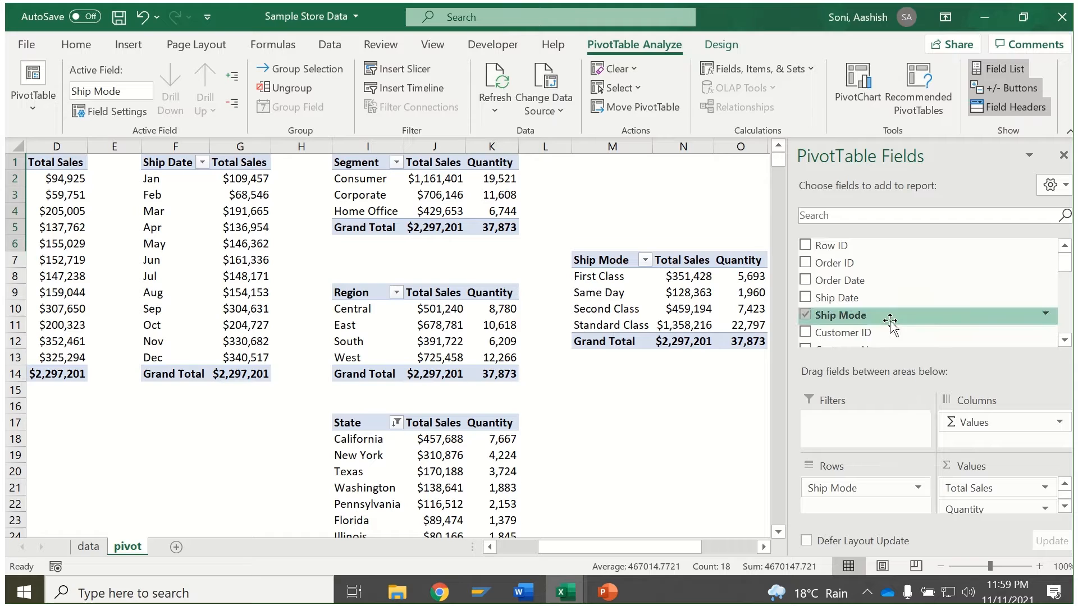
{"action": "scroll", "coordinate": [909, 309], "scroll_direction": "down", "scroll_amount": 2}
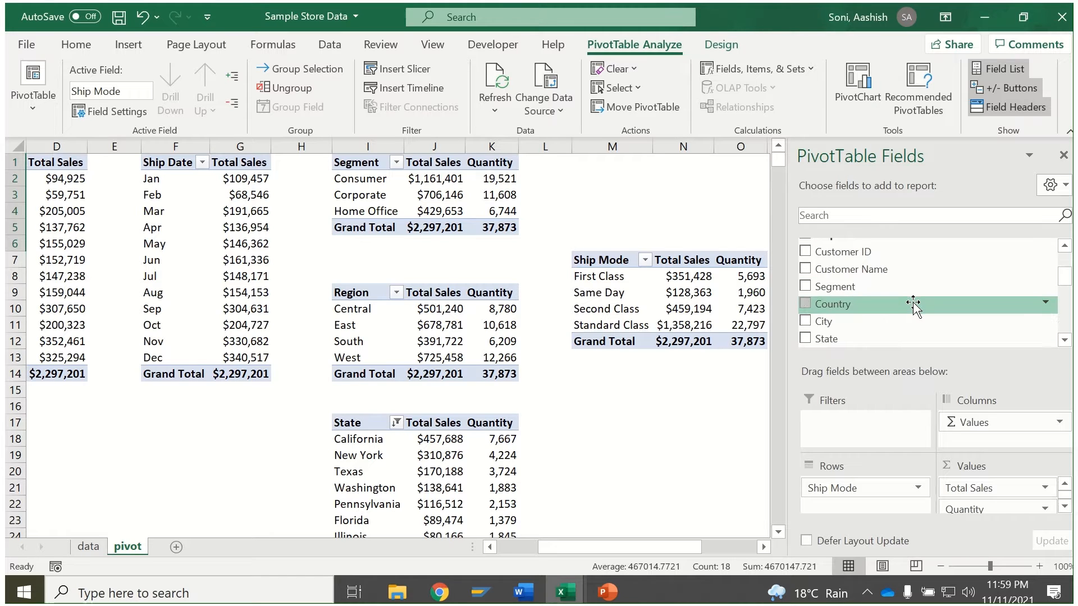
{"action": "scroll", "coordinate": [913, 303], "scroll_direction": "down", "scroll_amount": 3}
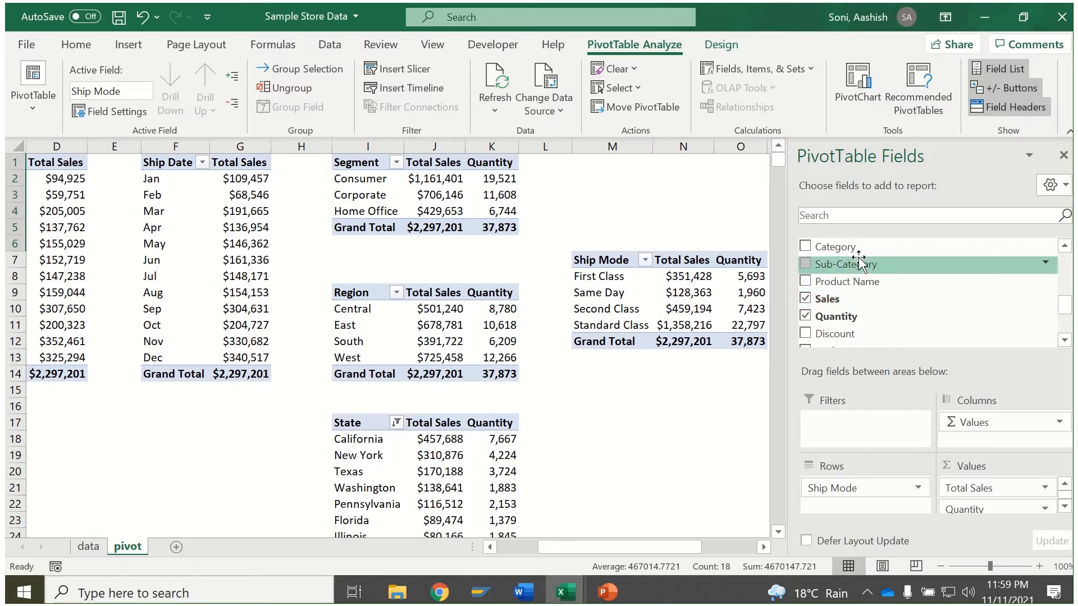
{"action": "left_click_drag", "start_coordinate": [859, 250], "coordinate": [863, 512]}
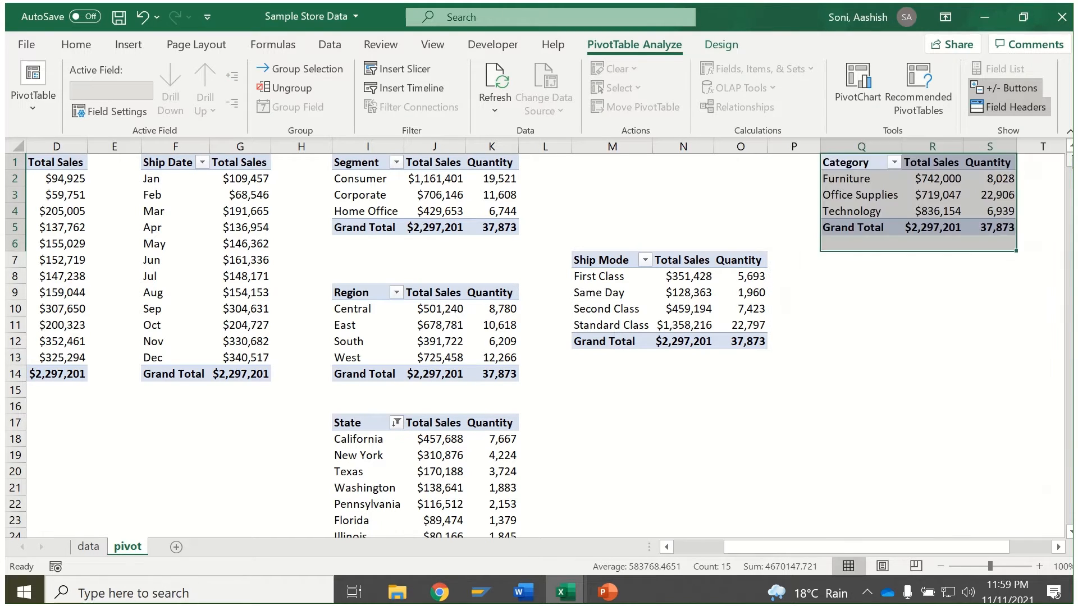
{"action": "left_click", "coordinate": [868, 183]}
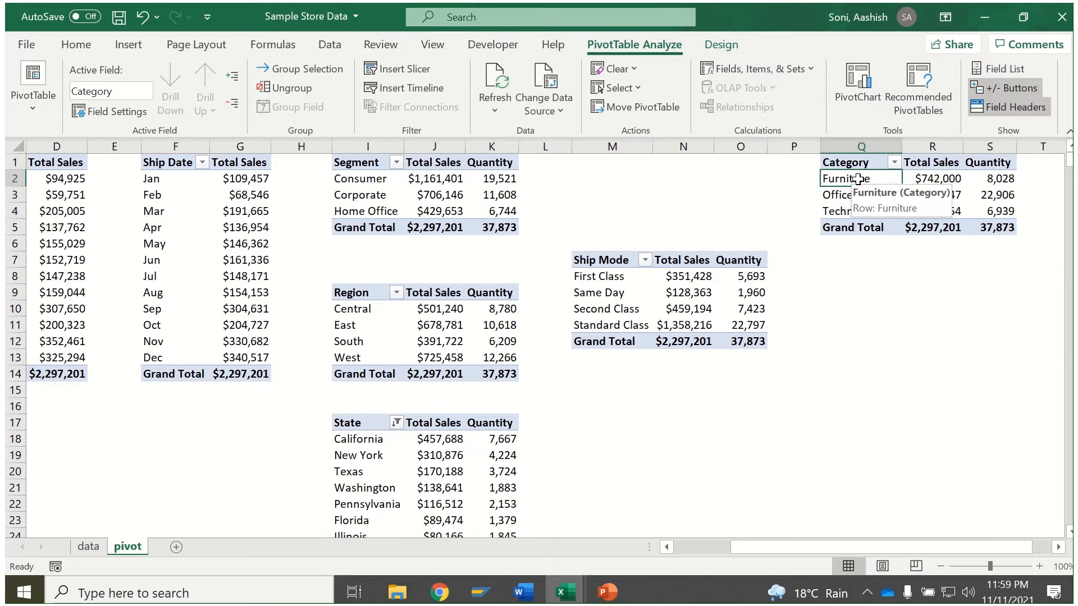
{"action": "double_click", "coordinate": [859, 179]}
{"action": "left_click", "coordinate": [507, 345]}
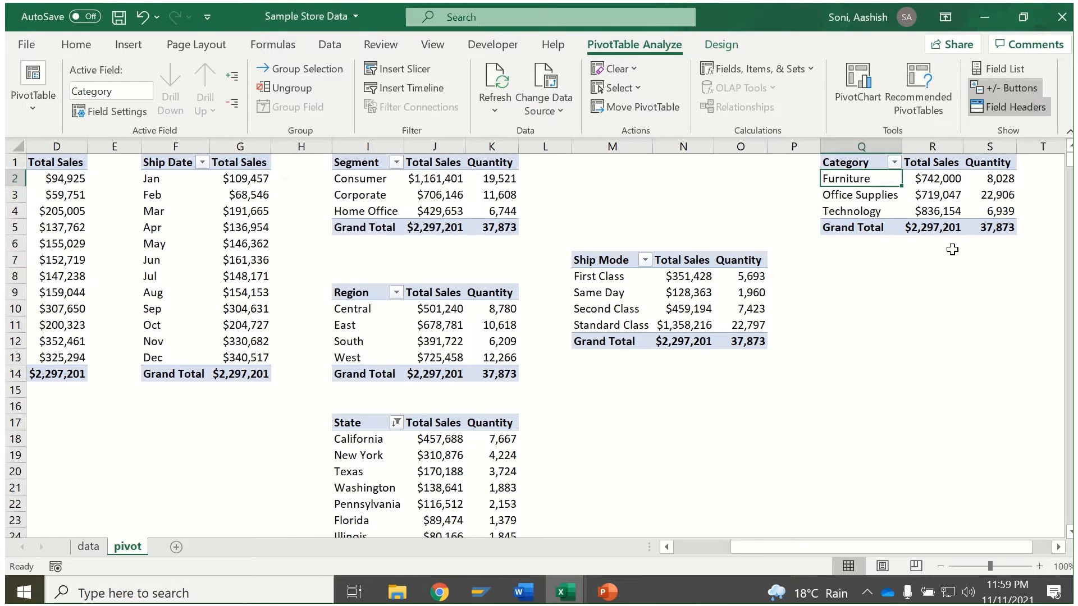
Remove Quantity from the values of the Category PivotTable at Q1 and close the field list.
{"action": "left_click", "coordinate": [892, 200]}
{"action": "left_click", "coordinate": [858, 197]}
{"action": "left_click", "coordinate": [943, 194]}
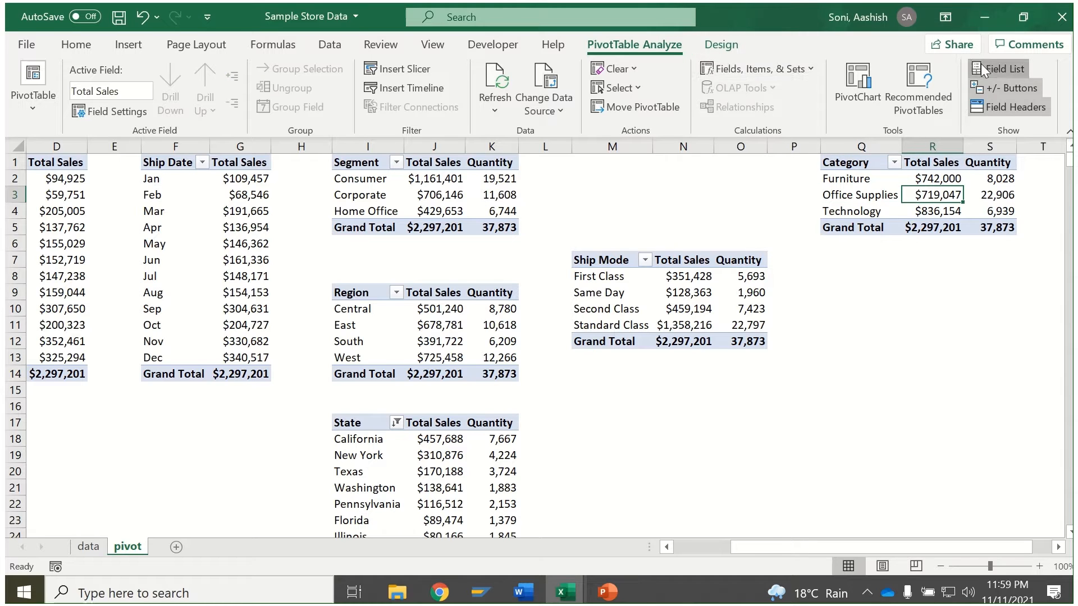
{"action": "left_click", "coordinate": [998, 69]}
{"action": "left_click_drag", "start_coordinate": [965, 509], "coordinate": [583, 547]}
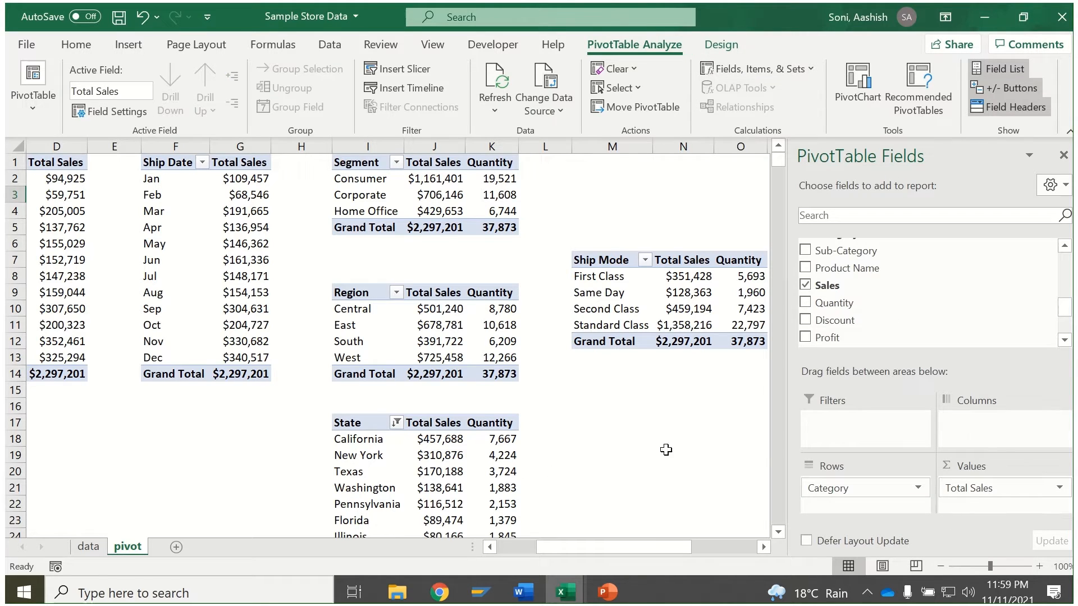
{"action": "left_click", "coordinate": [1064, 155]}
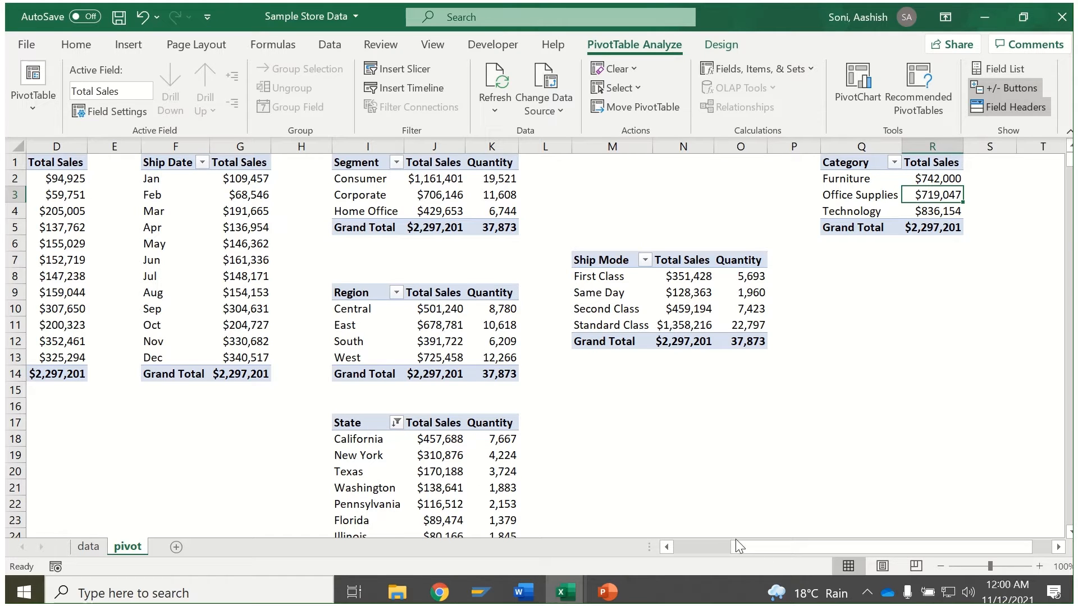
Duplicate the Order Date PivotTable C1:D14 to cell C18.
{"action": "left_click", "coordinate": [723, 547]}
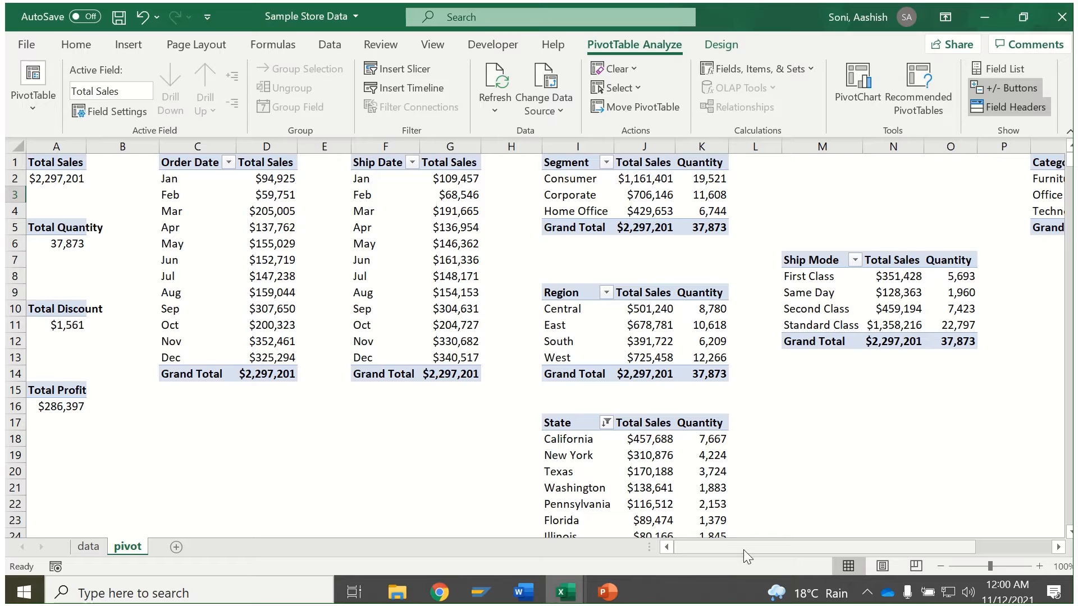
{"action": "left_click_drag", "start_coordinate": [744, 550], "coordinate": [729, 550]}
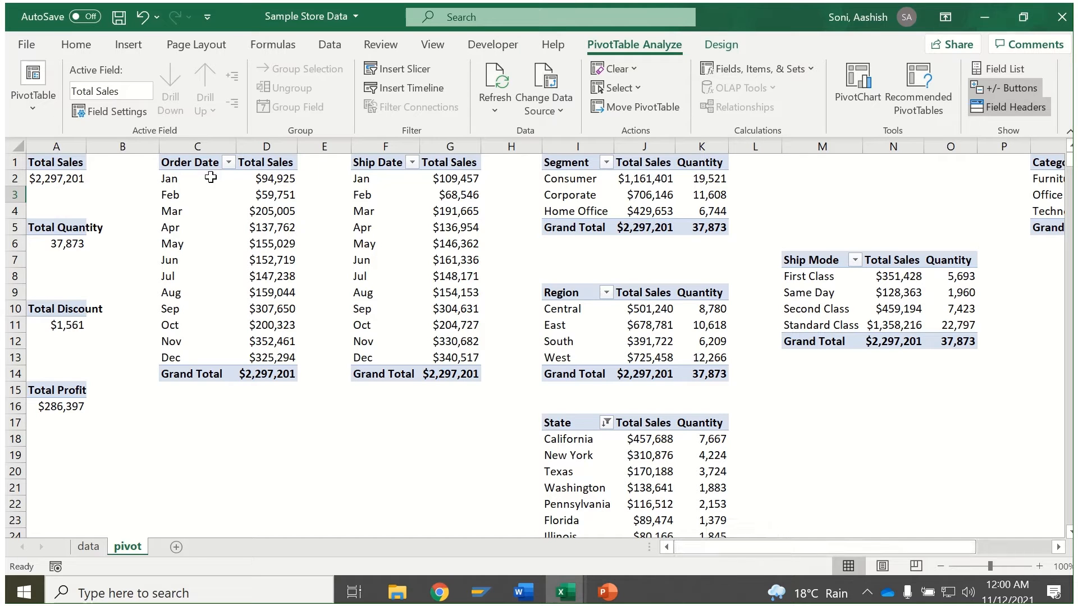
{"action": "left_click_drag", "start_coordinate": [195, 155], "coordinate": [270, 366]}
{"action": "key", "text": "ctrl+c"}
{"action": "scroll", "coordinate": [187, 313], "scroll_direction": "down", "scroll_amount": 4}
{"action": "left_click", "coordinate": [174, 243]}
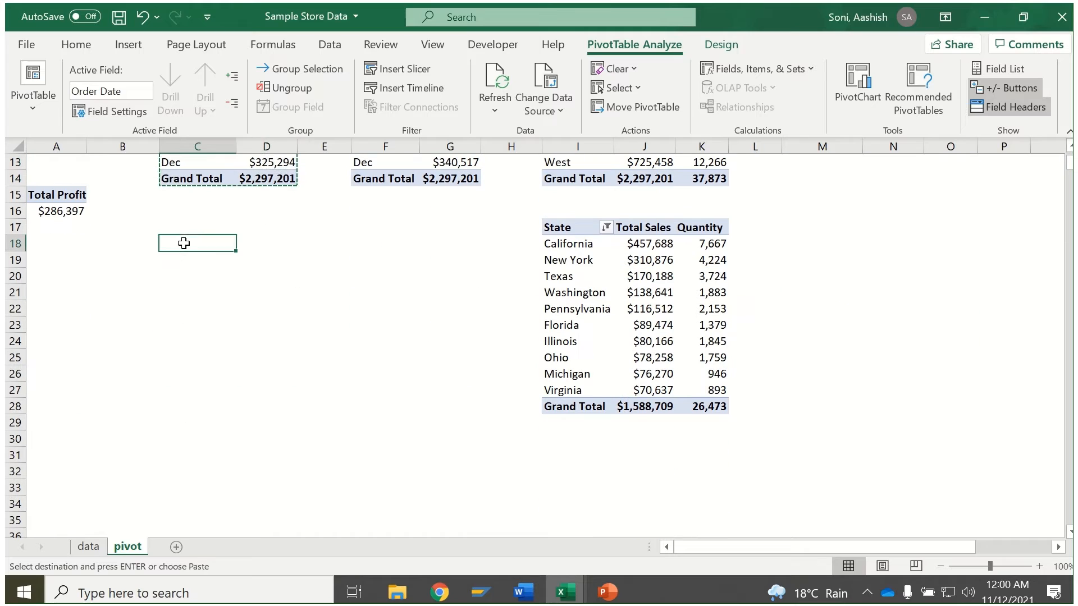
{"action": "key", "text": "ctrl+v"}
Show Total Sales in the PivotTable at C18 as % Difference From, with base field Order Date and base item (previous).
{"action": "left_click", "coordinate": [275, 262]}
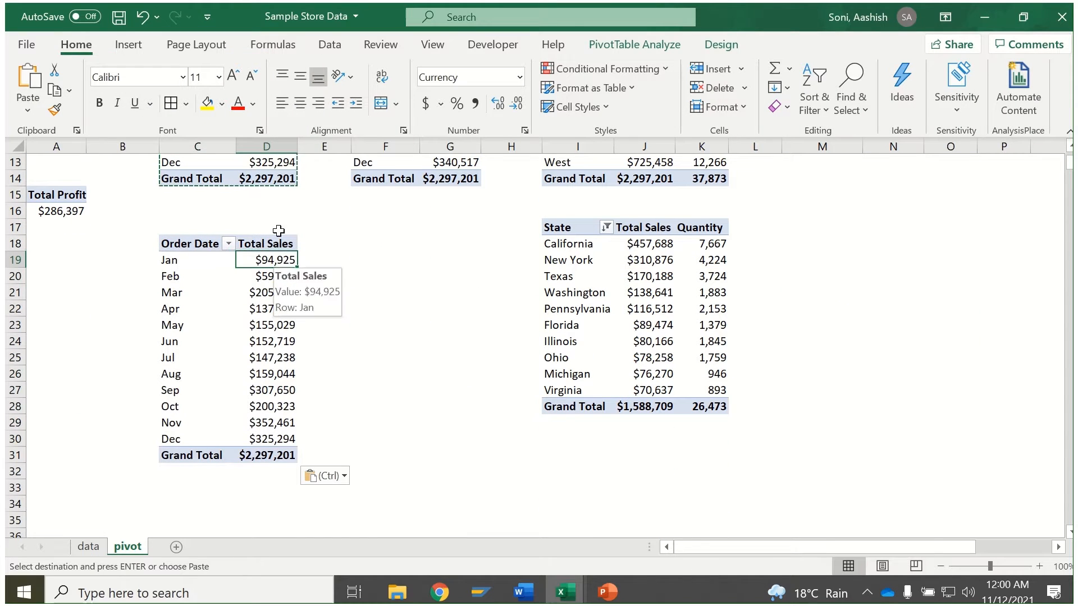
{"action": "right_click", "coordinate": [281, 264]}
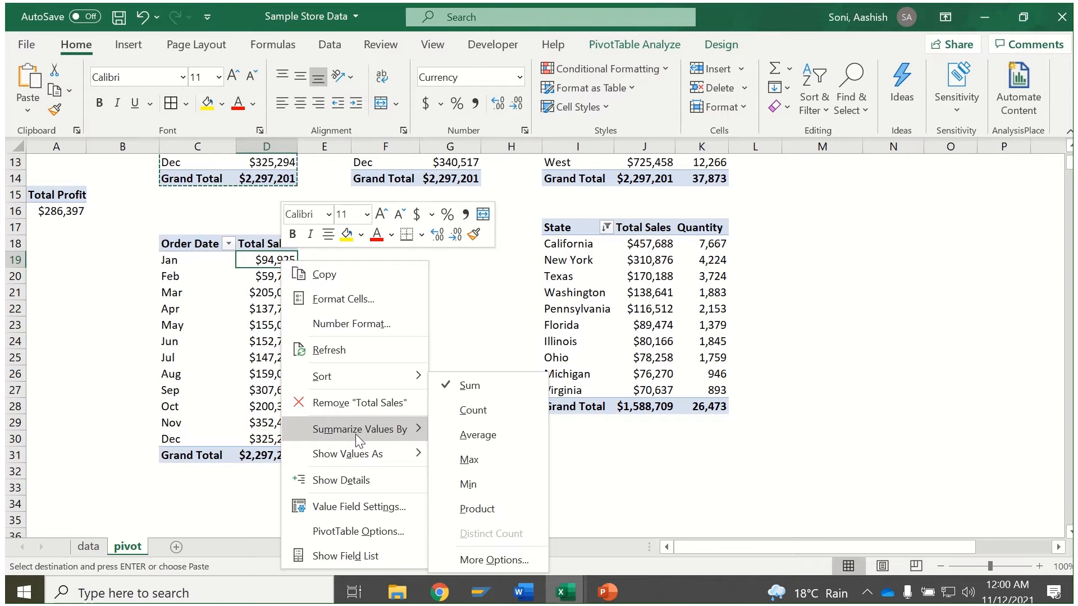
{"action": "mouse_move", "coordinate": [356, 452]}
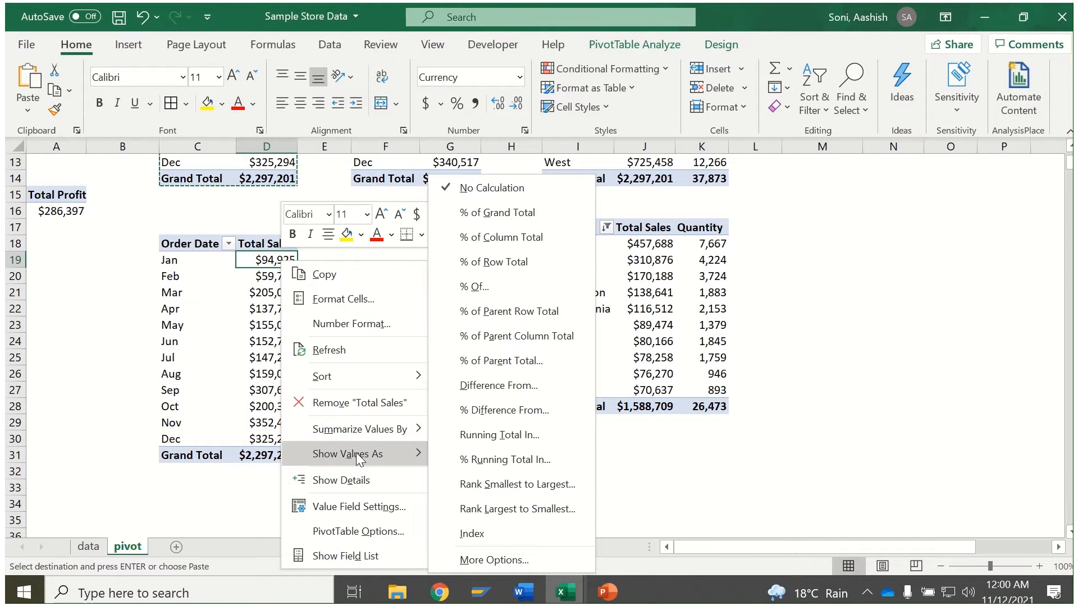
{"action": "left_click", "coordinate": [468, 411]}
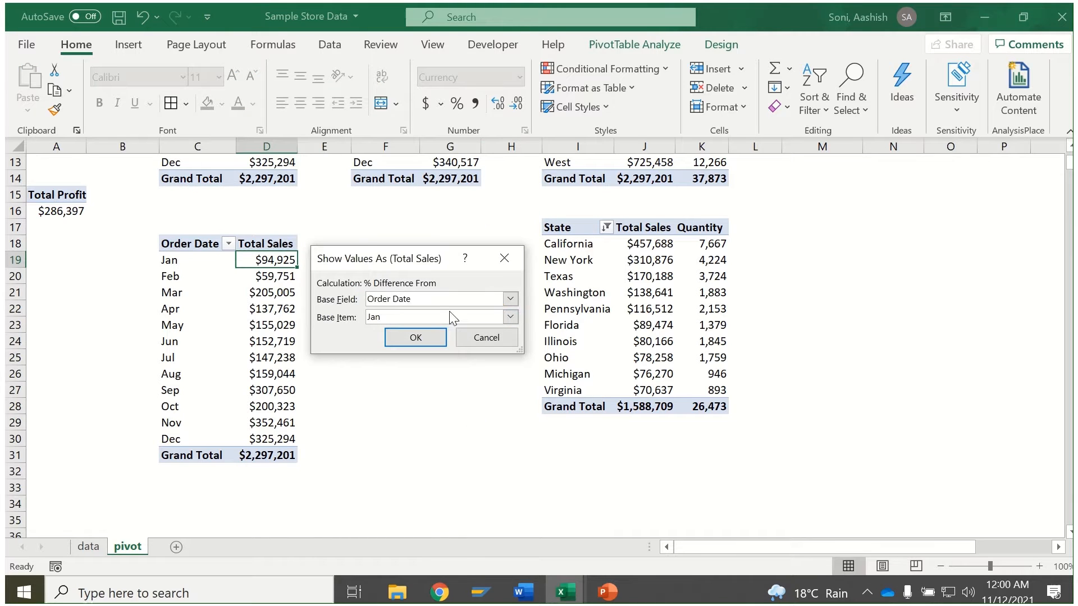
{"action": "left_click", "coordinate": [449, 317]}
{"action": "left_click", "coordinate": [419, 41]}
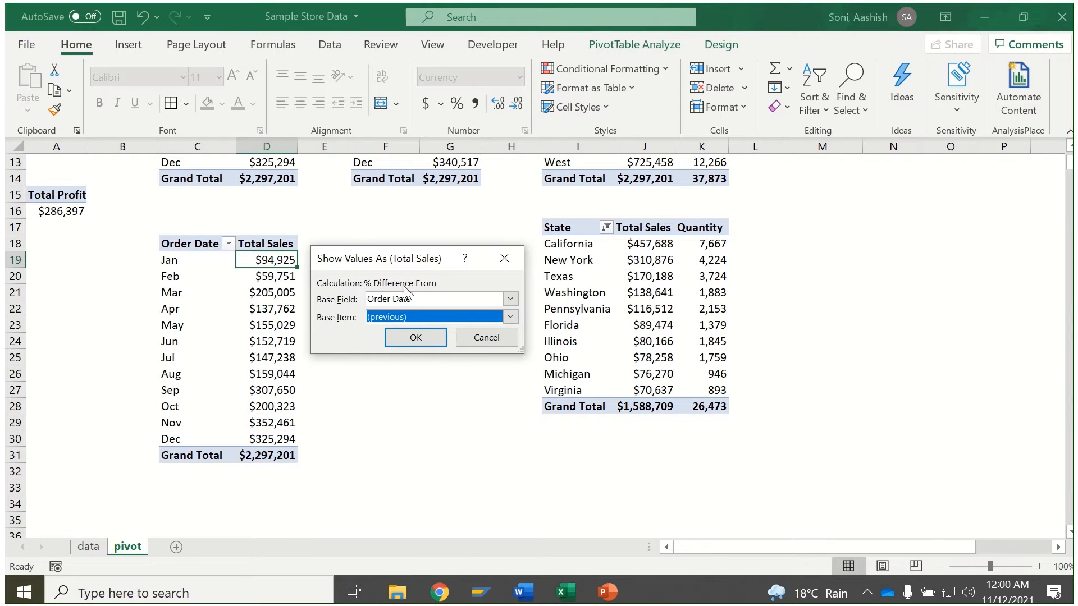
{"action": "left_click", "coordinate": [416, 339]}
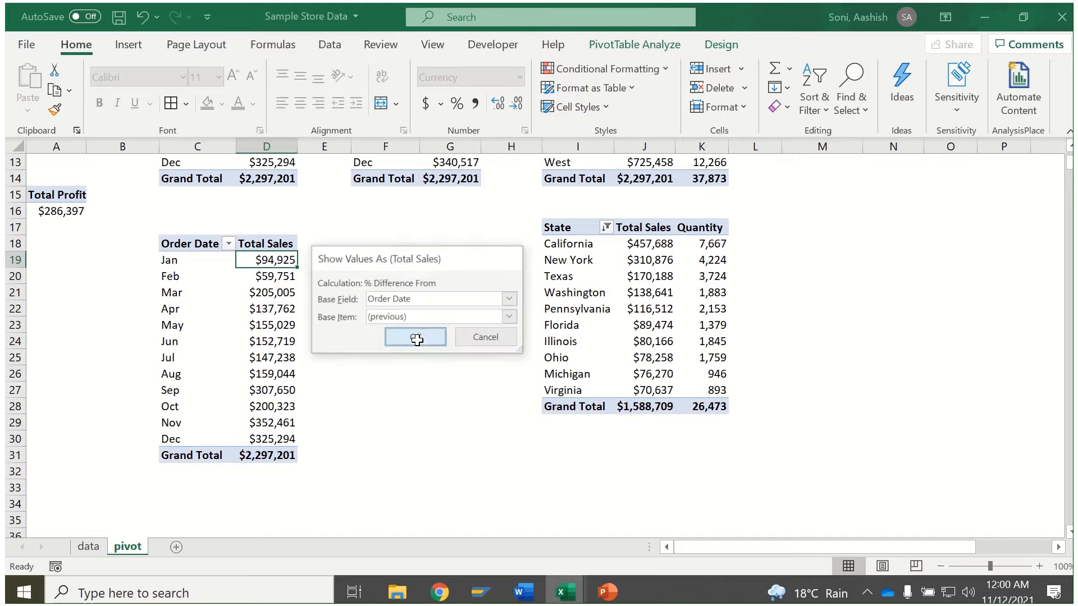
{"action": "left_click_drag", "start_coordinate": [281, 275], "coordinate": [293, 443]}
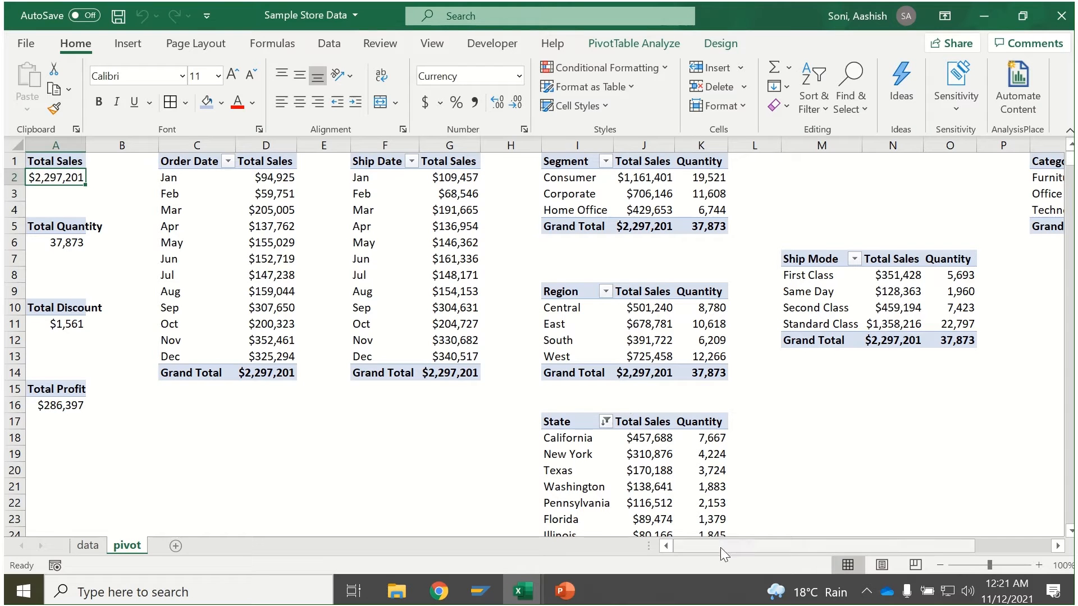
Add a new worksheet after the pivot sheet and open its sheet options.
{"action": "mouse_move", "coordinate": [721, 553]}
{"action": "left_mouse_down"}
{"action": "mouse_move", "coordinate": [789, 554]}
{"action": "mouse_move", "coordinate": [710, 557]}
{"action": "left_mouse_up"}
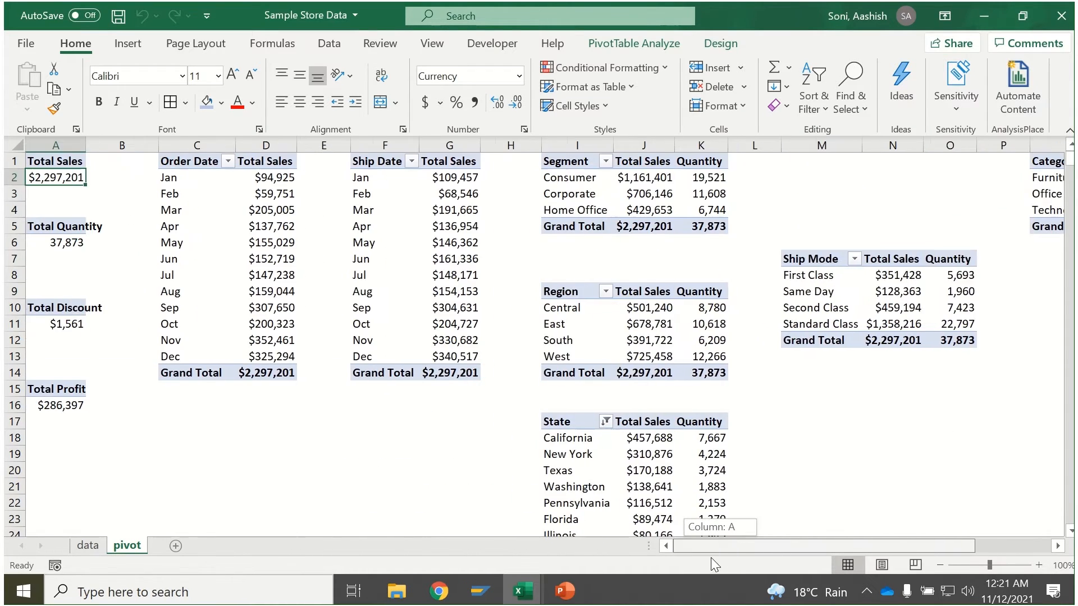
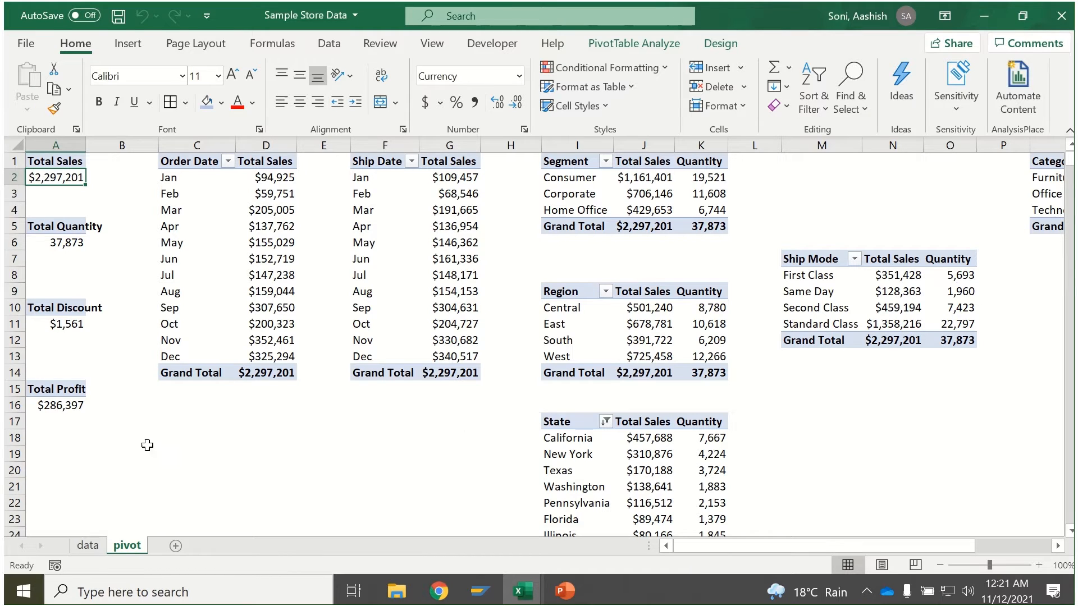
{"action": "left_click", "coordinate": [175, 548]}
{"action": "right_click", "coordinate": [175, 548]}
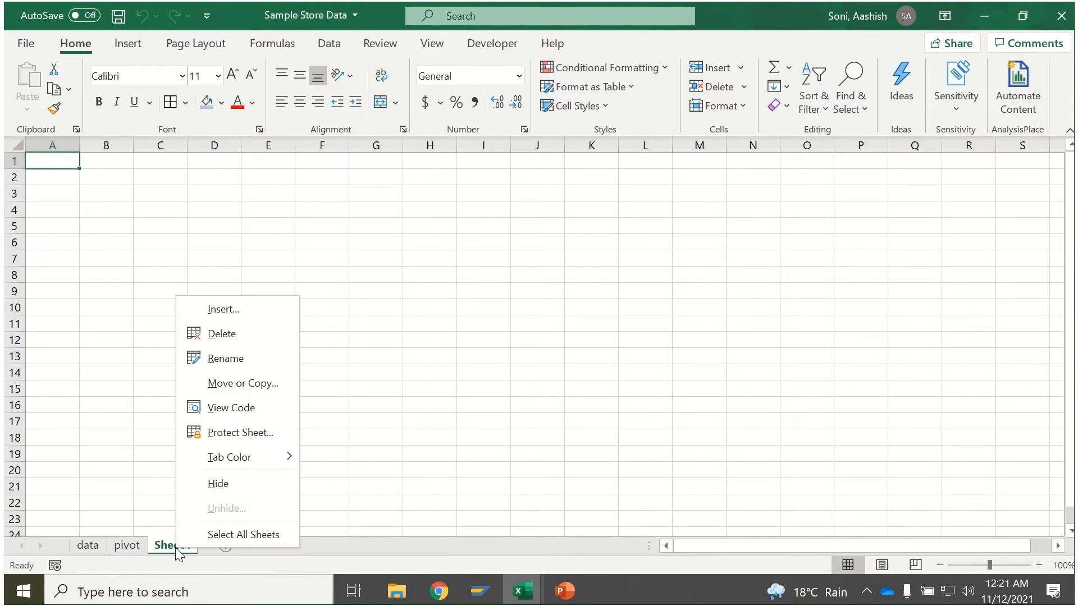
Rename the Sheet4 worksheet as Dashboard.
{"action": "left_click", "coordinate": [240, 382]}
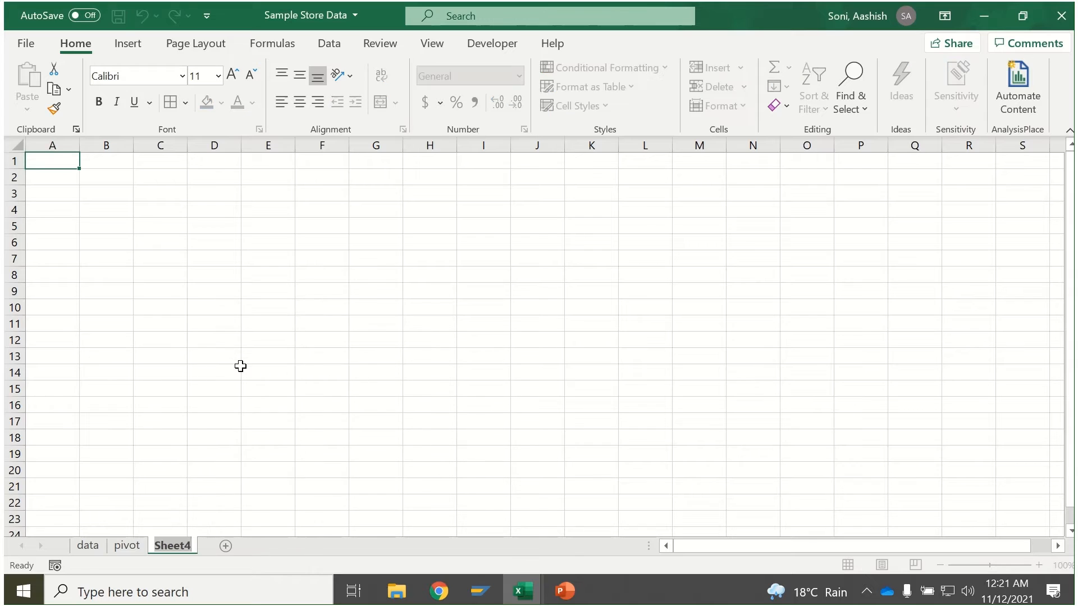
{"action": "type", "text": "Da"}
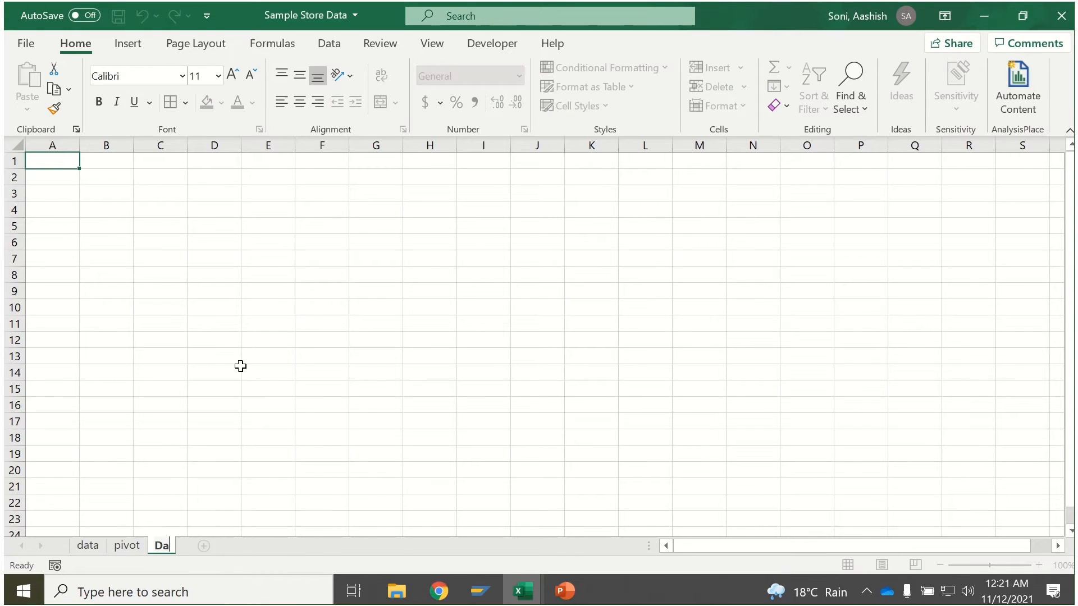
{"action": "type", "text": "shboard"}
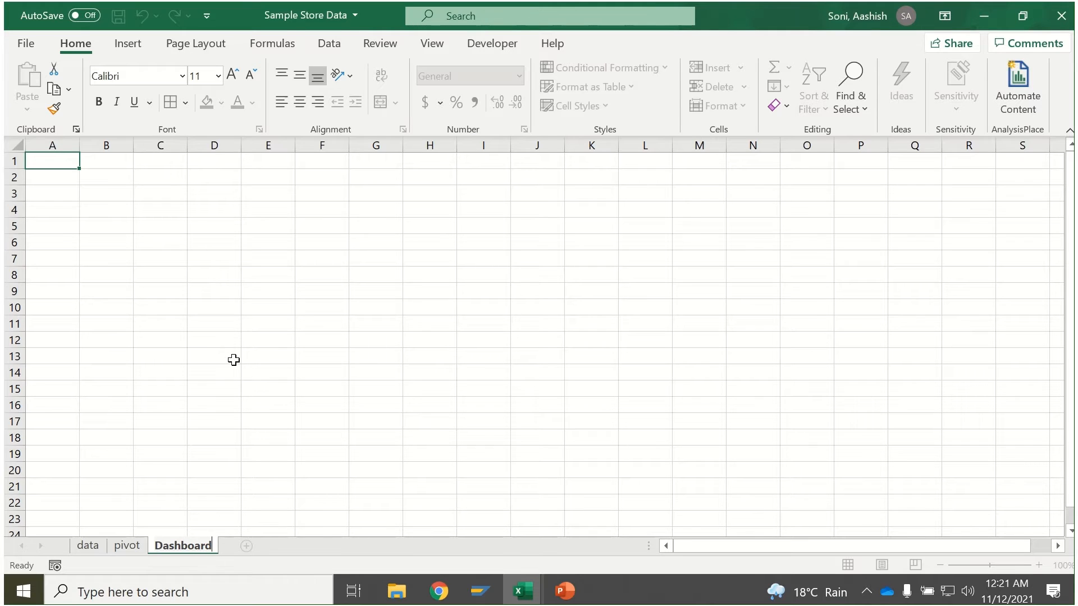
{"action": "left_click", "coordinate": [233, 359]}
Hide the gridlines on the Dashboard sheet.
{"action": "left_click", "coordinate": [99, 183]}
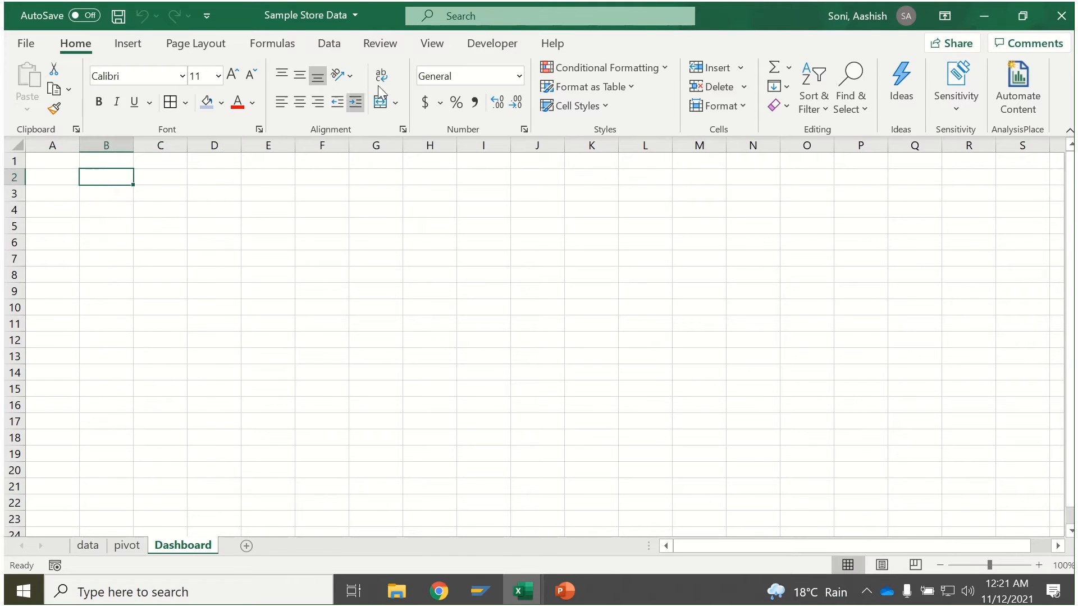
{"action": "left_click", "coordinate": [434, 44]}
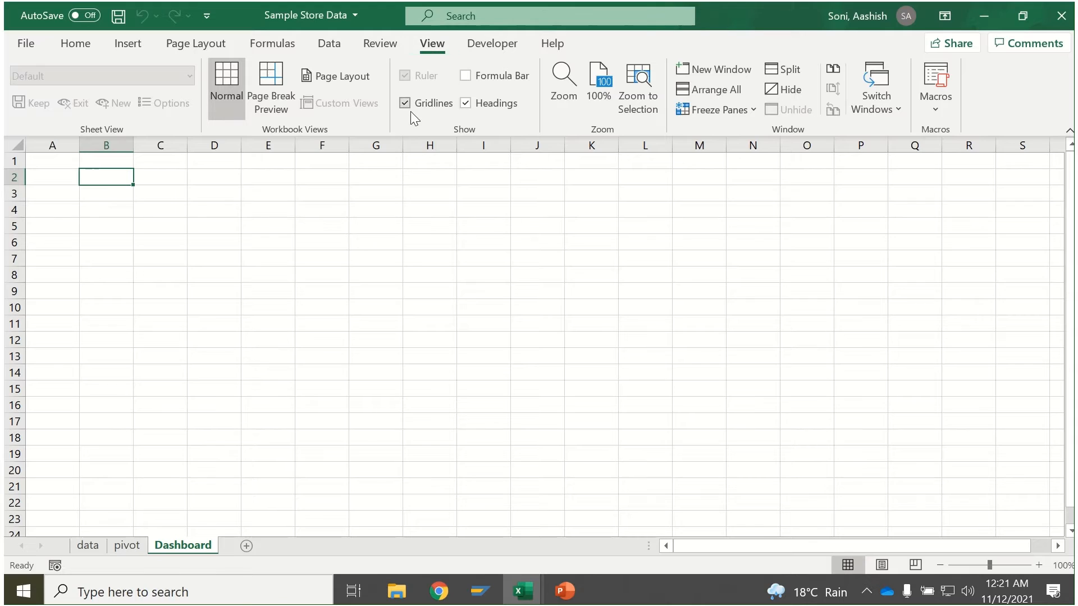
{"action": "left_click", "coordinate": [405, 103]}
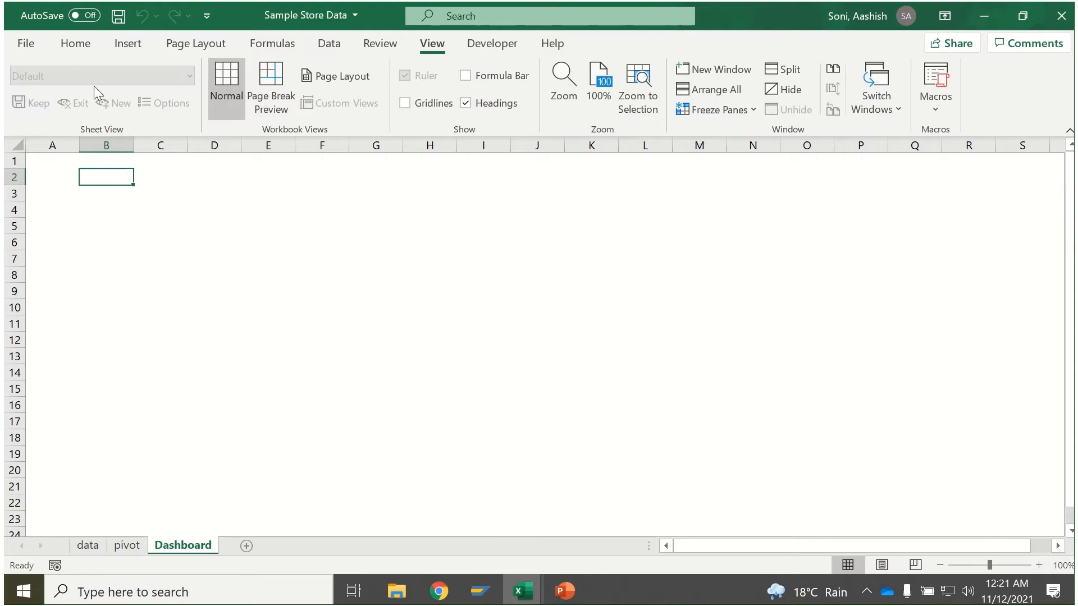
Draw a rectangle banner about 0.22 inches high and 18.11 inches wide along row 1, from column A to AA.
{"action": "left_click", "coordinate": [122, 50]}
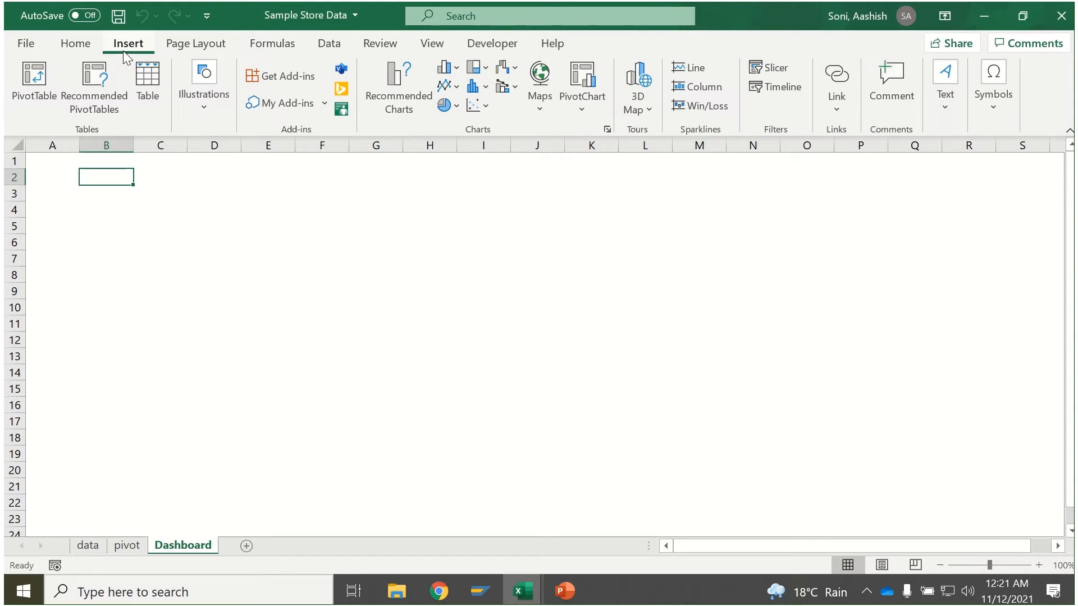
{"action": "left_click", "coordinate": [203, 117]}
{"action": "left_click", "coordinate": [234, 186]}
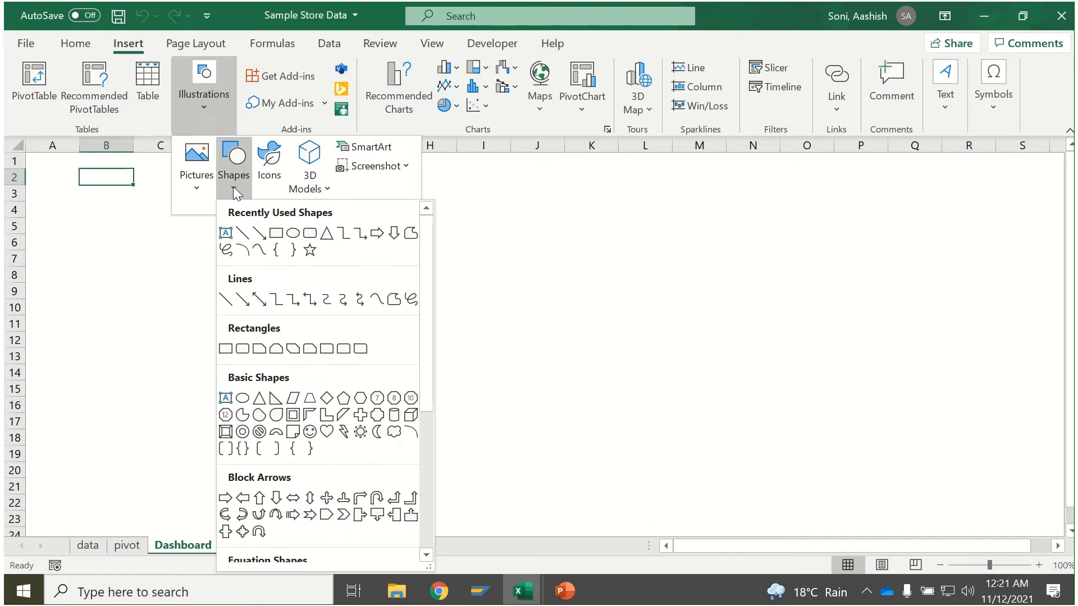
{"action": "left_click", "coordinate": [275, 234]}
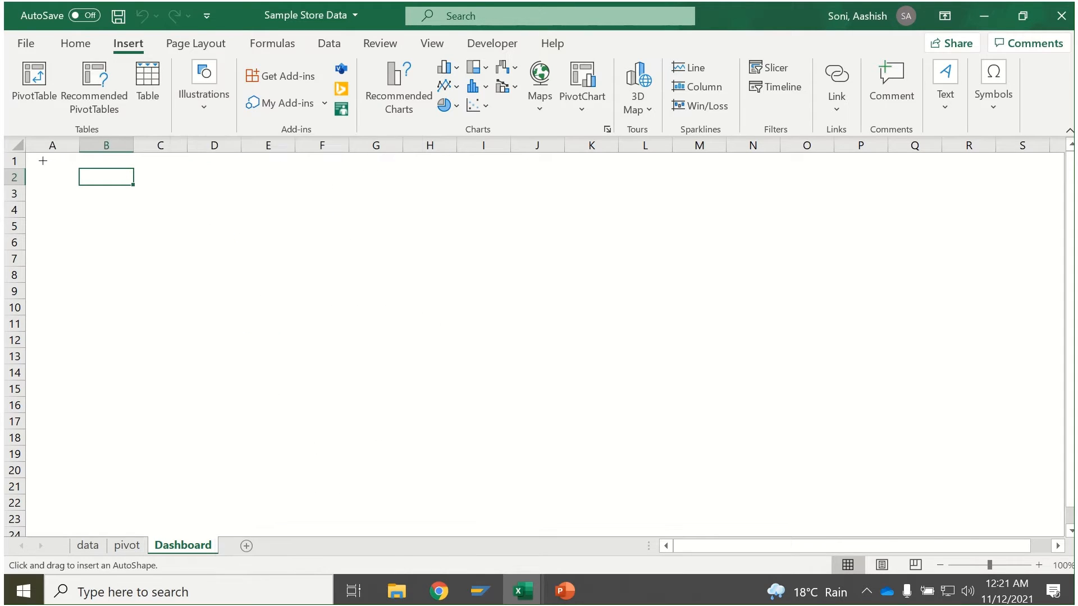
{"action": "left_click_drag", "start_coordinate": [29, 154], "coordinate": [1059, 170]}
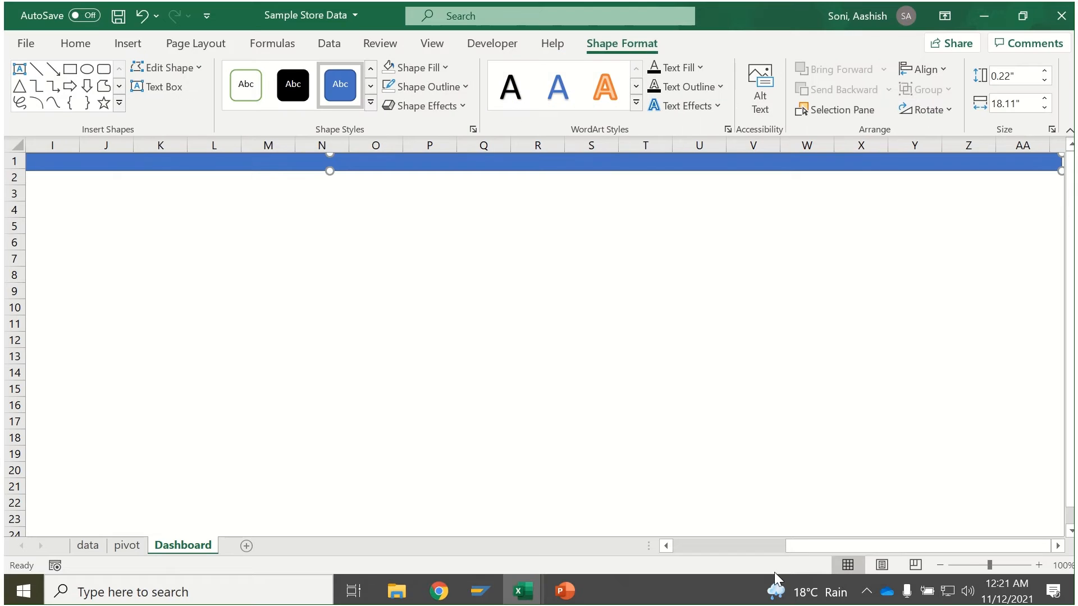
{"action": "left_click_drag", "start_coordinate": [811, 545], "coordinate": [688, 549]}
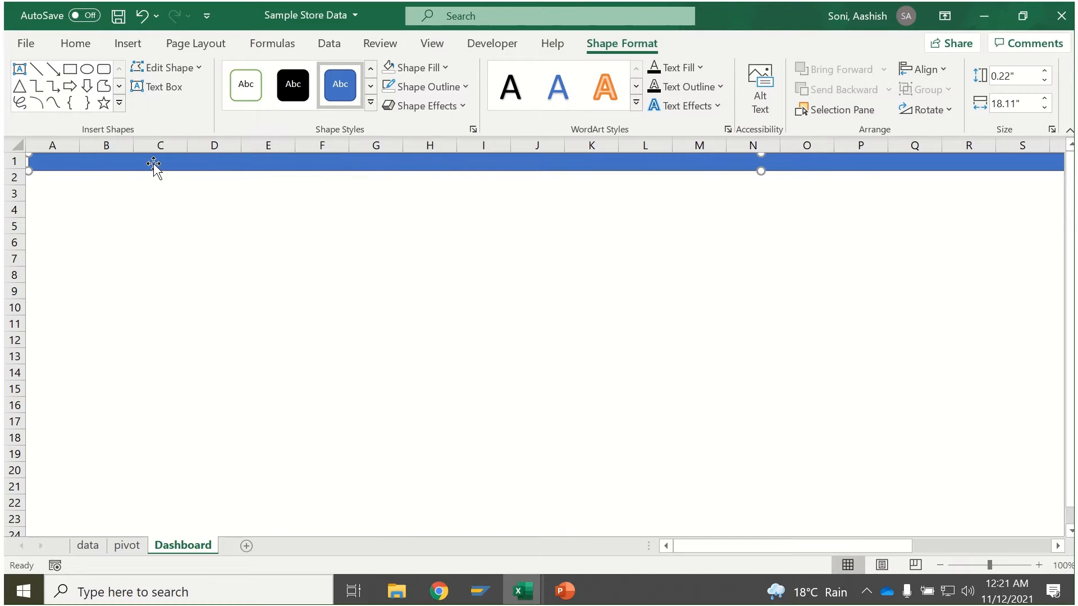
{"action": "left_click_drag", "start_coordinate": [154, 163], "coordinate": [149, 164]}
{"action": "left_click", "coordinate": [410, 241]}
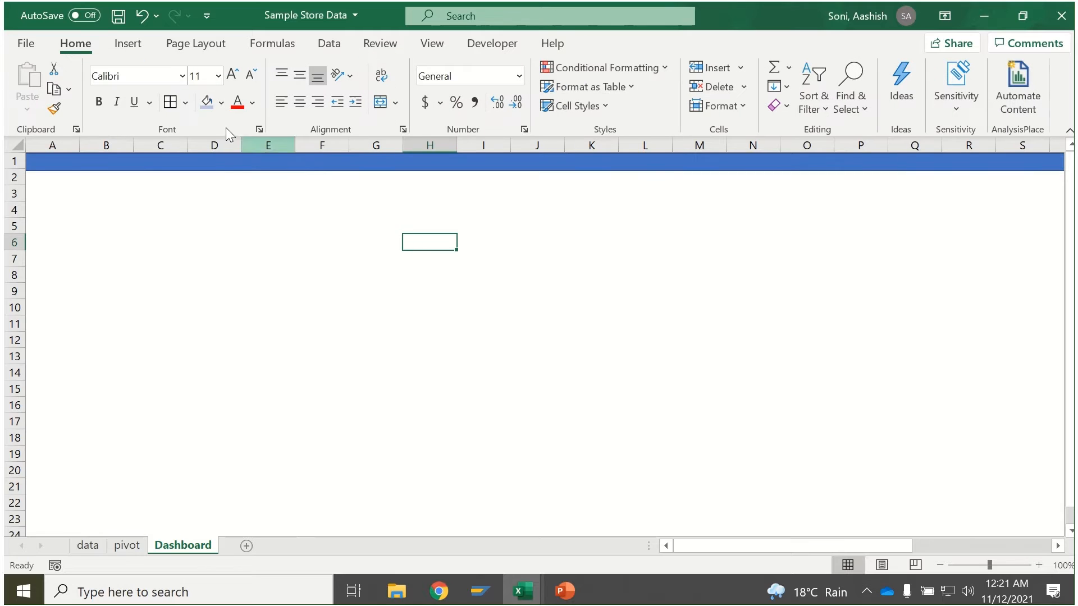
Insert a text box below the banner over columns D to H and enter the title "SAMPLE STORE DATA - DASHBOARD".
{"action": "left_click", "coordinate": [146, 48]}
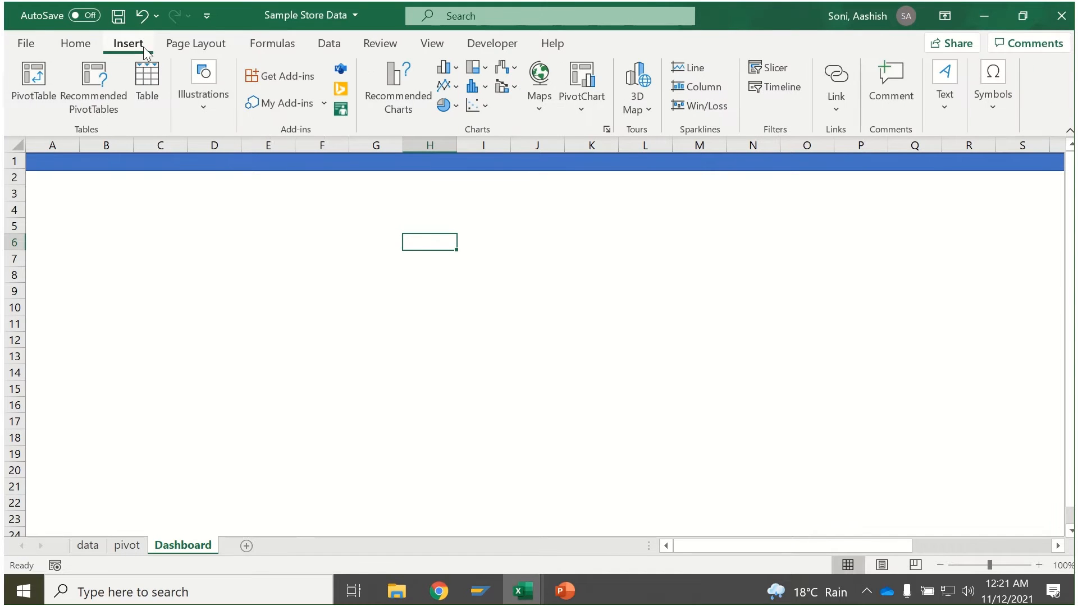
{"action": "left_click", "coordinate": [220, 112]}
{"action": "left_click", "coordinate": [232, 179]}
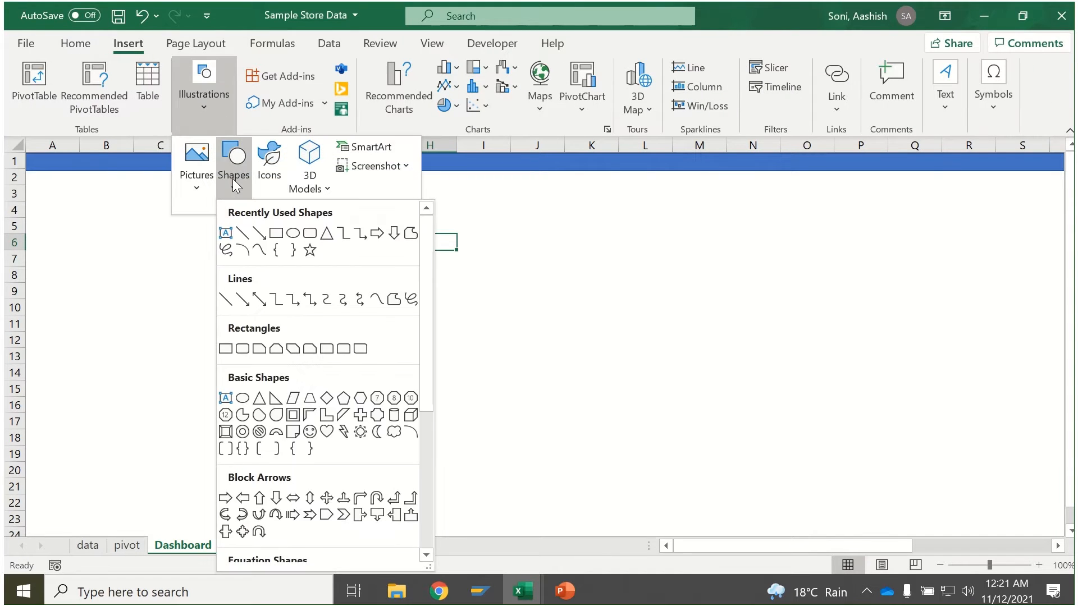
{"action": "left_click", "coordinate": [228, 234]}
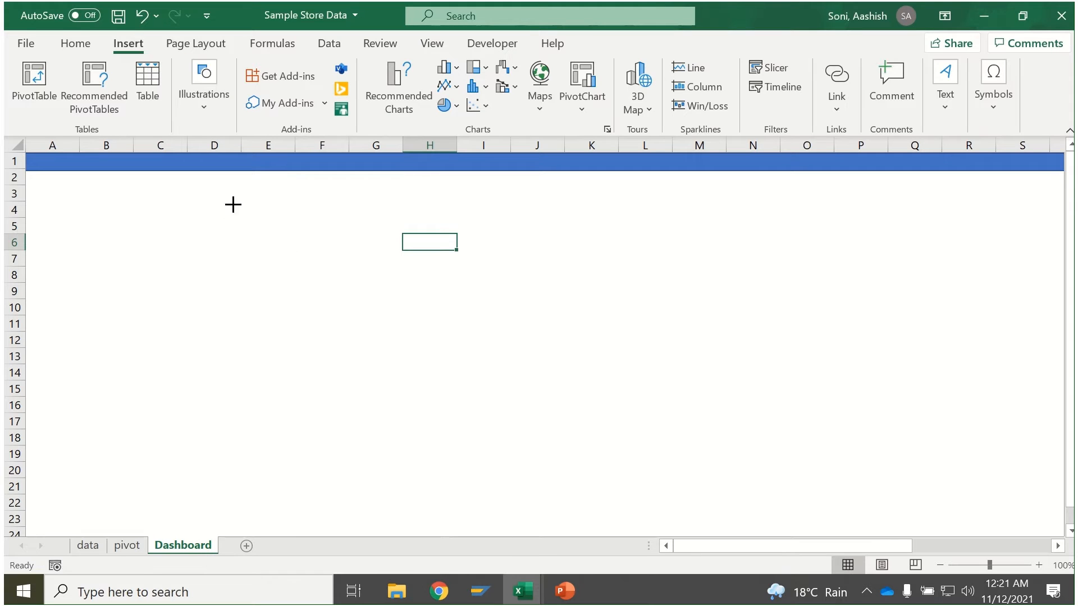
{"action": "left_click_drag", "start_coordinate": [226, 200], "coordinate": [440, 230]}
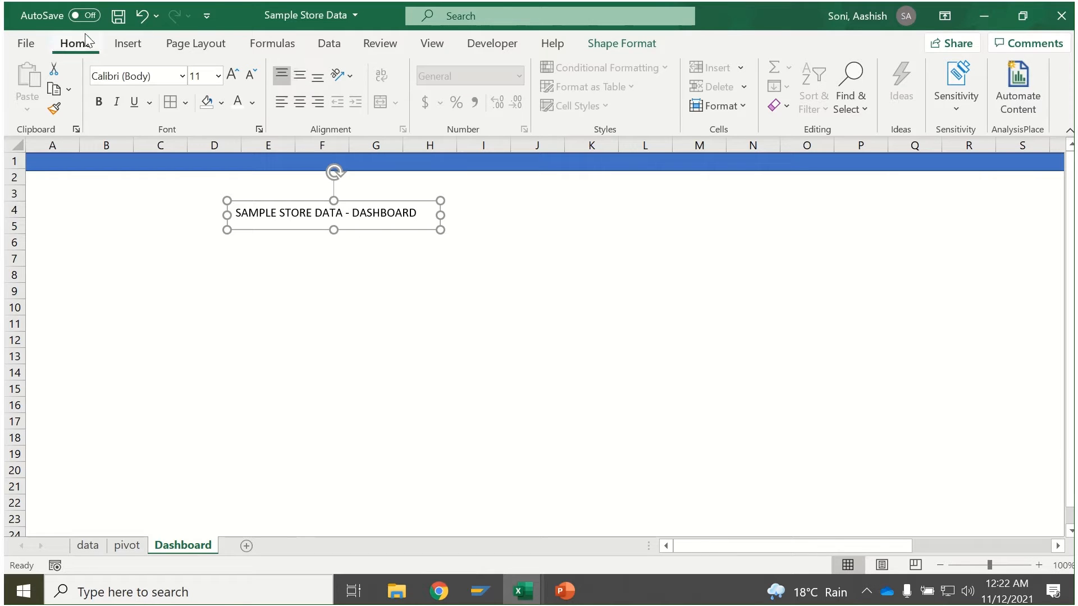
Centre the title vertically and horizontally in its text box, then widen the box to about 3.23 inches and shift it to columns F–K.
{"action": "left_click", "coordinate": [299, 74]}
{"action": "left_click", "coordinate": [299, 102]}
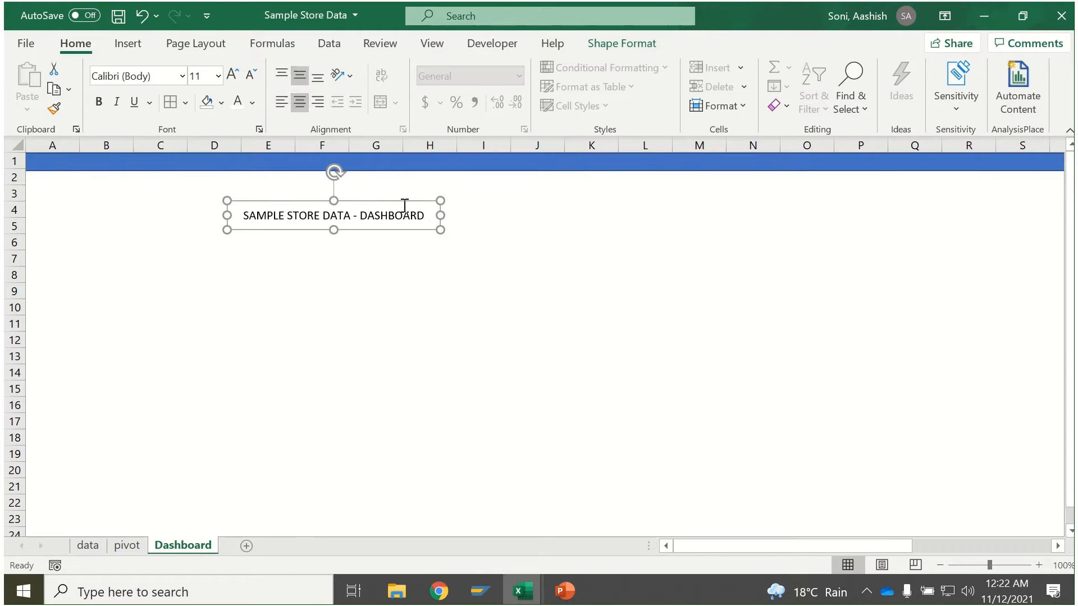
{"action": "left_click_drag", "start_coordinate": [394, 201], "coordinate": [605, 206]}
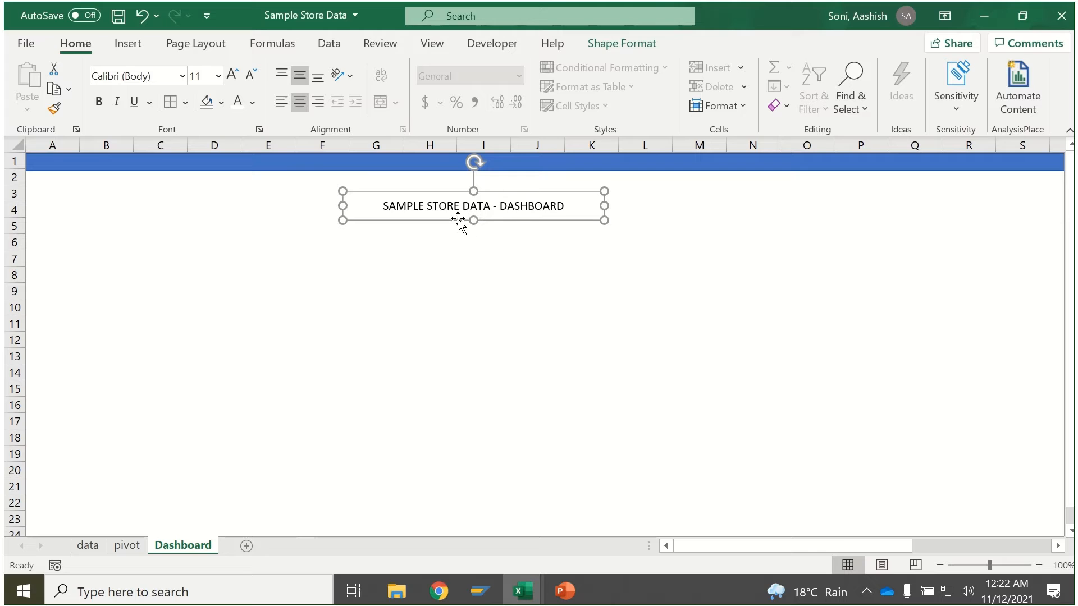
Remove the outline from the blue banner rectangle.
{"action": "left_click", "coordinate": [411, 164]}
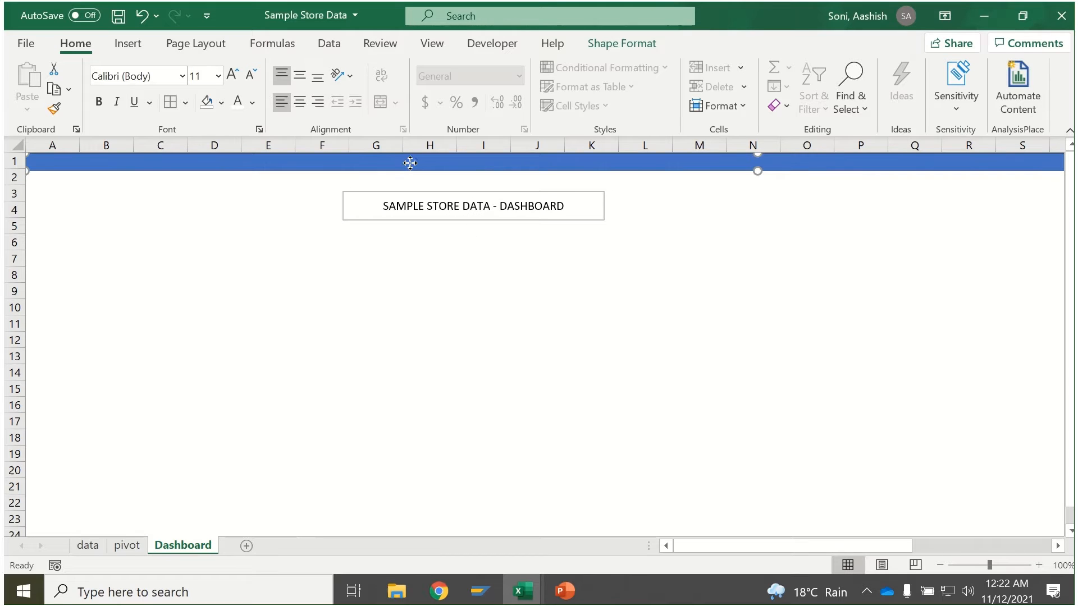
{"action": "left_click", "coordinate": [602, 45]}
{"action": "left_click", "coordinate": [448, 89]}
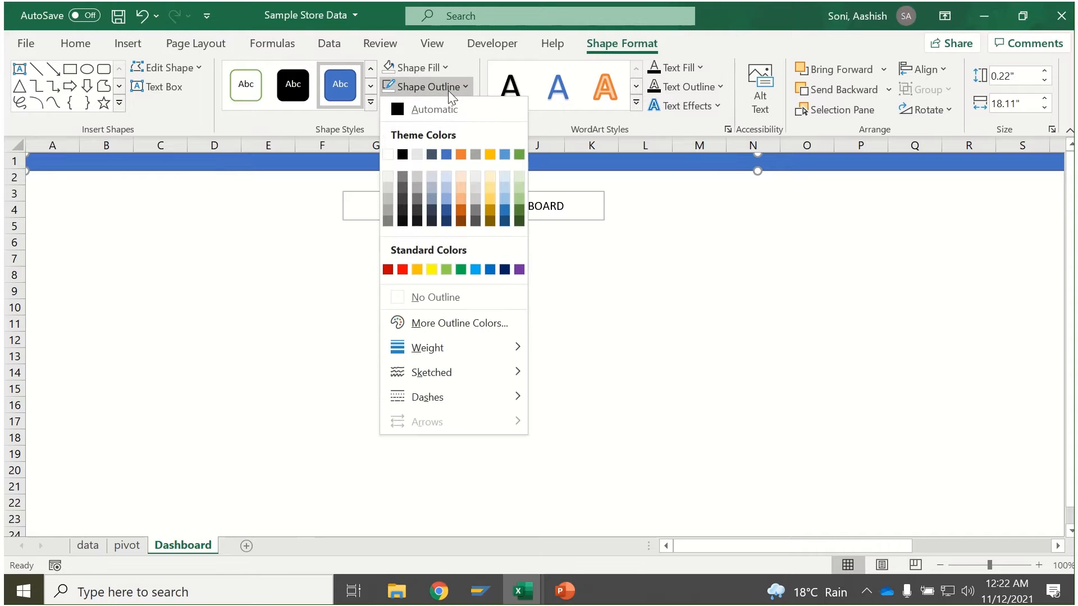
{"action": "left_click", "coordinate": [484, 299]}
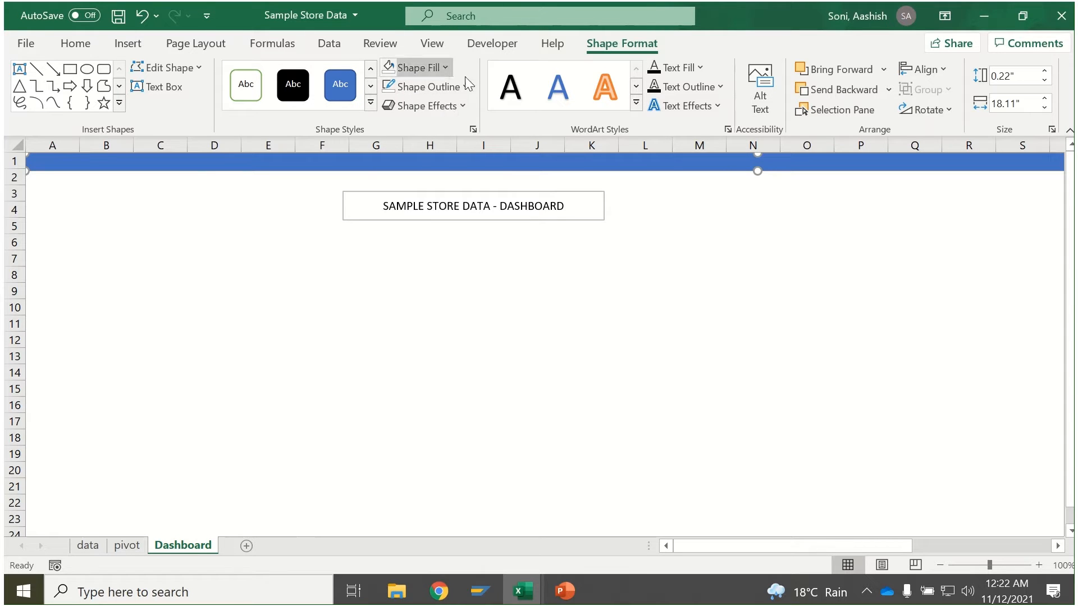
Extend the blue banner downward over row 2, to a height of about 0.37 inches.
{"action": "left_click", "coordinate": [512, 193]}
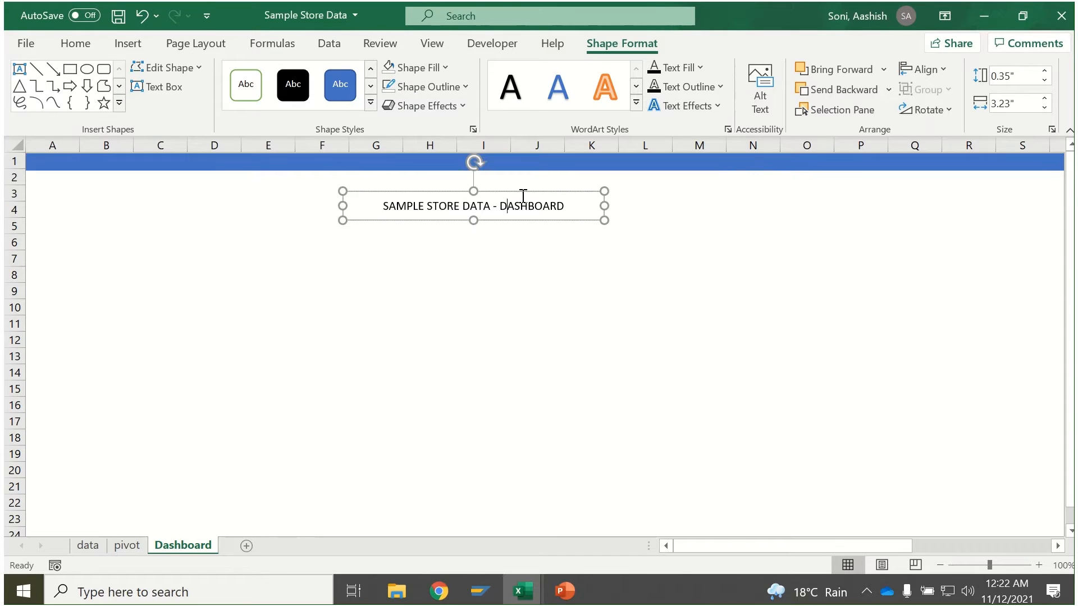
{"action": "left_click_drag", "start_coordinate": [521, 192], "coordinate": [543, 150]}
{"action": "left_click", "coordinate": [338, 162]}
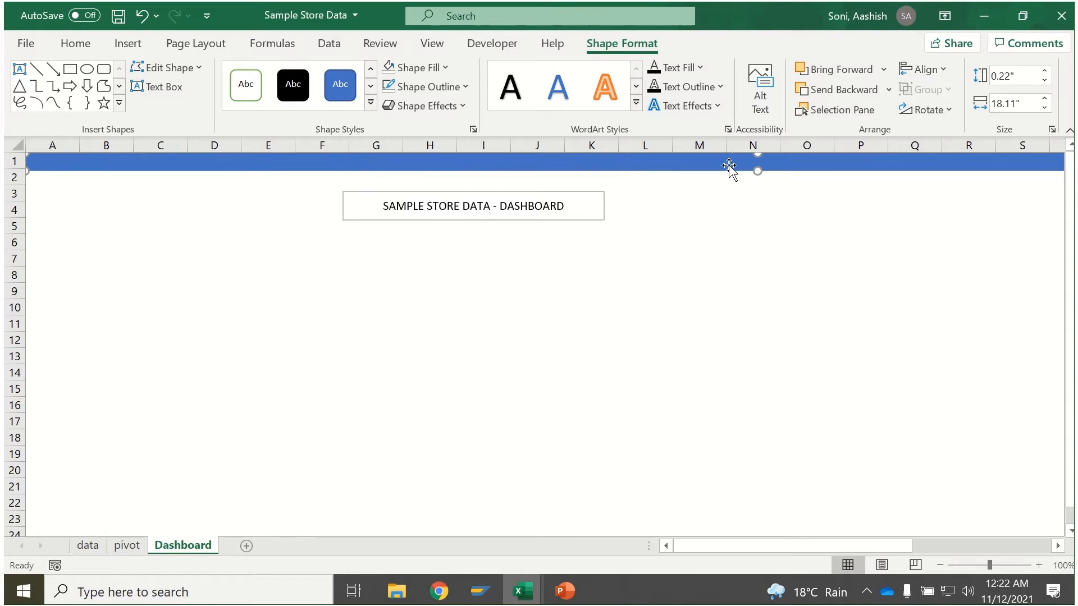
{"action": "left_click_drag", "start_coordinate": [757, 170], "coordinate": [757, 183]}
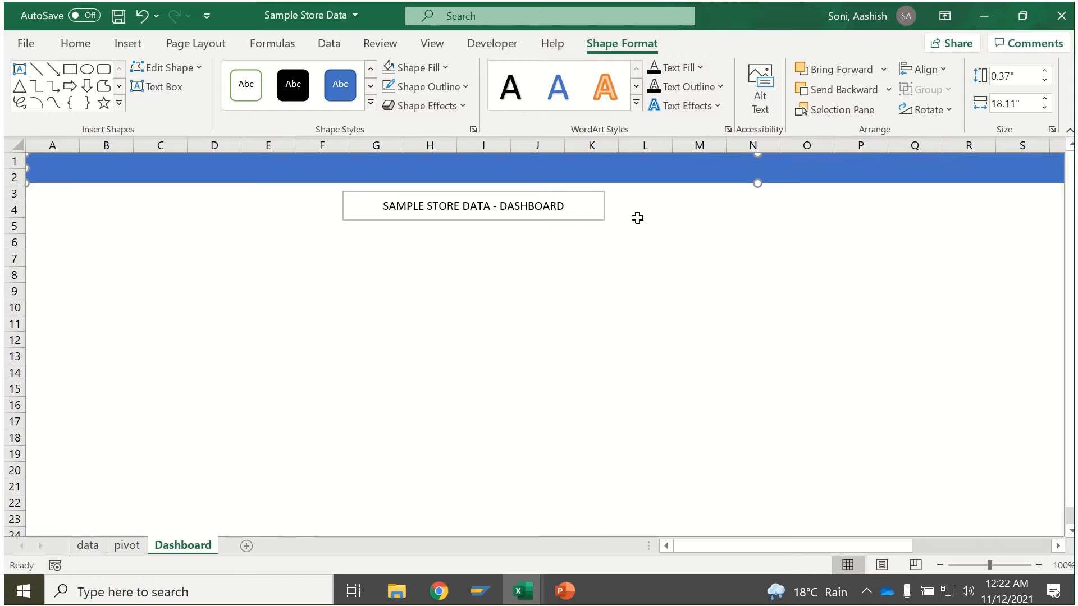
Move the title text box onto the blue banner over columns H to L and remove its fill and outline.
{"action": "left_click", "coordinate": [584, 216]}
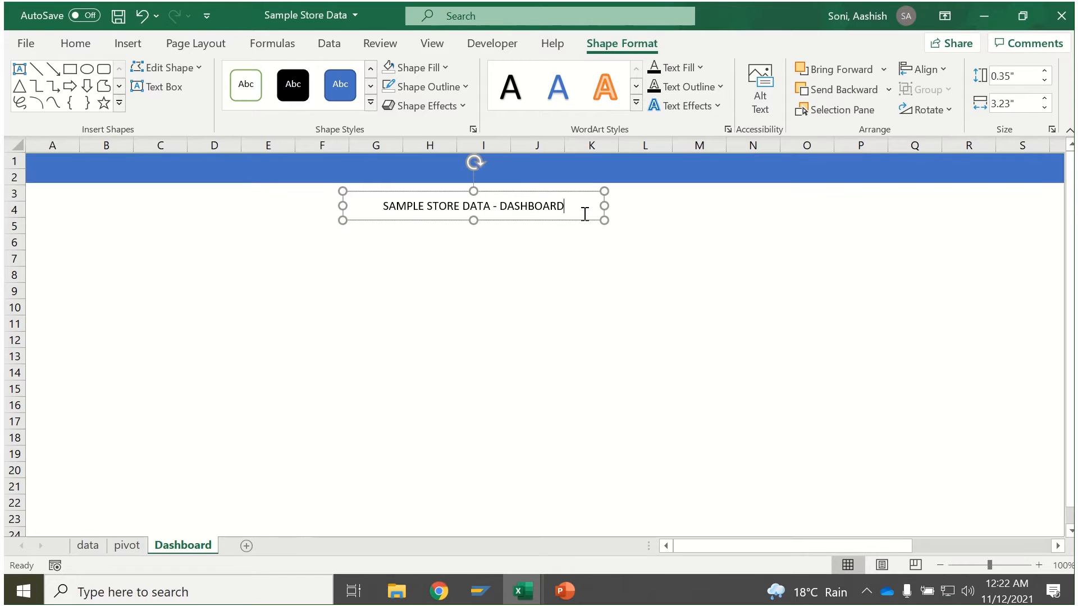
{"action": "left_click_drag", "start_coordinate": [584, 220], "coordinate": [638, 183]}
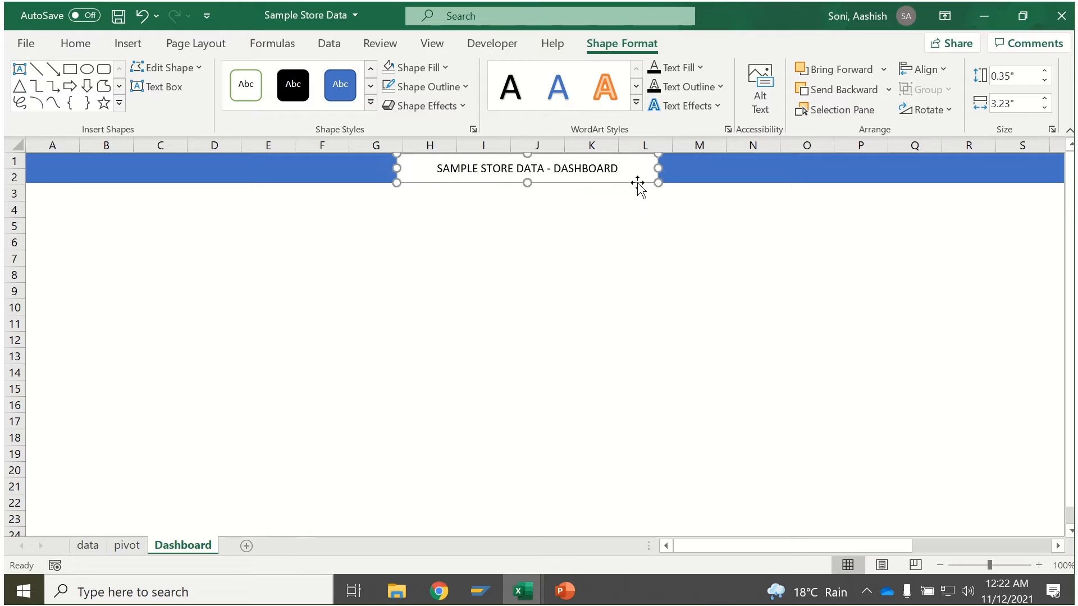
{"action": "left_click", "coordinate": [413, 72]}
{"action": "left_click", "coordinate": [456, 277]}
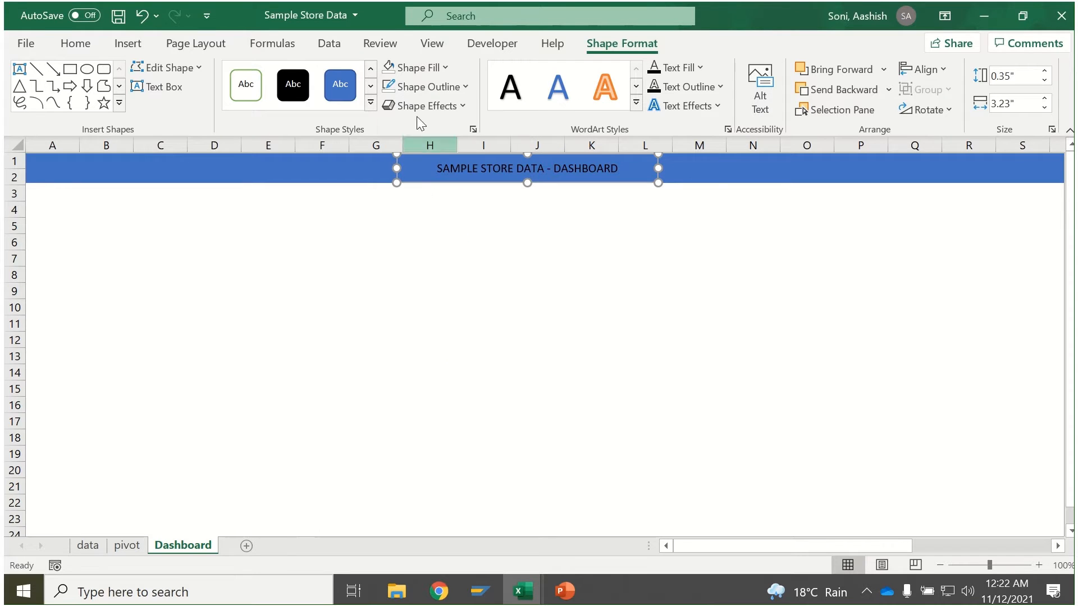
{"action": "left_click", "coordinate": [422, 89]}
{"action": "left_click", "coordinate": [462, 292]}
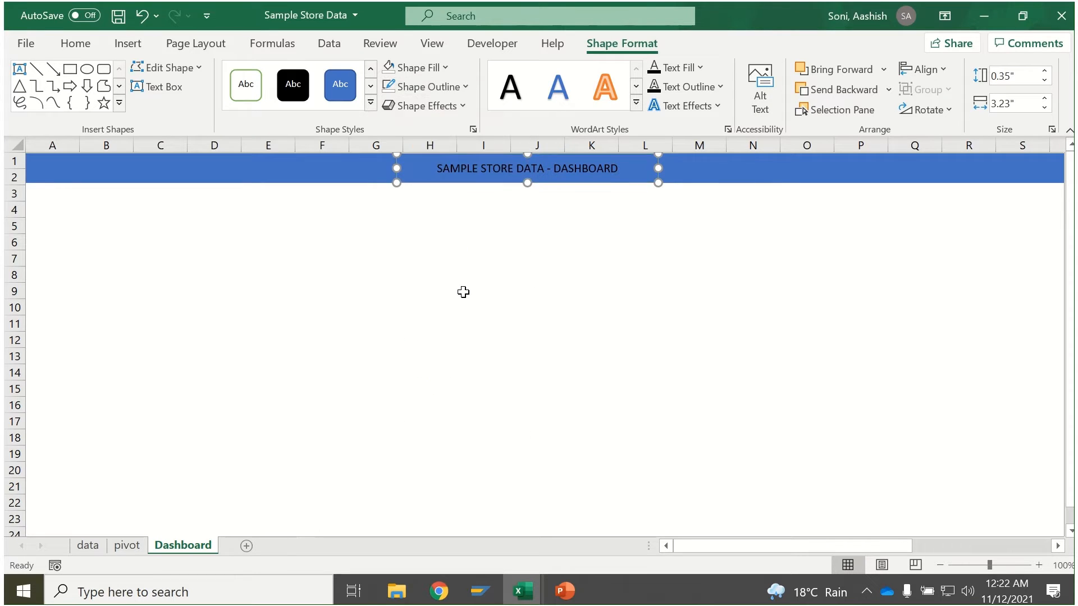
Reduce the blue banner's height slightly and shrink the title text box so that it fits inside the banner.
{"action": "left_click", "coordinate": [322, 178]}
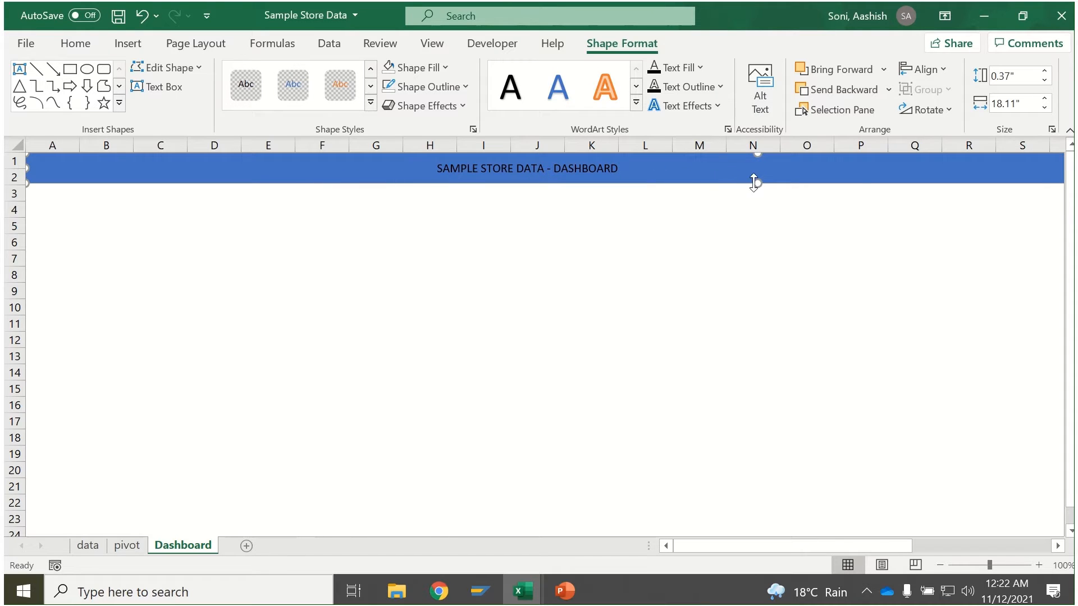
{"action": "left_click_drag", "start_coordinate": [756, 183], "coordinate": [752, 180]}
{"action": "left_click", "coordinate": [528, 174]}
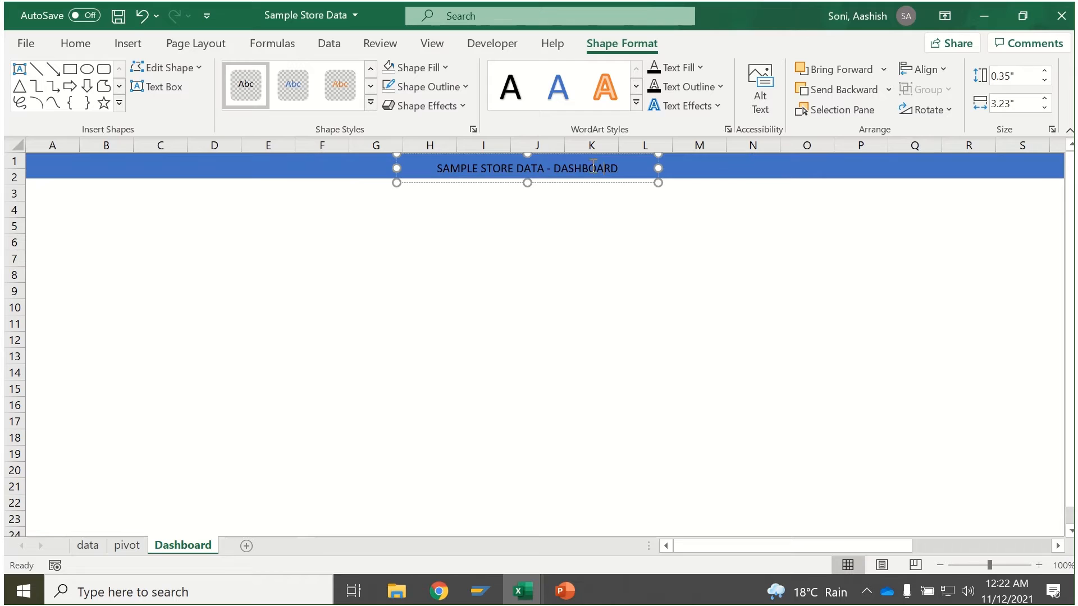
{"action": "left_click_drag", "start_coordinate": [528, 183], "coordinate": [555, 177]}
Make the dashboard title bold with a white font colour.
{"action": "left_click", "coordinate": [75, 43]}
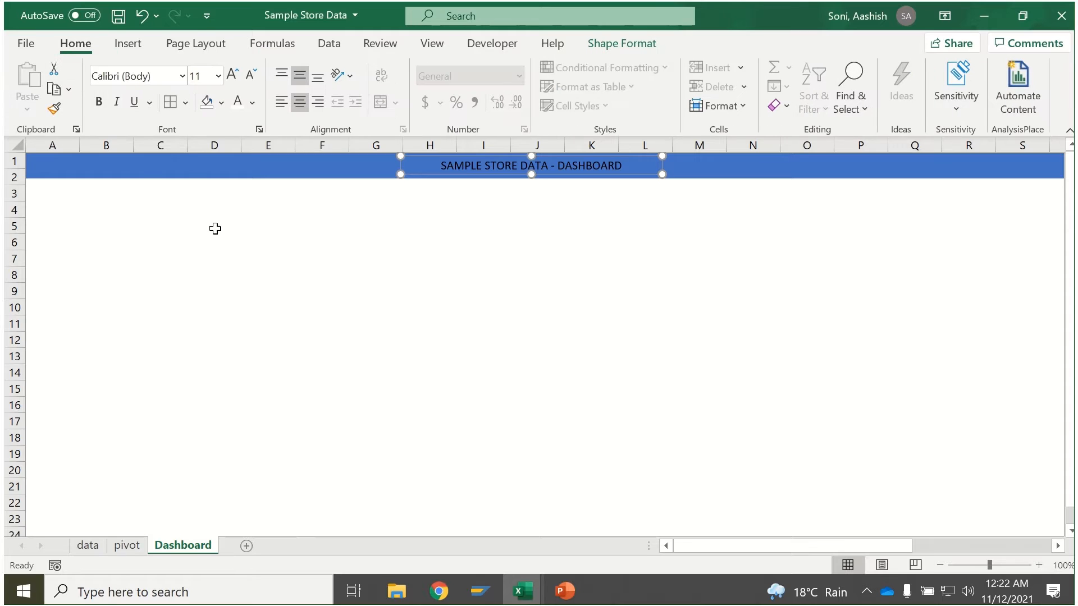
{"action": "left_click", "coordinate": [103, 104]}
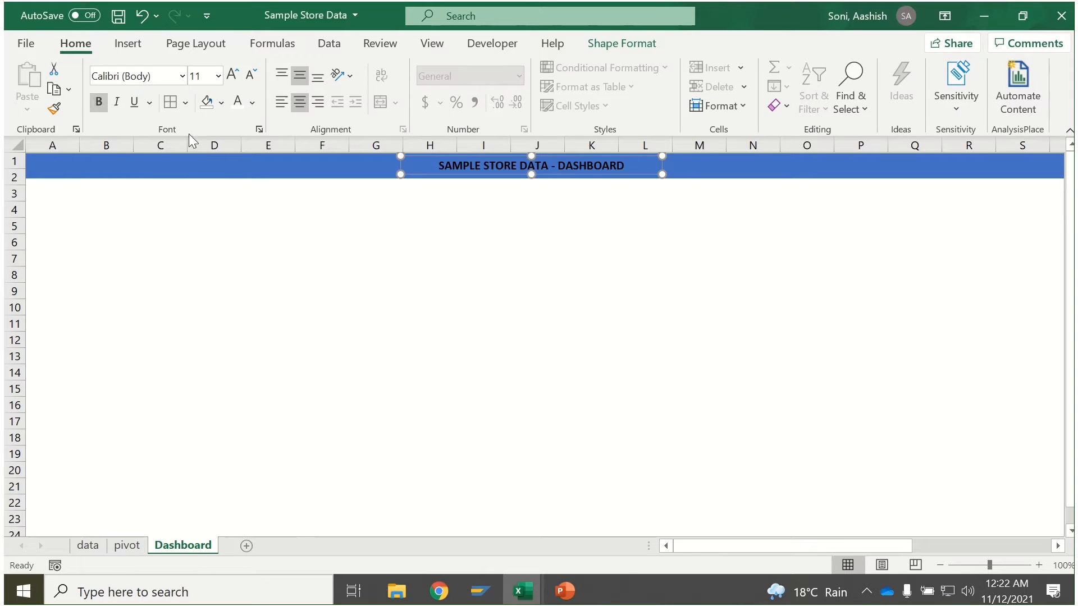
{"action": "left_click", "coordinate": [236, 107]}
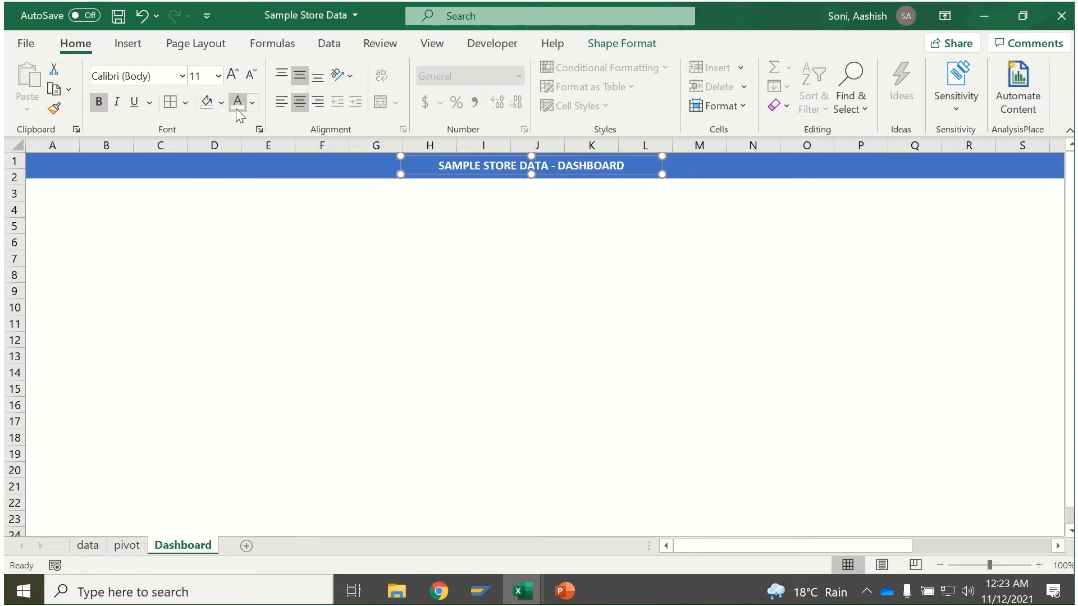
{"action": "left_click", "coordinate": [306, 245]}
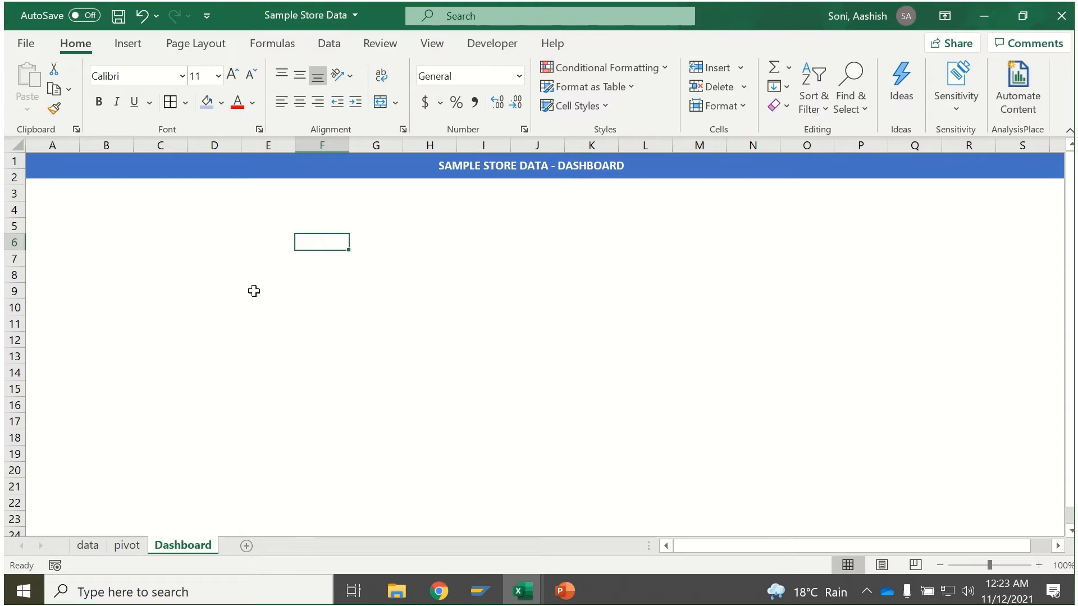
Reduce the blue banner's height slightly so that its lower edge sits higher within row 2.
{"action": "left_click", "coordinate": [249, 176]}
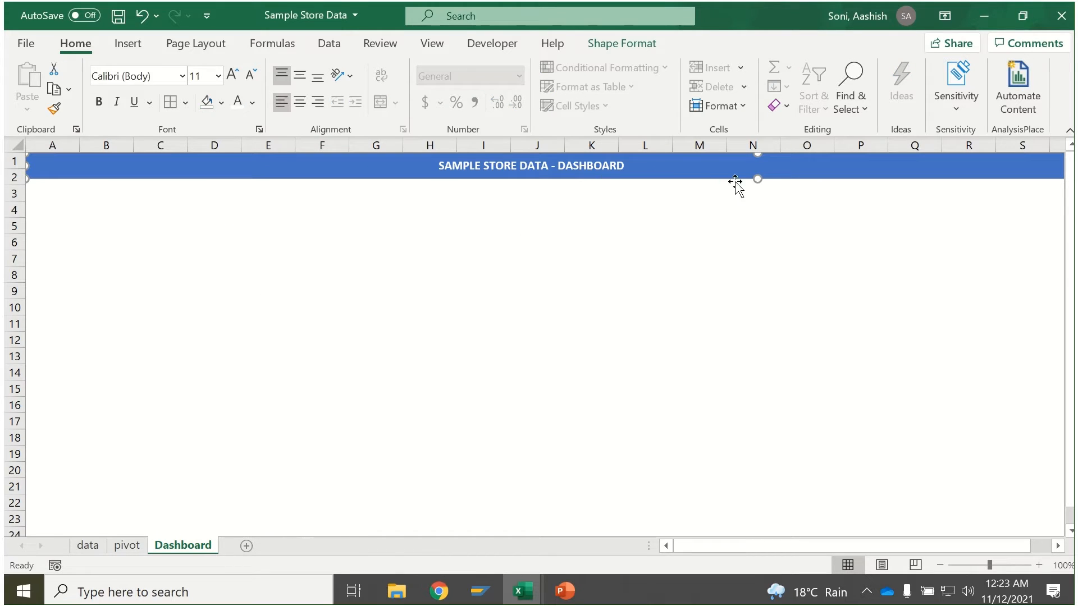
{"action": "left_click_drag", "start_coordinate": [760, 179], "coordinate": [758, 169]}
{"action": "left_click", "coordinate": [537, 275]}
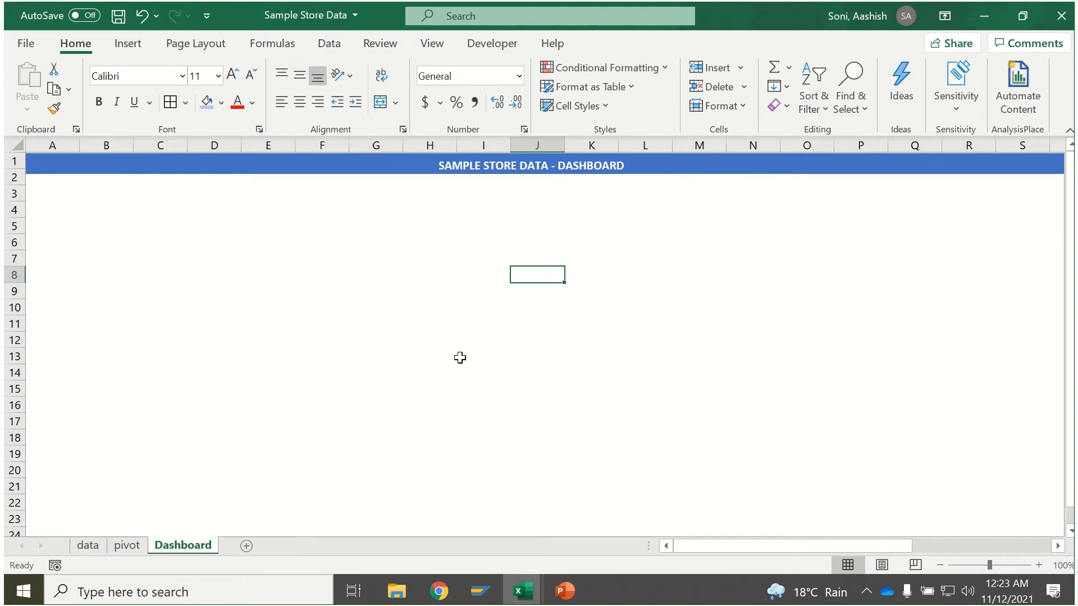
Draw a rounded rectangle about 0.59" high and 1.67" wide over columns A to C, rows 3 to 5, and round its corners more.
{"action": "left_click", "coordinate": [128, 546]}
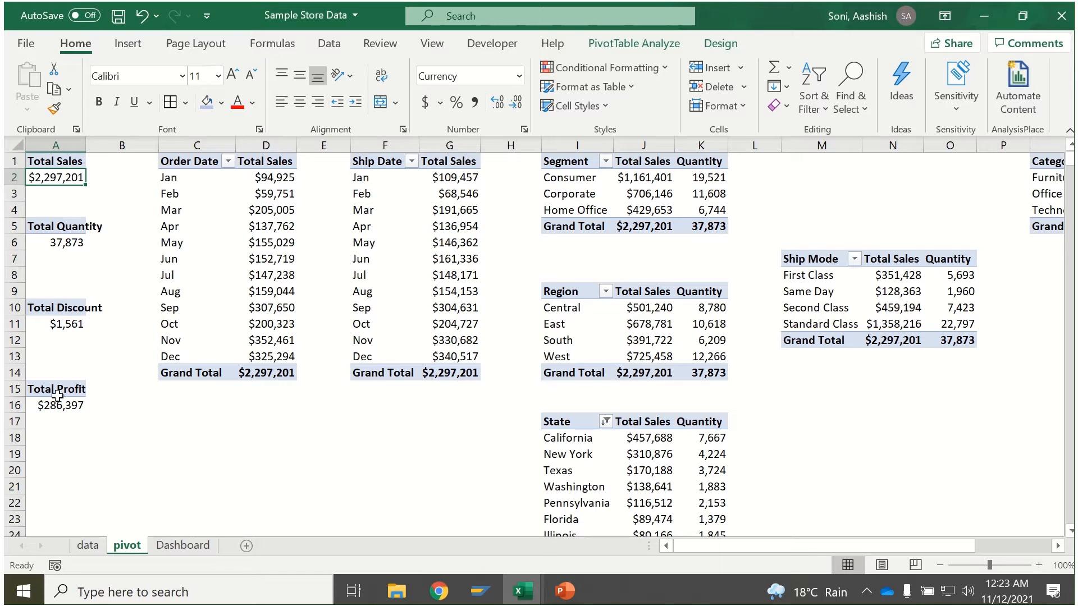
{"action": "left_click", "coordinate": [184, 546]}
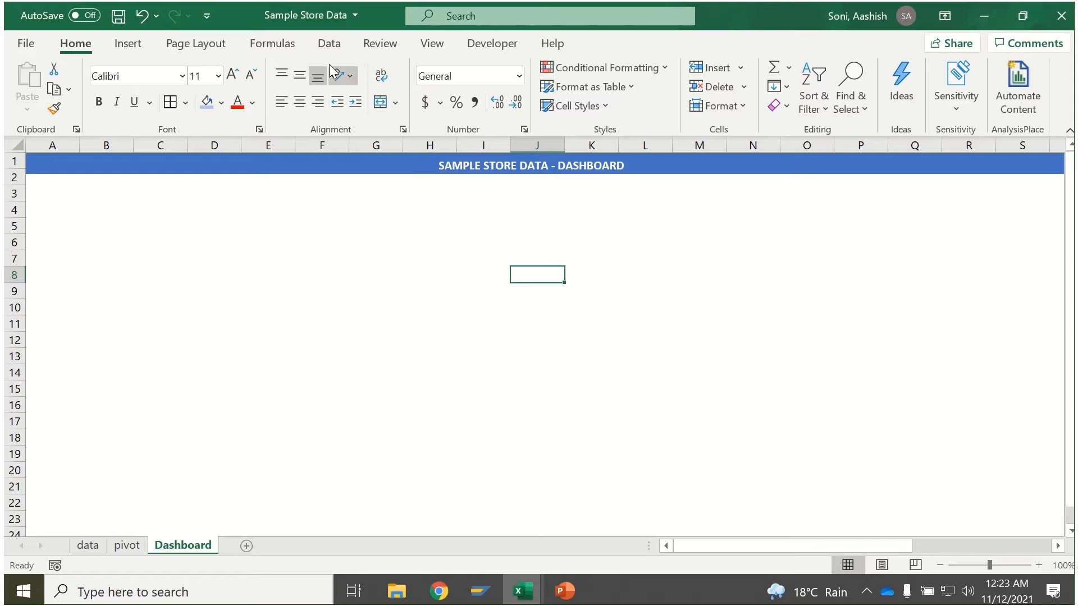
{"action": "left_click", "coordinate": [129, 45]}
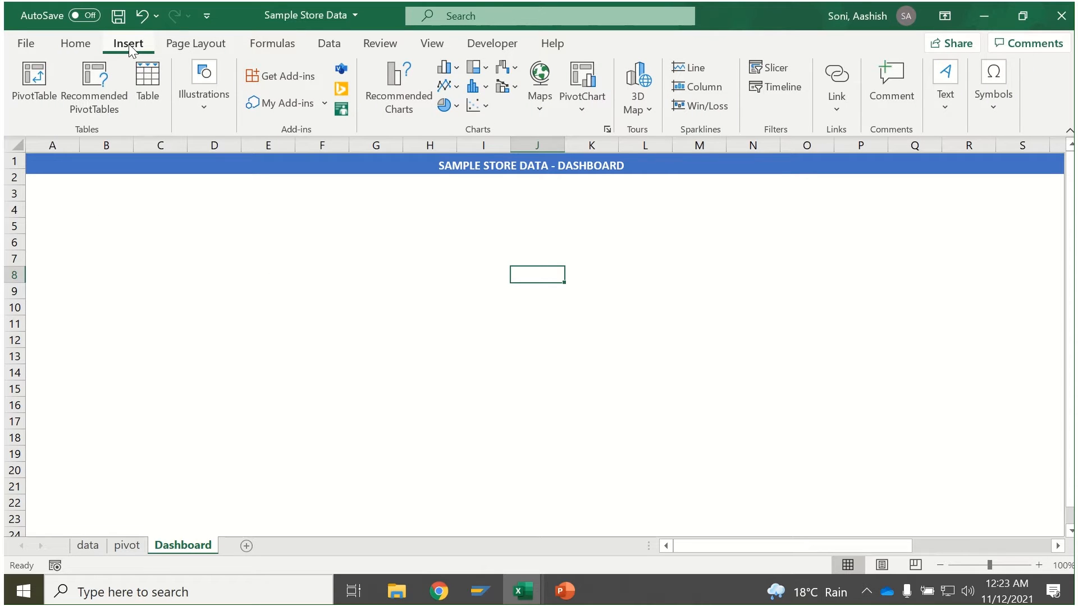
{"action": "left_click", "coordinate": [198, 105]}
{"action": "left_click", "coordinate": [232, 185]}
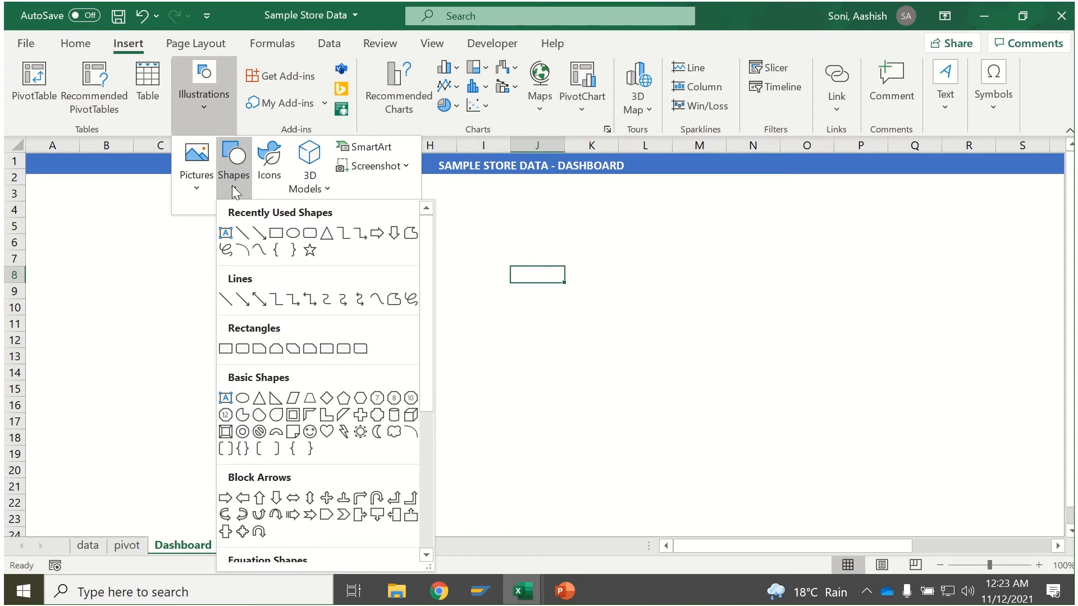
{"action": "left_click", "coordinate": [310, 234]}
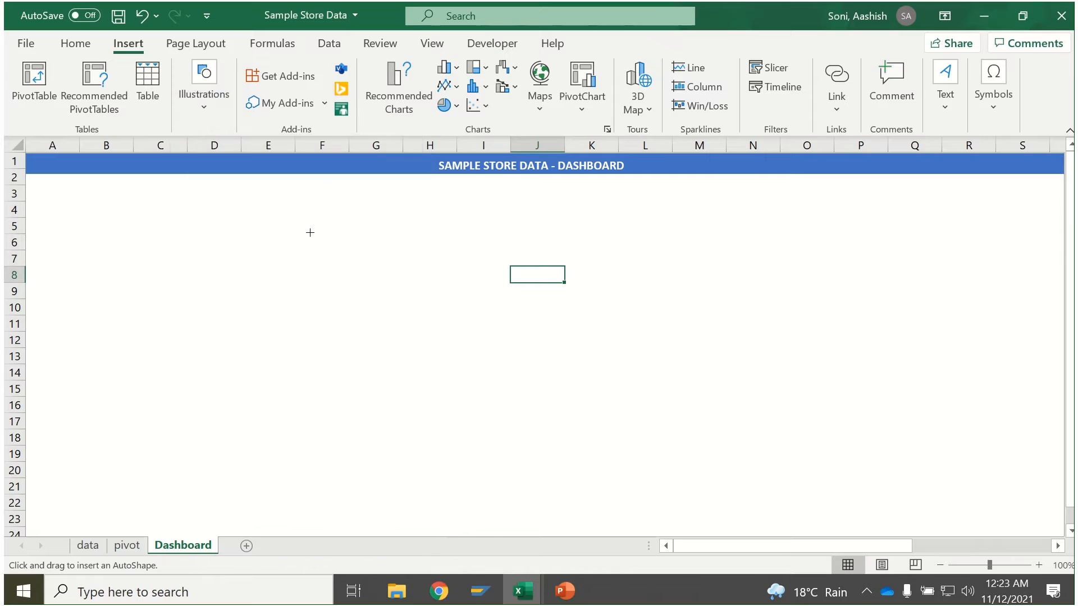
{"action": "left_click_drag", "start_coordinate": [34, 185], "coordinate": [169, 232]}
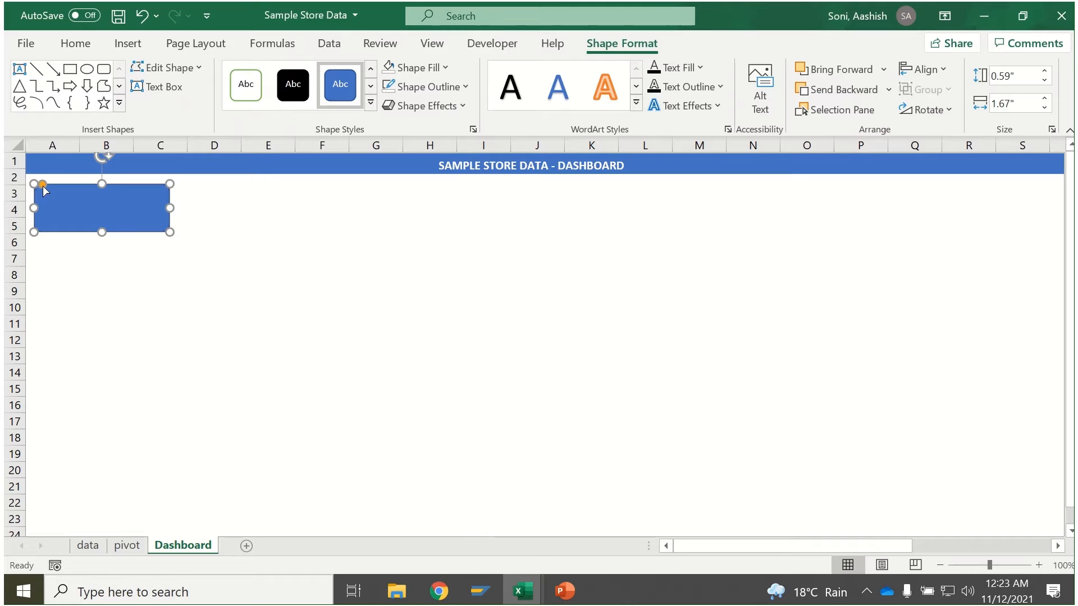
{"action": "mouse_move", "coordinate": [43, 185]}
{"action": "left_mouse_down"}
{"action": "mouse_move", "coordinate": [68, 201]}
{"action": "mouse_move", "coordinate": [34, 179]}
{"action": "mouse_move", "coordinate": [48, 186]}
{"action": "left_mouse_up"}
{"action": "left_click", "coordinate": [100, 264]}
Remove the rounded rectangle's fill, keeping its blue outline.
{"action": "left_click", "coordinate": [101, 224]}
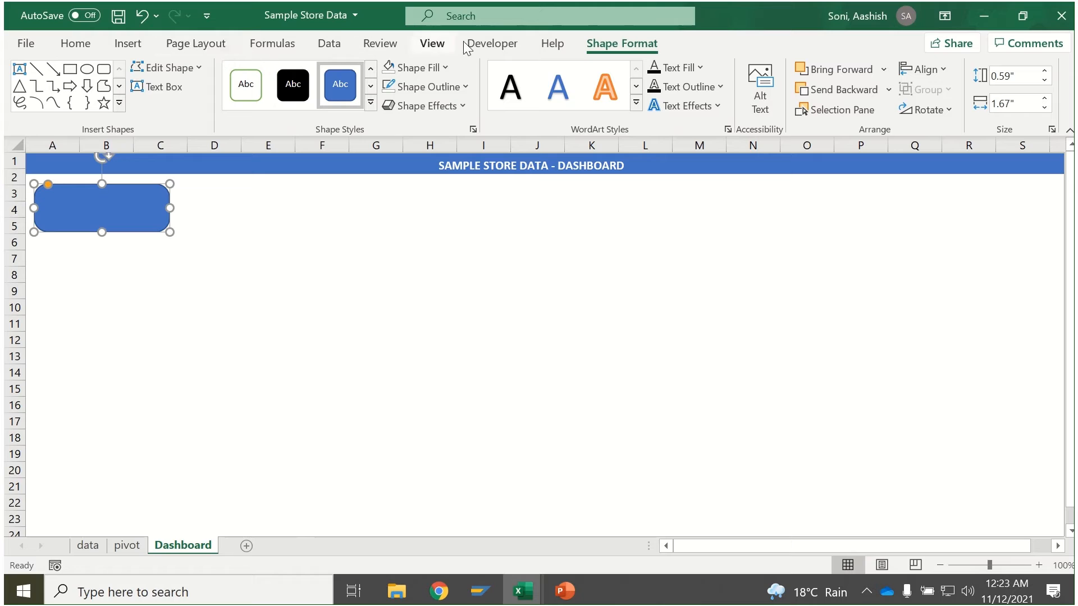
{"action": "left_click", "coordinate": [428, 70]}
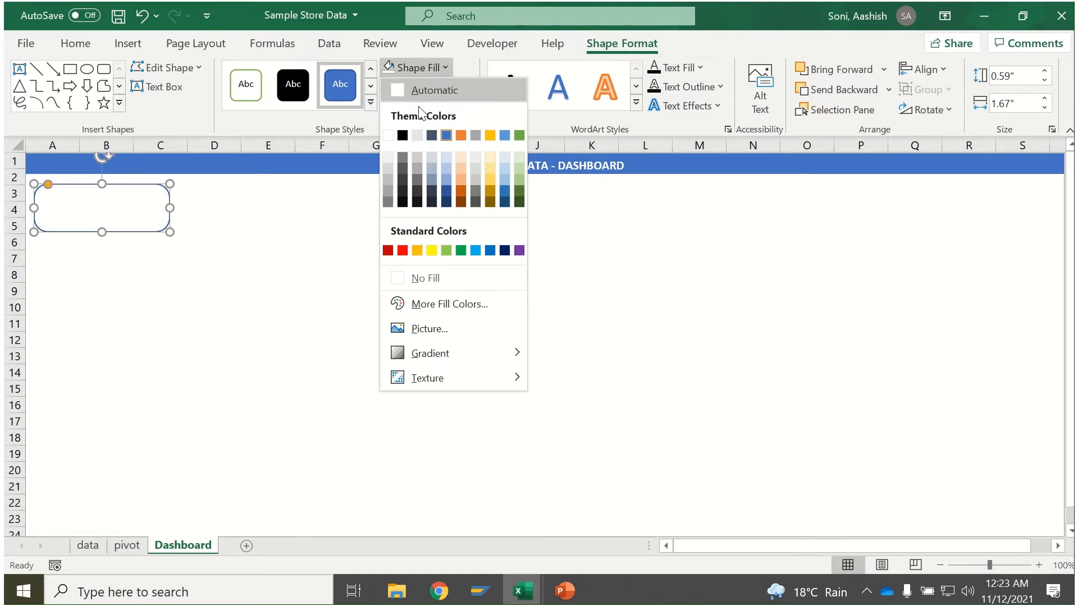
{"action": "left_click", "coordinate": [441, 275]}
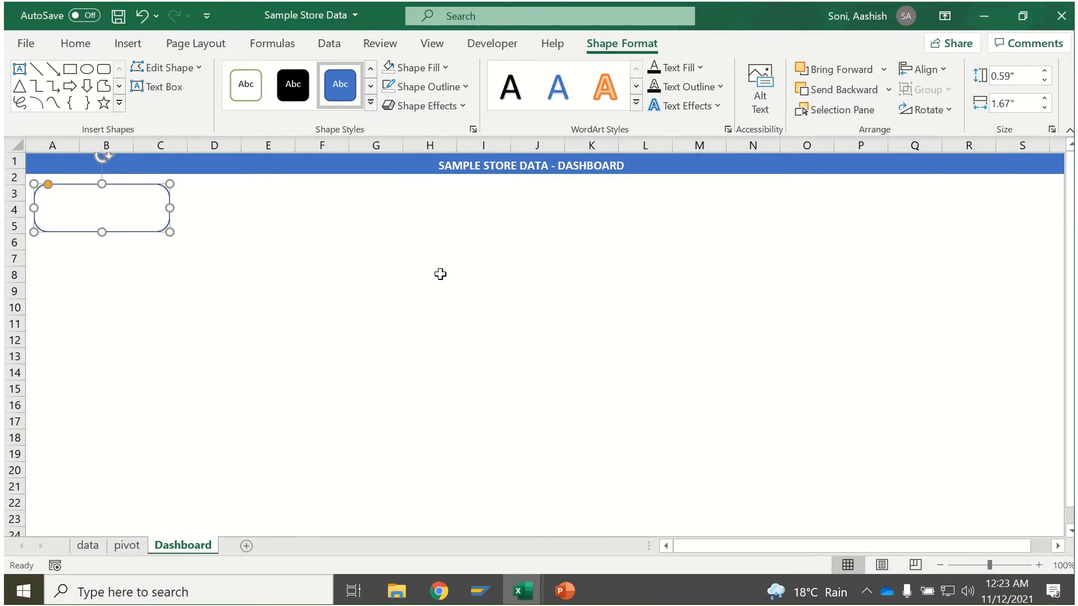
{"action": "left_click", "coordinate": [423, 92]}
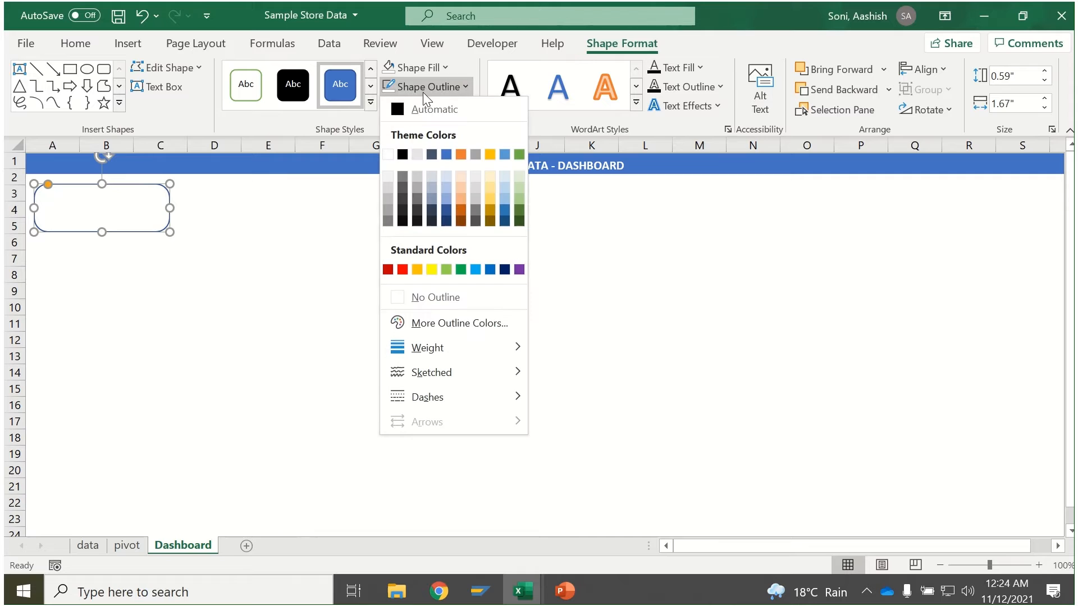
{"action": "left_click", "coordinate": [269, 256]}
{"action": "left_click", "coordinate": [190, 258]}
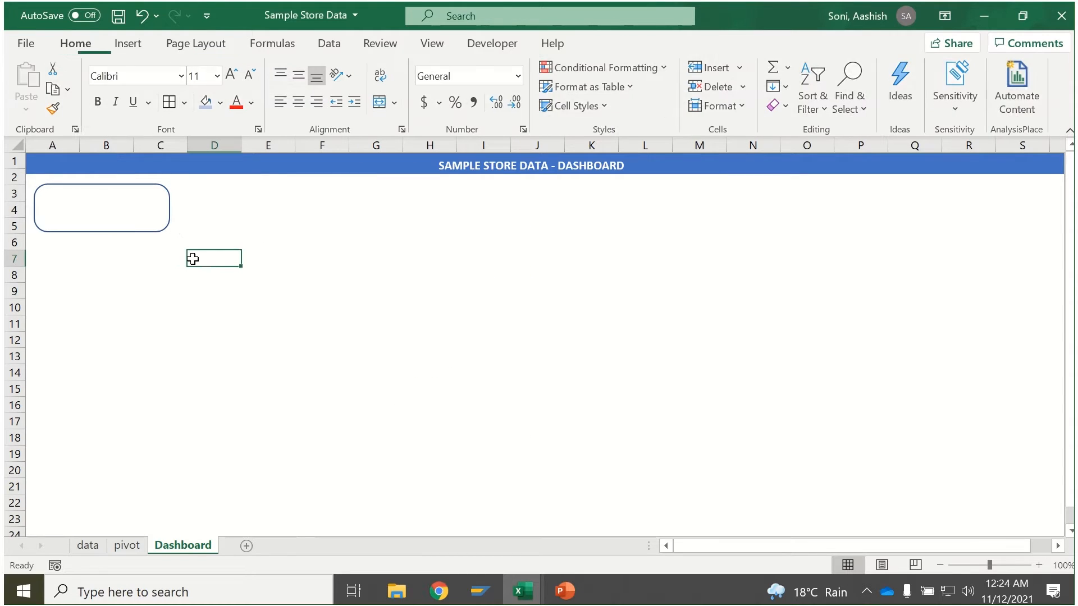
Place a text box in the upper part of the rounded rectangle and a copy of it below, slightly offset to the right.
{"action": "left_click", "coordinate": [120, 226]}
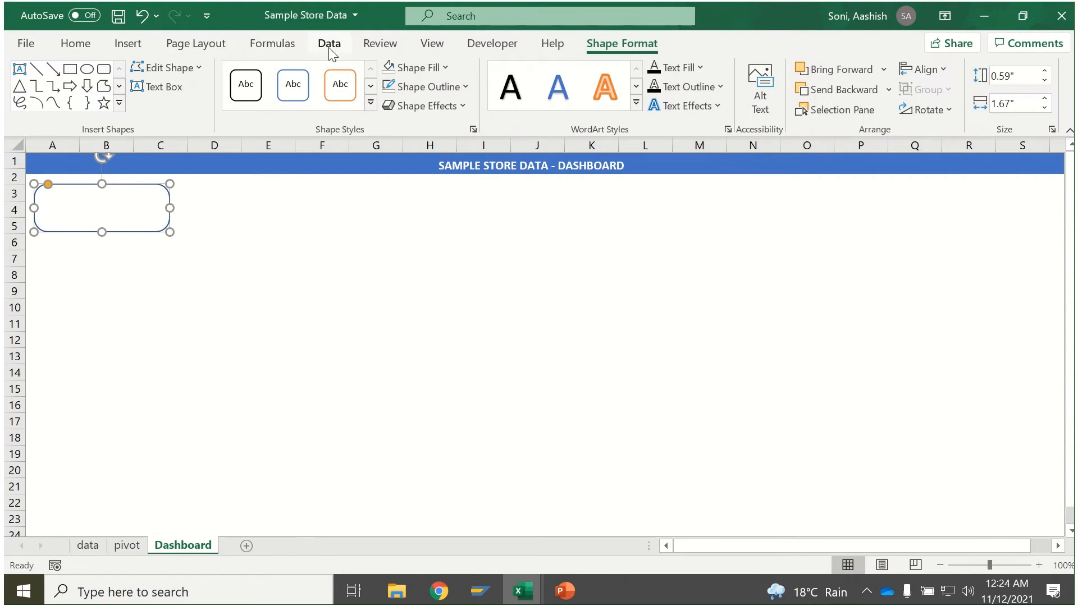
{"action": "left_click", "coordinate": [123, 49]}
{"action": "left_click", "coordinate": [208, 112]}
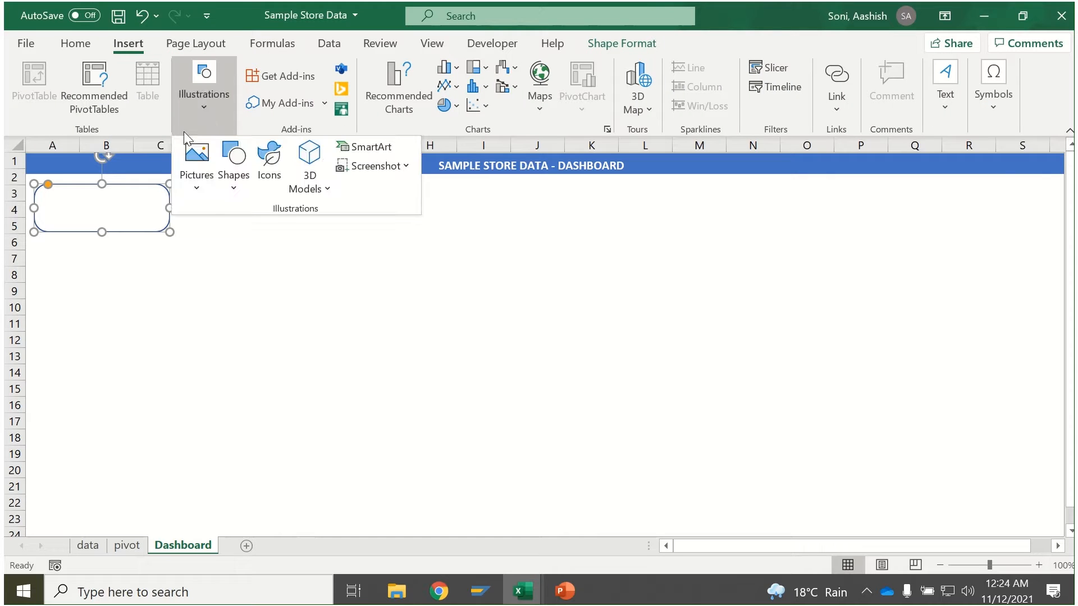
{"action": "left_click", "coordinate": [238, 194]}
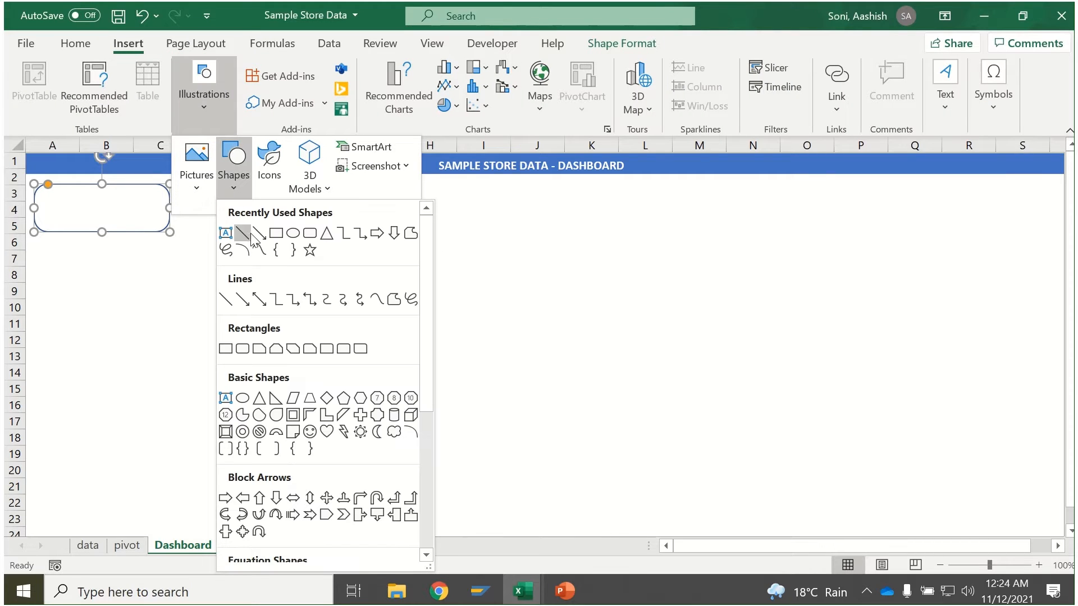
{"action": "left_click", "coordinate": [225, 234]}
{"action": "mouse_move", "coordinate": [83, 267]}
{"action": "left_mouse_down"}
{"action": "mouse_move", "coordinate": [213, 303]}
{"action": "mouse_move", "coordinate": [143, 223]}
{"action": "mouse_move", "coordinate": [164, 222]}
{"action": "mouse_move", "coordinate": [89, 205]}
{"action": "left_mouse_up"}
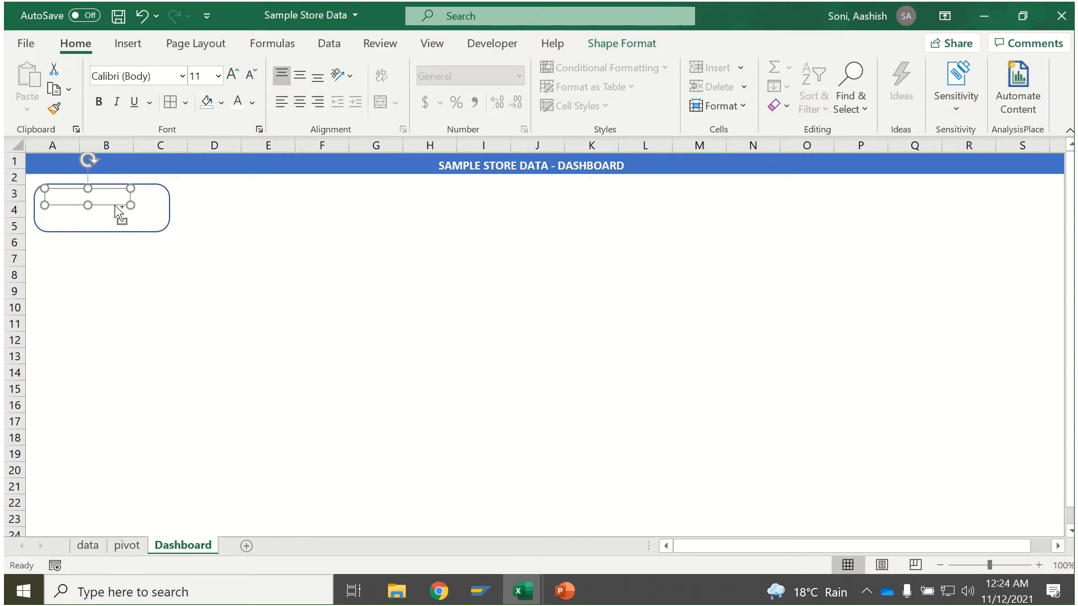
{"action": "left_click_drag", "start_coordinate": [119, 213], "coordinate": [116, 227]}
Set both text boxes to middle vertical alignment and centred horizontal alignment.
{"action": "left_click", "coordinate": [120, 200], "text": "shift"}
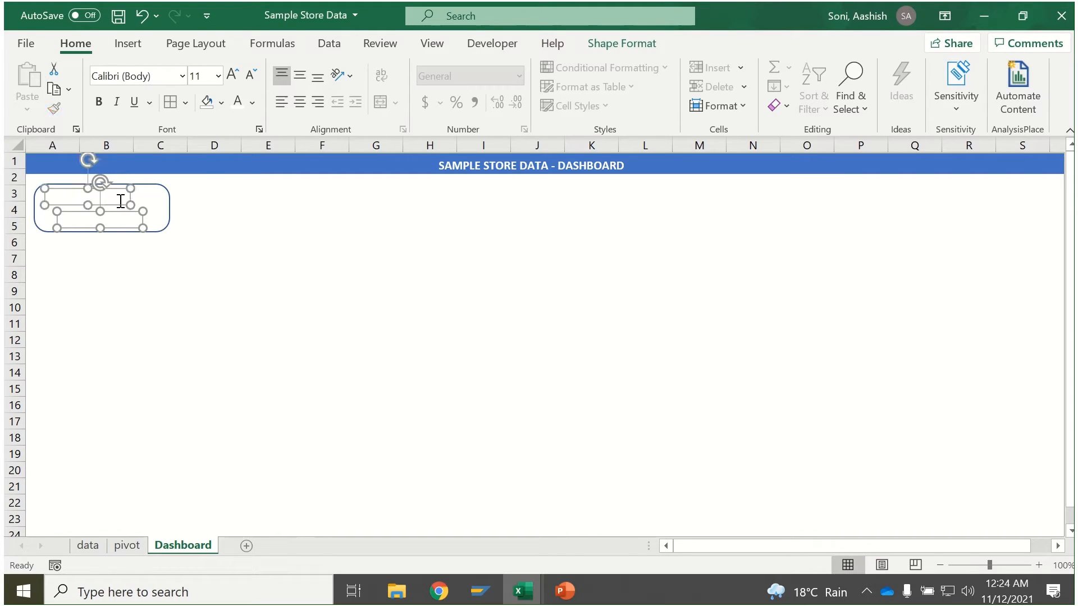
{"action": "left_click", "coordinate": [299, 74]}
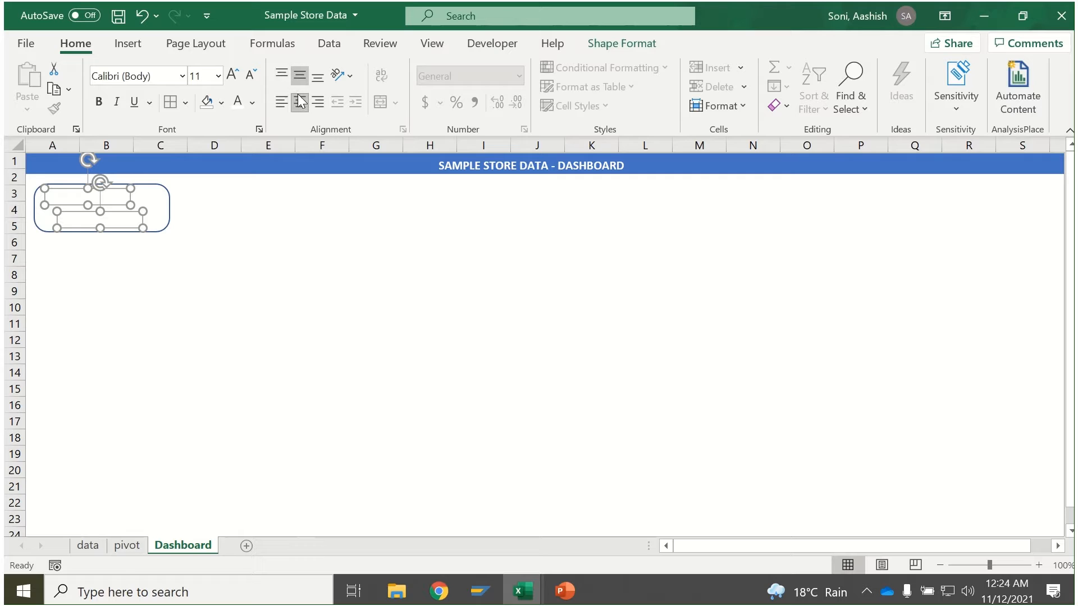
{"action": "left_click", "coordinate": [301, 101]}
{"action": "left_click", "coordinate": [169, 240]}
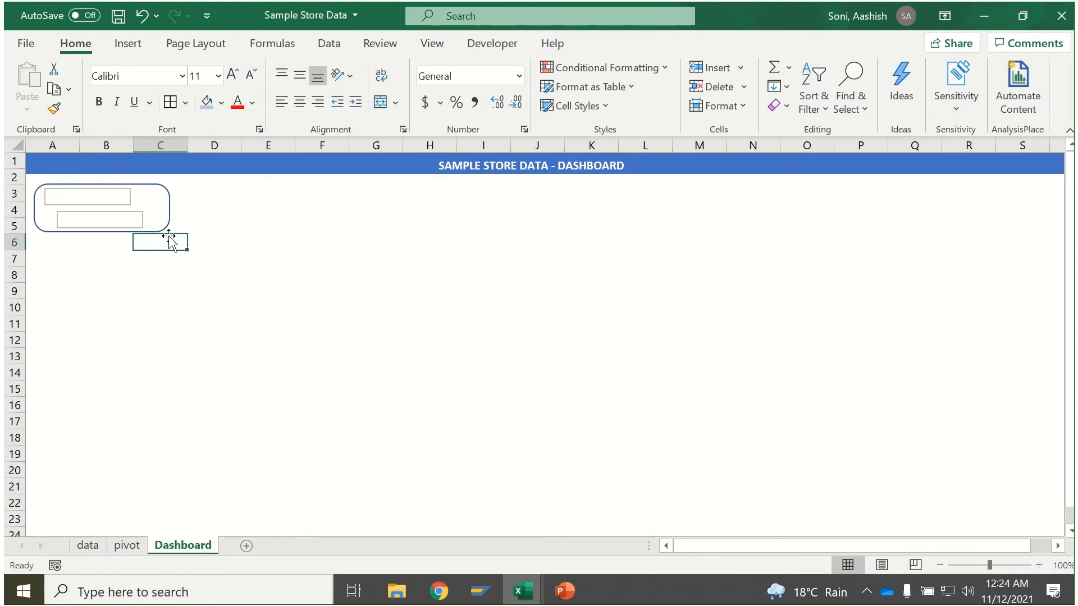
Move the lower text box up slightly inside the rounded rectangle.
{"action": "left_click", "coordinate": [121, 200]}
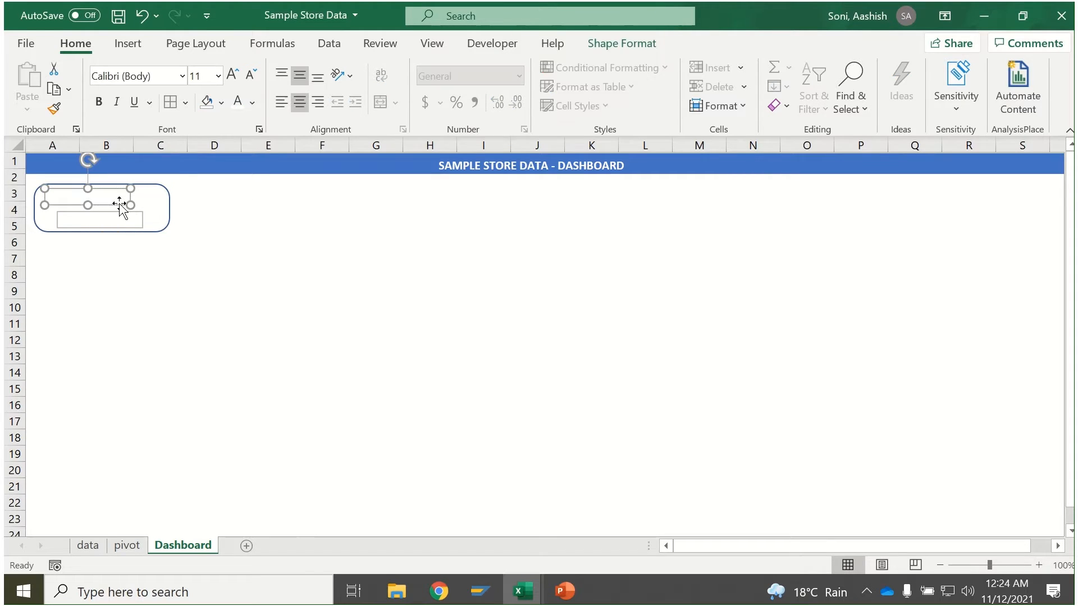
{"action": "left_click", "coordinate": [124, 229]}
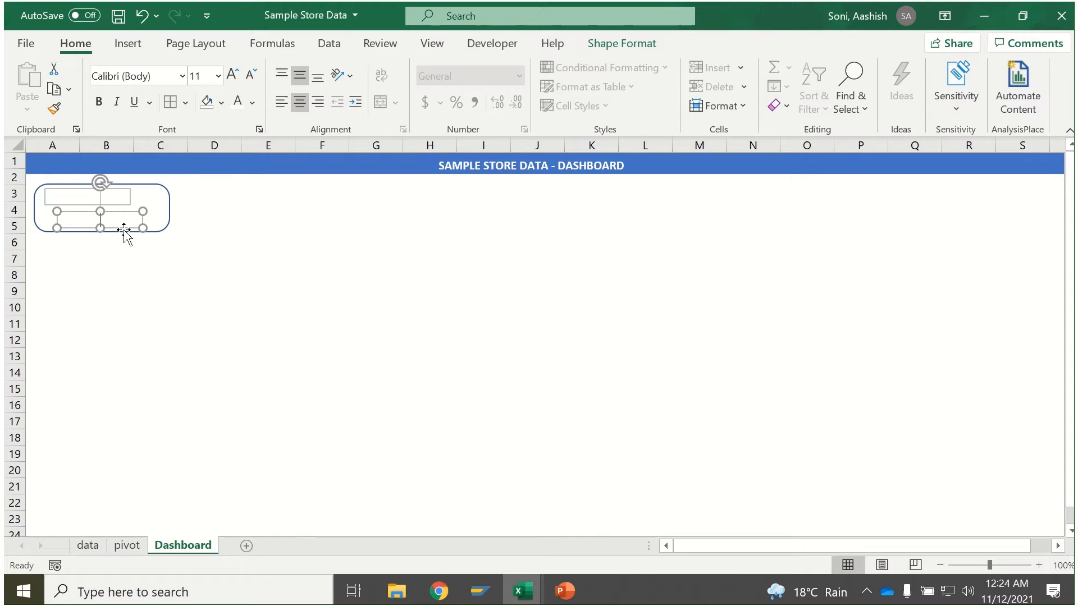
{"action": "left_click_drag", "start_coordinate": [124, 229], "coordinate": [123, 227]}
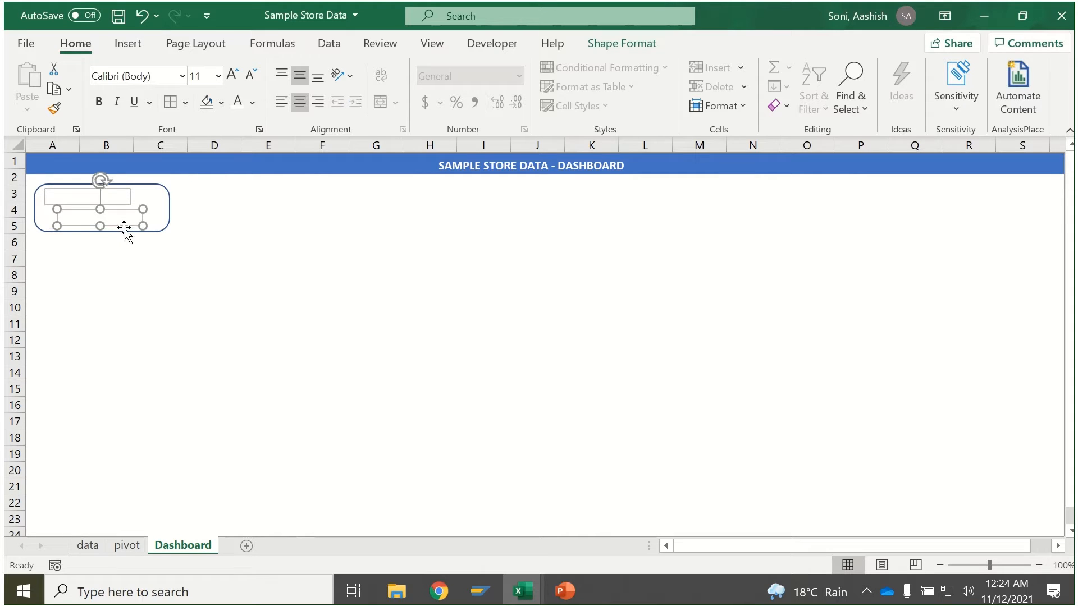
Extend the rounded rectangle down into row 6 and enlarge the lower text box to about columns A to C, rows 4 to 5.
{"action": "left_click", "coordinate": [157, 229]}
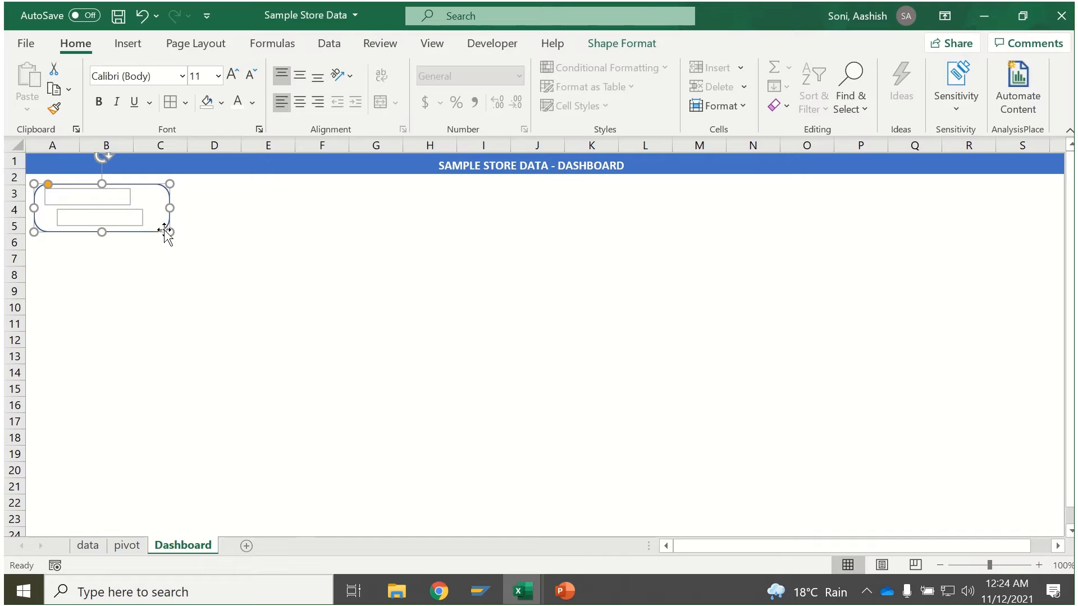
{"action": "left_click_drag", "start_coordinate": [167, 231], "coordinate": [172, 238]}
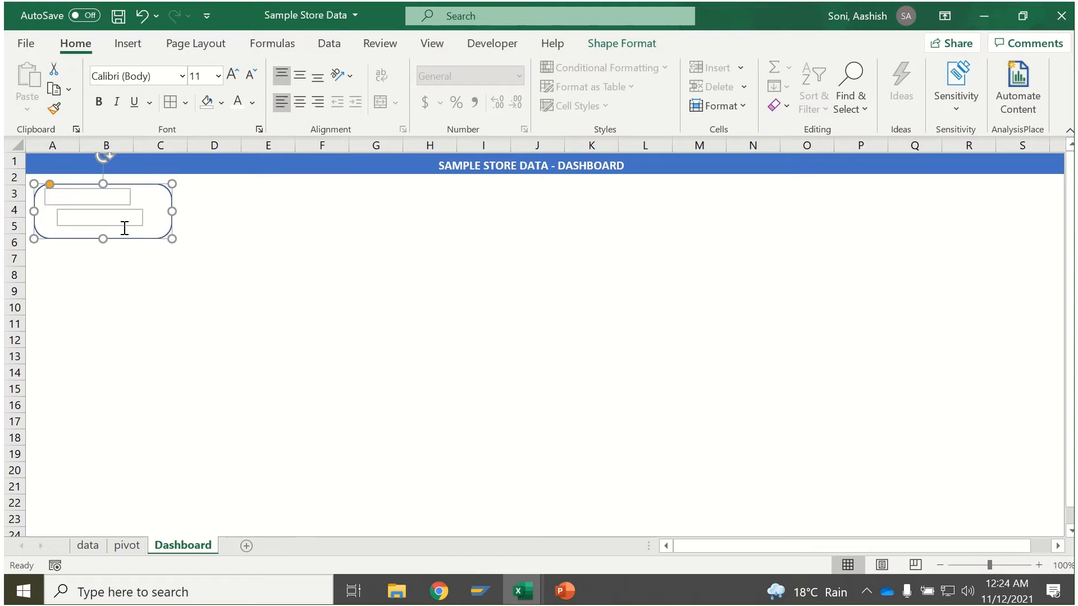
{"action": "left_click", "coordinate": [120, 227]}
{"action": "left_click_drag", "start_coordinate": [100, 226], "coordinate": [157, 222]}
{"action": "left_click", "coordinate": [113, 290]}
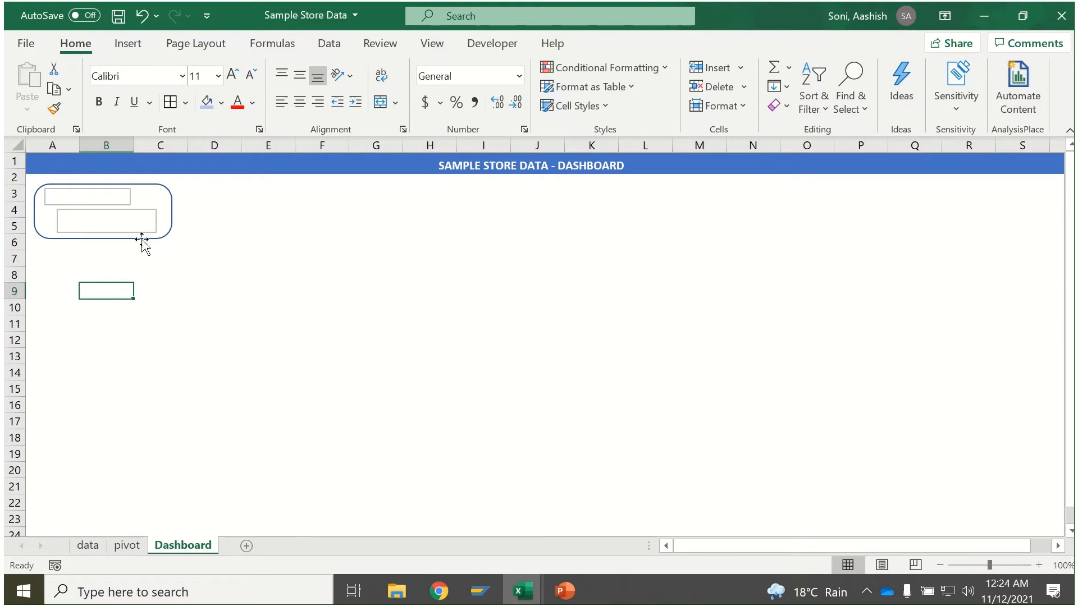
Duplicate the rounded rectangle with its two text boxes three times and arrange the four cards in a row across columns A to K.
{"action": "left_click", "coordinate": [169, 224]}
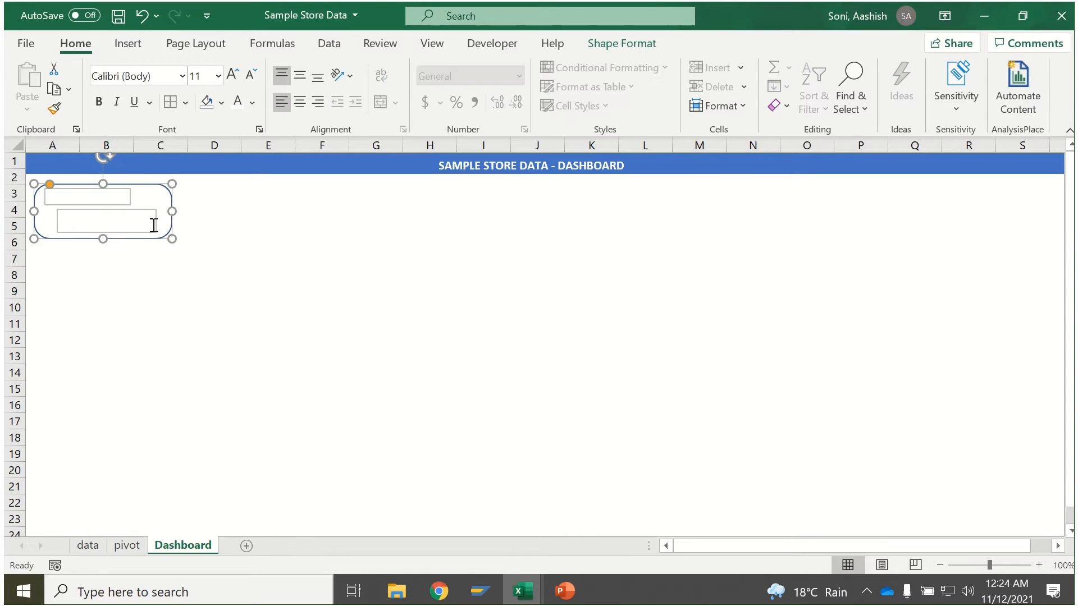
{"action": "left_click", "coordinate": [151, 224], "text": "shift"}
{"action": "left_click", "coordinate": [124, 199], "text": "shift"}
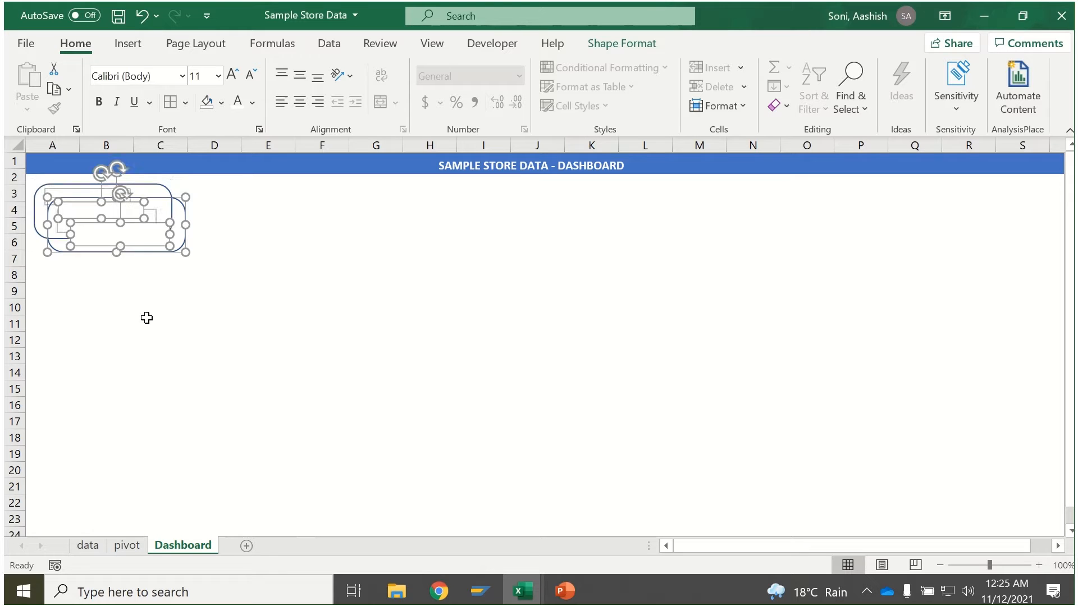
{"action": "left_click_drag", "start_coordinate": [141, 238], "coordinate": [278, 238]}
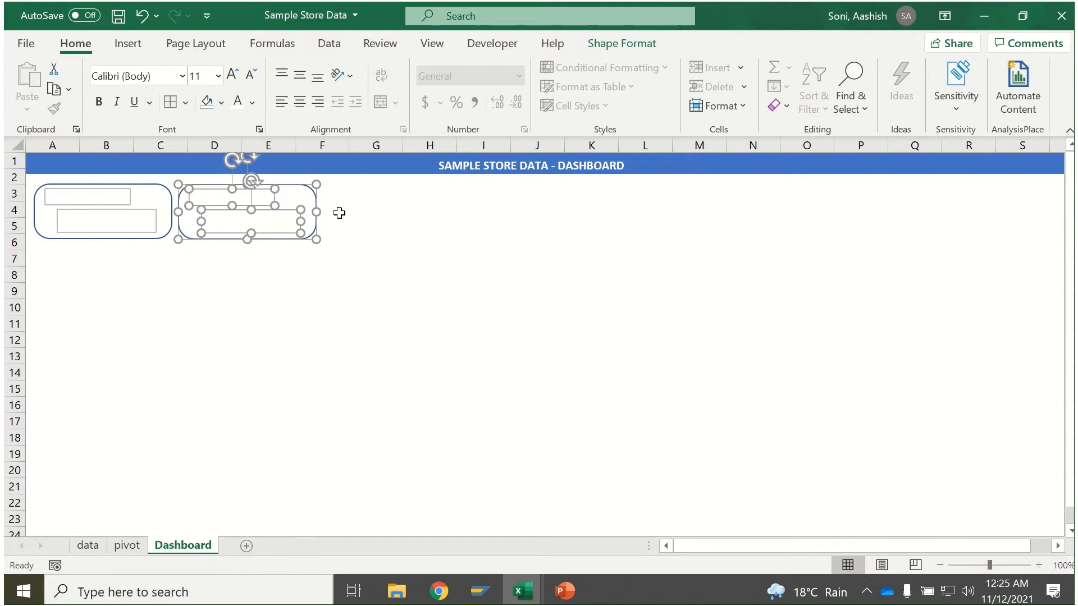
{"action": "key", "text": "ctrl+d"}
{"action": "left_click", "coordinate": [337, 387]}
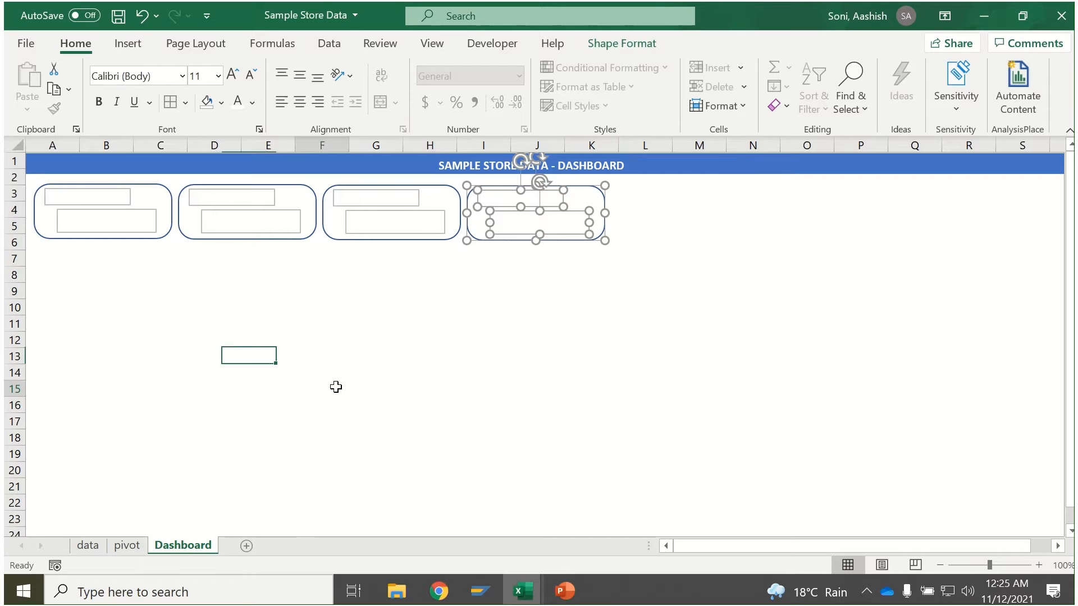
Check the totals on the pivot sheet, return to the Dashboard sheet and show the formula bar.
{"action": "left_click", "coordinate": [128, 546]}
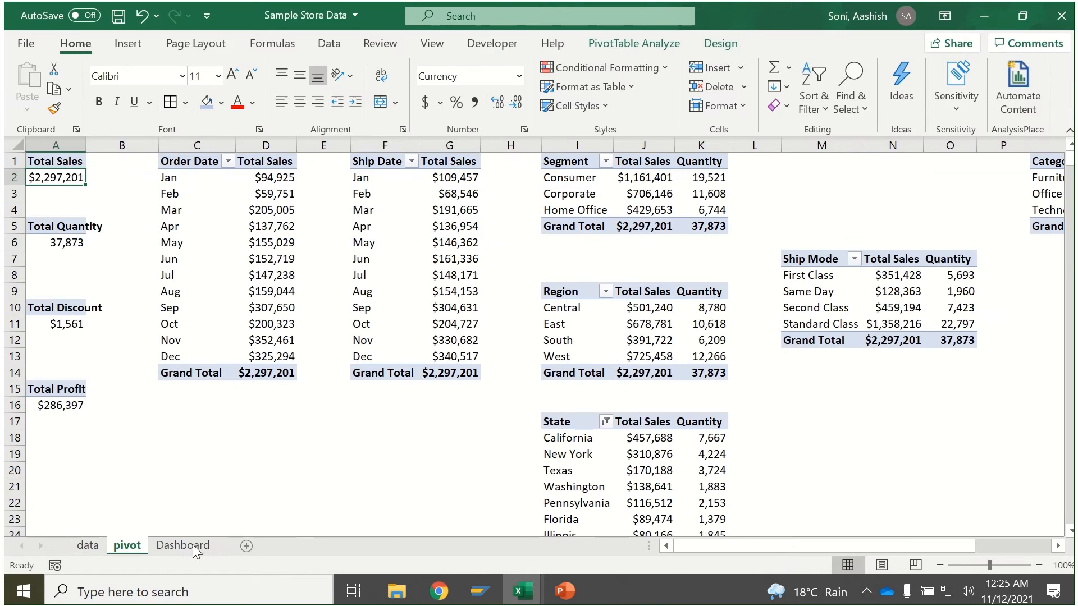
{"action": "left_click", "coordinate": [162, 544]}
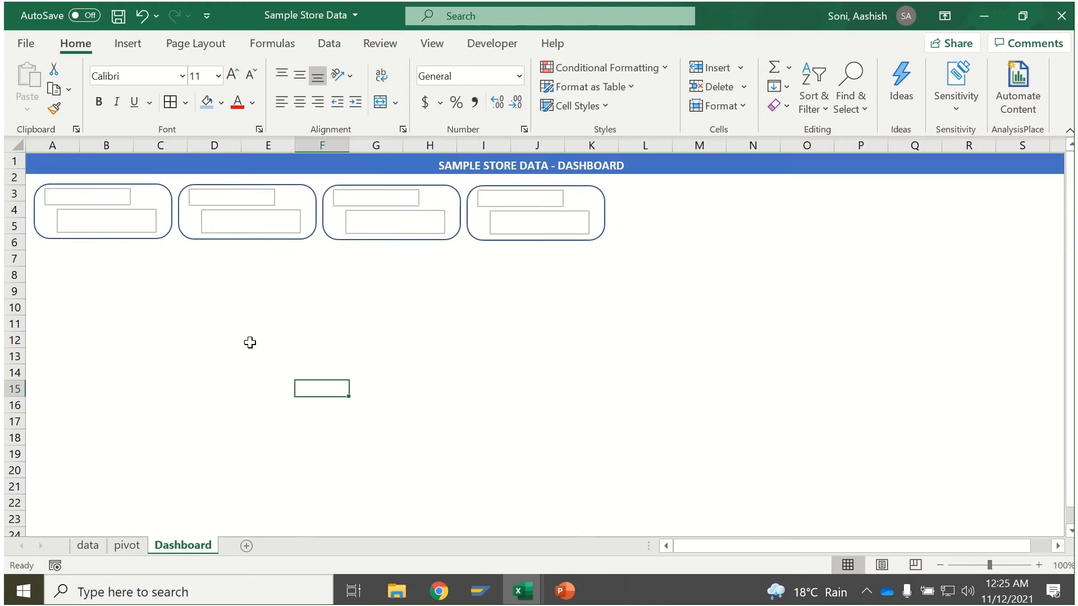
{"action": "left_click", "coordinate": [431, 44]}
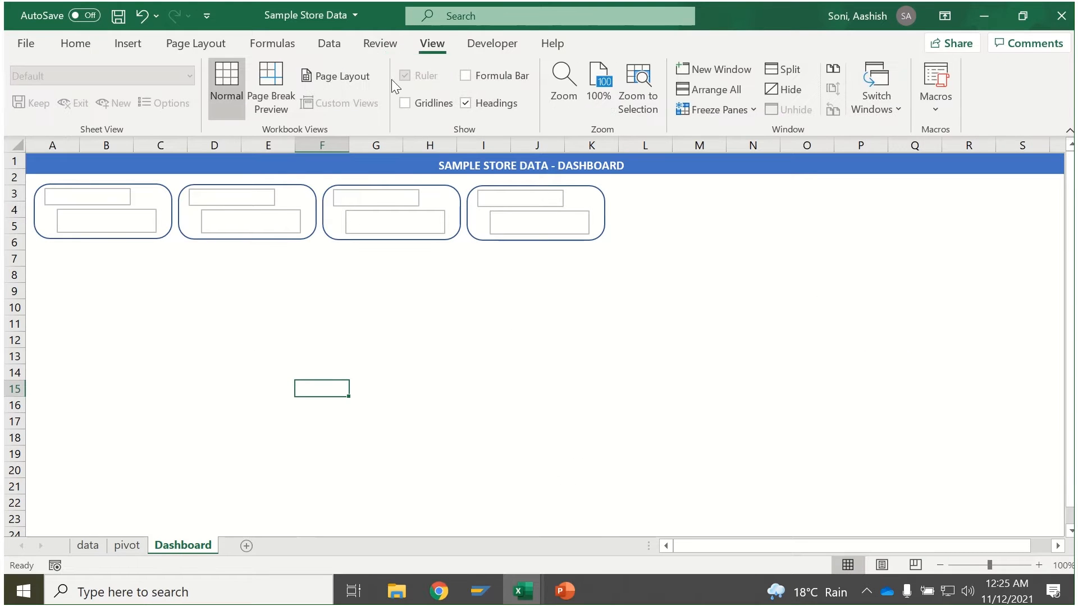
{"action": "left_click", "coordinate": [464, 76]}
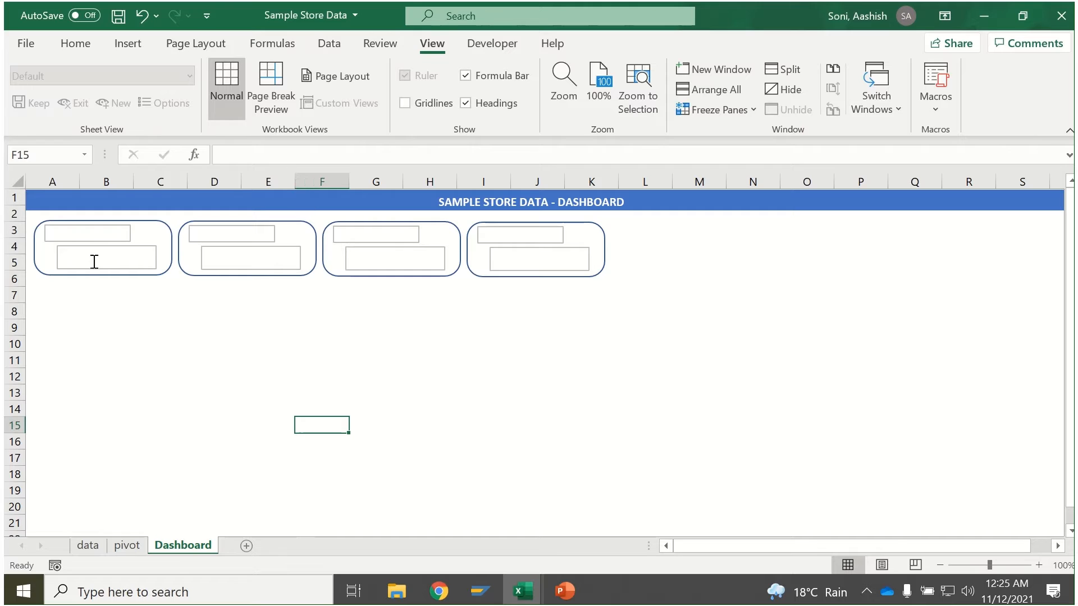
Label the upper text boxes of the four cards Total Sales, Total Quantity, Discount and Profit, widening the Total Quantity box slightly.
{"action": "left_click", "coordinate": [85, 235]}
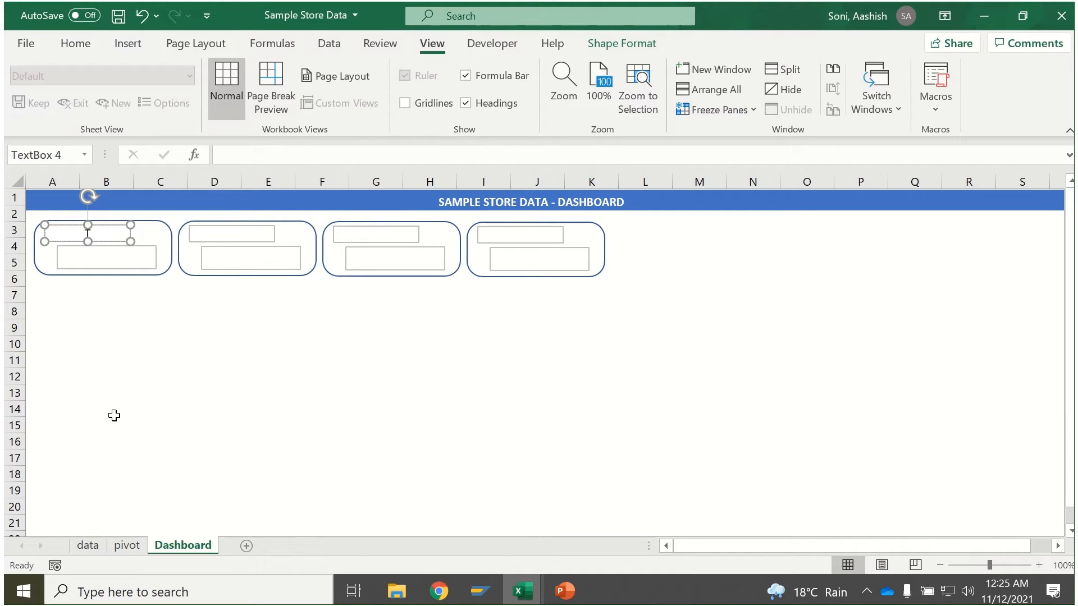
{"action": "type", "text": "Total Sales"}
{"action": "left_click", "coordinate": [214, 227]}
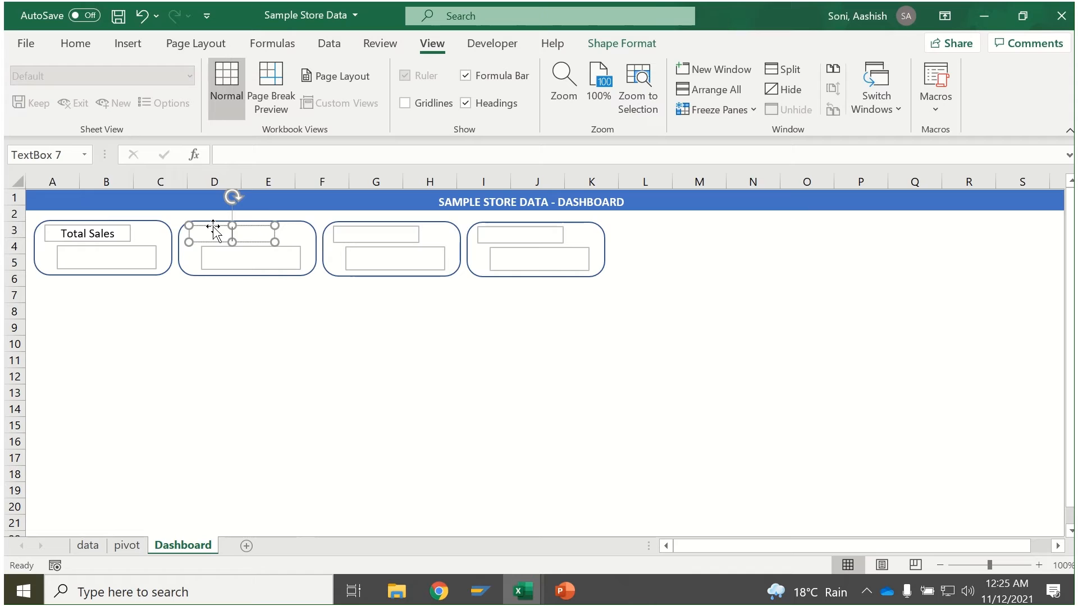
{"action": "type", "text": "Total Quantity"}
{"action": "left_click_drag", "start_coordinate": [274, 243], "coordinate": [285, 241]}
{"action": "left_click", "coordinate": [364, 234]}
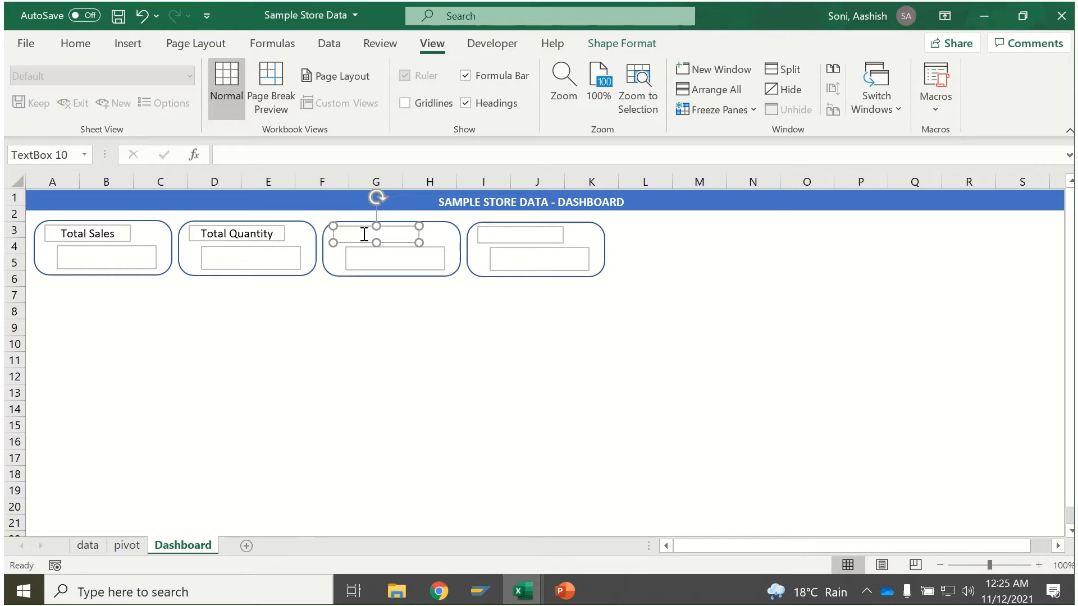
{"action": "type", "text": "Discount"}
{"action": "left_click", "coordinate": [522, 235]}
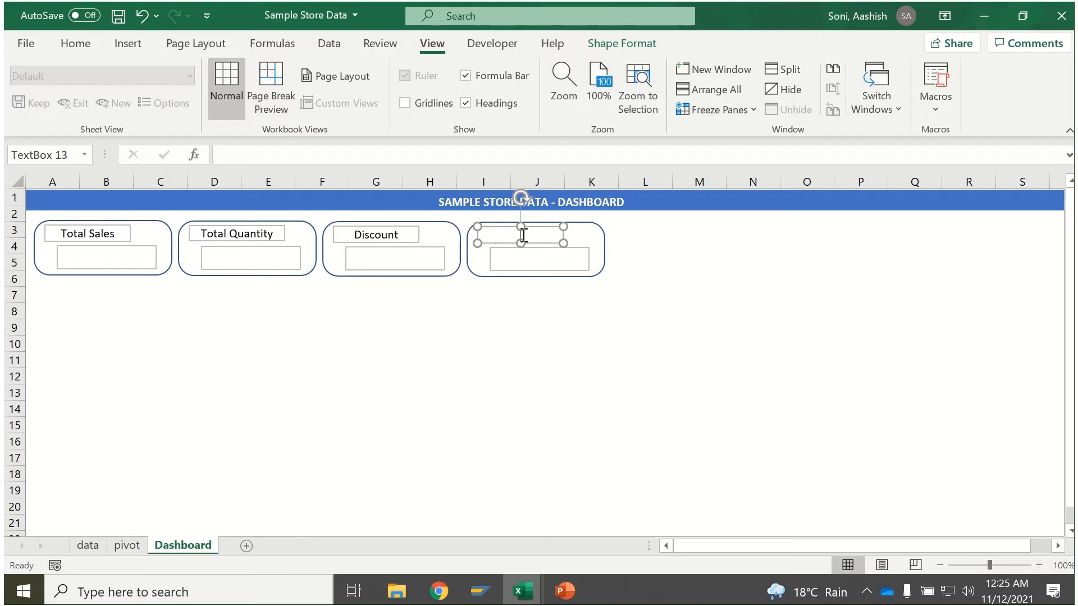
{"action": "type", "text": "Profit"}
{"action": "left_click", "coordinate": [121, 235]}
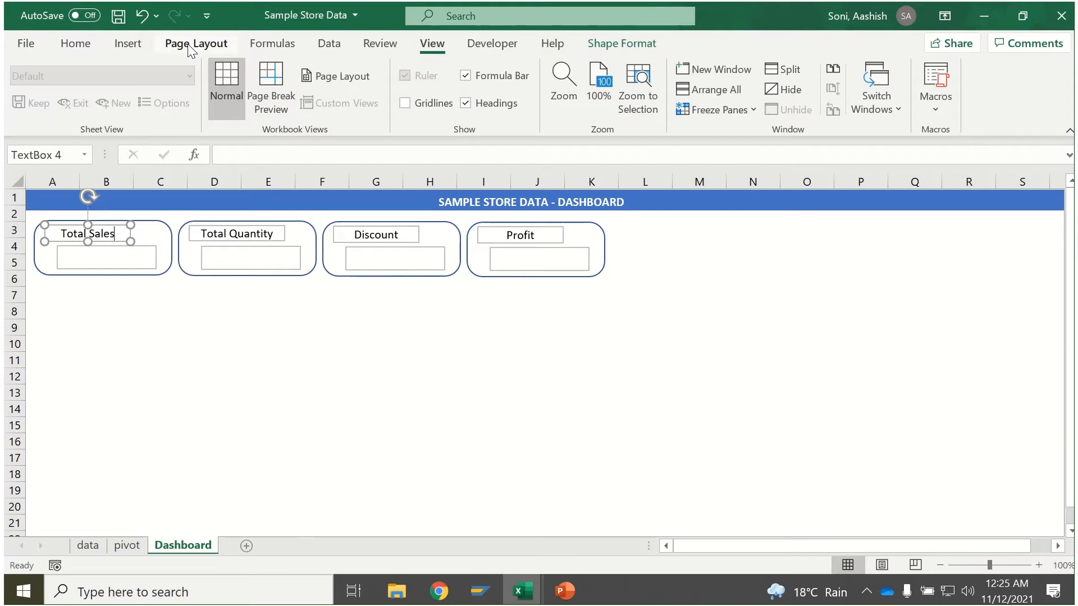
{"action": "left_click", "coordinate": [128, 43]}
{"action": "left_click", "coordinate": [75, 43]}
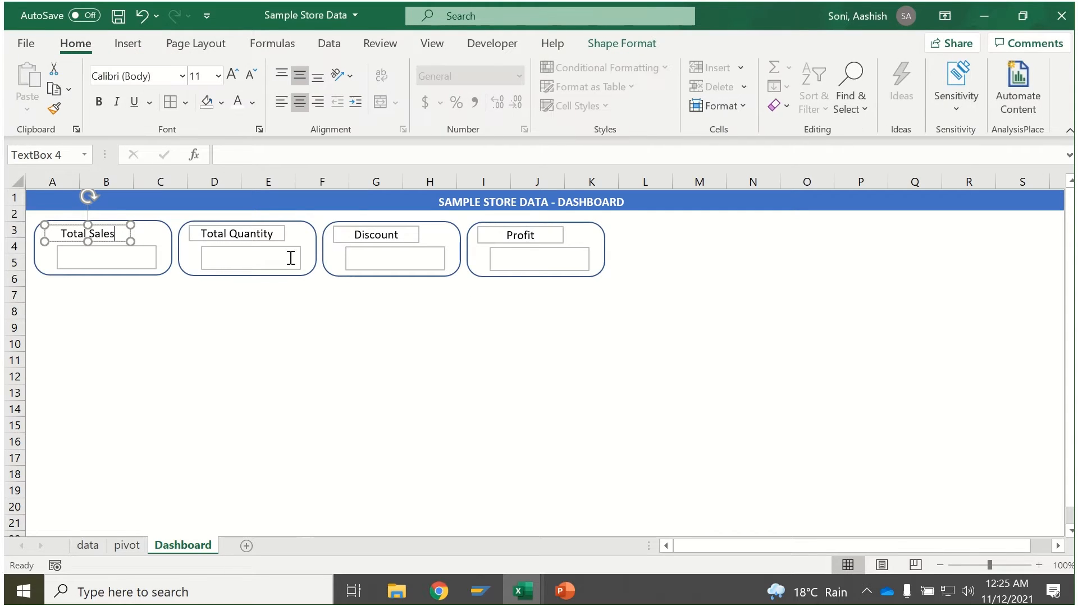
{"action": "left_click", "coordinate": [175, 342]}
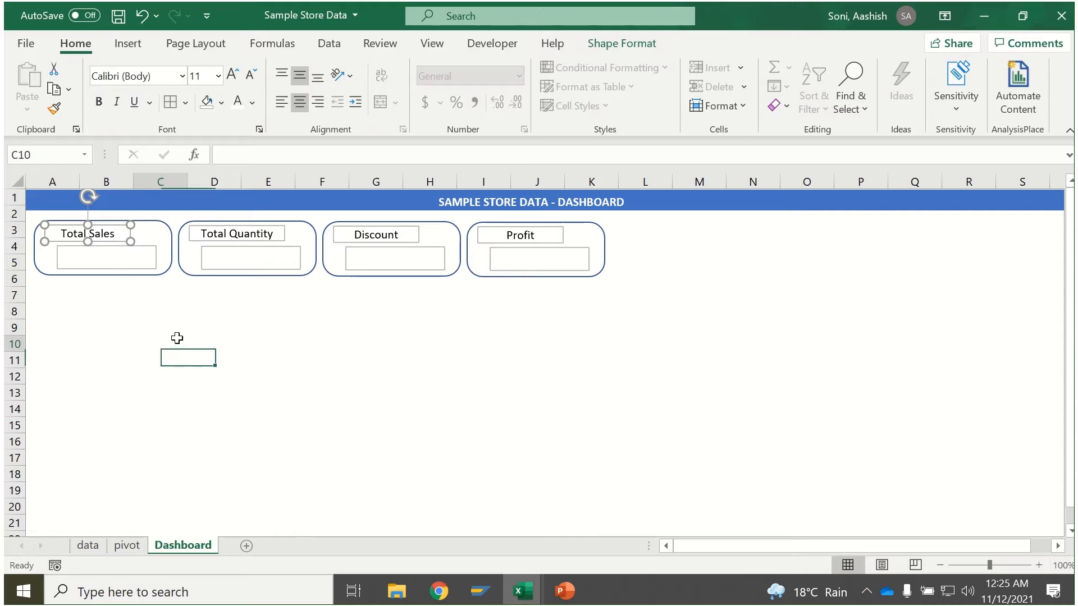
Try to link the Total Sales card's lower text box to cell A2 of the pivot sheet with =GETPIVOTDATA("Sales",pivot!$A$1).
{"action": "left_click", "coordinate": [117, 269]}
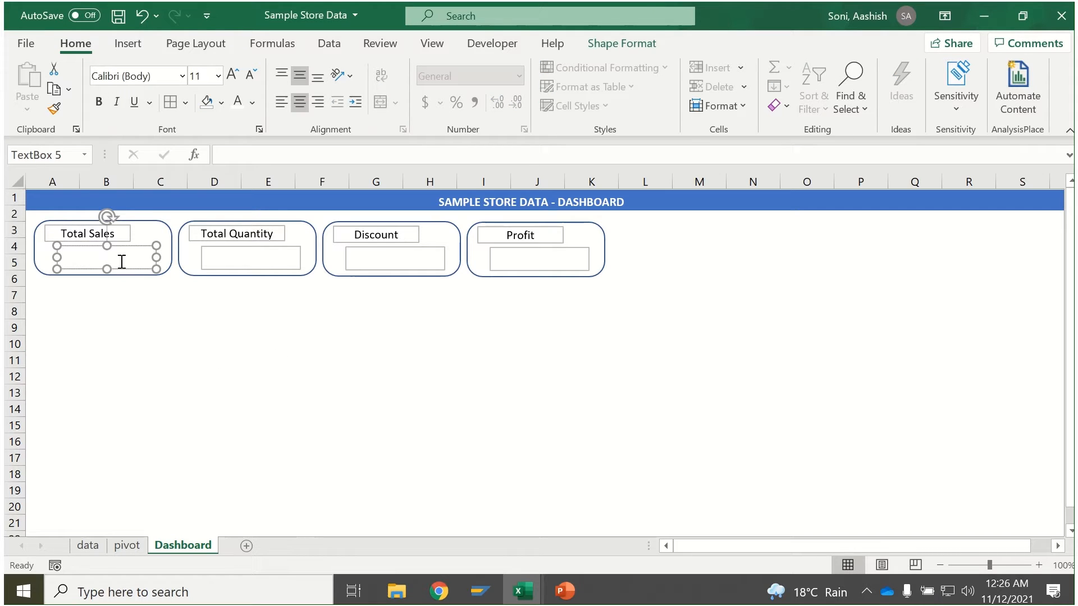
{"action": "double_click", "coordinate": [114, 257]}
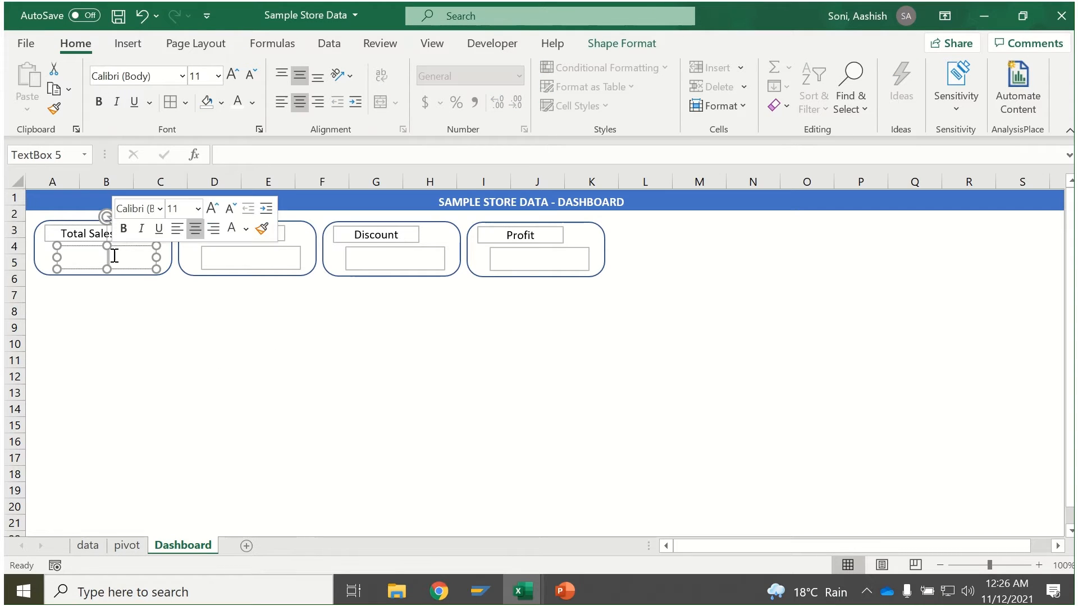
{"action": "left_click", "coordinate": [272, 158]}
{"action": "type", "text": "="}
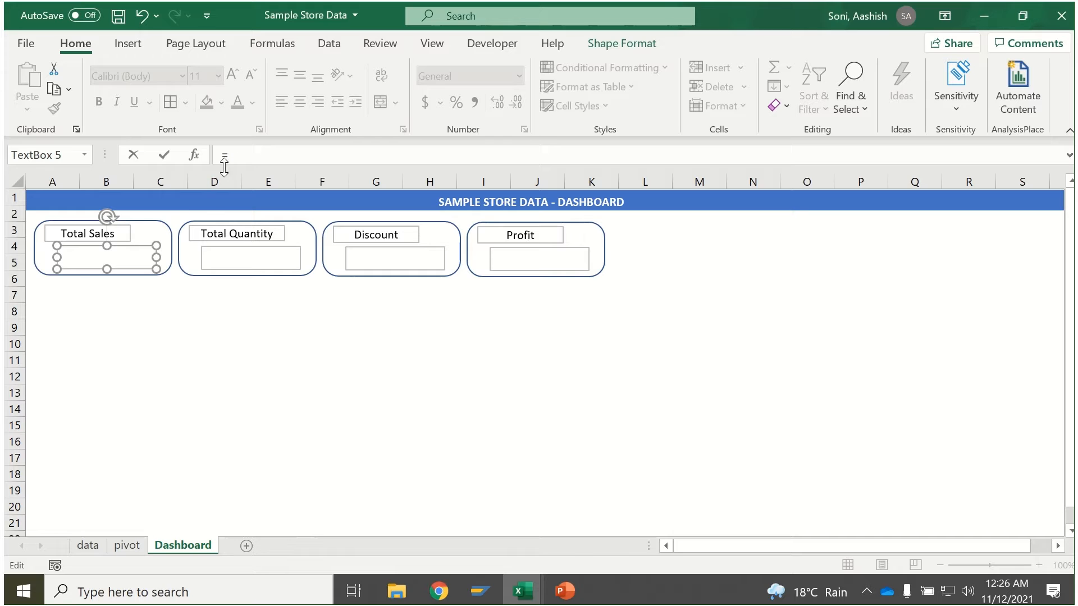
{"action": "left_click", "coordinate": [131, 549]}
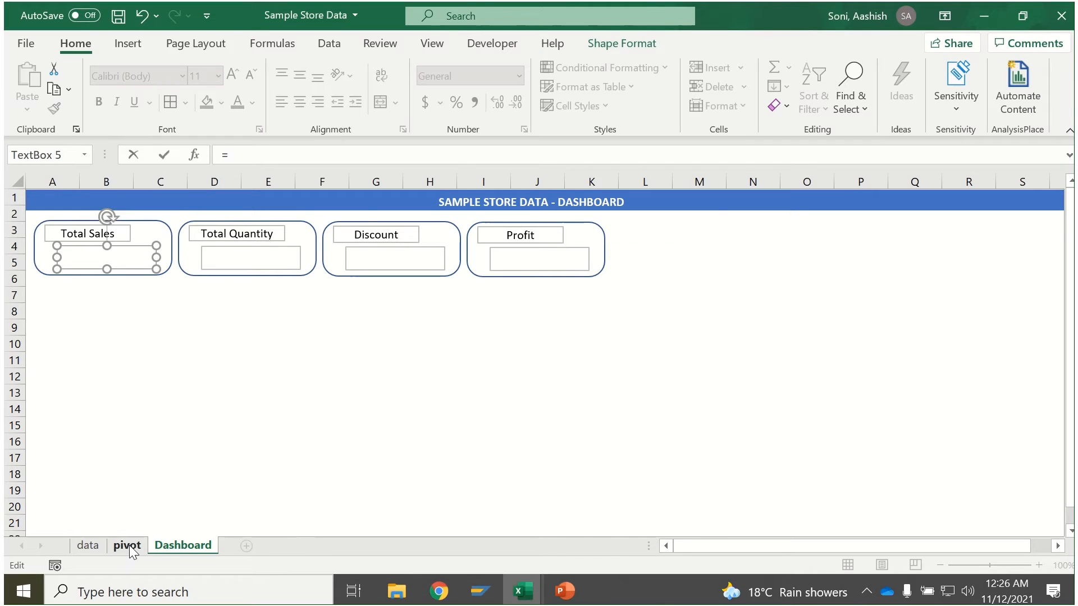
{"action": "left_click", "coordinate": [46, 214]}
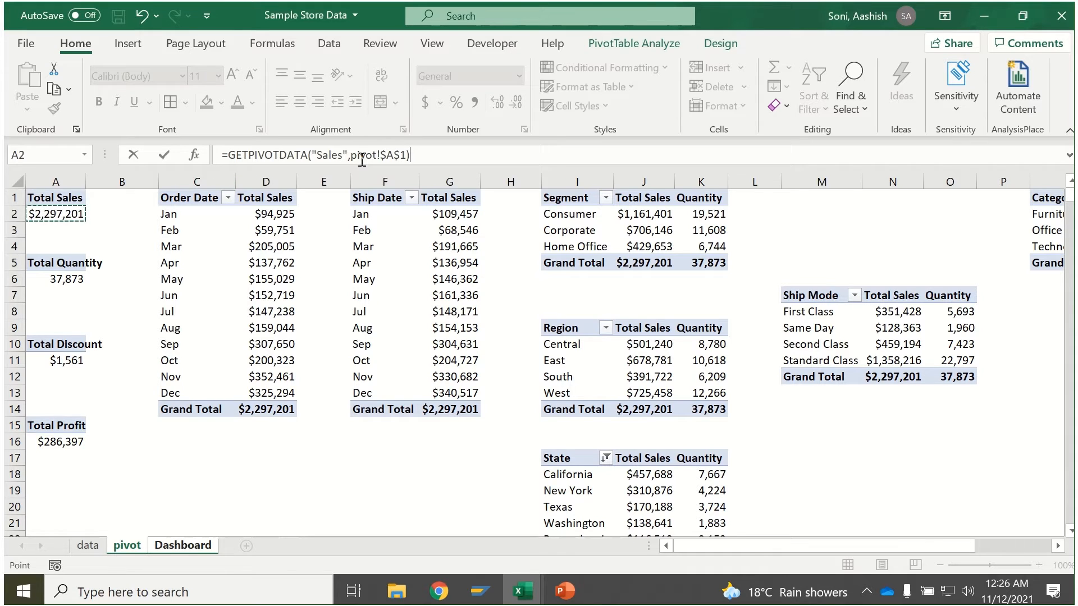
{"action": "key", "text": "Return"}
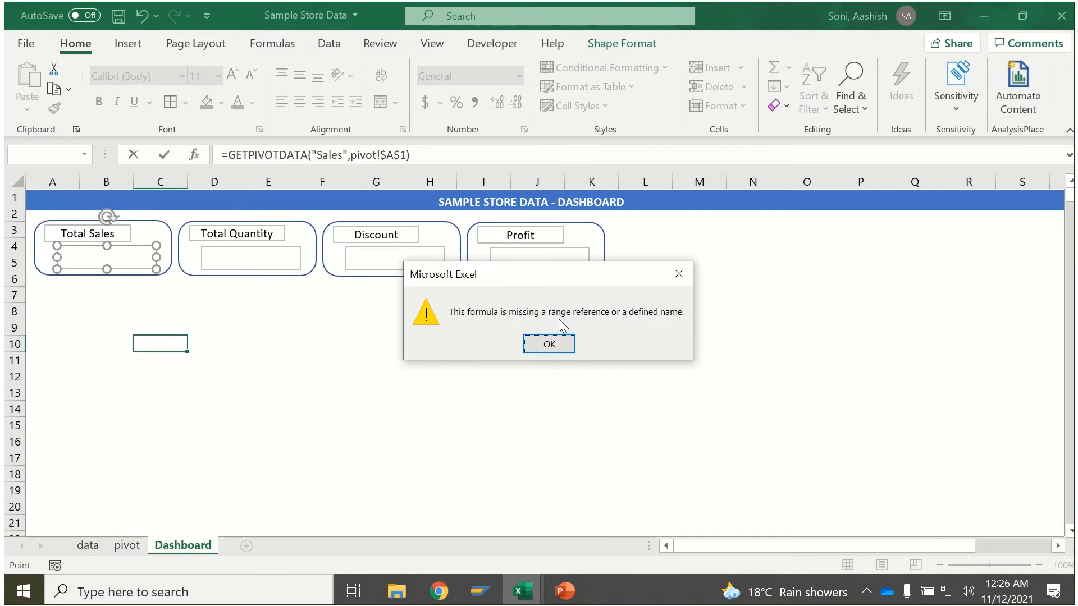
{"action": "left_click", "coordinate": [566, 348]}
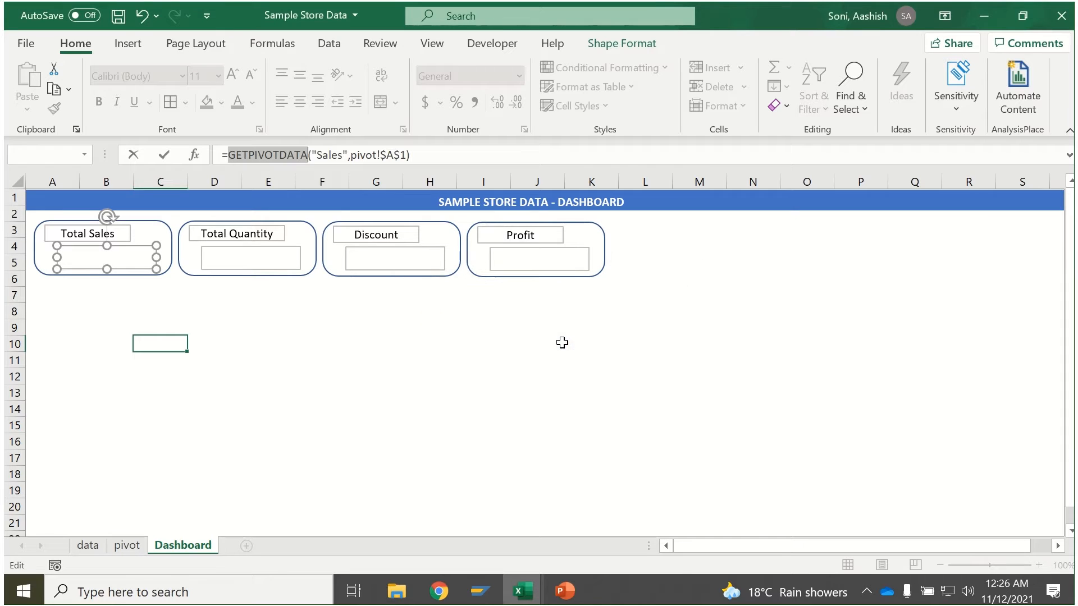
Strip the GETPIVOTDATA function from the text box formula and enter it as the plain cell reference =pivot!$A$1.
{"action": "left_click", "coordinate": [351, 156]}
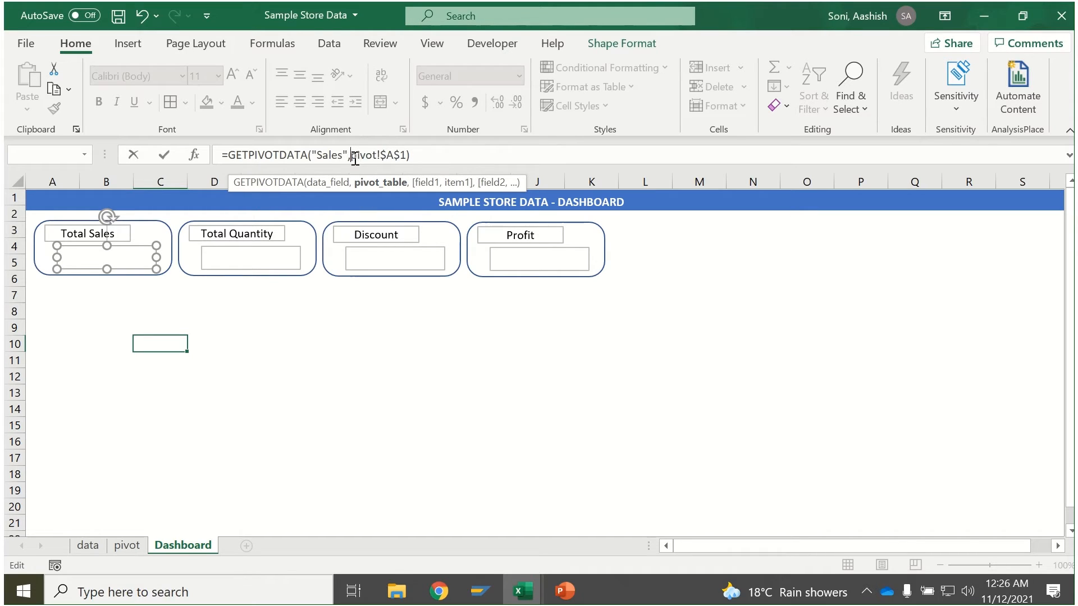
{"action": "key", "text": "BackSpace"}
{"action": "key", "text": "BackSpace"}
{"action": "key", "text": "BackSpace"}
{"action": "key", "text": "BackSpace"}
{"action": "key", "text": "BackSpace"}
{"action": "key", "text": "BackSpace"}
{"action": "key", "text": "BackSpace"}
{"action": "key", "text": "BackSpace"}
{"action": "key", "text": "BackSpace"}
{"action": "key", "text": "BackSpace"}
{"action": "key", "text": "BackSpace"}
{"action": "key", "text": "BackSpace"}
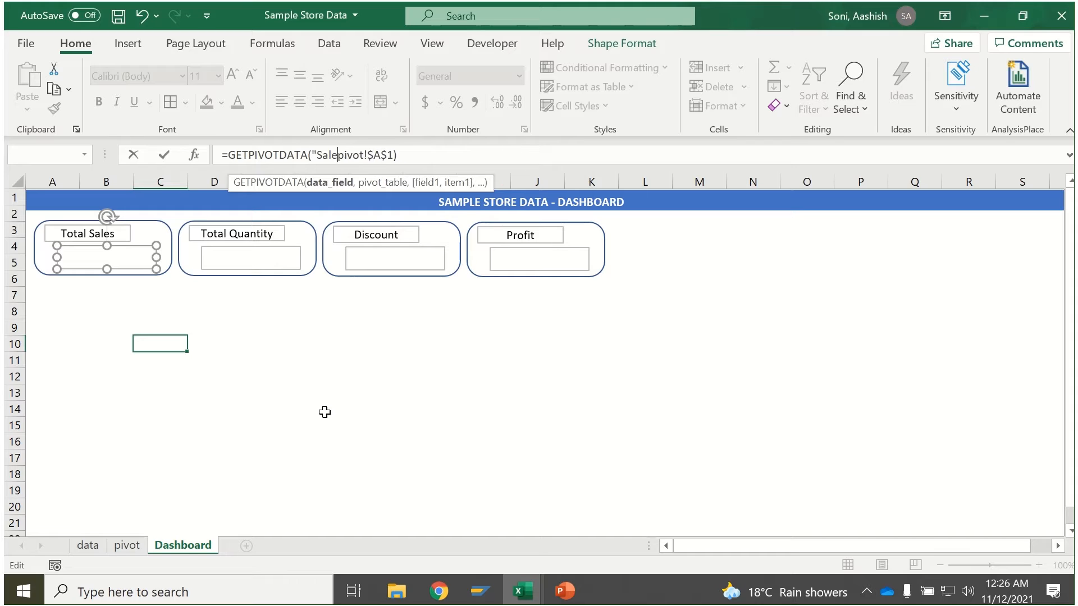
{"action": "key", "text": "BackSpace"}
{"action": "key", "text": "BackSpace"}
{"action": "key", "text": "BackSpace"}
{"action": "key", "text": "BackSpace"}
{"action": "key", "text": "BackSpace"}
{"action": "key", "text": "BackSpace"}
{"action": "key", "text": "BackSpace"}
{"action": "key", "text": "BackSpace"}
{"action": "key", "text": "BackSpace"}
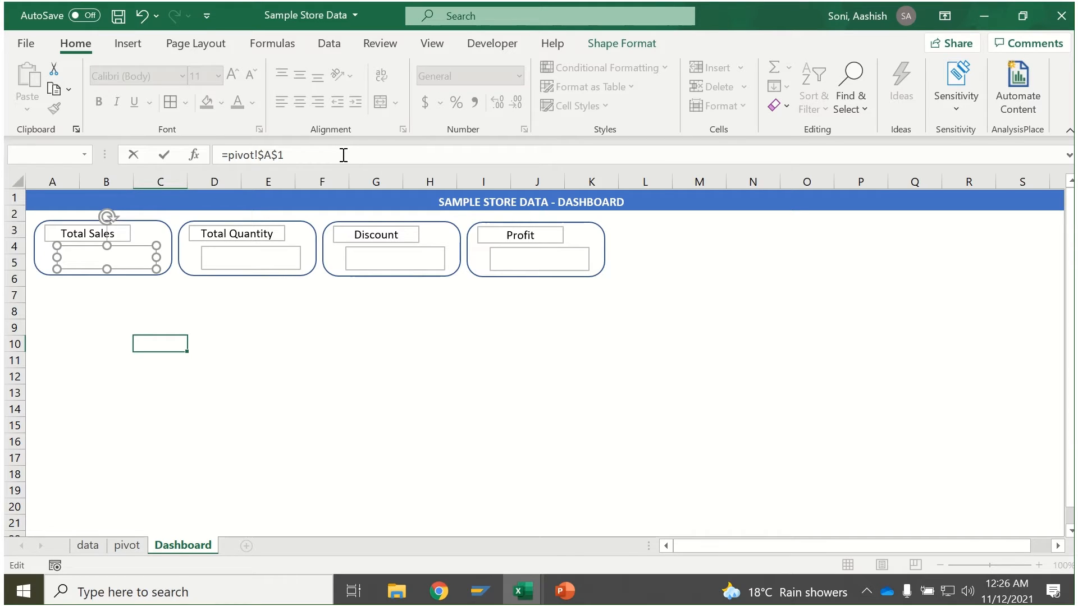
{"action": "key", "text": "Return"}
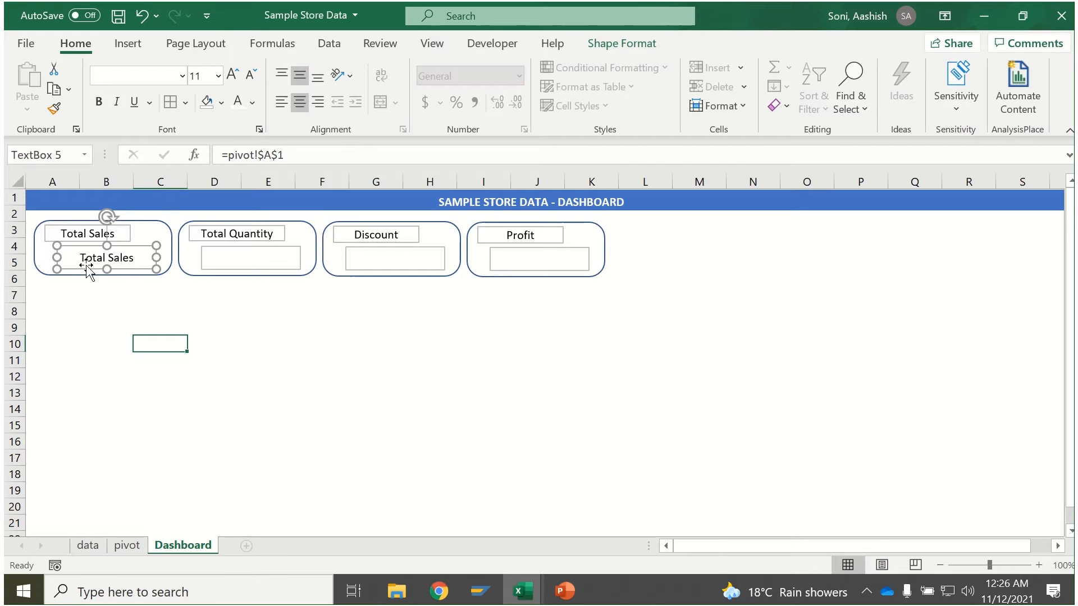
Check the Total Sales cell on the pivot sheet and change the card's text box link to =pivot!$A$2.
{"action": "left_click", "coordinate": [302, 159]}
{"action": "left_click", "coordinate": [136, 545]}
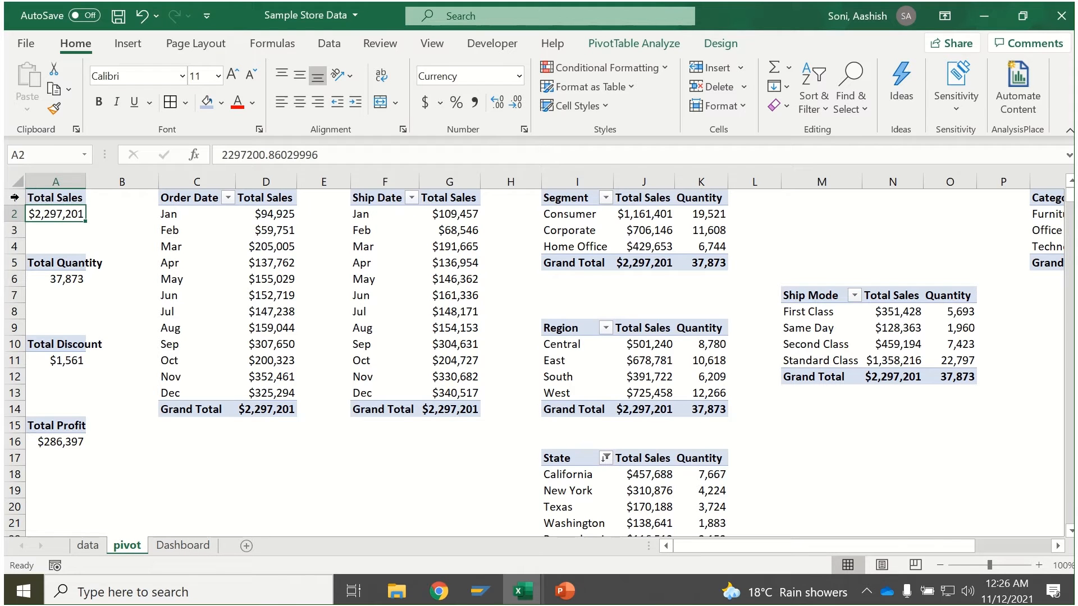
{"action": "left_click", "coordinate": [174, 544]}
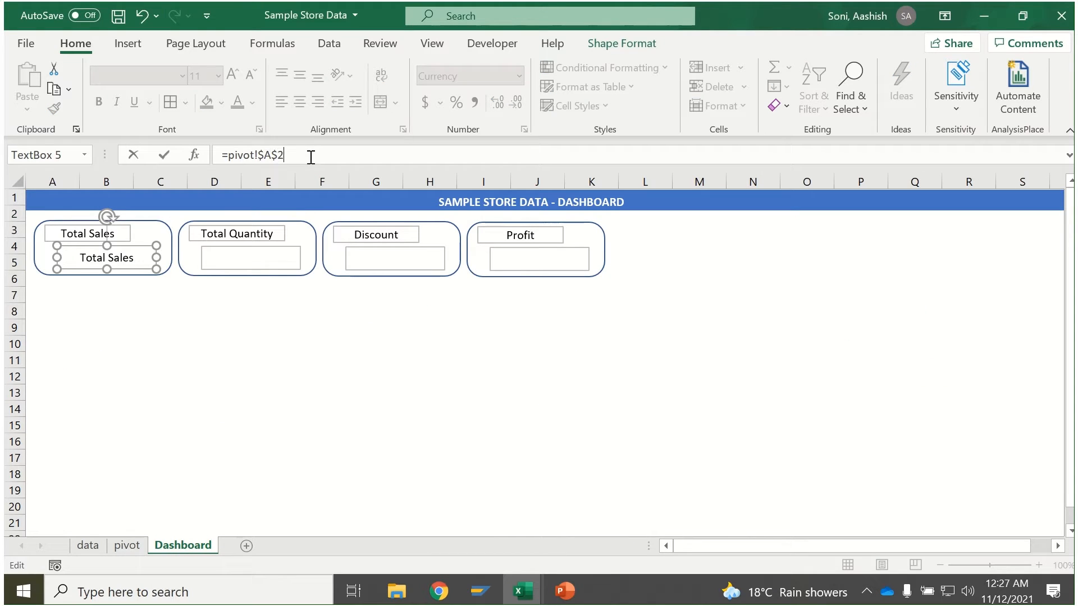
{"action": "key", "text": "Return"}
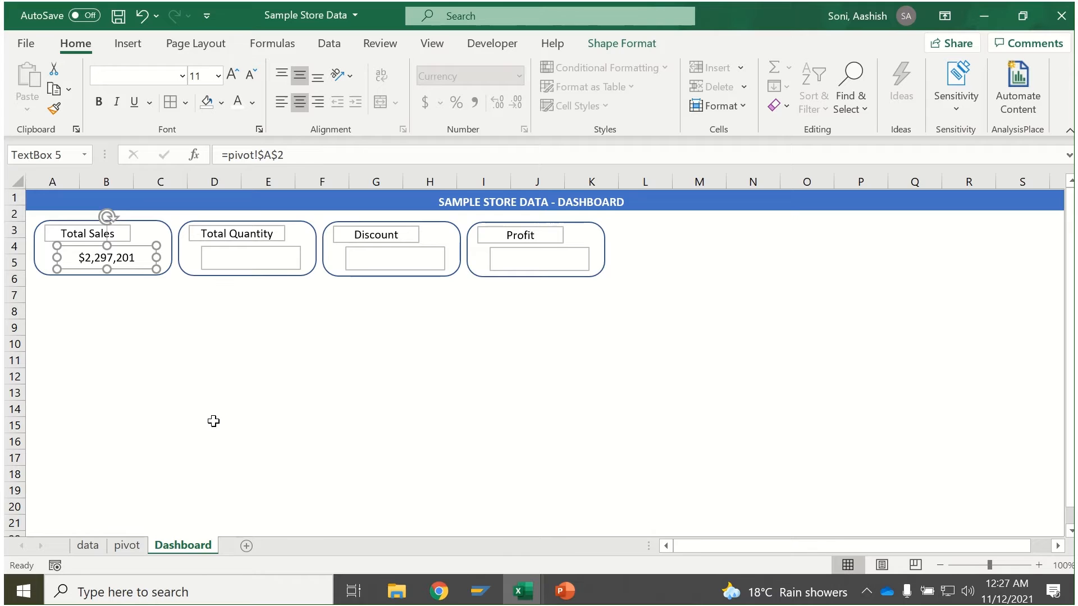
Check the header and value cells of the Total Sales pivot in column A, and return to the Dashboard sheet.
{"action": "left_click", "coordinate": [127, 545]}
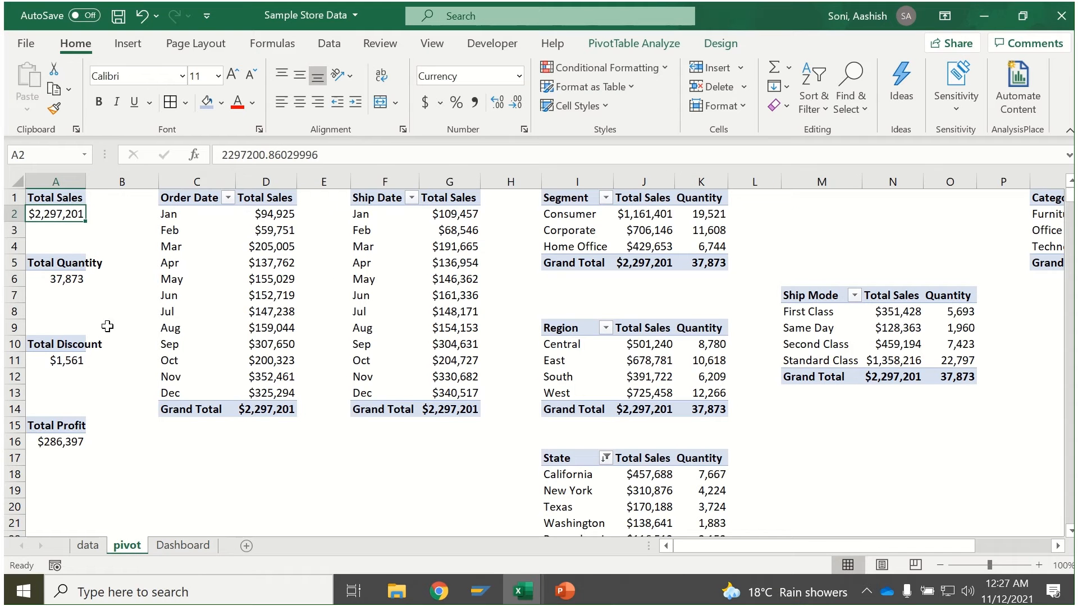
{"action": "left_click", "coordinate": [62, 179]}
{"action": "left_click", "coordinate": [50, 213]}
{"action": "left_click", "coordinate": [65, 198]}
{"action": "left_click", "coordinate": [60, 215]}
{"action": "left_click", "coordinate": [181, 545]}
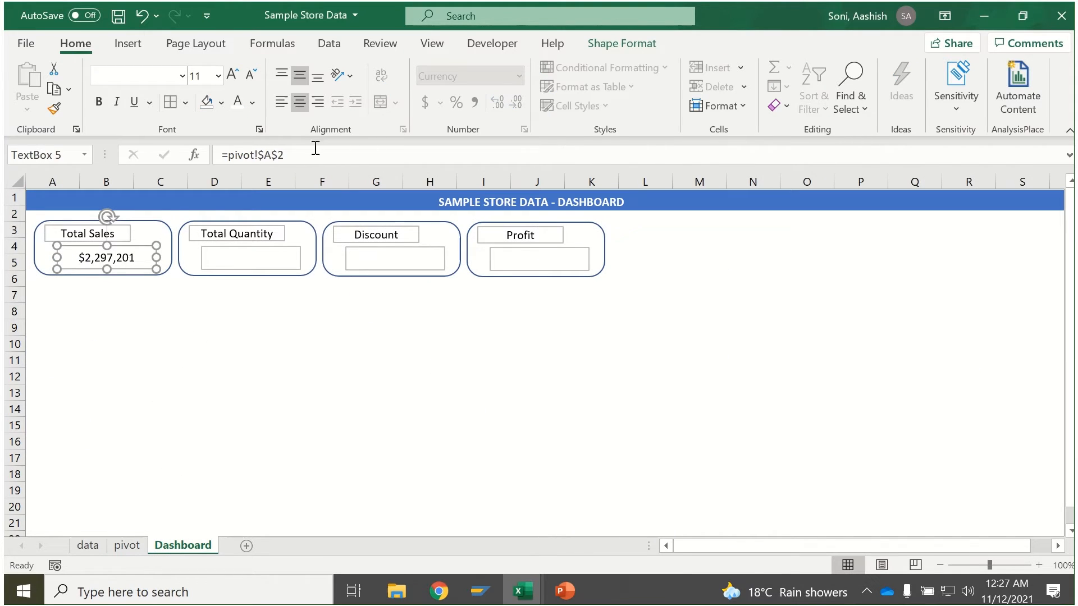
Copy the link formula =pivot!$A$2 from the Total Sales card and open the Total Quantity card's lower text box formula for editing.
{"action": "left_click_drag", "start_coordinate": [316, 148], "coordinate": [206, 228]}
{"action": "key", "text": "ctrl+c"}
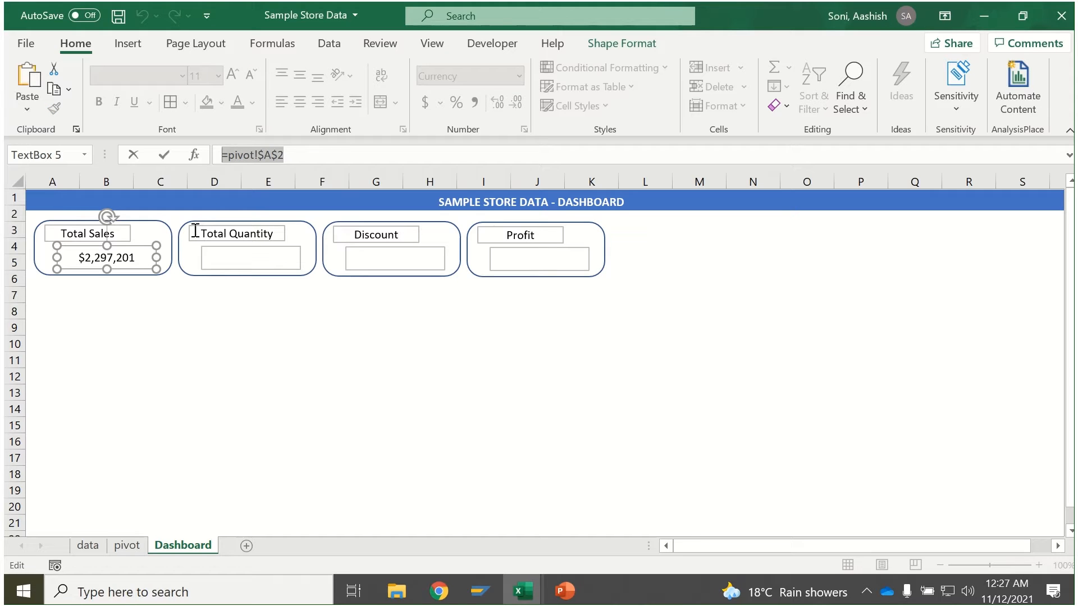
{"action": "key", "text": "Return"}
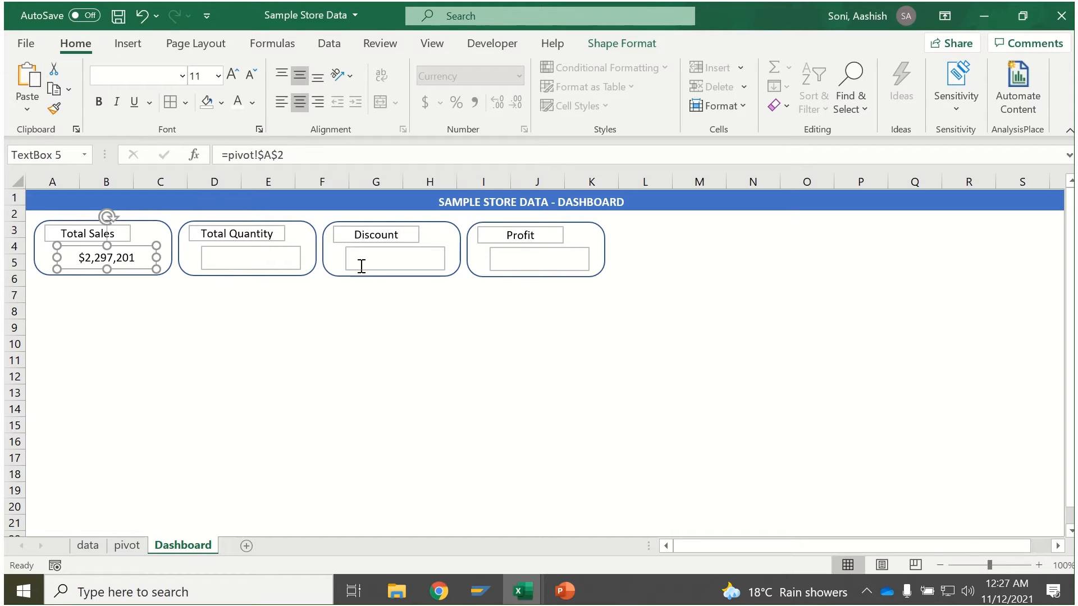
{"action": "left_click", "coordinate": [254, 258]}
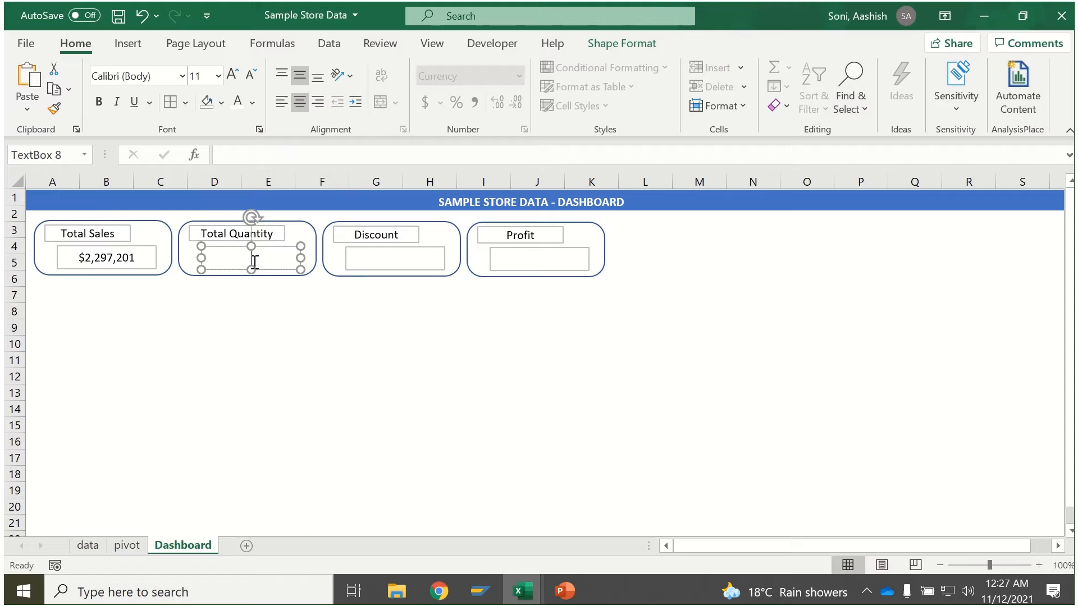
{"action": "left_click", "coordinate": [277, 152]}
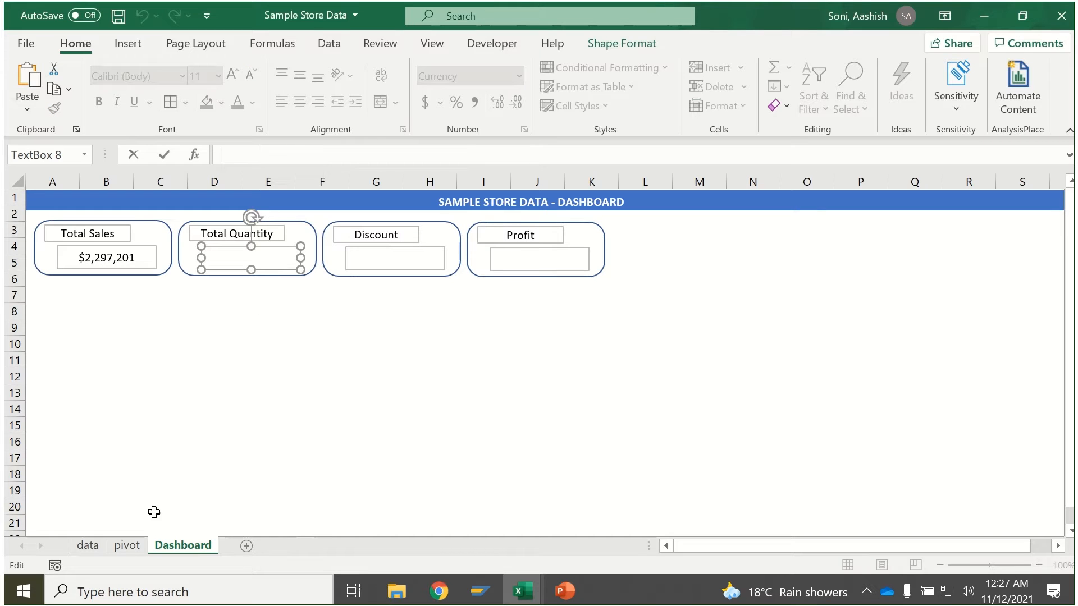
Examine the cell addresses of the Total Quantity, Total Discount and Total Profit values on the pivot sheet.
{"action": "left_click", "coordinate": [127, 545]}
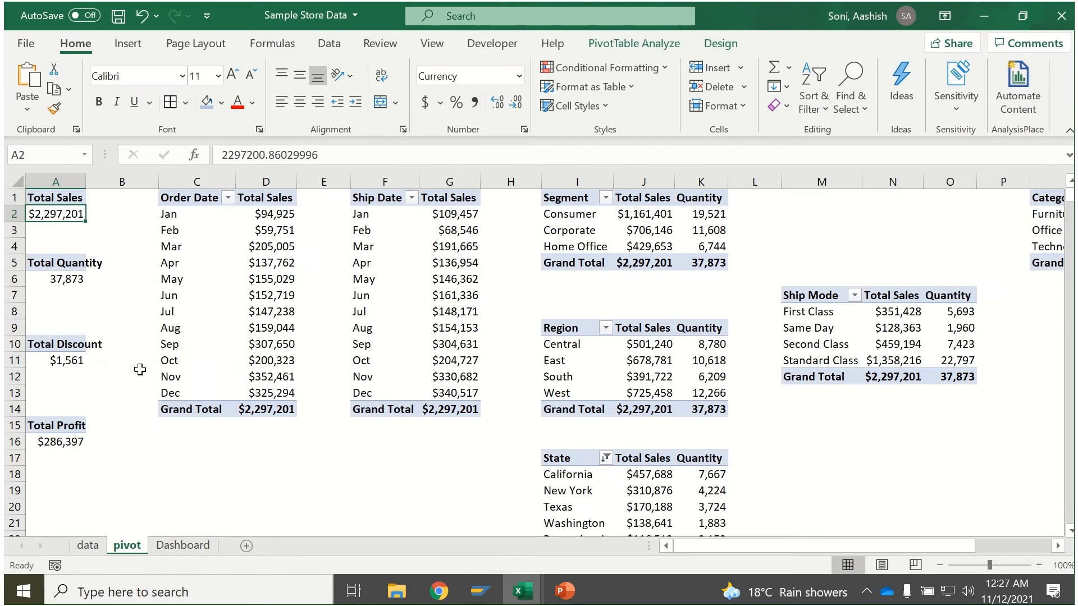
{"action": "left_click", "coordinate": [49, 280]}
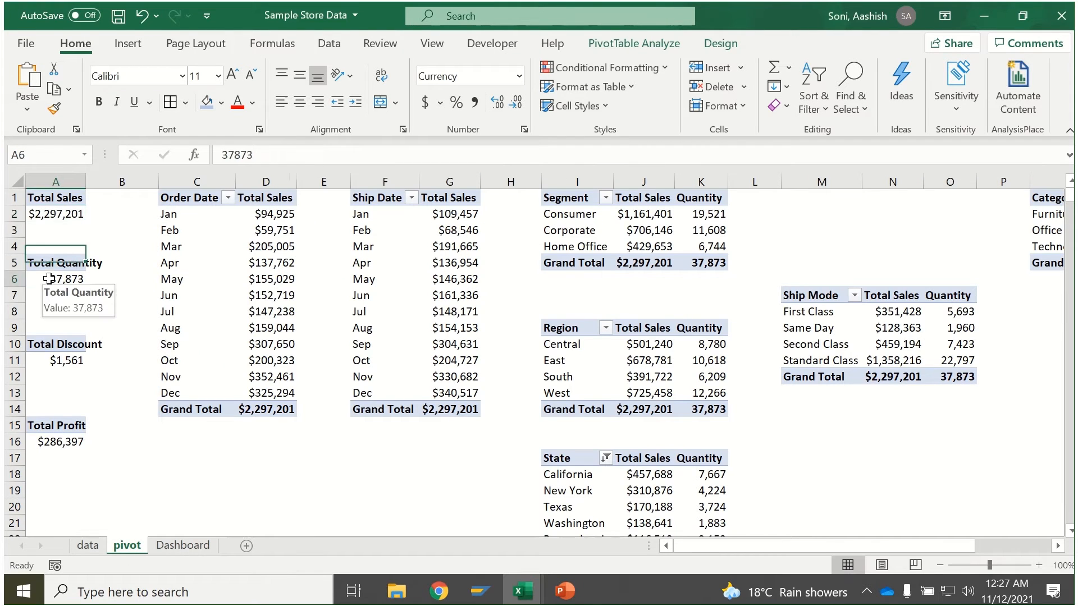
{"action": "left_click", "coordinate": [77, 360]}
{"action": "left_click", "coordinate": [56, 181]}
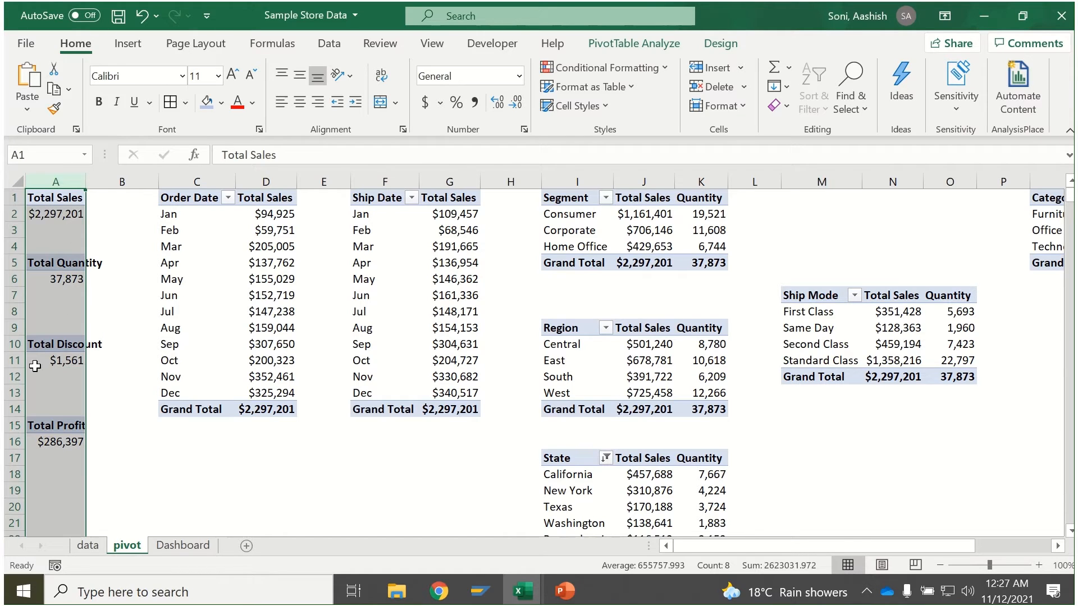
{"action": "left_click", "coordinate": [15, 360]}
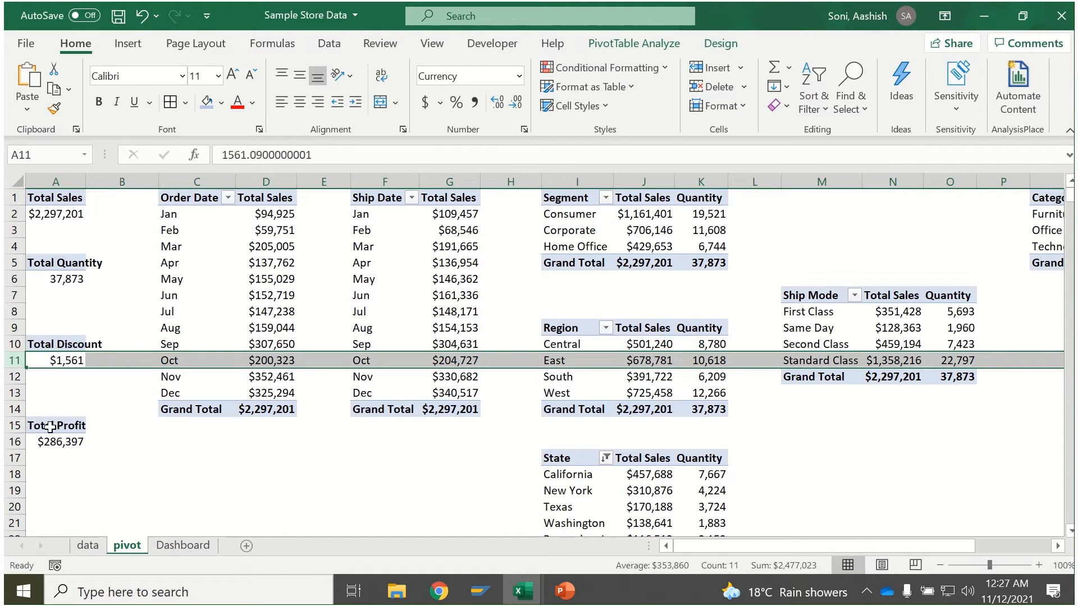
{"action": "left_click", "coordinate": [70, 186]}
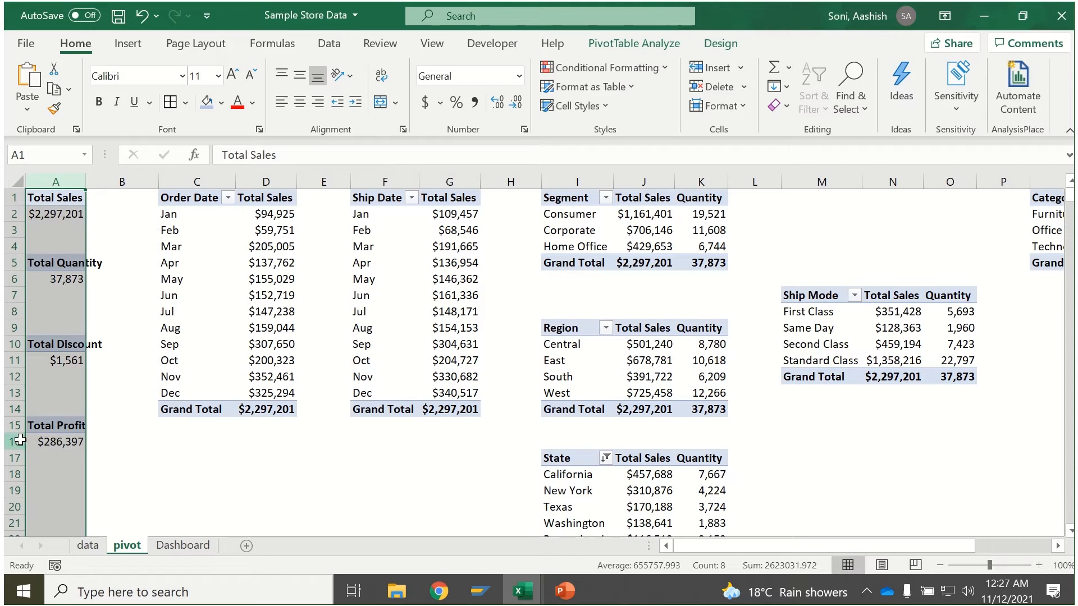
{"action": "left_click", "coordinate": [20, 440]}
{"action": "left_click", "coordinate": [57, 277]}
{"action": "left_click", "coordinate": [59, 360]}
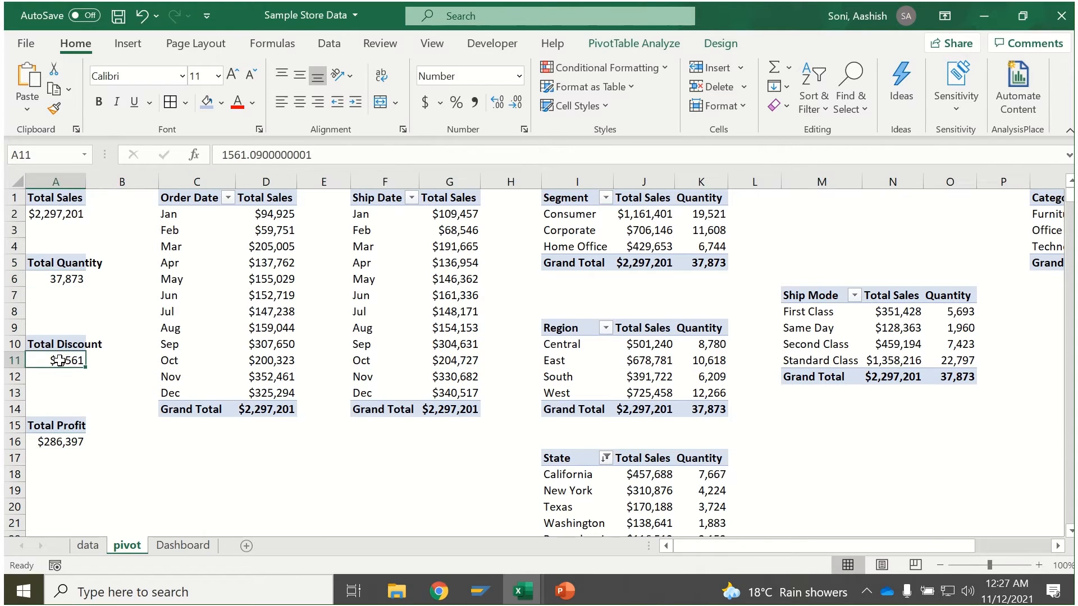
{"action": "left_click", "coordinate": [66, 441]}
Link the Total Quantity card's value text box on the Dashboard sheet to =pivot!$A$6.
{"action": "left_click", "coordinate": [179, 545]}
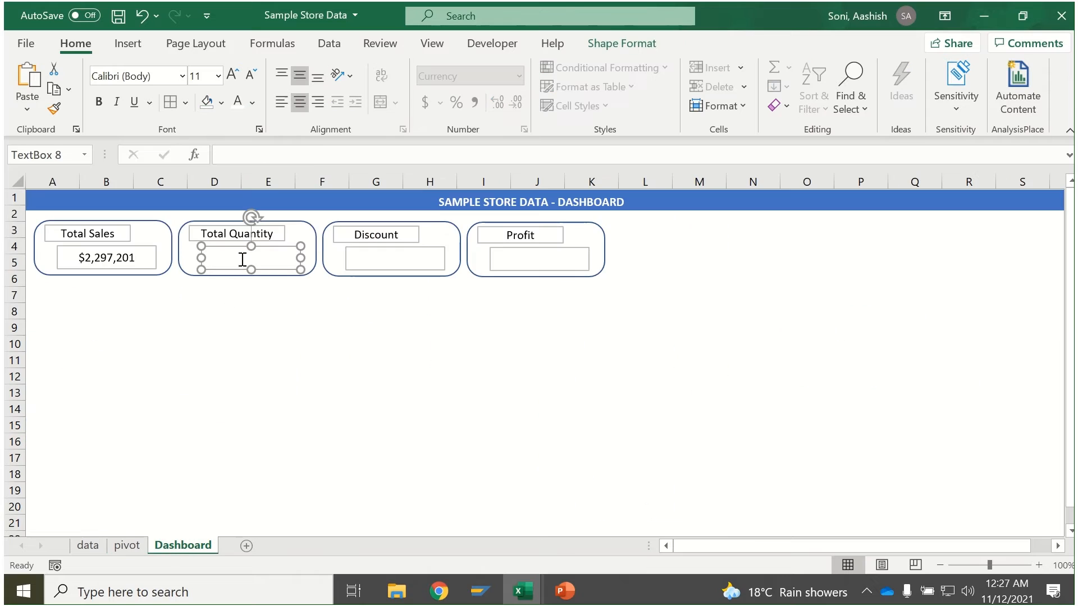
{"action": "left_click", "coordinate": [290, 155]}
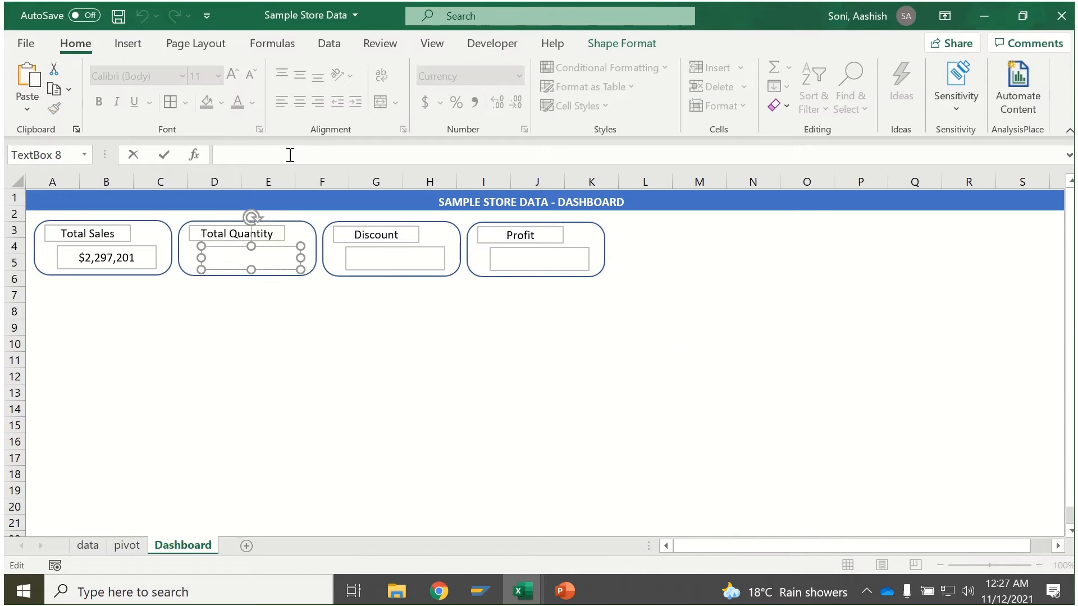
{"action": "key", "text": "ctrl+v"}
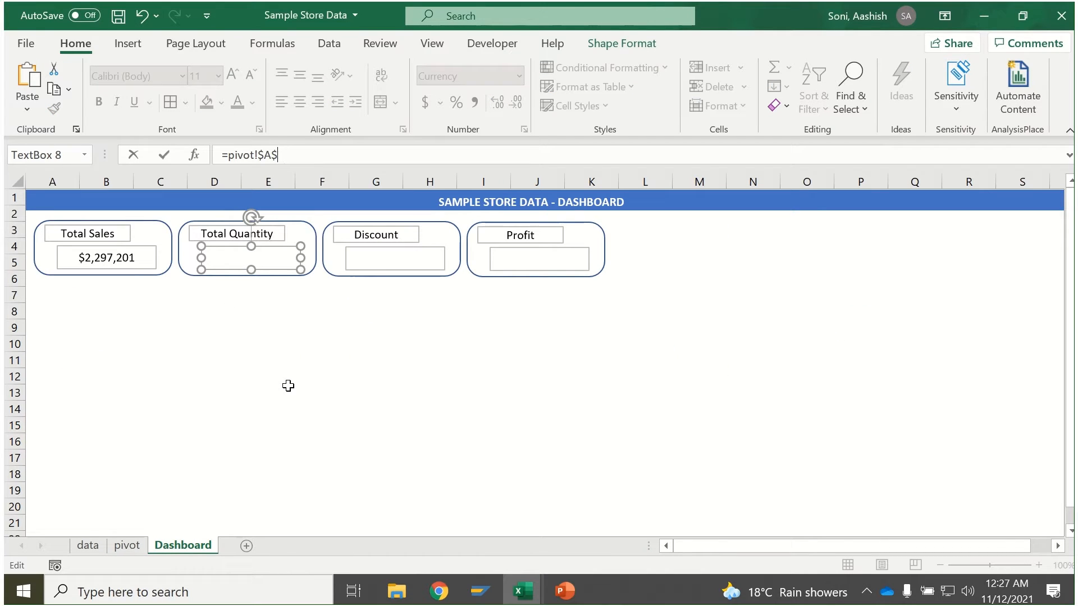
{"action": "key", "text": "Return"}
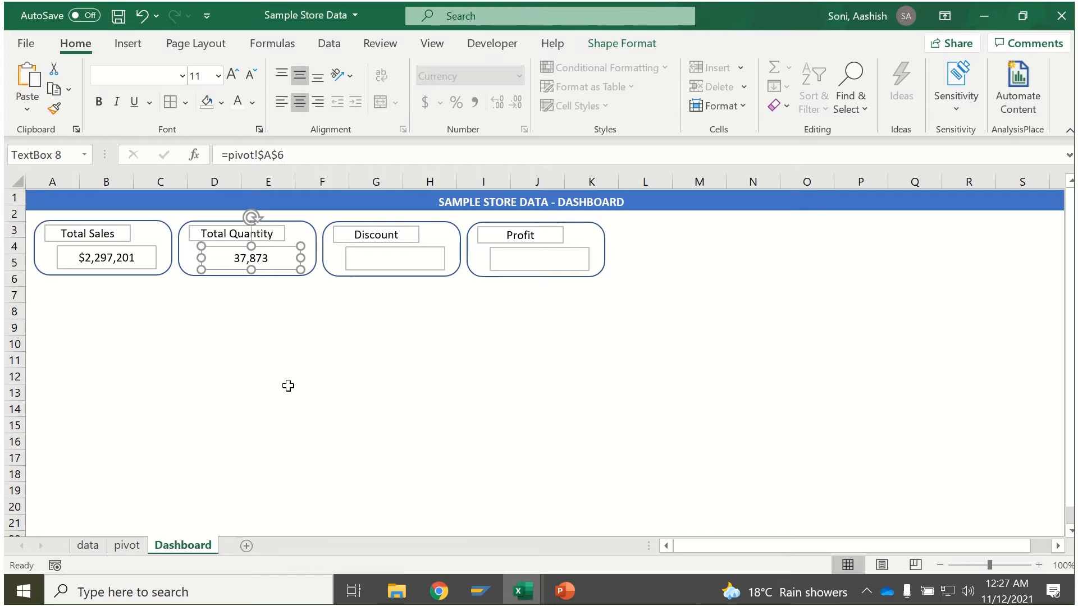
{"action": "key", "text": "Tab"}
Link the Discount card's value text box to =pivot!$A$11.
{"action": "left_click", "coordinate": [380, 261]}
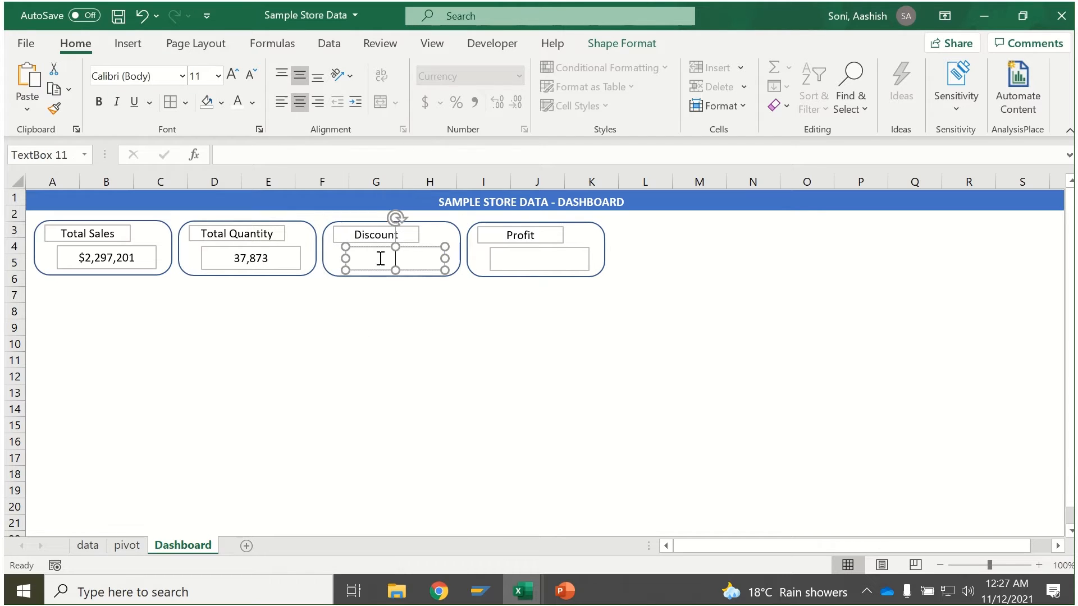
{"action": "left_click", "coordinate": [332, 154]}
{"action": "key", "text": "ctrl+v"}
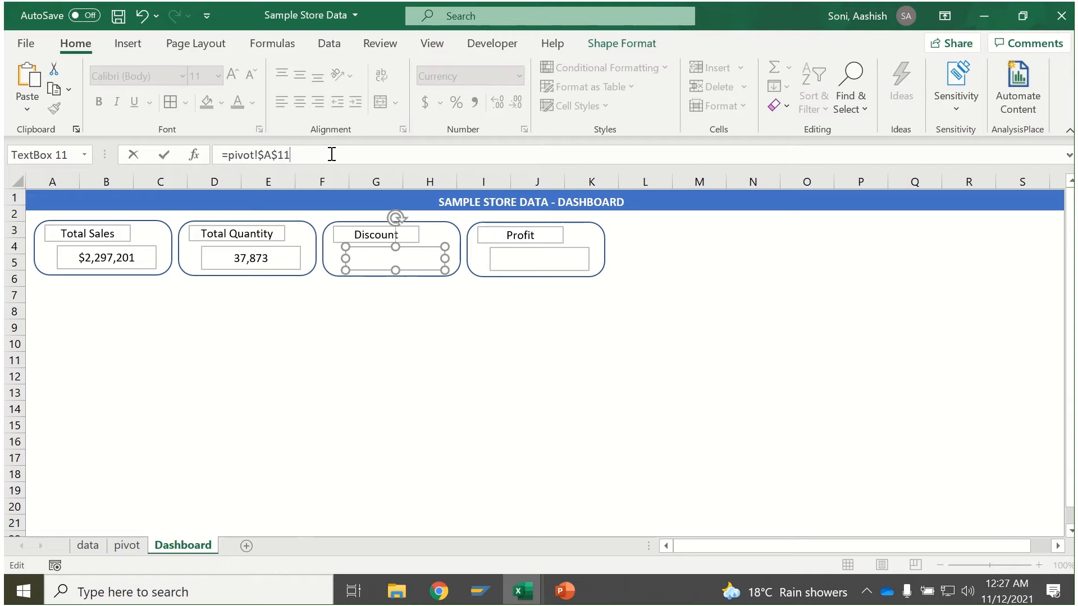
{"action": "key", "text": "Return"}
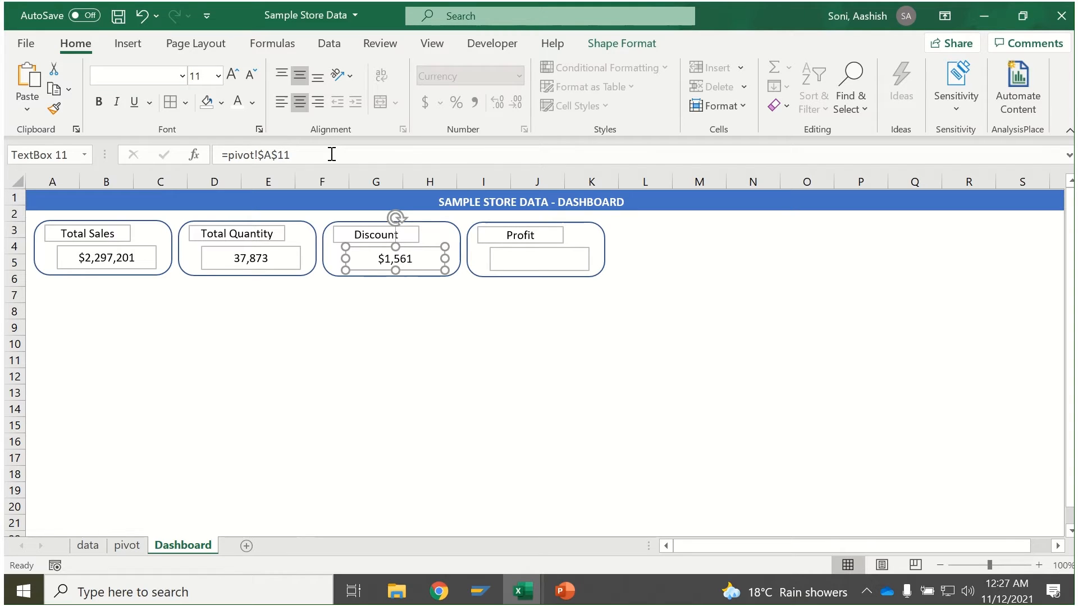
Copy the Discount card's link formula and try to link the Profit card's value text box with ==pivot!$A$16.
{"action": "left_click_drag", "start_coordinate": [332, 154], "coordinate": [205, 150]}
{"action": "key", "text": "ctrl+c"}
{"action": "key", "text": "Escape"}
{"action": "key", "text": "Tab"}
{"action": "left_click", "coordinate": [530, 270]}
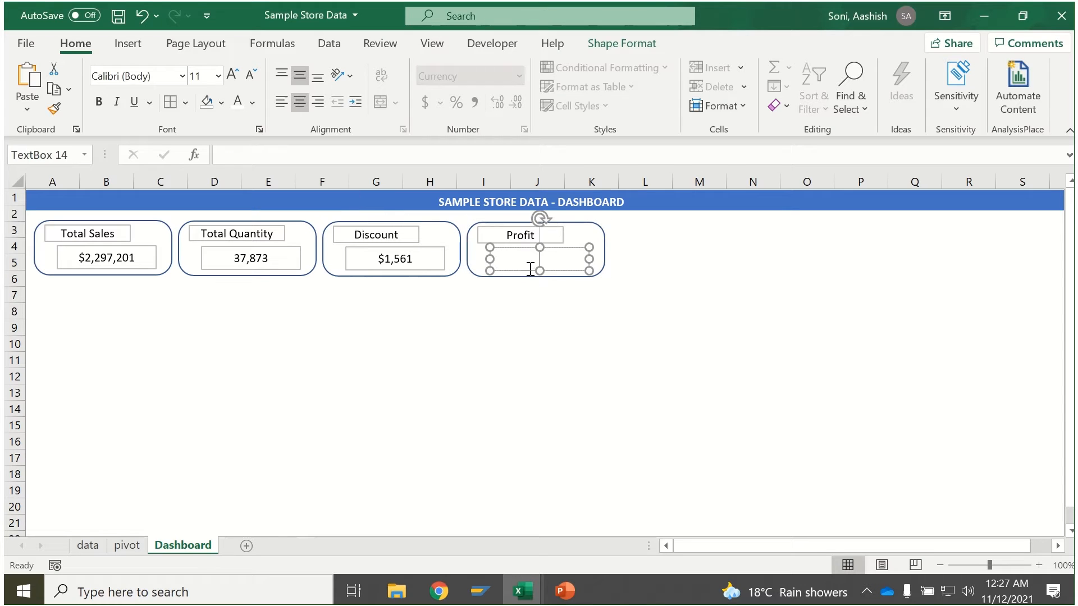
{"action": "left_click", "coordinate": [348, 152]}
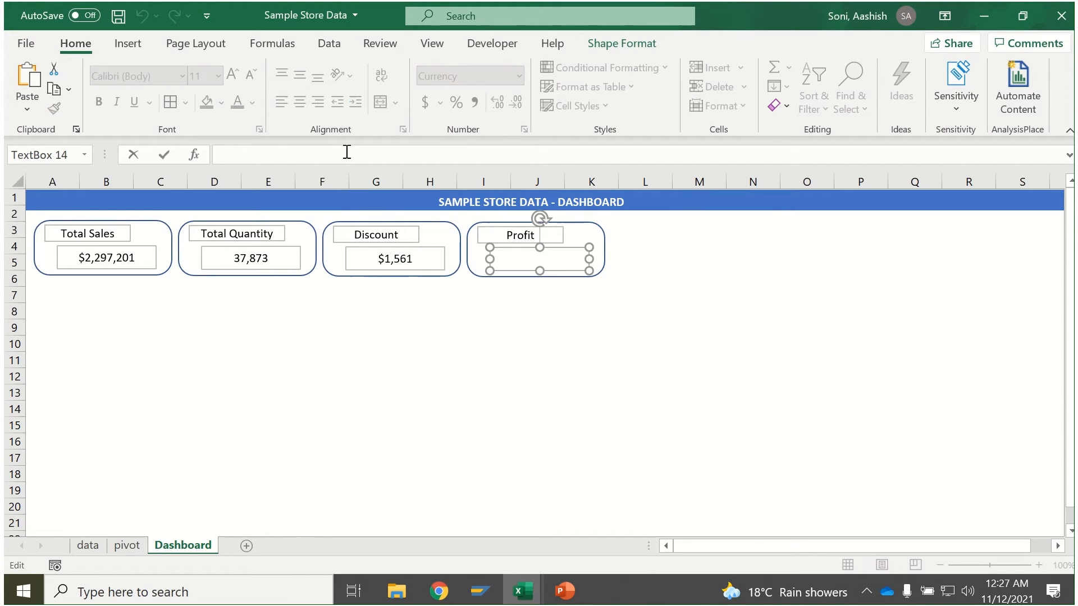
{"action": "type", "text": "="}
{"action": "key", "text": "ctrl+v"}
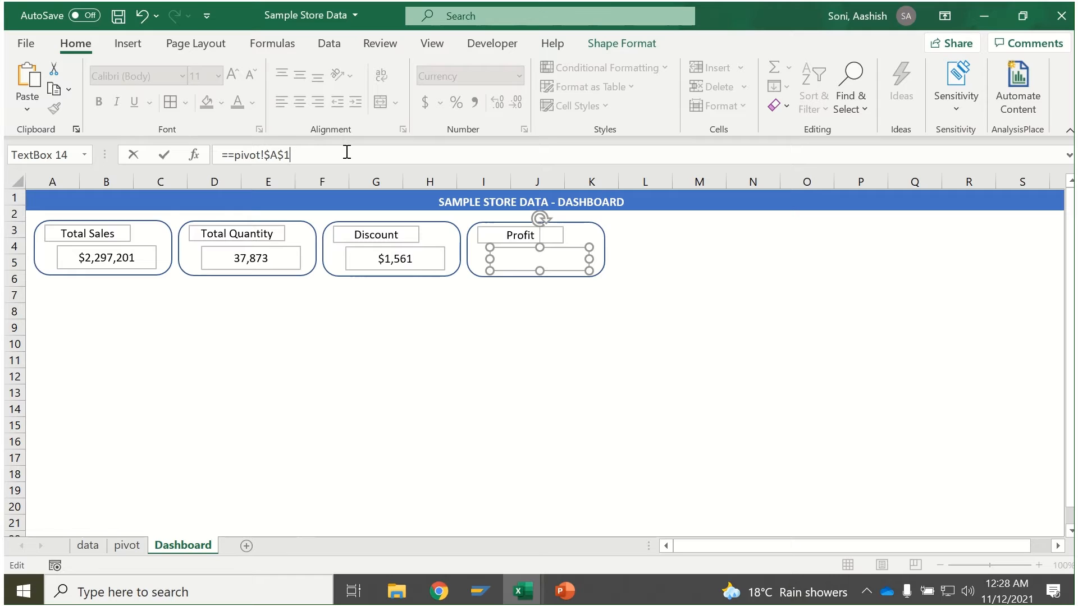
{"action": "type", "text": "6"}
{"action": "key", "text": "Return"}
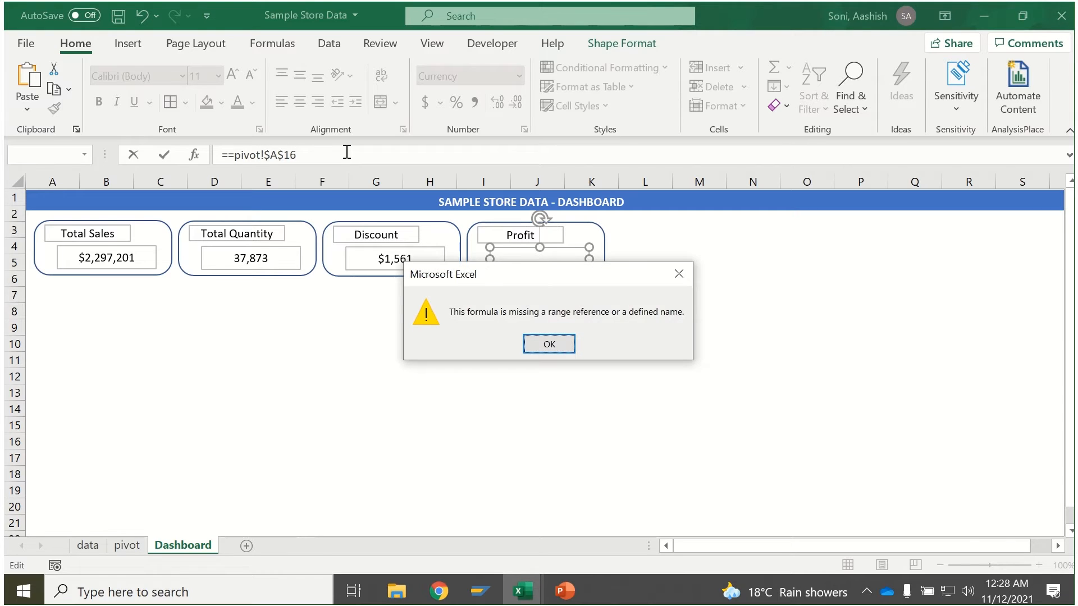
{"action": "key", "text": "Return"}
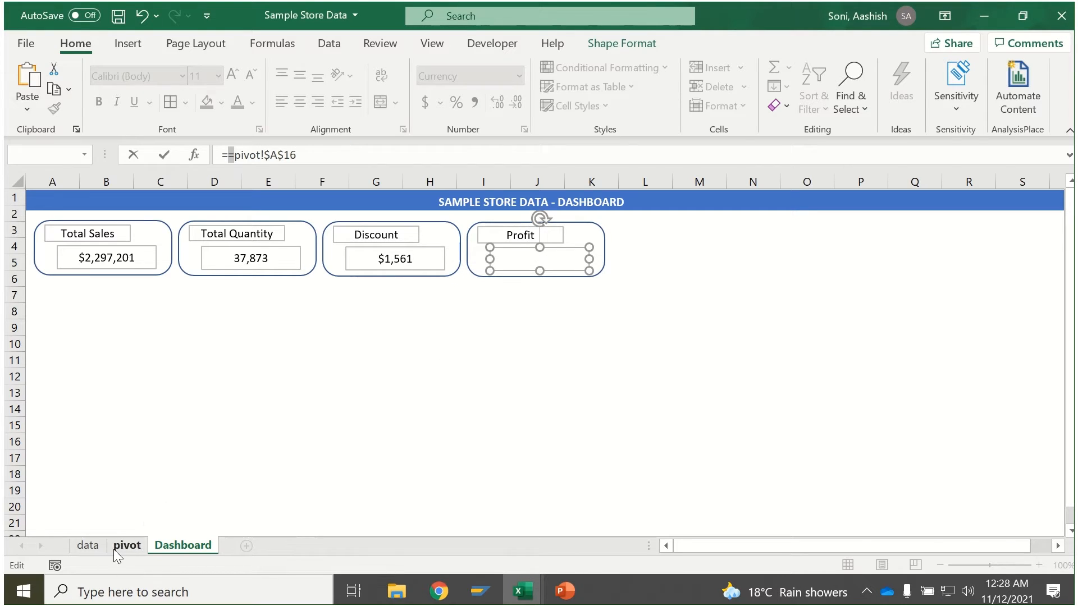
Check the Total Profit cell on the pivot sheet and correct the Profit card's text box link to =pivot!$A$16.
{"action": "left_click", "coordinate": [119, 546]}
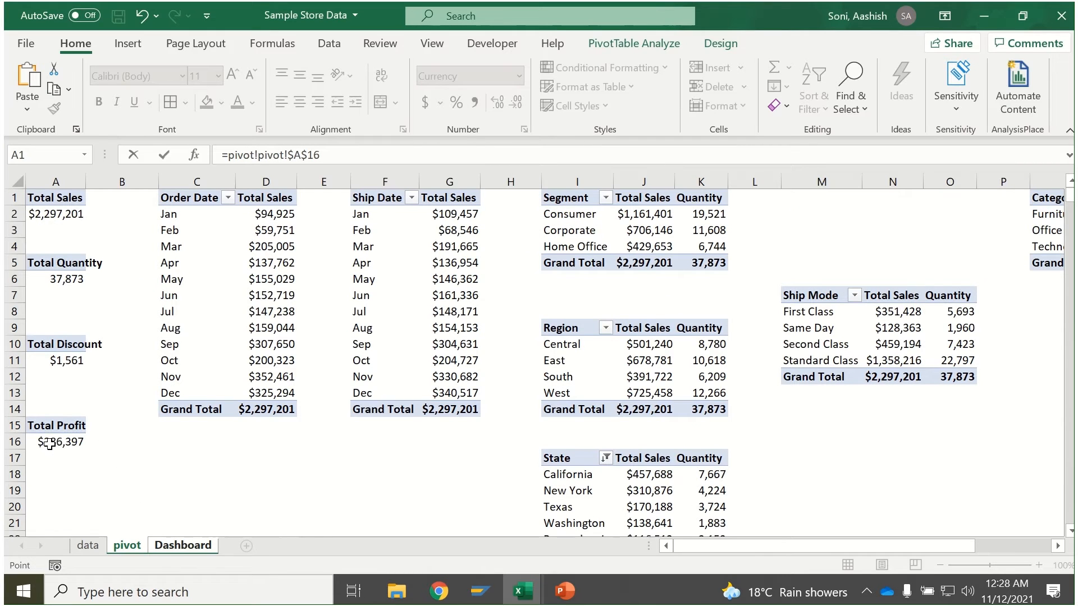
{"action": "left_click", "coordinate": [171, 547]}
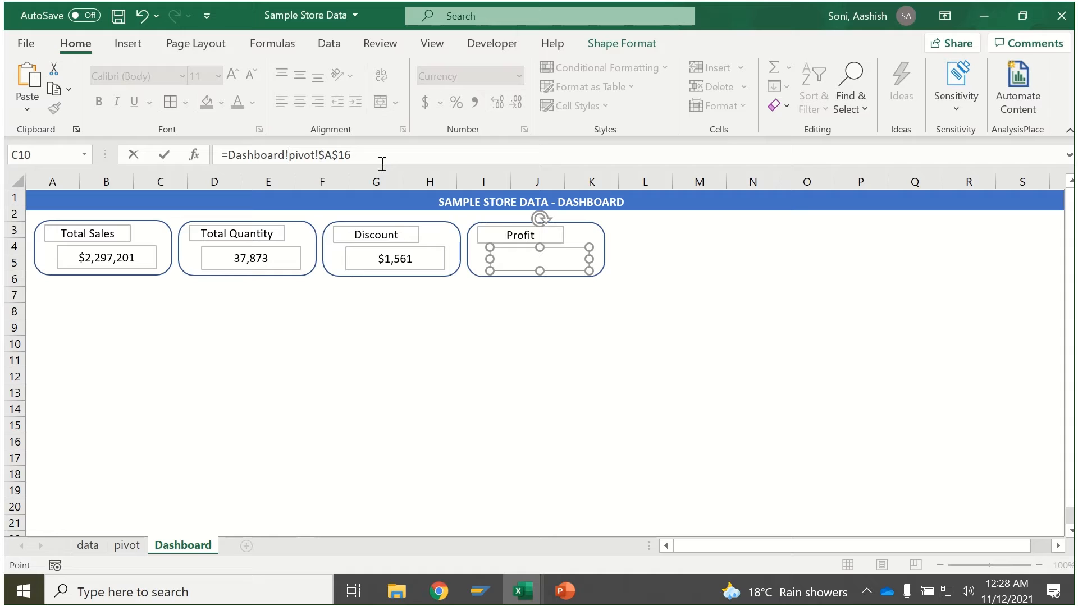
{"action": "left_click_drag", "start_coordinate": [288, 157], "coordinate": [231, 145]}
{"action": "key", "text": "BackSpace"}
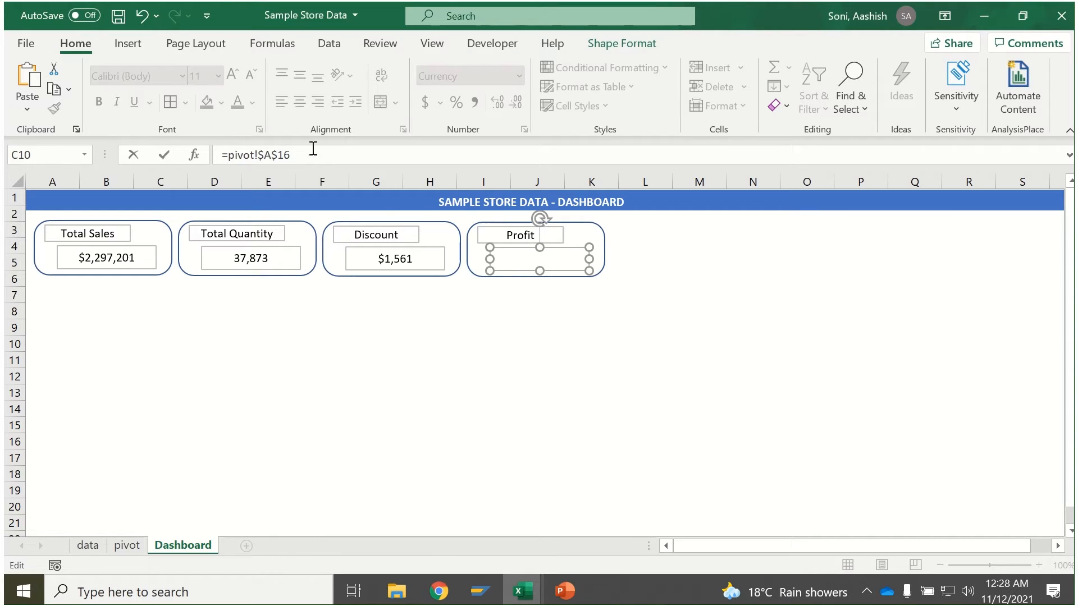
{"action": "key", "text": "Return"}
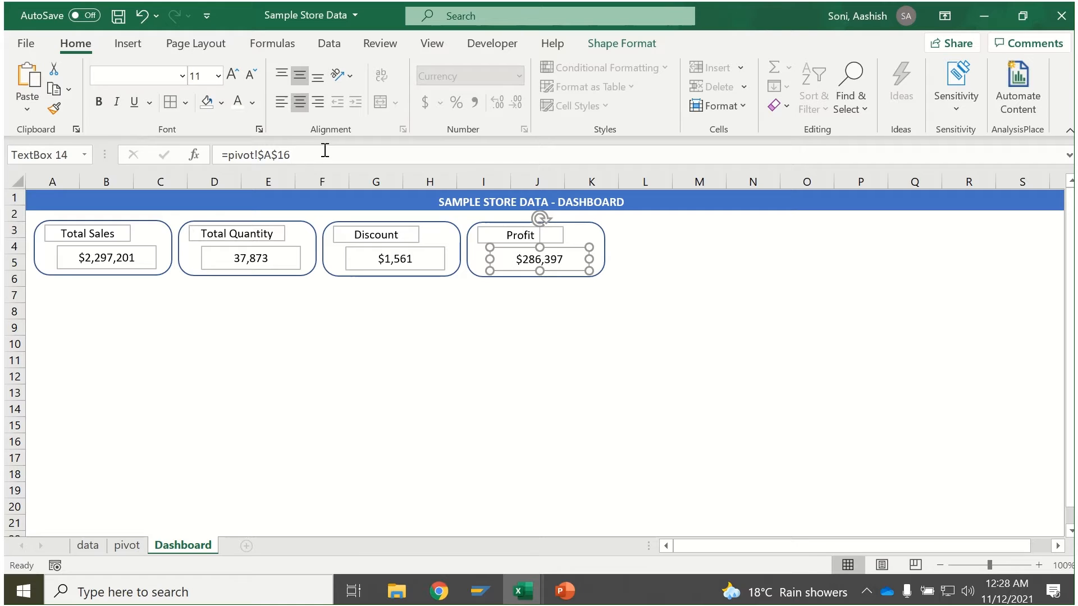
{"action": "left_click", "coordinate": [80, 357]}
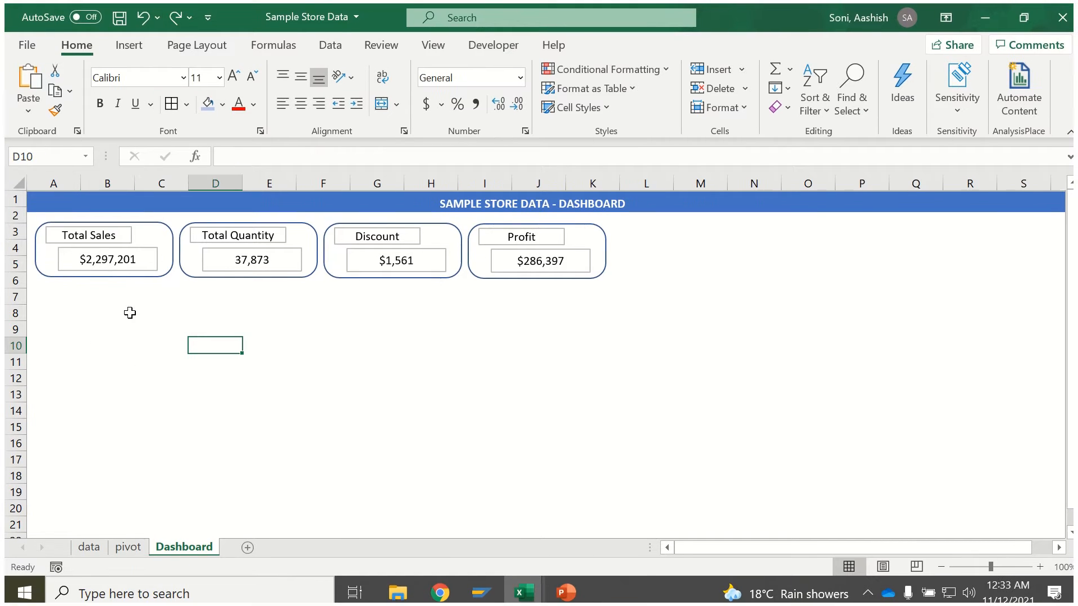
Set the Total Sales card's value text box to No Fill and No Outline.
{"action": "left_click", "coordinate": [156, 268]}
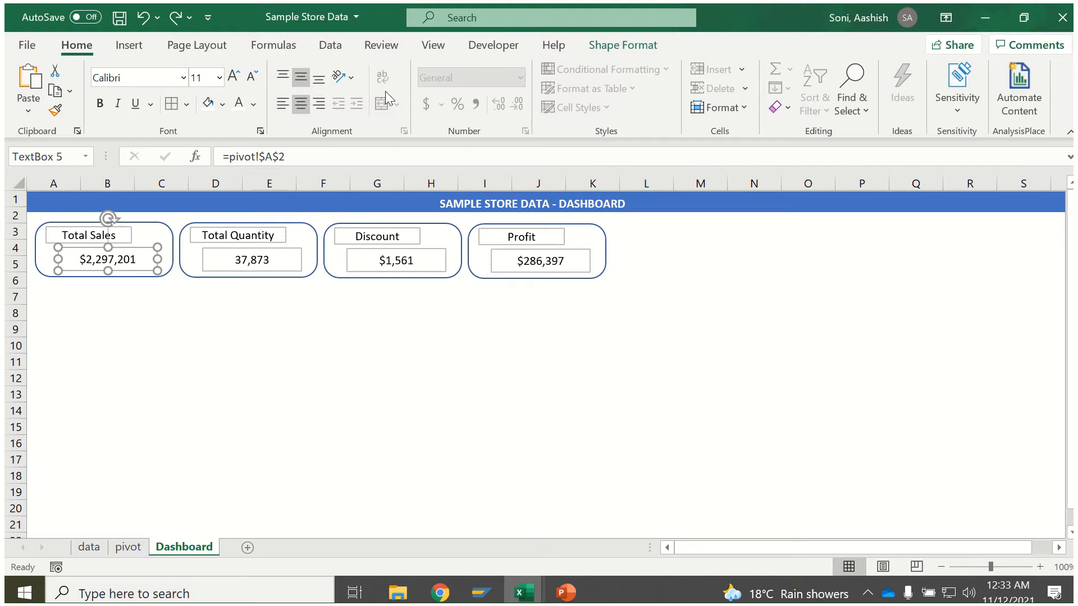
{"action": "left_click", "coordinate": [622, 45]}
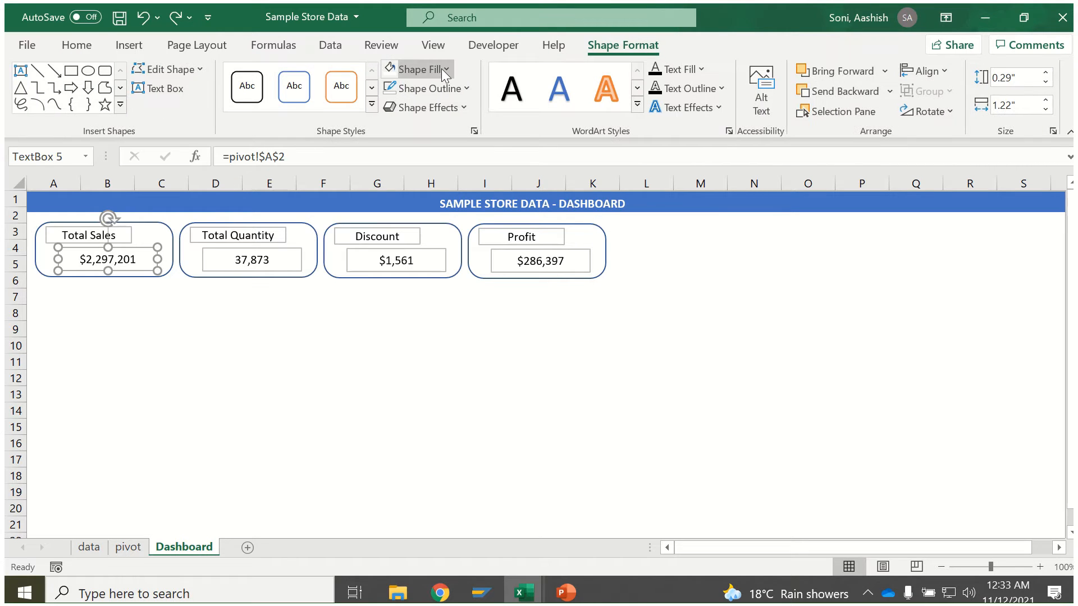
{"action": "left_click", "coordinate": [441, 70]}
{"action": "left_click", "coordinate": [456, 274]}
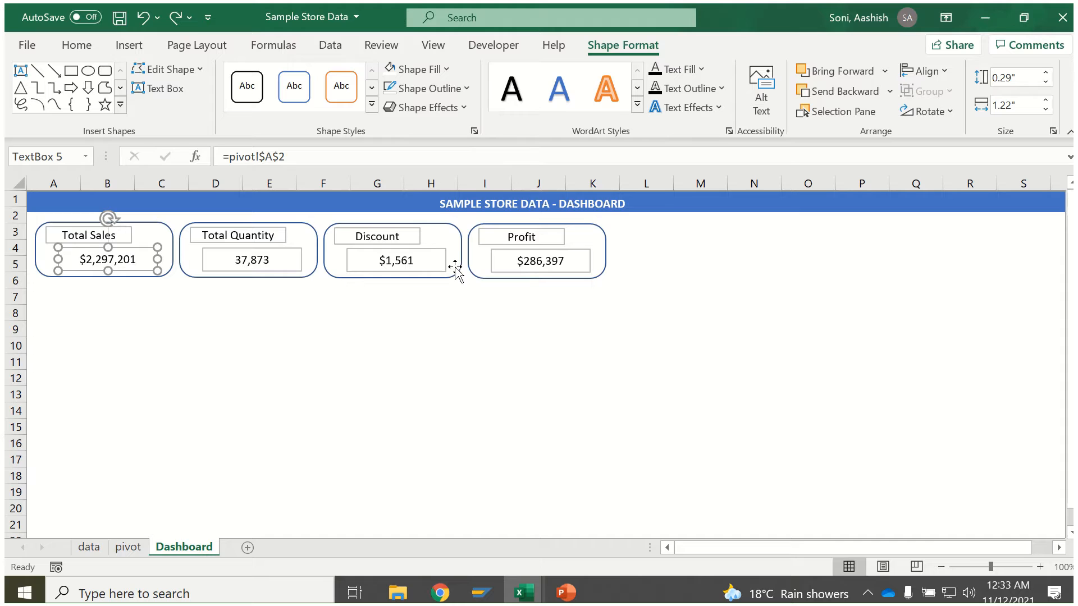
{"action": "left_click", "coordinate": [467, 90]}
{"action": "left_click", "coordinate": [450, 306]}
{"action": "left_click", "coordinate": [166, 341]}
Set the Total Sales label text box to No Fill and No Outline.
{"action": "left_click", "coordinate": [127, 241]}
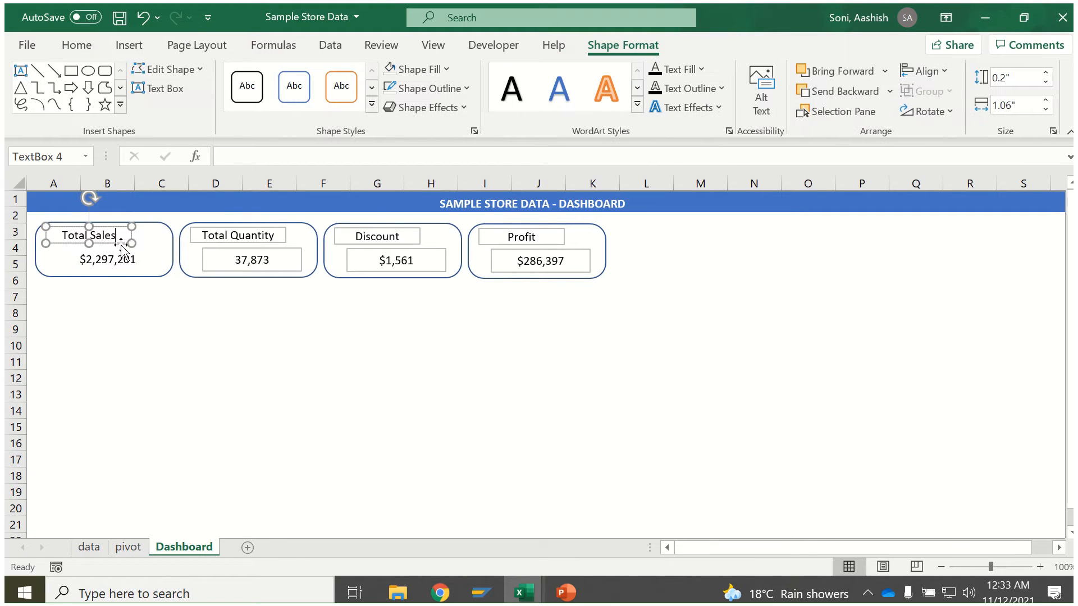
{"action": "left_click", "coordinate": [449, 69]}
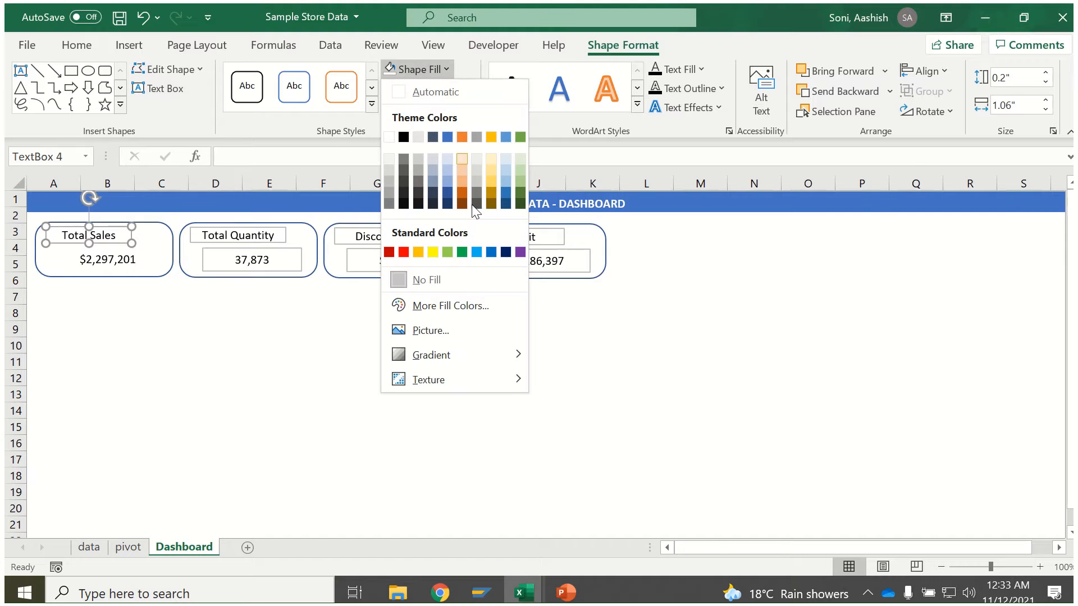
{"action": "left_click", "coordinate": [444, 279]}
{"action": "left_click", "coordinate": [467, 90]}
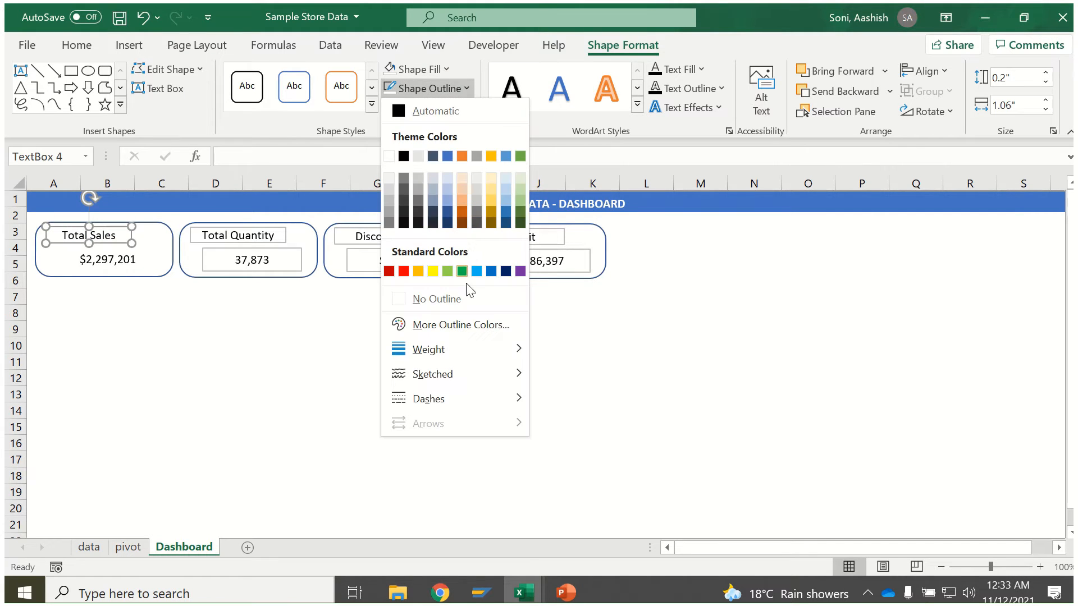
{"action": "left_click", "coordinate": [444, 286]}
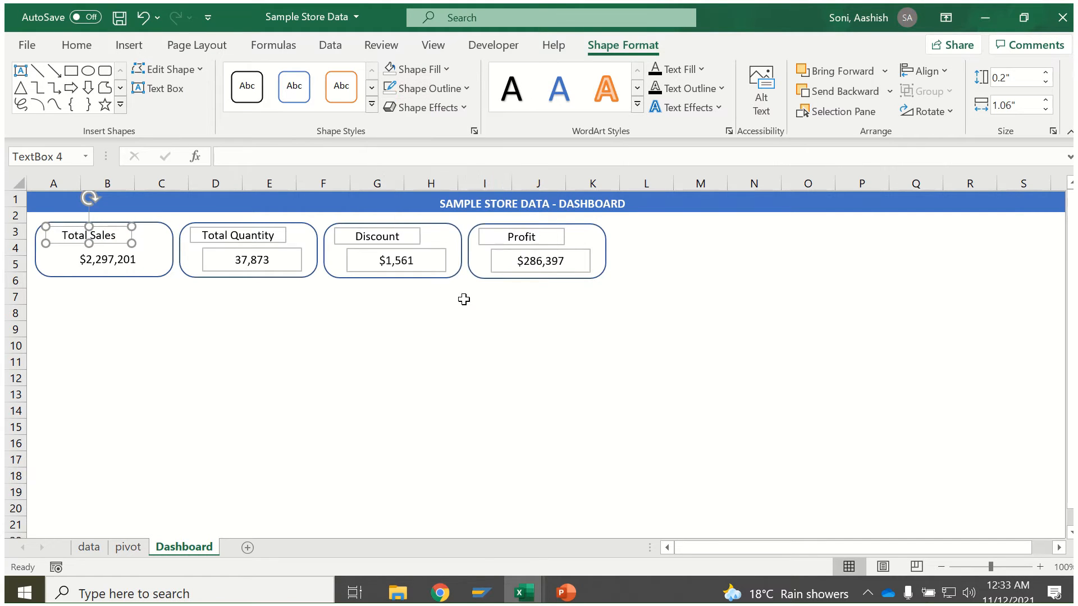
Make the Total Sales card's value and its label bold.
{"action": "left_click", "coordinate": [108, 264]}
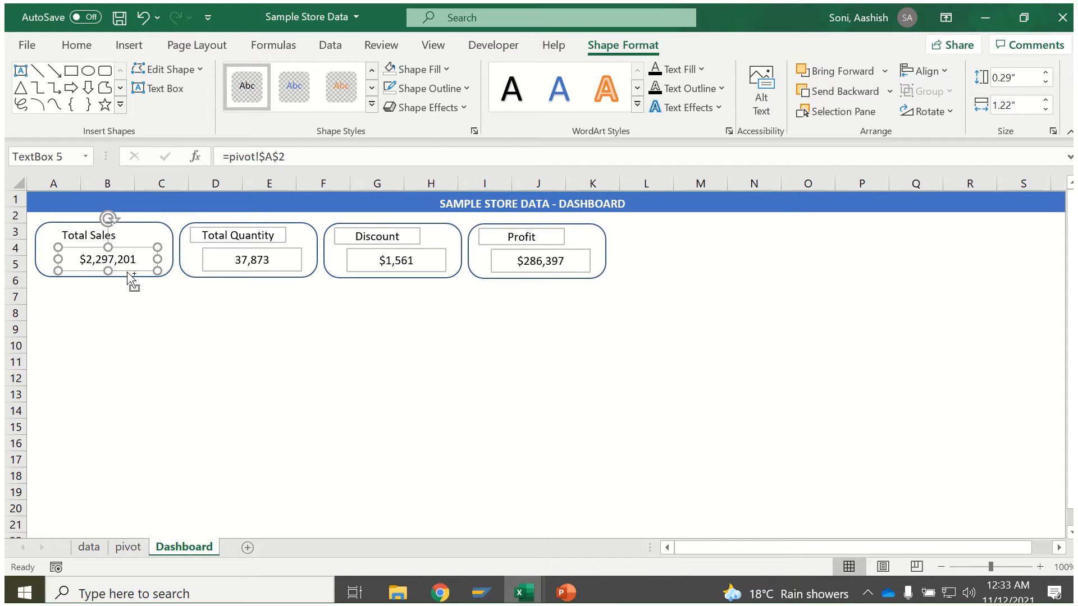
{"action": "key", "text": "ctrl+b"}
{"action": "left_click", "coordinate": [77, 45]}
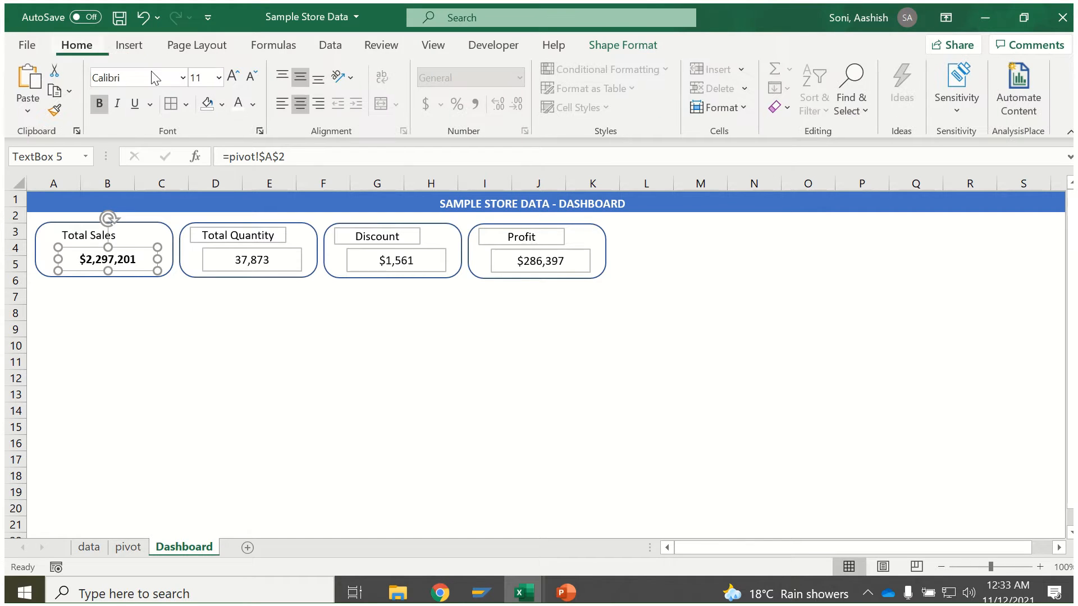
{"action": "left_click", "coordinate": [101, 244]}
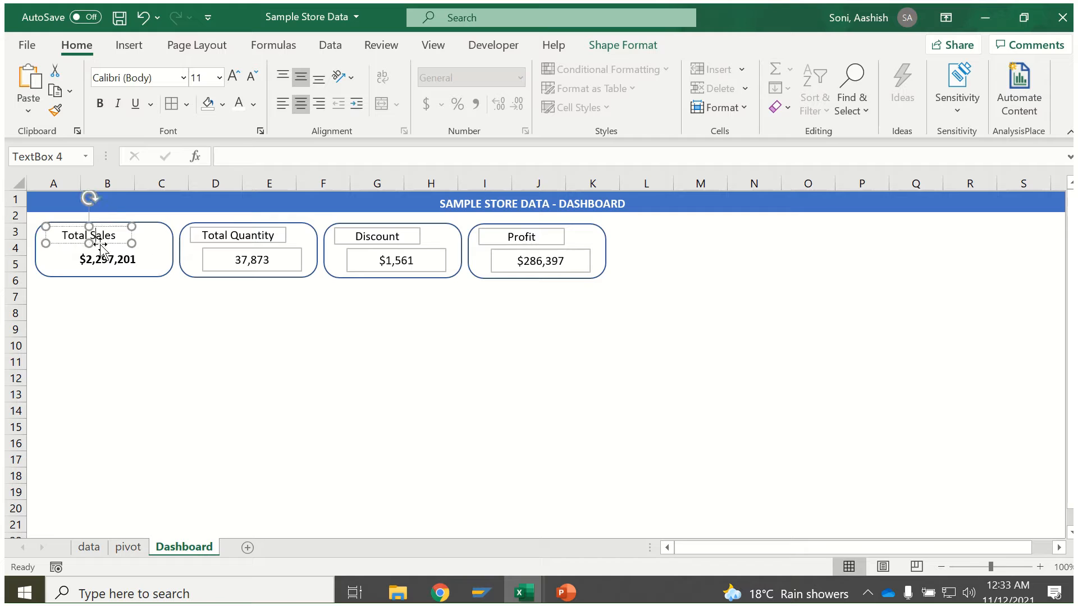
{"action": "left_click", "coordinate": [102, 110]}
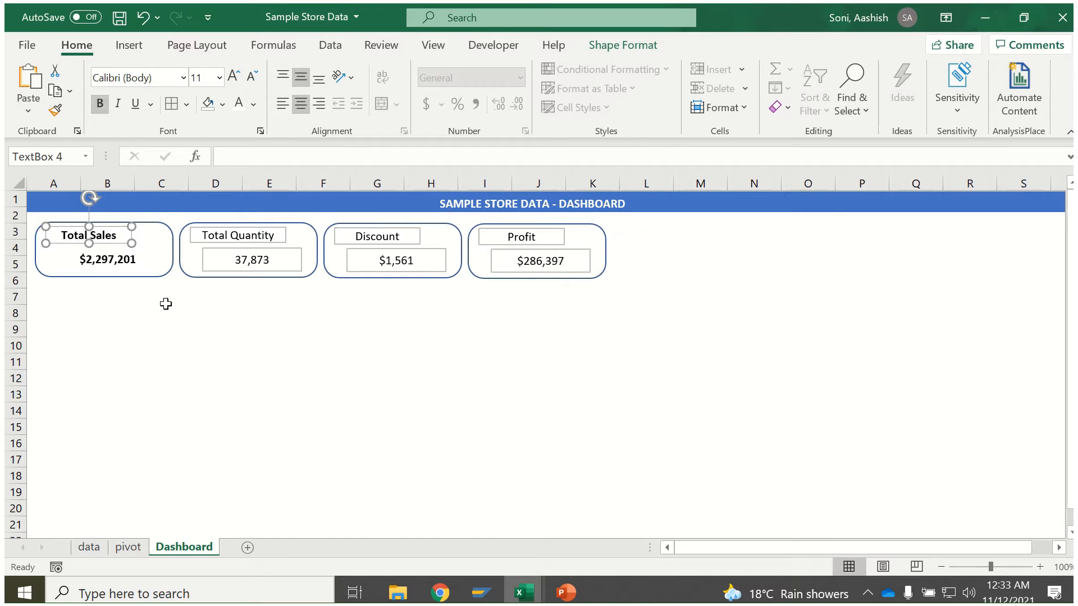
{"action": "left_click", "coordinate": [164, 310]}
Remove the fill and outline from the rounded rectangle behind the Total Sales card.
{"action": "left_click", "coordinate": [155, 277]}
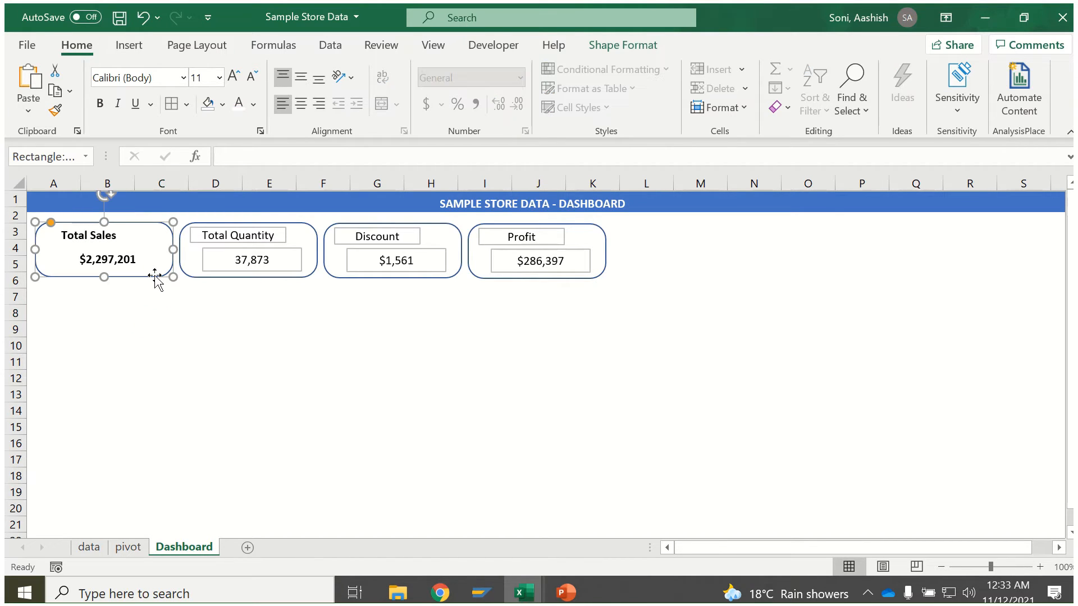
{"action": "left_click", "coordinate": [594, 40]}
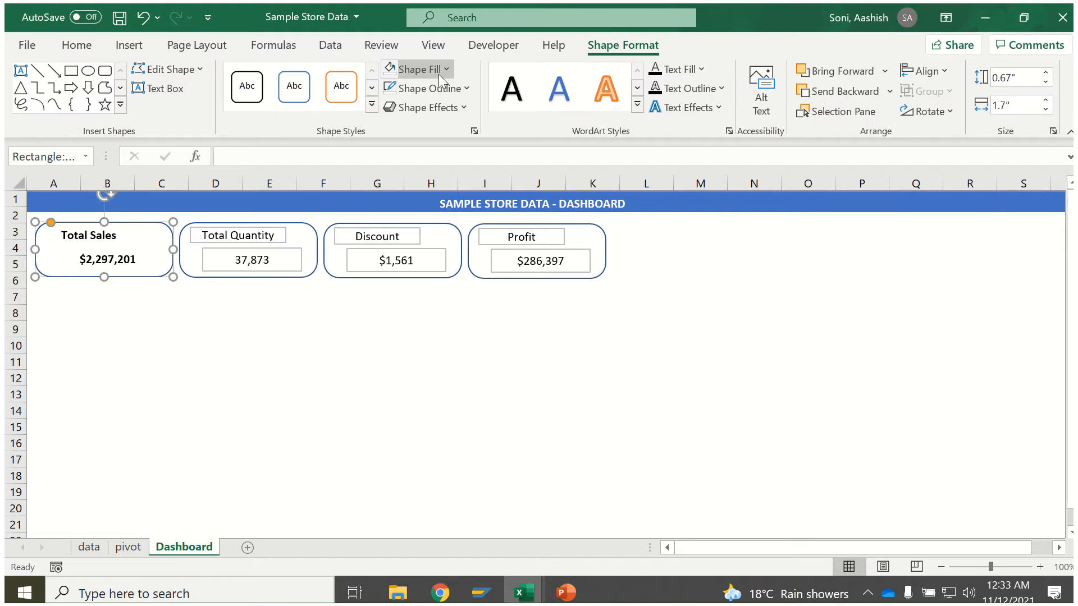
{"action": "left_click", "coordinate": [391, 72]}
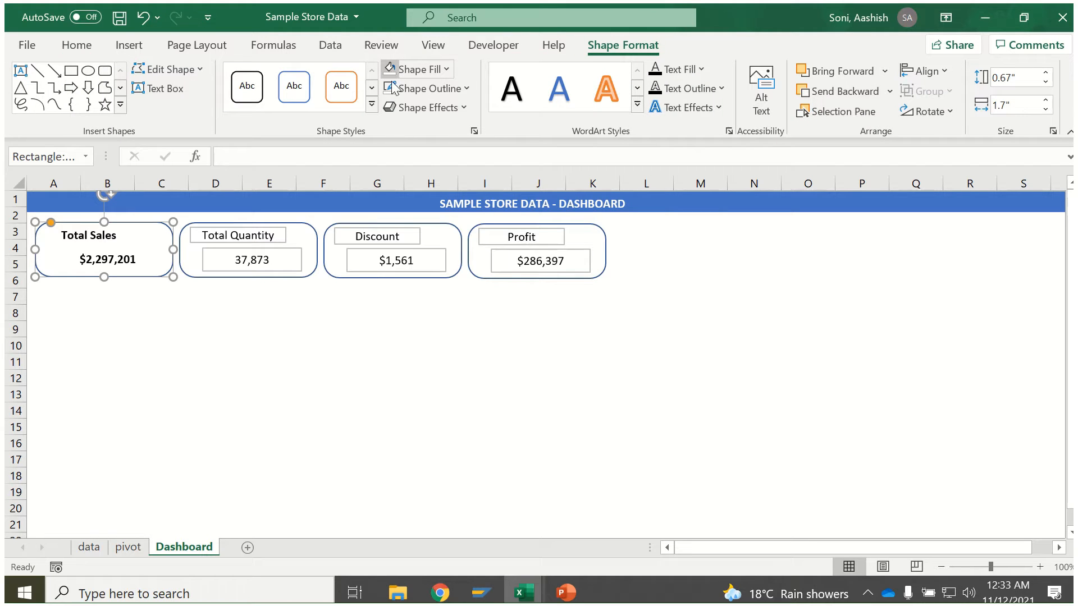
{"action": "left_click", "coordinate": [391, 88]}
{"action": "left_click", "coordinate": [240, 331]}
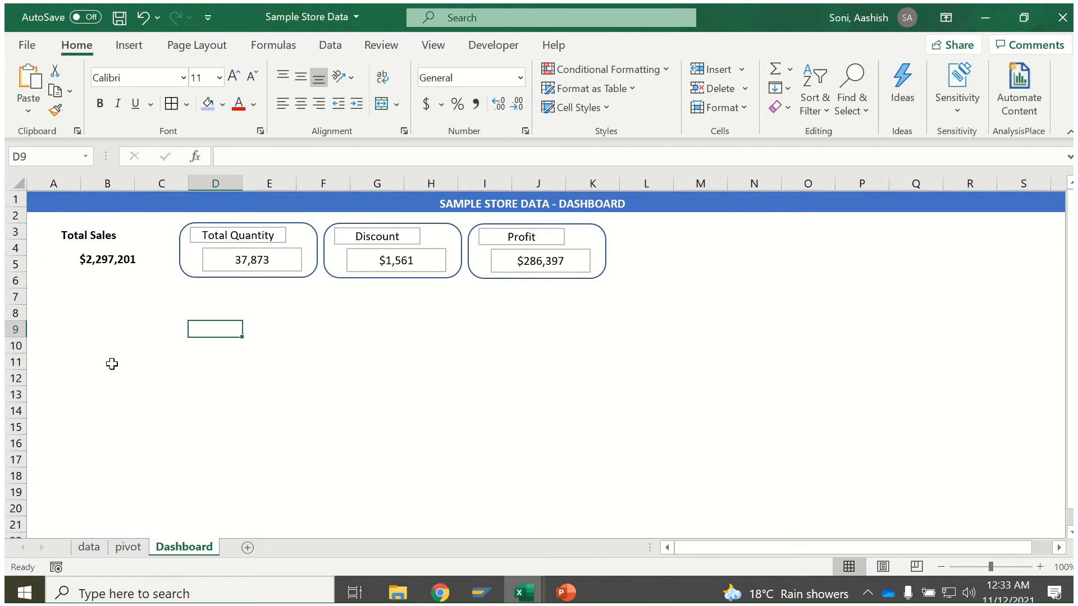
{"action": "left_click", "coordinate": [75, 254]}
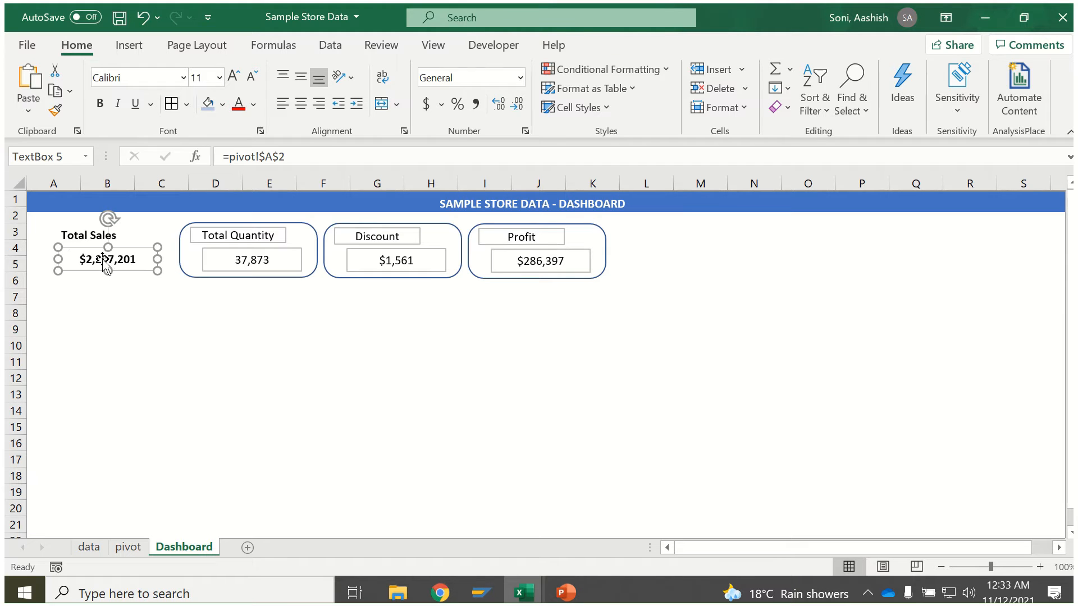
{"action": "left_click", "coordinate": [88, 49]}
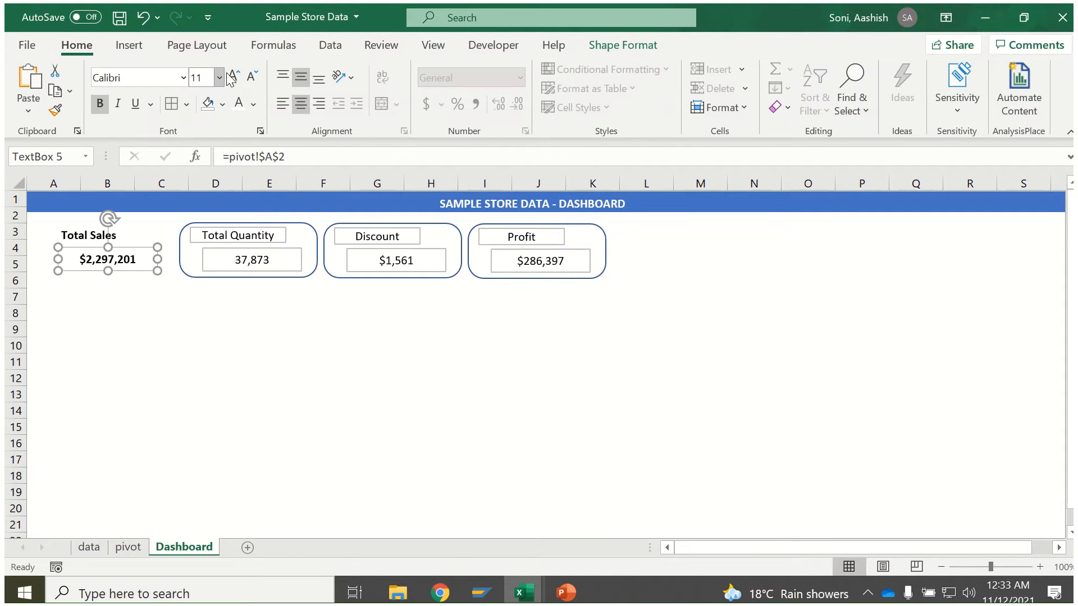
{"action": "left_click", "coordinate": [121, 335]}
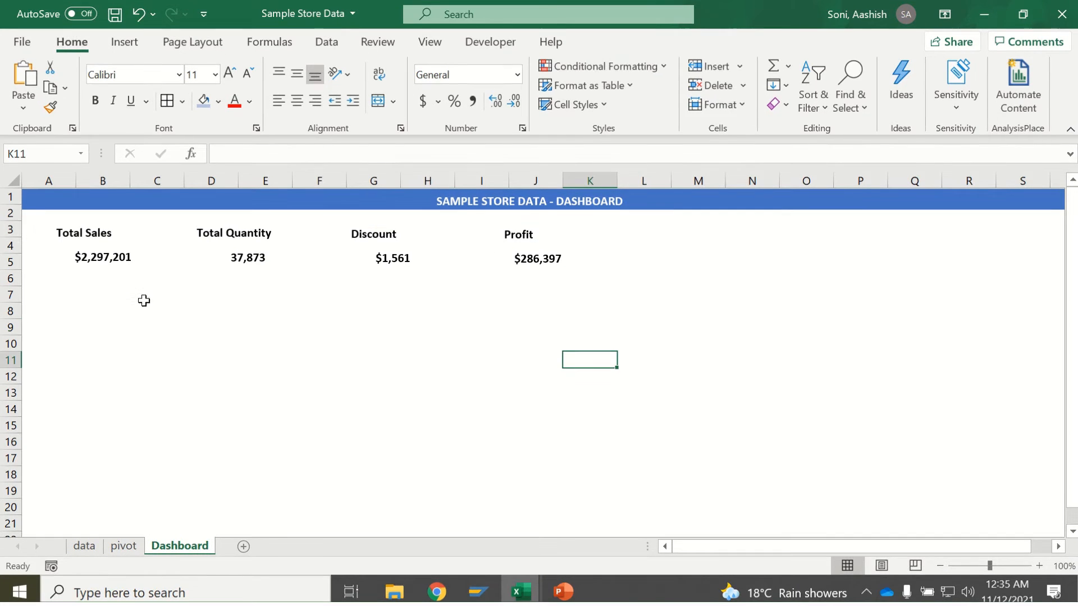
Group the labels and values of all four KPI cards, and move the group up to just beneath the title banner.
{"action": "left_click", "coordinate": [111, 235]}
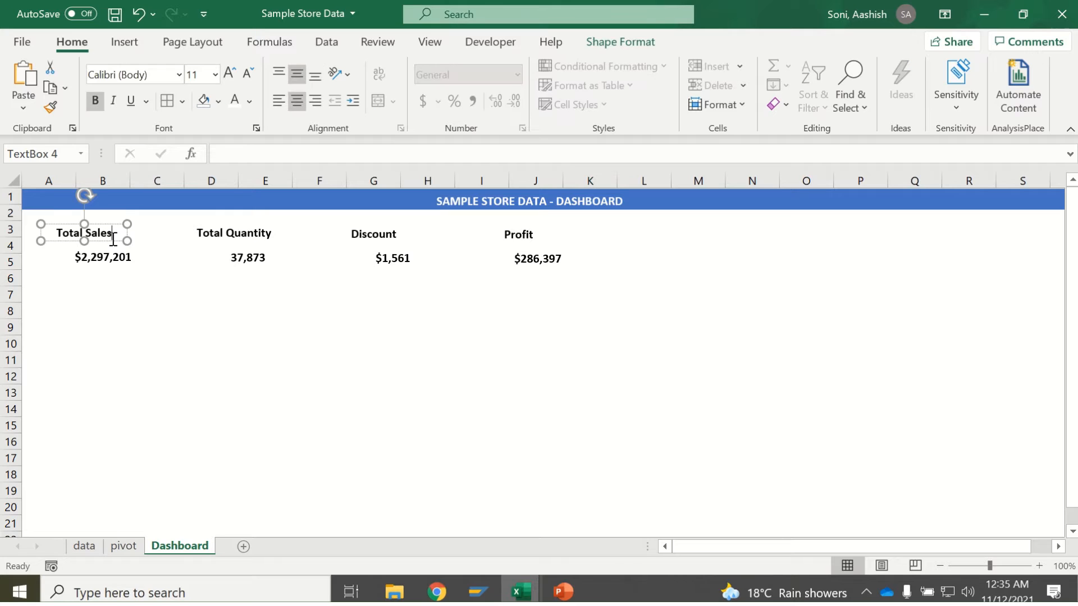
{"action": "left_click", "coordinate": [115, 257], "text": "ctrl"}
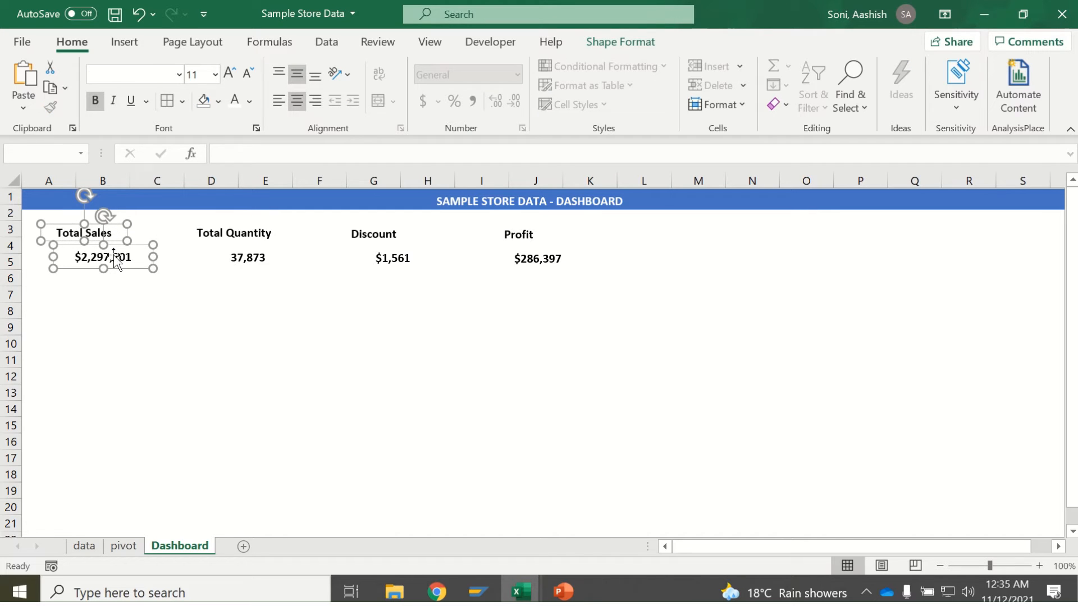
{"action": "left_click", "coordinate": [224, 239], "text": "ctrl"}
{"action": "left_click", "coordinate": [243, 258], "text": "ctrl"}
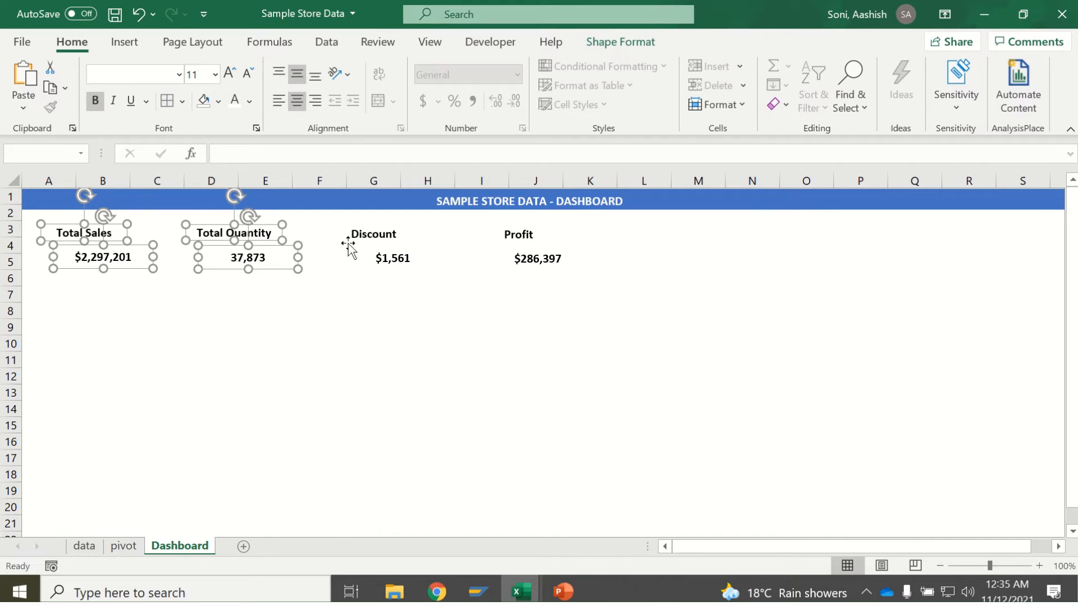
{"action": "left_click", "coordinate": [370, 233], "text": "ctrl"}
{"action": "left_click", "coordinate": [383, 261], "text": "ctrl"}
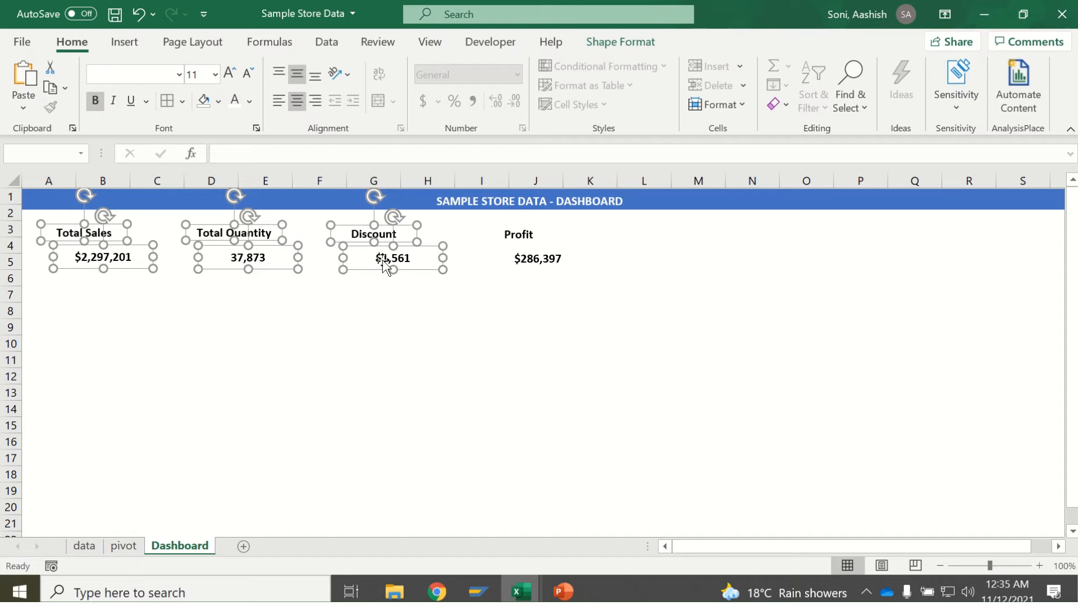
{"action": "left_click", "coordinate": [504, 240], "text": "ctrl"}
{"action": "left_click", "coordinate": [530, 261], "text": "ctrl"}
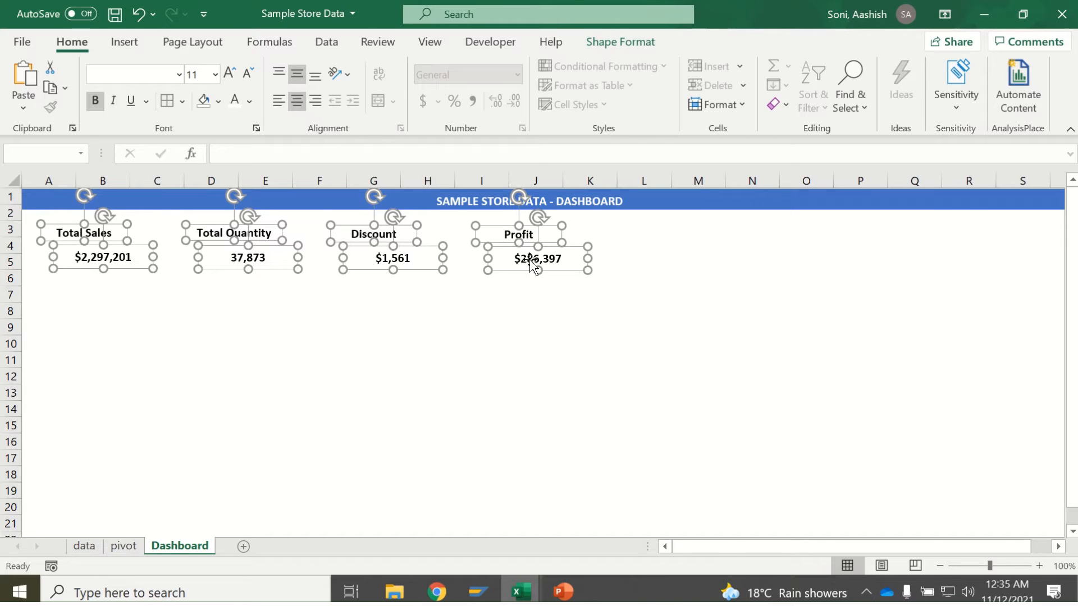
{"action": "left_click", "coordinate": [635, 43]}
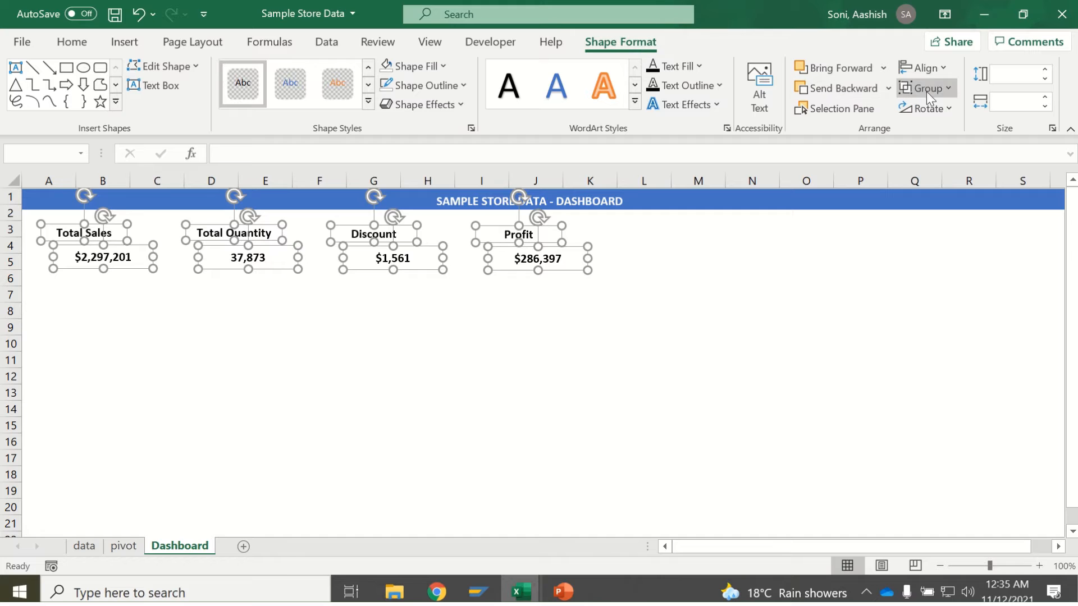
{"action": "left_click", "coordinate": [948, 87]}
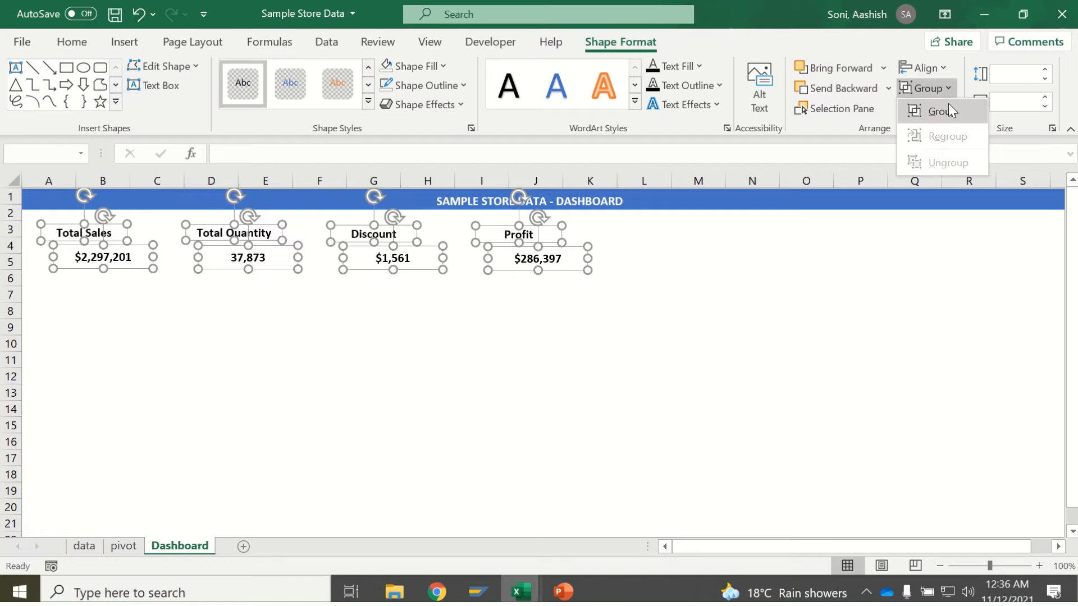
{"action": "left_click", "coordinate": [948, 104]}
{"action": "left_click_drag", "start_coordinate": [427, 275], "coordinate": [401, 265]}
{"action": "left_click", "coordinate": [398, 297]}
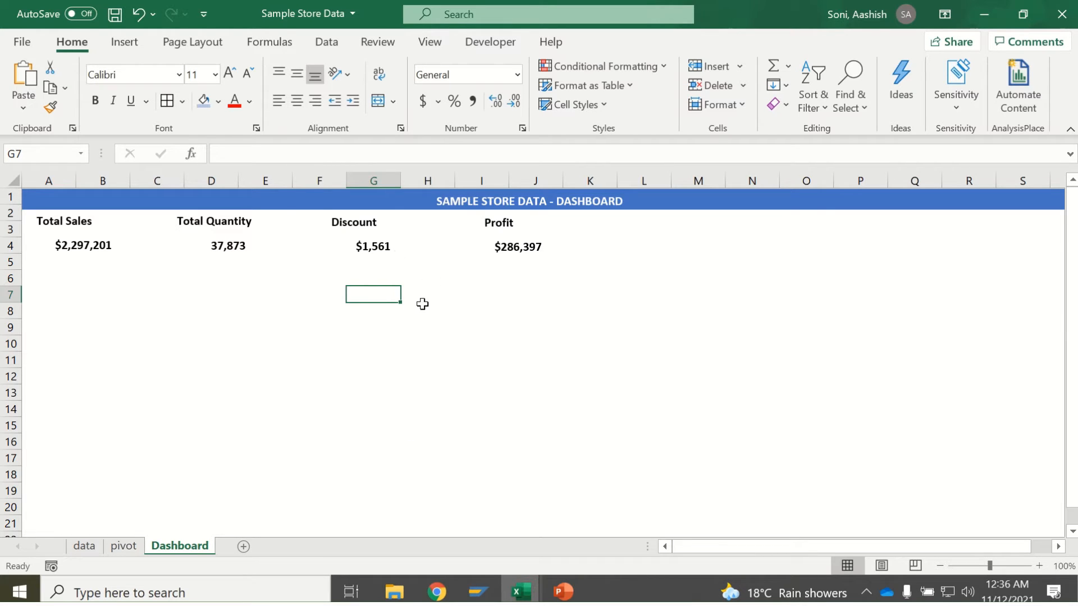
Insert a Line PivotChart from the Order Date pivot table on the pivot sheet.
{"action": "left_click", "coordinate": [124, 546]}
{"action": "left_click", "coordinate": [163, 342]}
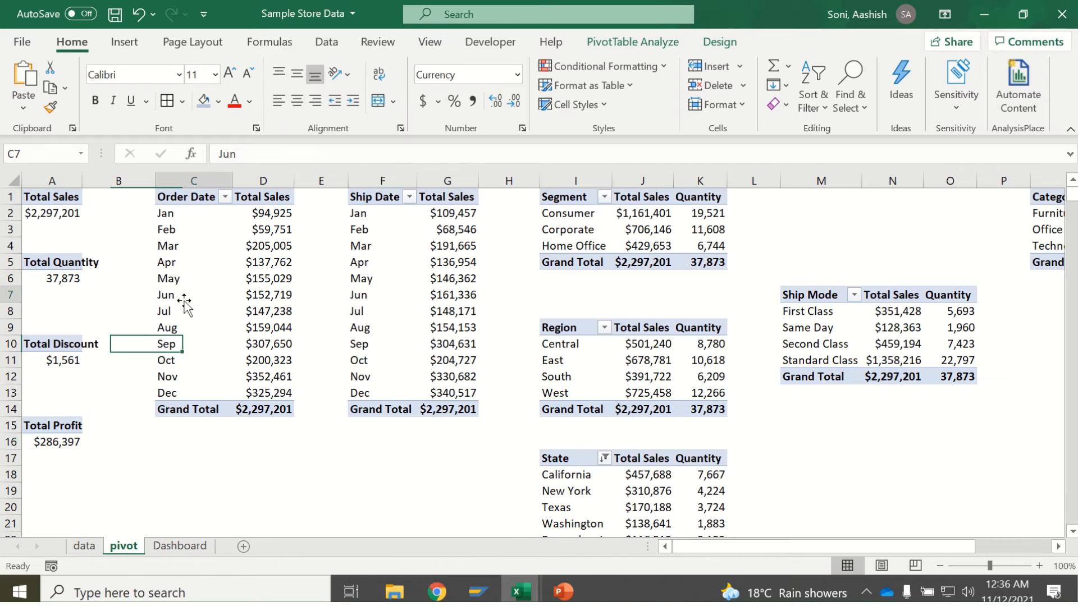
{"action": "left_click", "coordinate": [171, 295]}
{"action": "left_click", "coordinate": [124, 41]}
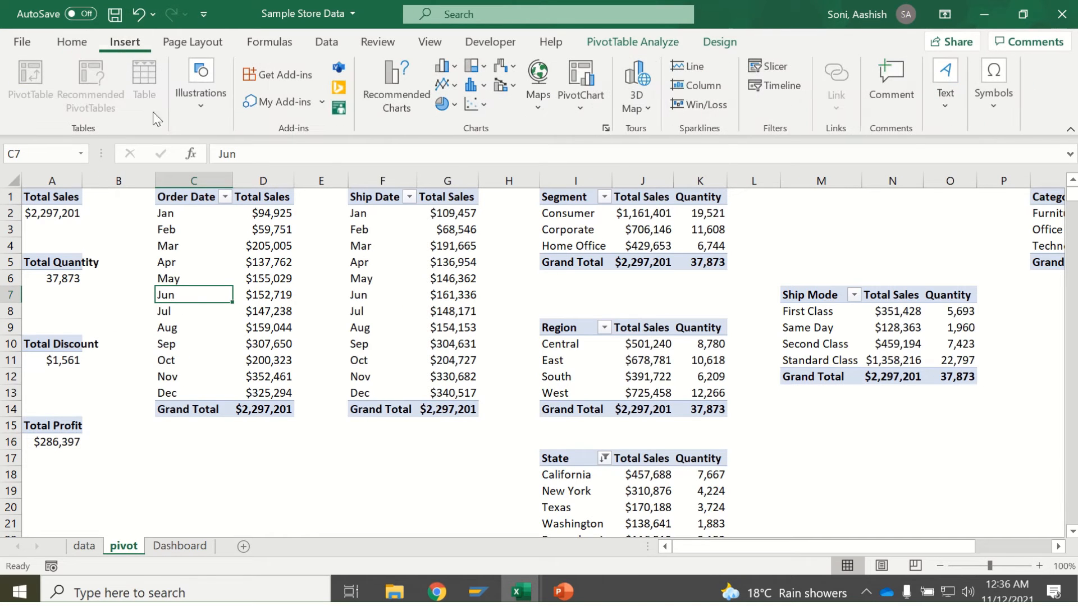
{"action": "left_click", "coordinate": [402, 110]}
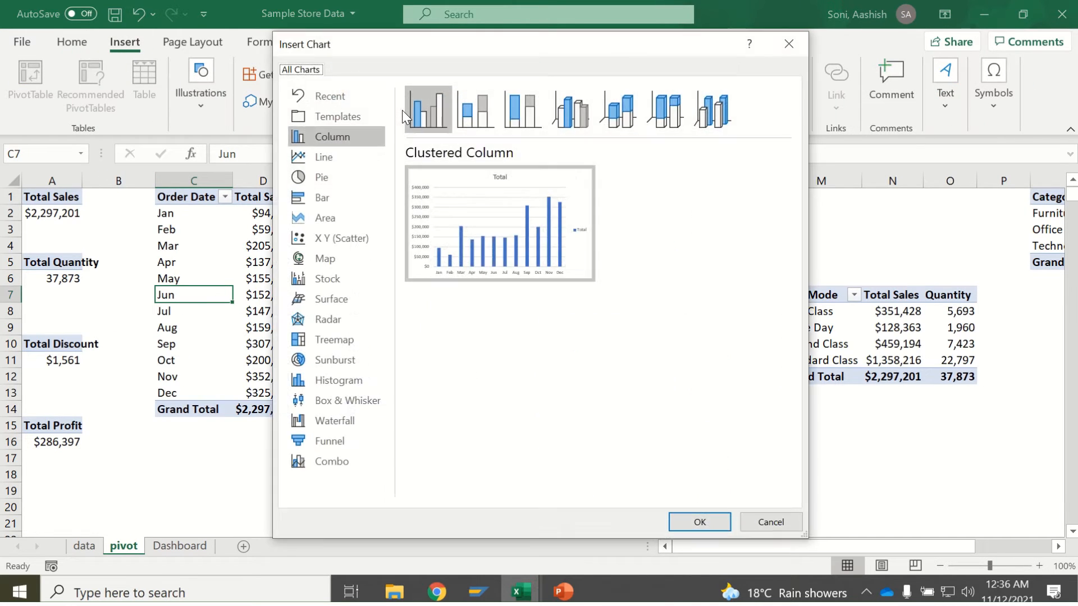
{"action": "left_click", "coordinate": [343, 162]}
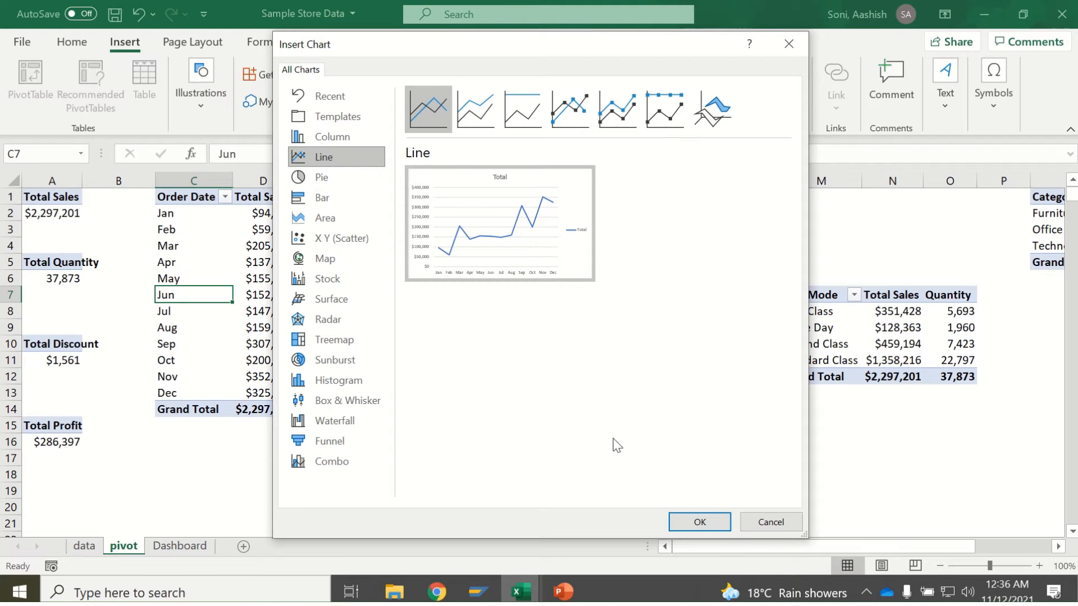
{"action": "left_click", "coordinate": [699, 523]}
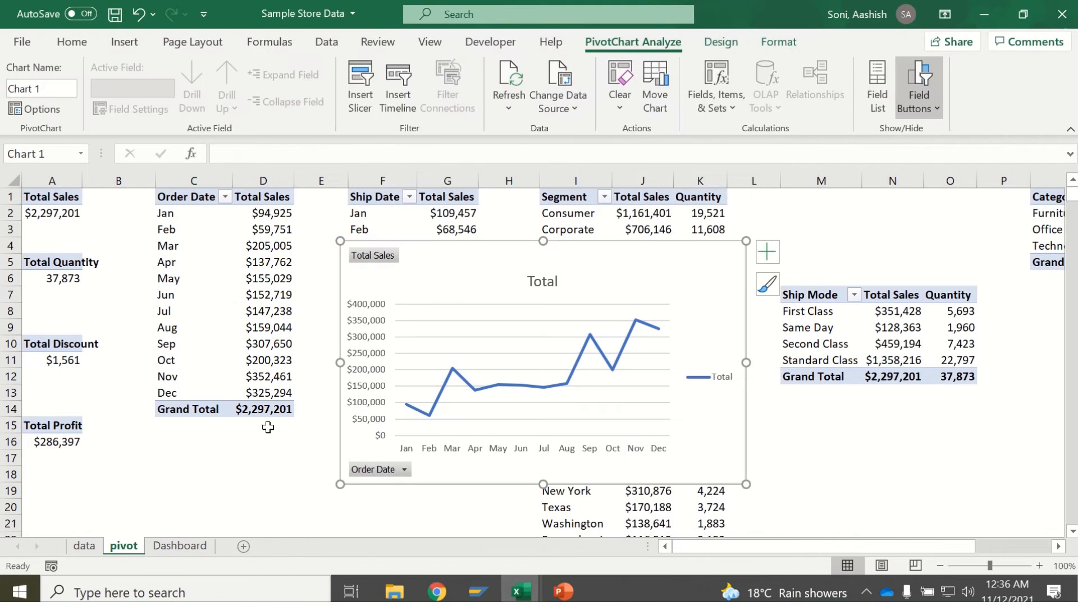
Remove the line chart's value axis, legend and gridlines, and hide all its field buttons.
{"action": "left_click", "coordinate": [357, 330]}
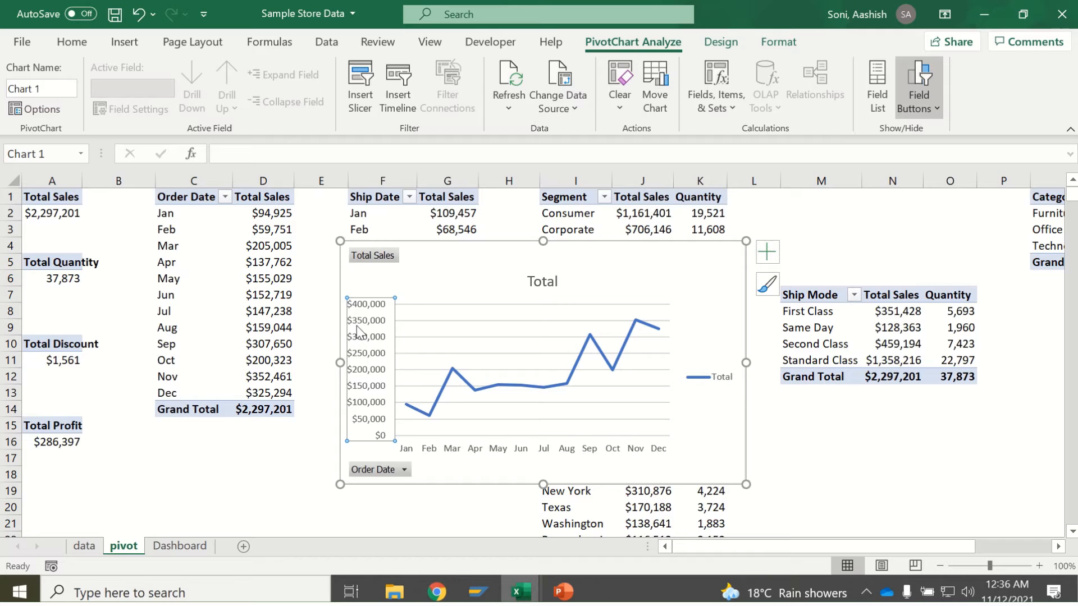
{"action": "right_click", "coordinate": [374, 257]}
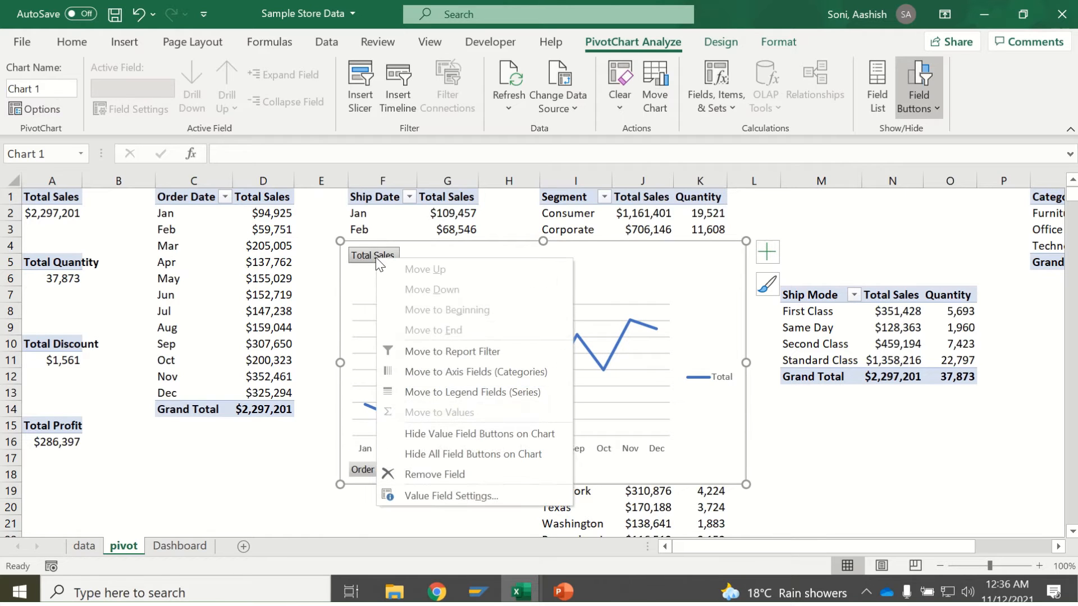
{"action": "left_click", "coordinate": [418, 455]}
{"action": "left_click", "coordinate": [719, 380]}
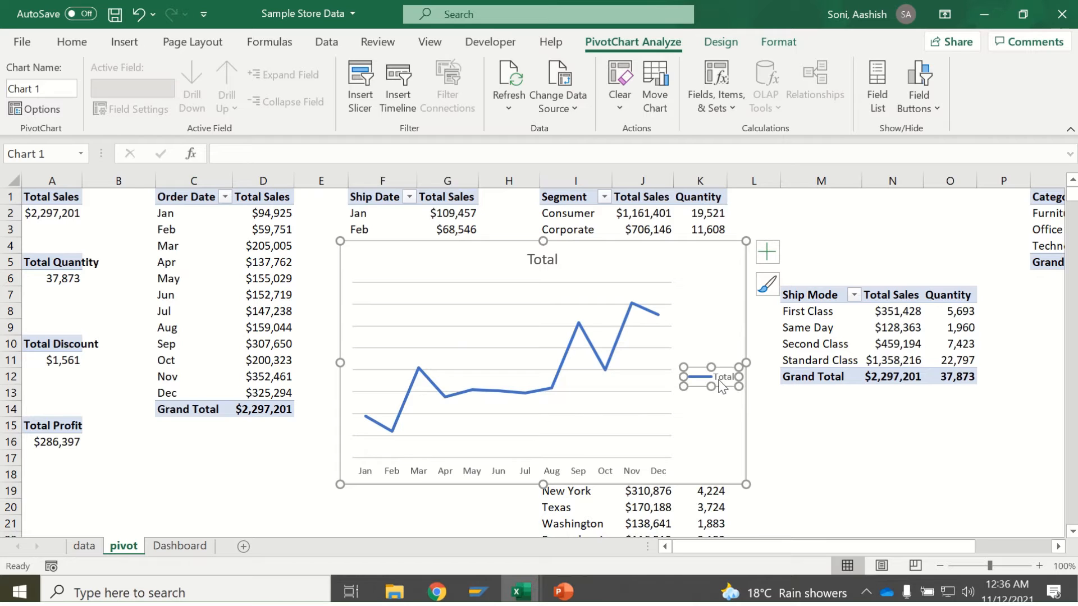
{"action": "key", "text": "Delete"}
{"action": "left_click", "coordinate": [545, 348]}
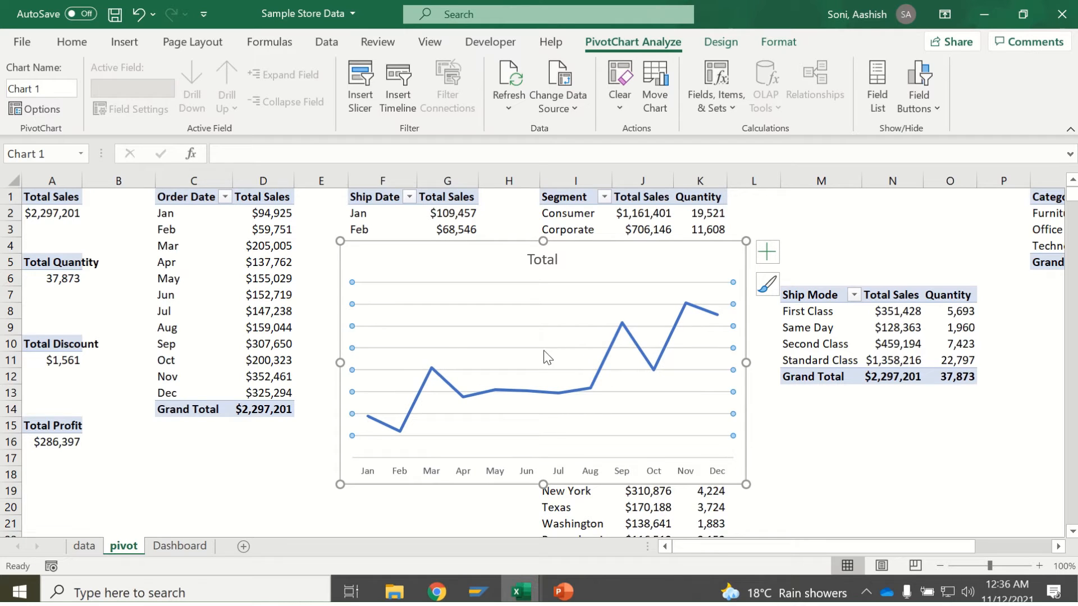
{"action": "key", "text": "Delete"}
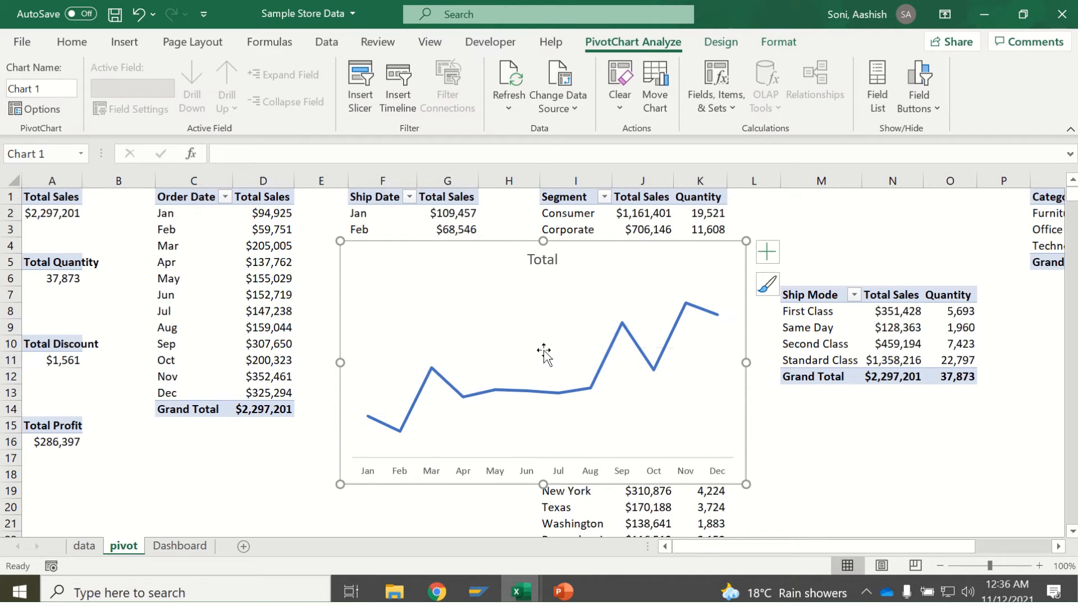
Change the line chart's title to "Order Date by Month".
{"action": "left_click", "coordinate": [540, 264]}
{"action": "double_click", "coordinate": [540, 264]}
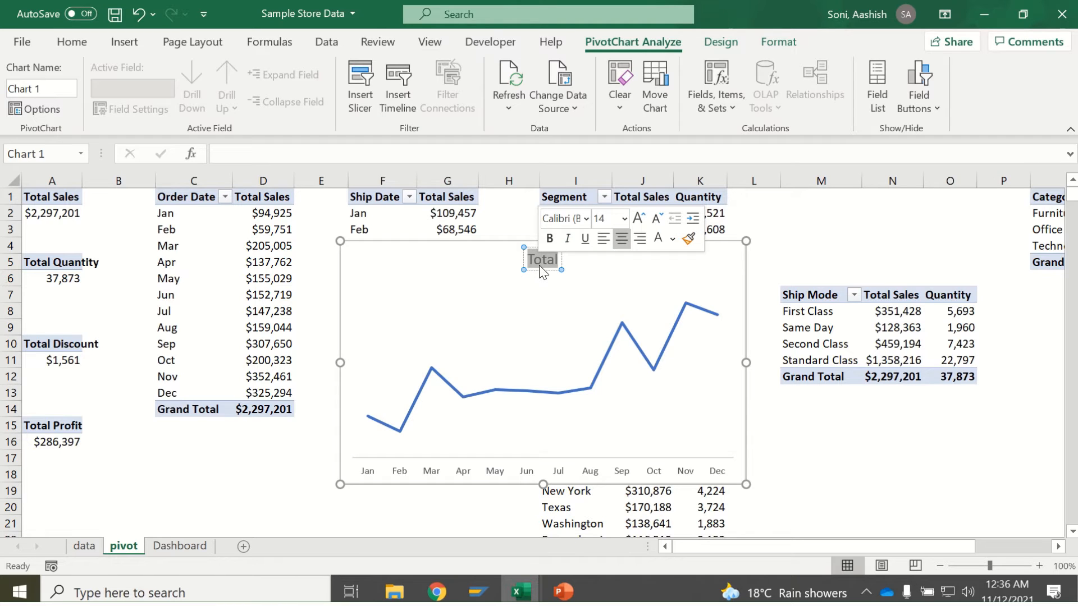
{"action": "type", "text": "Orde"}
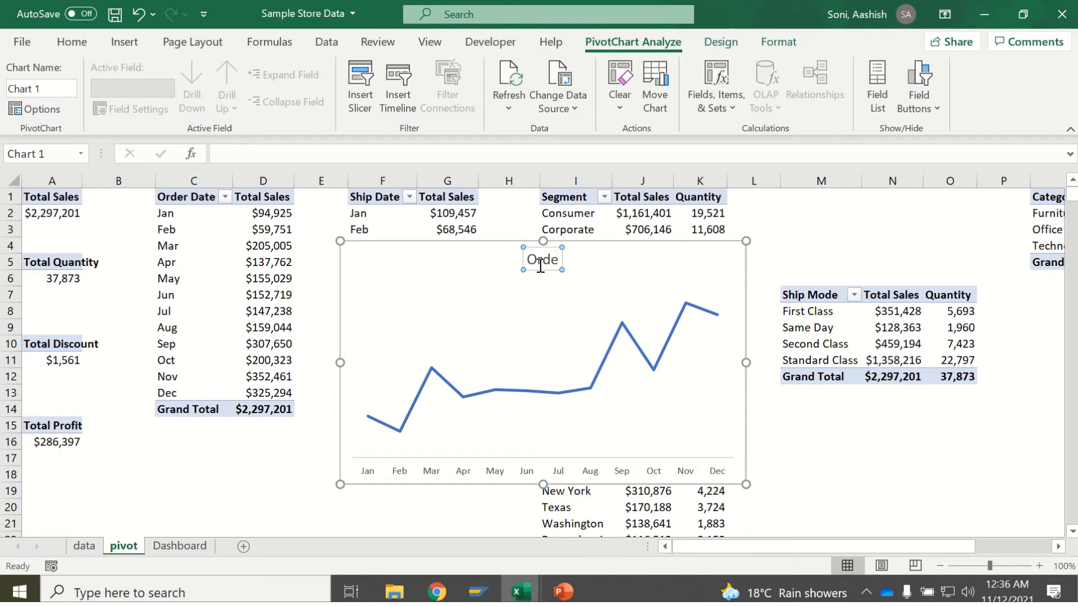
{"action": "type", "text": "r Date"}
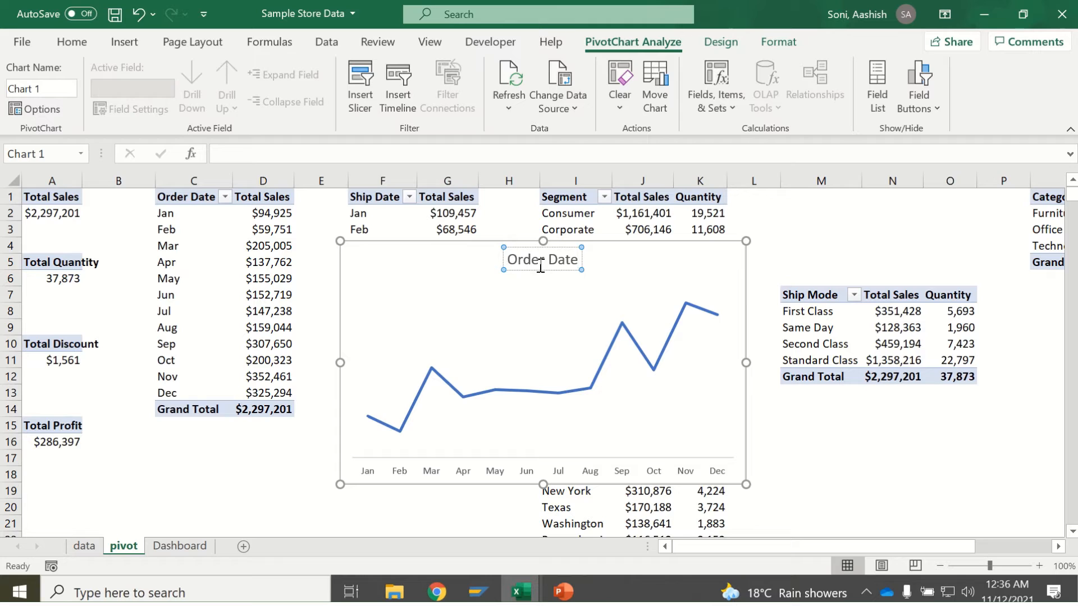
{"action": "type", "text": " by Month"}
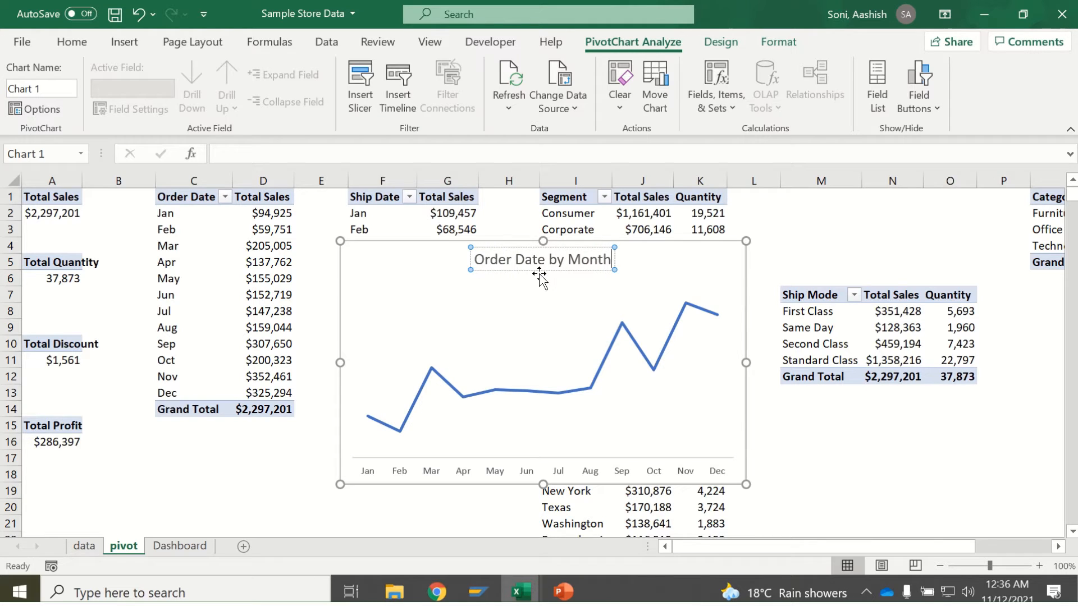
{"action": "key", "text": "Escape"}
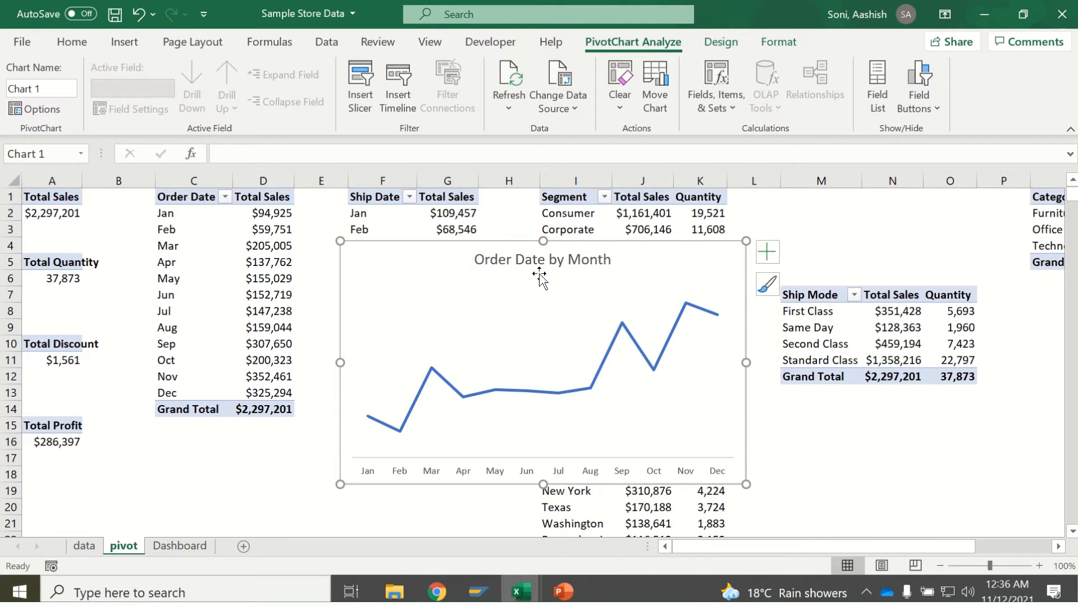
Make the line chart's title bold and reduce its font size to 10.5.
{"action": "key", "text": "ctrl+b"}
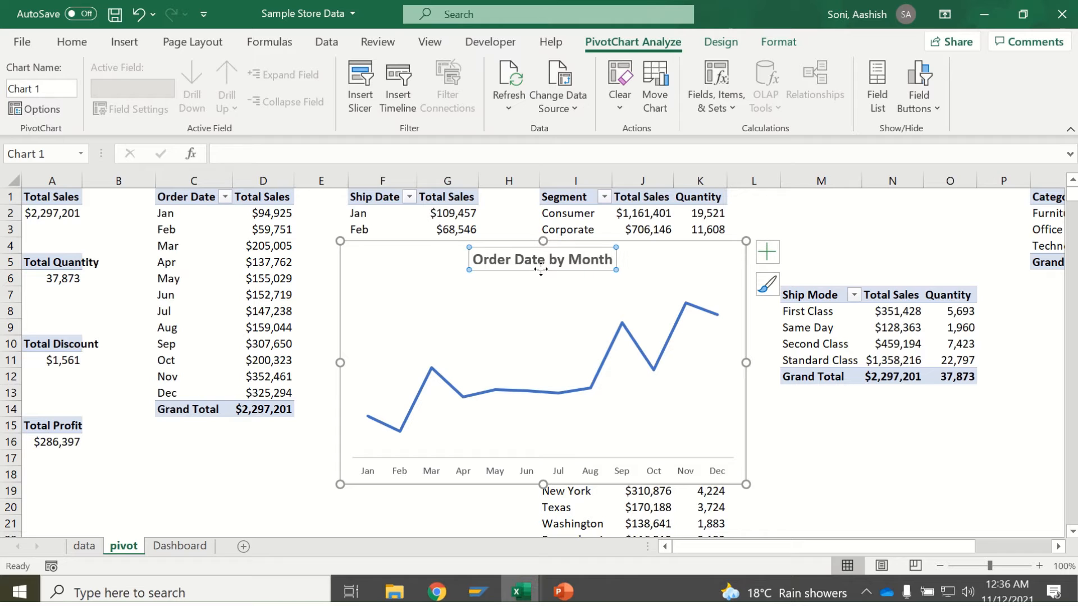
{"action": "left_click", "coordinate": [71, 41]}
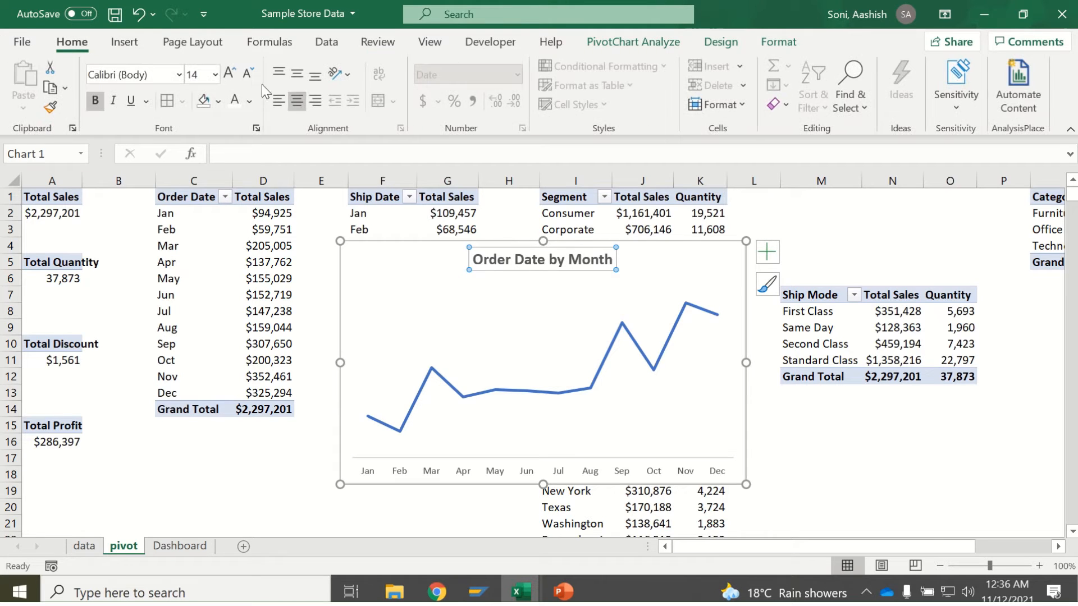
{"action": "left_click", "coordinate": [247, 73]}
{"action": "left_click", "coordinate": [247, 73]}
{"action": "left_click", "coordinate": [248, 73]}
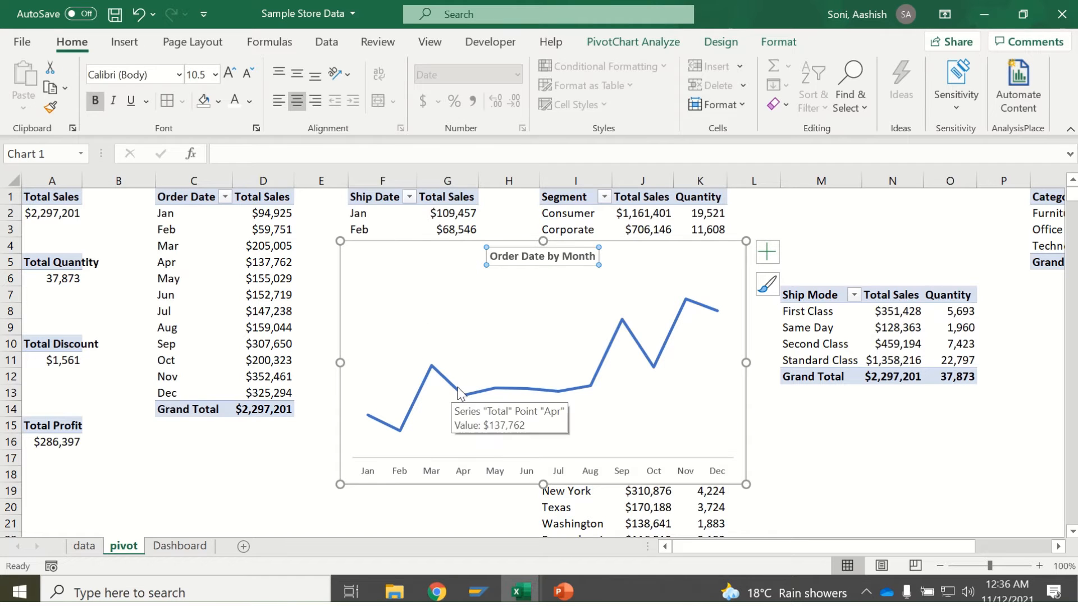
Add data labels to the sales line in the Order Date by Month chart.
{"action": "left_click", "coordinate": [504, 387]}
{"action": "left_click", "coordinate": [767, 252]}
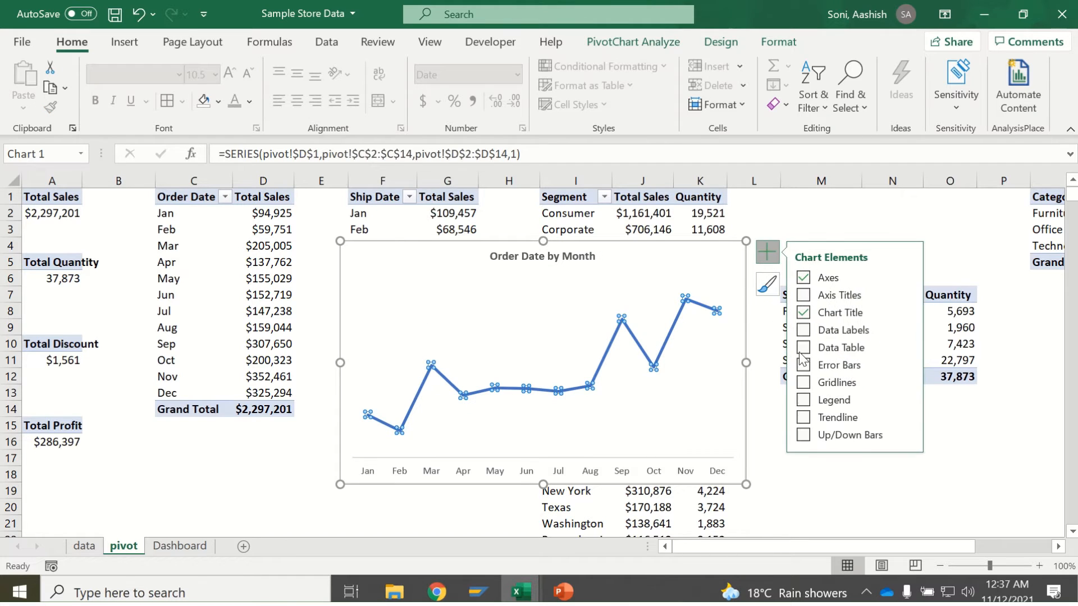
{"action": "left_click", "coordinate": [804, 330]}
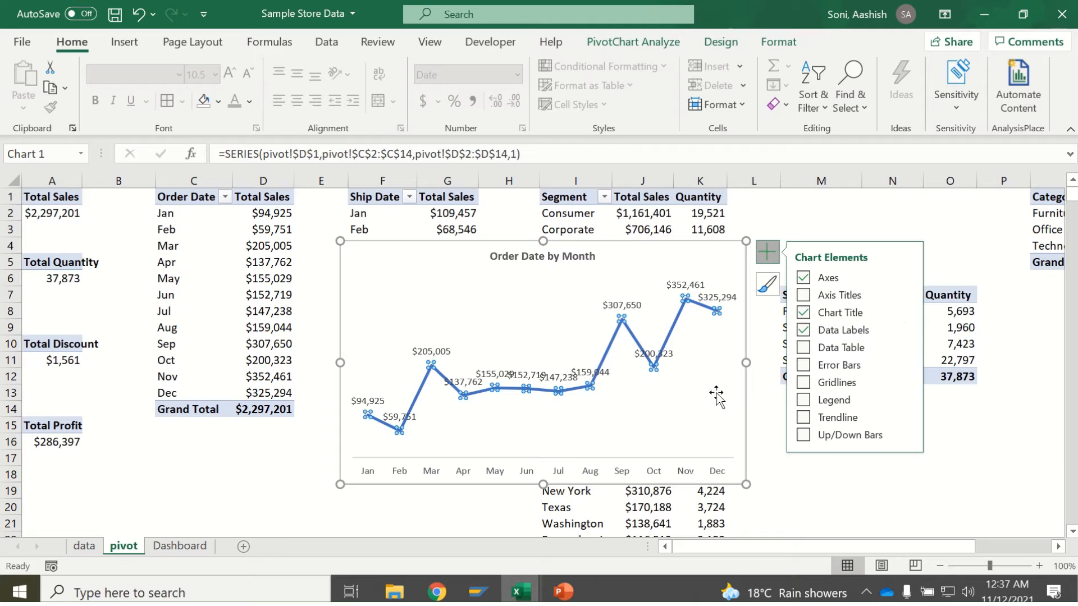
{"action": "left_click", "coordinate": [597, 428]}
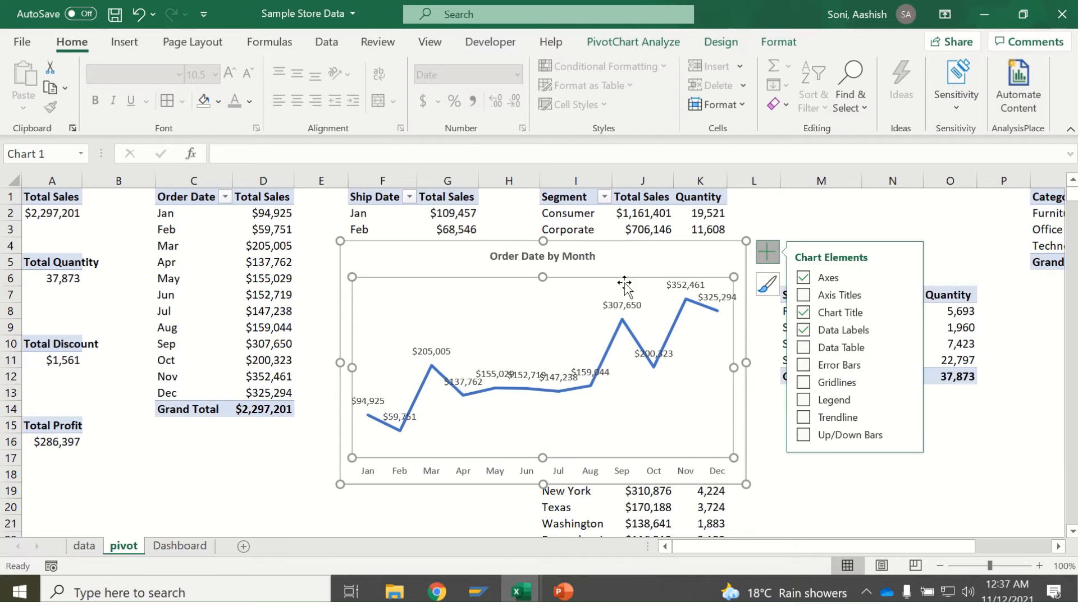
{"action": "left_click", "coordinate": [640, 258]}
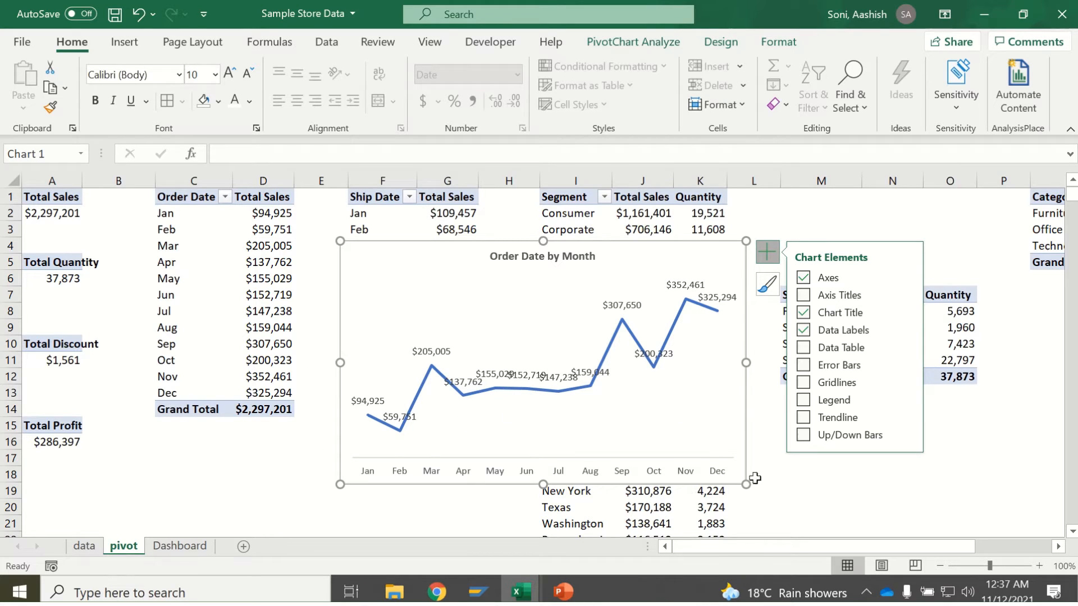
{"action": "left_click", "coordinate": [777, 484]}
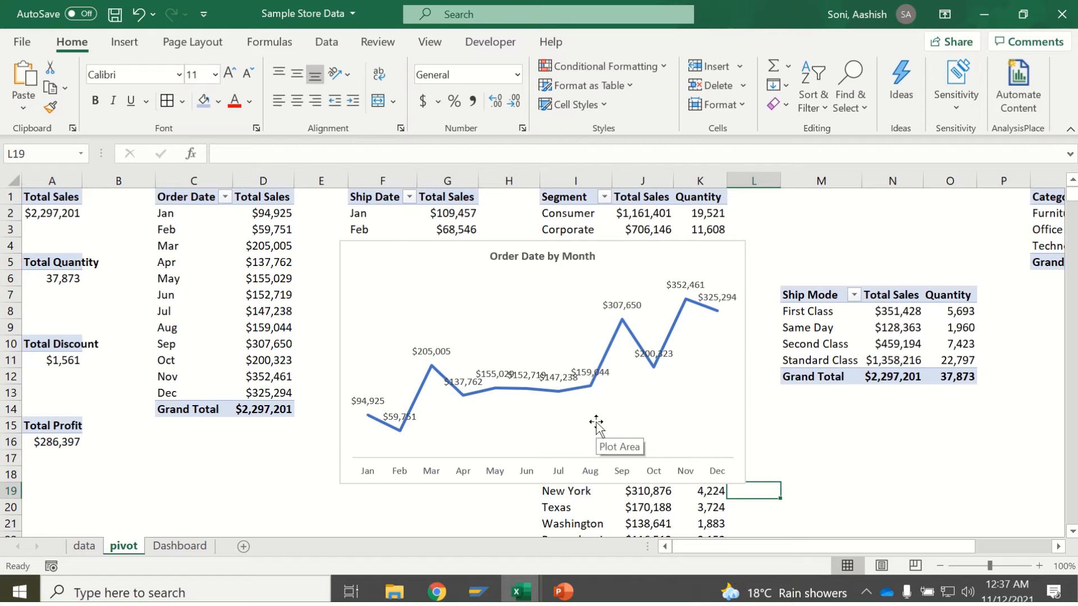
Apply the custom number format $#,K to the Total Sales values in the Order Date pivot table.
{"action": "left_click", "coordinate": [268, 229]}
{"action": "right_click", "coordinate": [268, 231]}
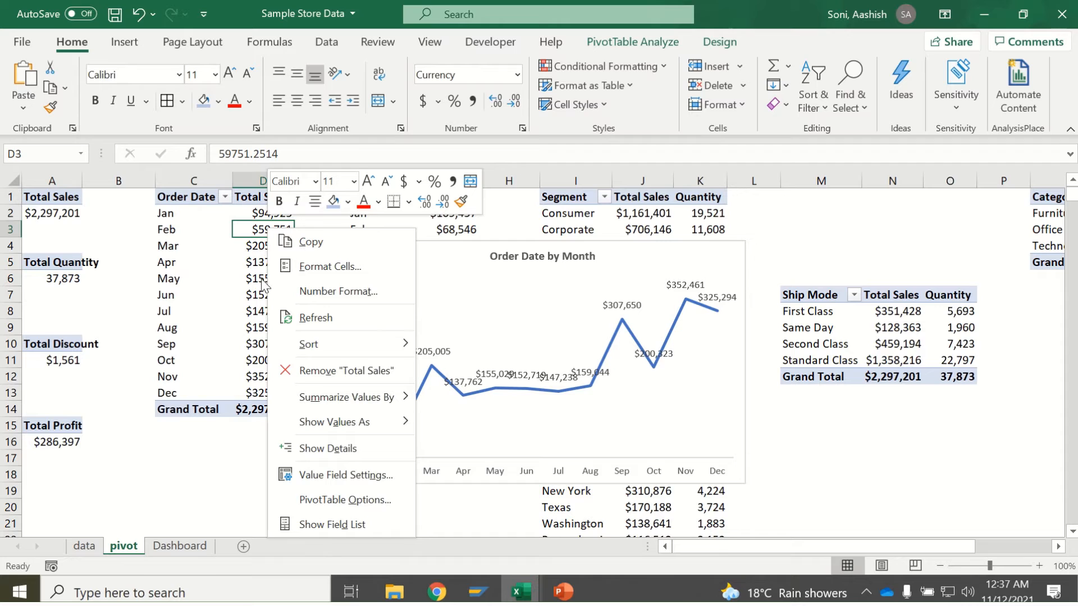
{"action": "left_click", "coordinate": [320, 290]}
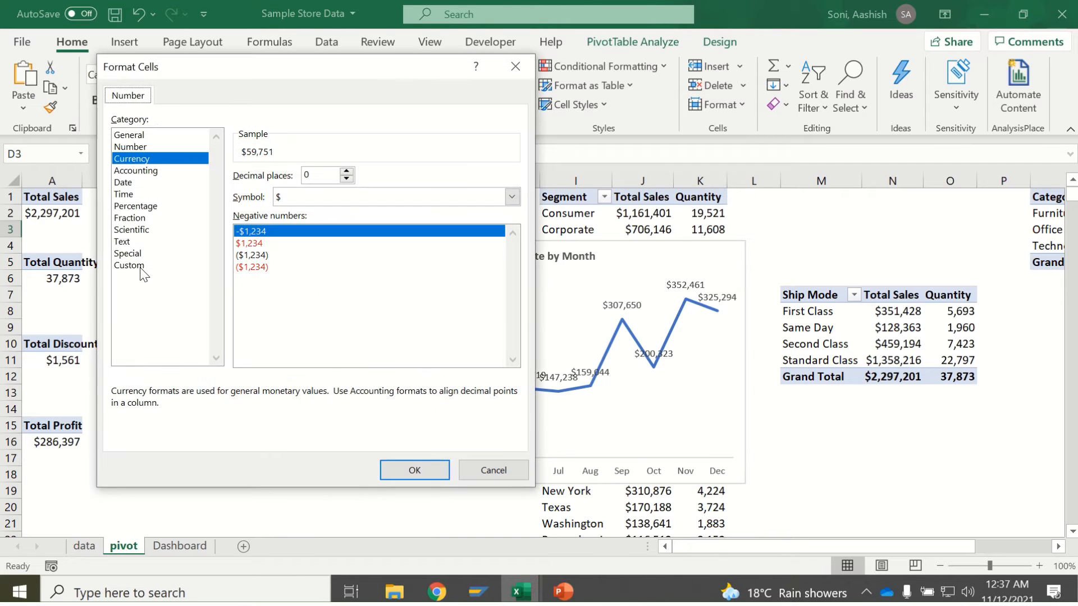
{"action": "left_click", "coordinate": [129, 266]}
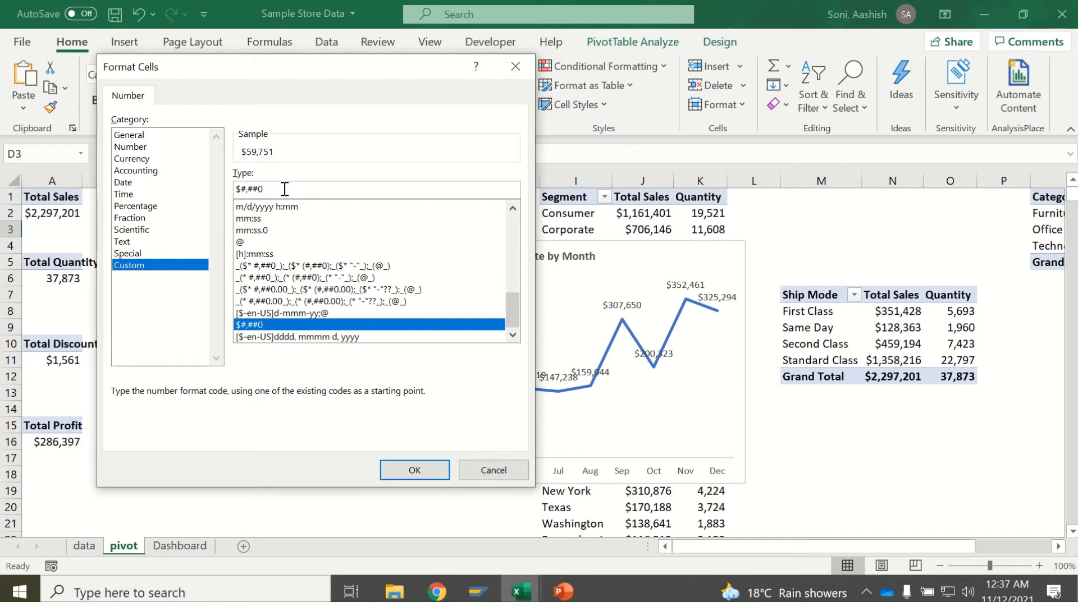
{"action": "left_click_drag", "start_coordinate": [265, 189], "coordinate": [219, 188]}
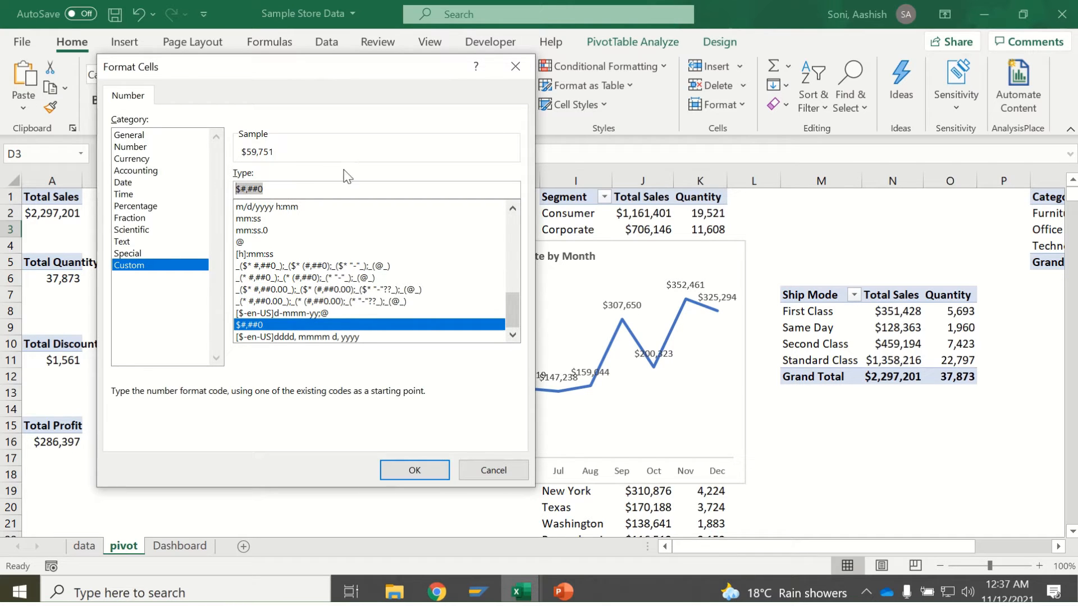
{"action": "type", "text": "$#"}
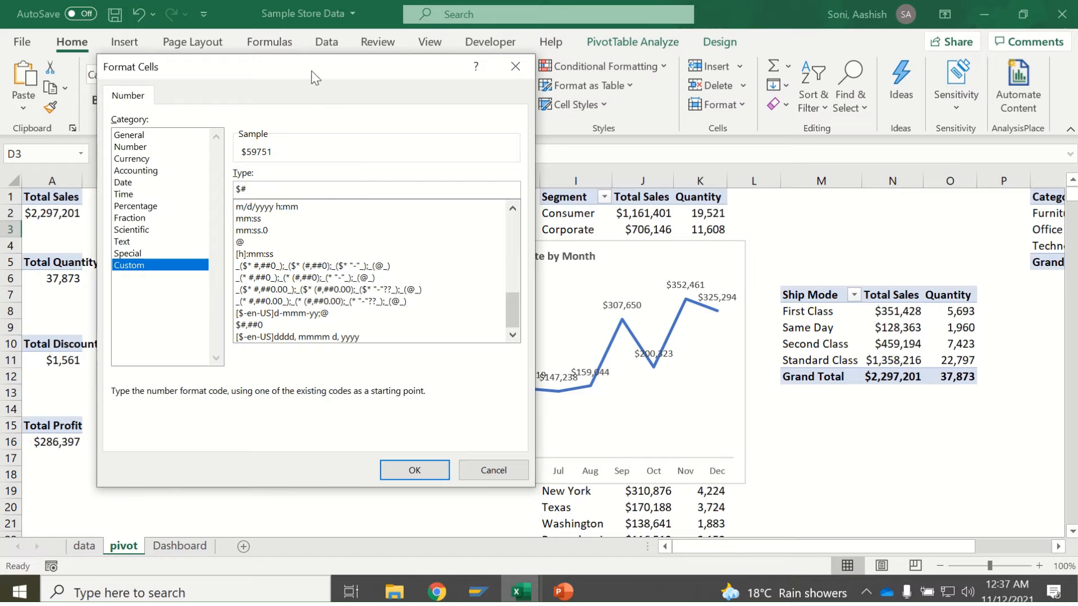
{"action": "left_click_drag", "start_coordinate": [315, 73], "coordinate": [627, 122]}
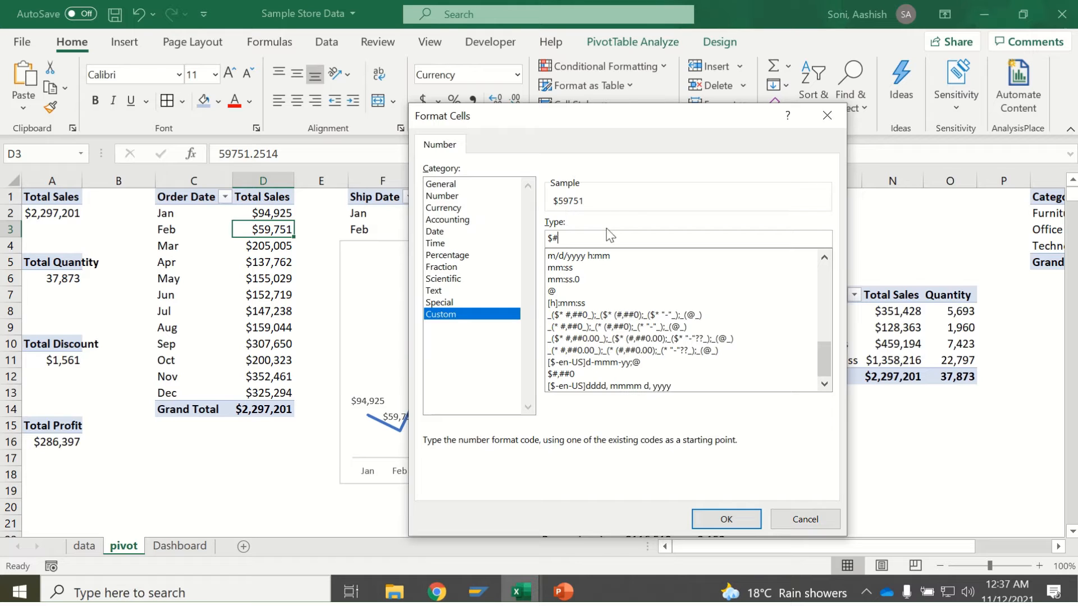
{"action": "type", "text": ",K"}
{"action": "key", "text": "BackSpace"}
{"action": "key", "text": "BackSpace"}
{"action": "type", "text": "#,K"}
{"action": "key", "text": "BackSpace"}
{"action": "key", "text": "BackSpace"}
{"action": "key", "text": "BackSpace"}
{"action": "type", "text": ",K"}
{"action": "left_click", "coordinate": [716, 519]}
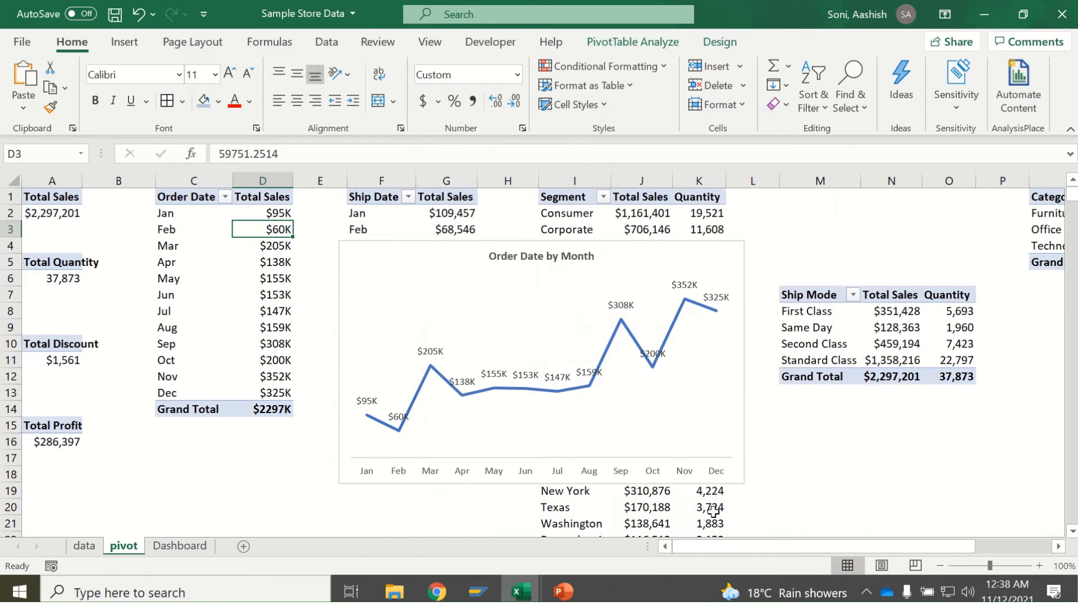
Set the outline weight of the sales line in the Order Date by Month chart to ½ pt.
{"action": "left_click", "coordinate": [260, 217]}
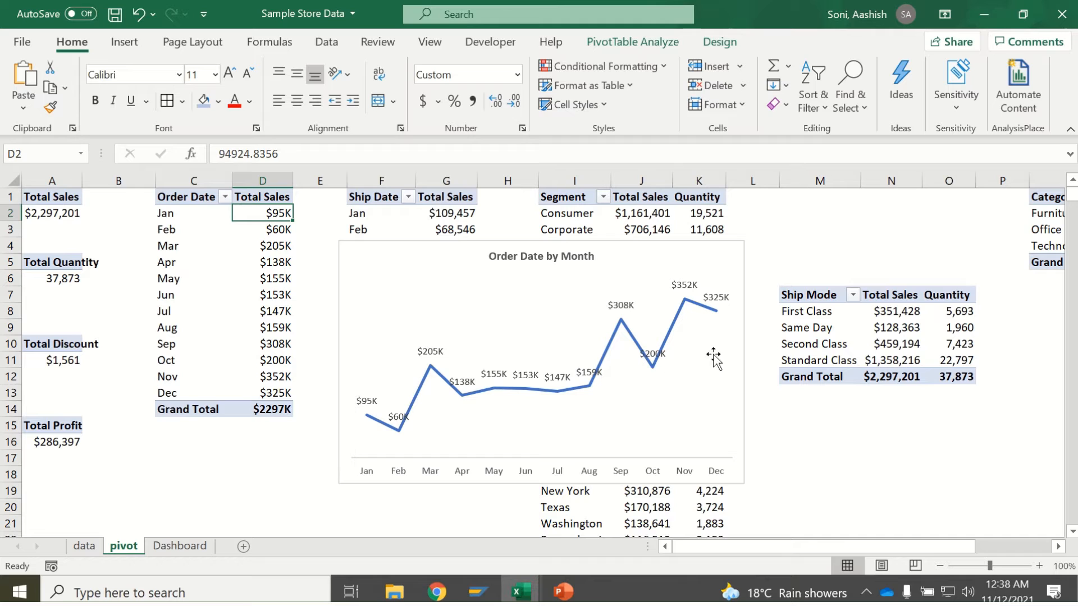
{"action": "left_click", "coordinate": [678, 321]}
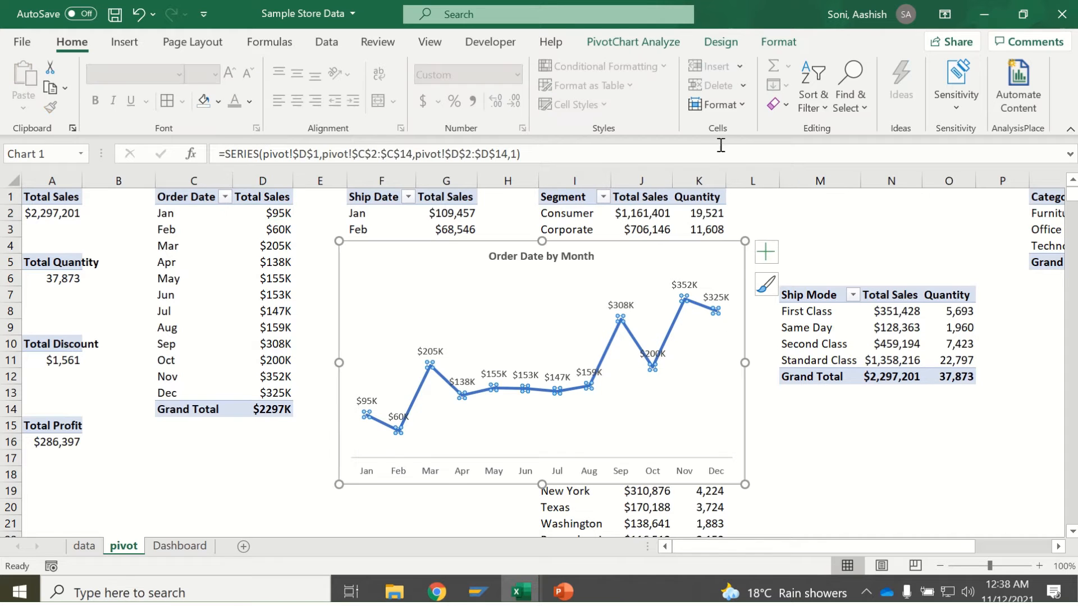
{"action": "left_click", "coordinate": [778, 41]}
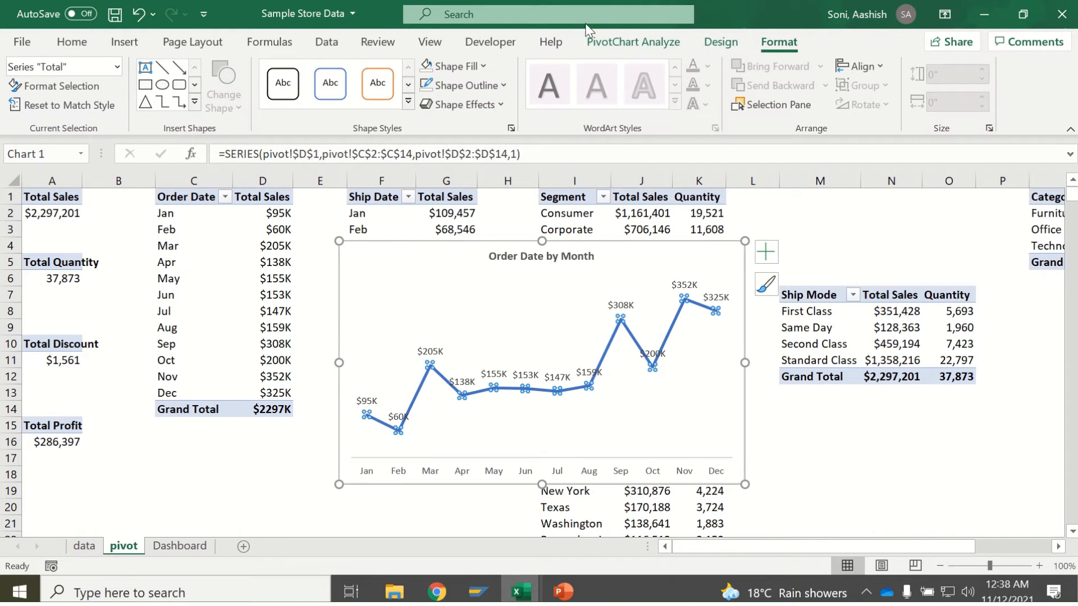
{"action": "left_click", "coordinate": [638, 43]}
{"action": "left_click", "coordinate": [721, 42]}
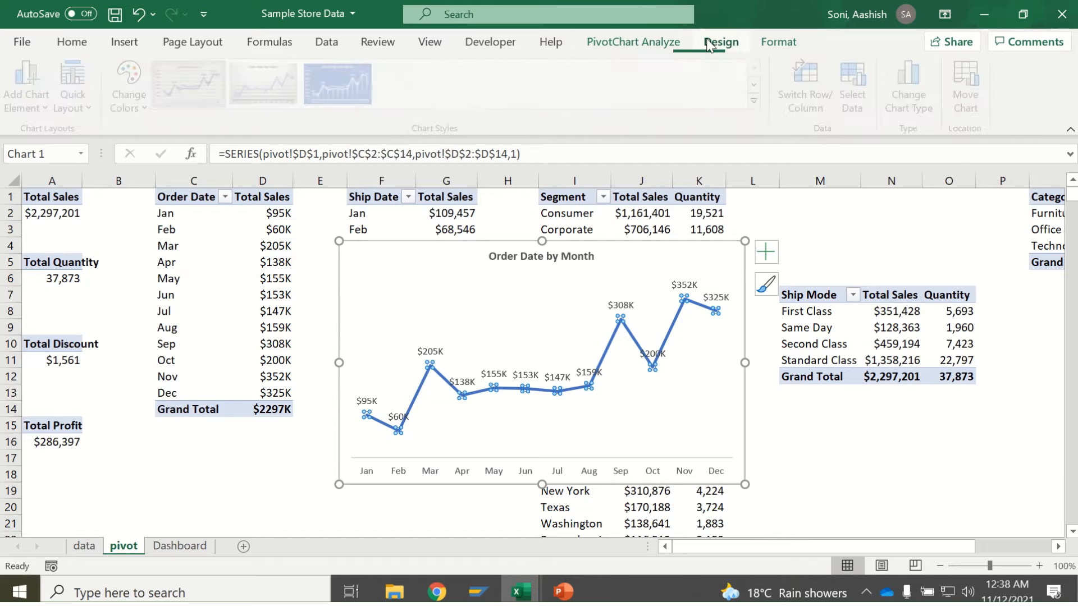
{"action": "left_click", "coordinate": [765, 45]}
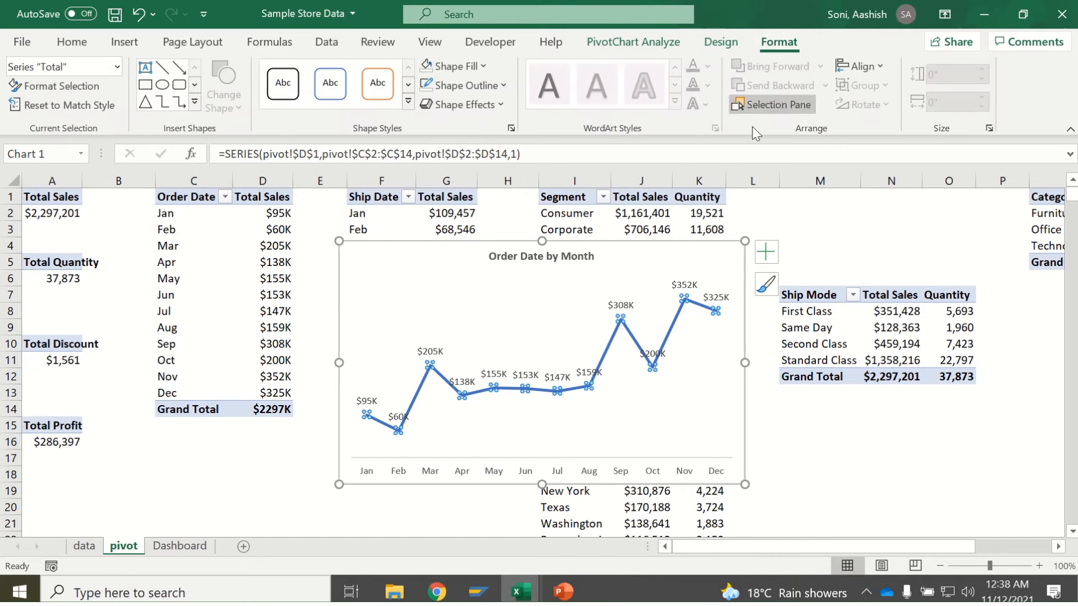
{"action": "left_click", "coordinate": [500, 88]}
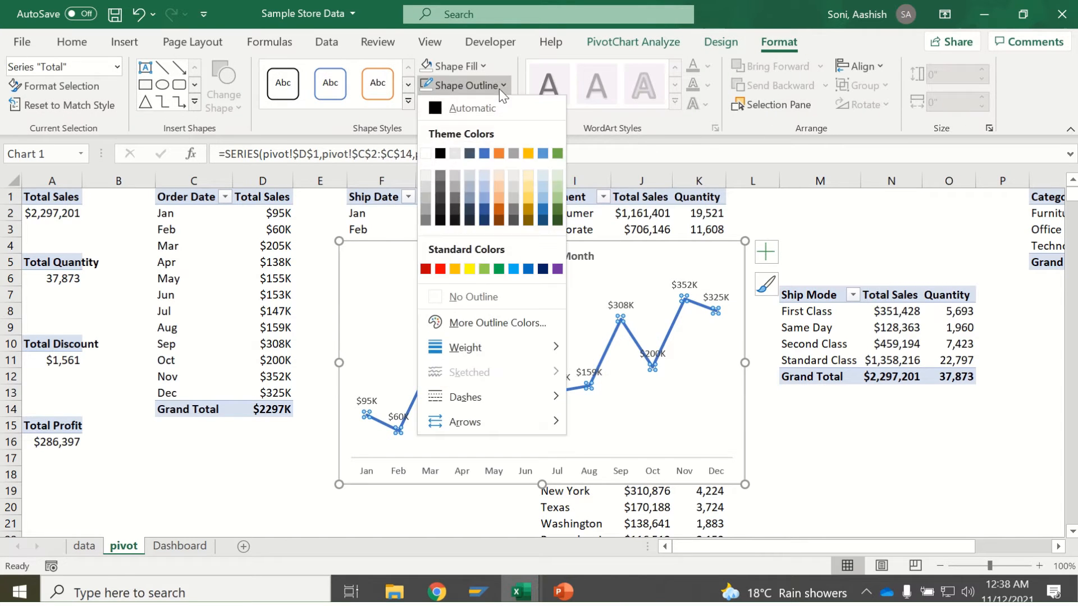
{"action": "mouse_move", "coordinate": [504, 354]}
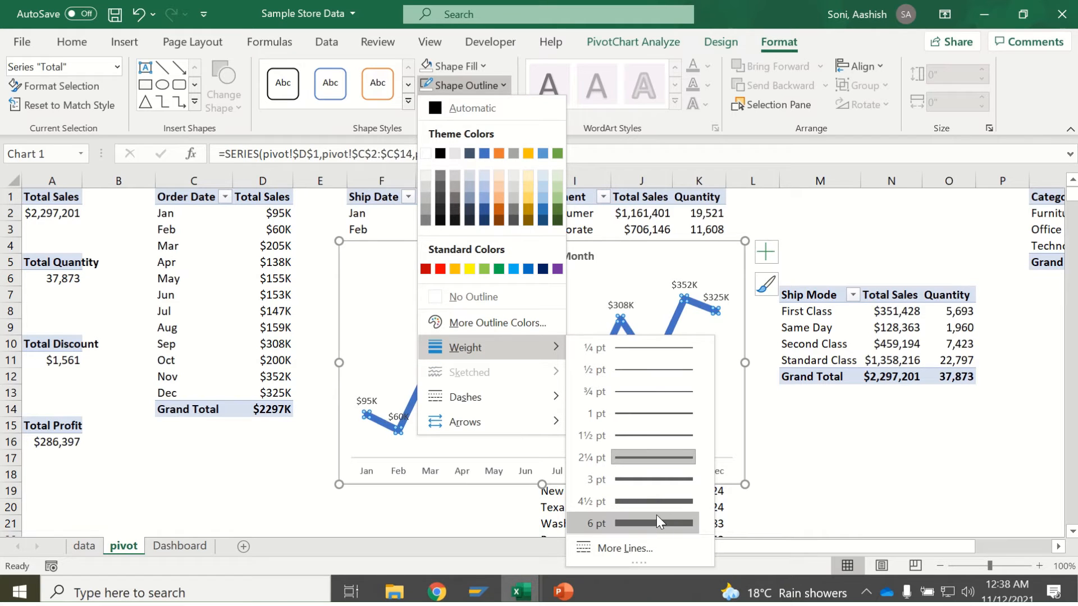
{"action": "left_click", "coordinate": [645, 372]}
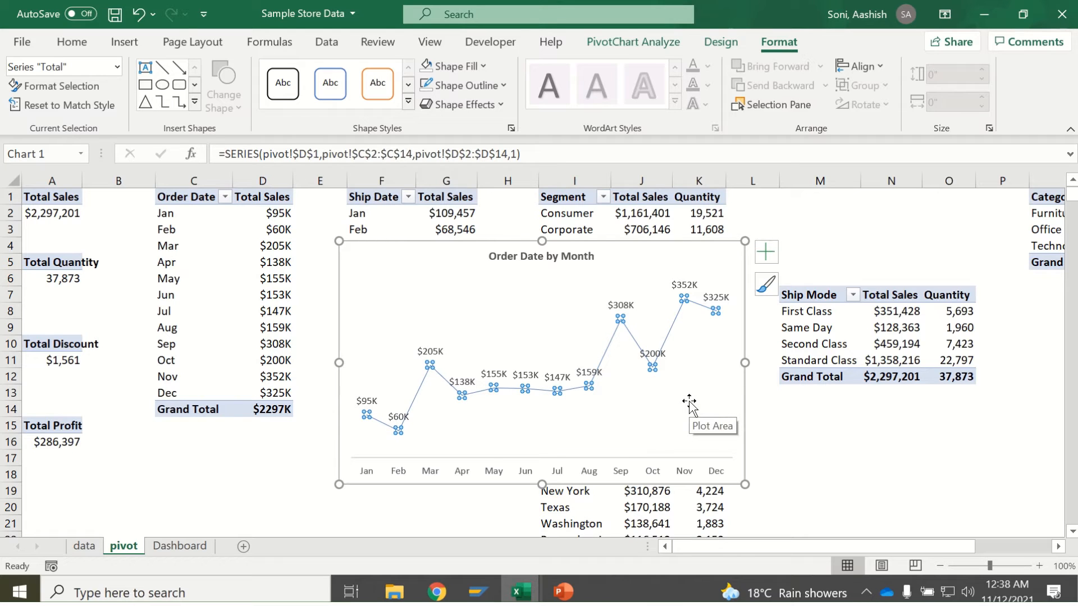
Change the sales line's outline to the Dash style in the Order Date by Month chart.
{"action": "left_click", "coordinate": [480, 87]}
{"action": "mouse_move", "coordinate": [501, 396]}
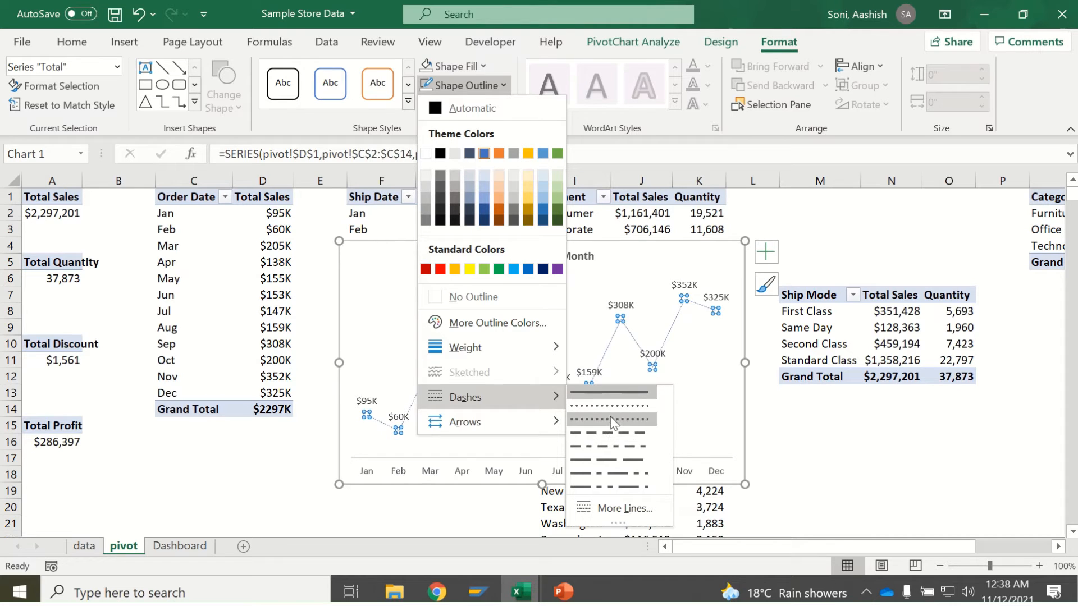
{"action": "left_click", "coordinate": [613, 434]}
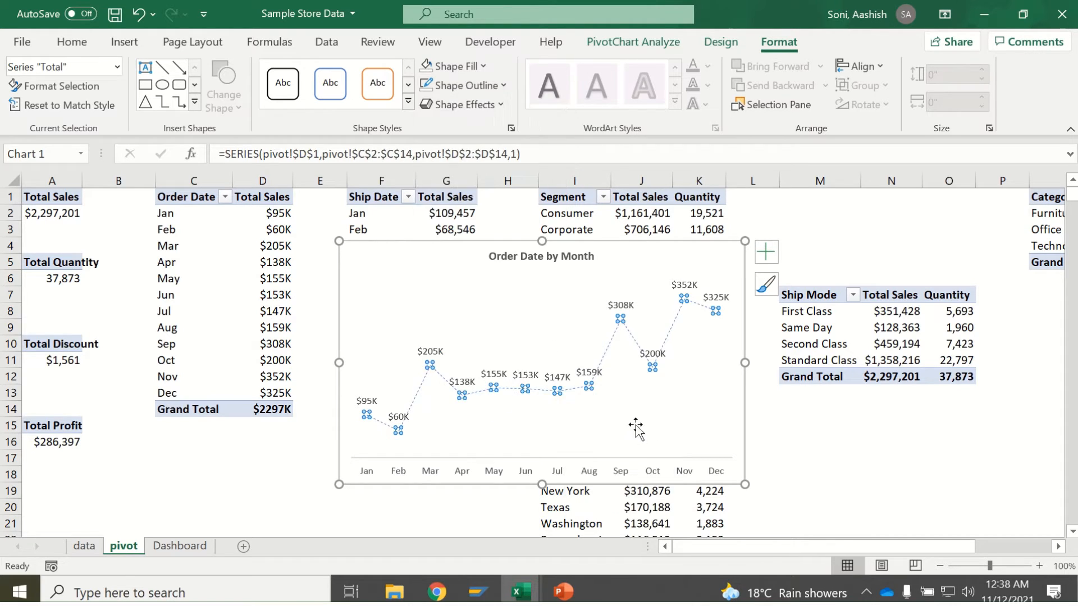
{"action": "left_click", "coordinate": [638, 431]}
Resize the Order Date by Month chart to about 6.6" wide and 2.37" high.
{"action": "left_click", "coordinate": [579, 242]}
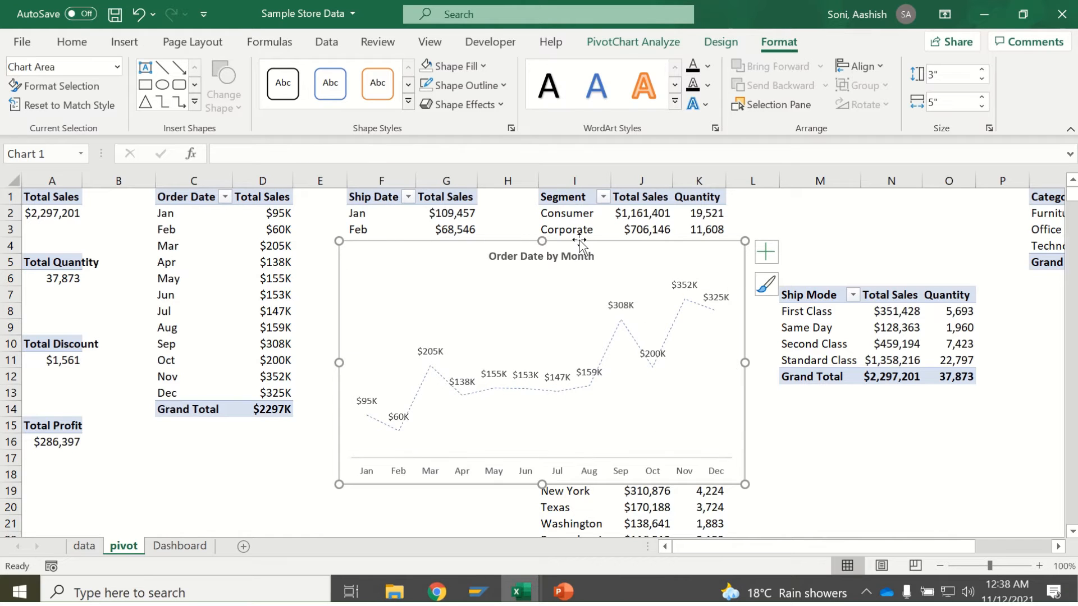
{"action": "left_click_drag", "start_coordinate": [748, 363], "coordinate": [874, 363]}
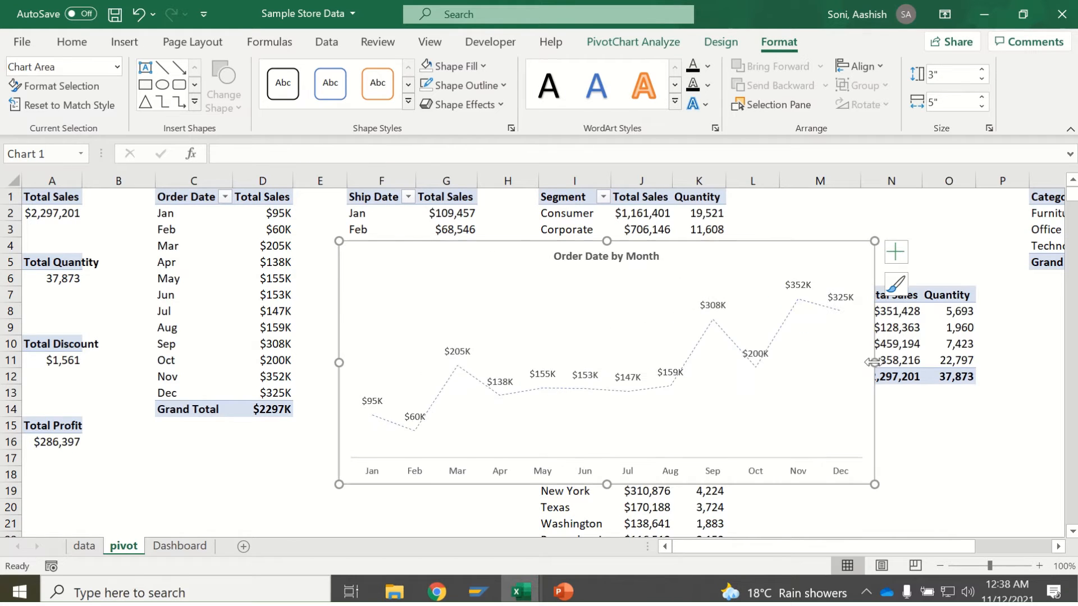
{"action": "left_click_drag", "start_coordinate": [605, 484], "coordinate": [606, 433]}
Make the month axis labels and the data labels of the Order Date by Month chart bold.
{"action": "left_click", "coordinate": [542, 424]}
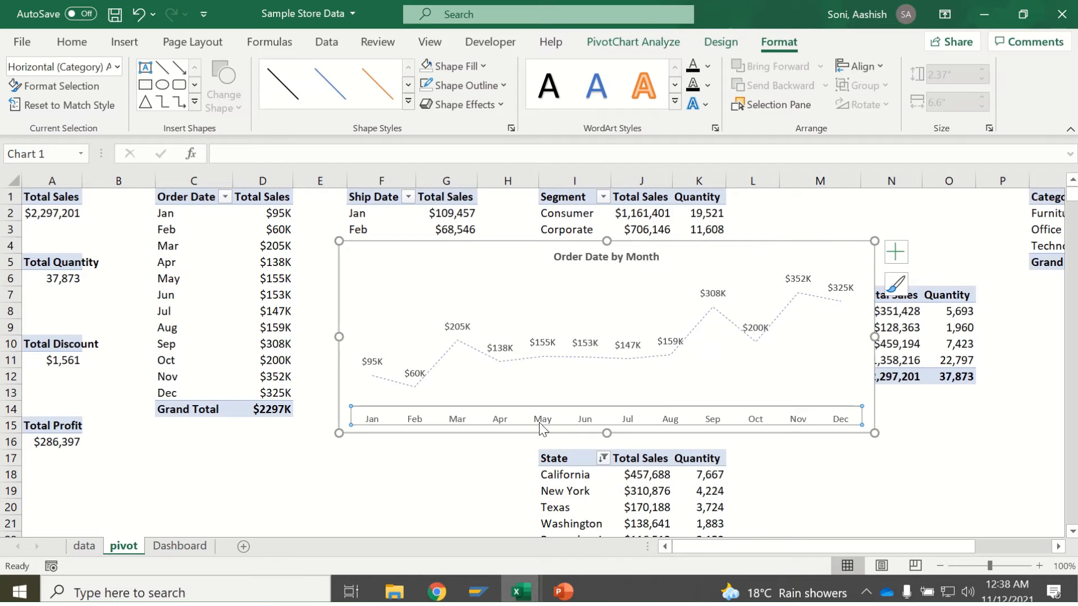
{"action": "key", "text": "ctrl+b"}
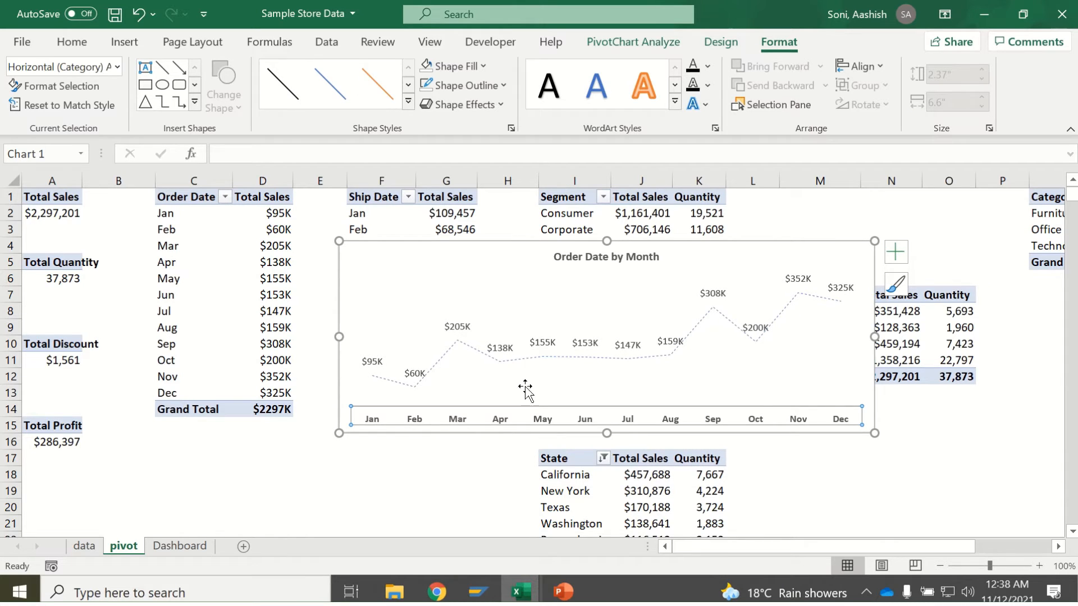
{"action": "left_click", "coordinate": [500, 348]}
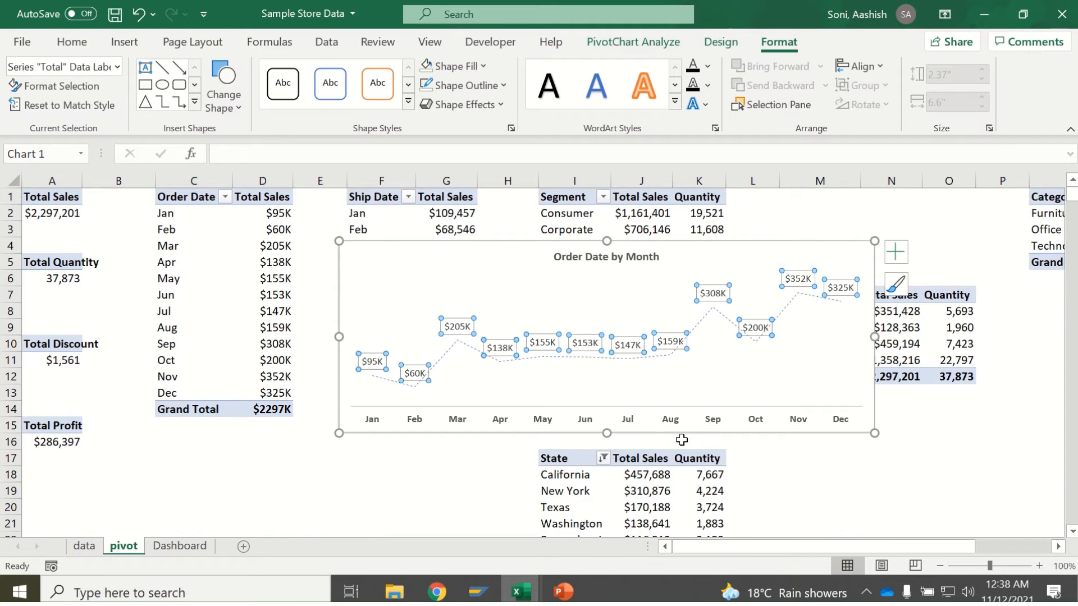
{"action": "key", "text": "ctrl+b"}
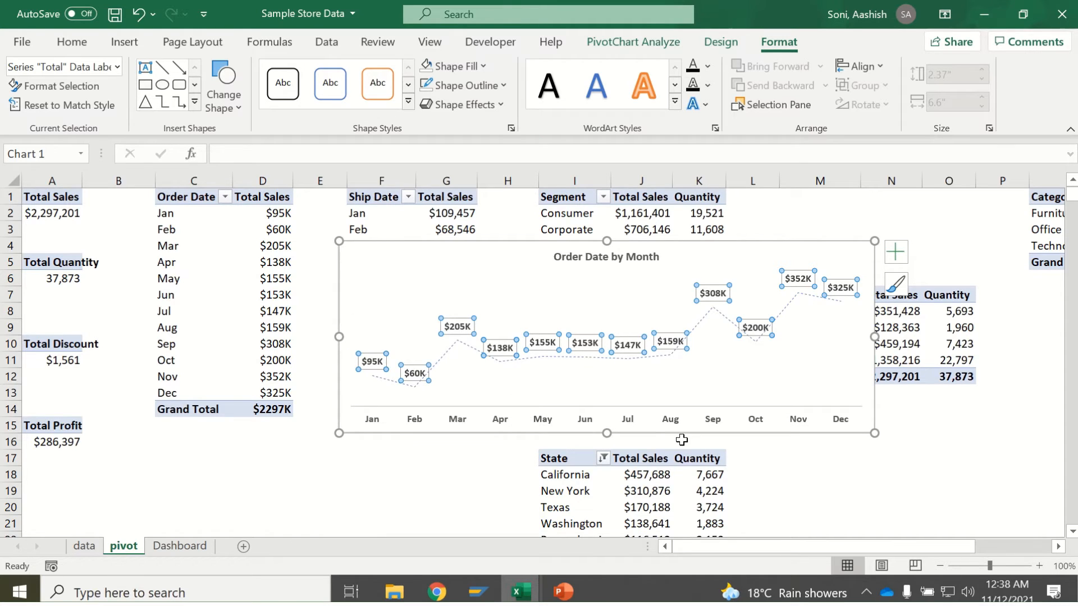
Cut the Order Date by Month chart, paste it below the KPI cards on the Dashboard sheet, and shorten it to end around row 11.
{"action": "left_click", "coordinate": [869, 434]}
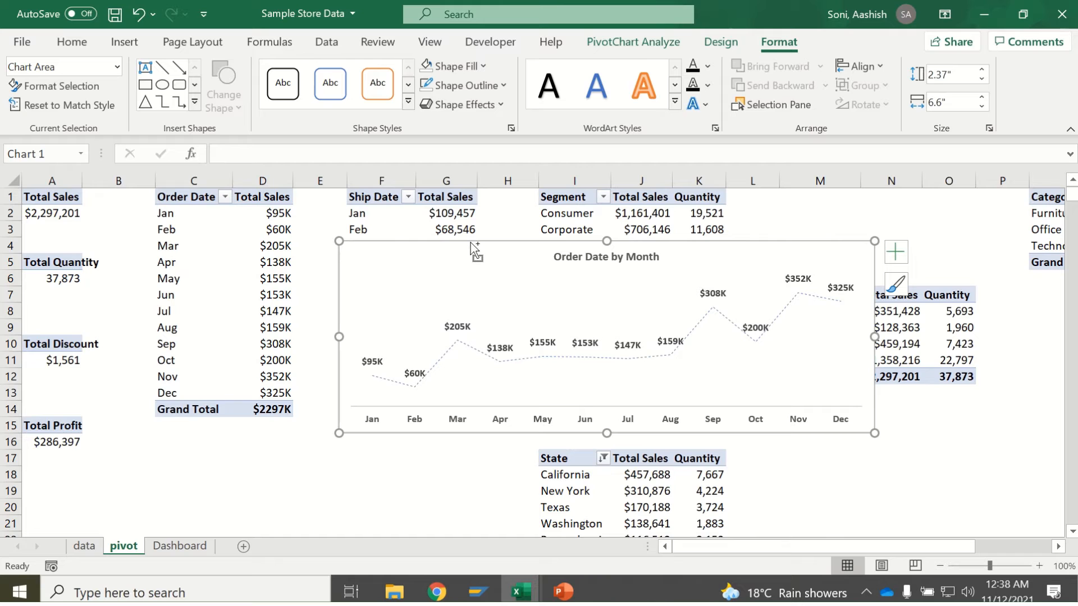
{"action": "key", "text": "ctrl+x"}
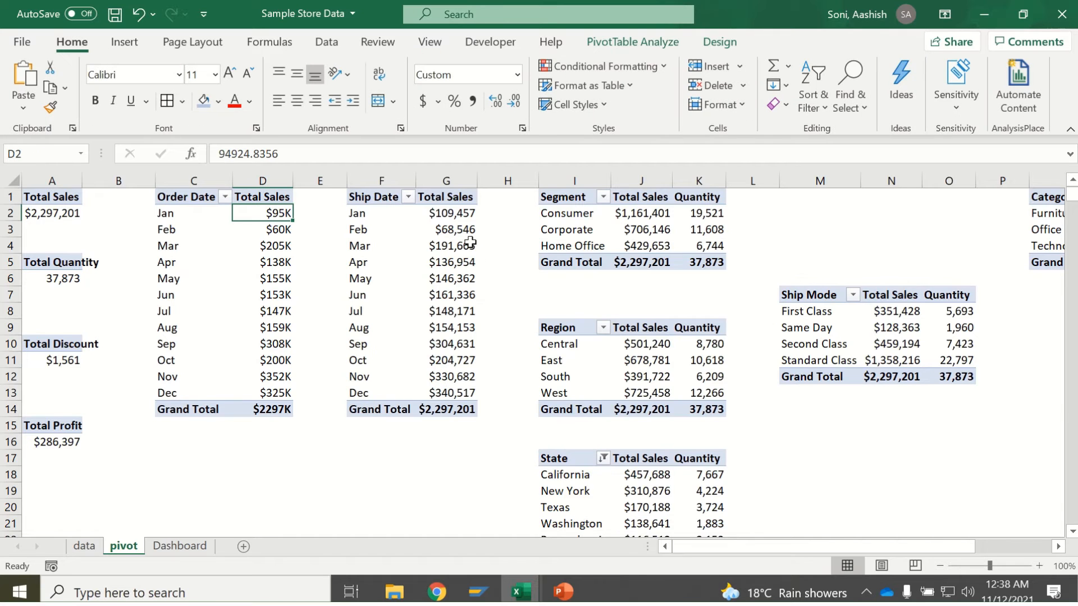
{"action": "left_click", "coordinate": [185, 546]}
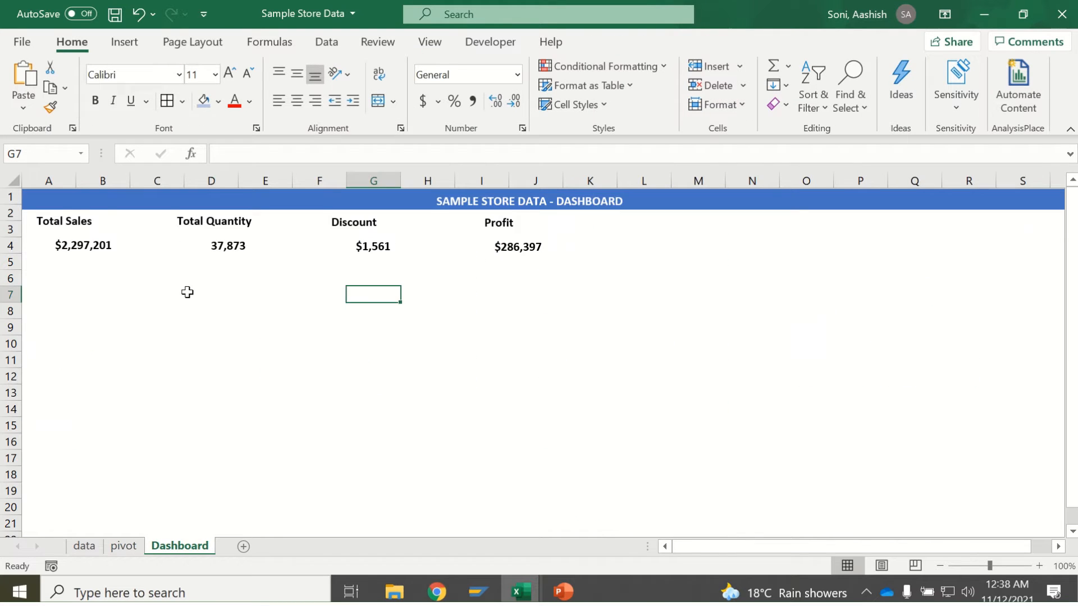
{"action": "left_click", "coordinate": [171, 328]}
{"action": "key", "text": "ctrl+v"}
{"action": "left_click_drag", "start_coordinate": [229, 320], "coordinate": [128, 265]}
{"action": "left_click_drag", "start_coordinate": [299, 456], "coordinate": [299, 368]}
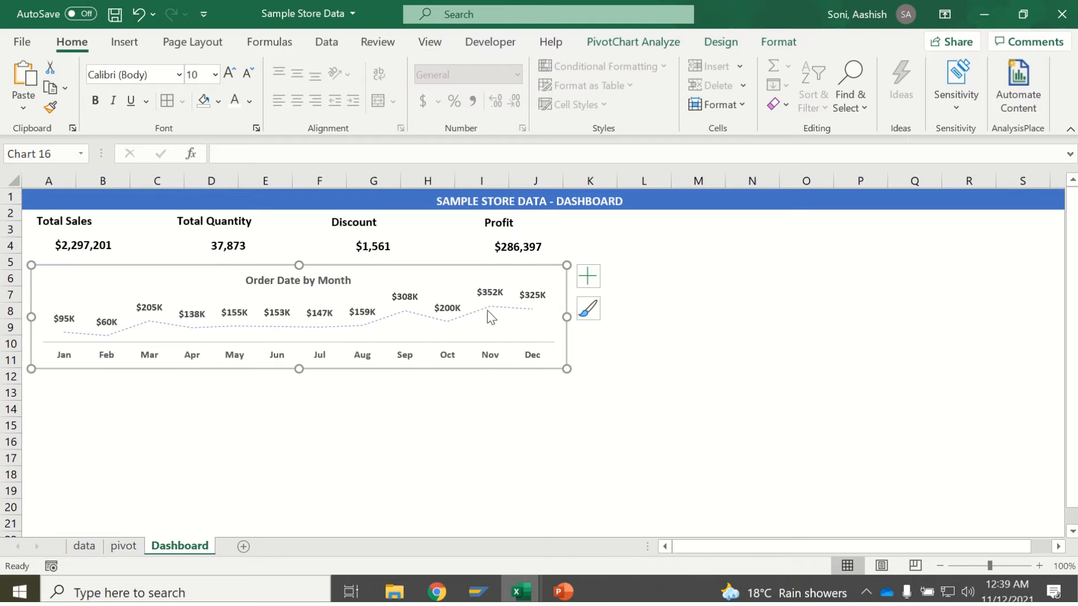
{"action": "left_click", "coordinate": [320, 424]}
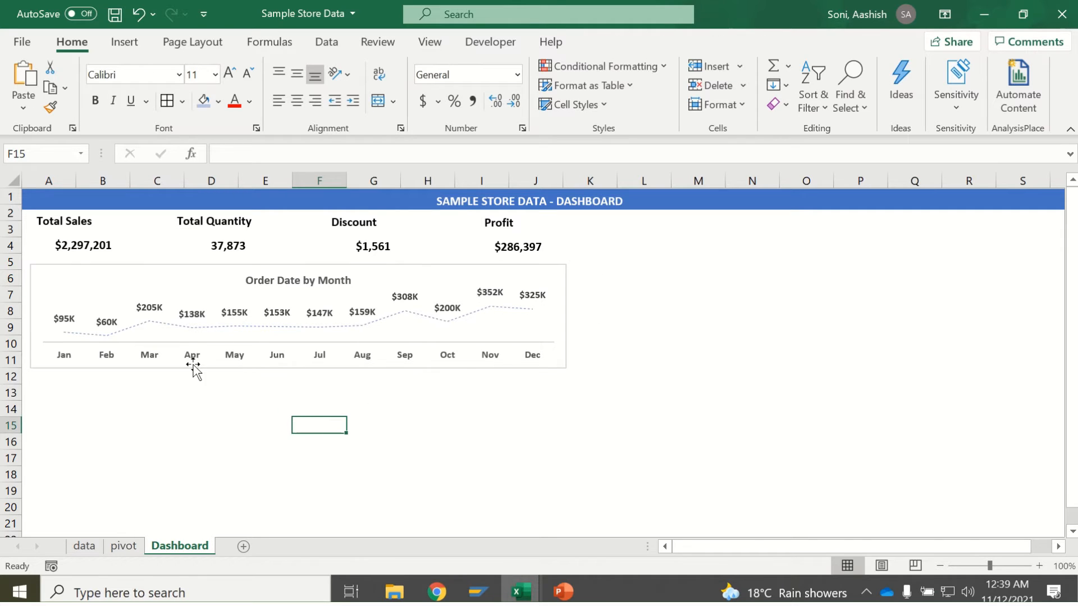
Go back to the pivot sheet and move the Ship Date by Month chart down, clear of the first Ship Date sales rows.
{"action": "left_click", "coordinate": [123, 546]}
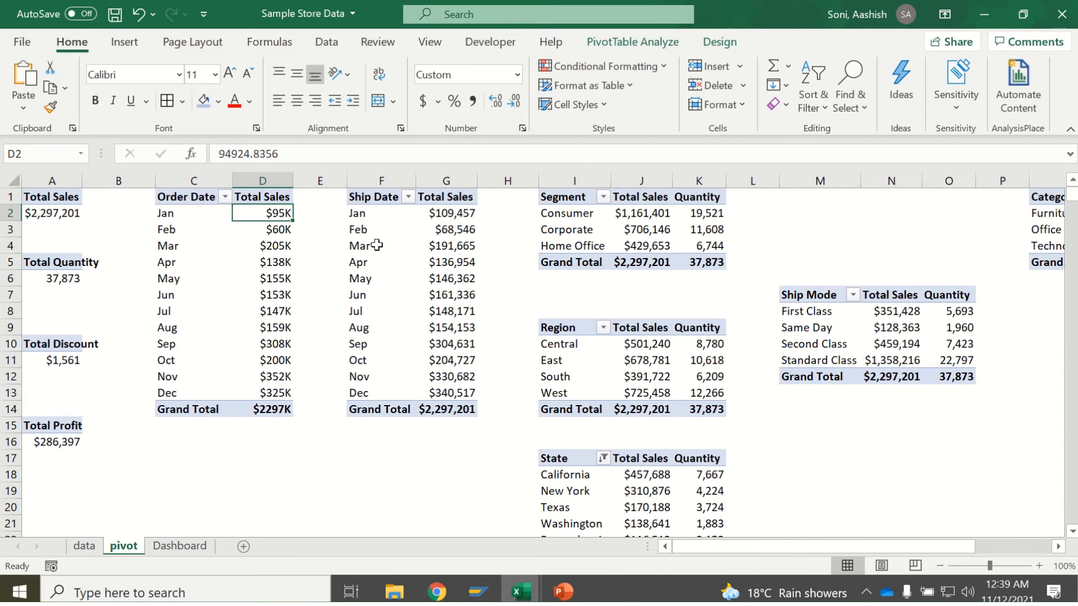
{"action": "left_click", "coordinate": [407, 231]}
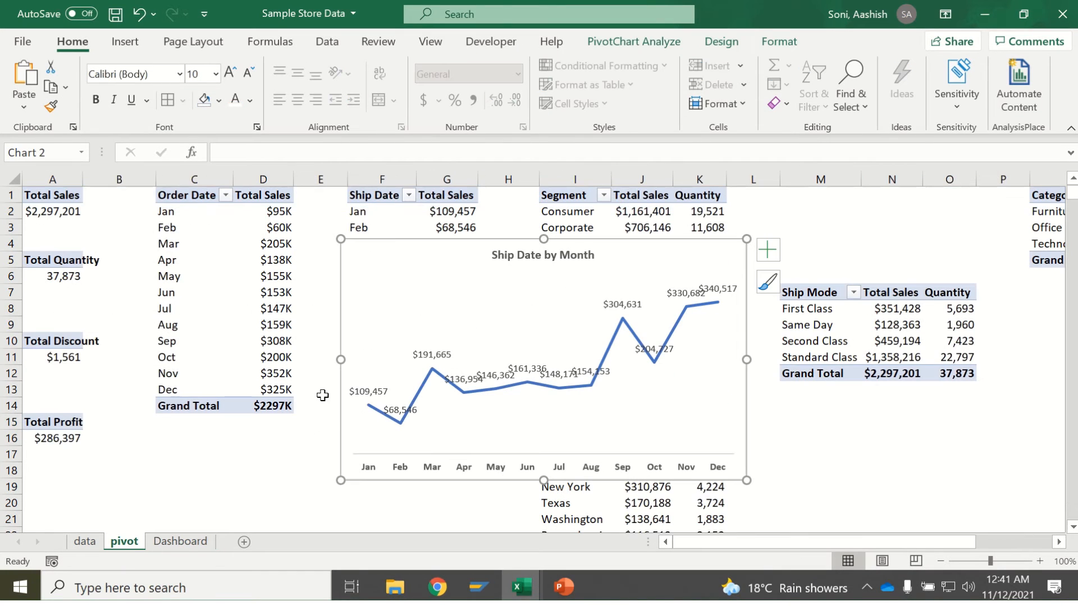
{"action": "left_click_drag", "start_coordinate": [342, 335], "coordinate": [343, 311]}
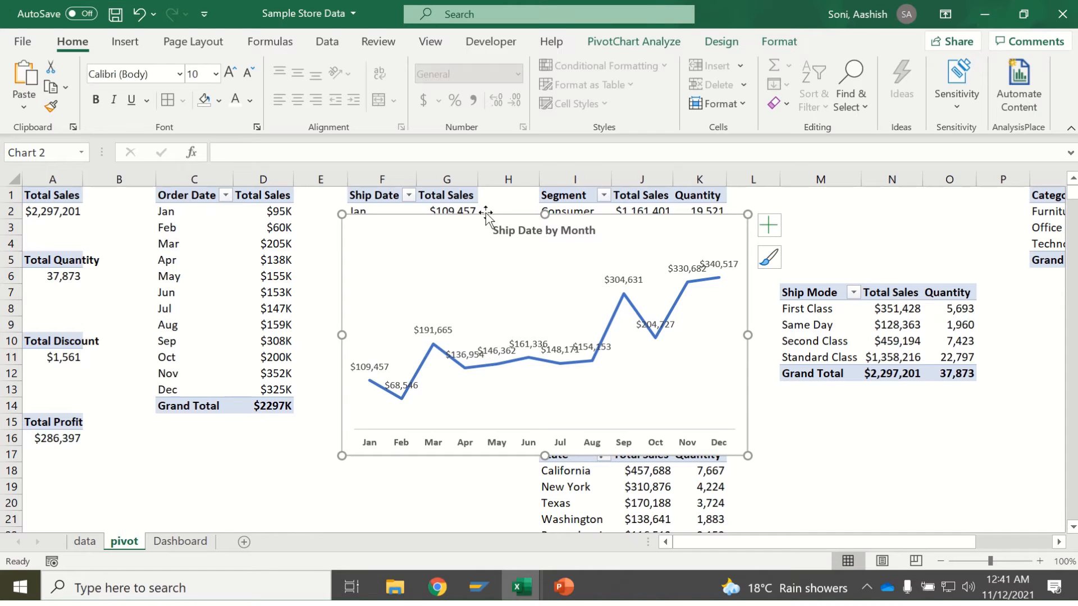
{"action": "left_click_drag", "start_coordinate": [489, 219], "coordinate": [516, 265]}
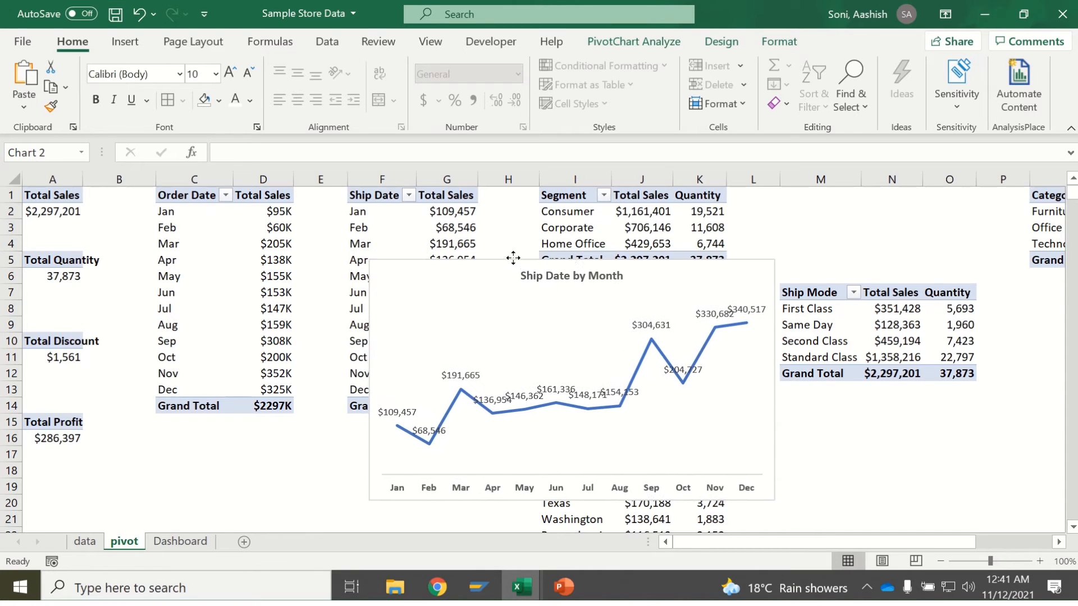
Copy the thousands currency format from the Order Date sales onto the Ship Date sales G2:G14, and reposition the Ship Date by Month chart.
{"action": "right_click", "coordinate": [444, 225]}
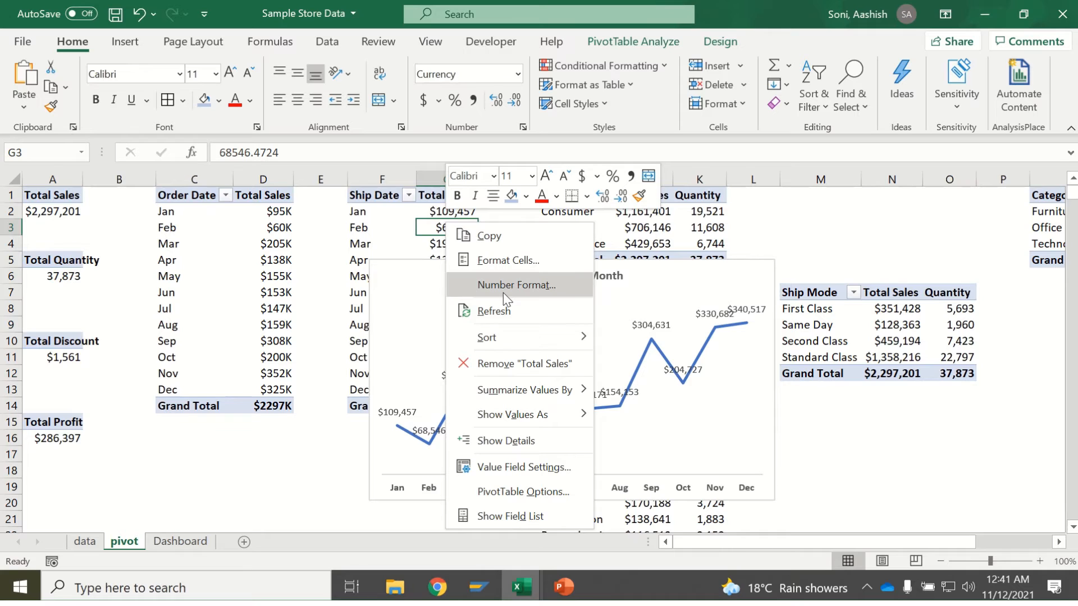
{"action": "key", "text": "Escape"}
{"action": "left_click", "coordinate": [264, 260]}
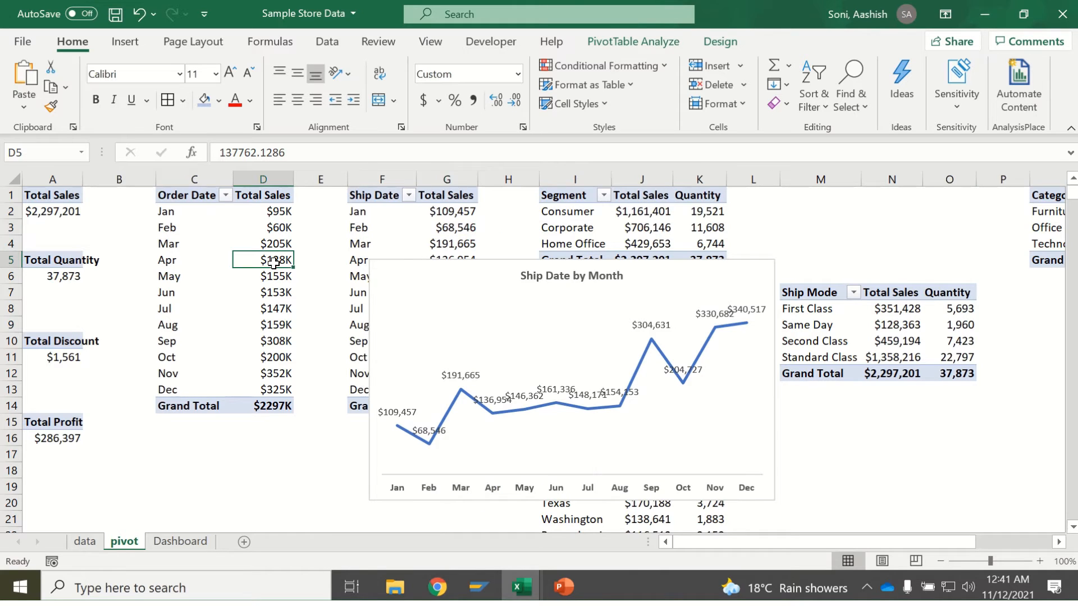
{"action": "left_click", "coordinate": [51, 106]}
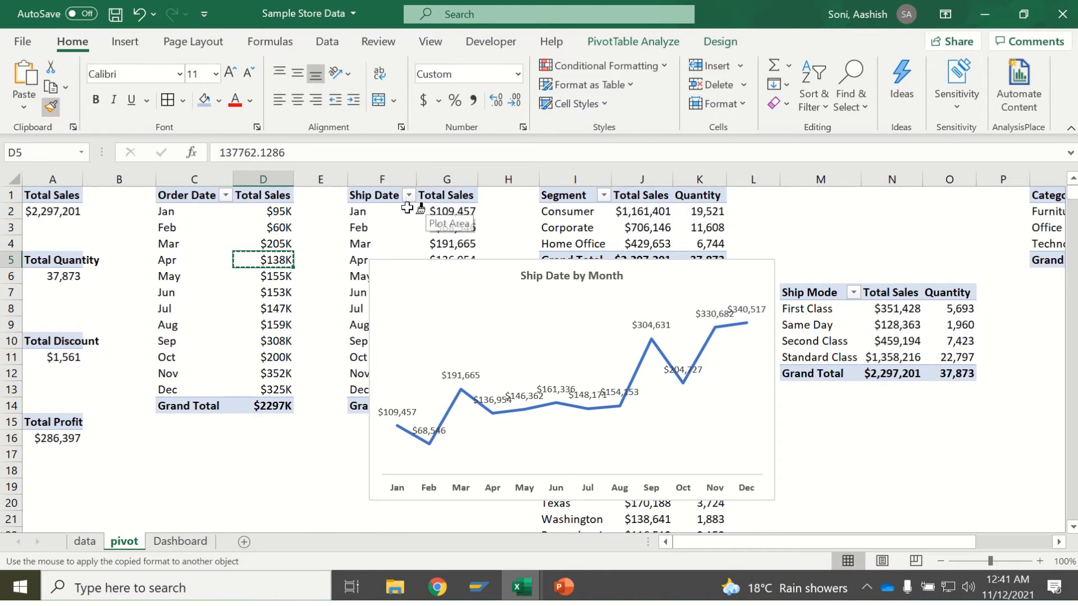
{"action": "mouse_move", "coordinate": [433, 212]}
{"action": "left_mouse_down"}
{"action": "mouse_move", "coordinate": [445, 291]}
{"action": "mouse_move", "coordinate": [430, 410]}
{"action": "left_mouse_up"}
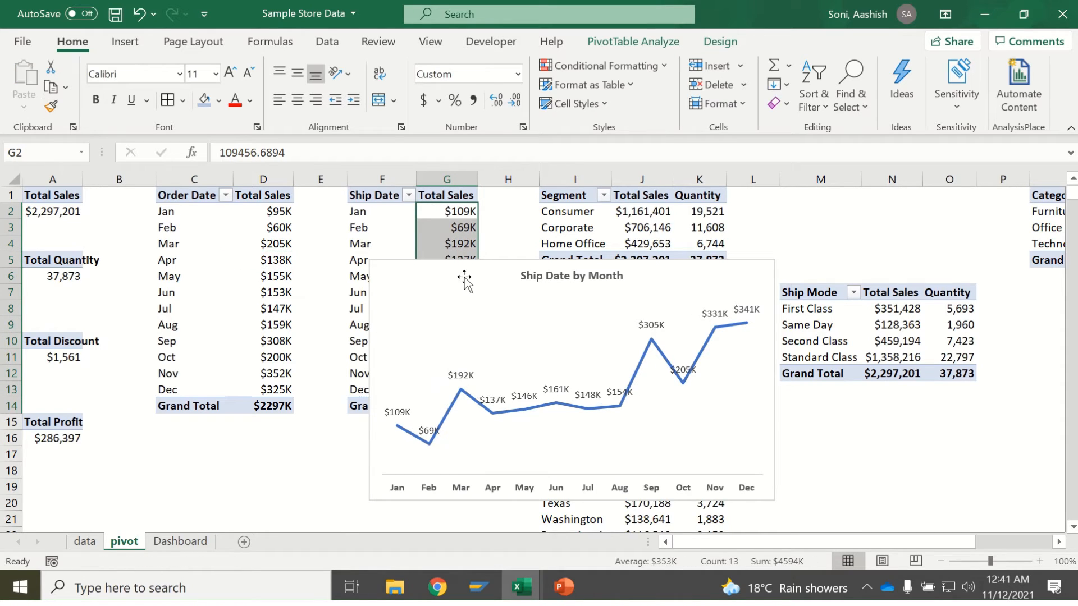
{"action": "left_click", "coordinate": [486, 279]}
{"action": "left_click_drag", "start_coordinate": [486, 279], "coordinate": [700, 241]}
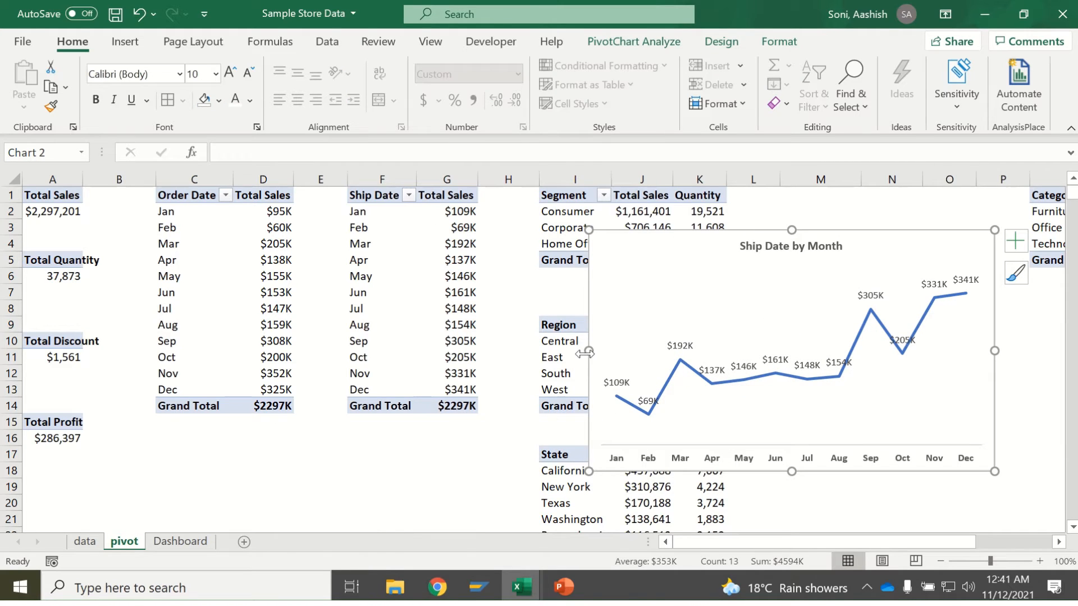
{"action": "left_click_drag", "start_coordinate": [587, 297], "coordinate": [385, 298]}
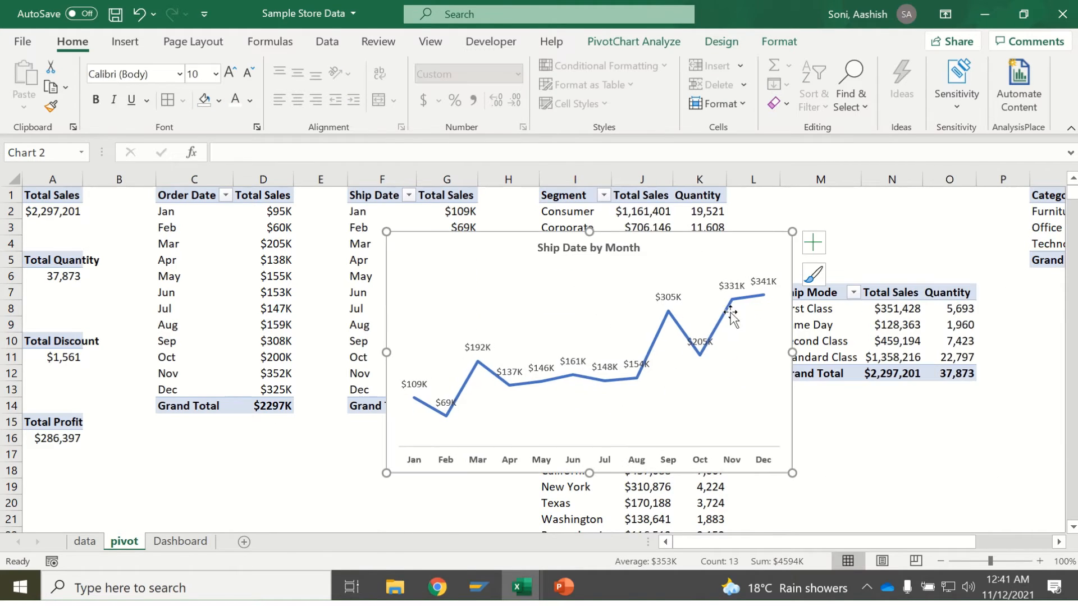
Thin the line of the Ship Date by Month chart to ½ pt and make it dashed.
{"action": "left_click", "coordinate": [730, 315]}
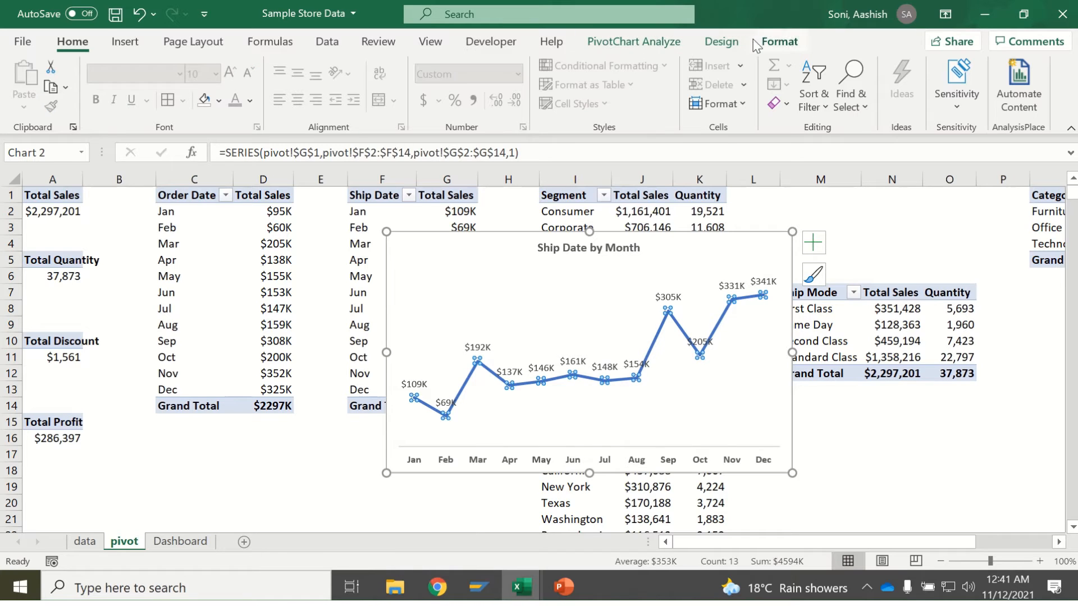
{"action": "left_click", "coordinate": [779, 41]}
{"action": "left_click", "coordinate": [493, 88]}
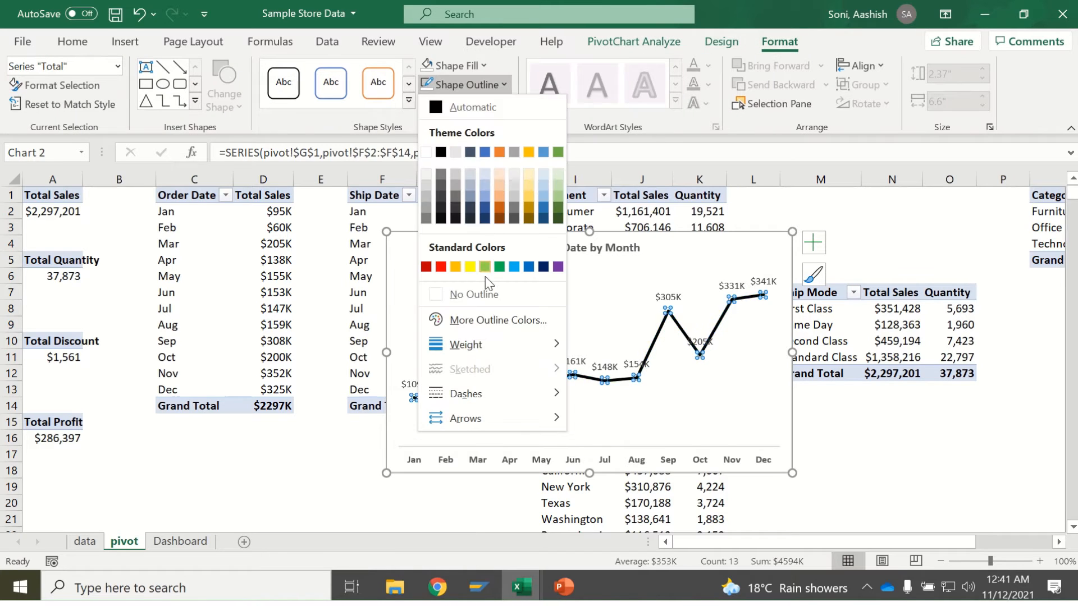
{"action": "mouse_move", "coordinate": [545, 353]}
{"action": "left_click", "coordinate": [608, 367]}
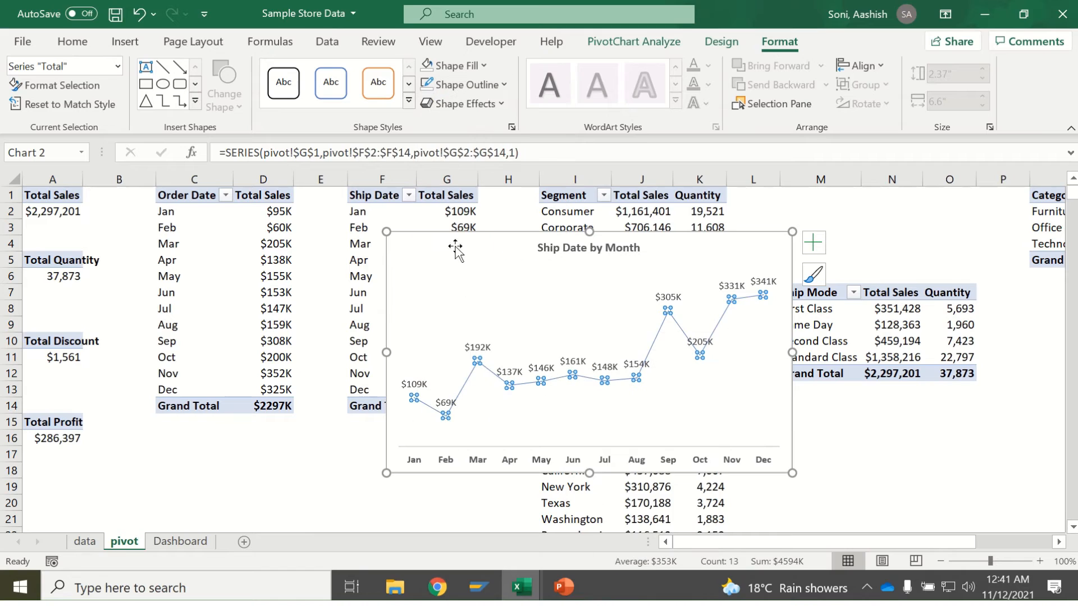
{"action": "left_click", "coordinate": [449, 84]}
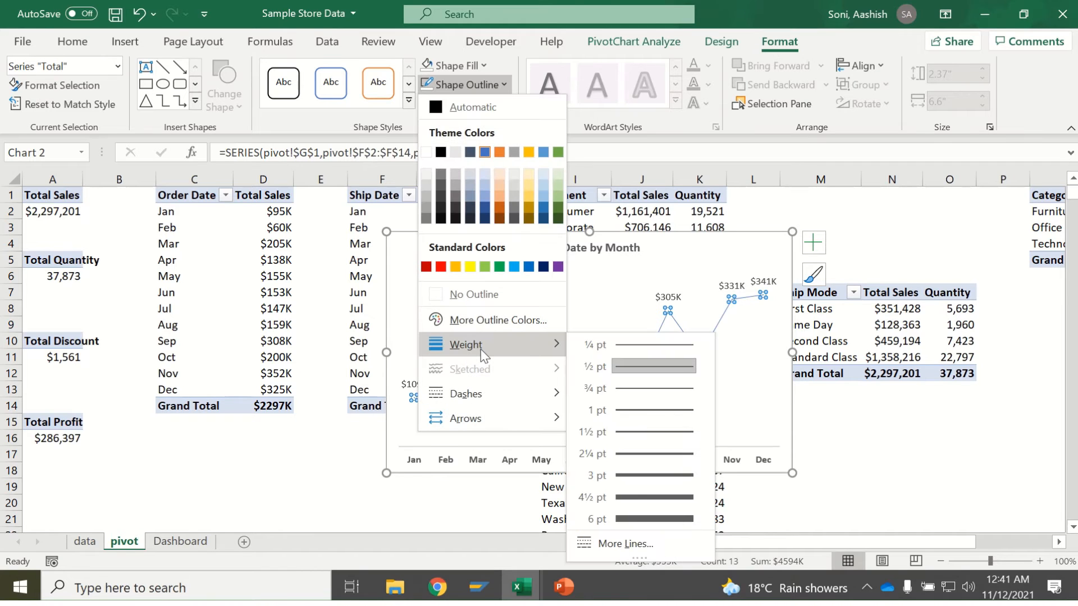
{"action": "mouse_move", "coordinate": [505, 393]}
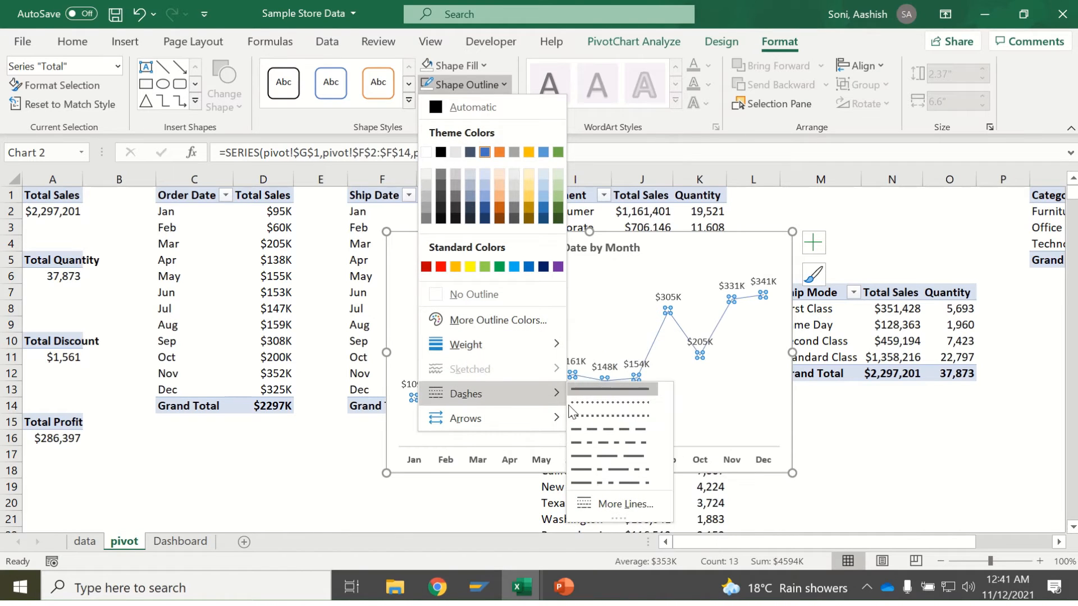
{"action": "left_click", "coordinate": [601, 435]}
Resize the Ship Date by Month chart to about 7.86" by 1.68" and move it to the Dashboard sheet below the Order Date by Month chart.
{"action": "left_click_drag", "start_coordinate": [385, 362], "coordinate": [154, 351]}
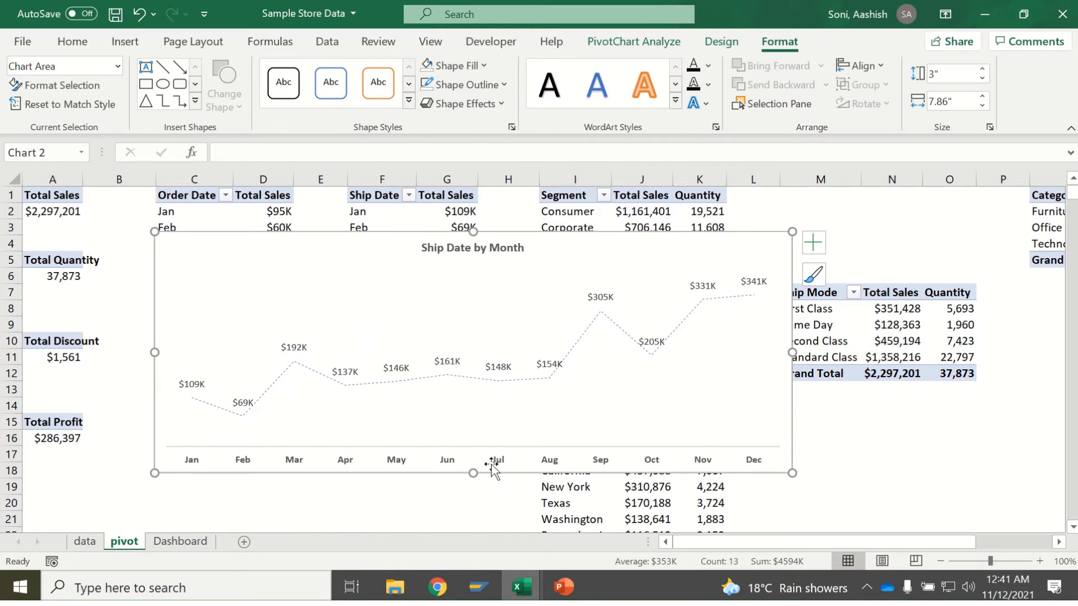
{"action": "left_click_drag", "start_coordinate": [474, 472], "coordinate": [473, 369]}
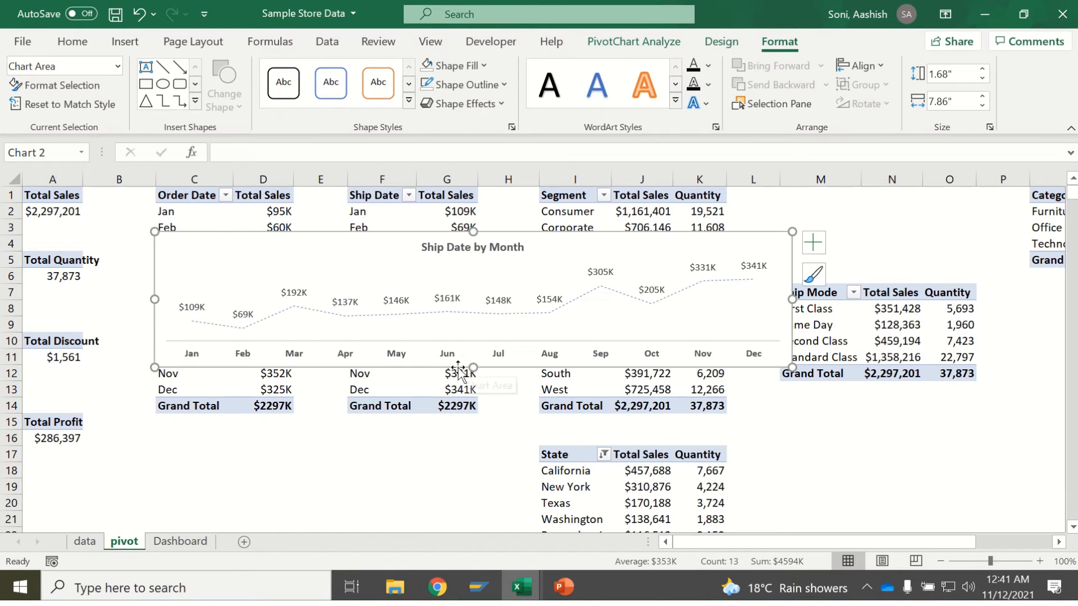
{"action": "key", "text": "ctrl+x"}
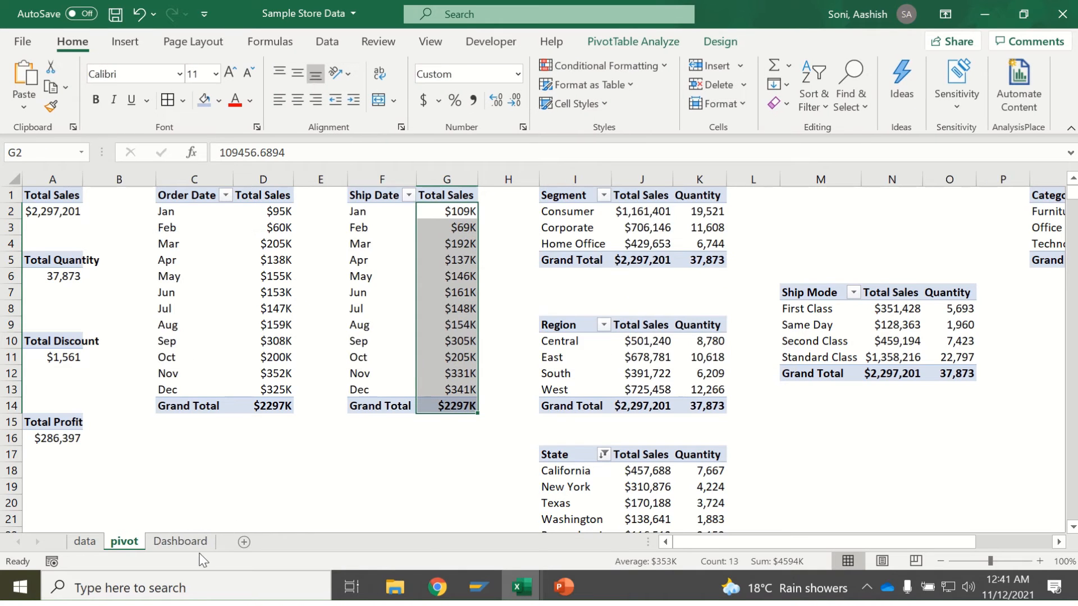
{"action": "left_click", "coordinate": [180, 541]}
{"action": "left_click", "coordinate": [305, 436]}
{"action": "key", "text": "ctrl+v"}
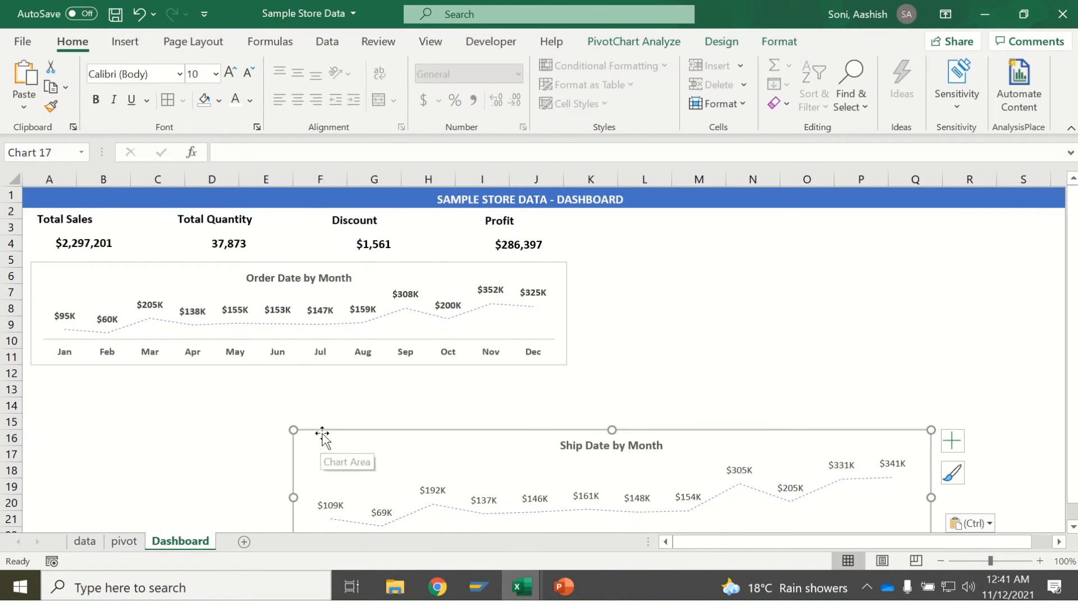
{"action": "left_click_drag", "start_coordinate": [322, 440], "coordinate": [61, 373]}
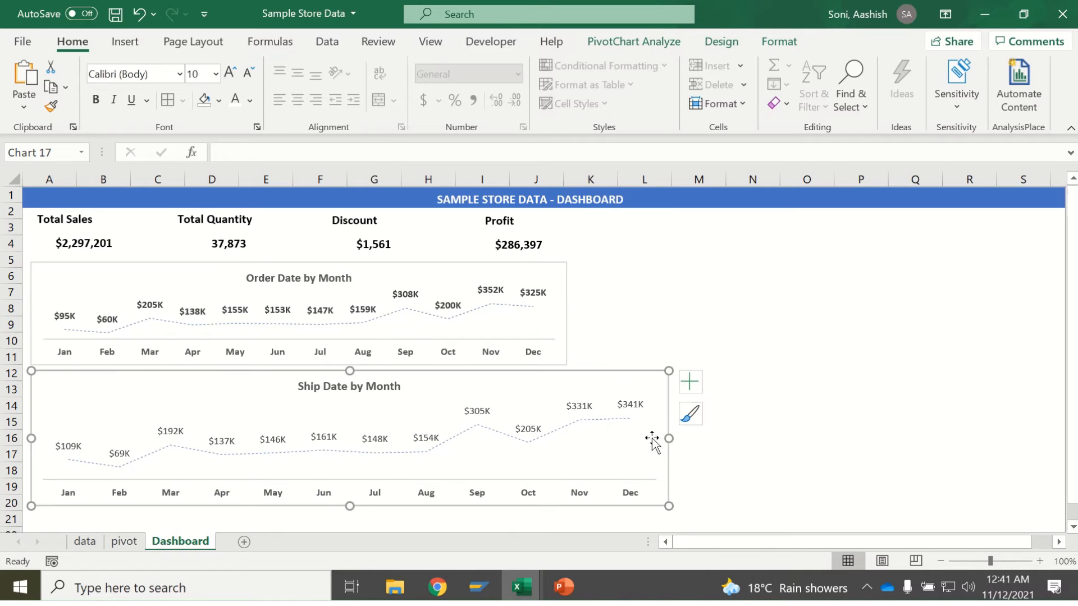
Match the Ship Date by Month chart to the Order Date chart's size, 1.28" high and 6.6" wide.
{"action": "left_click_drag", "start_coordinate": [669, 438], "coordinate": [568, 432]}
{"action": "left_click", "coordinate": [490, 365]}
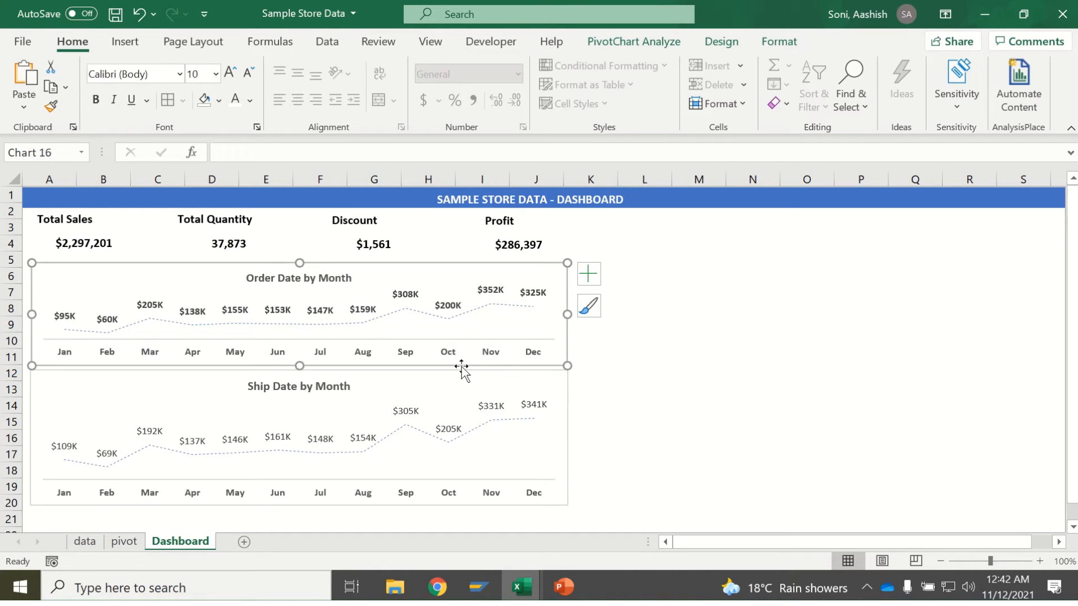
{"action": "left_click", "coordinate": [775, 43]}
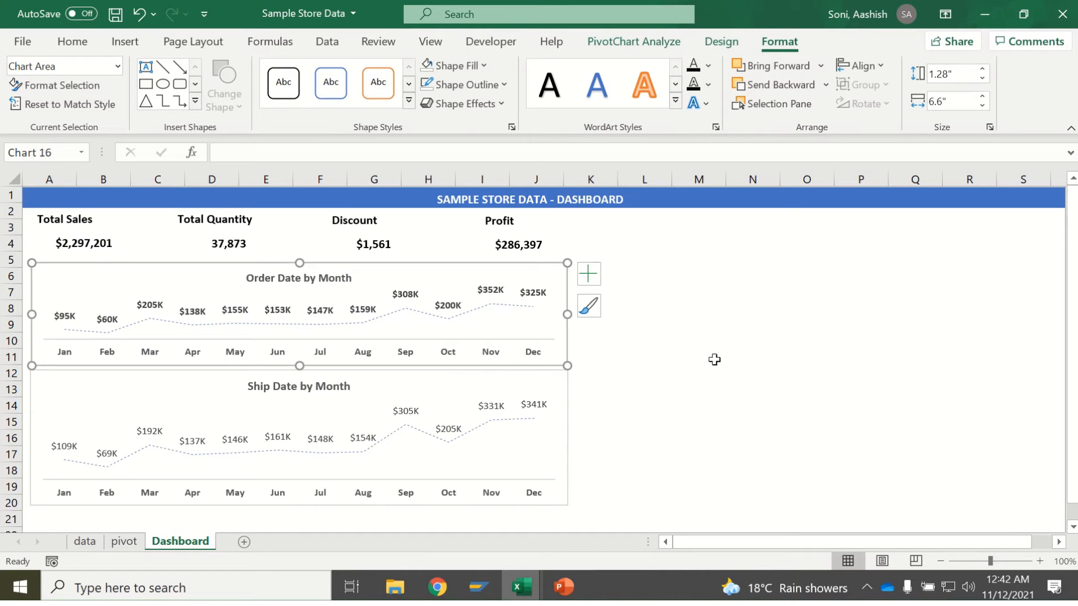
{"action": "left_click", "coordinate": [564, 426]}
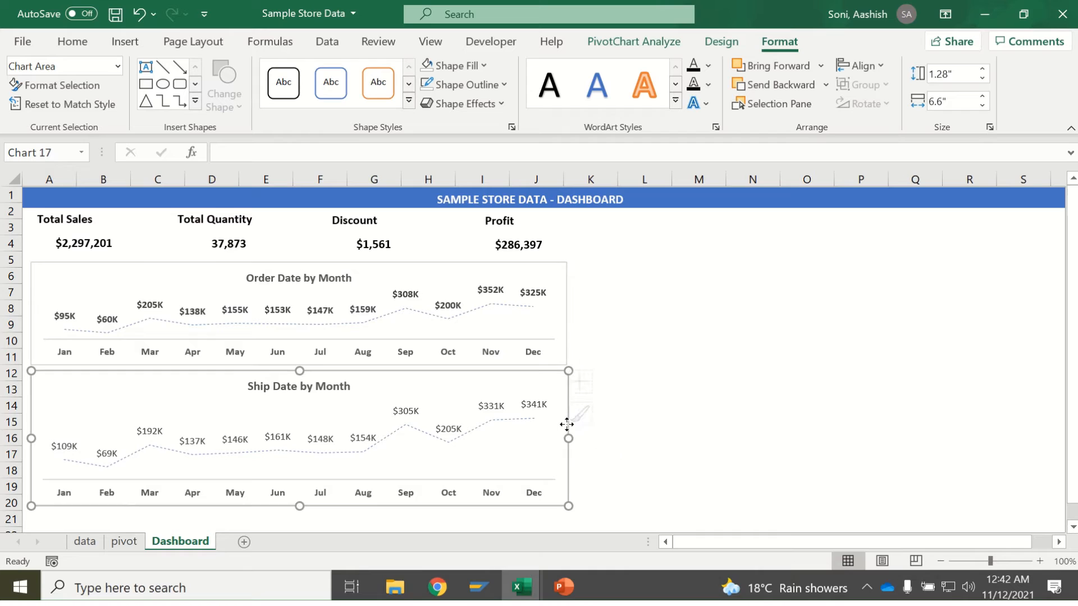
{"action": "left_click", "coordinate": [956, 75]}
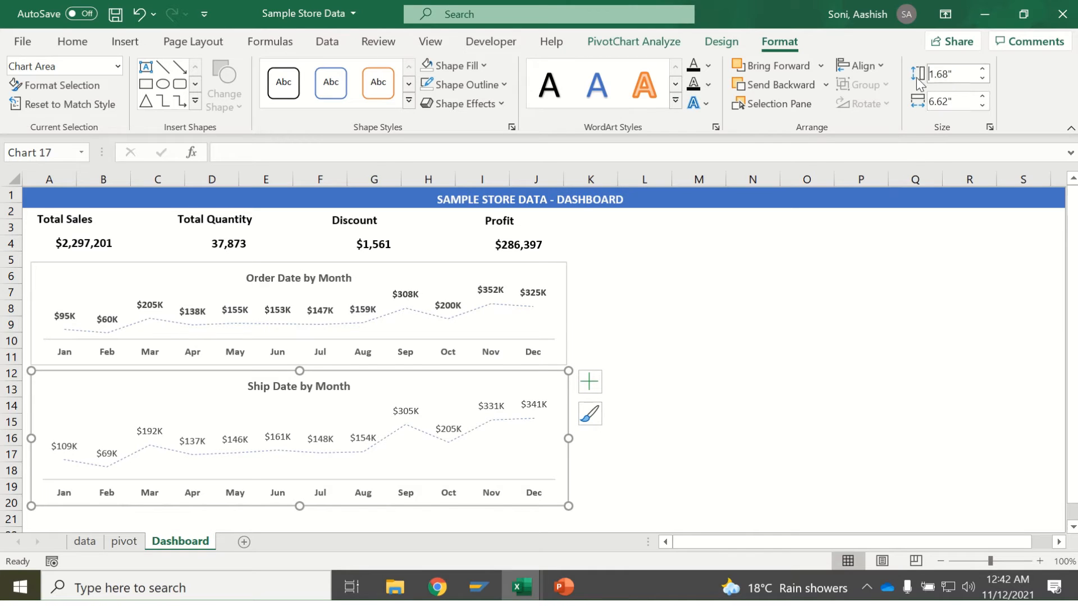
{"action": "type", "text": "1"}
{"action": "left_click", "coordinate": [961, 103]}
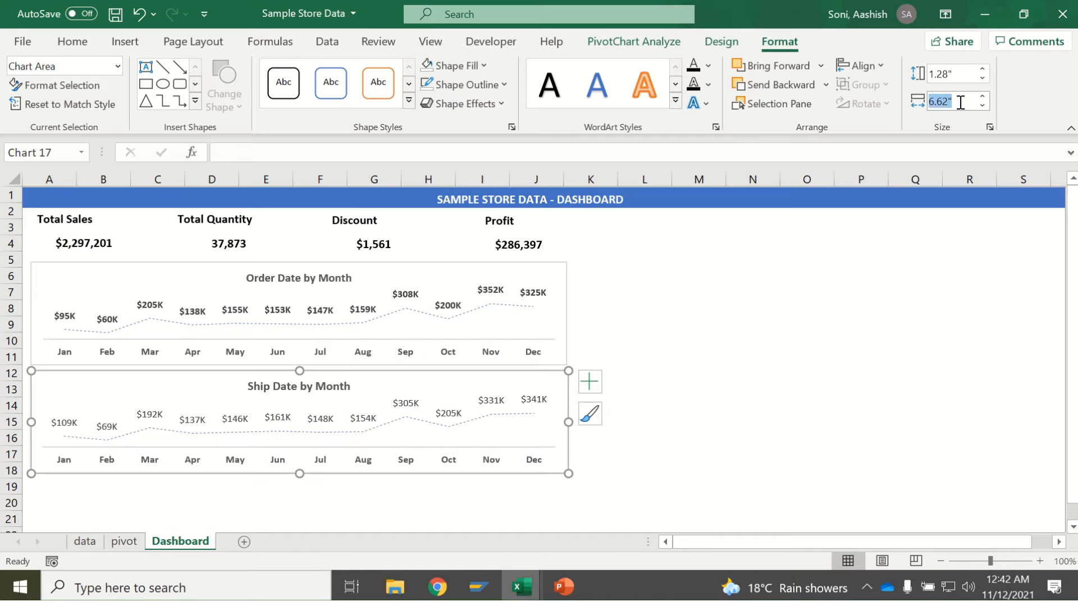
{"action": "type", "text": "6"}
{"action": "left_click", "coordinate": [807, 302]}
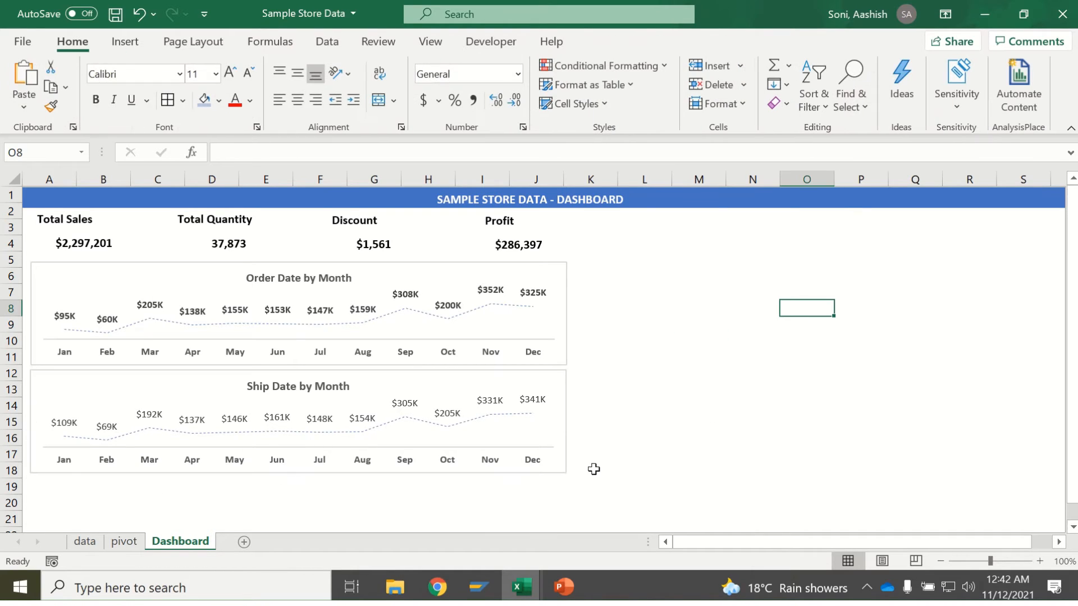
Try the Ship Date by Month chart without a border outline, and undo that change.
{"action": "left_click", "coordinate": [567, 377]}
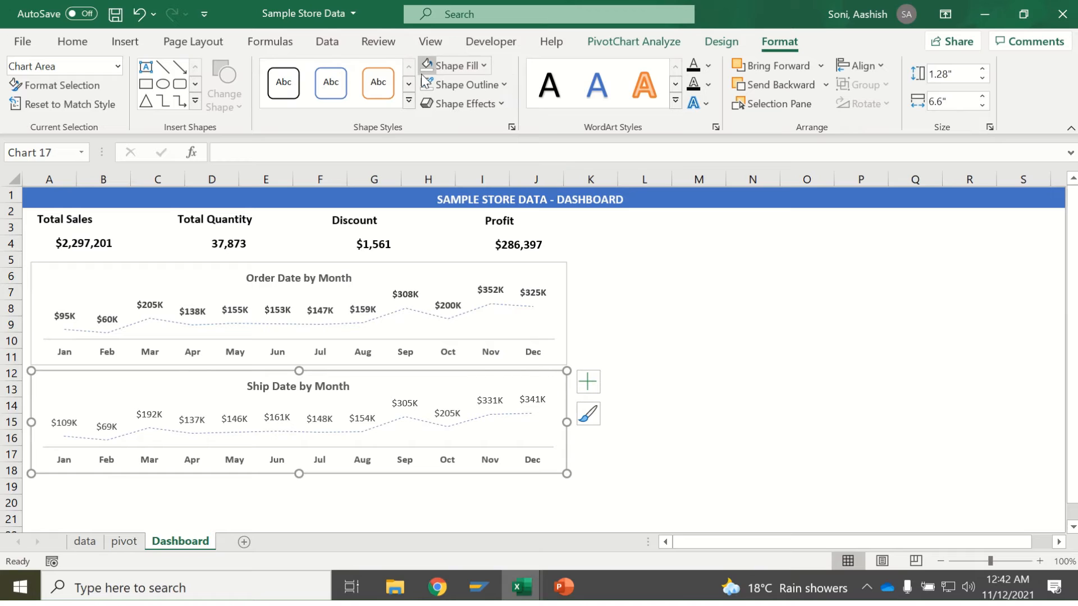
{"action": "left_click", "coordinate": [682, 308]}
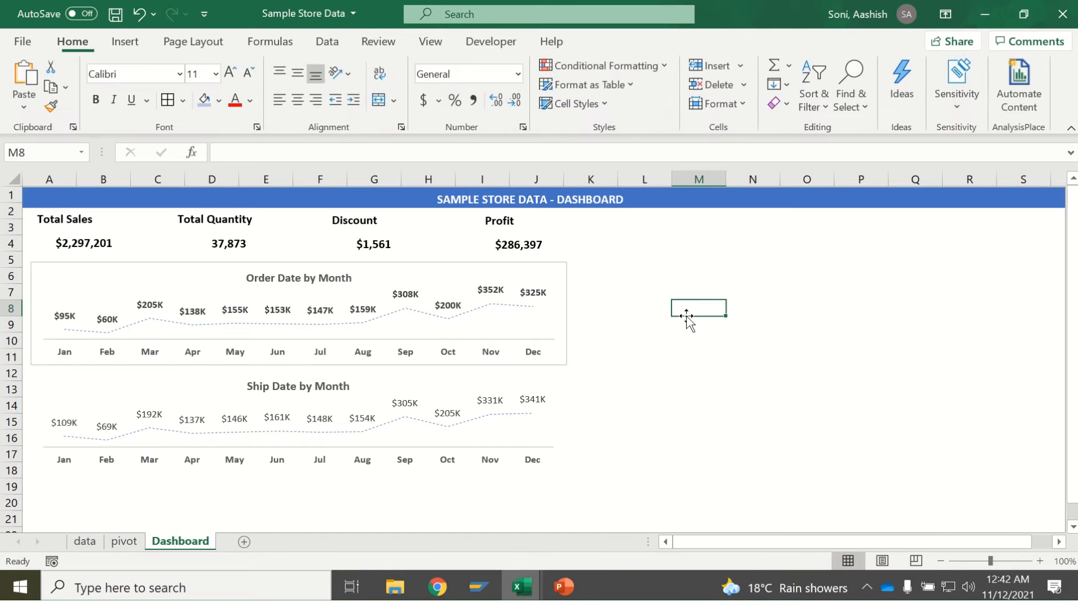
{"action": "key", "text": "ctrl+z"}
Make the data labels of the Ship Date by Month chart bold.
{"action": "left_click", "coordinate": [670, 413]}
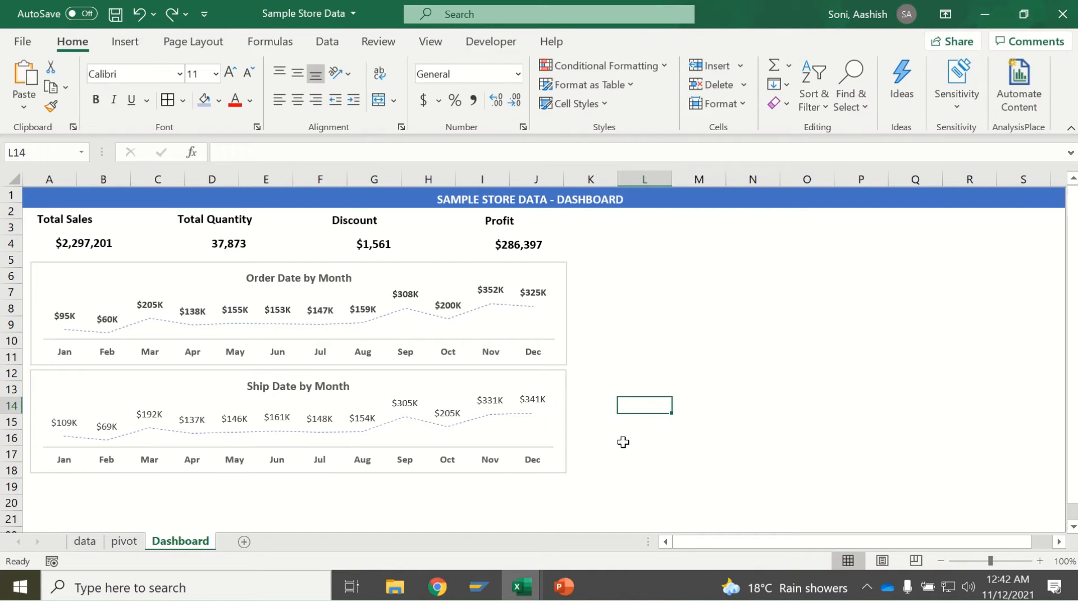
{"action": "left_click", "coordinate": [234, 420]}
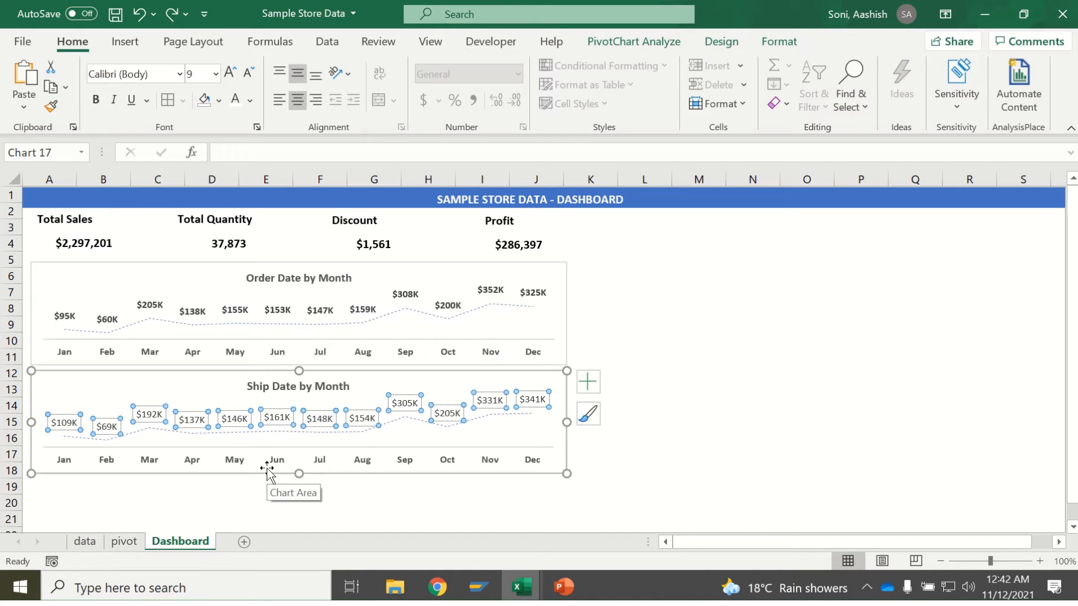
{"action": "left_click", "coordinate": [751, 387]}
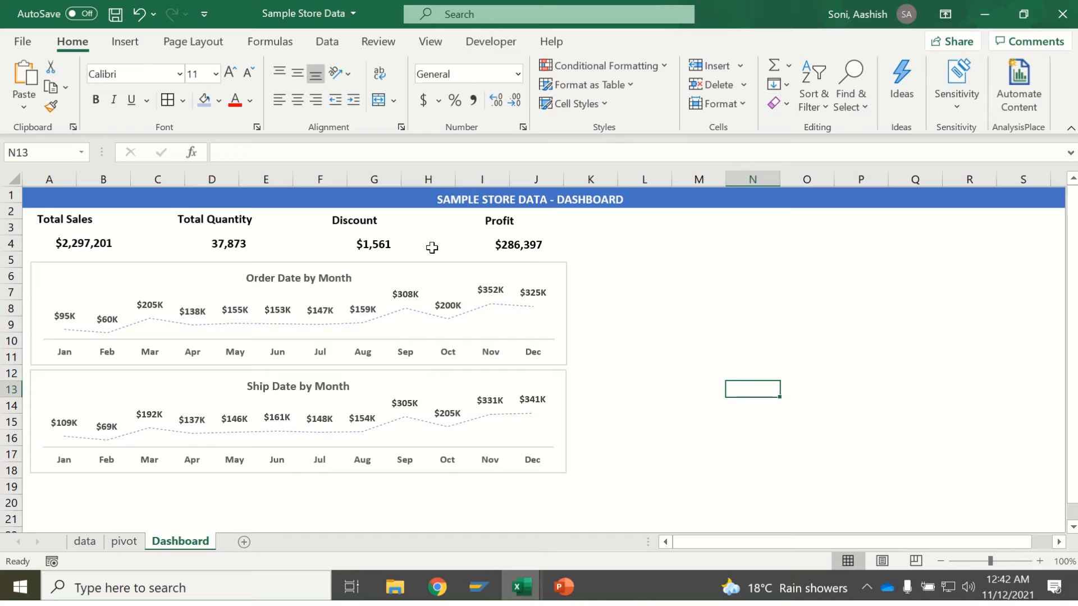
On the pivot sheet, insert a combo chart from the Segment pivot table, with Total Sales as clustered columns and Quantity as a secondary-axis line.
{"action": "left_click", "coordinate": [125, 542]}
{"action": "left_click", "coordinate": [555, 227]}
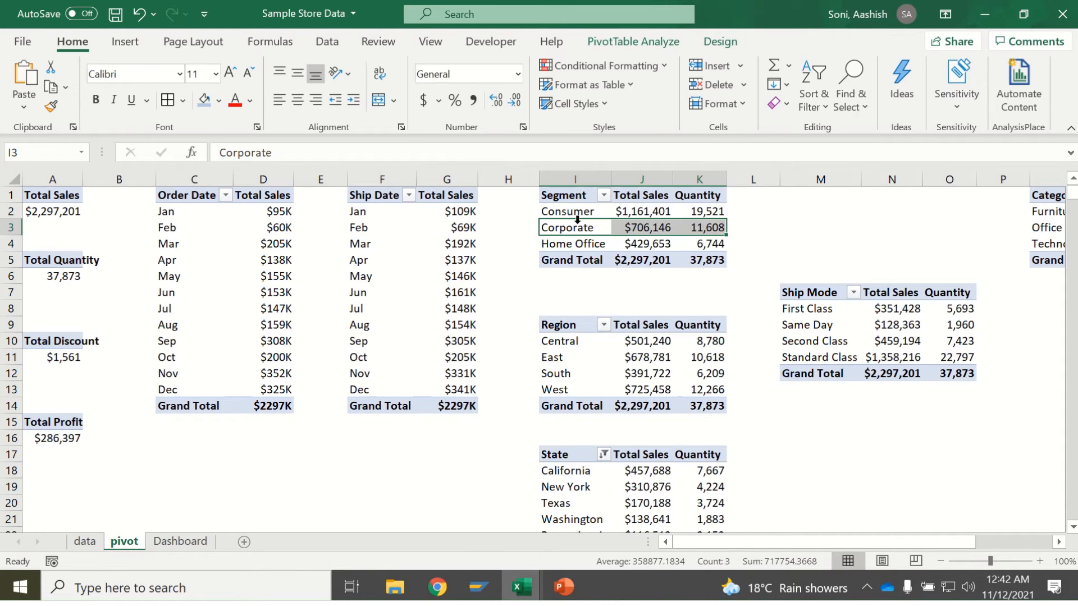
{"action": "left_click", "coordinate": [568, 231]}
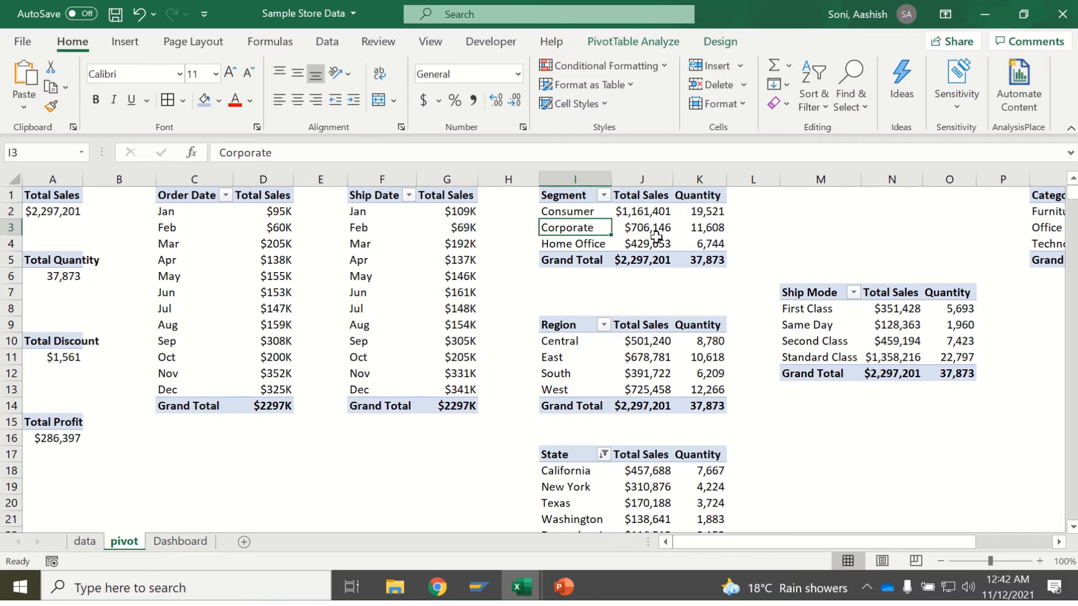
{"action": "left_click", "coordinate": [657, 43]}
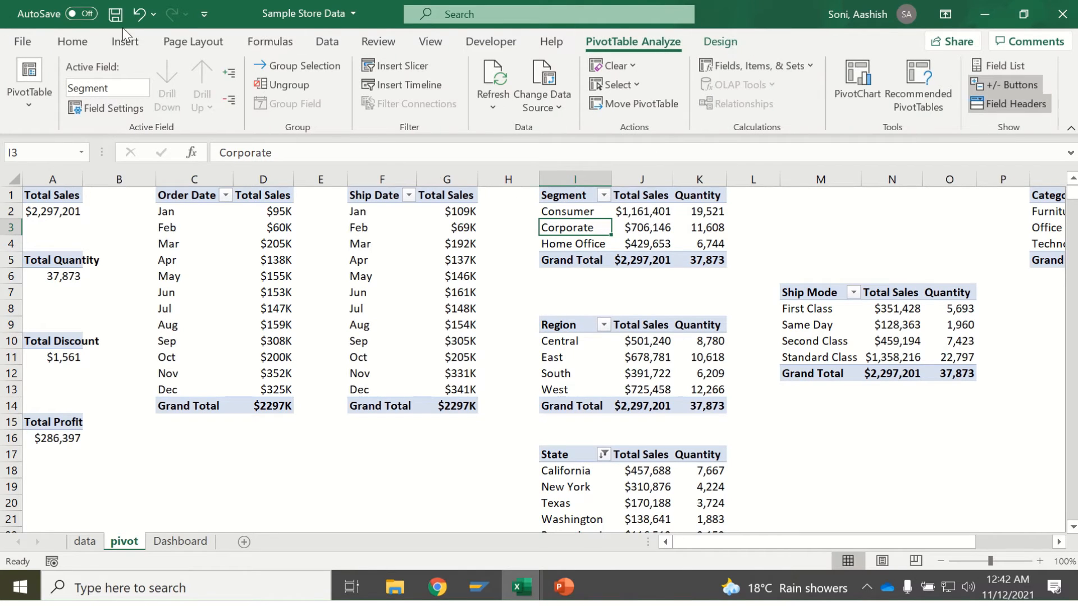
{"action": "left_click", "coordinate": [125, 43]}
{"action": "left_click", "coordinate": [386, 83]}
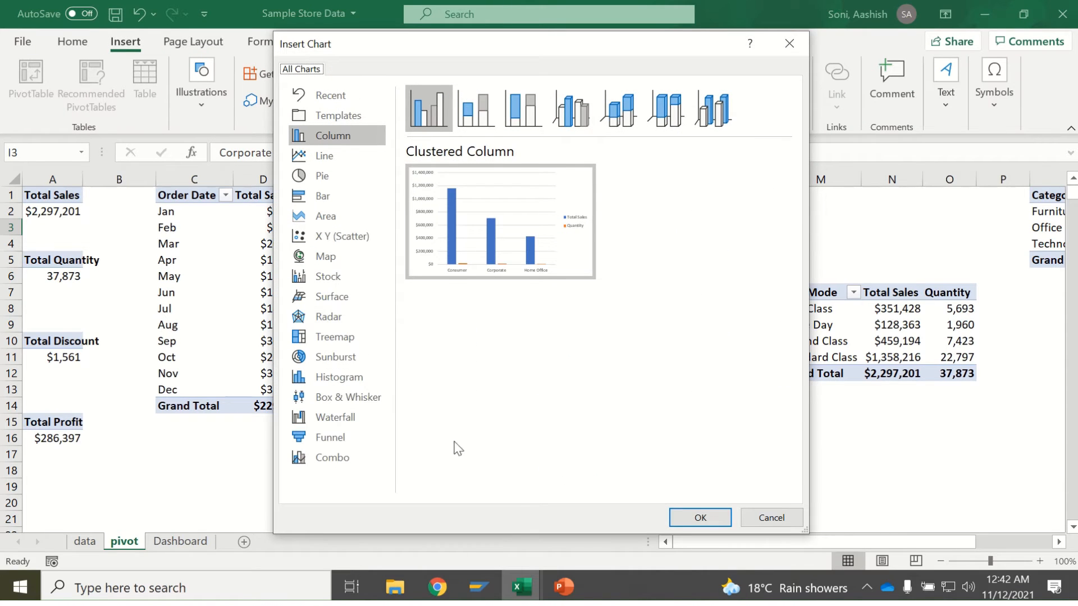
{"action": "left_click", "coordinate": [329, 462]}
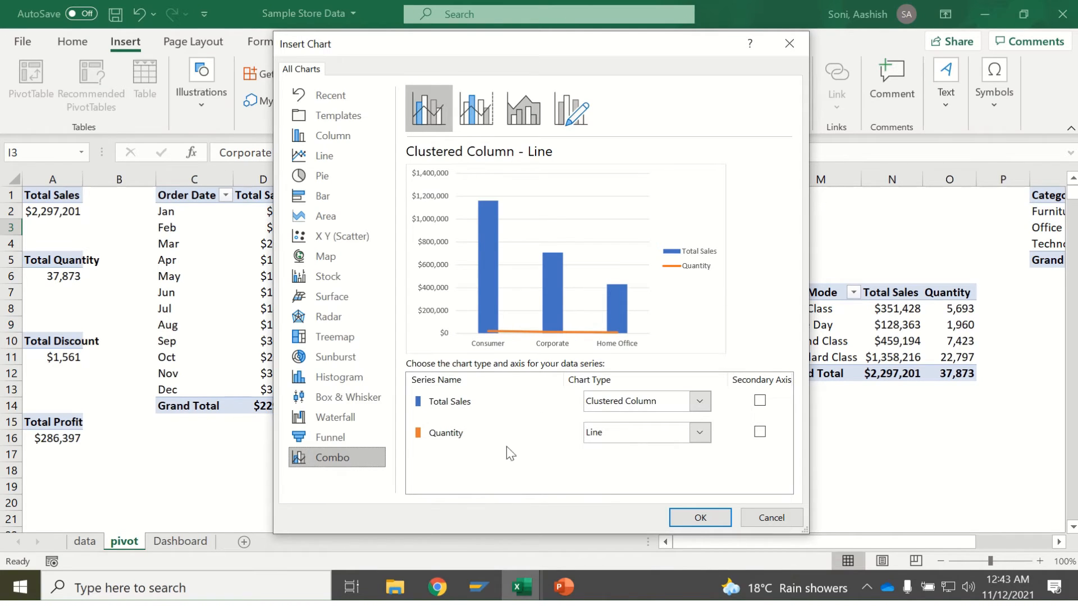
{"action": "left_click", "coordinate": [760, 432]}
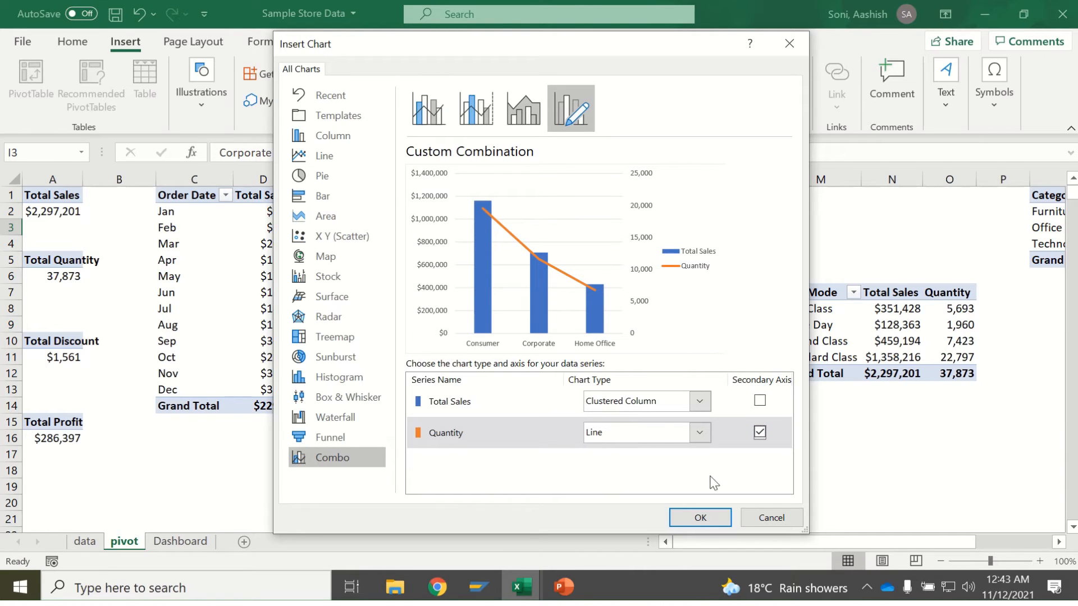
{"action": "left_click", "coordinate": [703, 518]}
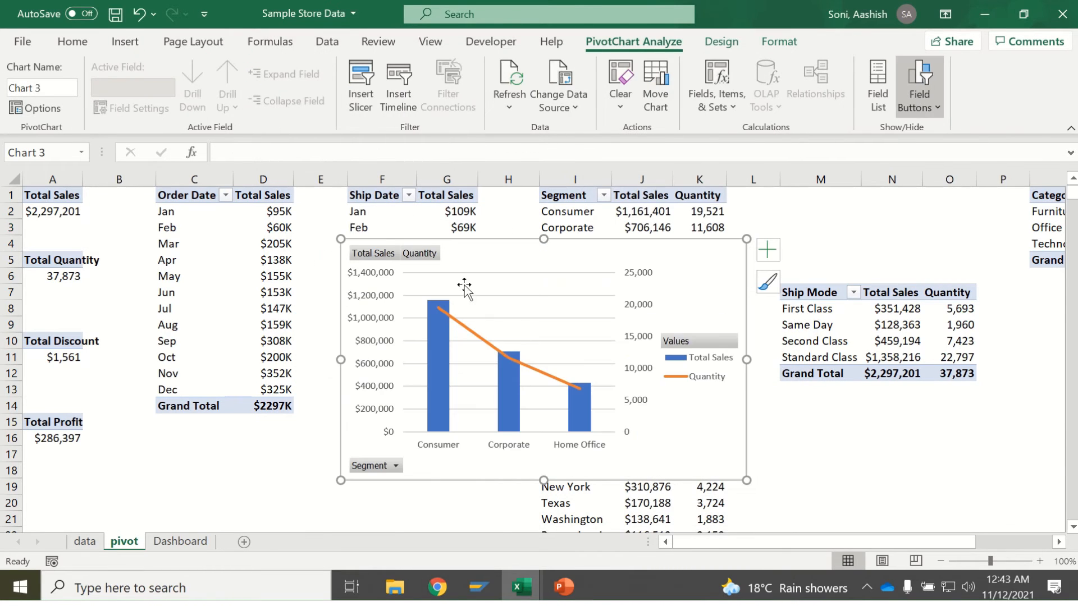
Hide all field buttons on the new Segment combo chart.
{"action": "right_click", "coordinate": [385, 258]}
{"action": "left_click", "coordinate": [432, 442]}
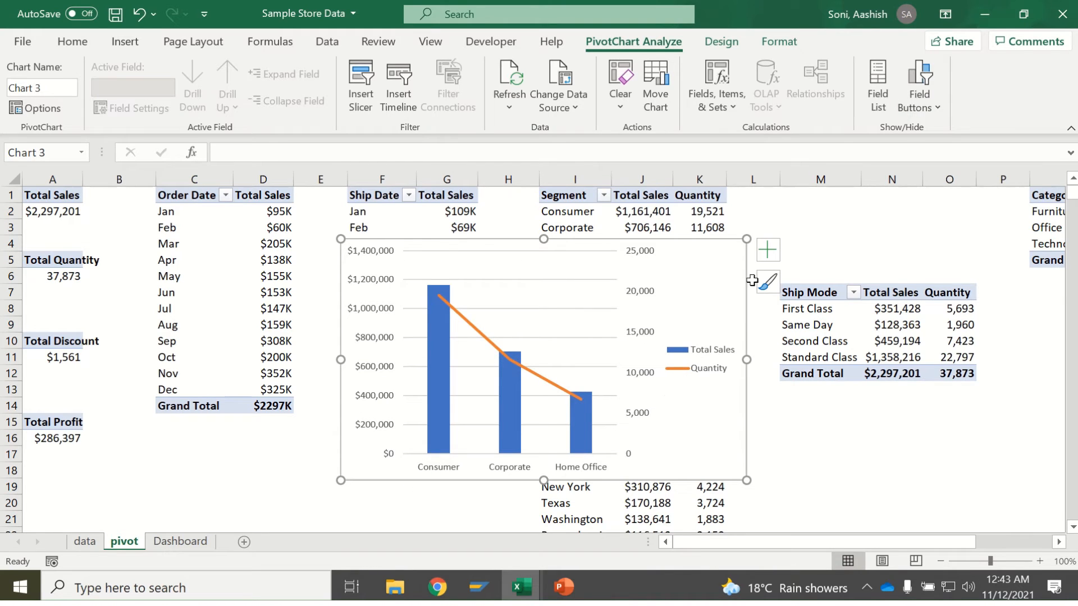
Remove the gridlines from the Segment combo chart and place its legend at the top.
{"action": "left_click", "coordinate": [768, 249]}
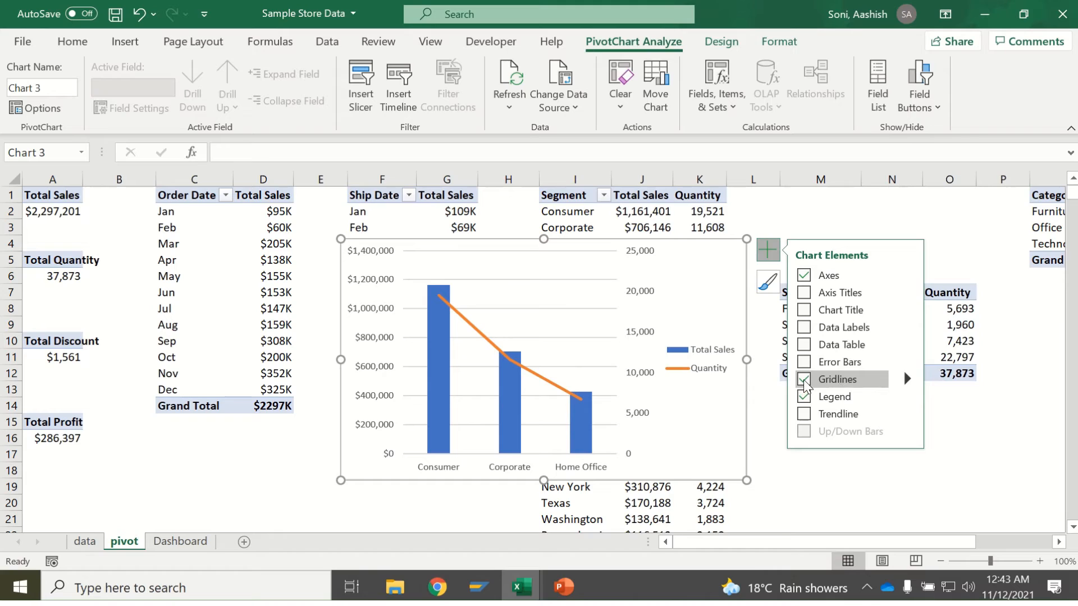
{"action": "left_click", "coordinate": [804, 379]}
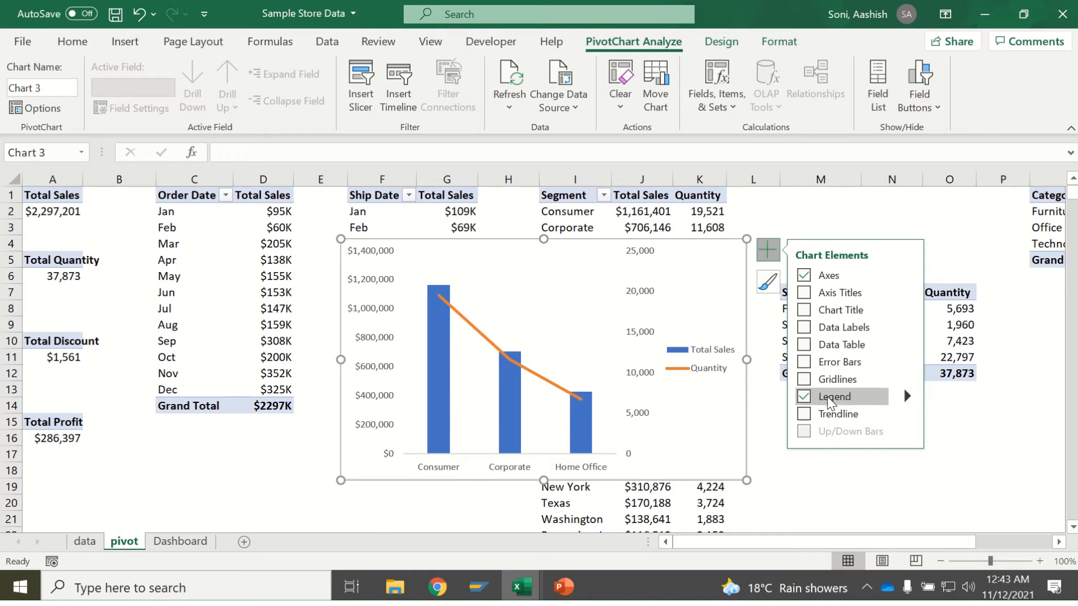
{"action": "left_click", "coordinate": [907, 396]}
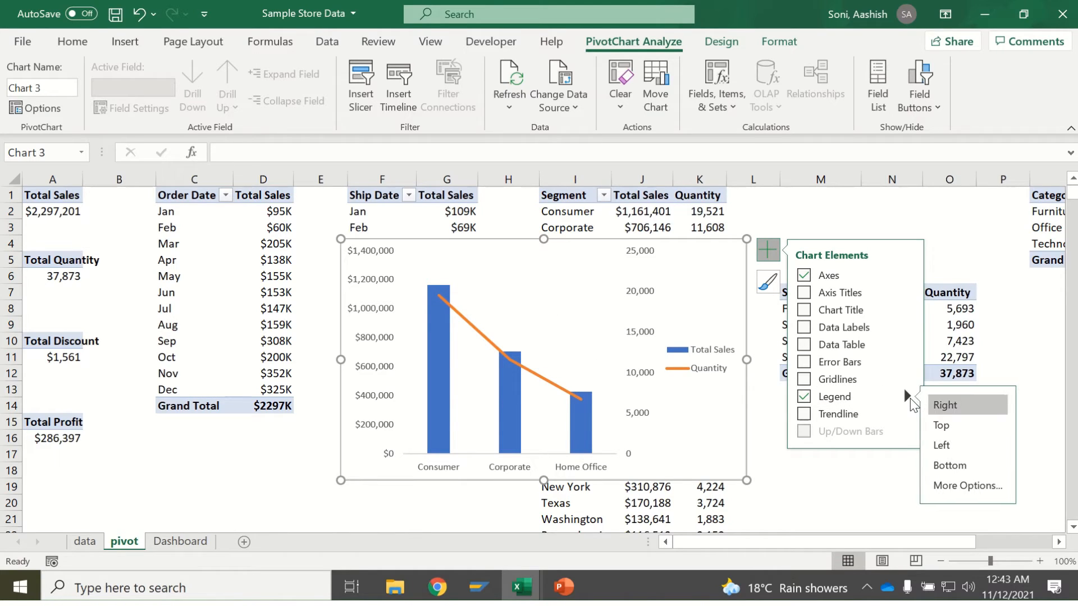
{"action": "left_click", "coordinate": [948, 426]}
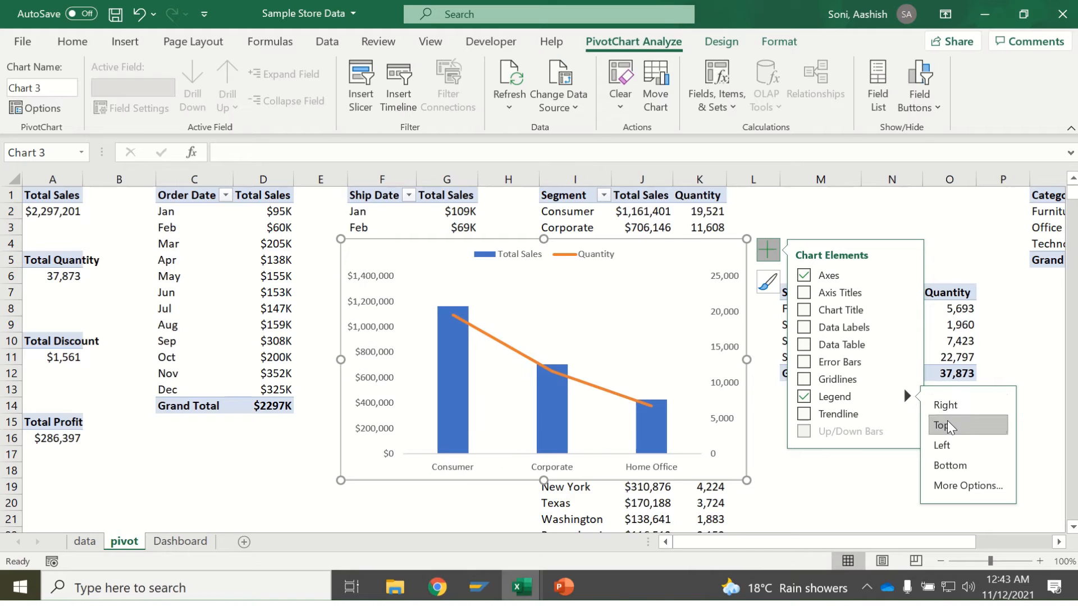
Add data labels to both the Total Sales and Quantity series of the Segment chart.
{"action": "left_click", "coordinate": [808, 328]}
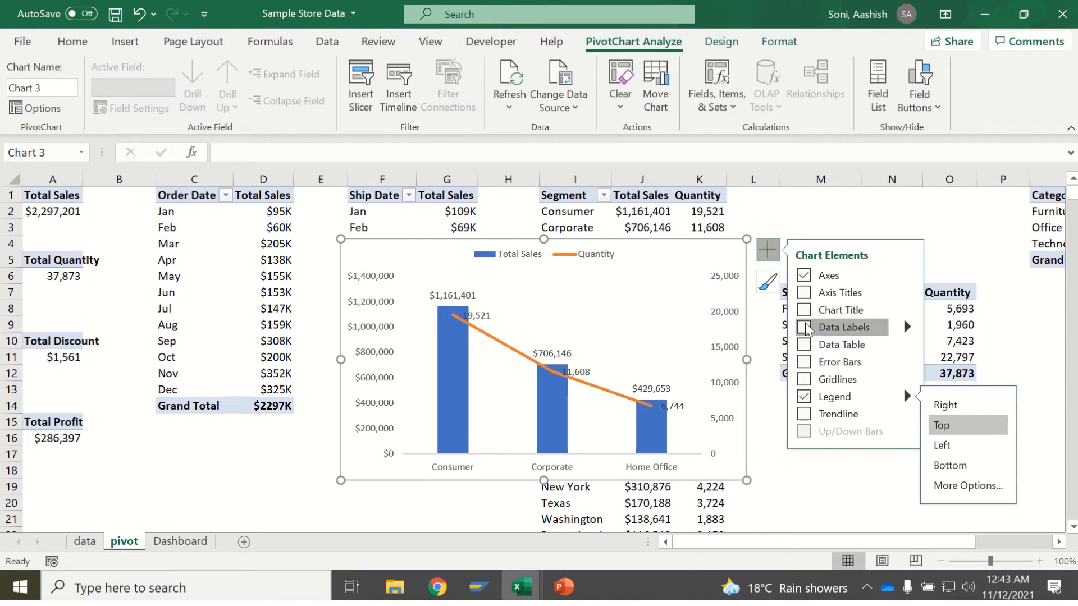
{"action": "left_click", "coordinate": [816, 502]}
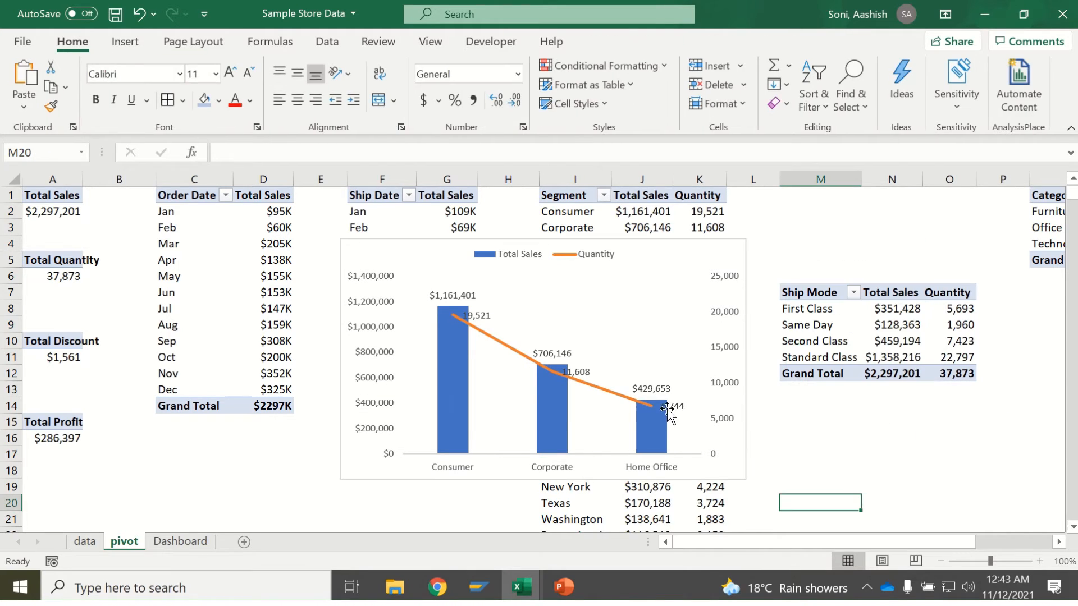
Fill the Total Sales columns of the Segment chart with a light blue theme color.
{"action": "left_click", "coordinate": [653, 429]}
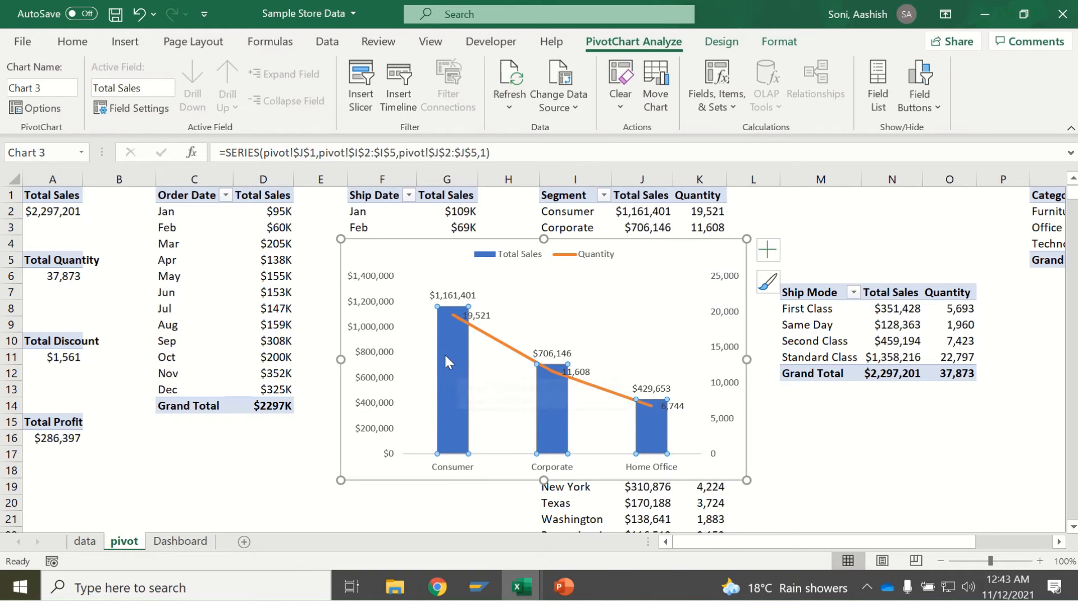
{"action": "left_click", "coordinate": [508, 430]}
{"action": "left_click", "coordinate": [454, 396]}
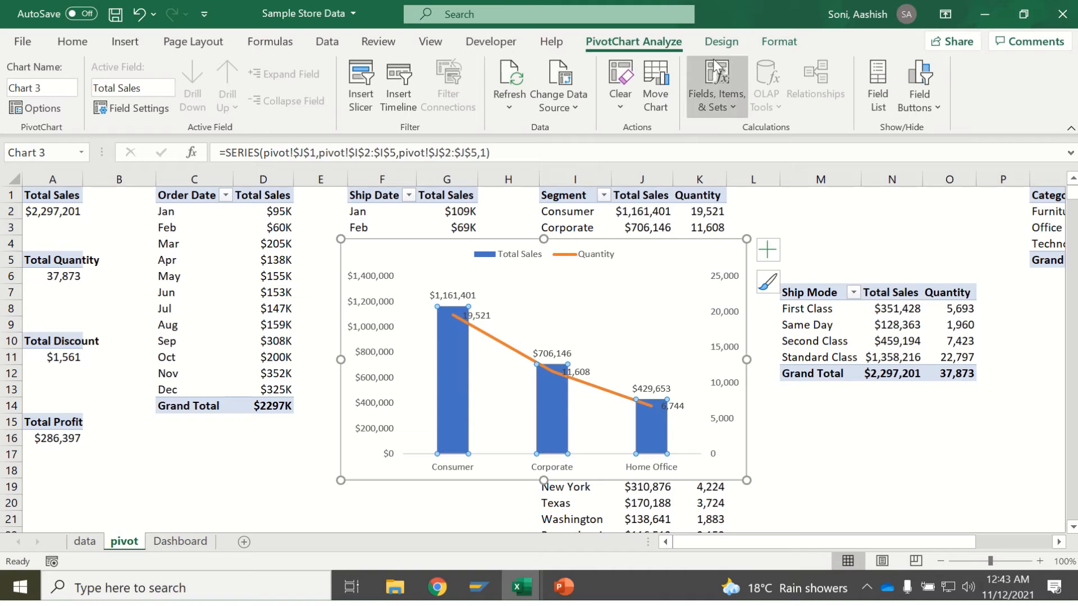
{"action": "left_click", "coordinate": [779, 43]}
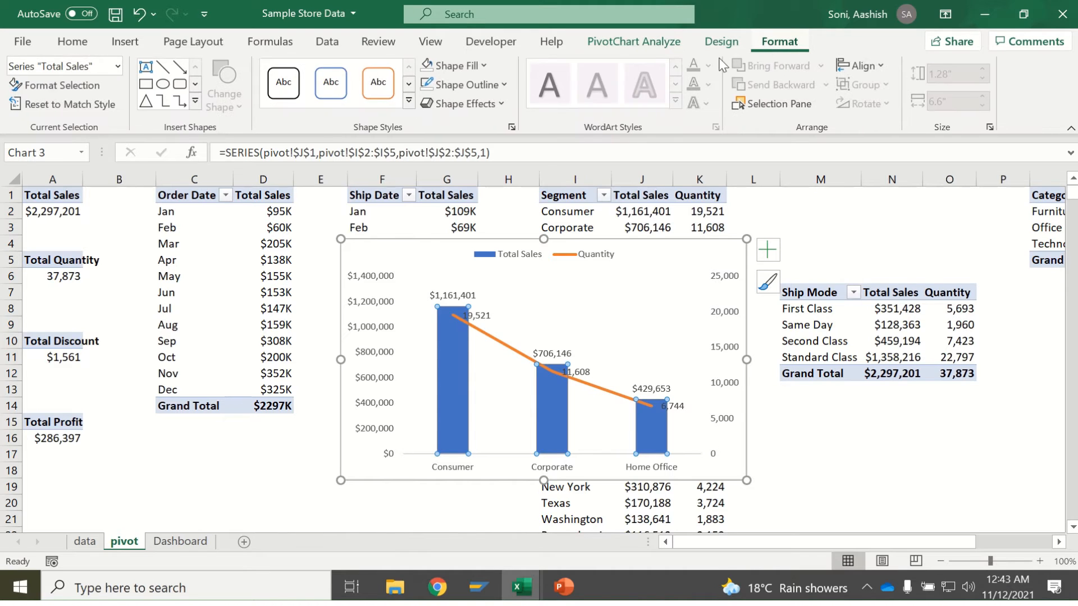
{"action": "left_click", "coordinate": [457, 65]}
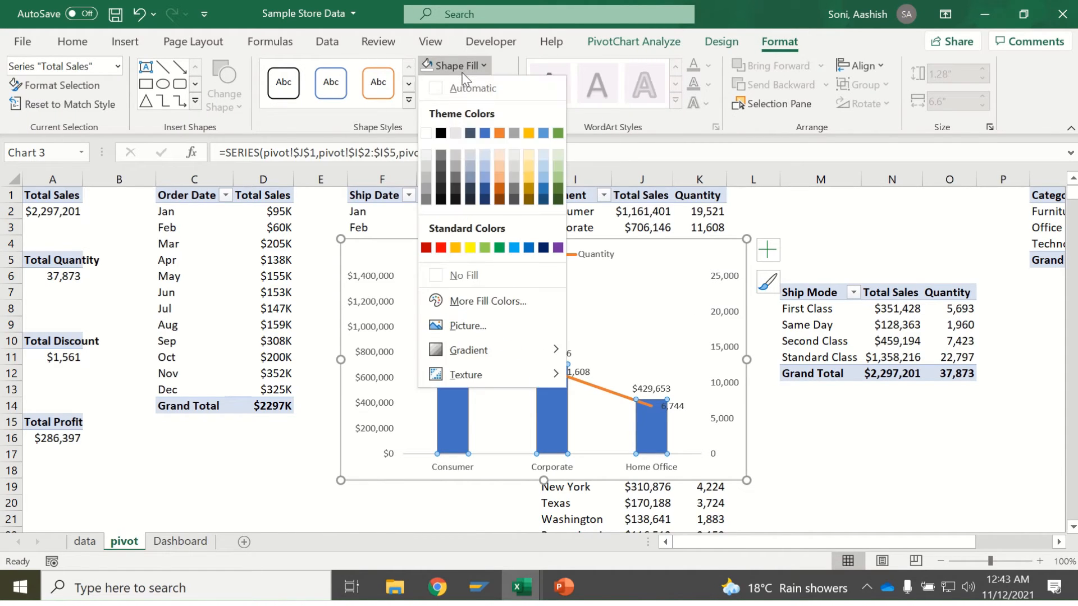
{"action": "left_click", "coordinate": [487, 163]}
Make the data labels of both series and the legend text of the Segment chart bold.
{"action": "left_click", "coordinate": [581, 369]}
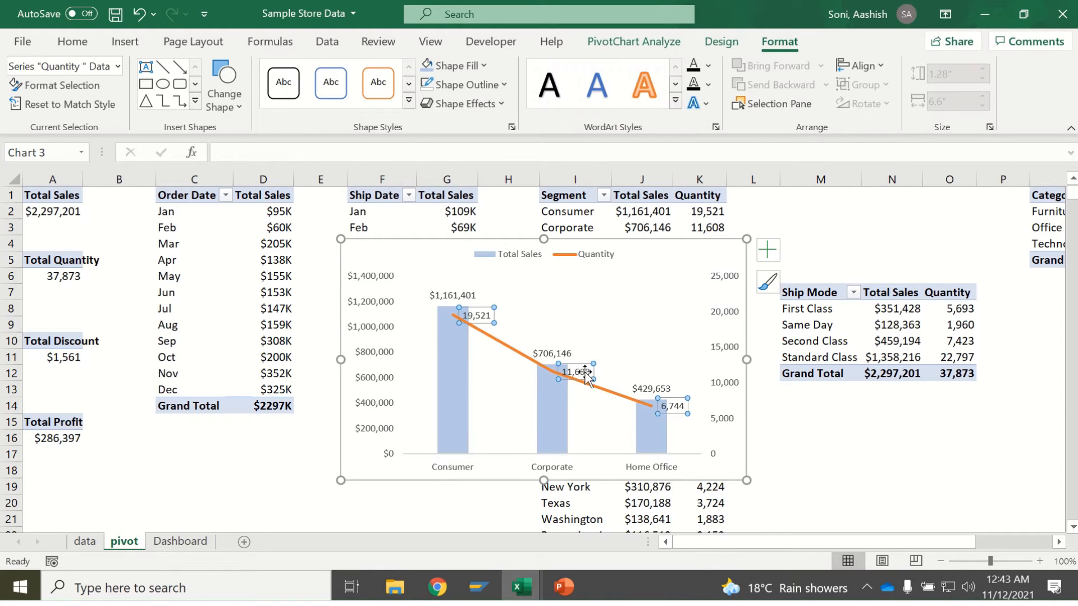
{"action": "left_click", "coordinate": [768, 249]}
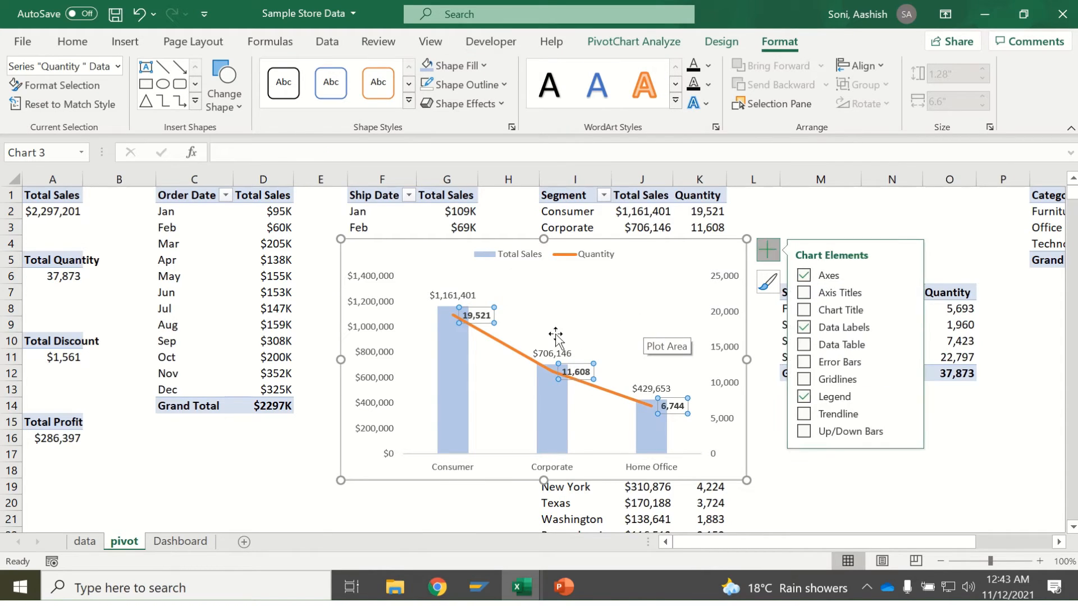
{"action": "left_click", "coordinate": [466, 296]}
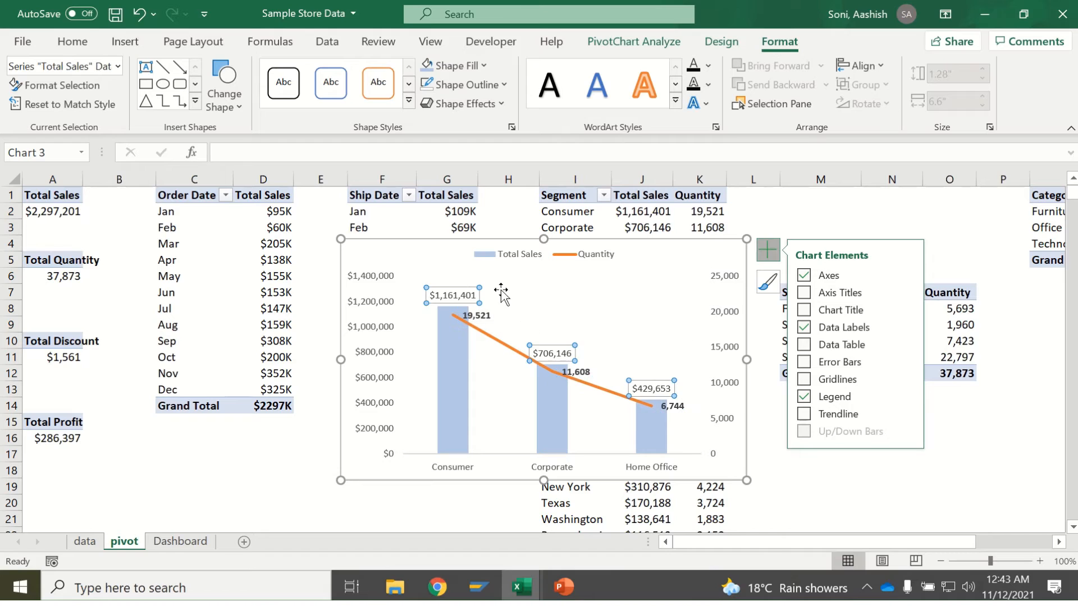
{"action": "key", "text": "ctrl+b"}
{"action": "left_click", "coordinate": [550, 291]}
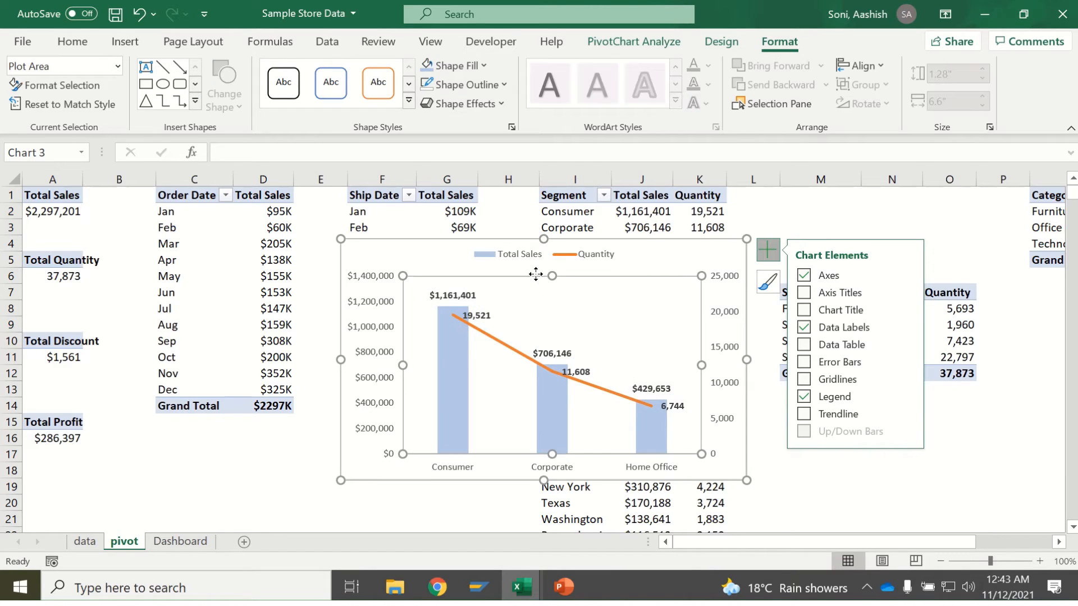
{"action": "left_click", "coordinate": [524, 264]}
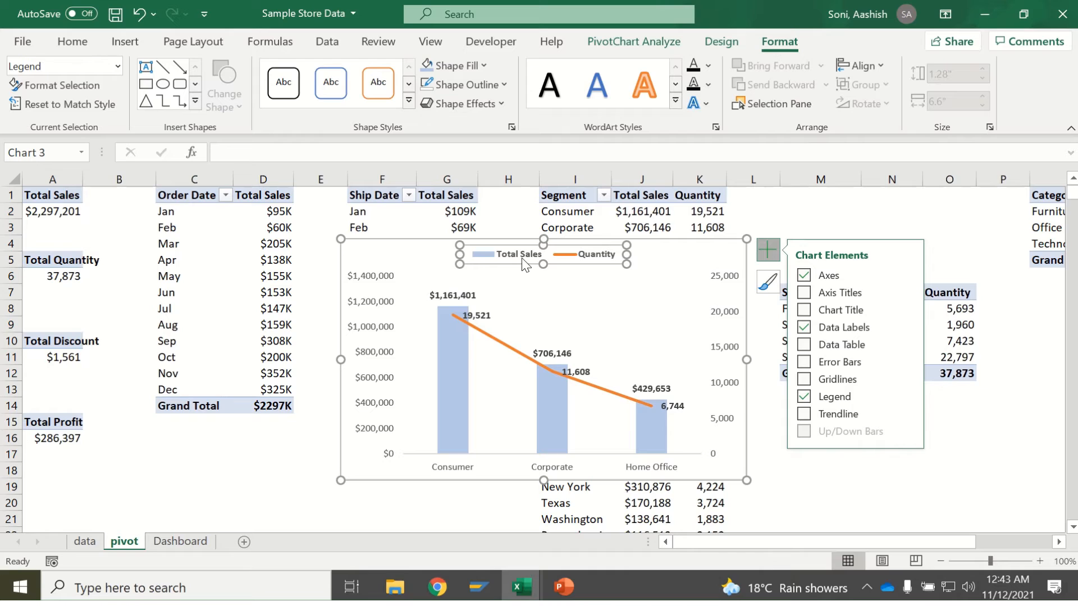
{"action": "left_click", "coordinate": [661, 261]}
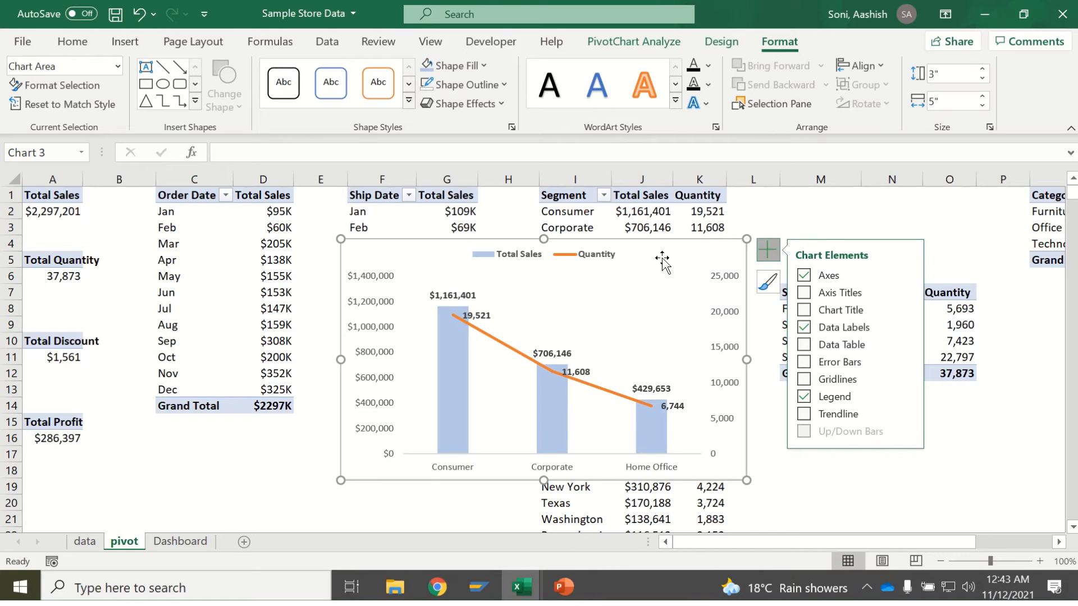
Add a chart title to the Segment chart reading "Segement".
{"action": "left_click", "coordinate": [804, 310]}
{"action": "left_click", "coordinate": [555, 263]}
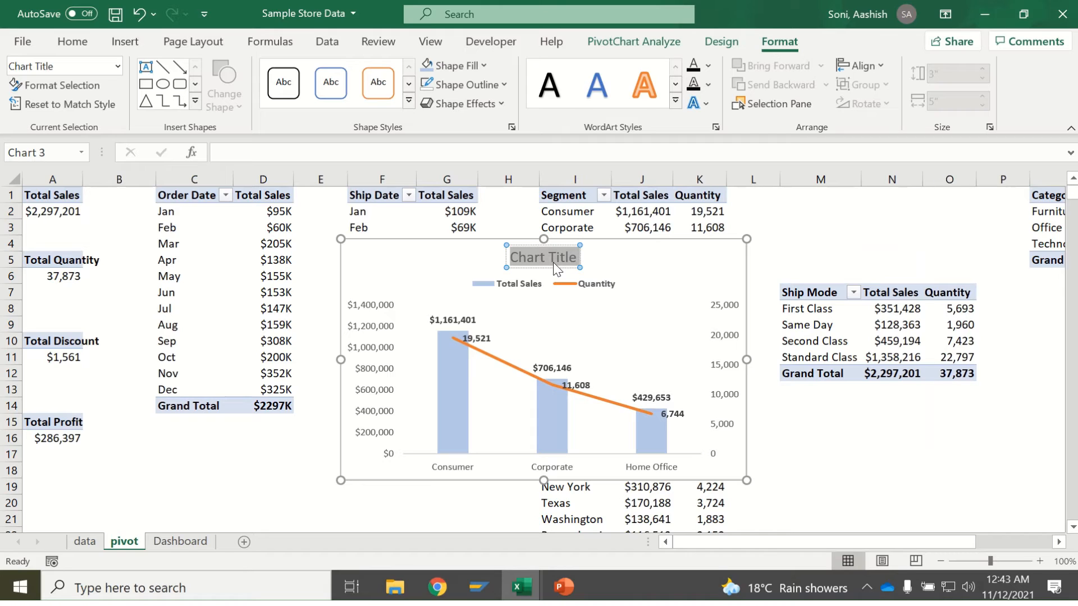
{"action": "type", "text": "Se"}
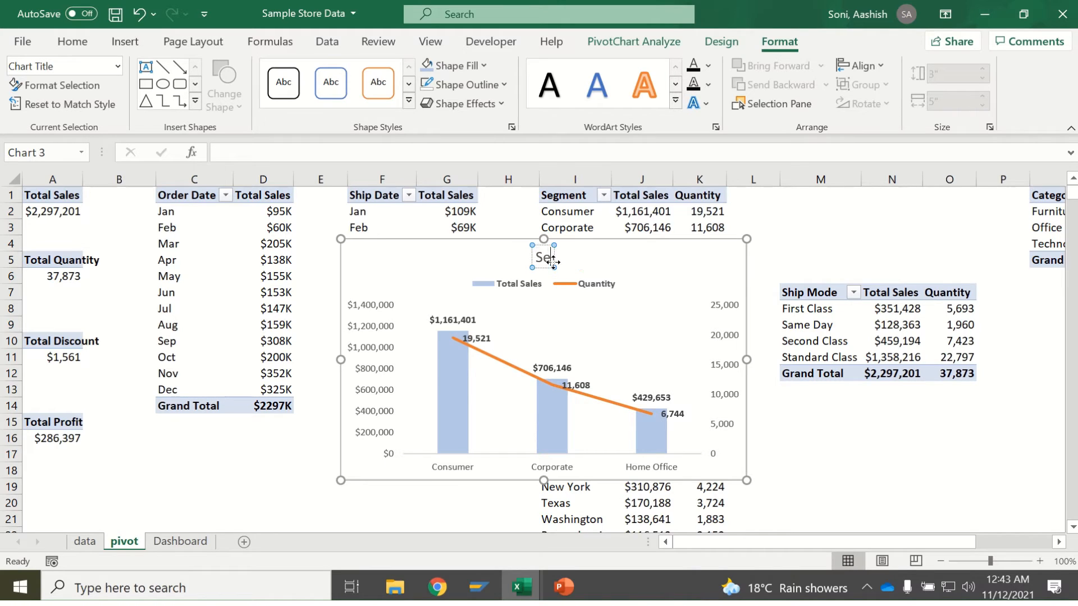
{"action": "type", "text": "gmment"}
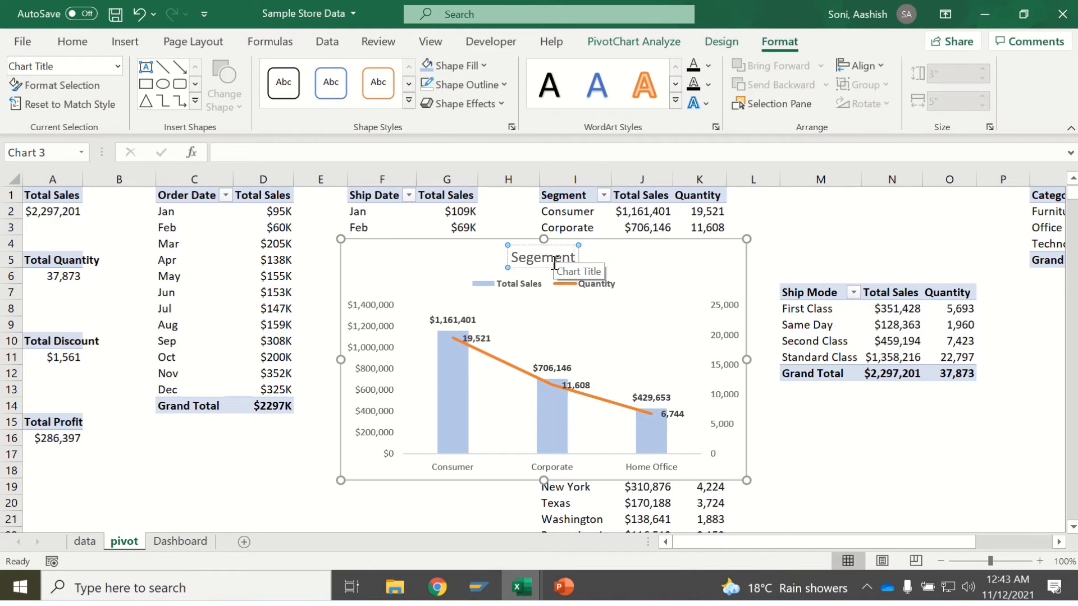
Make the Segment chart's title bold and reduce its font size to 11.
{"action": "double_click", "coordinate": [555, 262]}
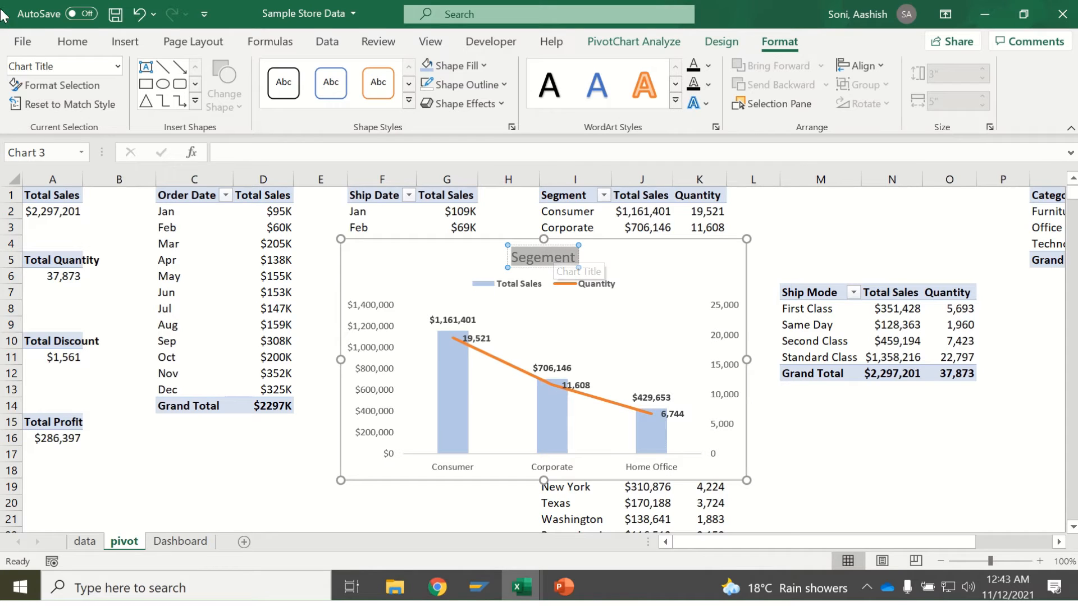
{"action": "left_click", "coordinate": [73, 42]}
{"action": "left_click", "coordinate": [95, 100]}
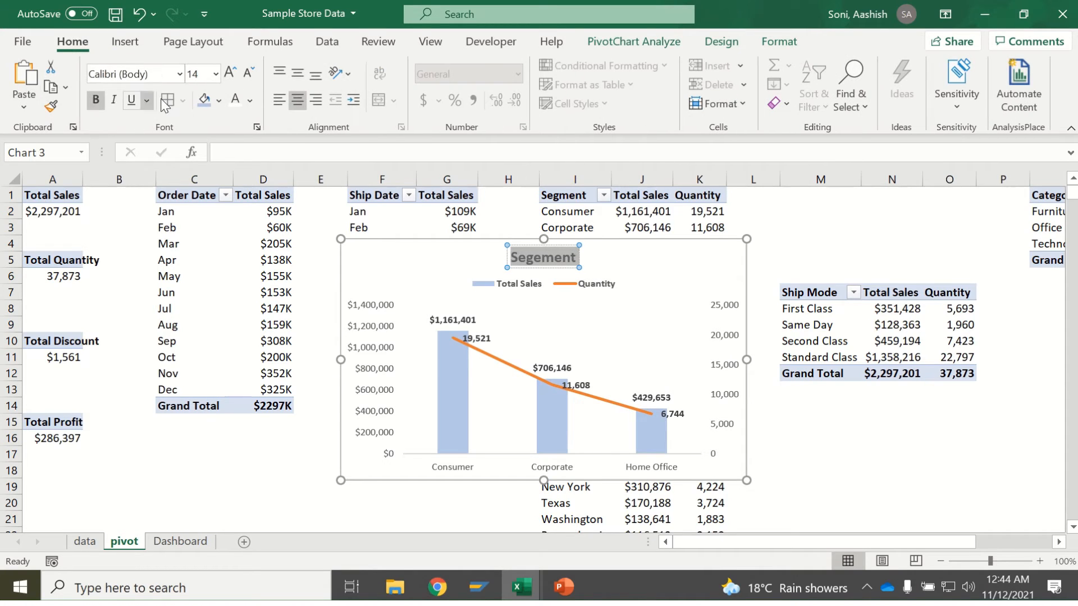
{"action": "left_click", "coordinate": [248, 72]}
{"action": "left_click", "coordinate": [246, 72]}
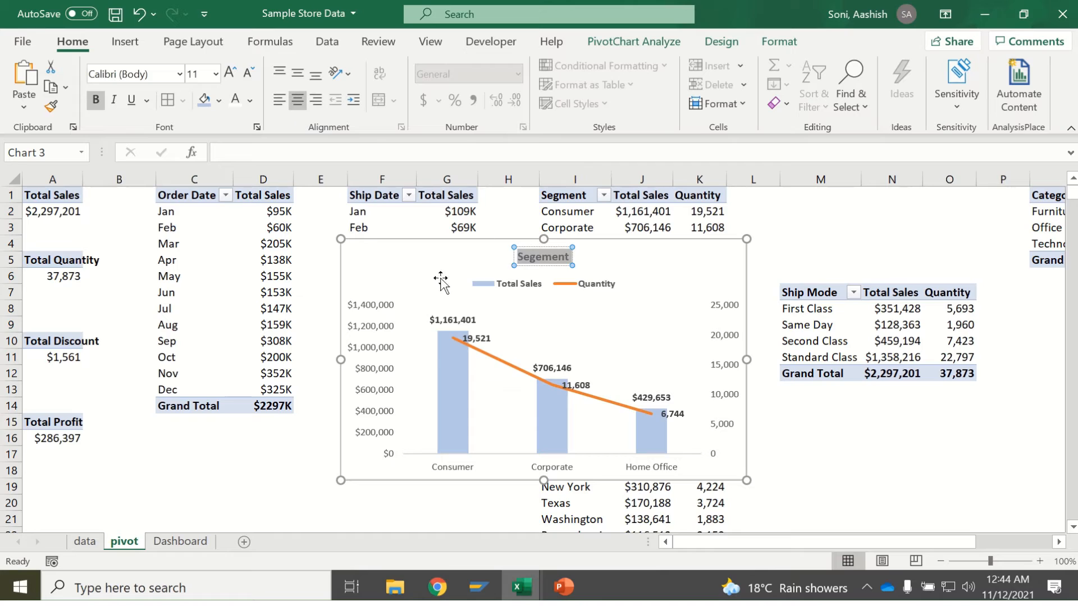
{"action": "left_click", "coordinate": [436, 258]}
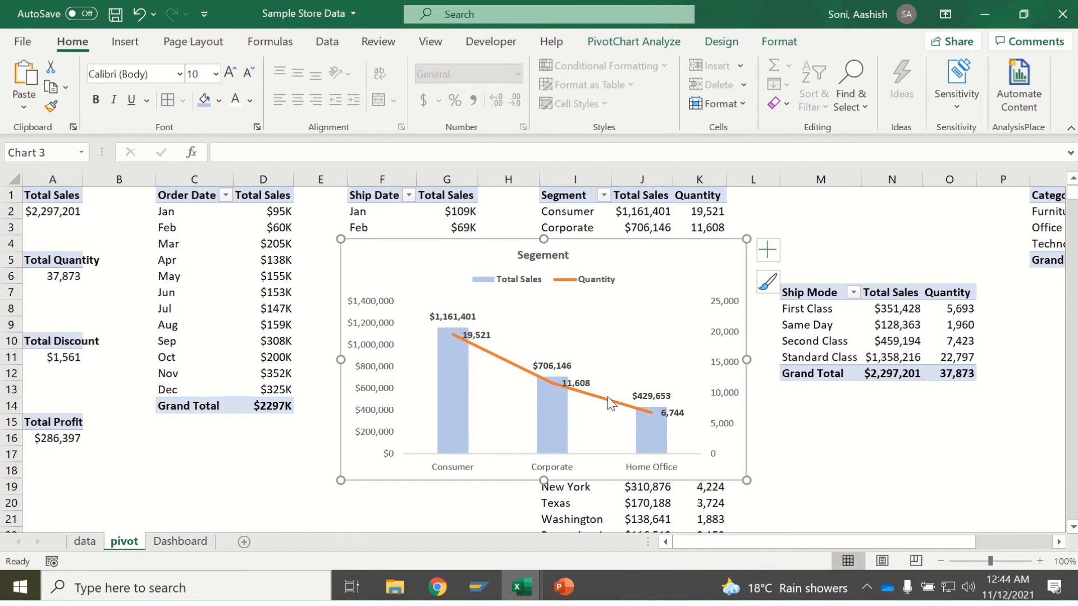
Extend the Segment chart's title to read "Sales & Quantity by Segement".
{"action": "left_click", "coordinate": [564, 253]}
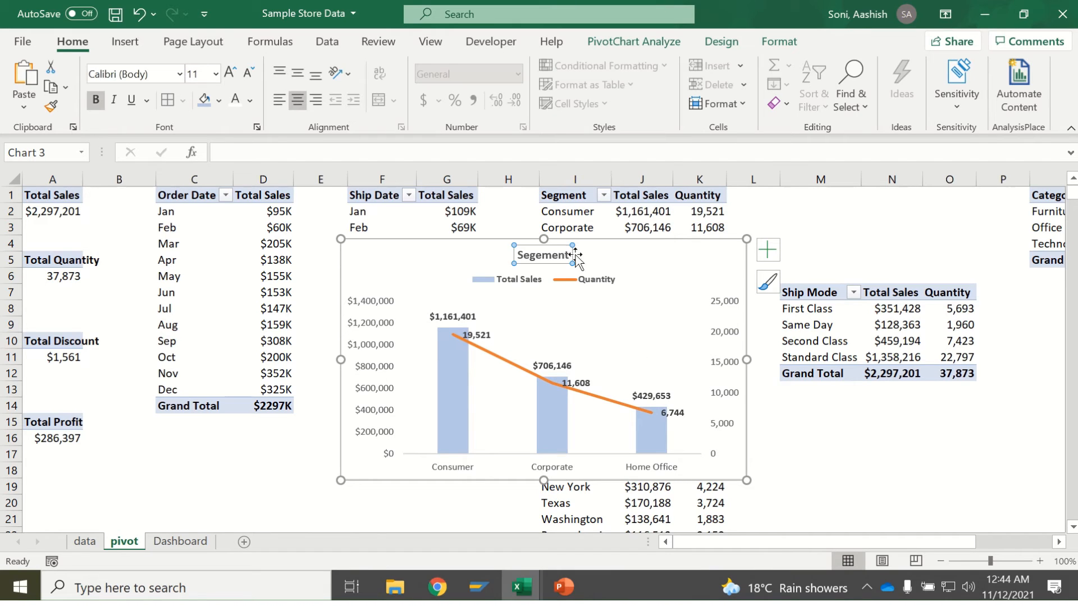
{"action": "left_click", "coordinate": [520, 256]}
{"action": "type", "text": "Sales "}
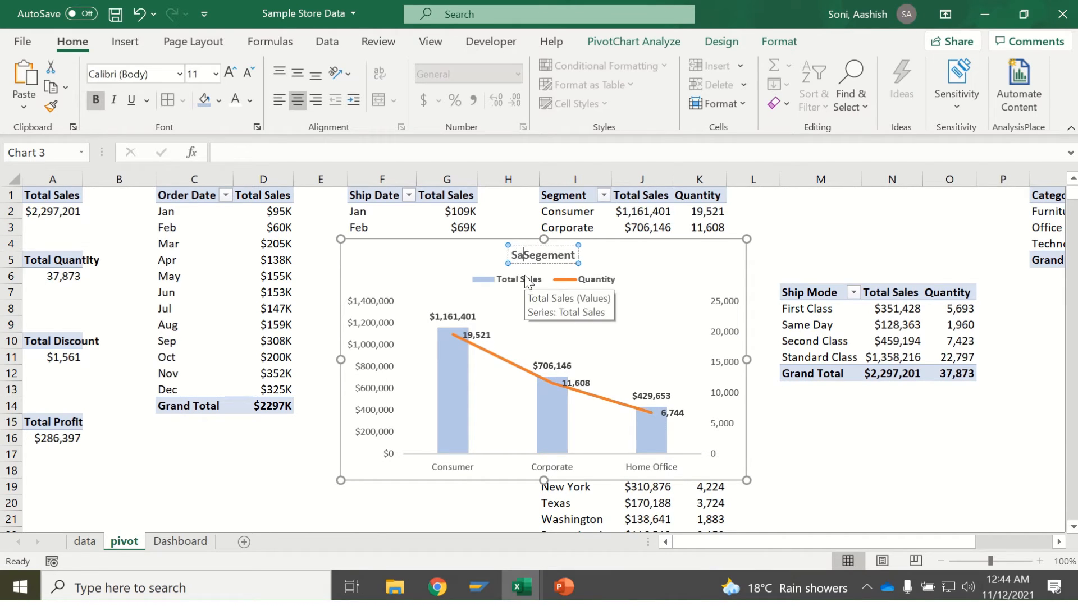
{"action": "type", "text": "and"}
{"action": "key", "text": "BackSpace"}
{"action": "key", "text": "BackSpace"}
{"action": "key", "text": "BackSpace"}
{"action": "key", "text": "BackSpace"}
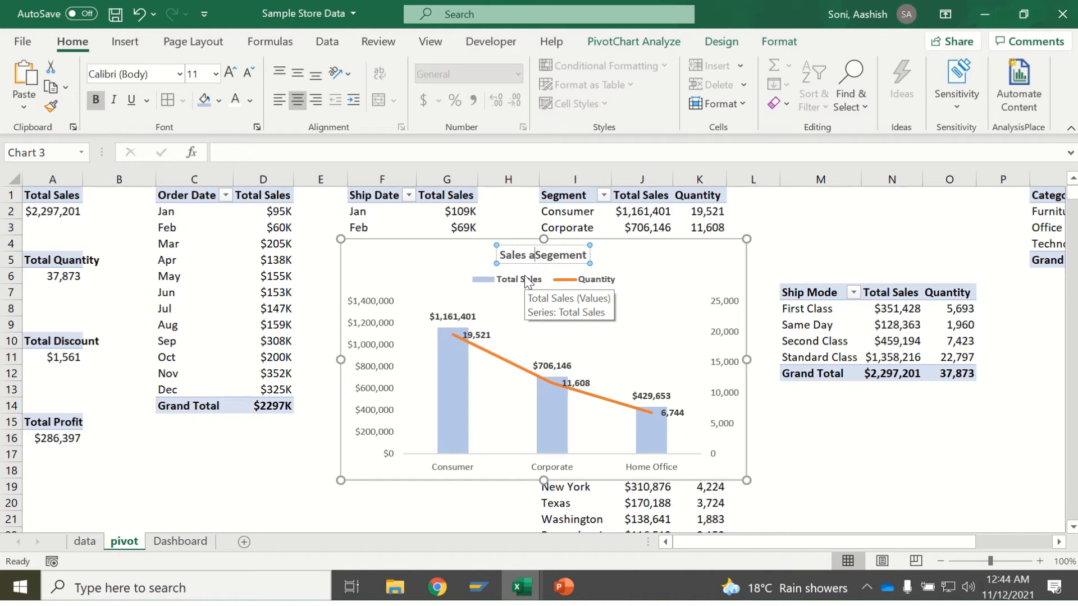
{"action": "type", "text": "& Quantity"}
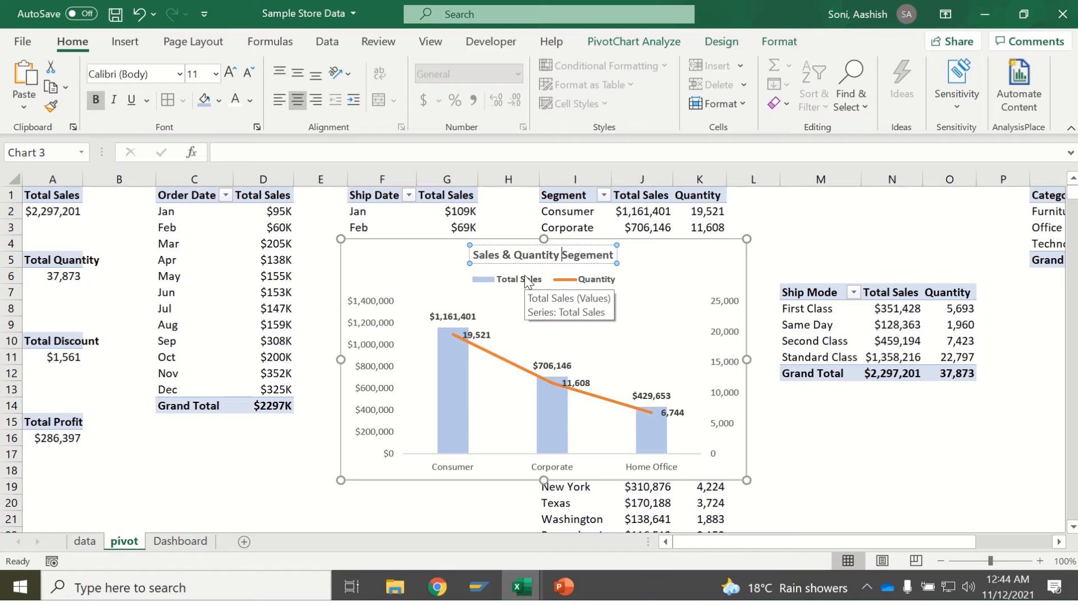
{"action": "type", "text": " by"}
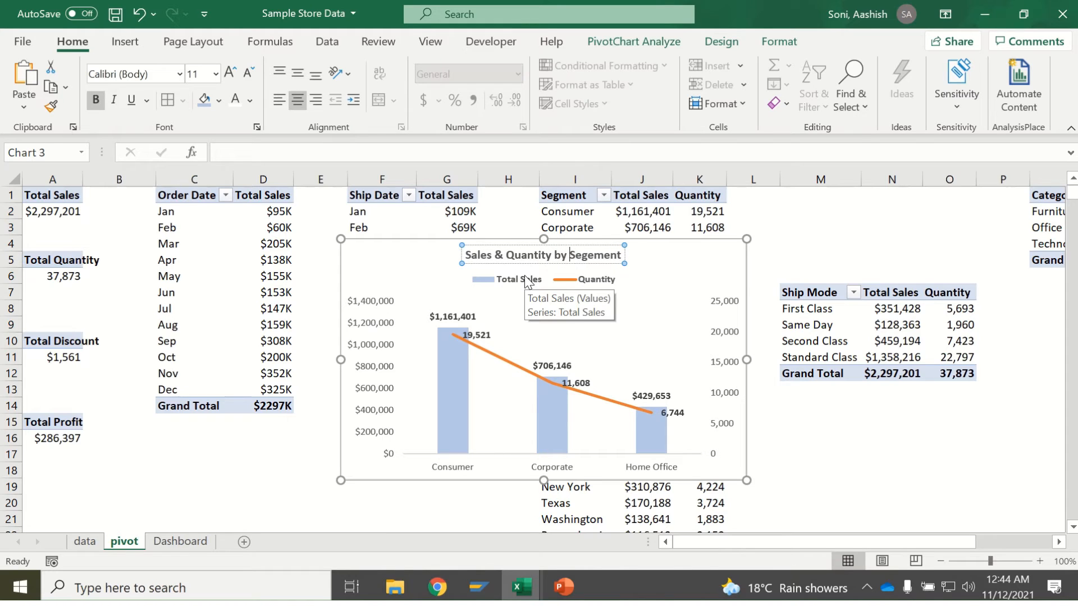
{"action": "left_click", "coordinate": [700, 251]}
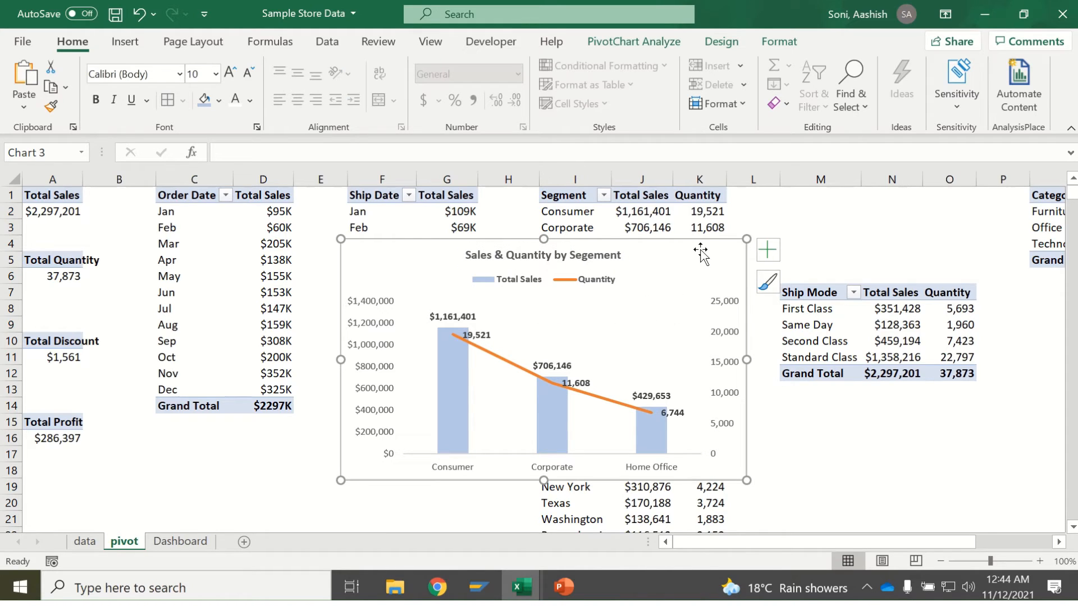
Move the Segment chart from the pivot sheet to the Dashboard sheet, shrink it and place it beside the KPI cards and Order Date chart, below the banner.
{"action": "key", "text": "Delete"}
{"action": "left_click", "coordinate": [182, 541]}
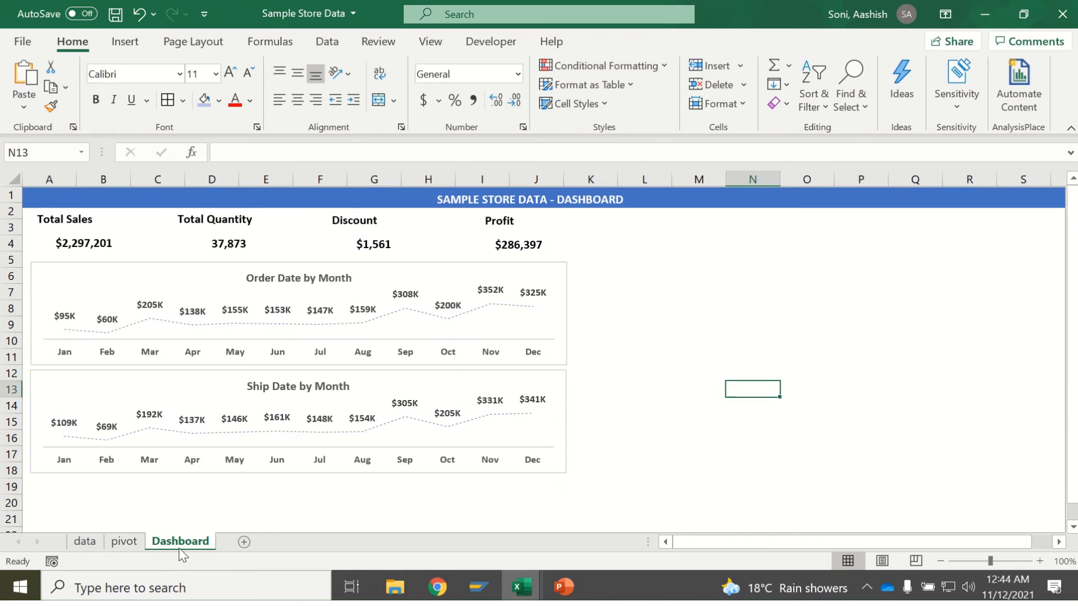
{"action": "left_click", "coordinate": [673, 318]}
{"action": "key", "text": "ctrl+v"}
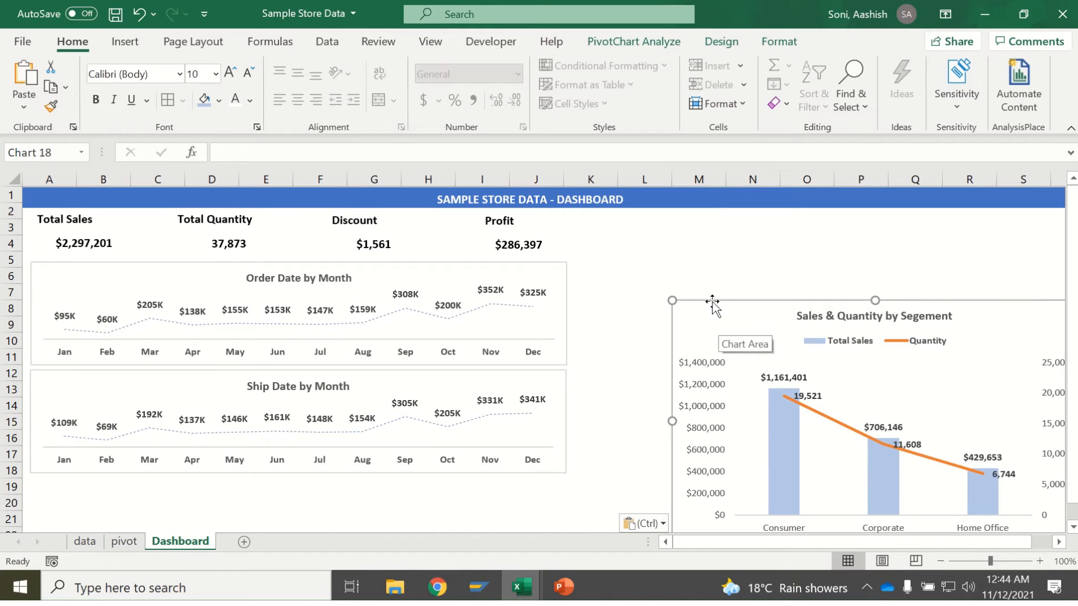
{"action": "left_click_drag", "start_coordinate": [712, 301], "coordinate": [632, 264]}
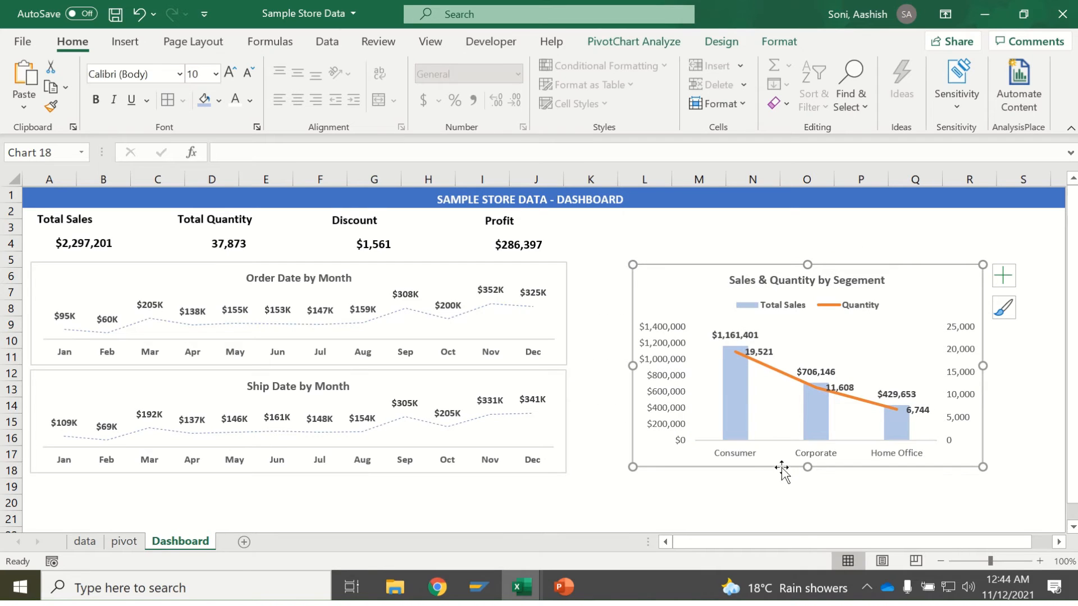
{"action": "left_click_drag", "start_coordinate": [780, 472], "coordinate": [735, 420]}
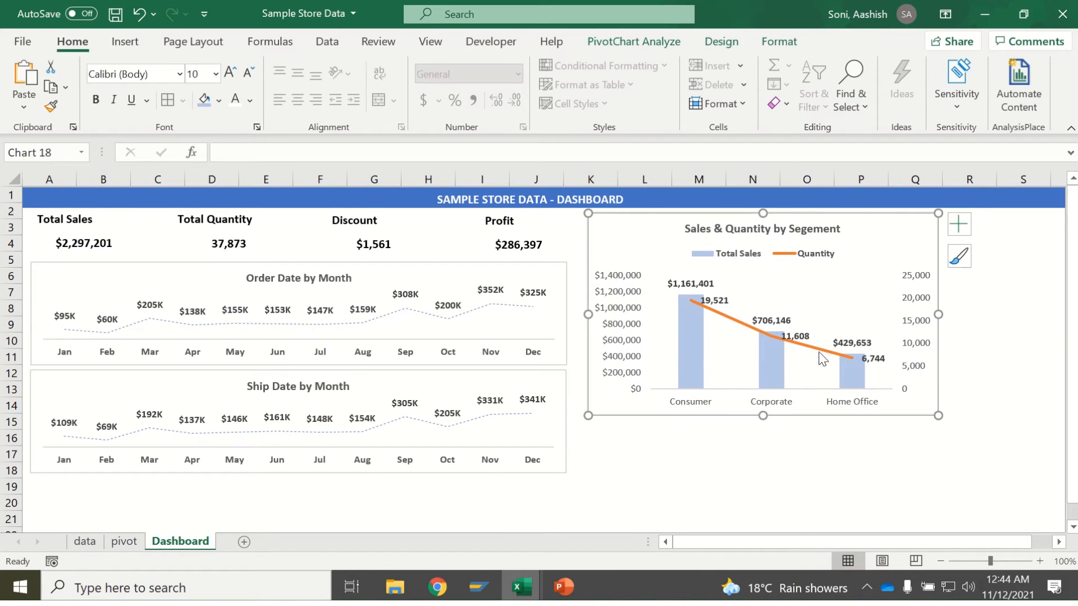
Try removing the secondary vertical axis from the Segment chart, and undo the removal.
{"action": "left_click", "coordinate": [629, 303]}
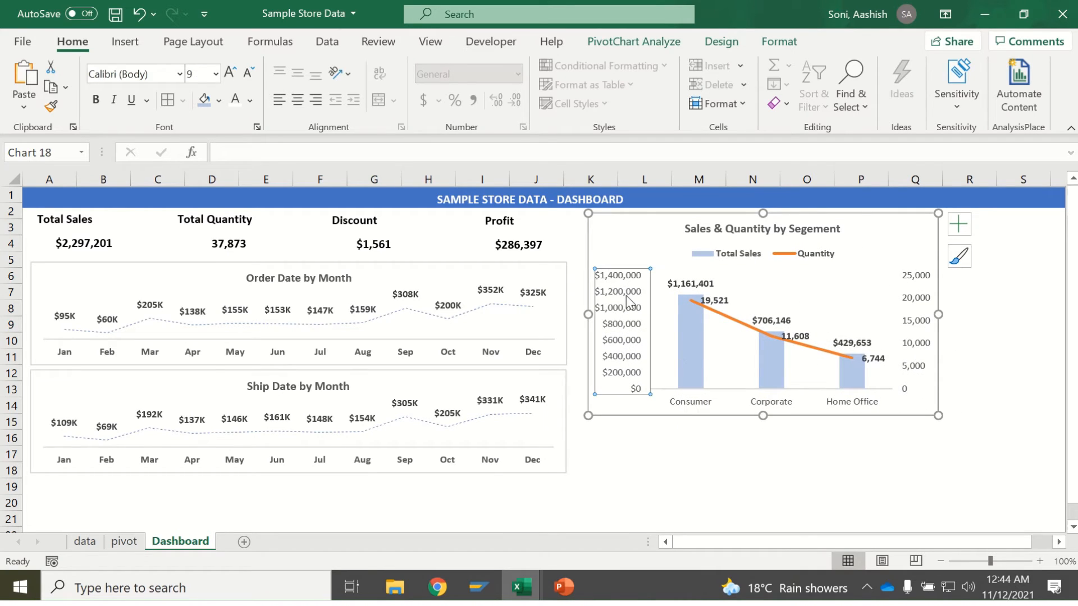
{"action": "left_click", "coordinate": [919, 302]}
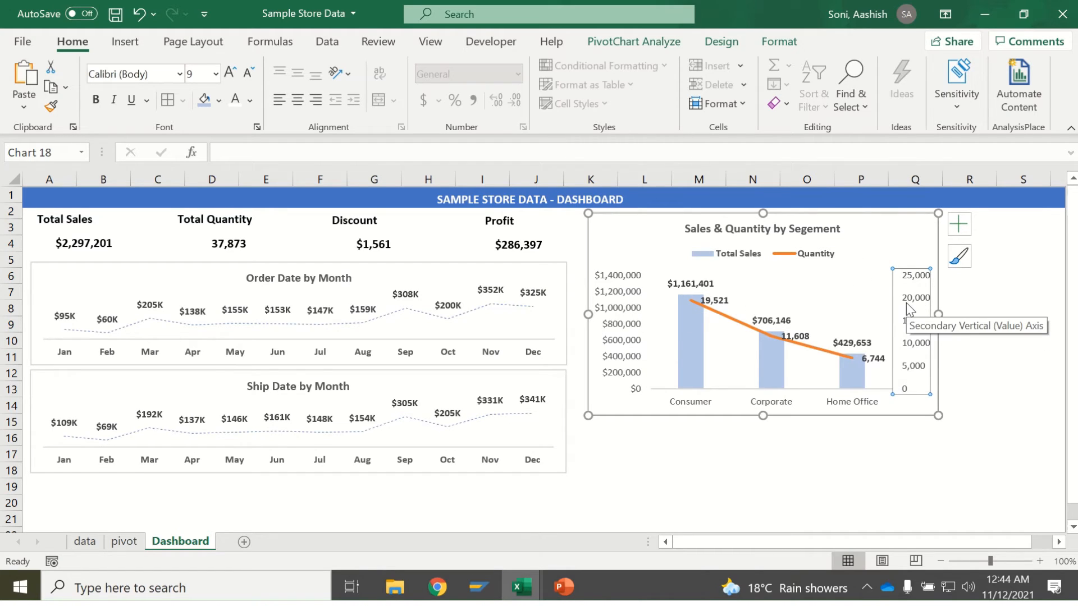
{"action": "key", "text": "Delete"}
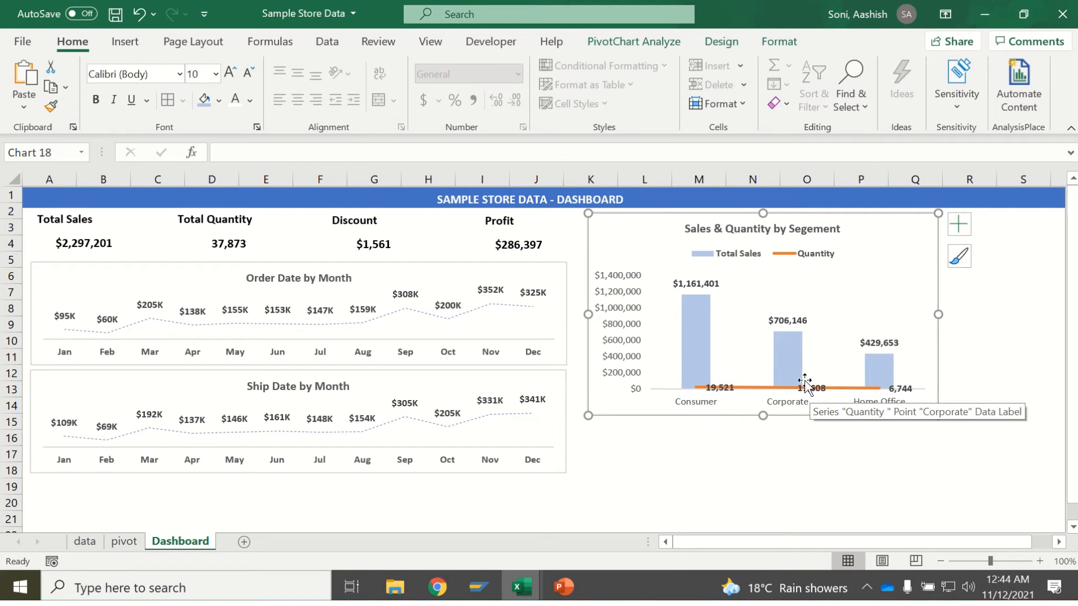
{"action": "key", "text": "ctrl+z"}
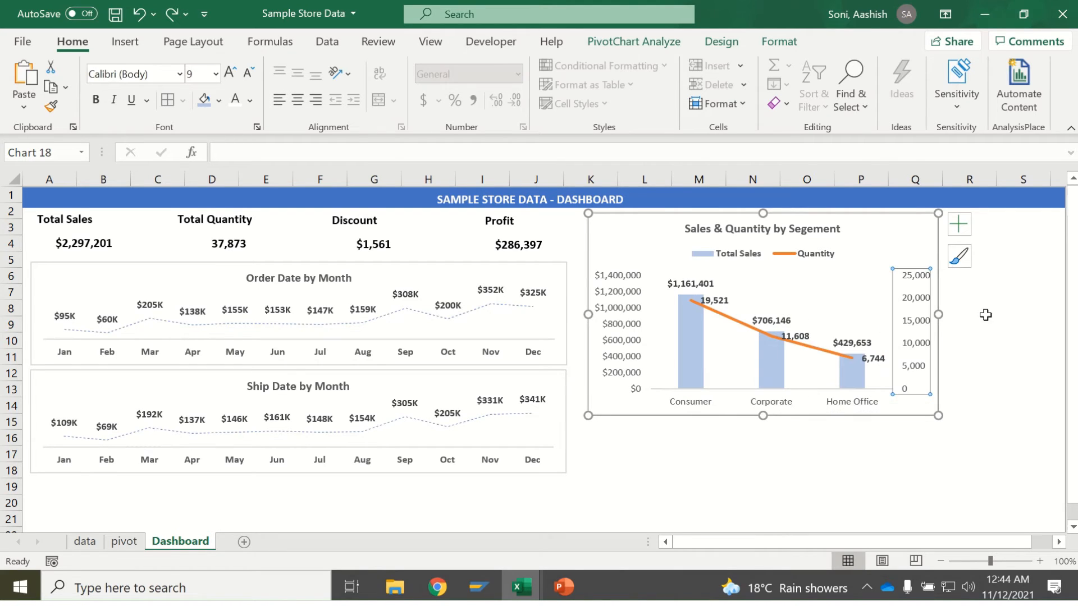
{"action": "left_click", "coordinate": [983, 312]}
Move the Segment chart closer to the monthly charts, directly below the banner, and reduce its height to about 1.76 inches.
{"action": "left_click_drag", "start_coordinate": [852, 218], "coordinate": [842, 214]}
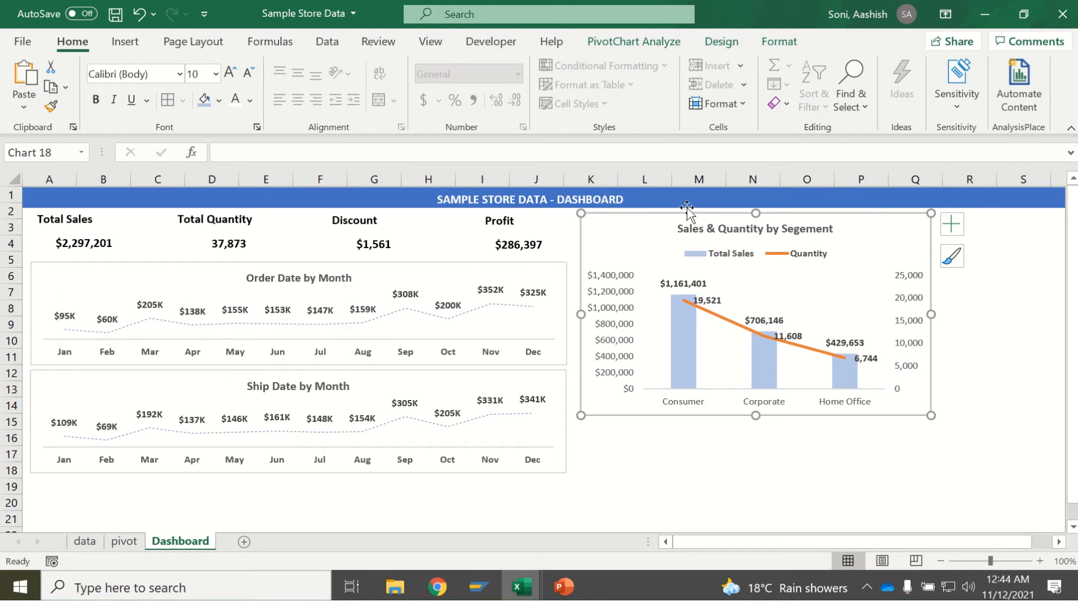
{"action": "left_click_drag", "start_coordinate": [686, 214], "coordinate": [683, 213]}
{"action": "left_click_drag", "start_coordinate": [680, 213], "coordinate": [678, 211]}
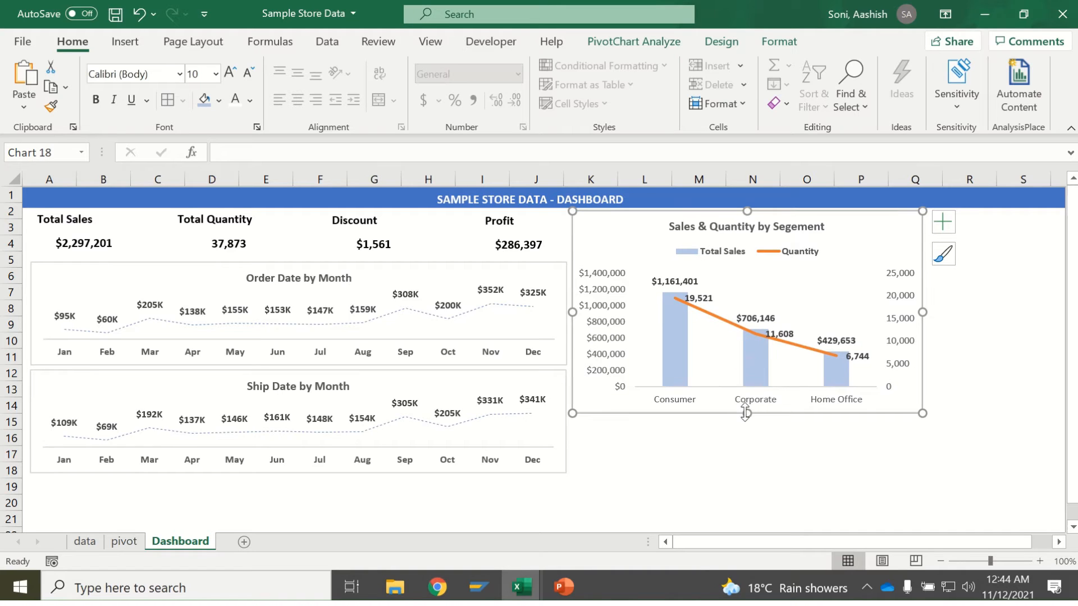
{"action": "left_click_drag", "start_coordinate": [745, 414], "coordinate": [744, 353]}
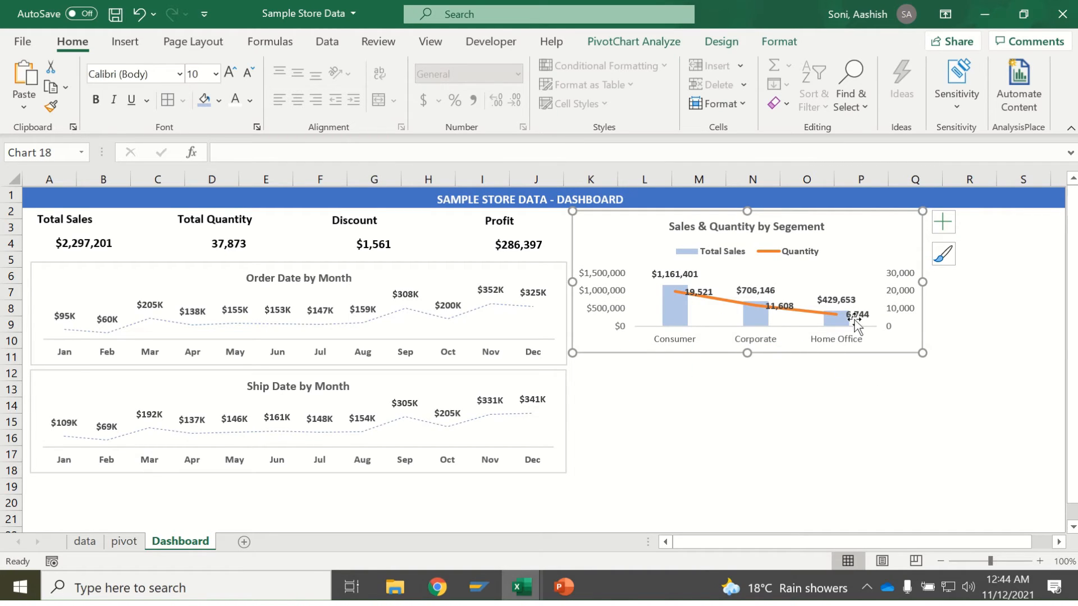
Copy the thousands (K) format from the Order Date pivot's January sales to the Segment pivot's Total Sales values J2:J5, and return to the Dashboard.
{"action": "left_click", "coordinate": [120, 544]}
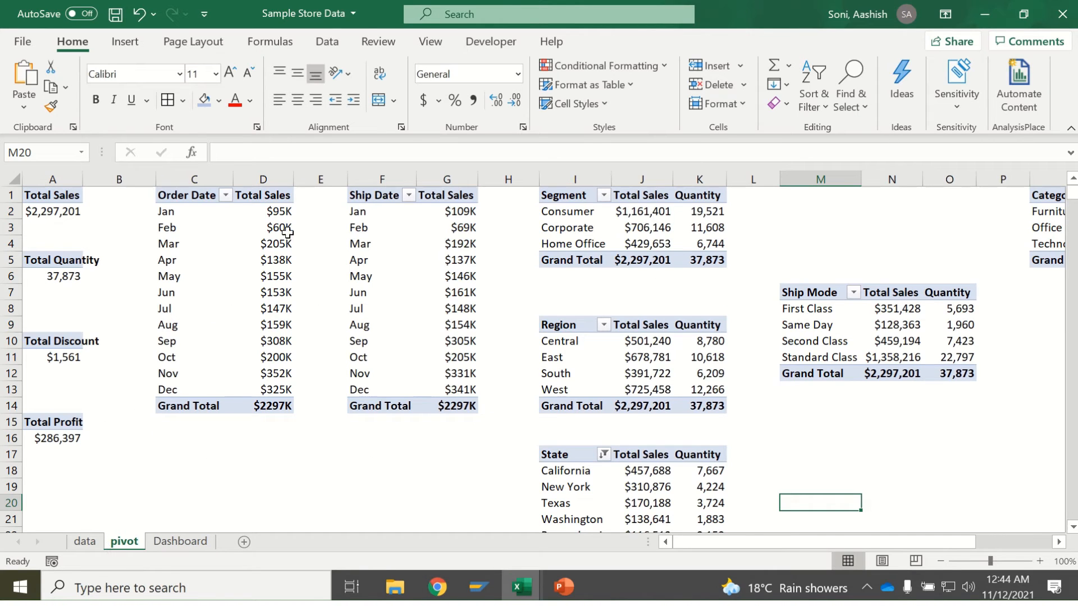
{"action": "left_click", "coordinate": [281, 214]}
{"action": "left_click", "coordinate": [50, 105]}
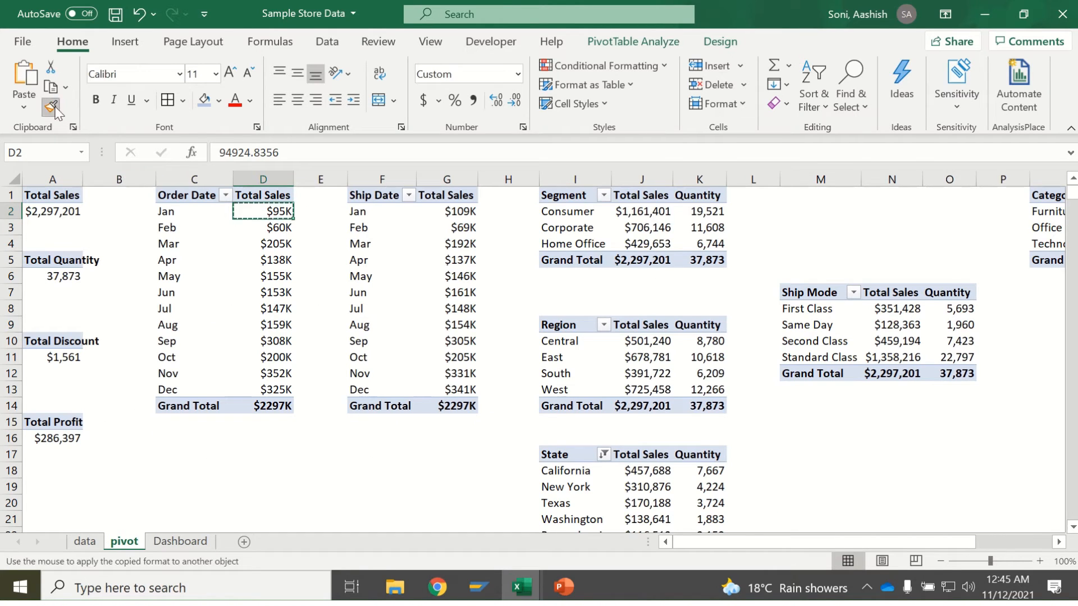
{"action": "left_click_drag", "start_coordinate": [631, 211], "coordinate": [644, 261]}
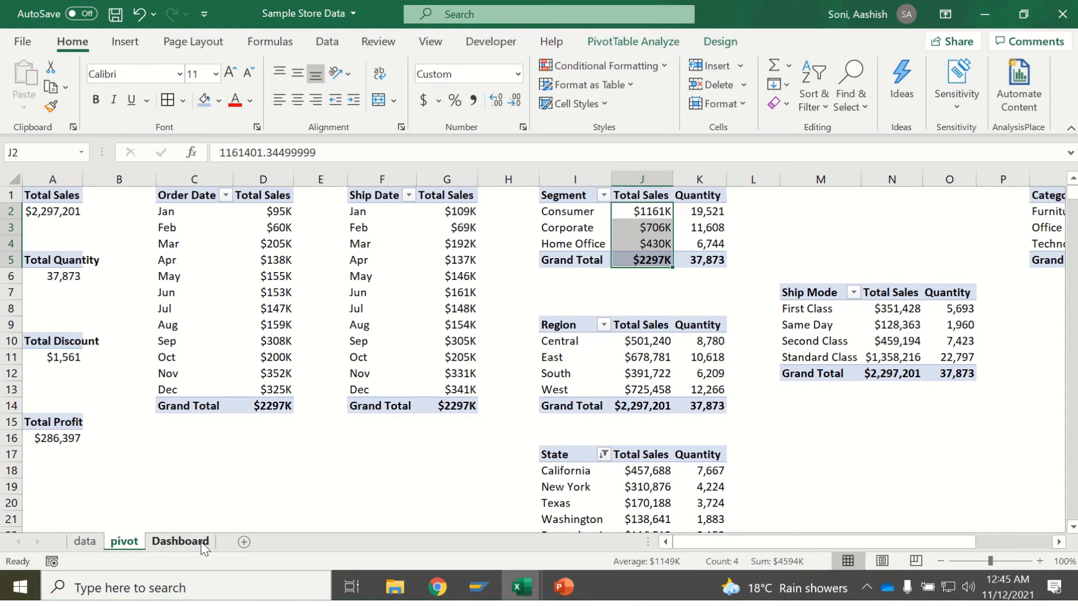
{"action": "left_click", "coordinate": [181, 541]}
{"action": "left_click", "coordinate": [786, 469]}
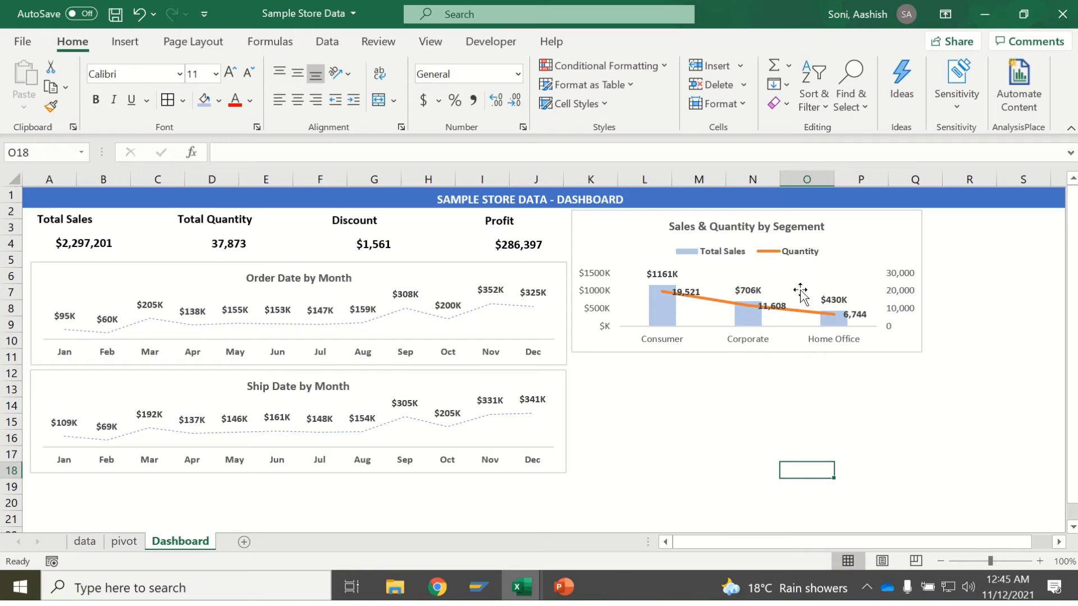
Thin the Quantity line in the Segment chart to a ½ pt weight.
{"action": "left_click", "coordinate": [714, 301]}
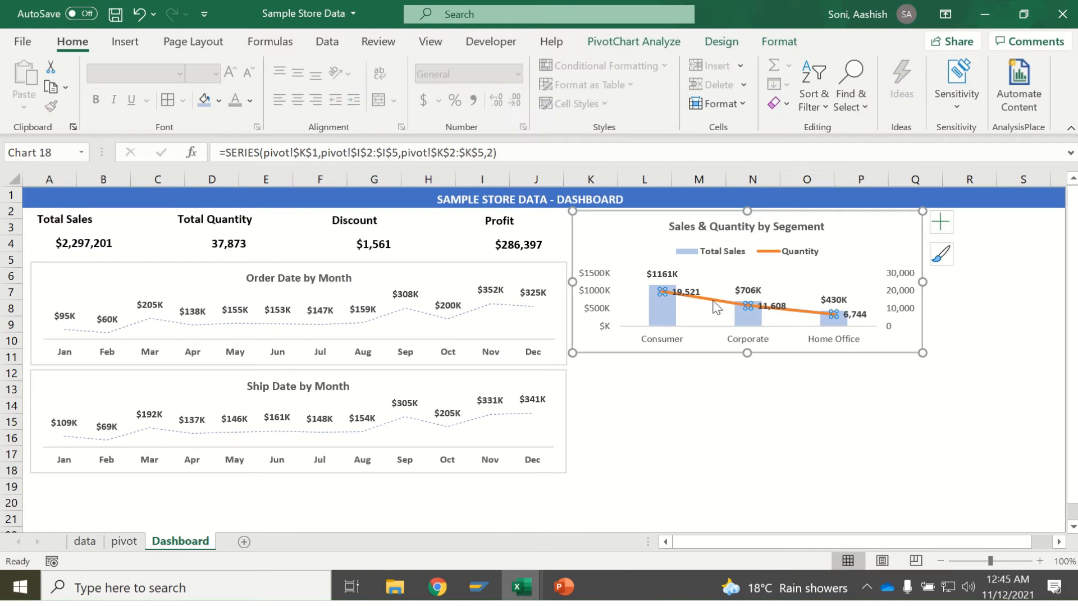
{"action": "left_click", "coordinate": [765, 41]}
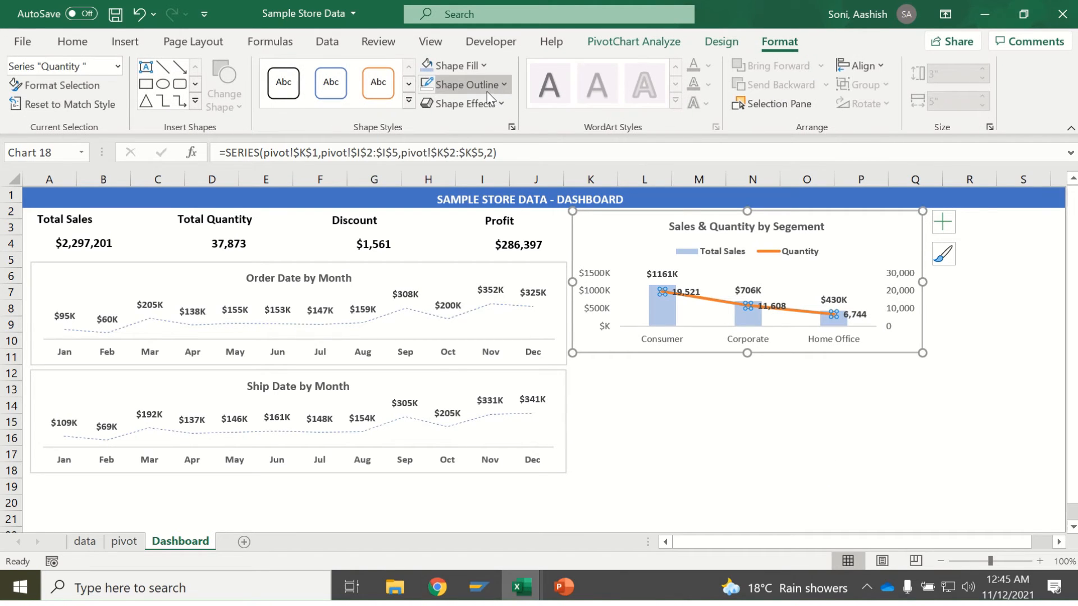
{"action": "left_click", "coordinate": [486, 91]}
{"action": "mouse_move", "coordinate": [494, 344]}
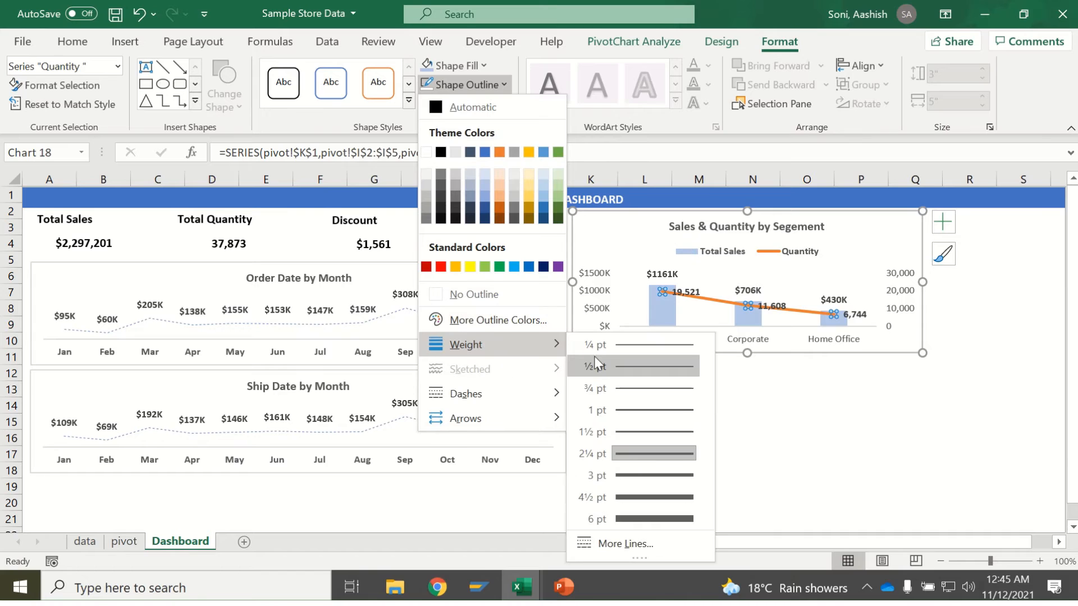
{"action": "left_click", "coordinate": [626, 368]}
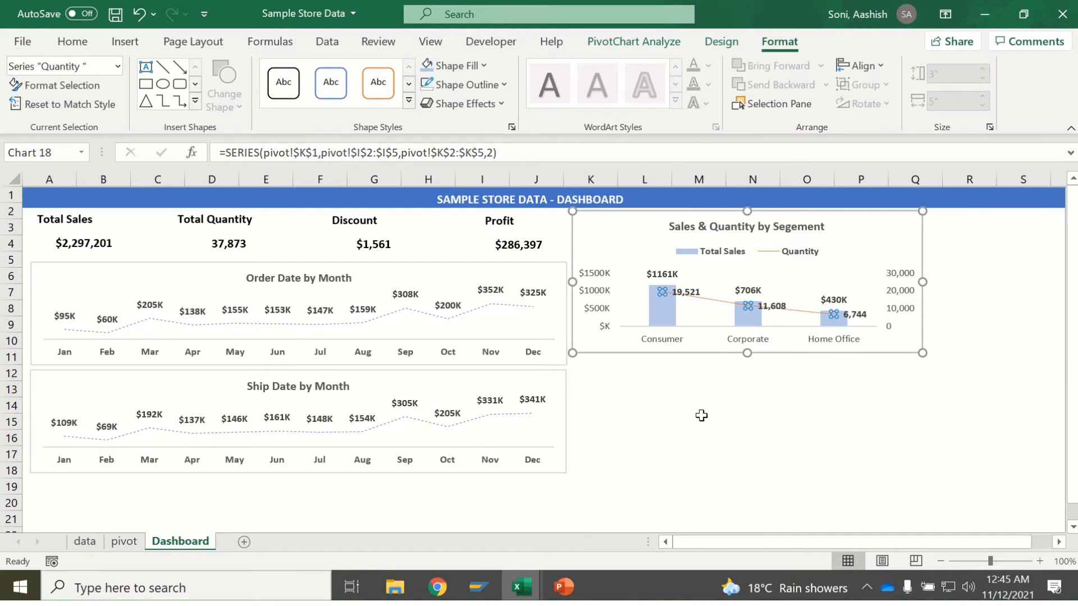
{"action": "left_click", "coordinate": [705, 422]}
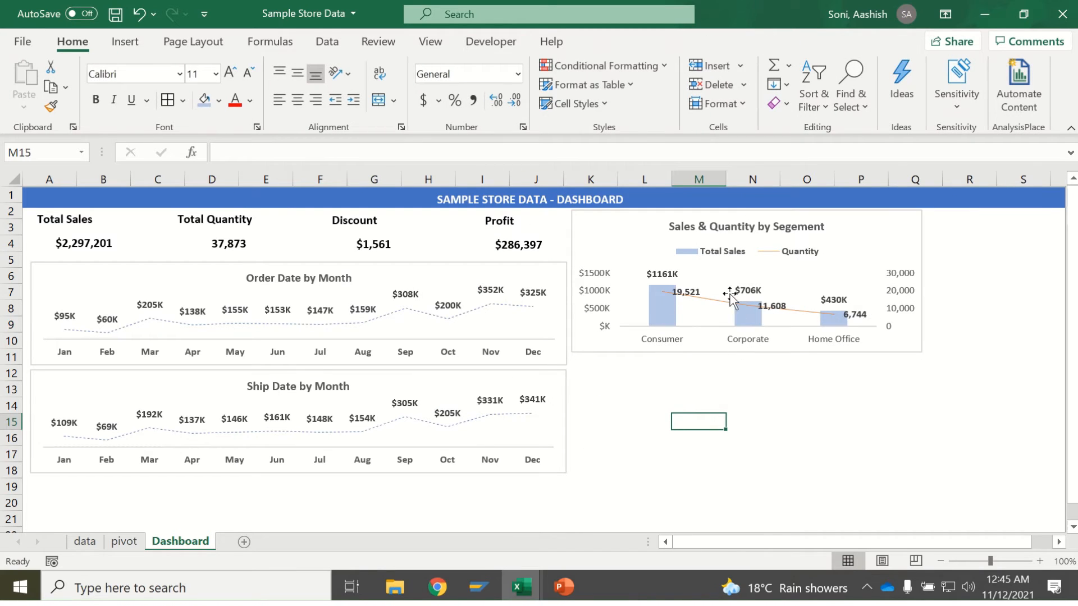
Make the category axis labels of the Segment chart bold.
{"action": "left_click", "coordinate": [925, 257]}
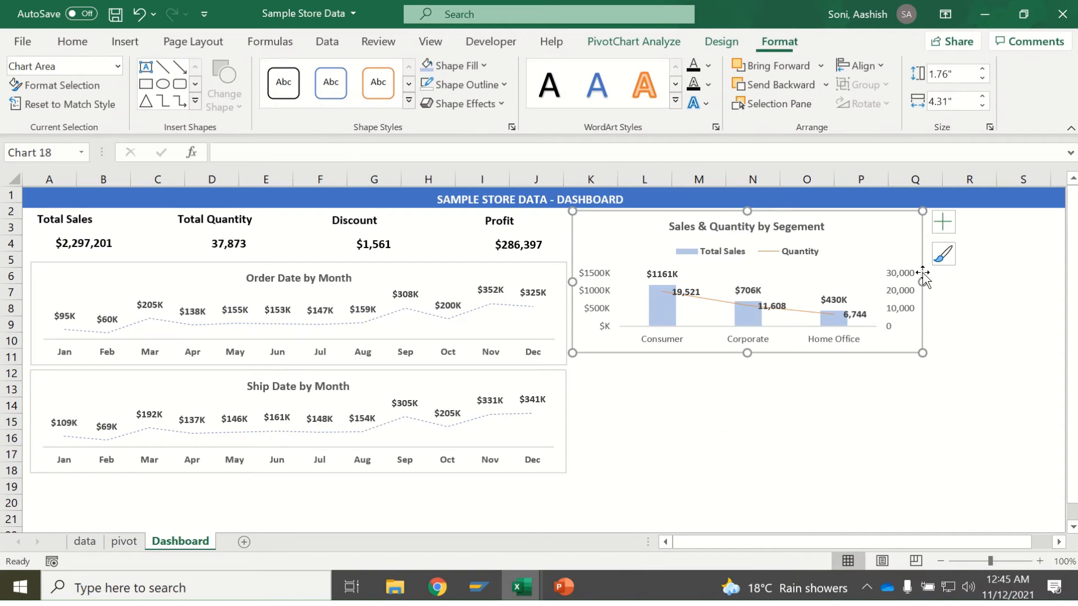
{"action": "left_click", "coordinate": [747, 343]}
{"action": "left_click", "coordinate": [715, 388]}
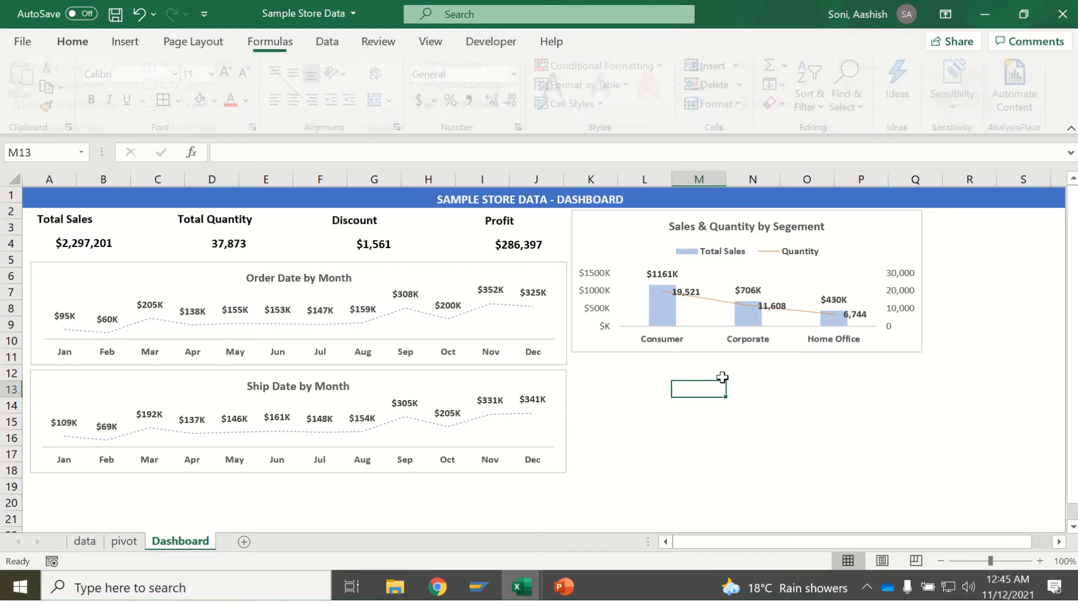
Open the pivot sheet.
{"action": "left_click", "coordinate": [120, 543]}
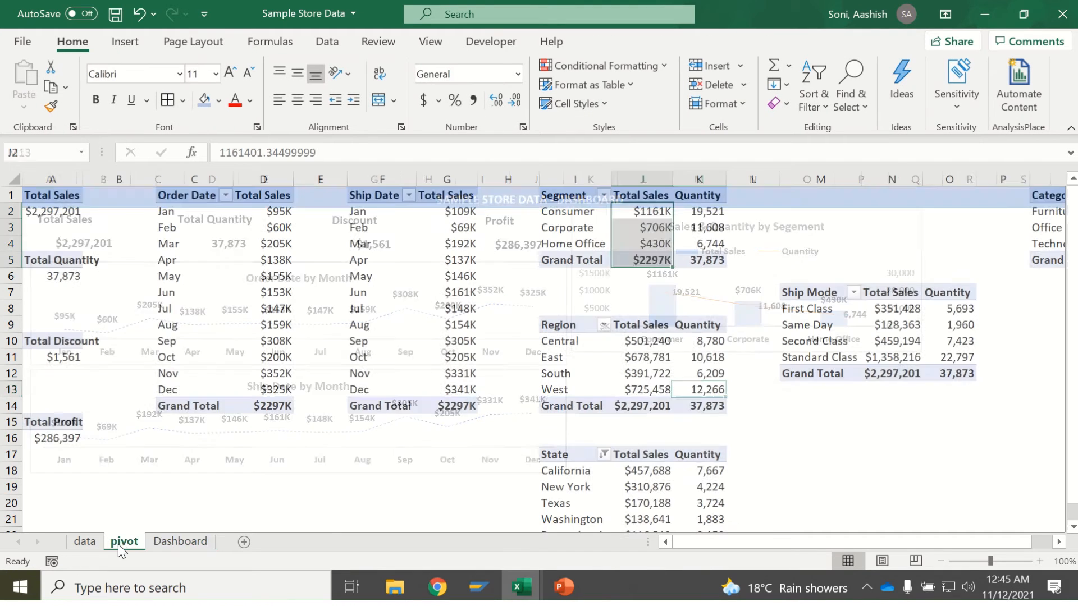
Insert a combo chart from the Region pivot table, with Total Sales as clustered columns and Quantity as a line on the secondary axis.
{"action": "left_click", "coordinate": [576, 341]}
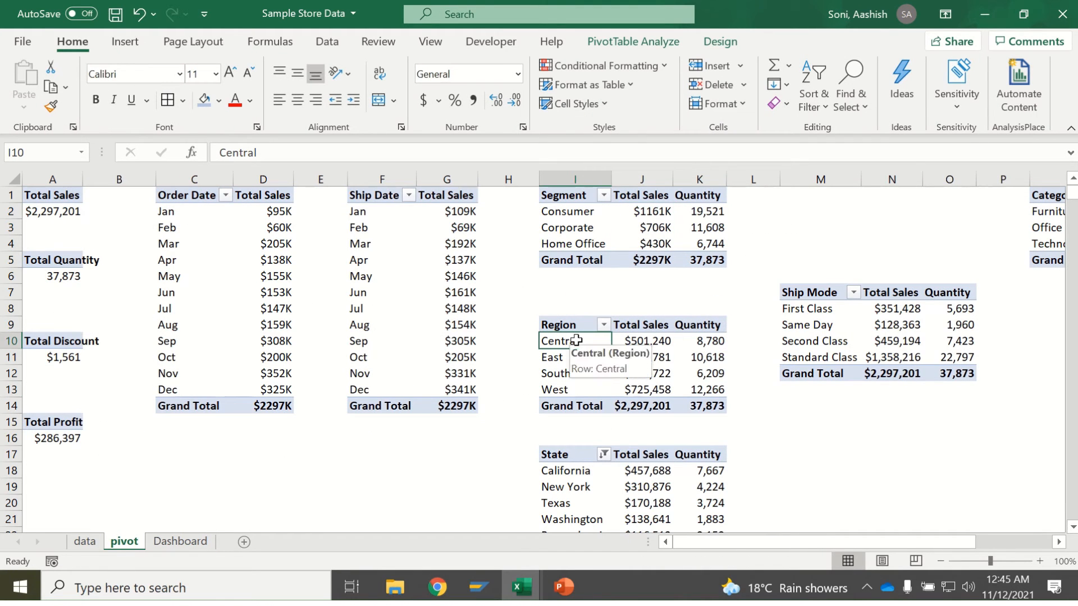
{"action": "left_click", "coordinate": [130, 44]}
{"action": "left_click", "coordinate": [409, 106]}
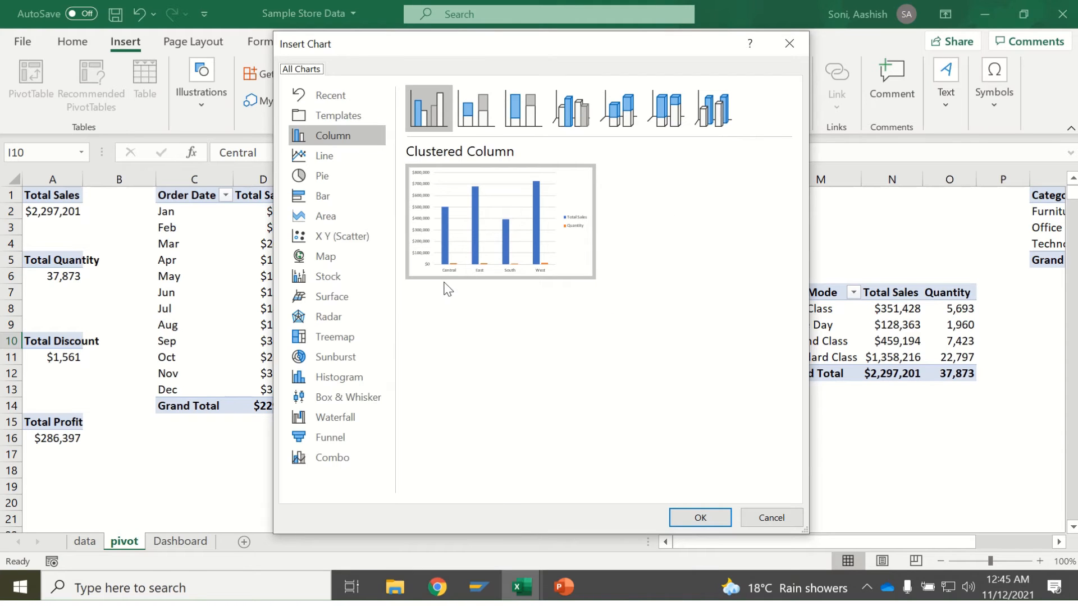
{"action": "left_click", "coordinate": [348, 160]}
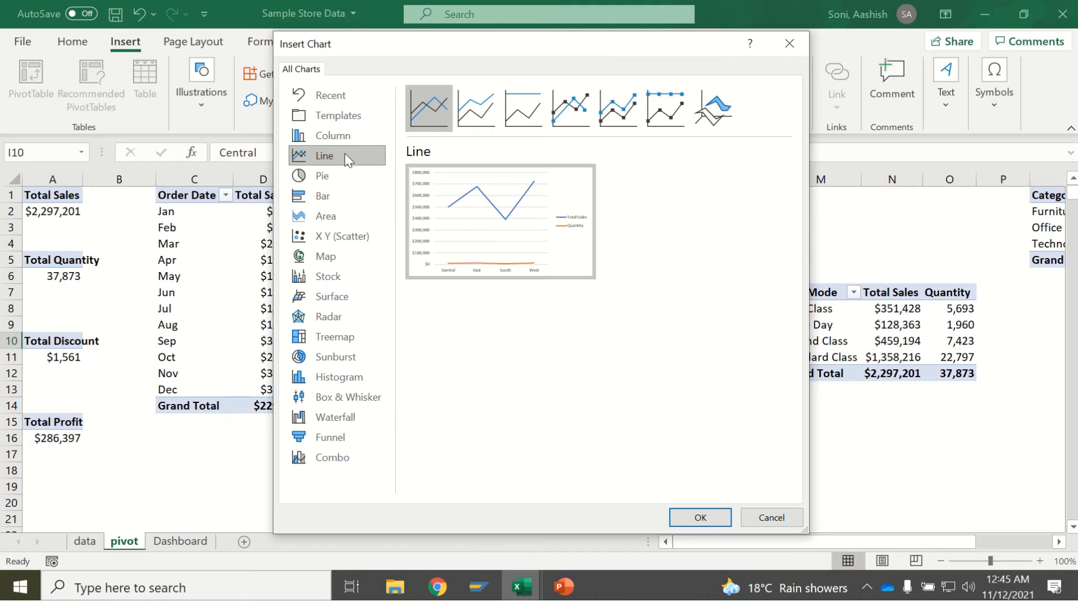
{"action": "left_click", "coordinate": [341, 176]}
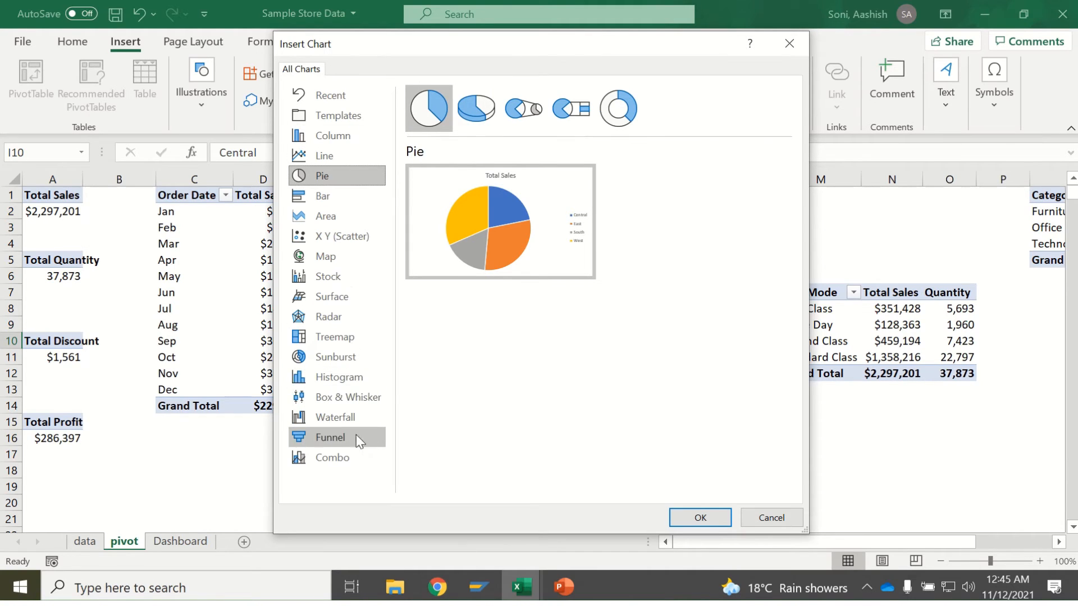
{"action": "left_click", "coordinate": [352, 452]}
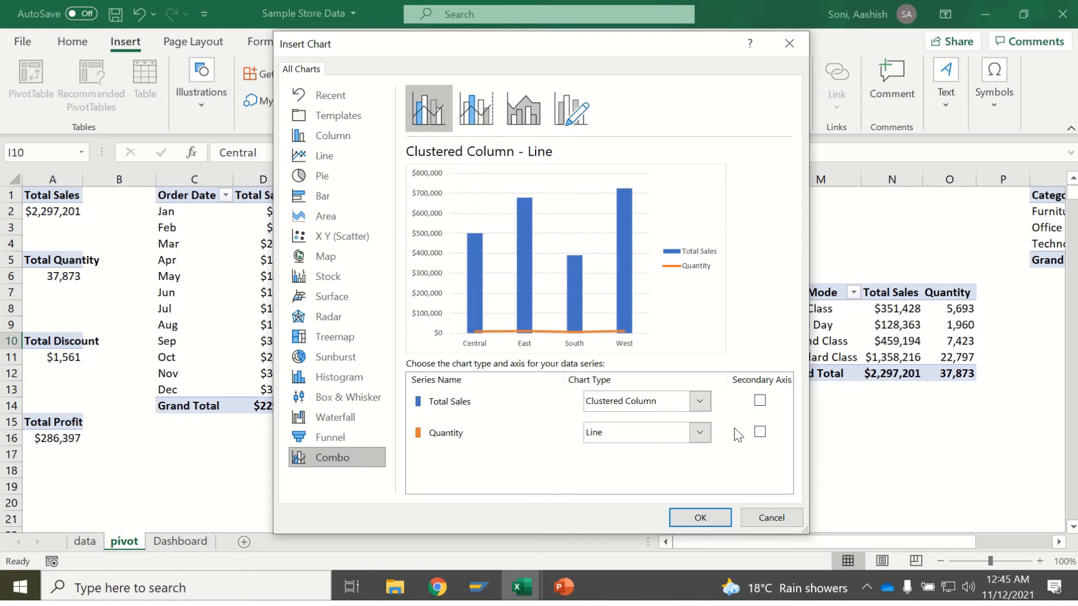
{"action": "left_click", "coordinate": [760, 433]}
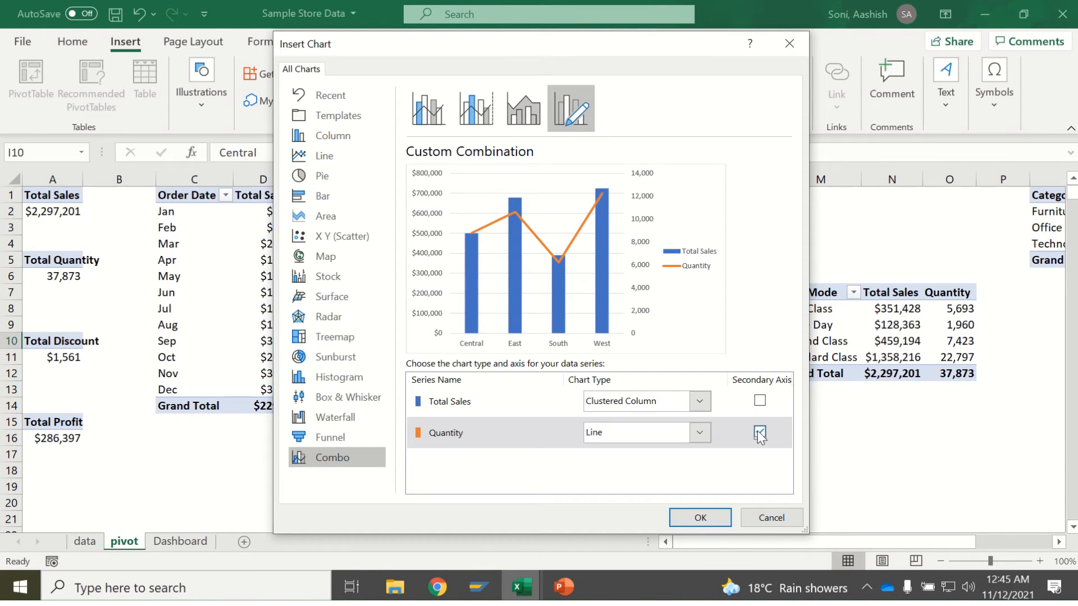
{"action": "left_click", "coordinate": [696, 517]}
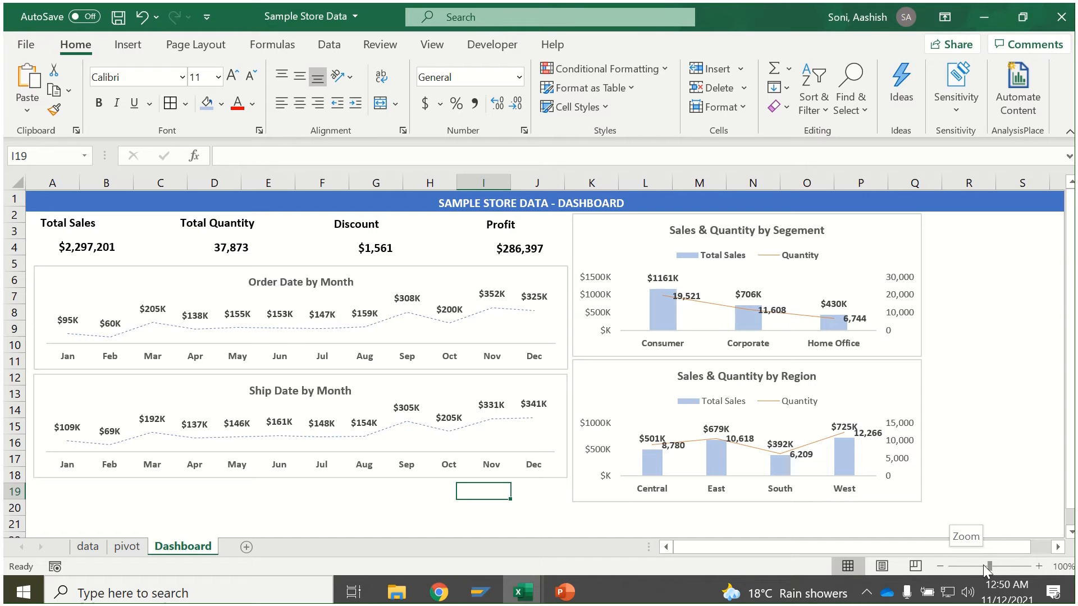
Narrow the Ship Date by Month and Order Date by Month charts on the dashboard so both end at about column H.
{"action": "left_click", "coordinate": [938, 567]}
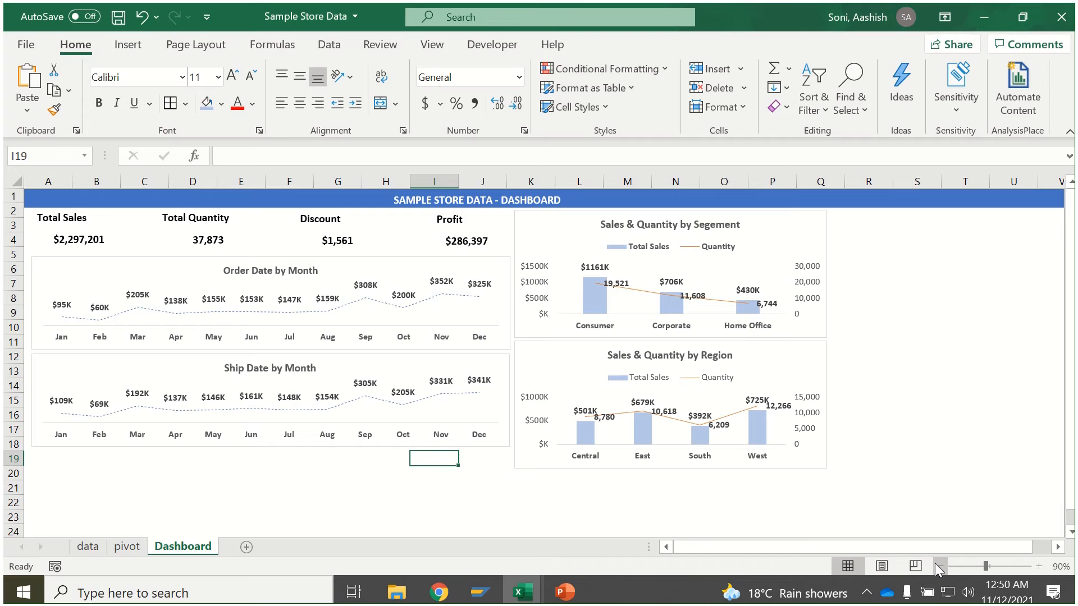
{"action": "left_click", "coordinate": [937, 565]}
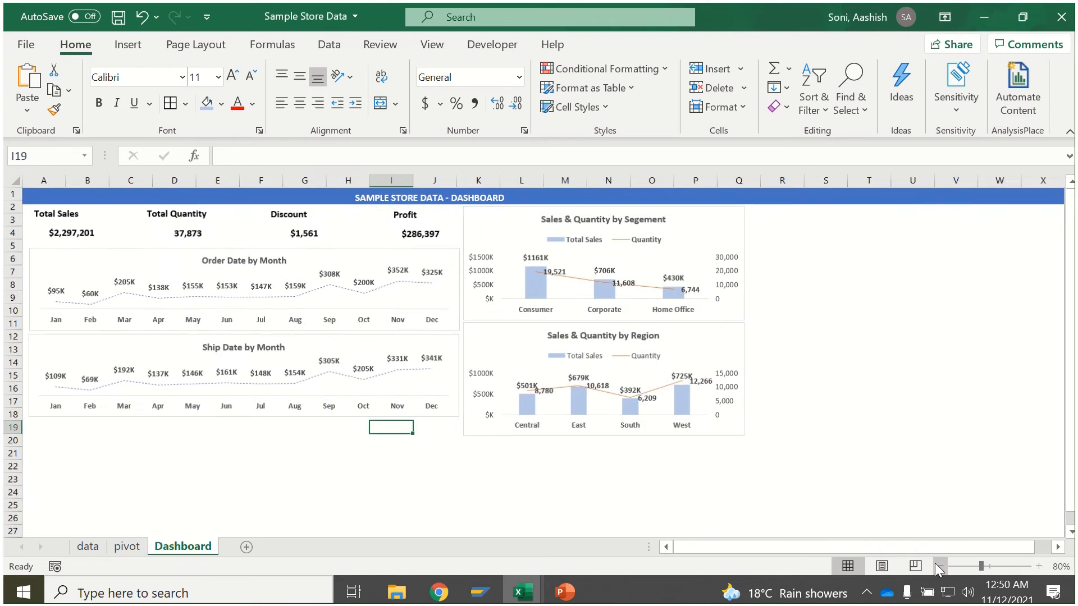
{"action": "left_click", "coordinate": [937, 566]}
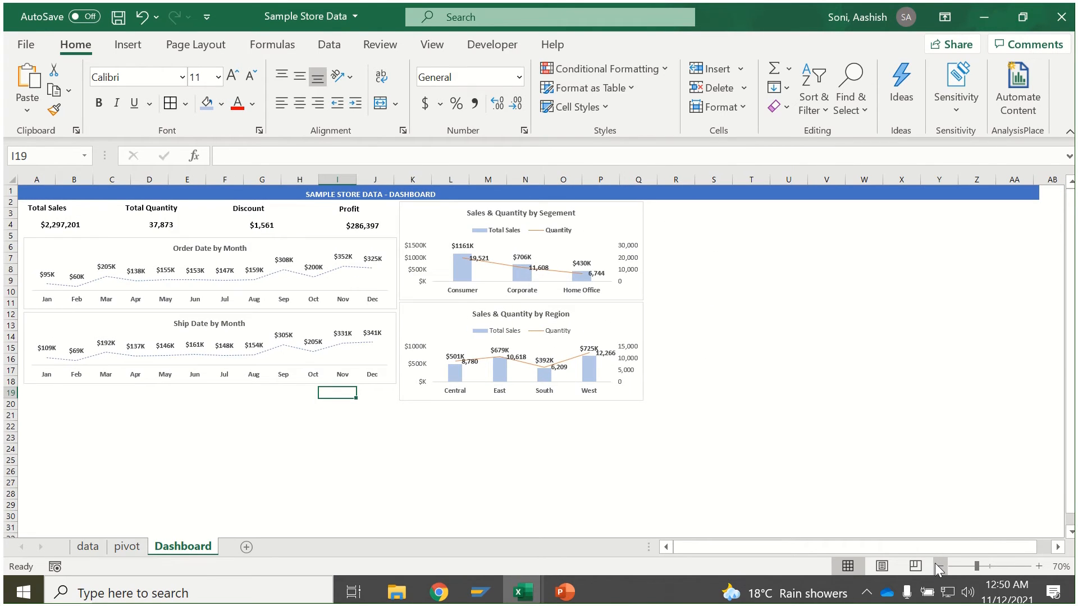
{"action": "left_click", "coordinate": [1034, 565]}
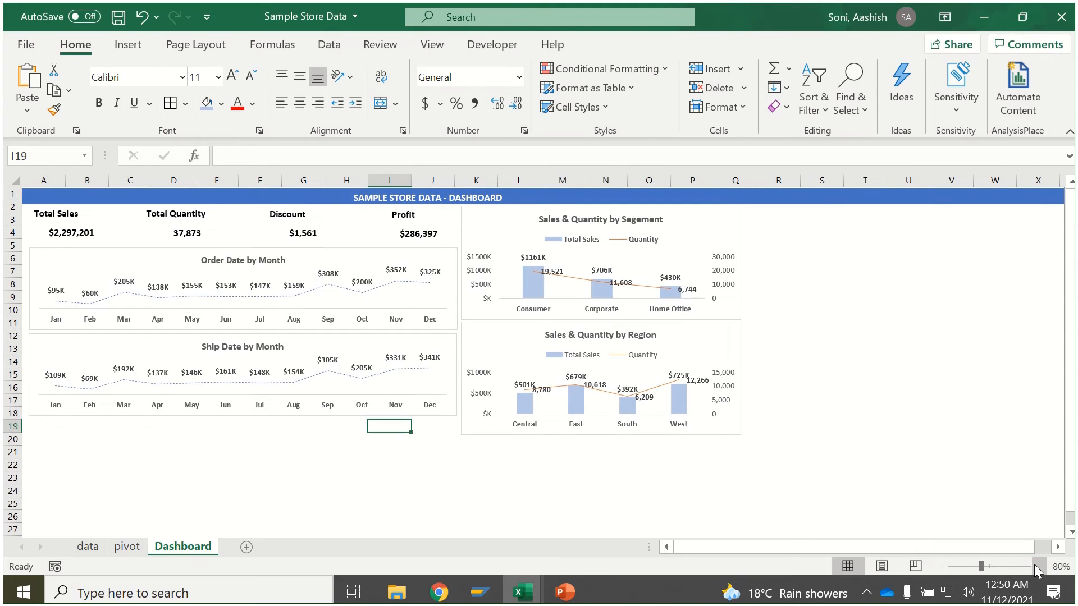
{"action": "left_click", "coordinate": [422, 416]}
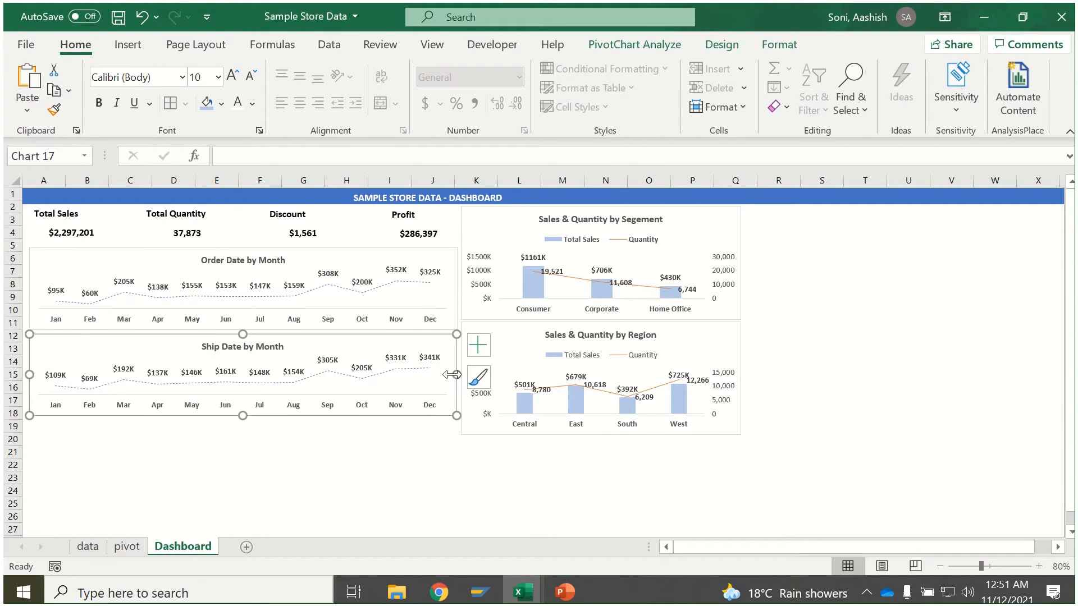
{"action": "left_click_drag", "start_coordinate": [456, 375], "coordinate": [350, 380]}
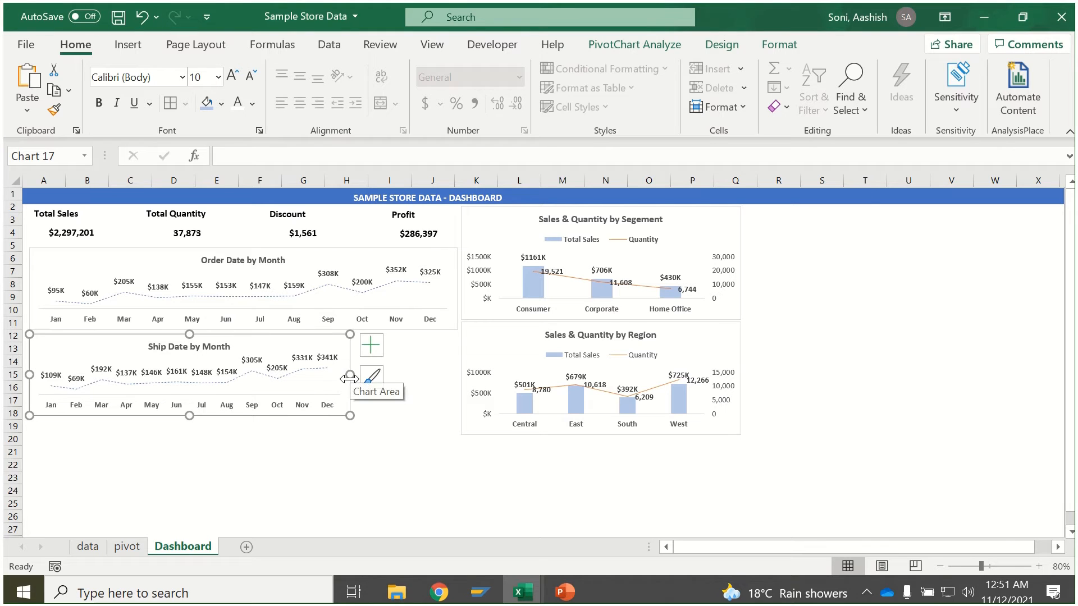
{"action": "left_click", "coordinate": [402, 326]}
{"action": "left_click_drag", "start_coordinate": [457, 289], "coordinate": [351, 290]}
{"action": "left_click", "coordinate": [380, 383]}
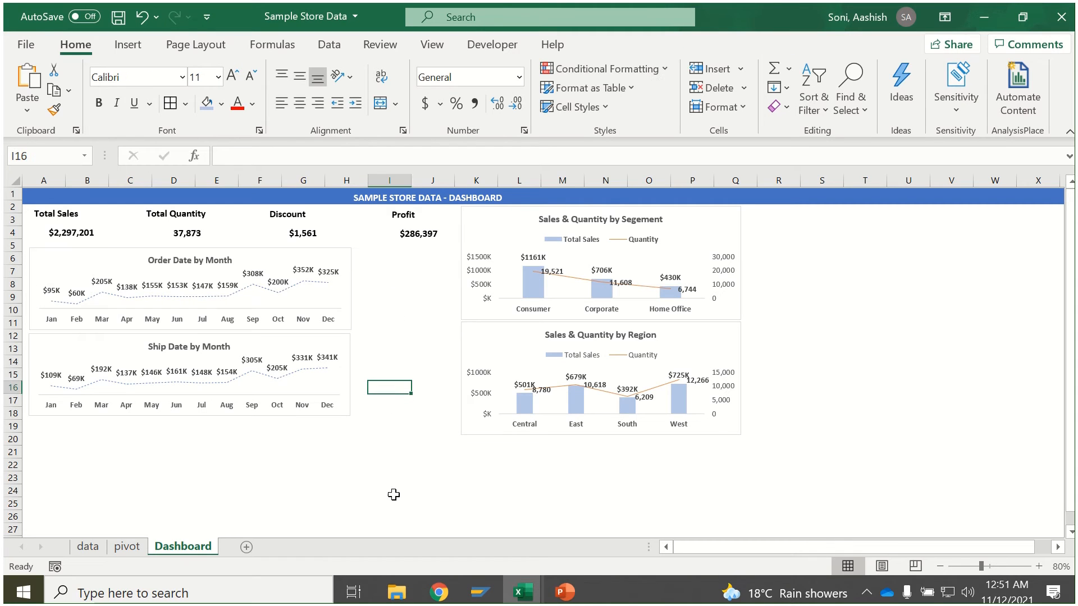
Place the Region chart below Ship Date by Month, widened to match it, and the Segment chart beside Order Date by Month.
{"action": "left_click", "coordinate": [465, 325]}
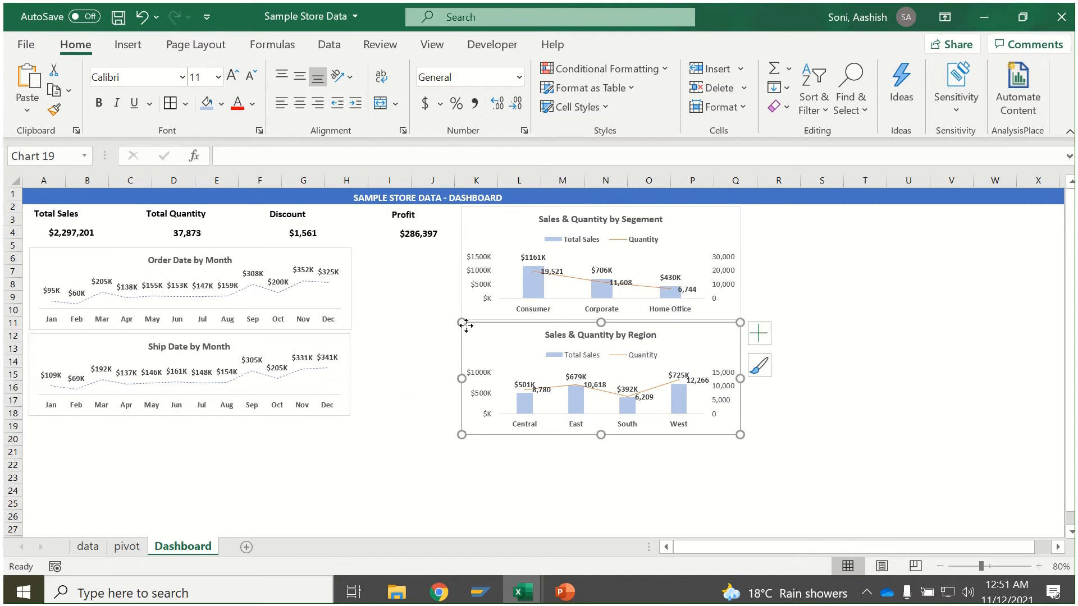
{"action": "left_click_drag", "start_coordinate": [466, 325], "coordinate": [37, 424]}
{"action": "left_click_drag", "start_coordinate": [309, 477], "coordinate": [350, 476]}
{"action": "left_click", "coordinate": [487, 480]}
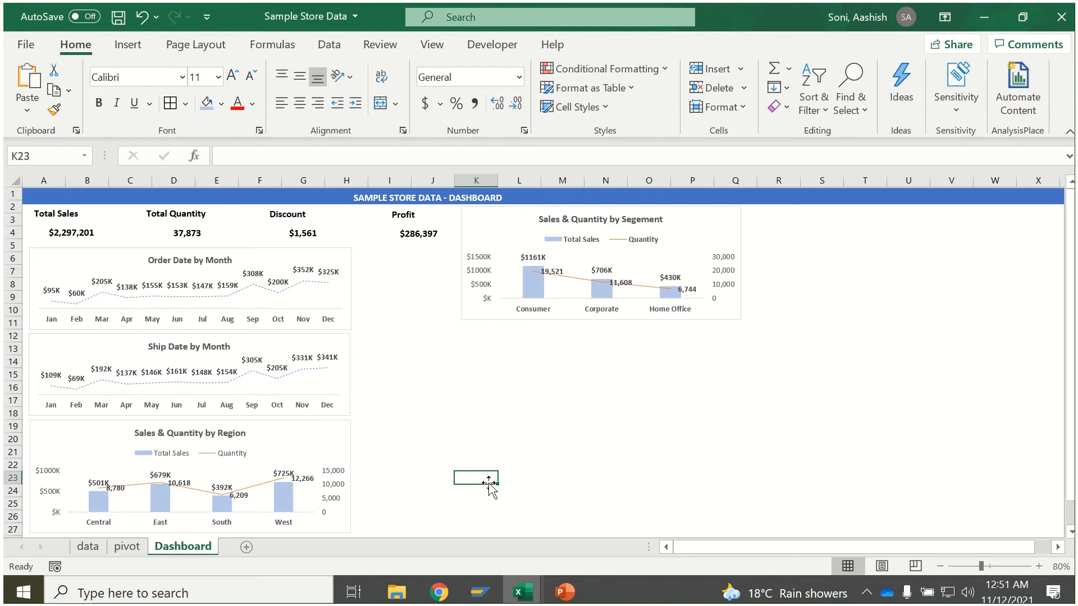
{"action": "left_click_drag", "start_coordinate": [480, 323], "coordinate": [375, 361]}
{"action": "left_click", "coordinate": [387, 414]}
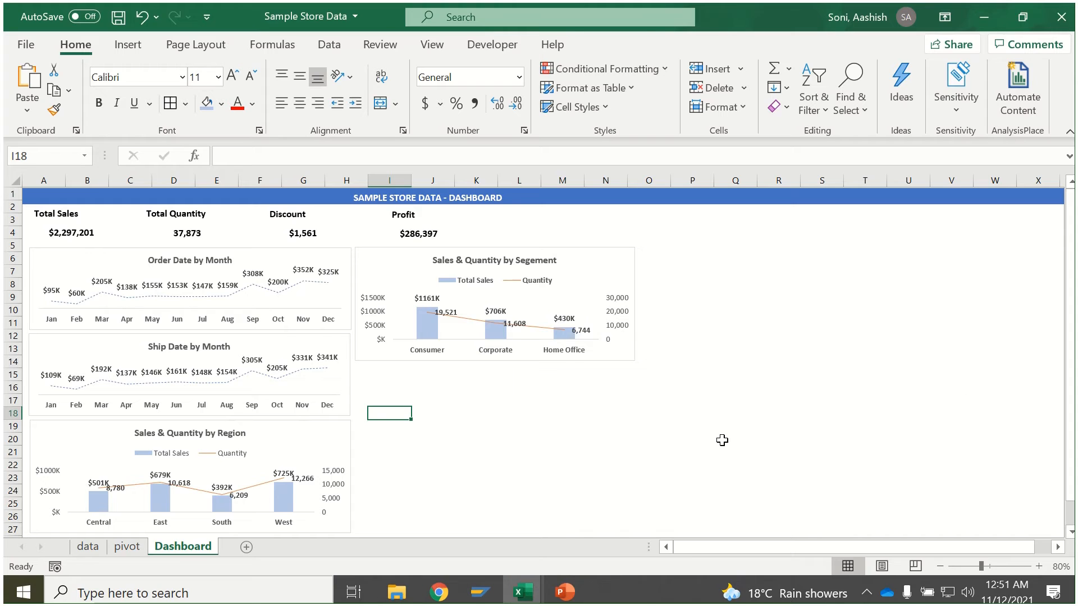
Hide the formula bar and make the three stacked charts taller, keeping small even gaps between them down to about row 29.
{"action": "left_click", "coordinate": [432, 50]}
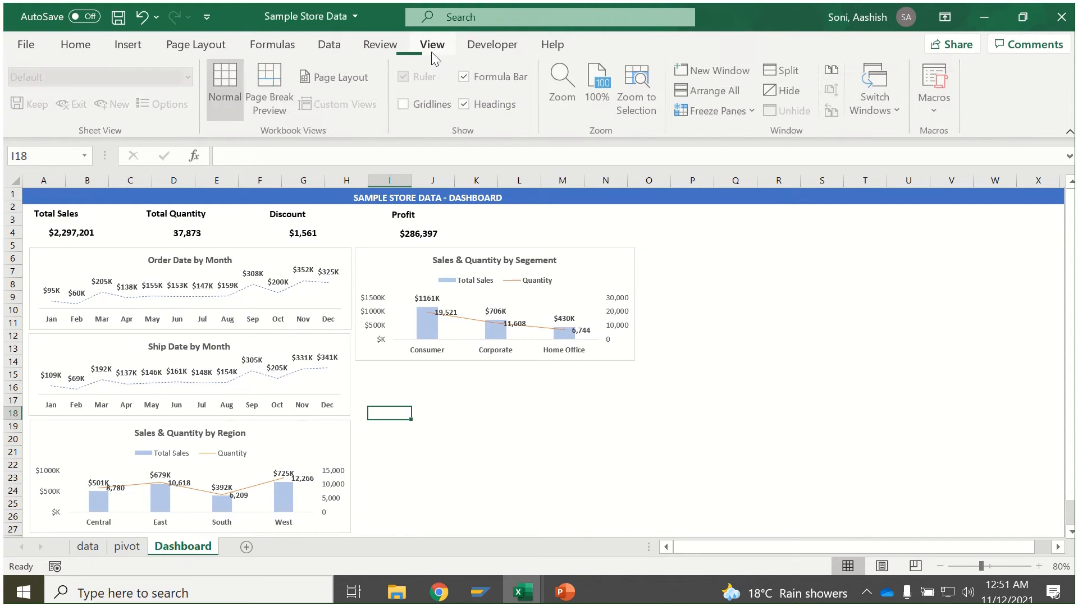
{"action": "left_click", "coordinate": [466, 78]}
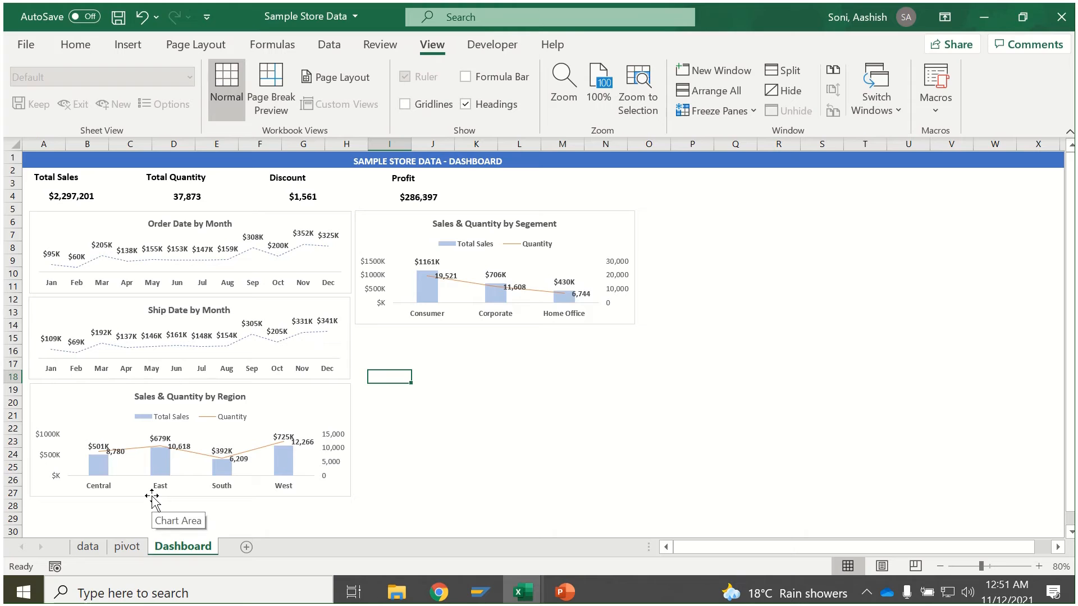
{"action": "left_click_drag", "start_coordinate": [152, 496], "coordinate": [191, 528]}
{"action": "left_click", "coordinate": [222, 375]}
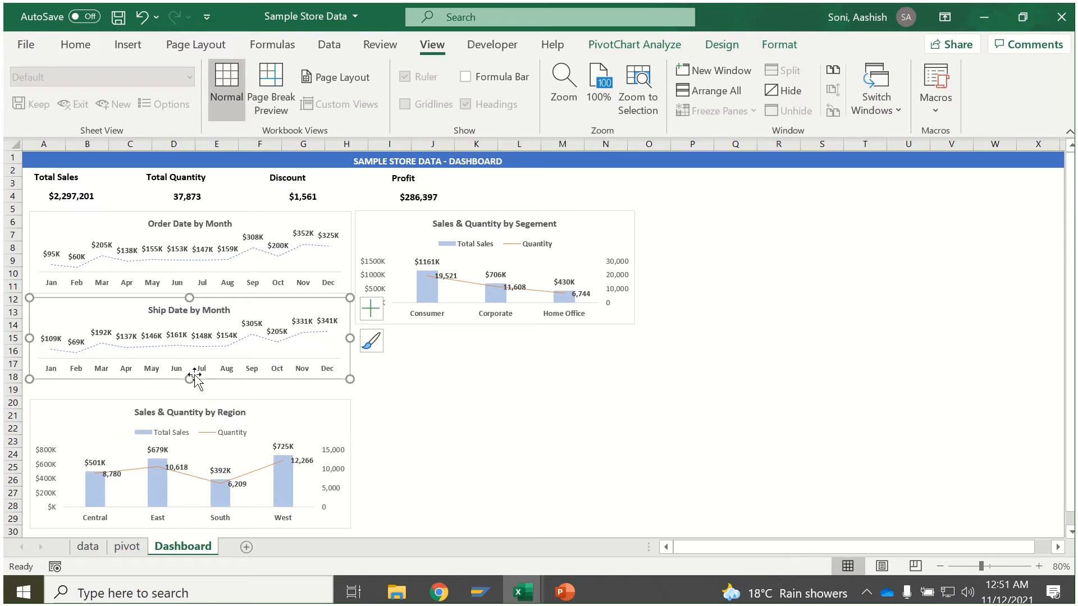
{"action": "left_click_drag", "start_coordinate": [215, 379], "coordinate": [187, 393]}
{"action": "left_click", "coordinate": [230, 298]}
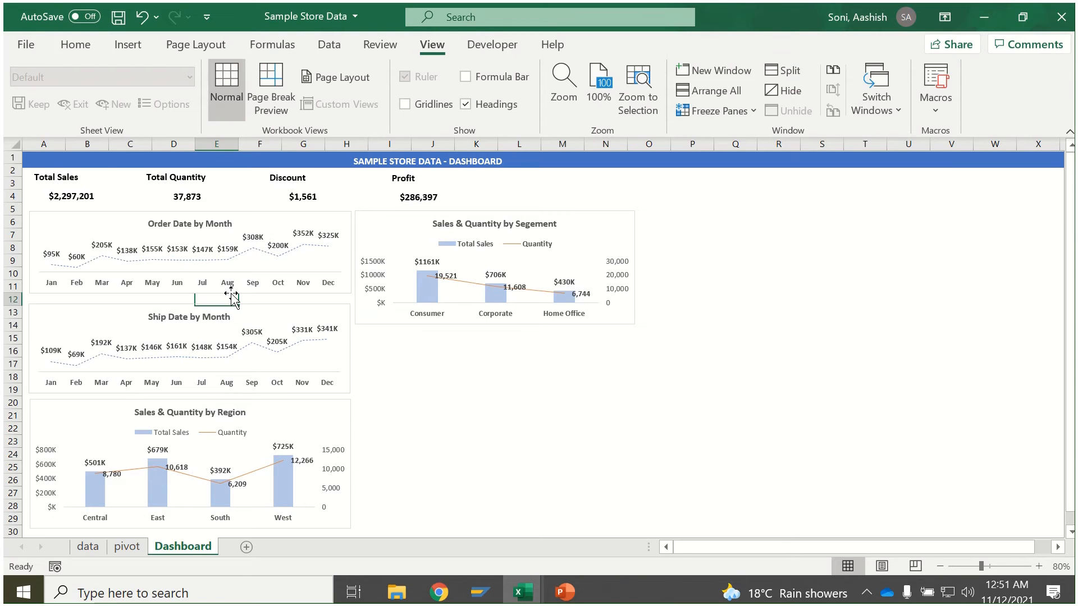
{"action": "left_click", "coordinate": [231, 295]}
{"action": "left_click_drag", "start_coordinate": [190, 293], "coordinate": [193, 299]}
{"action": "left_click", "coordinate": [422, 404]}
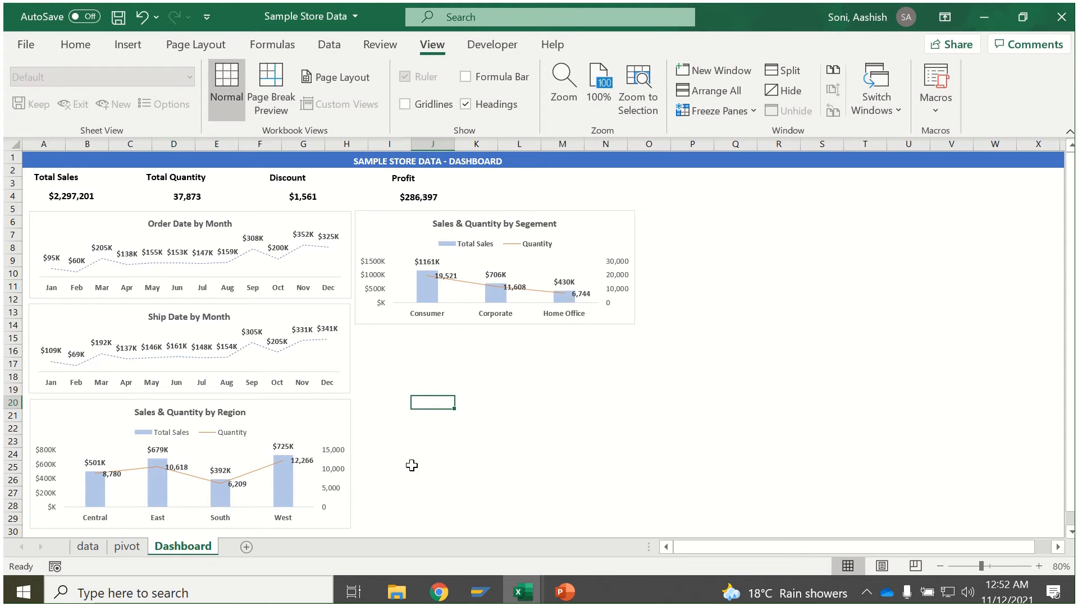
Remove Quantity from the values of the State pivot table on the pivot sheet and close the field list.
{"action": "left_click", "coordinate": [126, 547]}
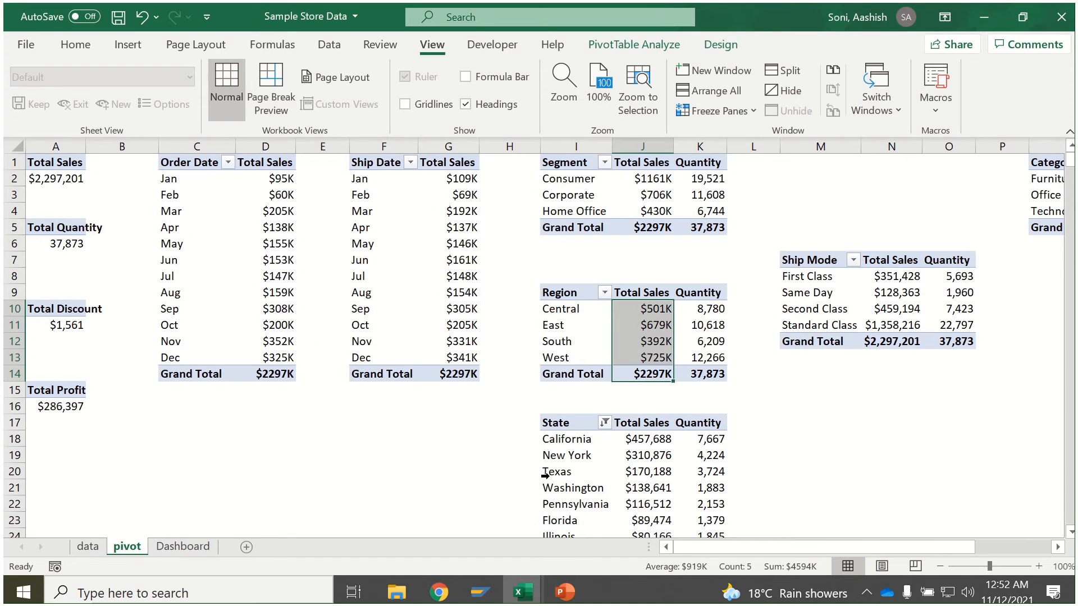
{"action": "left_click", "coordinate": [584, 464]}
{"action": "scroll", "coordinate": [556, 459], "scroll_direction": "down", "scroll_amount": 4}
{"action": "scroll", "coordinate": [581, 430], "scroll_direction": "up", "scroll_amount": 1}
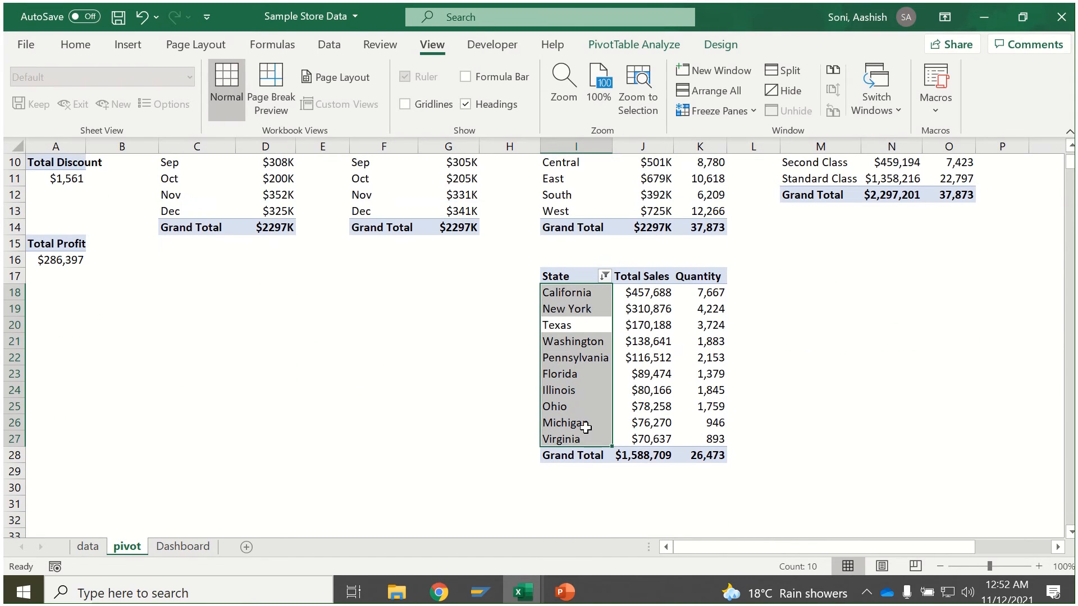
{"action": "left_click", "coordinate": [611, 367]}
{"action": "left_click", "coordinate": [593, 365]}
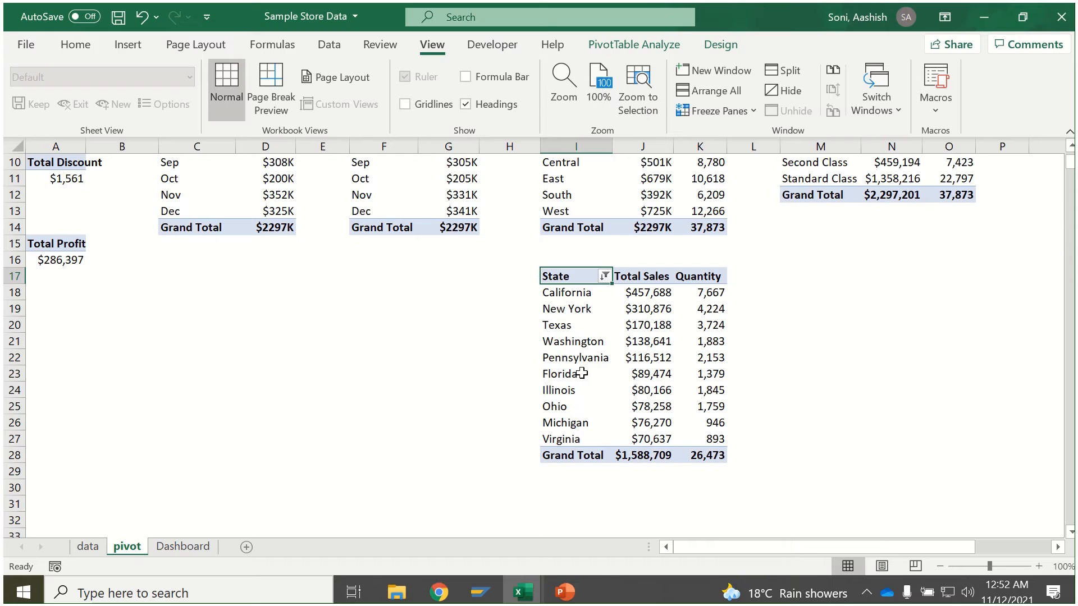
{"action": "left_click", "coordinate": [582, 373]}
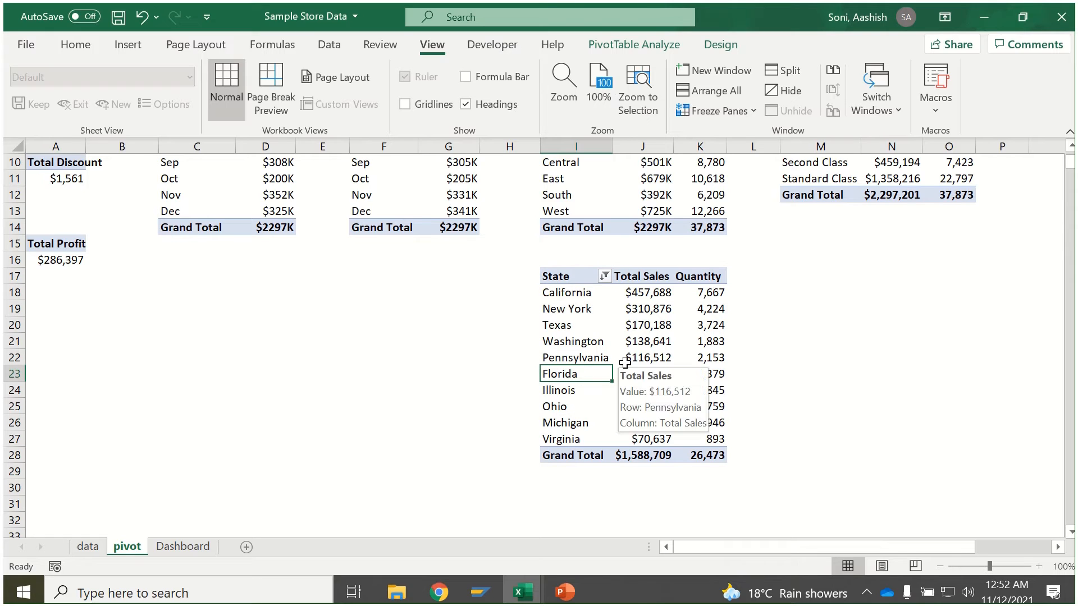
{"action": "left_click", "coordinate": [718, 46]}
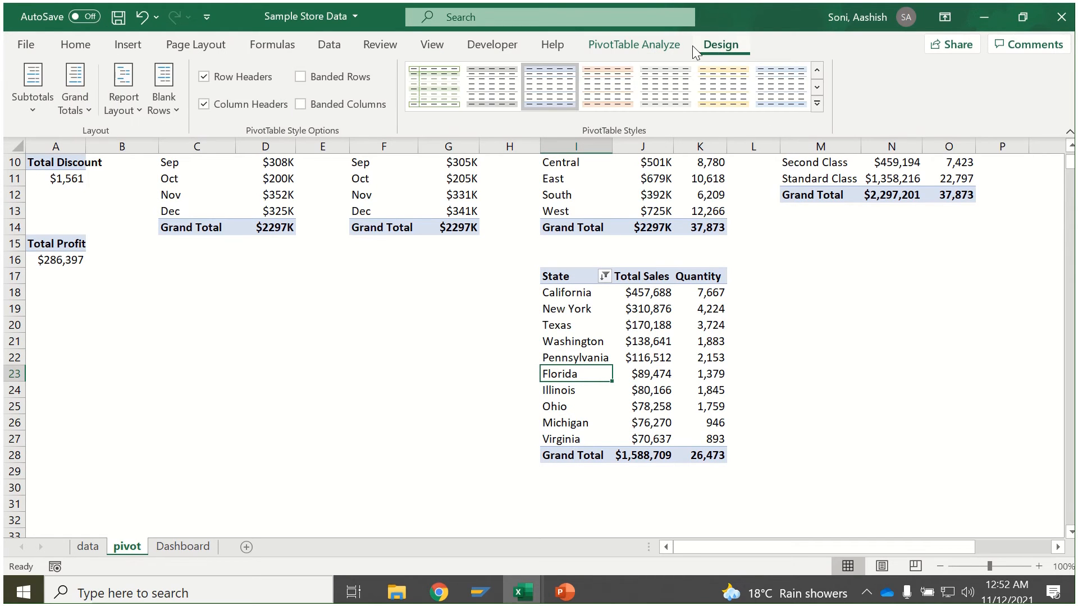
{"action": "left_click", "coordinate": [672, 49]}
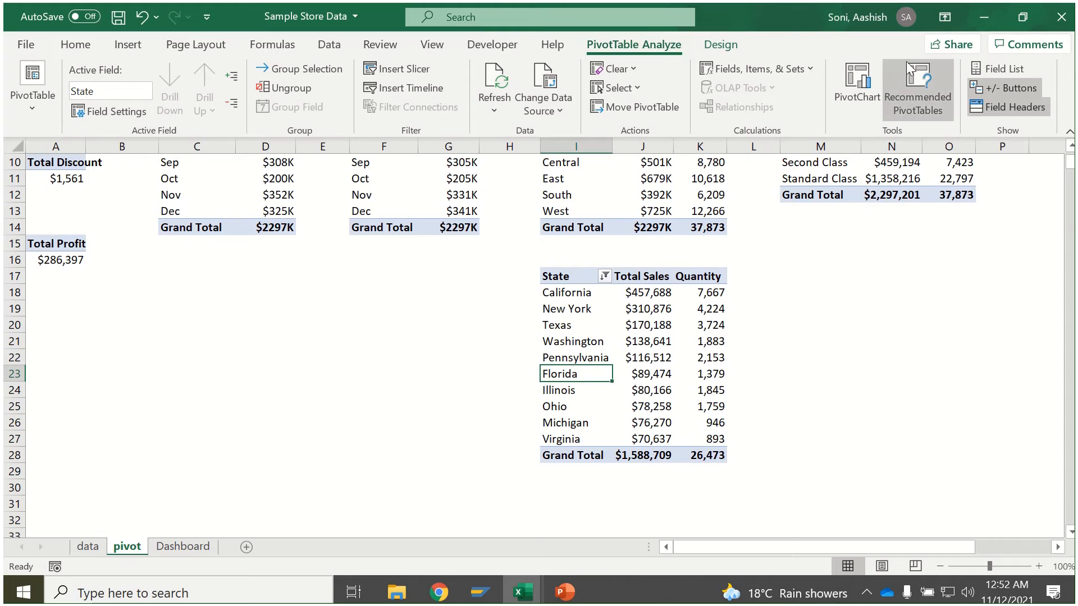
{"action": "left_click", "coordinate": [983, 69]}
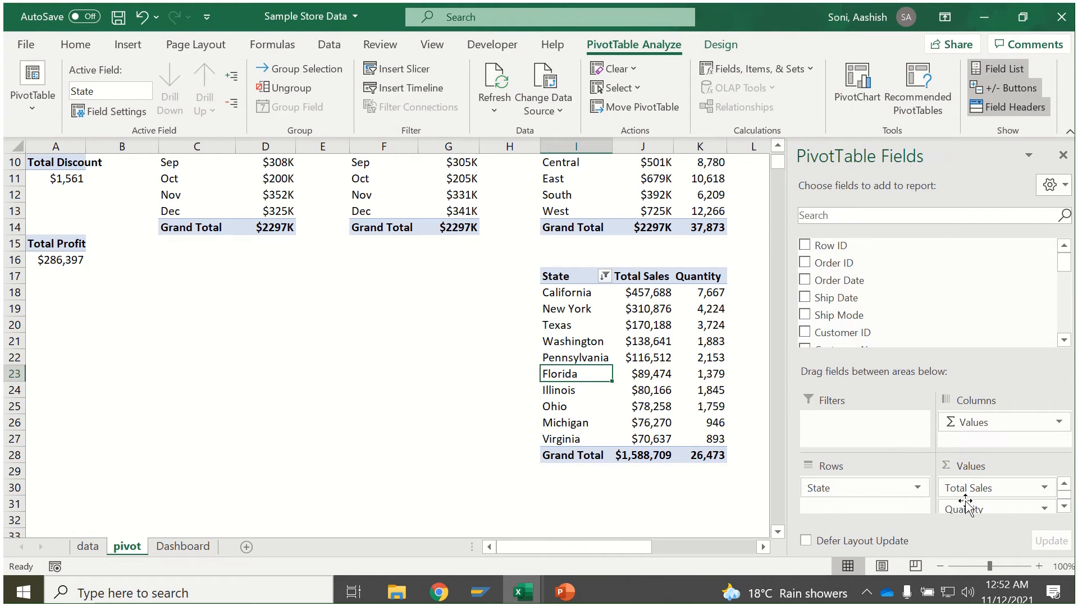
{"action": "left_click_drag", "start_coordinate": [964, 508], "coordinate": [710, 449]}
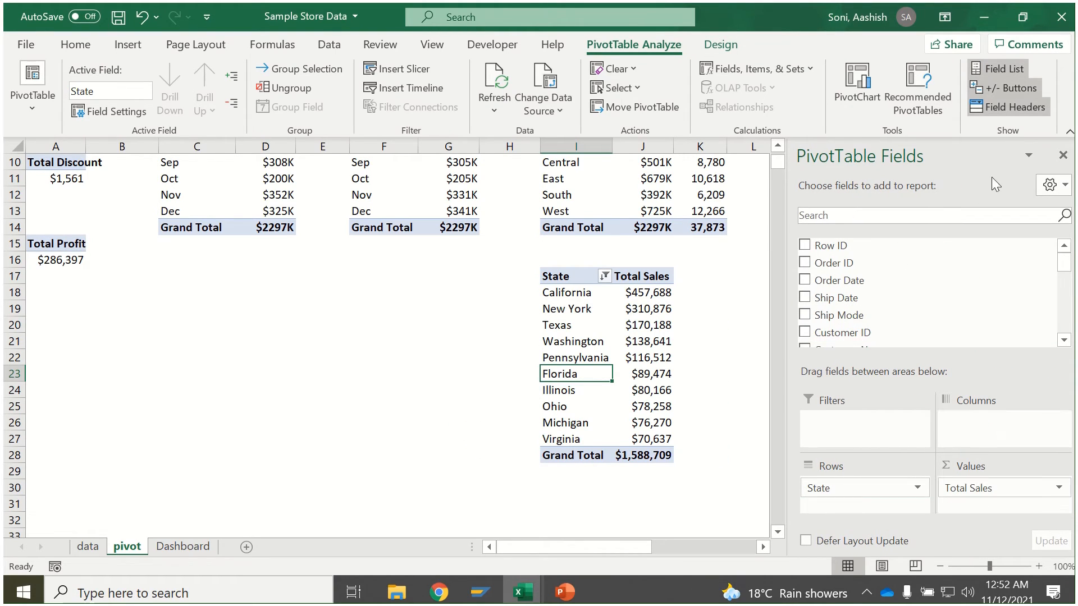
{"action": "left_click", "coordinate": [1064, 157]}
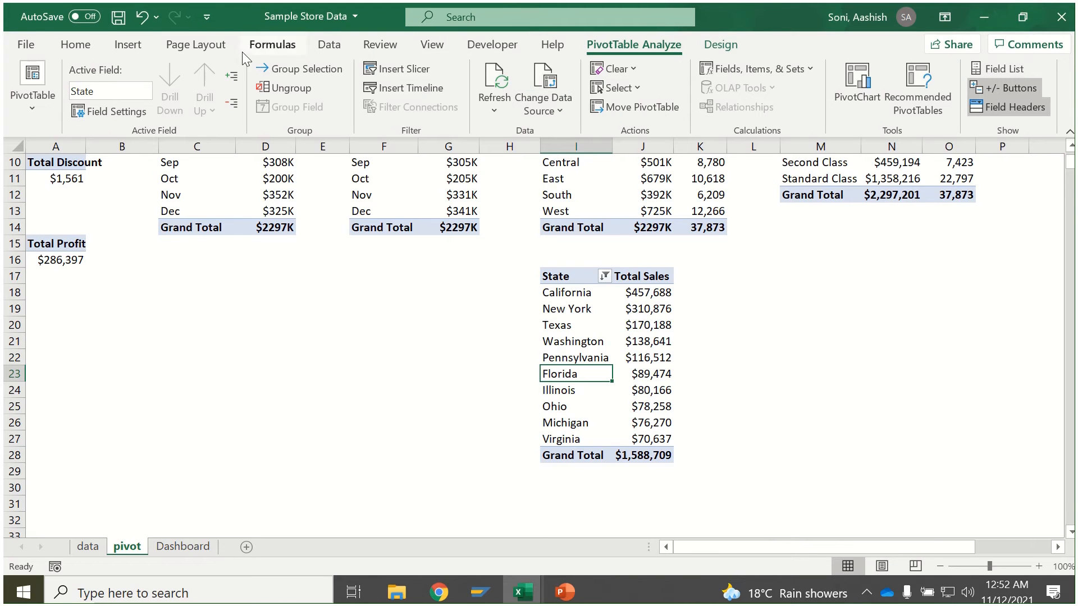
Insert a clustered bar chart of total sales by state and move it toward column B, clear of the State pivot table's values.
{"action": "left_click", "coordinate": [137, 47]}
{"action": "left_click", "coordinate": [384, 98]}
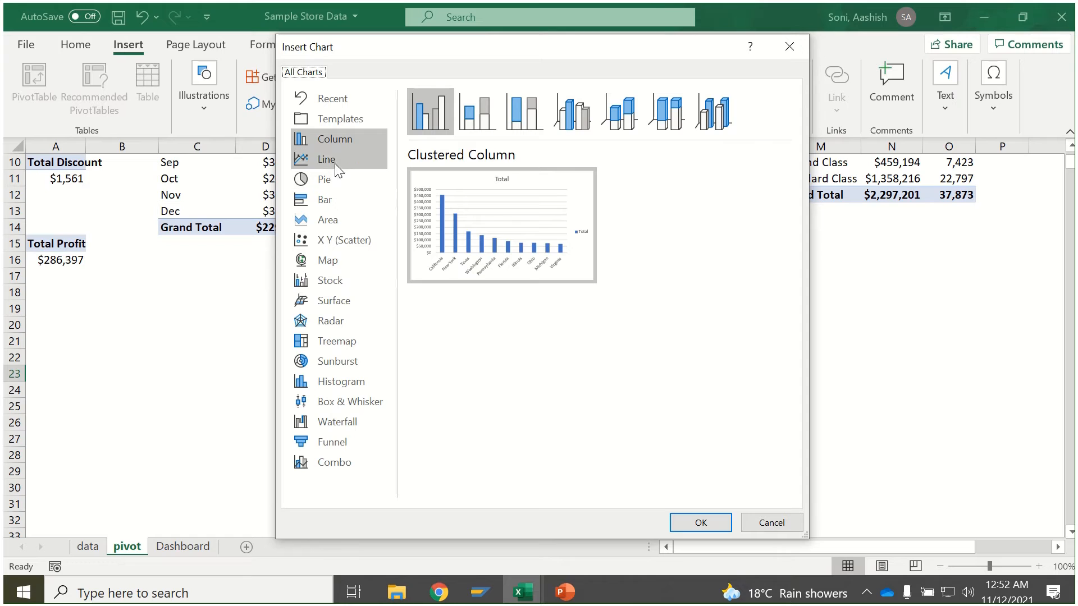
{"action": "left_click", "coordinate": [335, 198]}
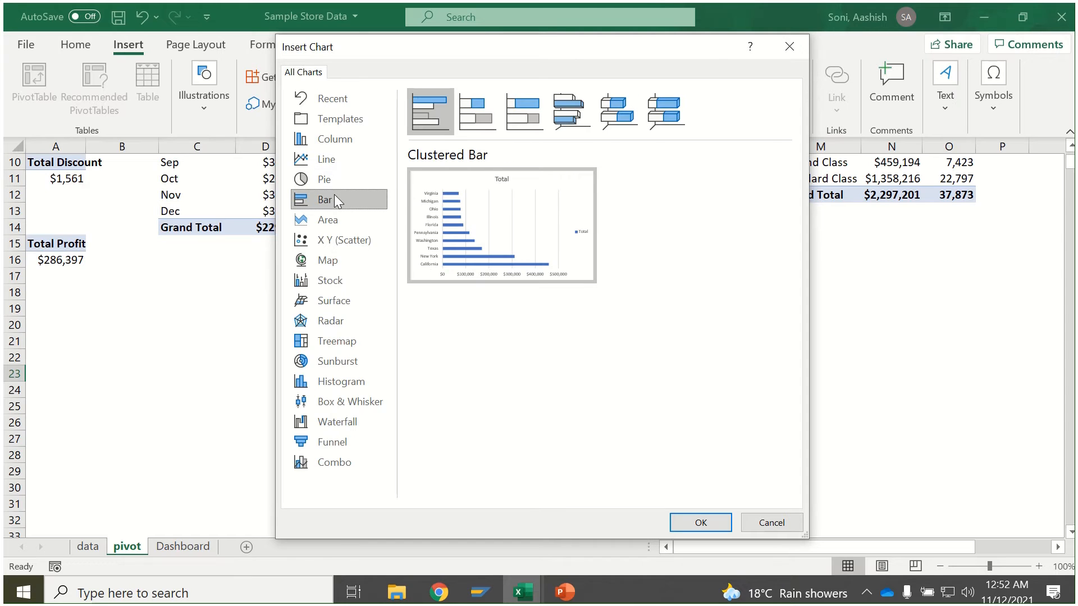
{"action": "left_click", "coordinate": [700, 522]}
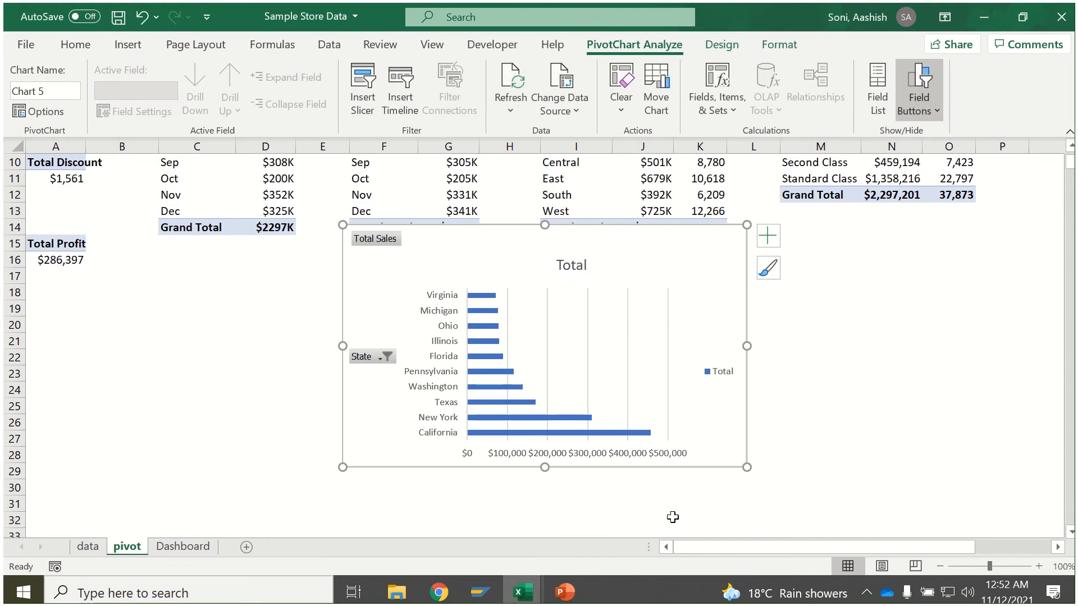
{"action": "left_click_drag", "start_coordinate": [476, 240], "coordinate": [274, 208]}
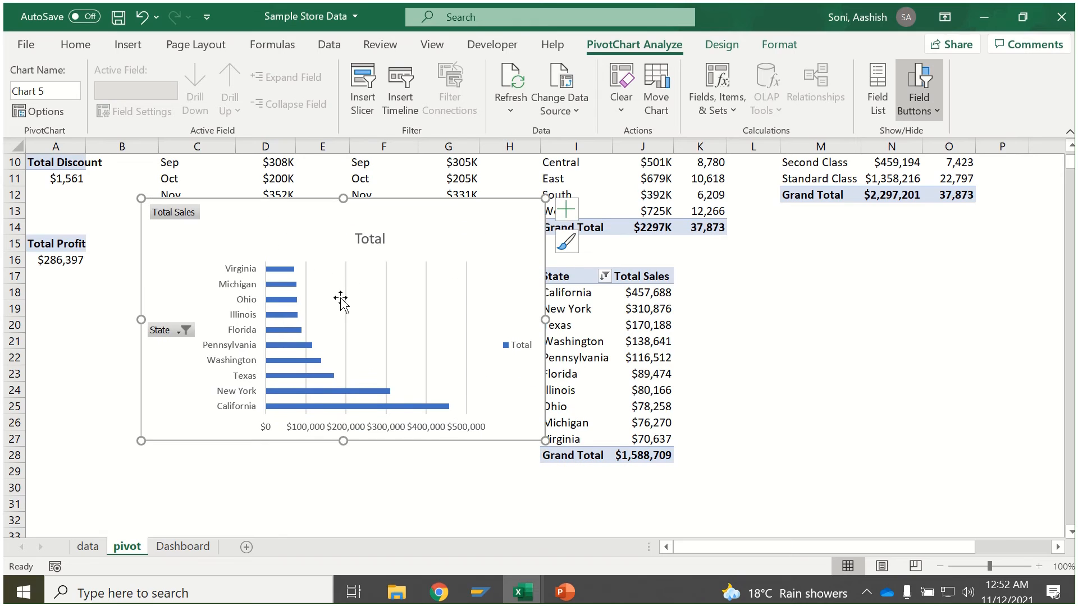
Remove the gridlines, the legend and the dollar value axis from the state sales bar chart.
{"action": "left_click", "coordinate": [347, 311]}
{"action": "key", "text": "Delete"}
{"action": "left_click", "coordinate": [513, 344]}
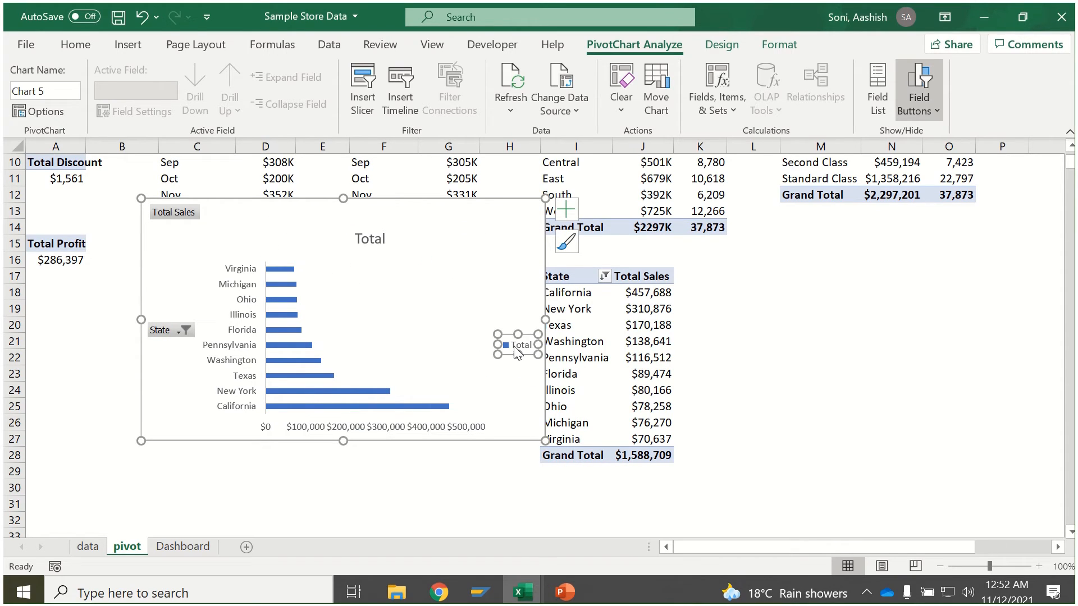
{"action": "key", "text": "Delete"}
{"action": "left_click", "coordinate": [387, 436]}
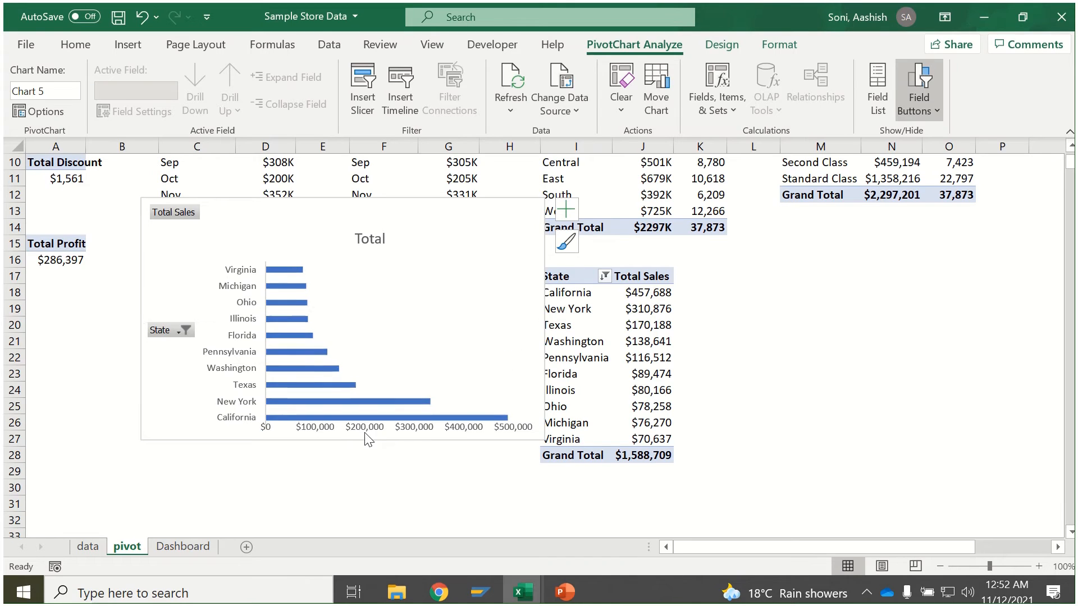
{"action": "key", "text": "Delete"}
Hide all field buttons on the state sales chart and add data labels to its bars.
{"action": "right_click", "coordinate": [170, 214]}
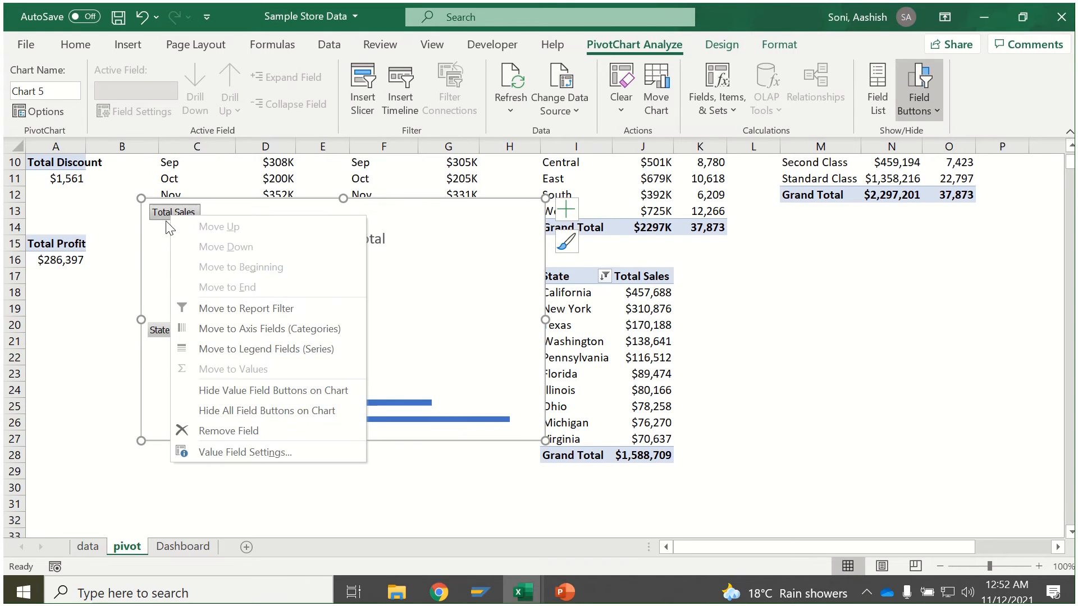
{"action": "left_click", "coordinate": [209, 414]}
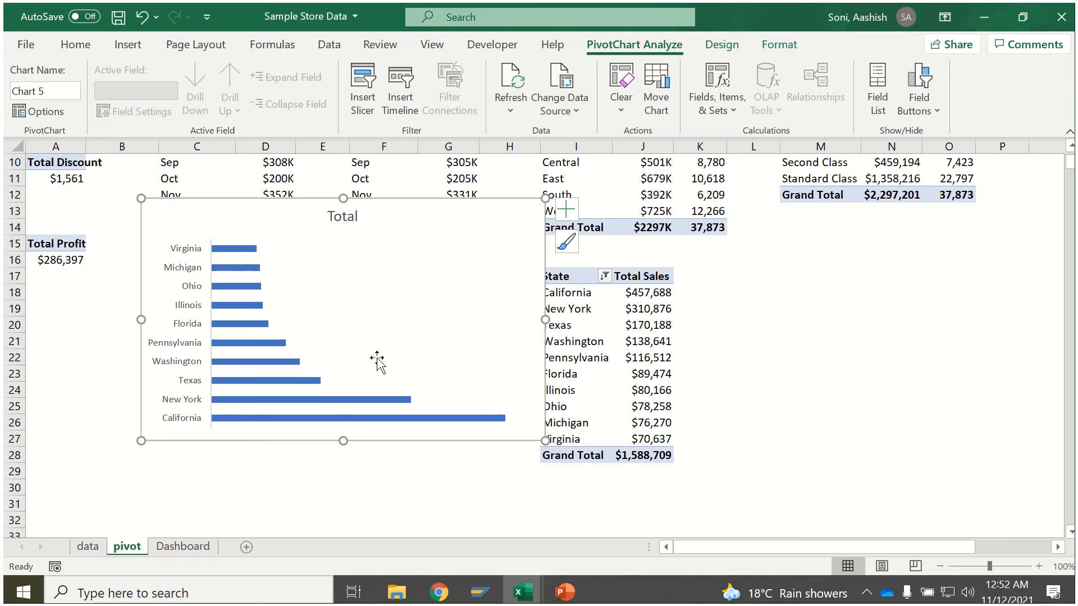
{"action": "left_click", "coordinate": [577, 207]}
{"action": "left_click", "coordinate": [603, 288]}
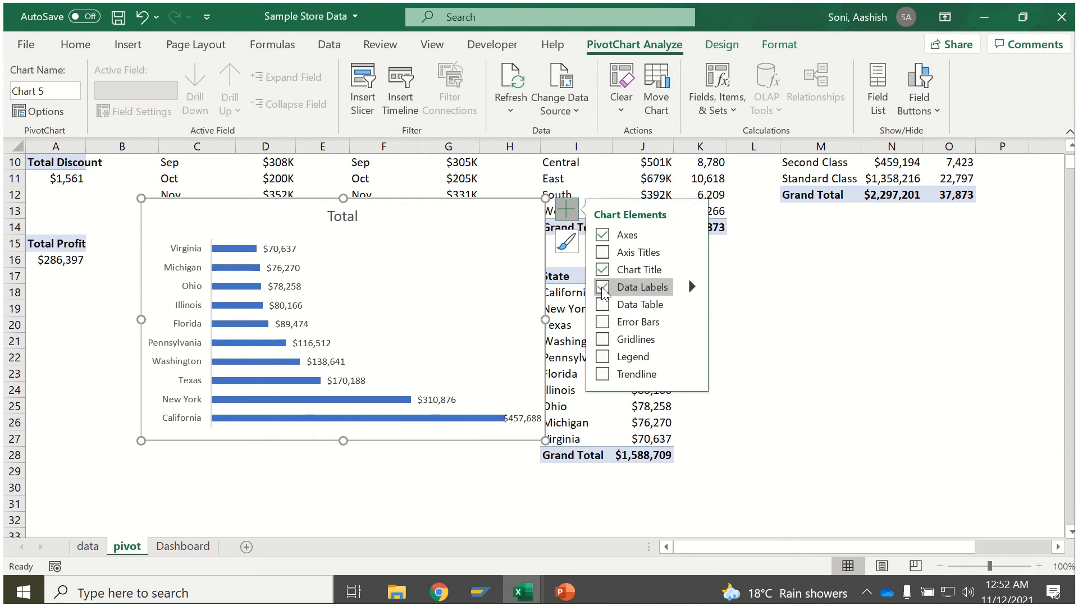
Replace the chart title with "Total Sales by State".
{"action": "double_click", "coordinate": [339, 219]}
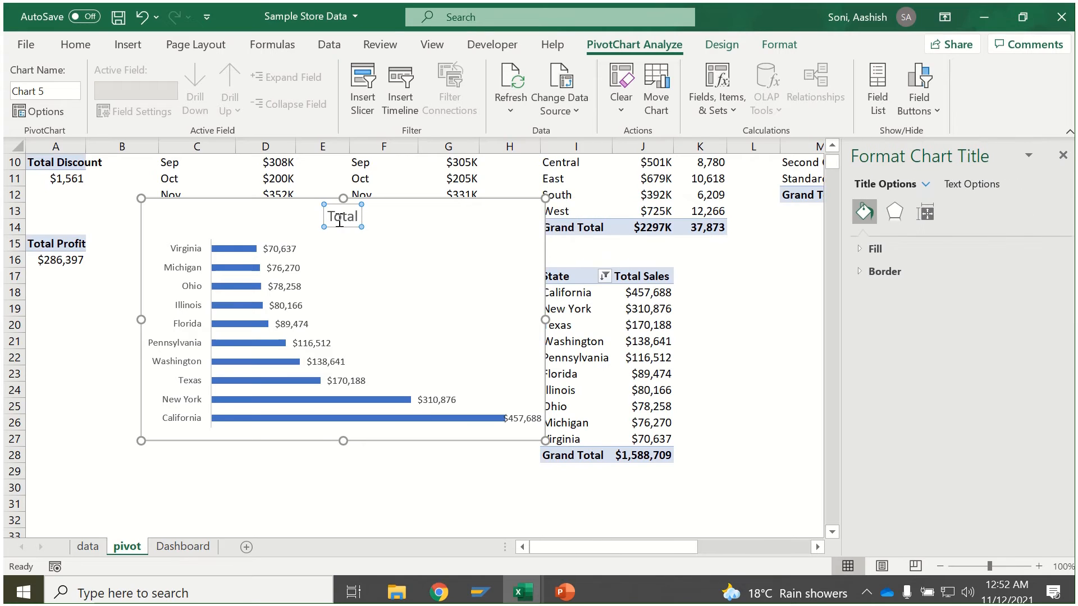
{"action": "double_click", "coordinate": [340, 219]}
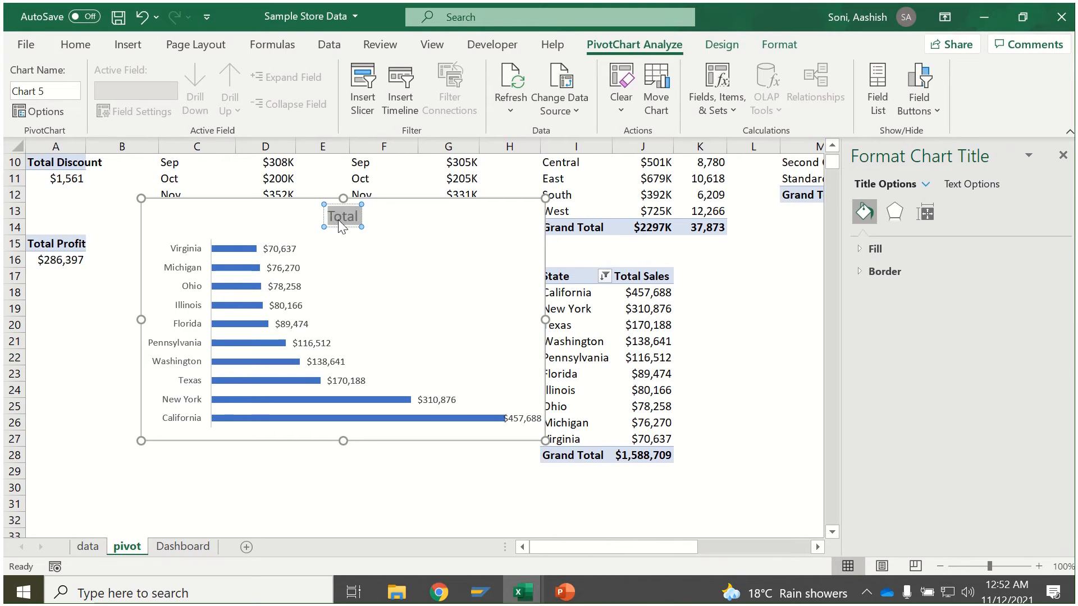
{"action": "key", "text": "Delete"}
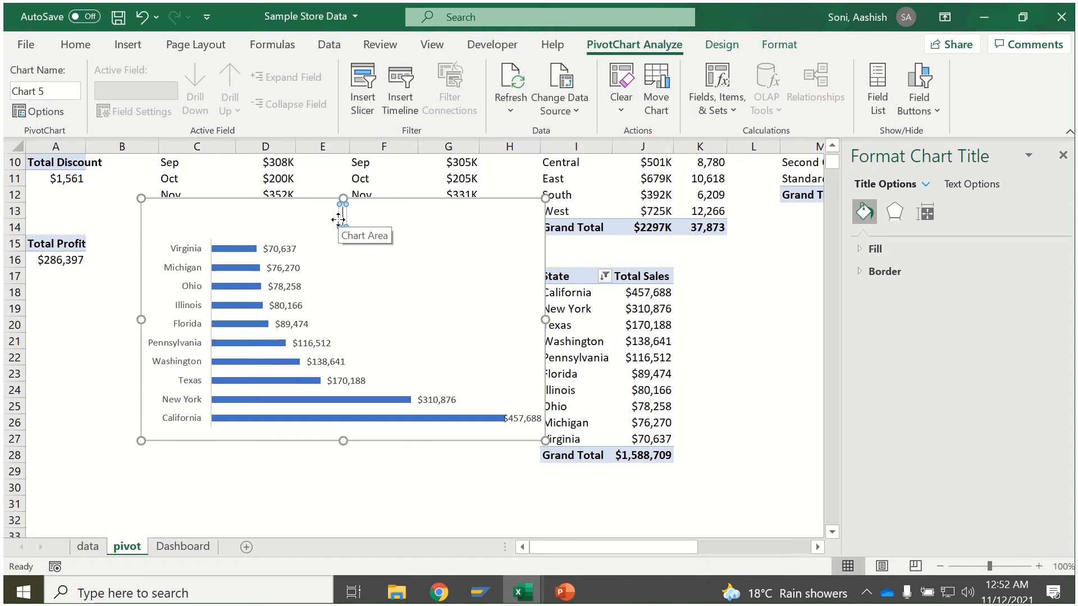
{"action": "type", "text": "Total Sales by State"}
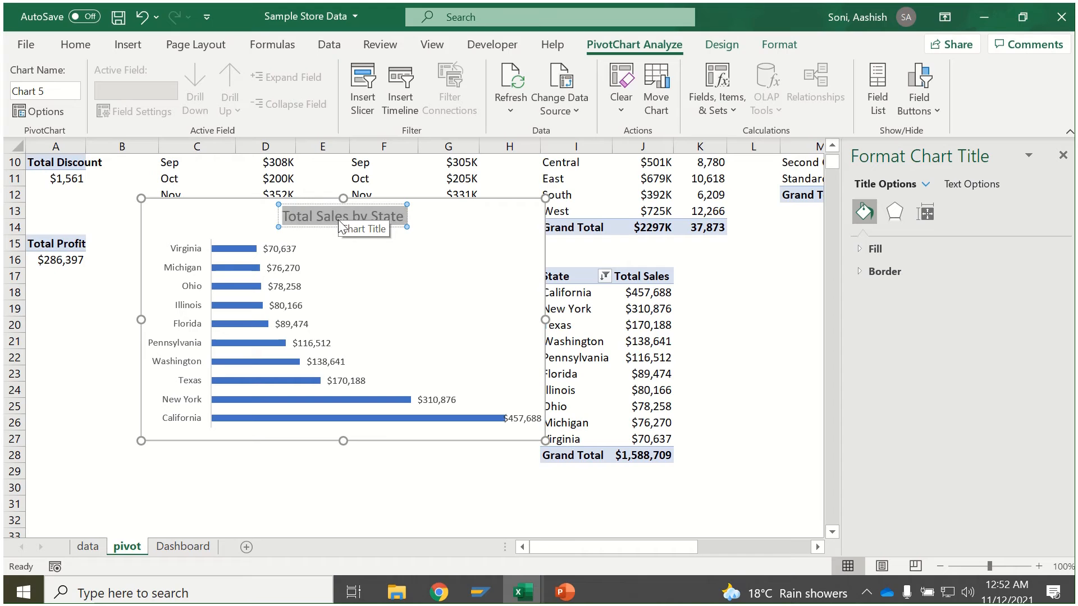
Make the chart title bold at font size 11 and make the data labels bold.
{"action": "key", "text": "ctrl+a"}
{"action": "key", "text": "ctrl+b"}
{"action": "left_click", "coordinate": [75, 44]}
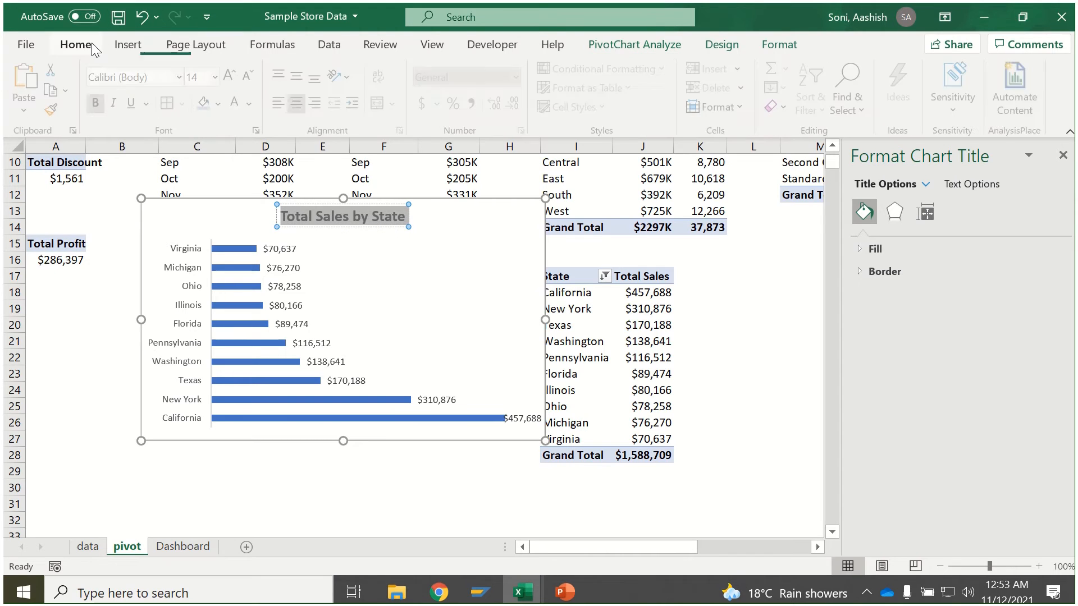
{"action": "left_click", "coordinate": [250, 77]}
{"action": "left_click", "coordinate": [250, 77]}
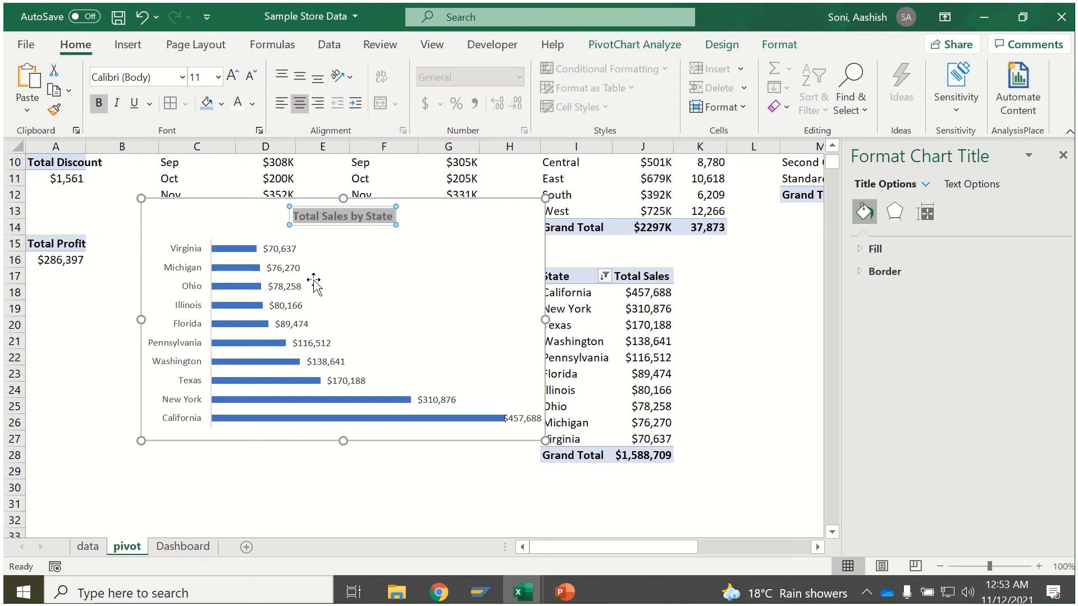
{"action": "left_click", "coordinate": [279, 250]}
{"action": "key", "text": "ctrl+b"}
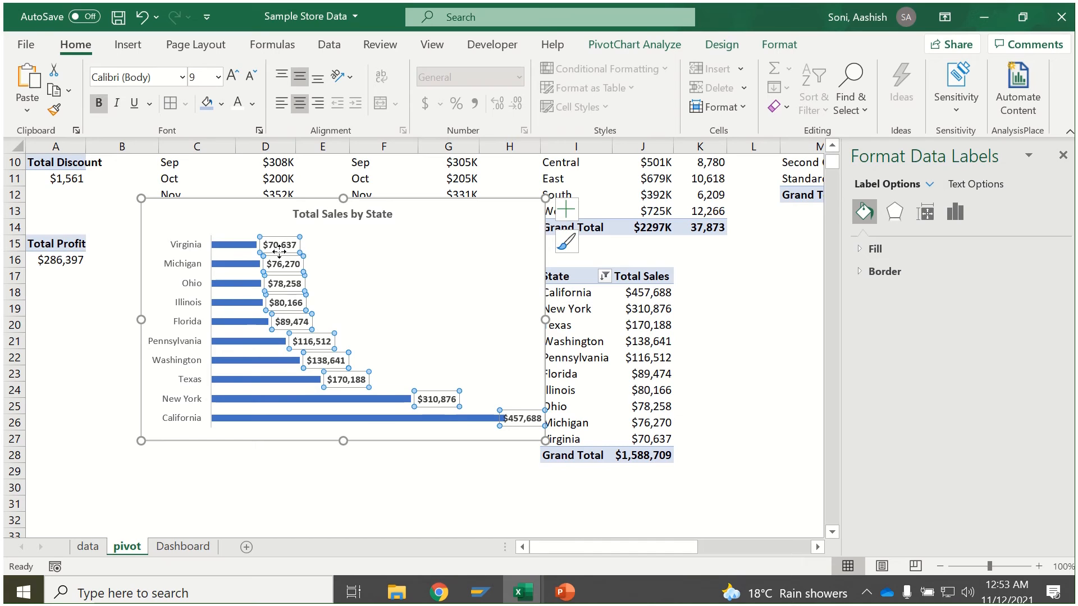
Sort the chart's state axis in descending order by Total Sales.
{"action": "left_click", "coordinate": [175, 254]}
{"action": "right_click", "coordinate": [177, 251]}
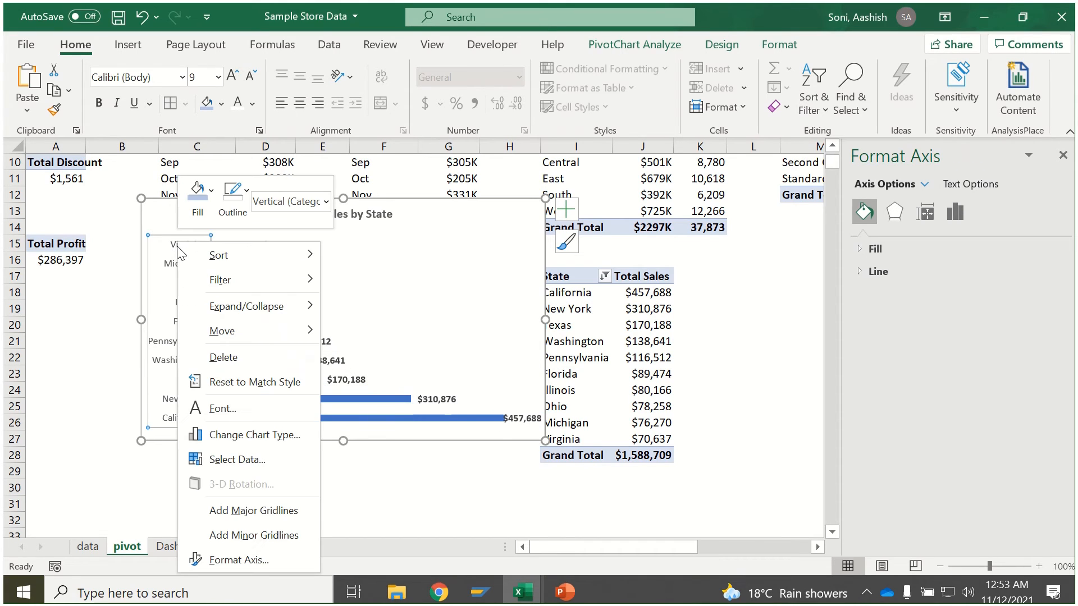
{"action": "mouse_move", "coordinate": [225, 256]}
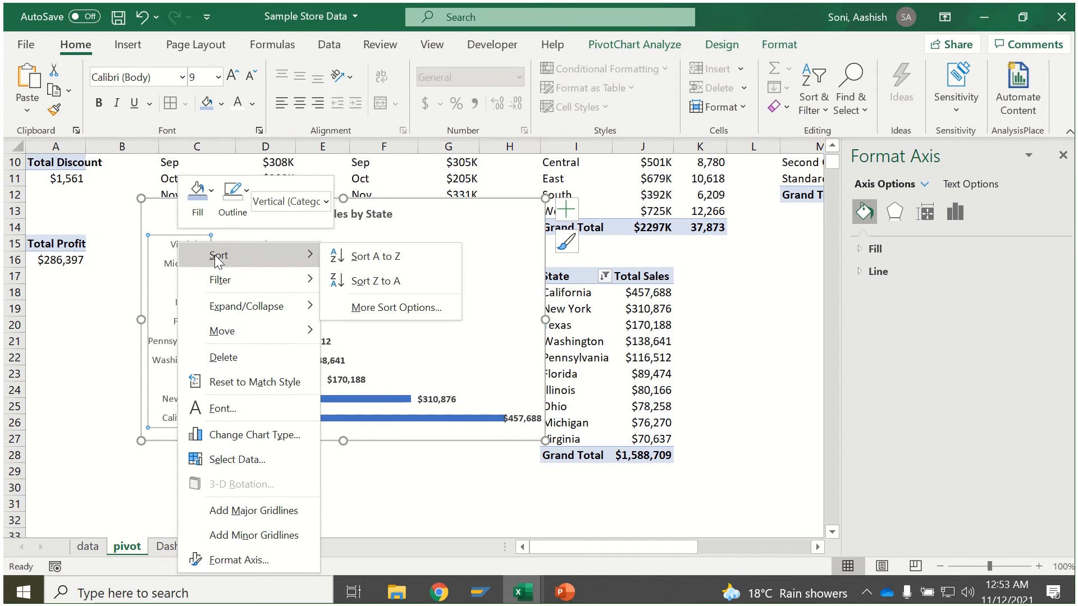
{"action": "left_click", "coordinate": [368, 308]}
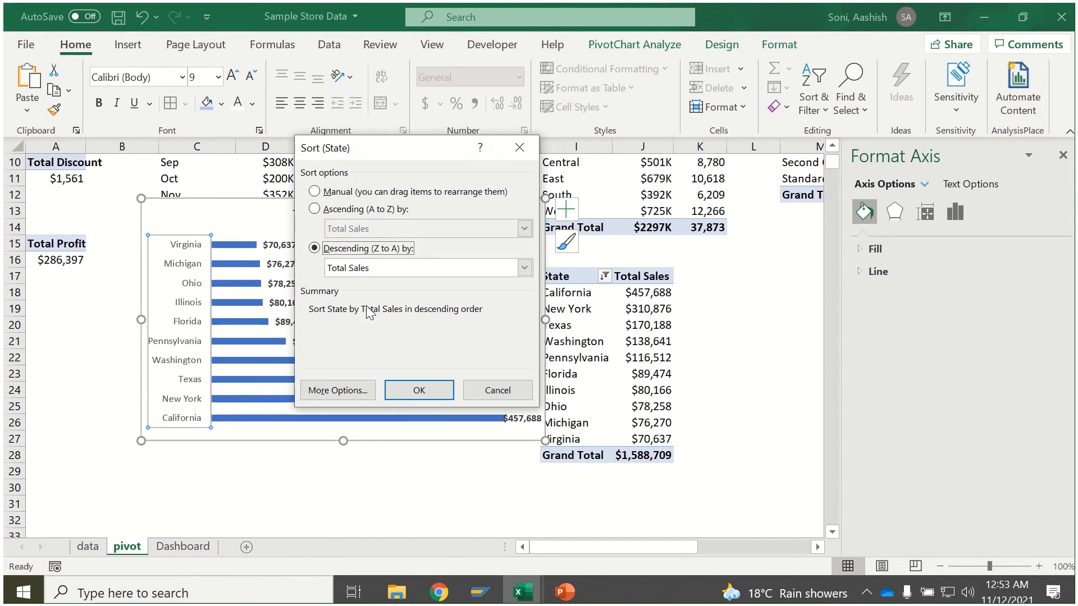
{"action": "left_click", "coordinate": [337, 274]}
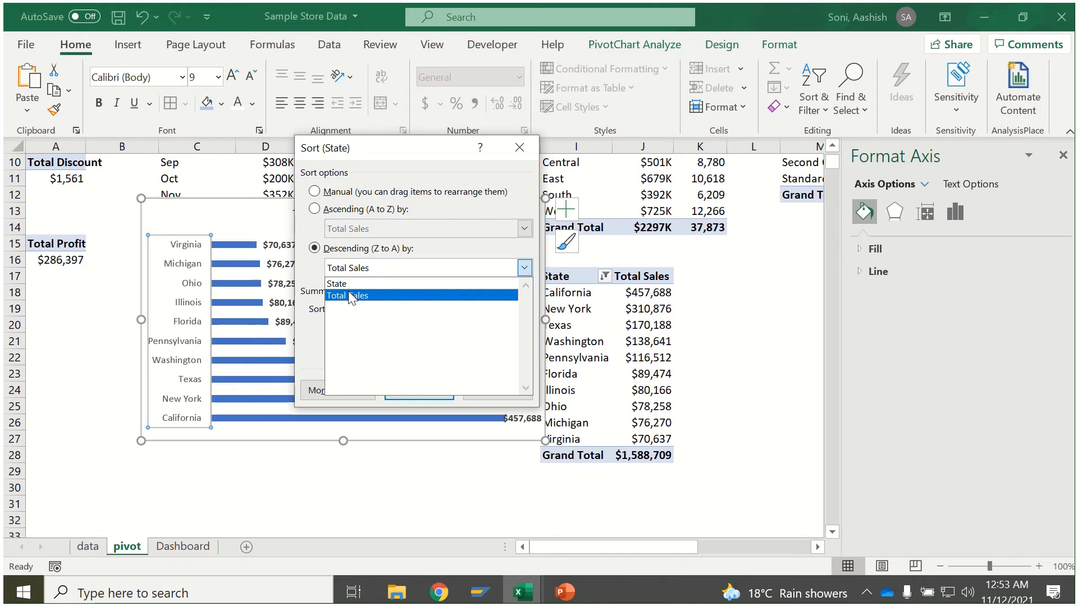
{"action": "left_click", "coordinate": [348, 291]}
{"action": "left_click", "coordinate": [414, 389]}
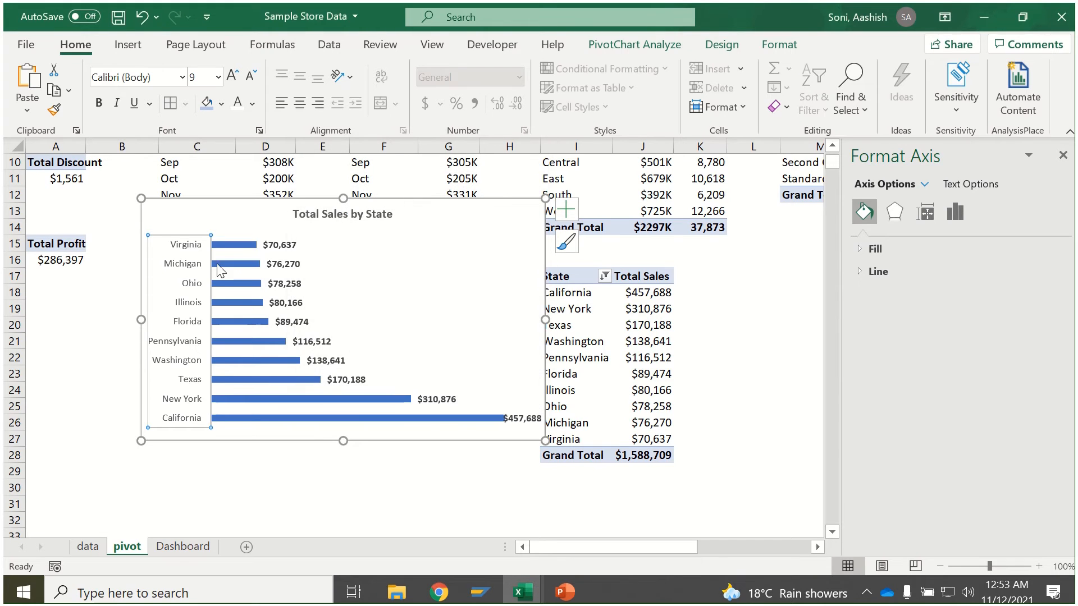
Sort the states in ascending order by Total Sales and narrow the chart so it ends just inside column G.
{"action": "right_click", "coordinate": [181, 252]}
{"action": "left_click", "coordinate": [183, 249]}
{"action": "right_click", "coordinate": [183, 248]}
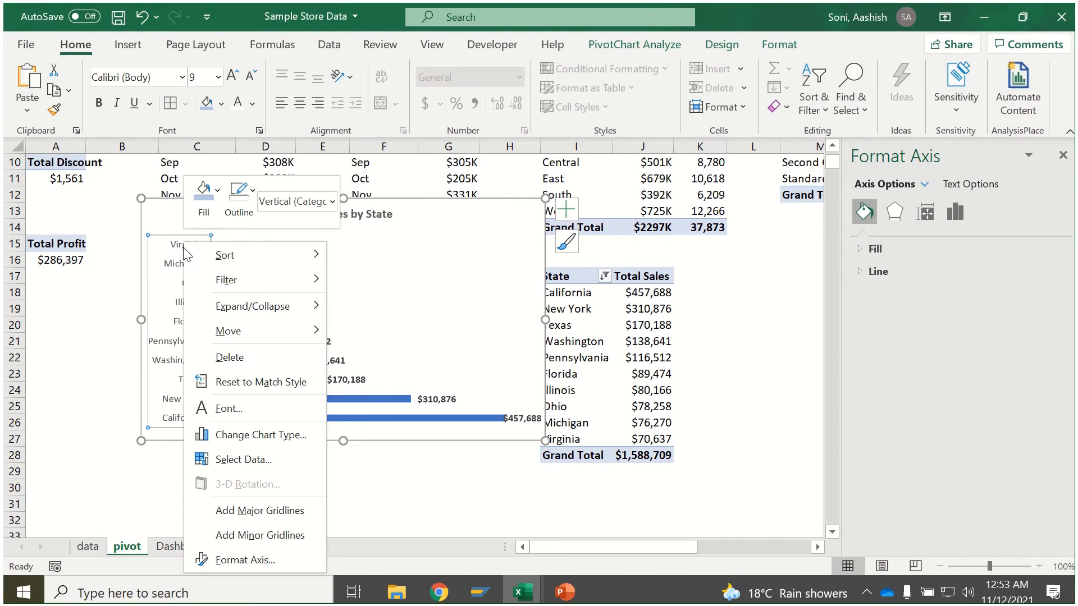
{"action": "mouse_move", "coordinate": [250, 253]}
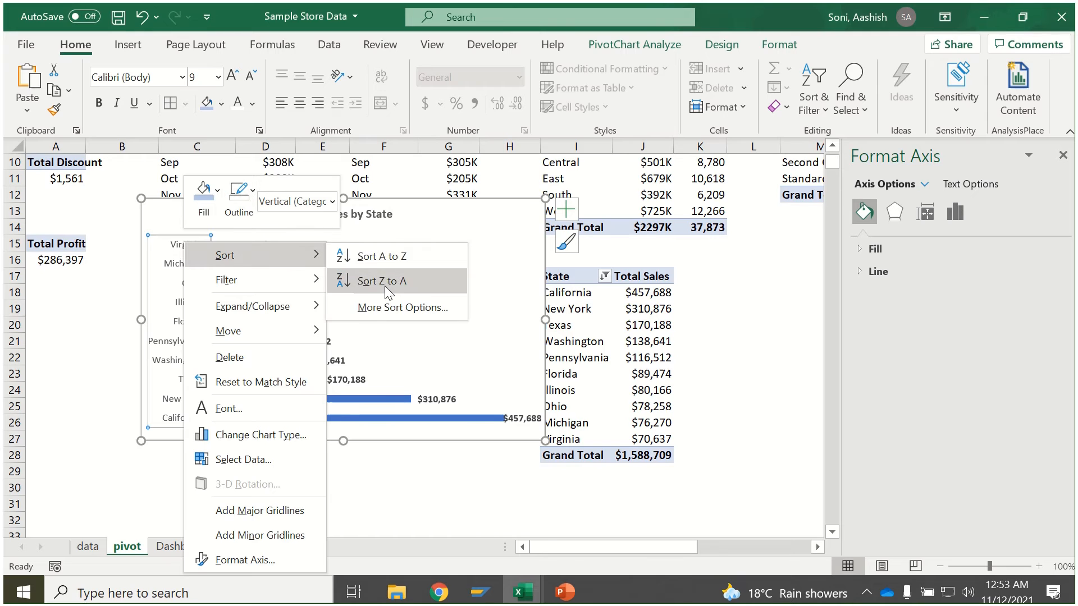
{"action": "left_click", "coordinate": [402, 307]}
{"action": "left_click", "coordinate": [314, 209]}
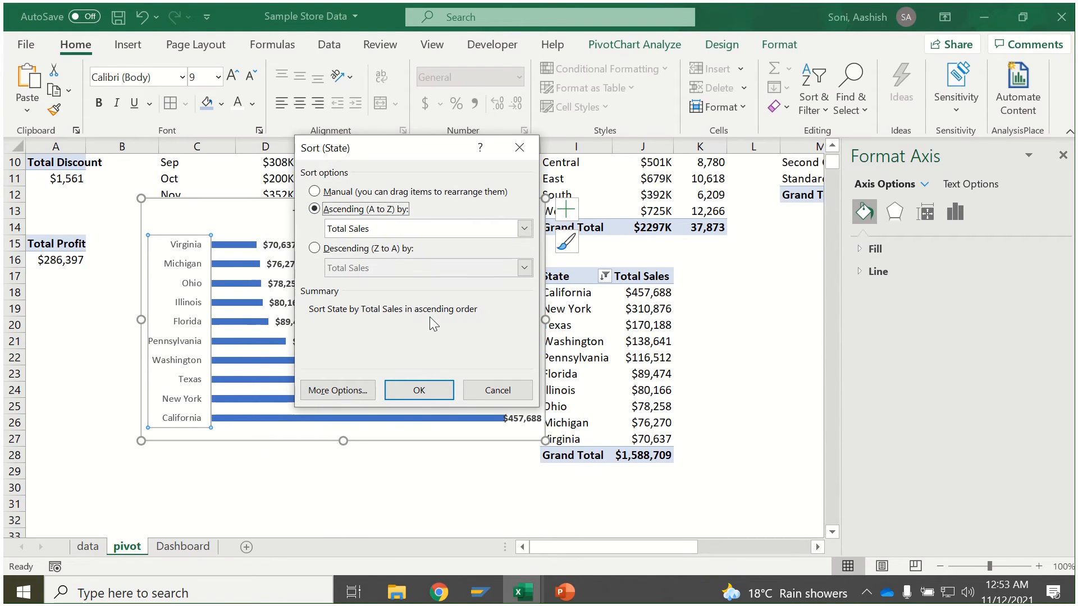
{"action": "left_click", "coordinate": [428, 393]}
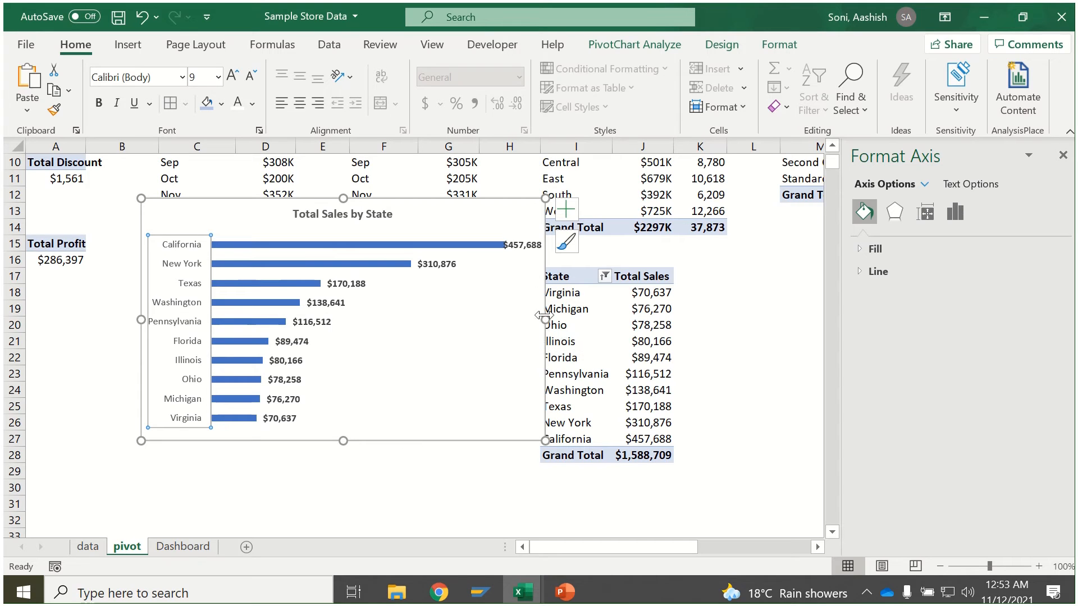
{"action": "left_click_drag", "start_coordinate": [545, 319], "coordinate": [427, 316]}
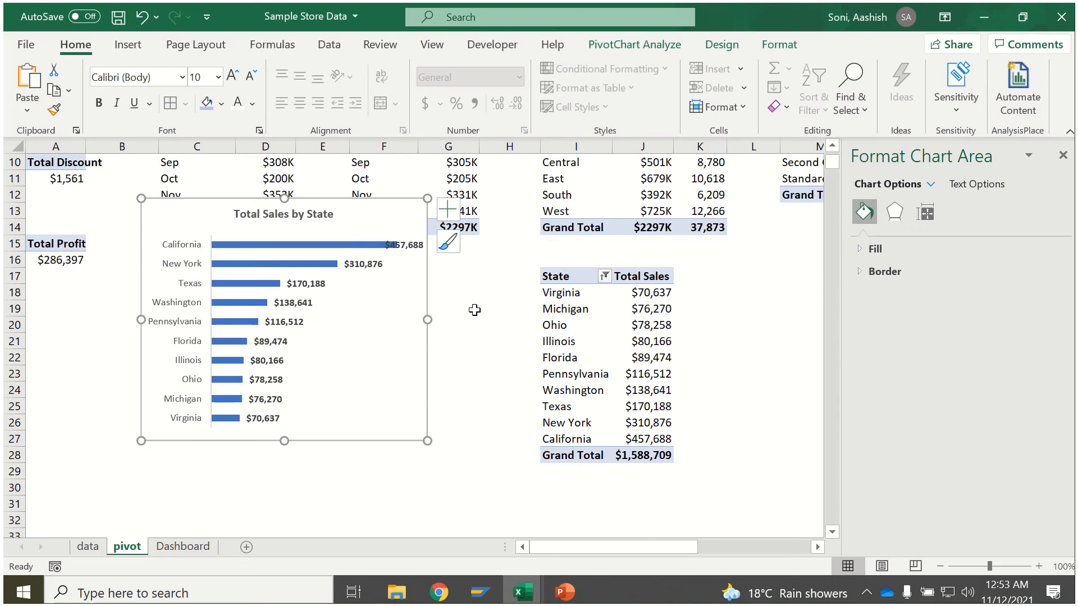
Copy the number format of the Ship Date pivot's Total Sales values onto the State pivot's values in J18:J28.
{"action": "scroll", "coordinate": [470, 310], "scroll_direction": "up", "scroll_amount": 3}
{"action": "left_click", "coordinate": [470, 175]}
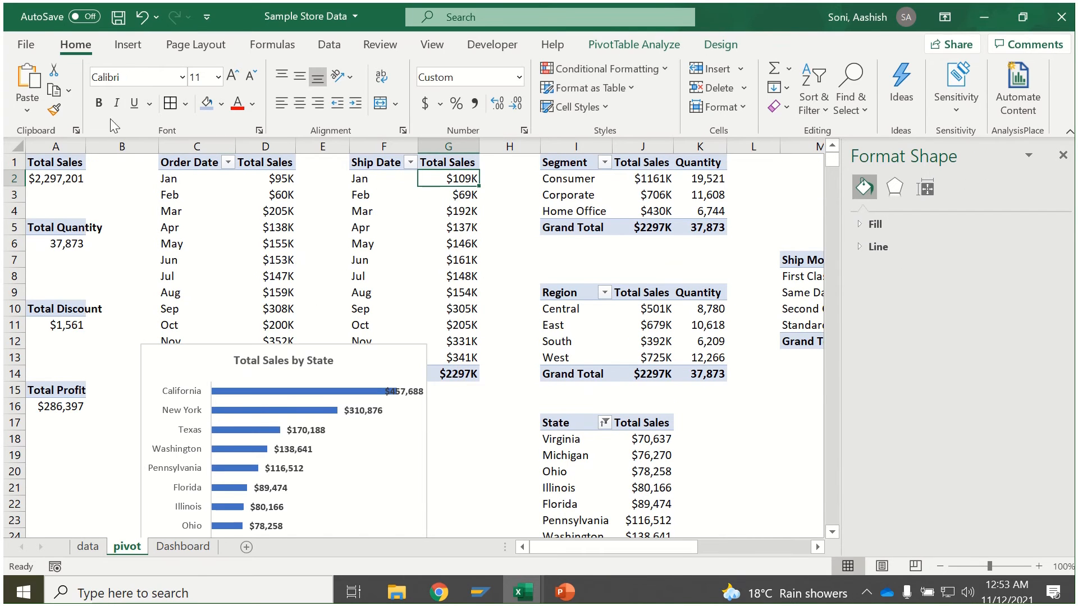
{"action": "left_click", "coordinate": [53, 109]}
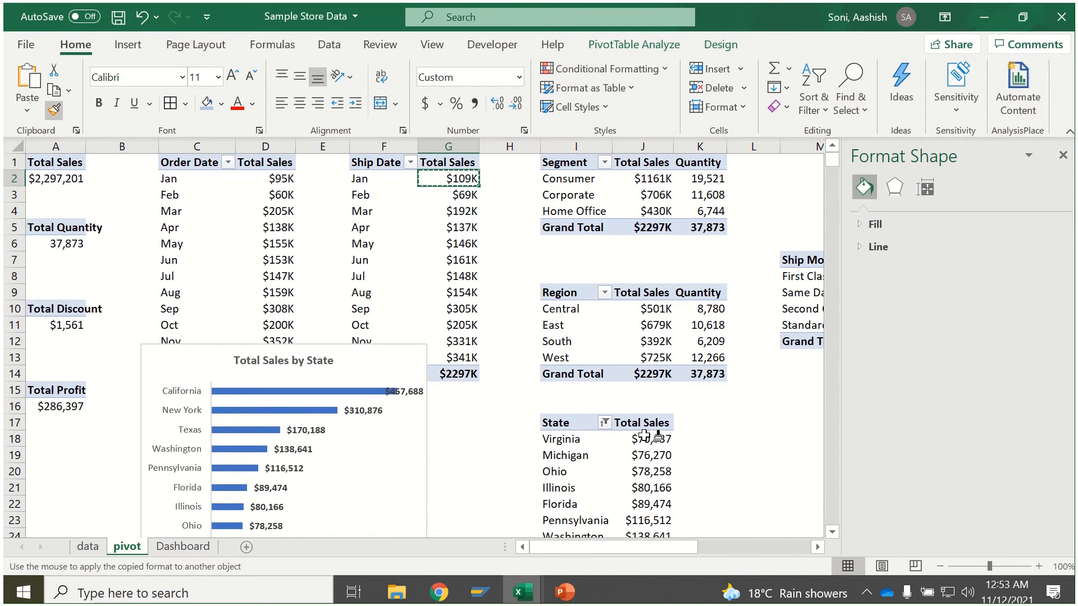
{"action": "mouse_move", "coordinate": [645, 439]}
{"action": "left_mouse_down"}
{"action": "mouse_move", "coordinate": [651, 600]}
{"action": "mouse_move", "coordinate": [644, 506]}
{"action": "left_mouse_up"}
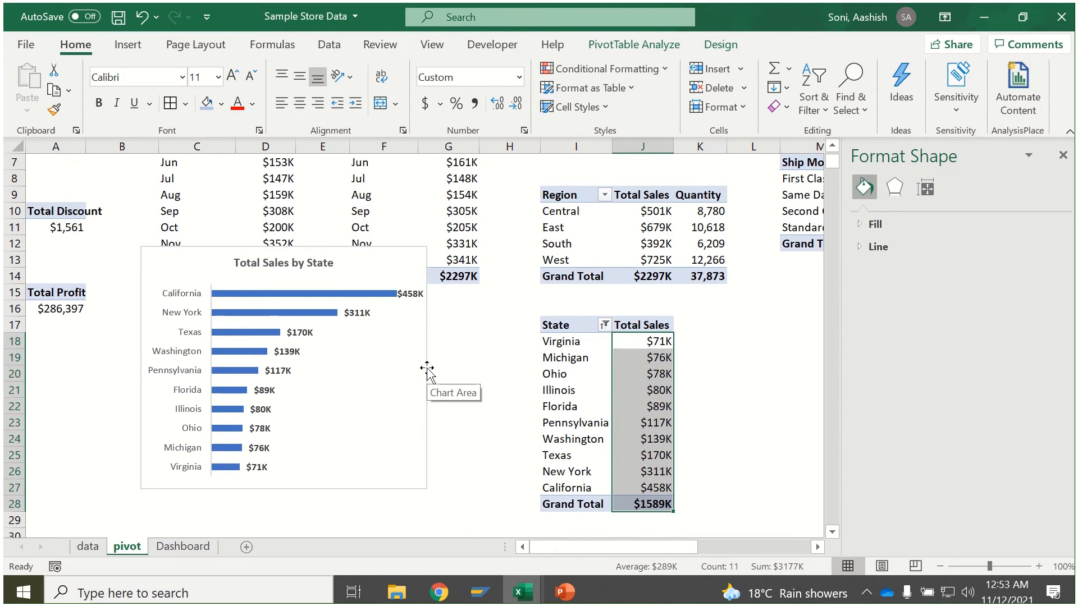
Fill the bars of the Total Sales by State chart with a light blue theme color.
{"action": "left_click", "coordinate": [318, 298]}
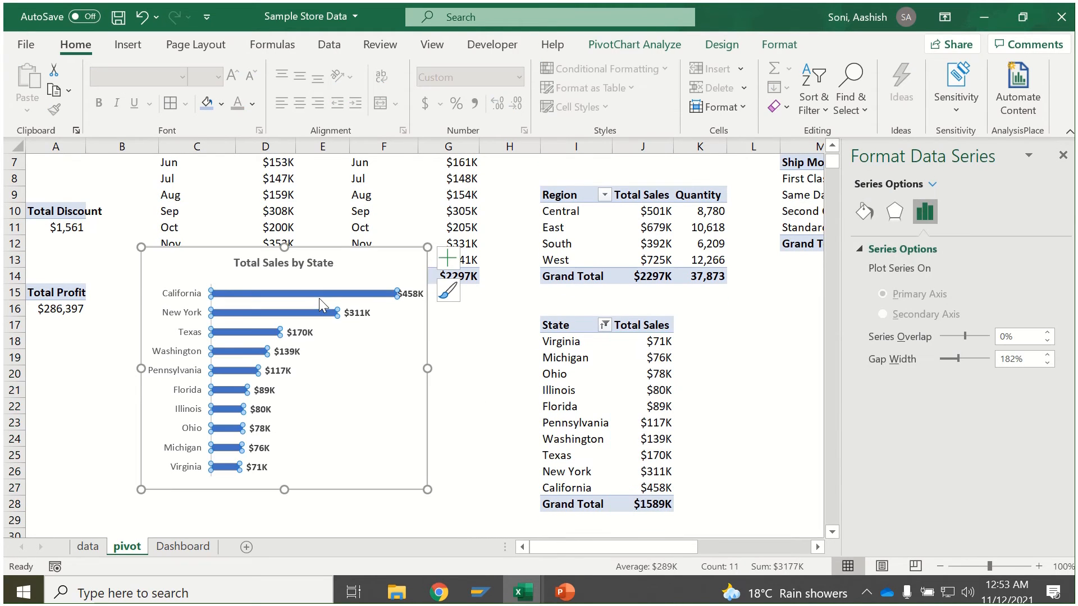
{"action": "left_click", "coordinate": [779, 44]}
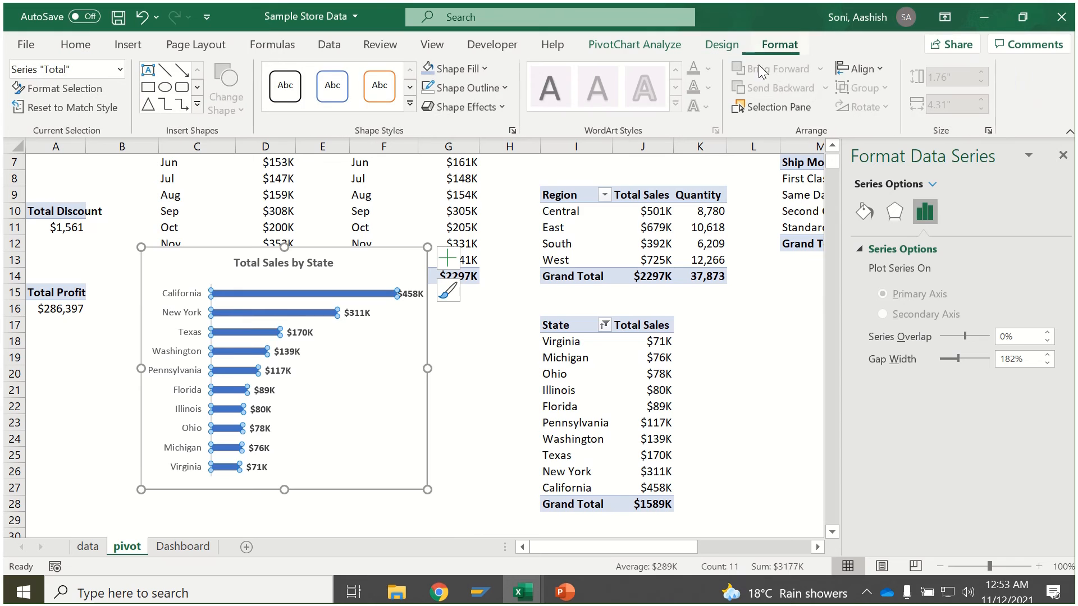
{"action": "left_click", "coordinate": [467, 71]}
{"action": "mouse_move", "coordinate": [493, 348]}
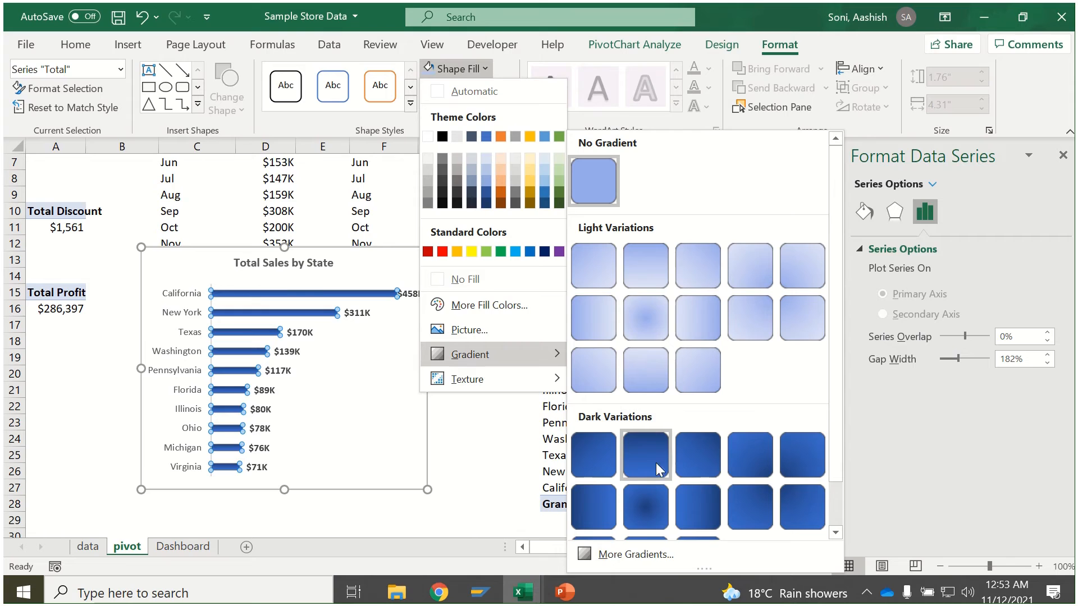
{"action": "left_click", "coordinate": [493, 457]}
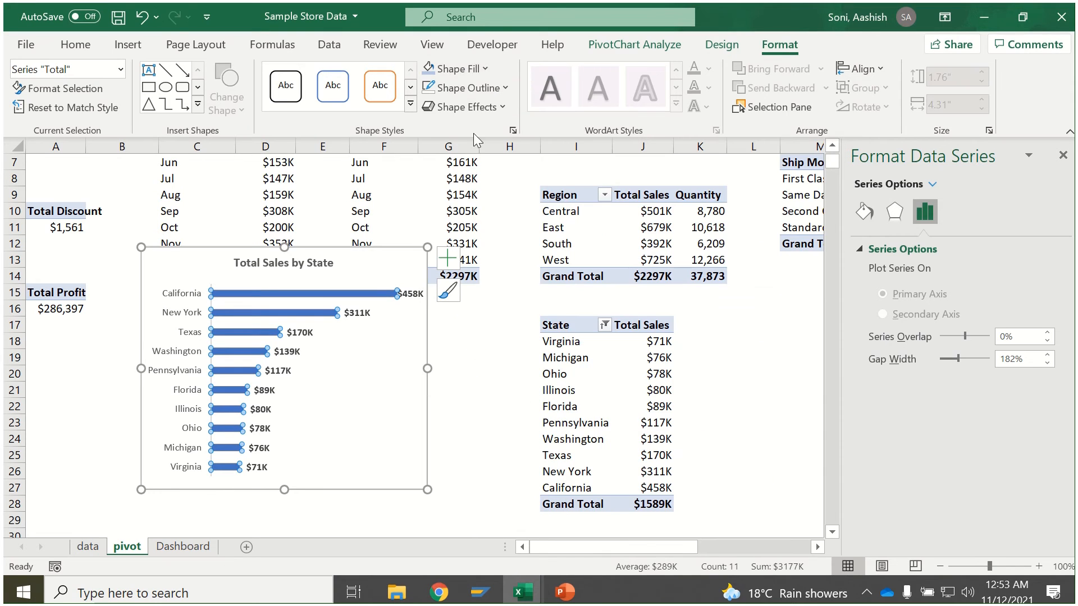
{"action": "left_click", "coordinate": [463, 66]}
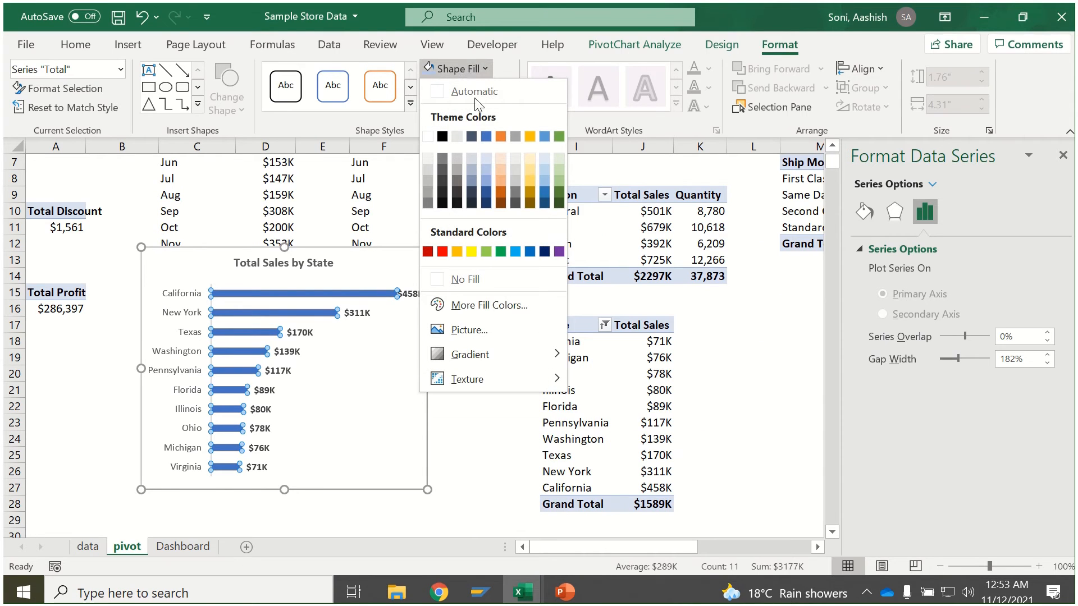
{"action": "left_click", "coordinate": [544, 171]}
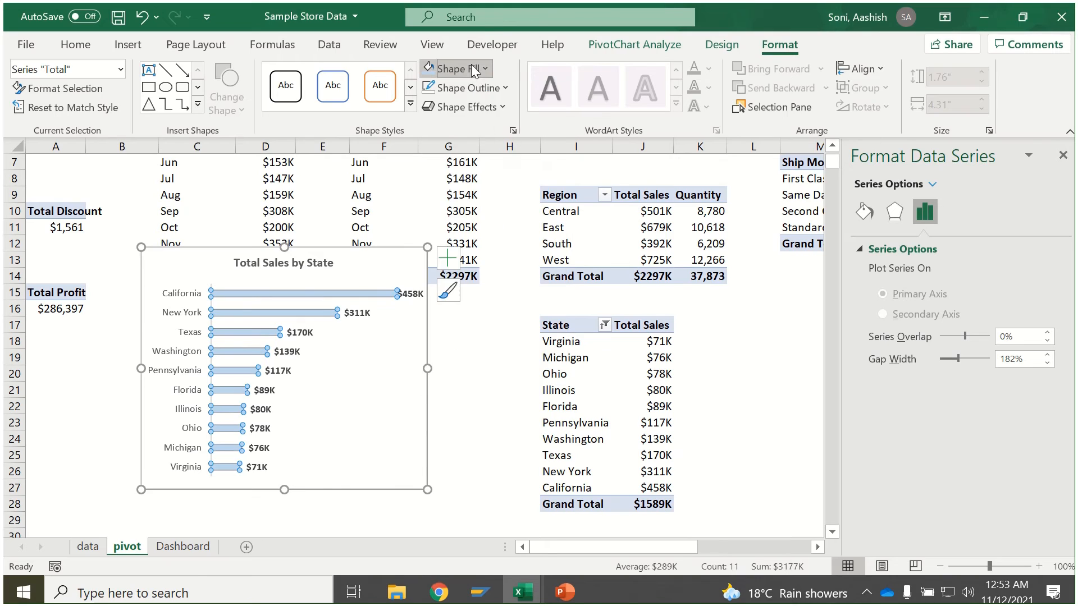
Apply a linear gradient to the chart's bars, dark at the axis and fading to light blue at the bar ends.
{"action": "left_click", "coordinate": [454, 68]}
{"action": "mouse_move", "coordinate": [501, 353]}
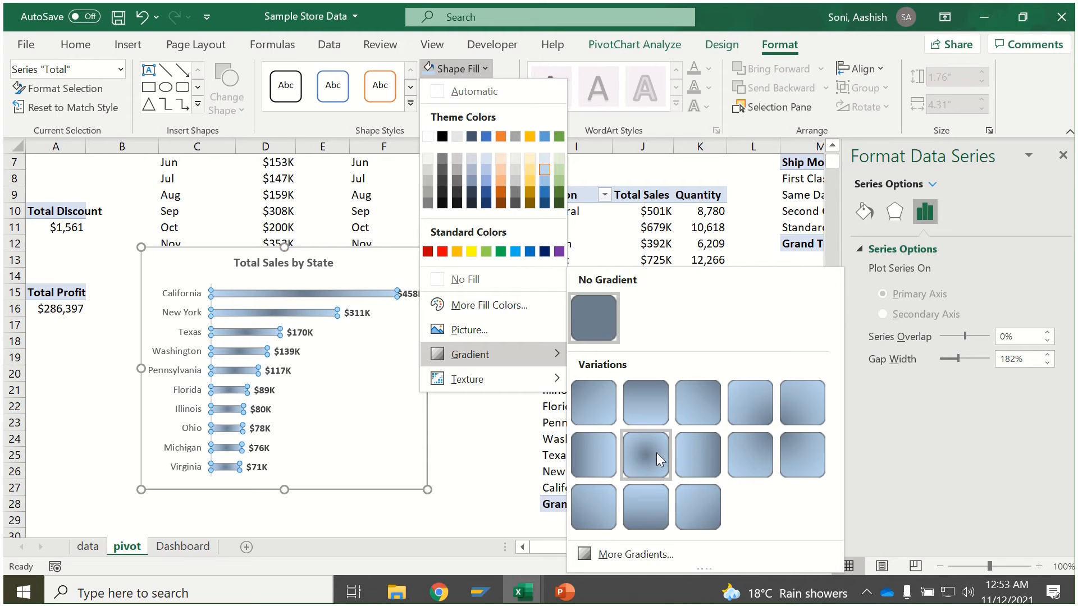
{"action": "left_click", "coordinate": [605, 457]}
{"action": "left_click", "coordinate": [500, 456]}
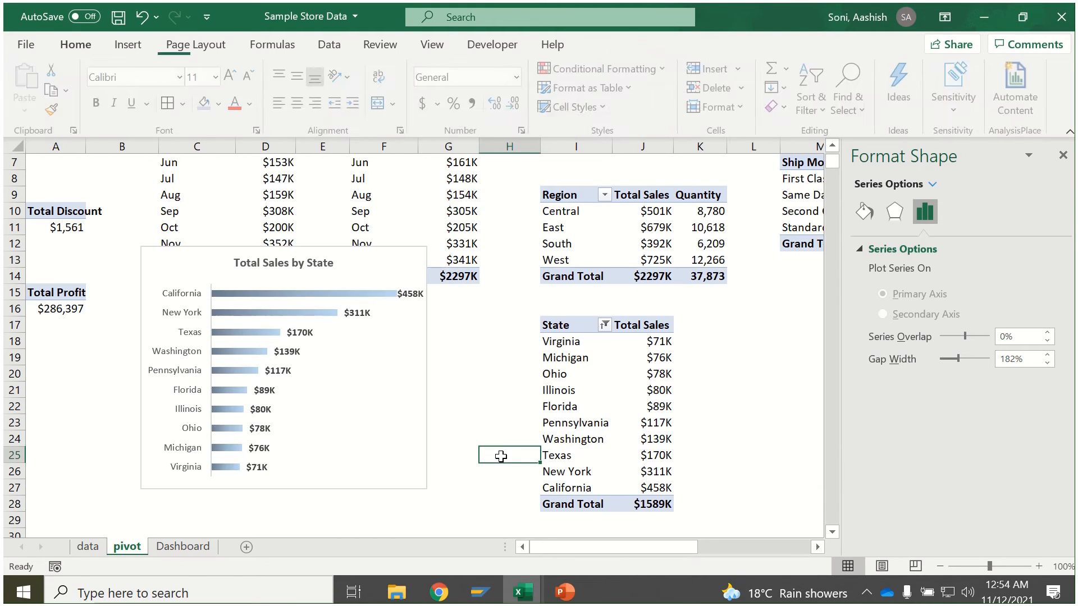
Cut the Total Sales by State chart from the pivot sheet and paste it onto the Dashboard sheet.
{"action": "left_click", "coordinate": [427, 452]}
{"action": "key", "text": "ctrl+x"}
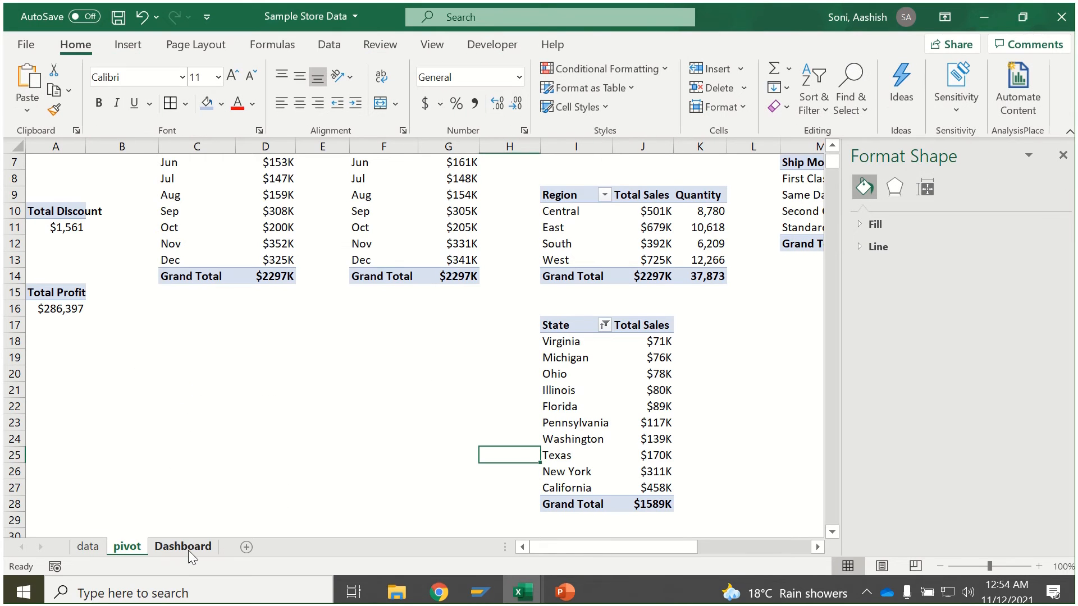
{"action": "left_click", "coordinate": [184, 547]}
{"action": "key", "text": "ctrl+v"}
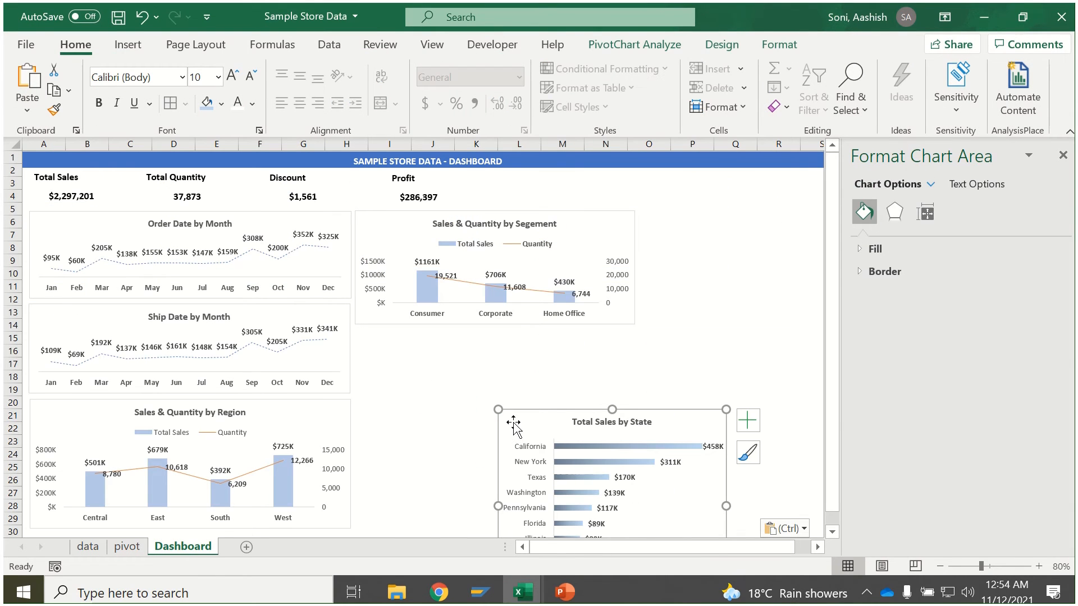
Place the Total Sales by State chart directly below the Segment chart and resize it to match that chart's width and the Region chart's lower edge.
{"action": "left_click_drag", "start_coordinate": [514, 405], "coordinate": [377, 330]}
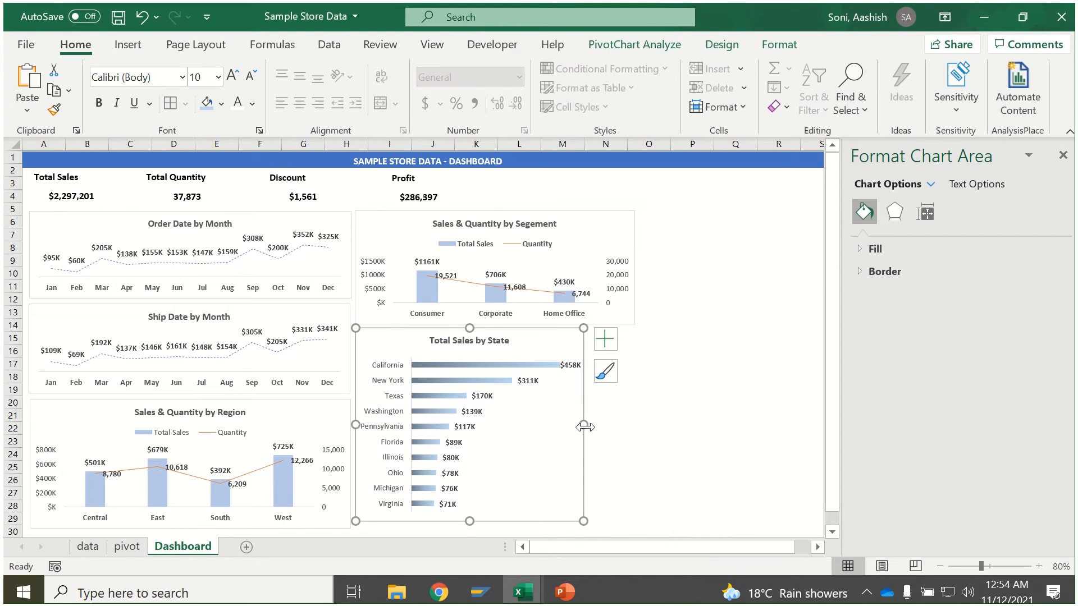
{"action": "left_click_drag", "start_coordinate": [583, 425], "coordinate": [634, 428]}
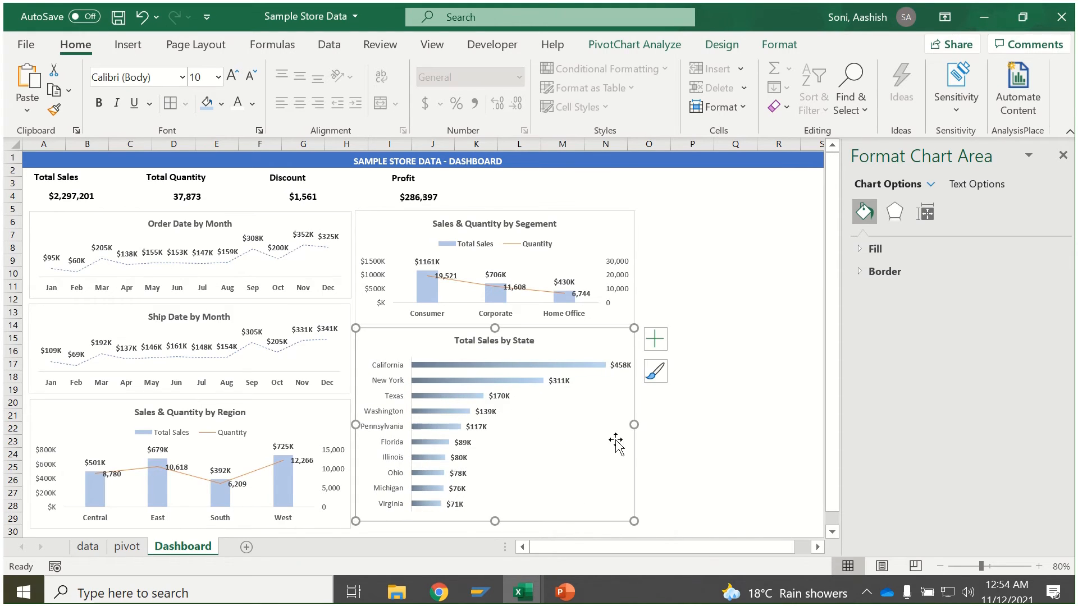
{"action": "left_click_drag", "start_coordinate": [494, 521], "coordinate": [494, 530]}
{"action": "left_click", "coordinate": [1062, 155]}
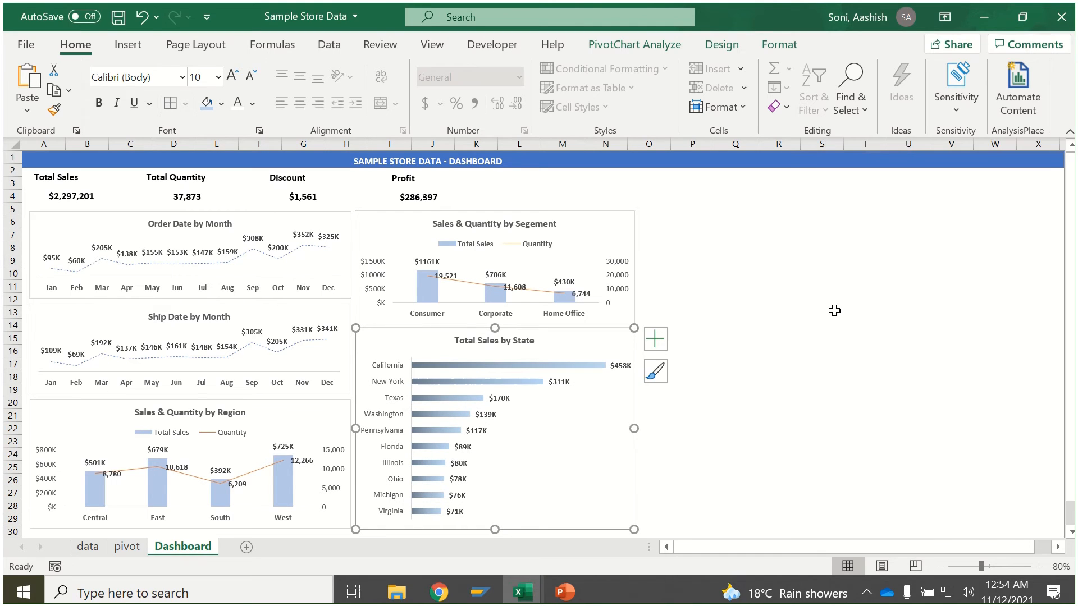
{"action": "left_click", "coordinate": [792, 304]}
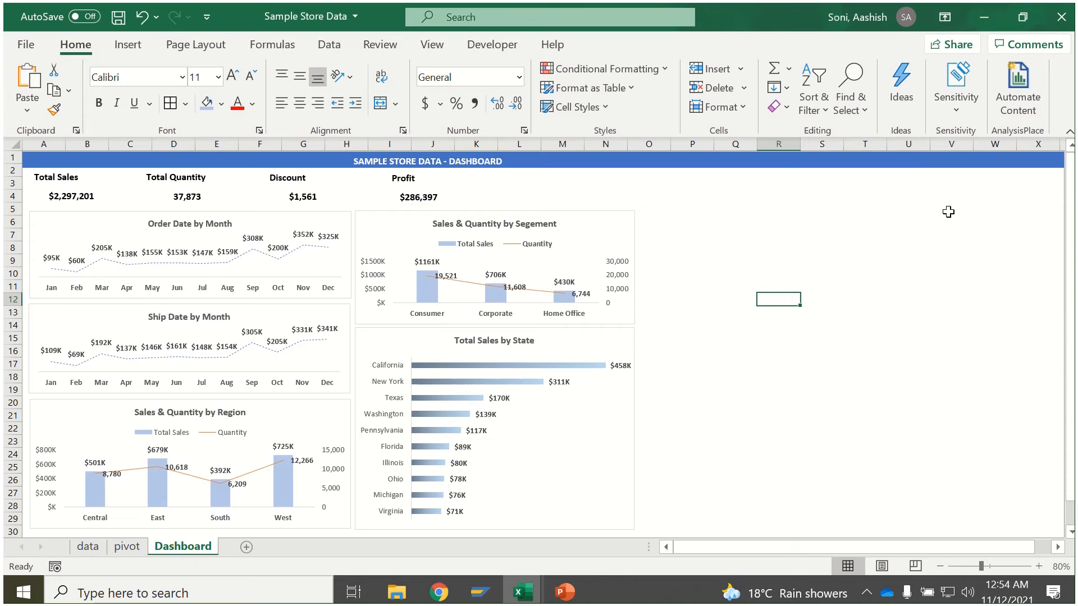
Select the Ship Mode pivot table on the pivot sheet and open the full chart type selection for it.
{"action": "left_click", "coordinate": [126, 548]}
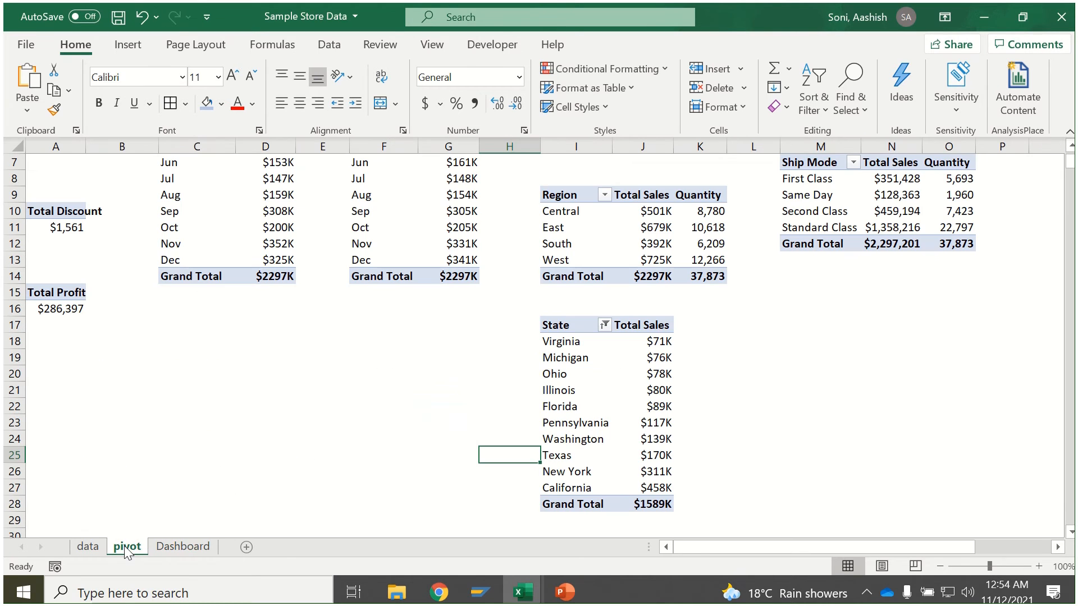
{"action": "scroll", "coordinate": [349, 397], "scroll_direction": "up", "scroll_amount": 2}
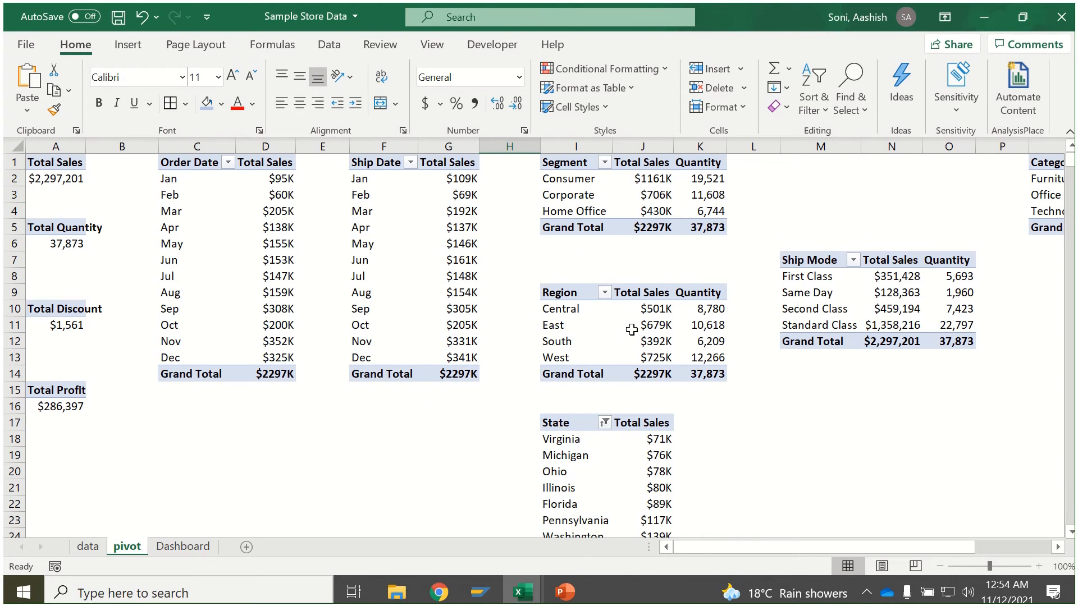
{"action": "left_click", "coordinate": [820, 269]}
{"action": "left_click", "coordinate": [817, 277]}
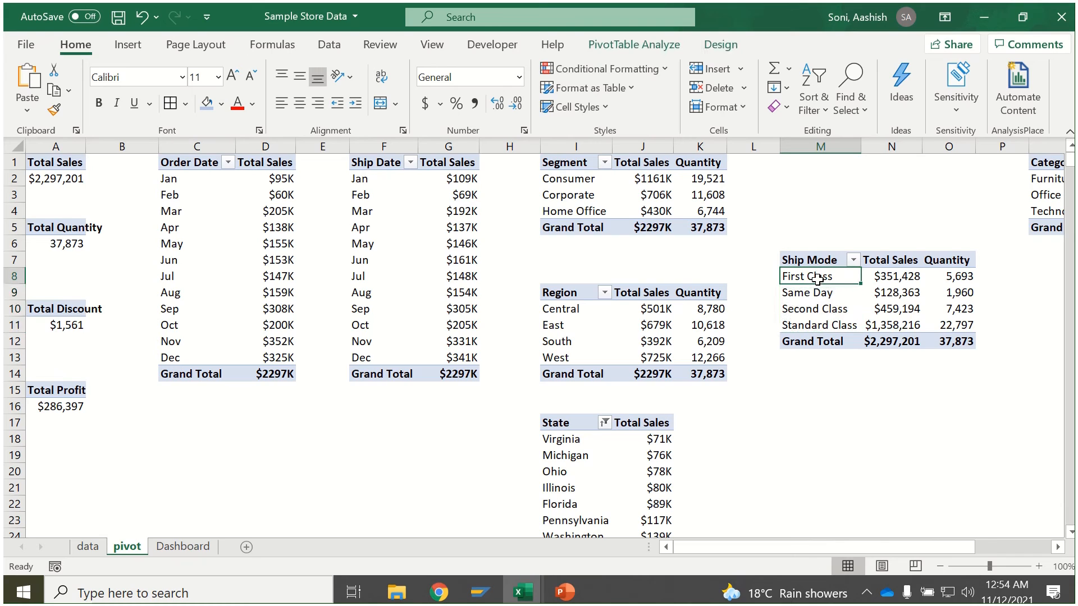
{"action": "left_click", "coordinate": [707, 45]}
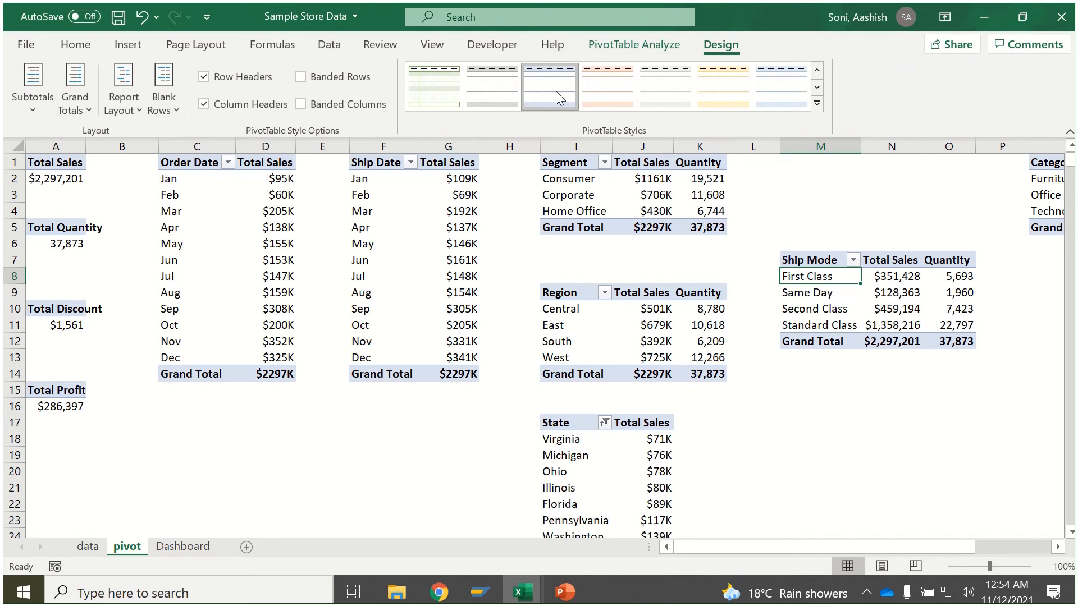
{"action": "left_click", "coordinate": [631, 45]}
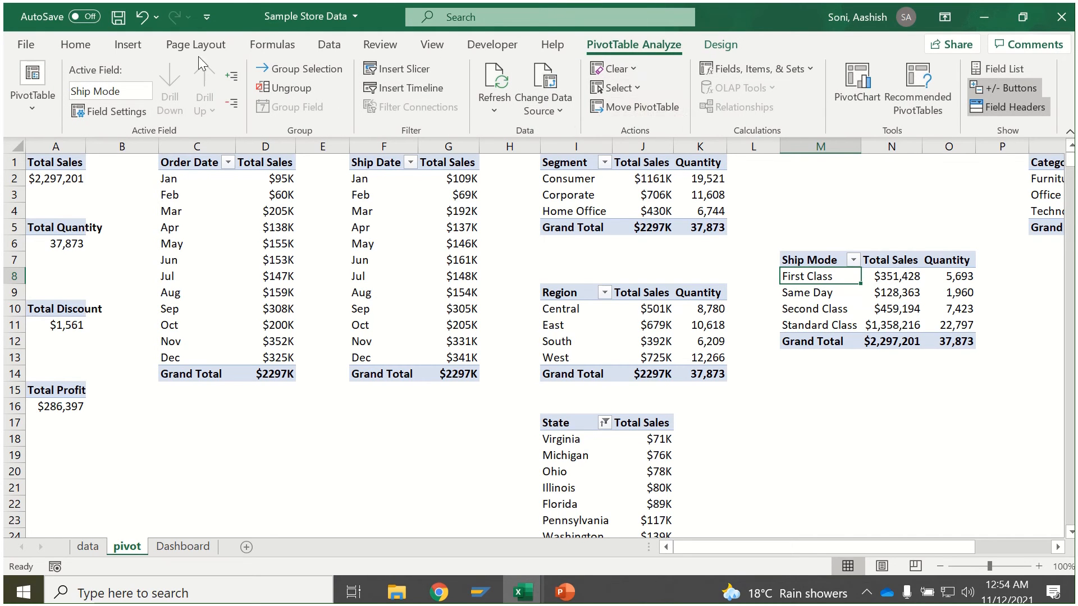
{"action": "left_click", "coordinate": [127, 45]}
{"action": "left_click", "coordinate": [396, 110]}
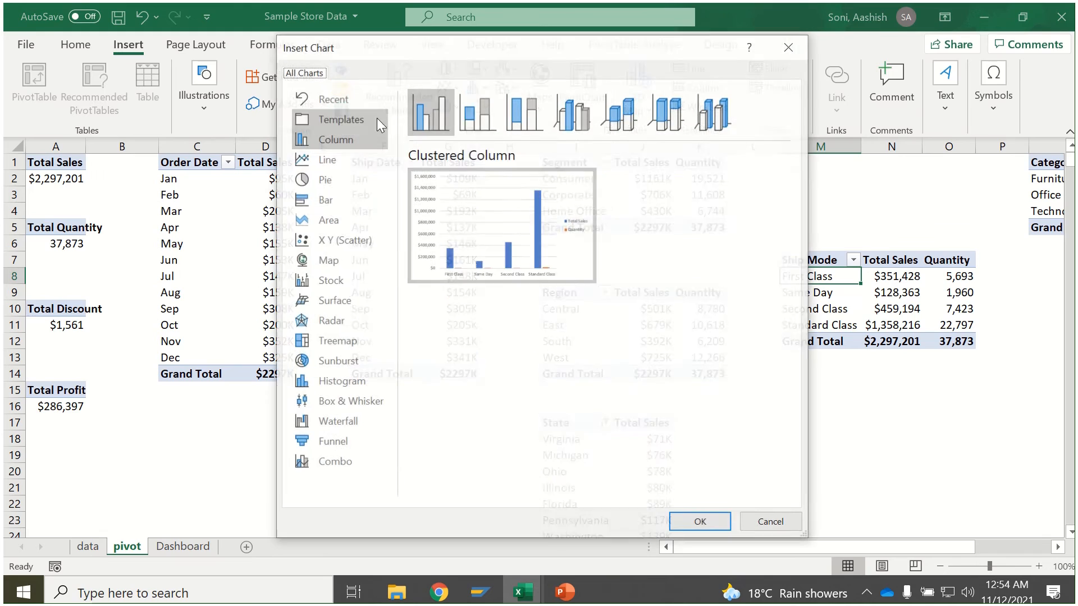
{"action": "left_click", "coordinate": [333, 167]}
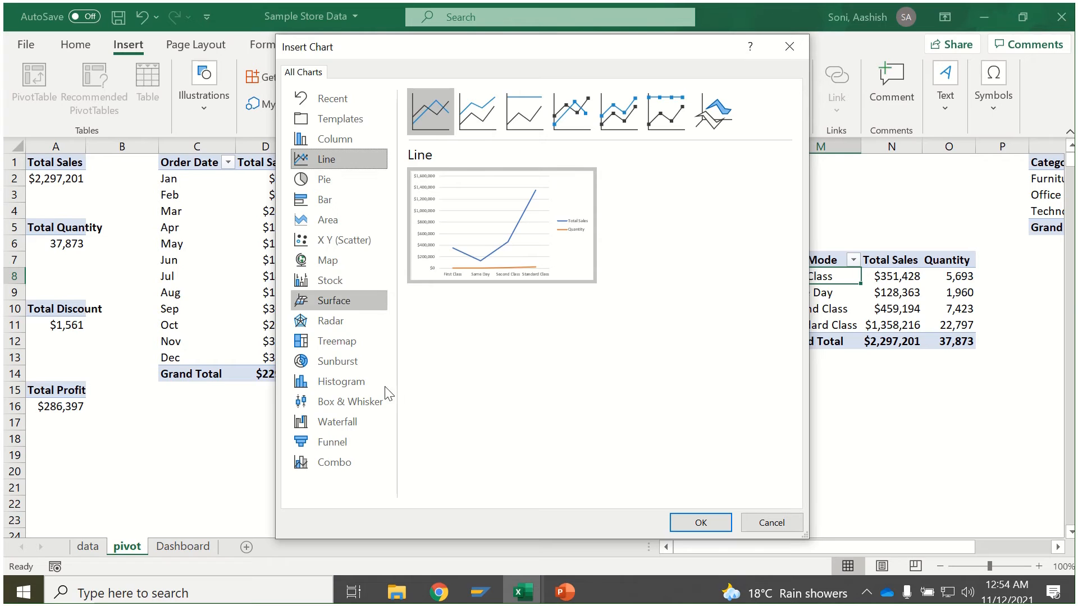
{"action": "left_click", "coordinate": [344, 463]}
{"action": "left_click", "coordinate": [670, 412]}
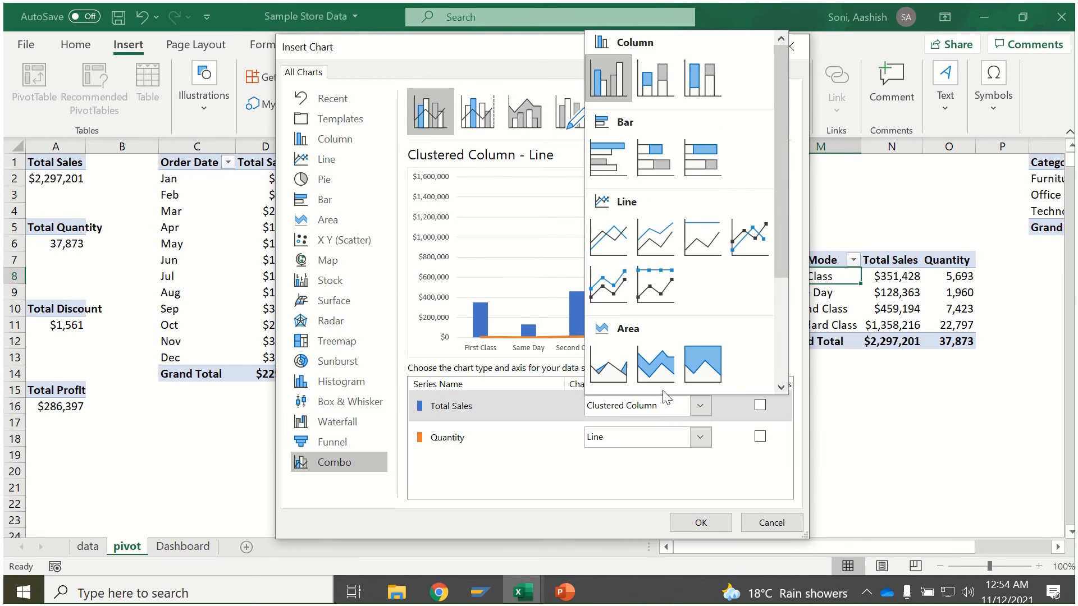
{"action": "left_click", "coordinate": [680, 243]}
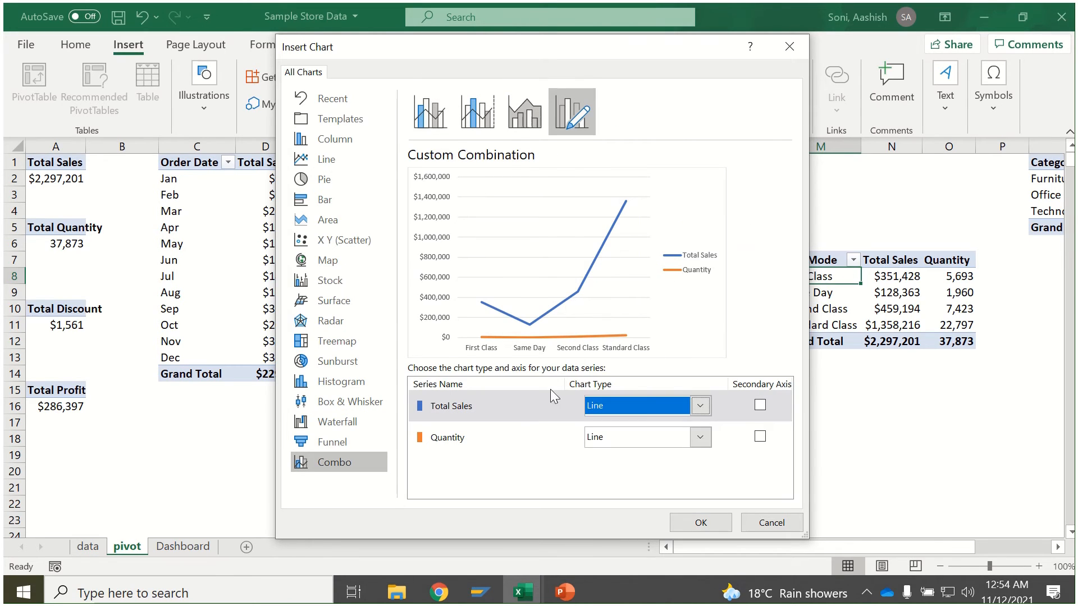
{"action": "left_click", "coordinate": [760, 438]}
{"action": "left_click", "coordinate": [761, 406]}
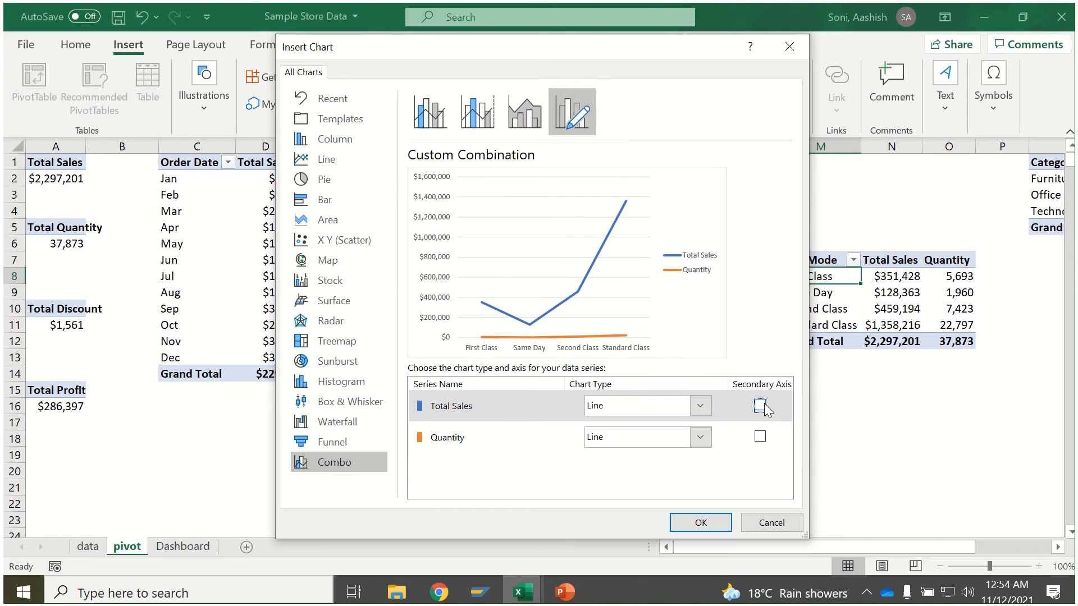
{"action": "left_click", "coordinate": [760, 405]}
{"action": "left_click", "coordinate": [761, 406]}
{"action": "left_click", "coordinate": [326, 200]}
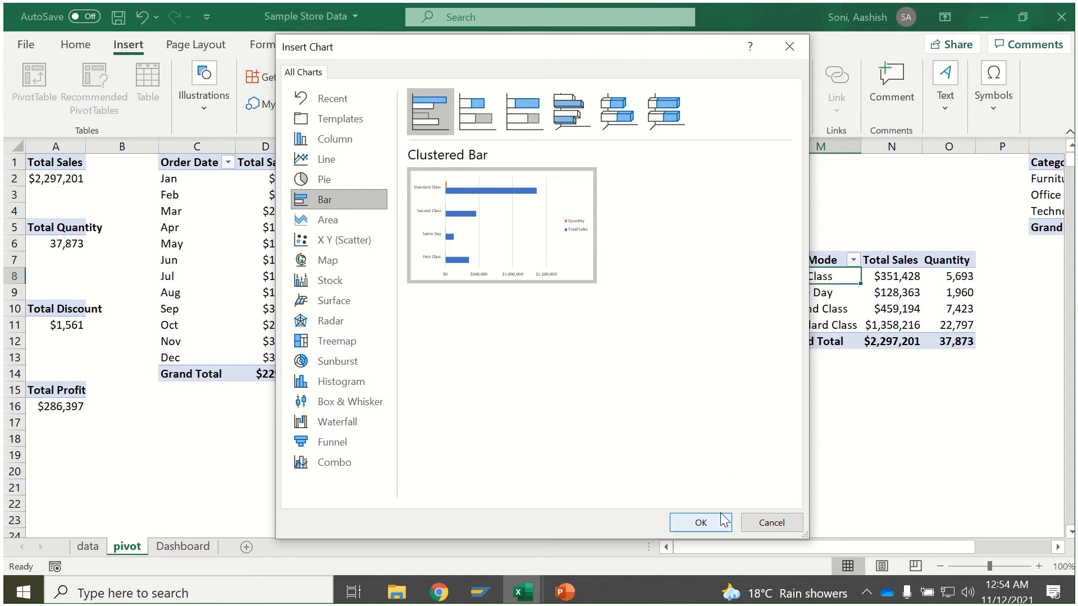
{"action": "left_click", "coordinate": [332, 421]}
{"action": "left_click", "coordinate": [332, 399]}
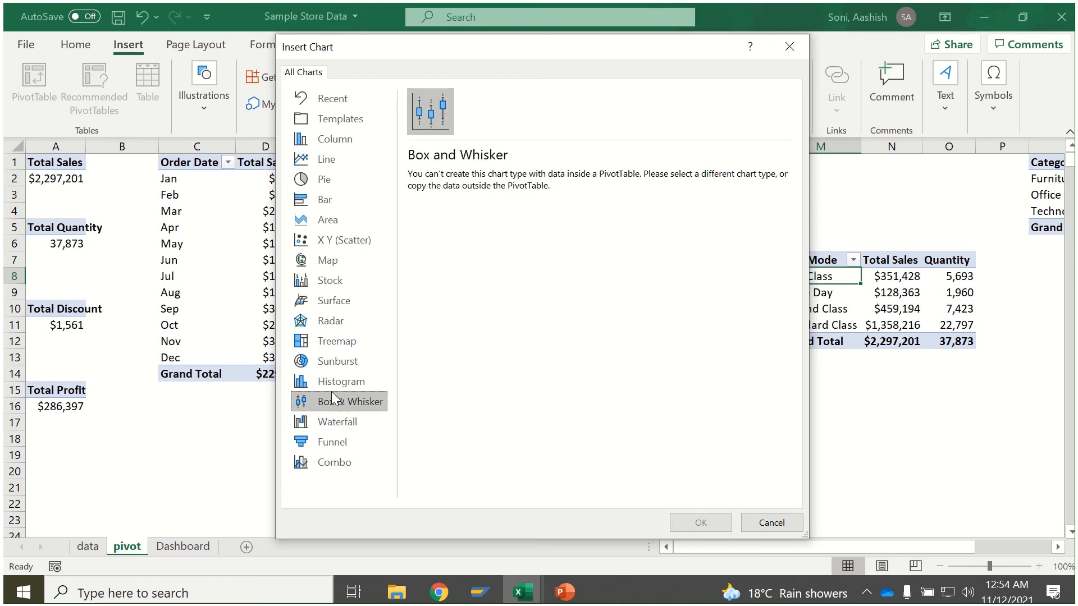
{"action": "left_click", "coordinate": [333, 384]}
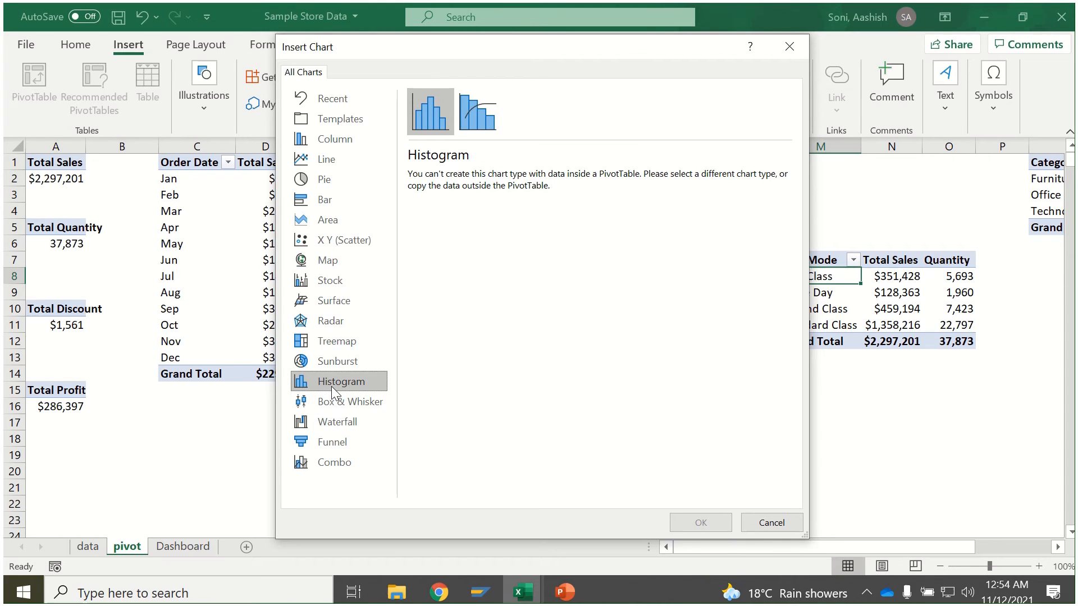
{"action": "left_click", "coordinate": [335, 399]}
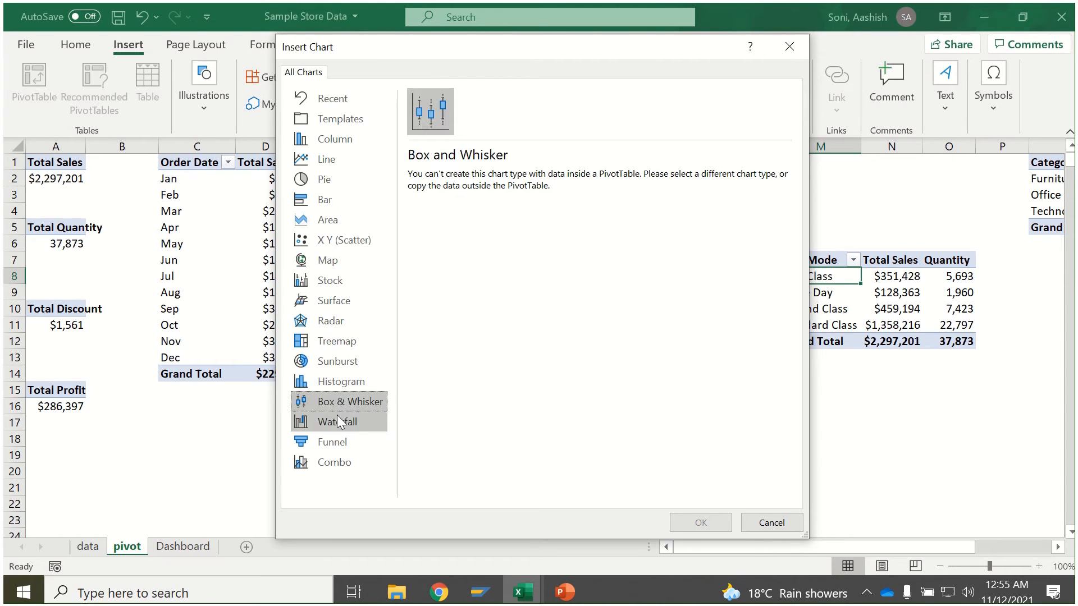
{"action": "left_click", "coordinate": [332, 377]}
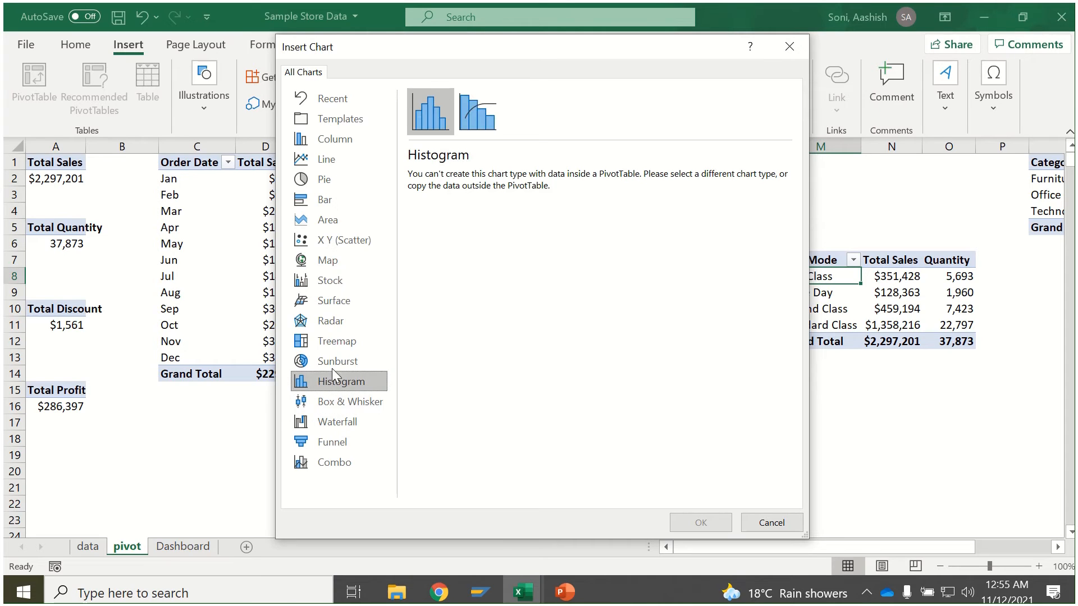
Insert a Clustered Bar chart from the Ship Mode pivot and hide all field buttons on it.
{"action": "left_click", "coordinate": [352, 197]}
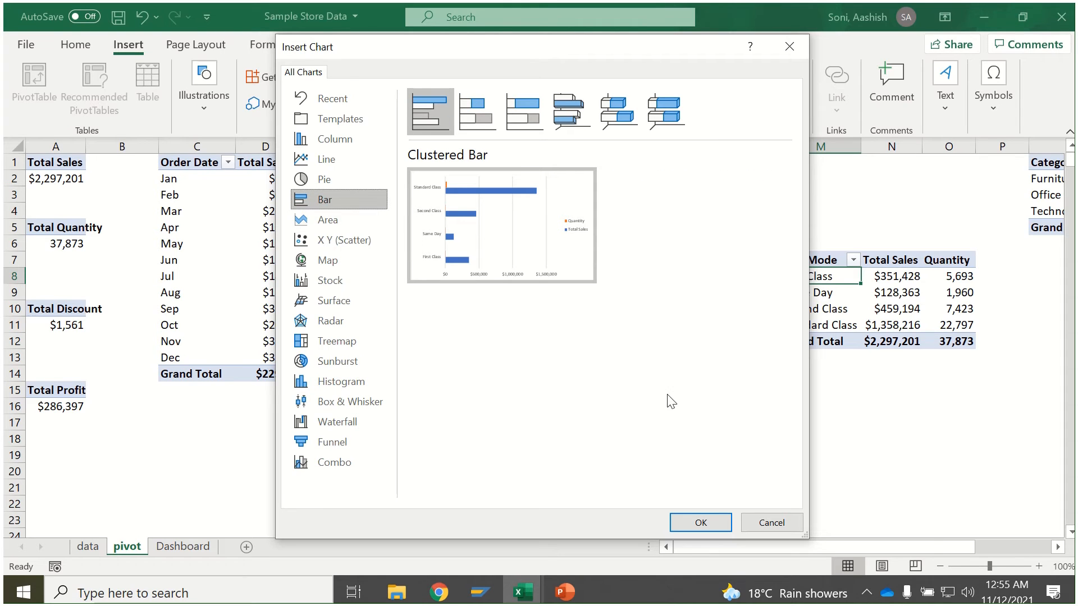
{"action": "left_click", "coordinate": [692, 519]}
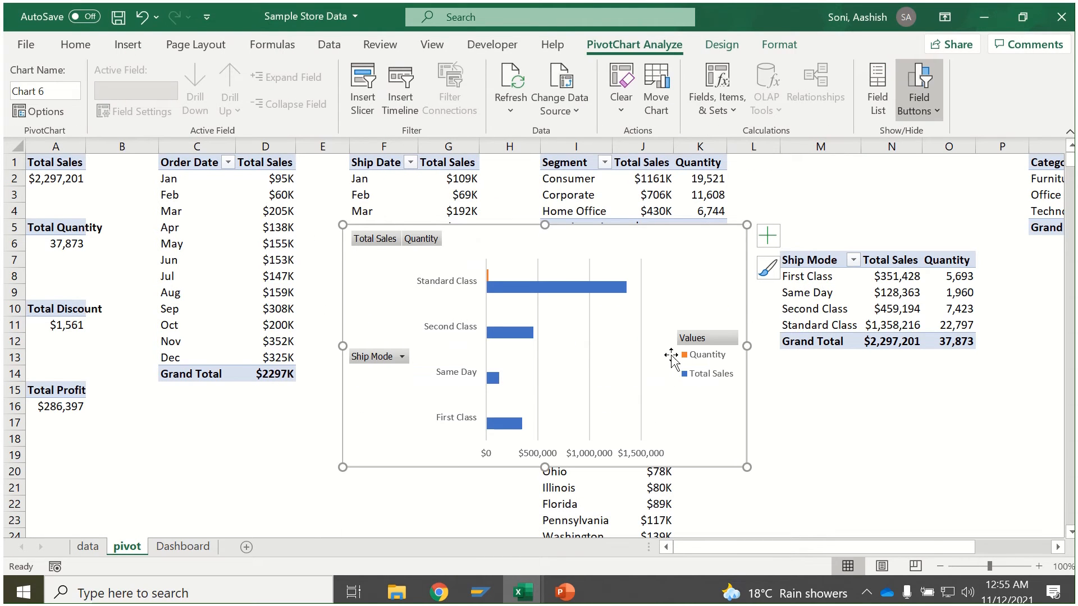
{"action": "right_click", "coordinate": [373, 241]}
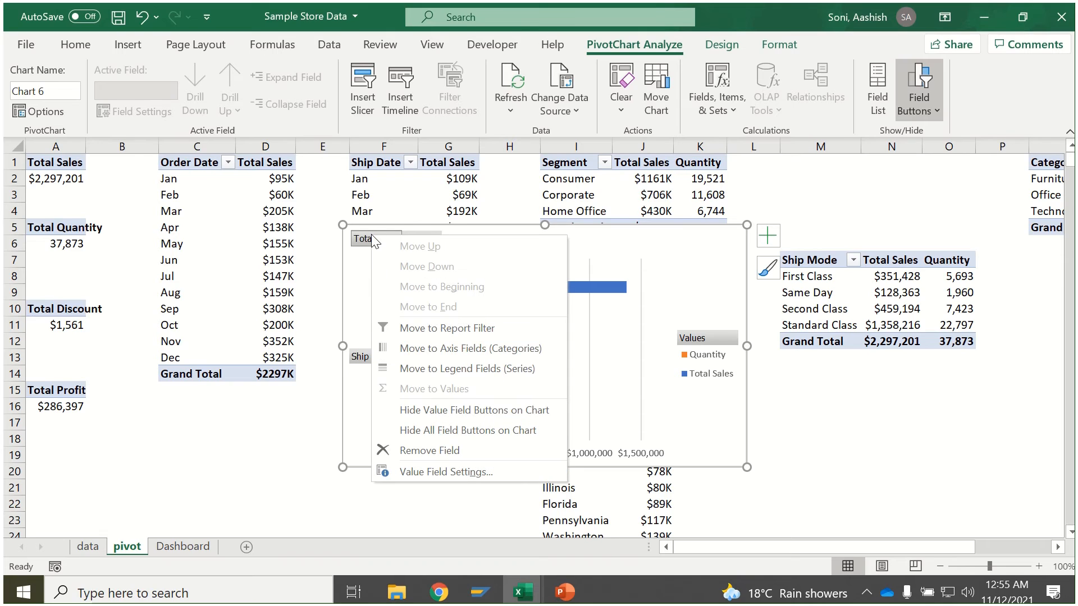
{"action": "left_click", "coordinate": [434, 430]}
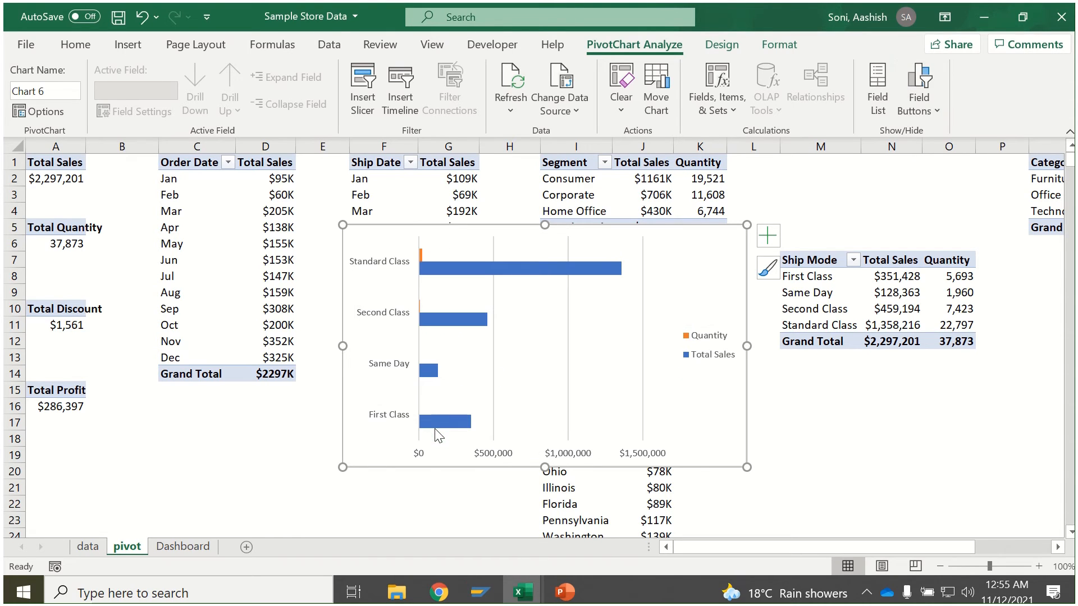
Remove the gridlines from the Ship Mode chart and add data labels to its bars.
{"action": "left_click", "coordinate": [493, 401]}
{"action": "key", "text": "Delete"}
{"action": "left_click", "coordinate": [768, 235]}
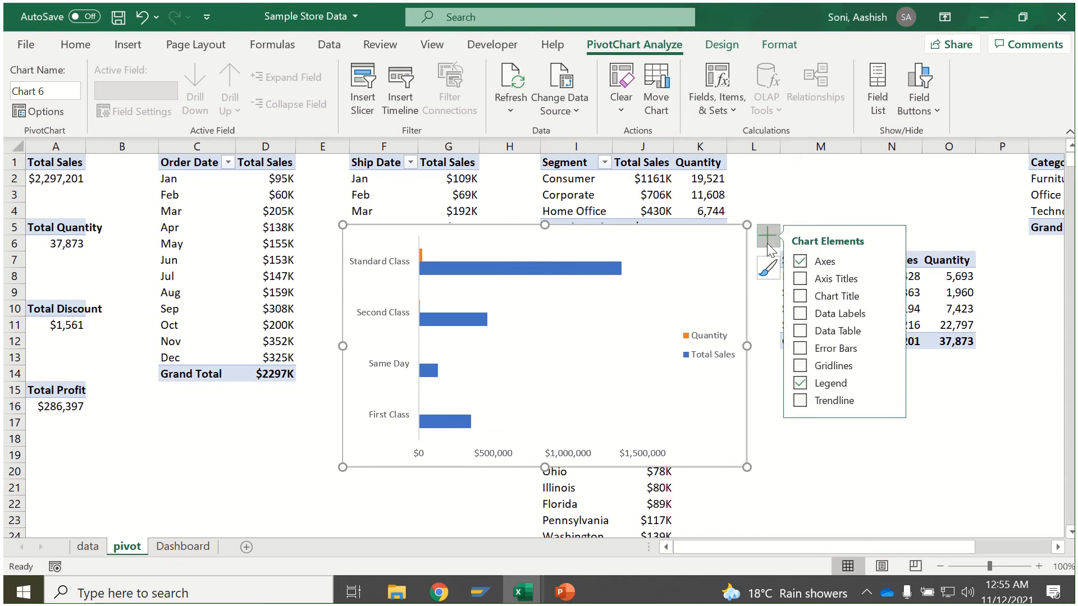
{"action": "left_click", "coordinate": [804, 314]}
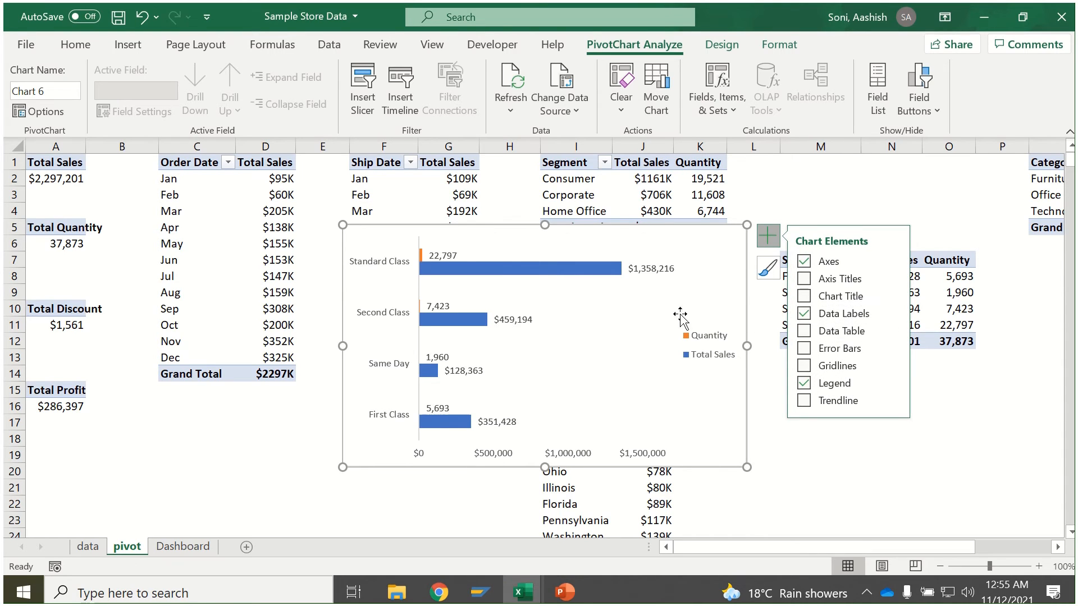
Bold the Total Sales and Quantity data labels and the ship mode category labels in the chart.
{"action": "left_click", "coordinate": [650, 269]}
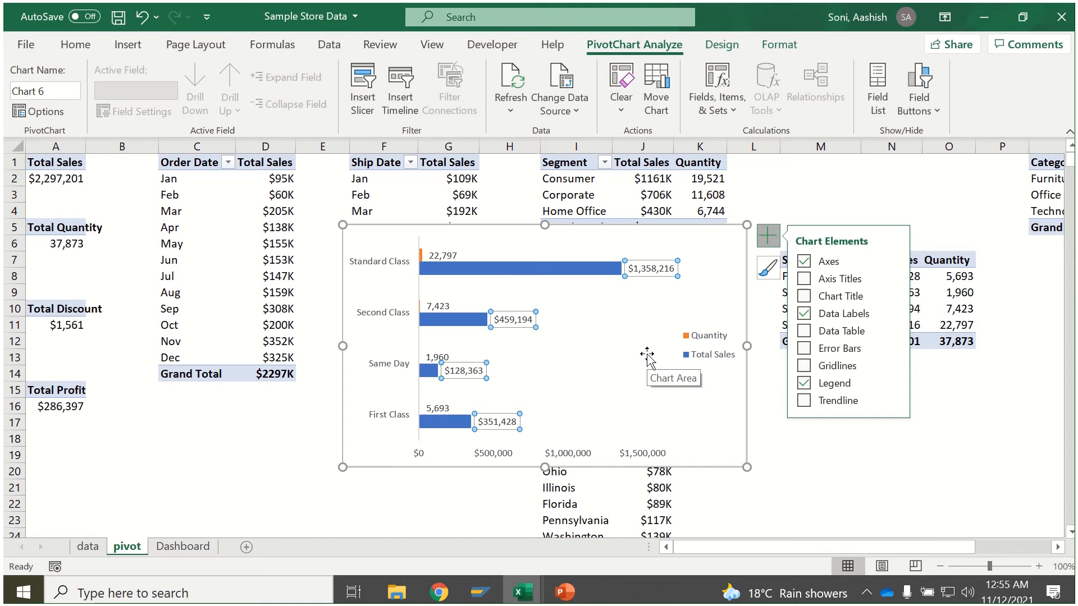
{"action": "key", "text": "ctrl+b"}
{"action": "left_click", "coordinate": [443, 256]}
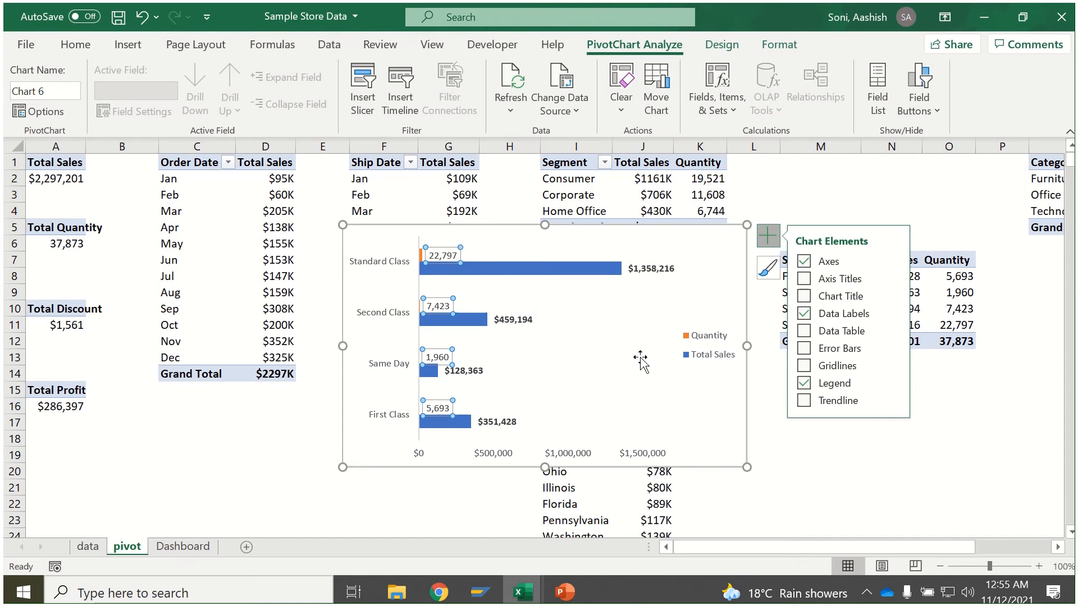
{"action": "key", "text": "ctrl+n"}
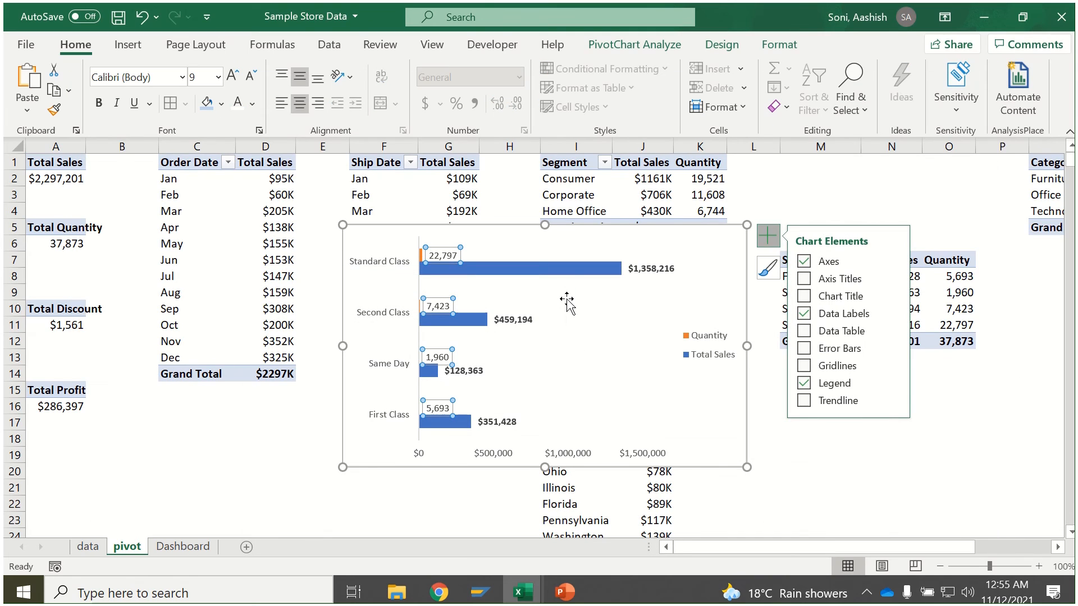
{"action": "left_click", "coordinate": [379, 268]}
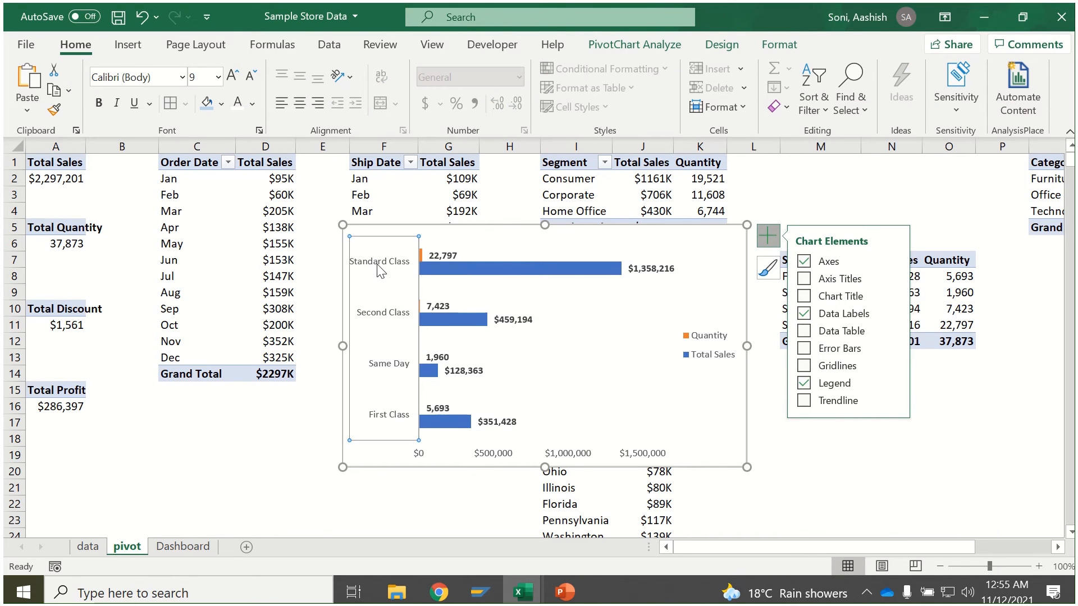
{"action": "key", "text": "ctrl+b"}
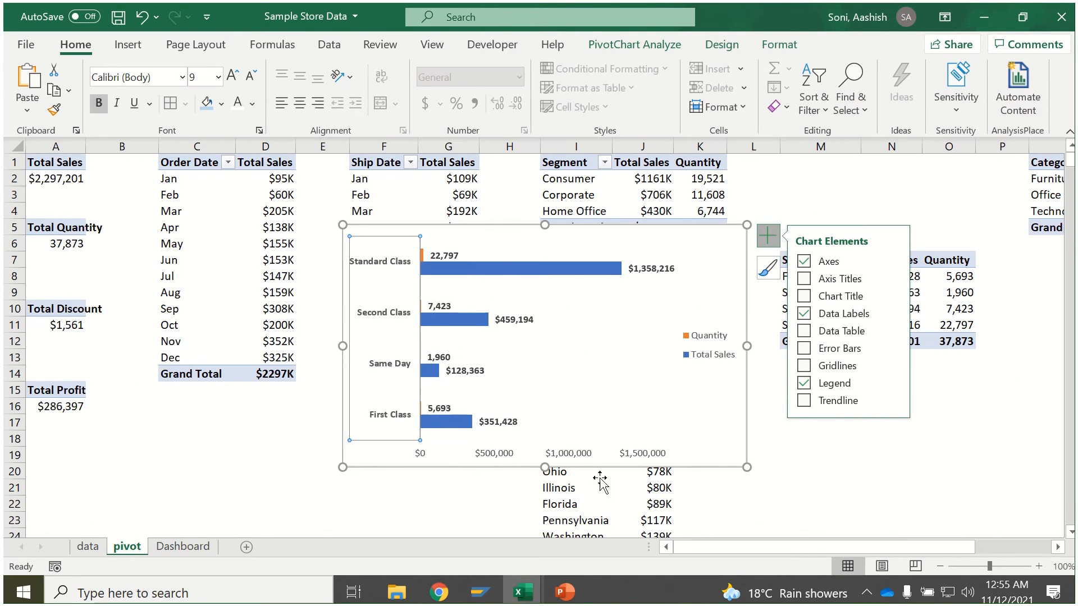
Delete the Ship Mode chart's dollar value axis and move its legend to the top of the chart.
{"action": "left_click", "coordinate": [633, 453]}
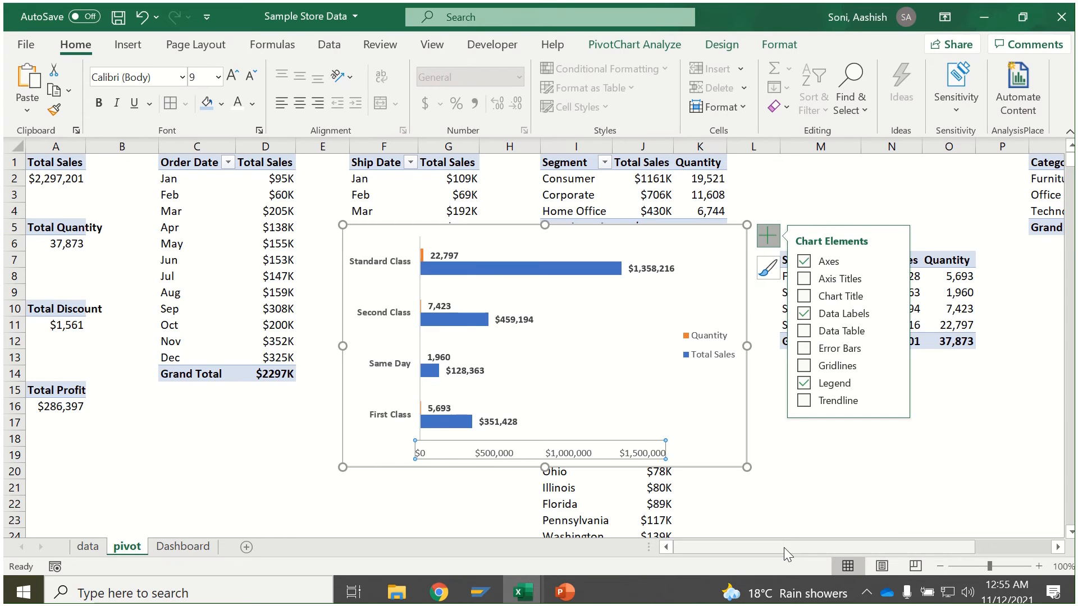
{"action": "key", "text": "Delete"}
{"action": "left_click", "coordinate": [720, 357]}
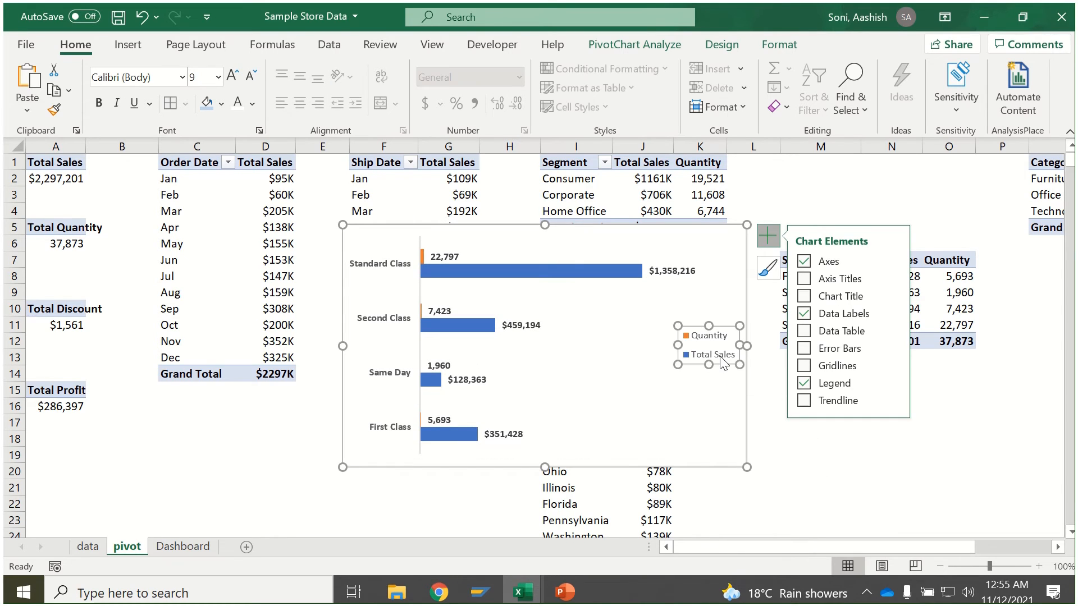
{"action": "left_click", "coordinate": [890, 318]}
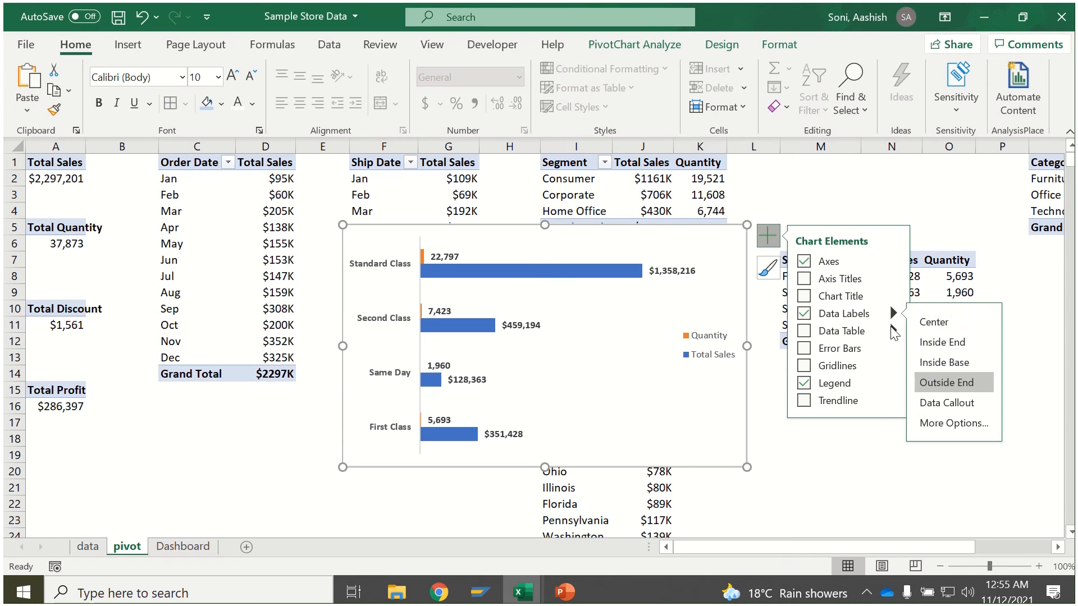
{"action": "left_click", "coordinate": [892, 383]}
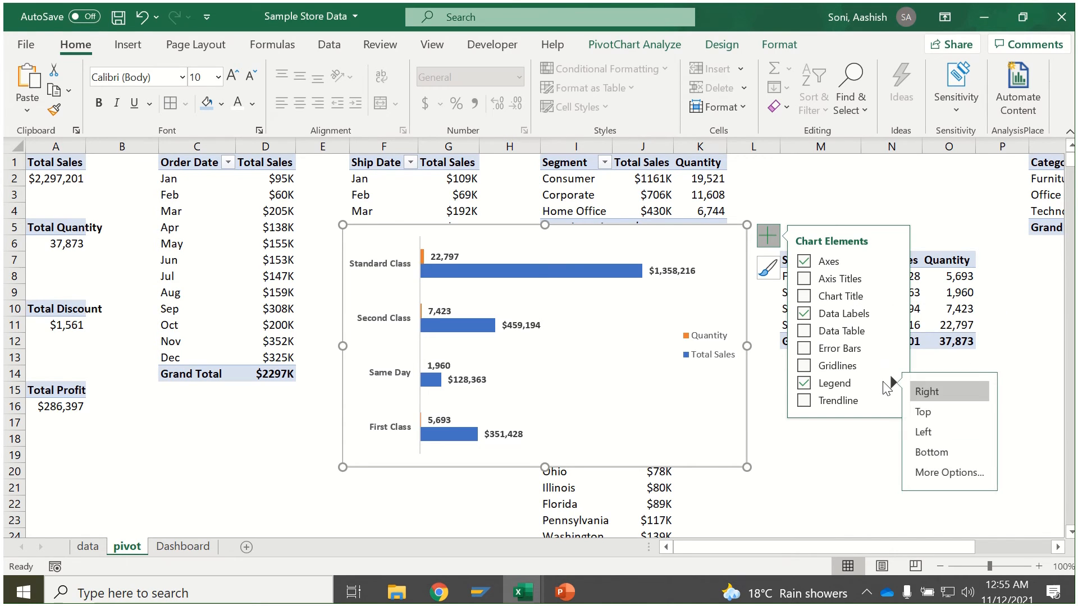
{"action": "left_click", "coordinate": [929, 412]}
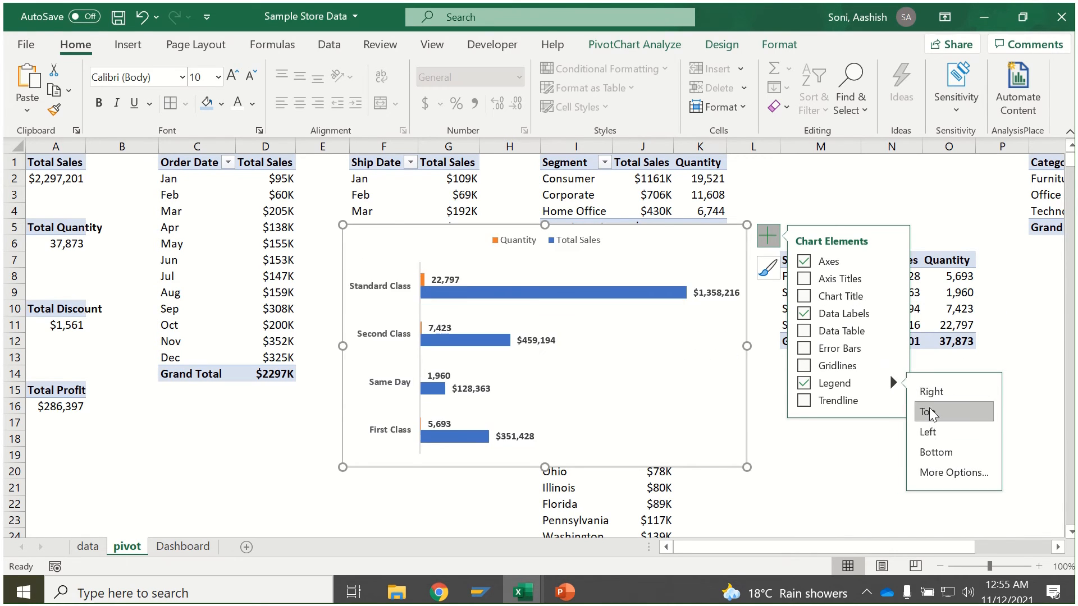
Add a chart title to the Ship Mode chart reading "Sales & Quantity by Ship Mode".
{"action": "left_click", "coordinate": [809, 300]}
{"action": "double_click", "coordinate": [554, 247]}
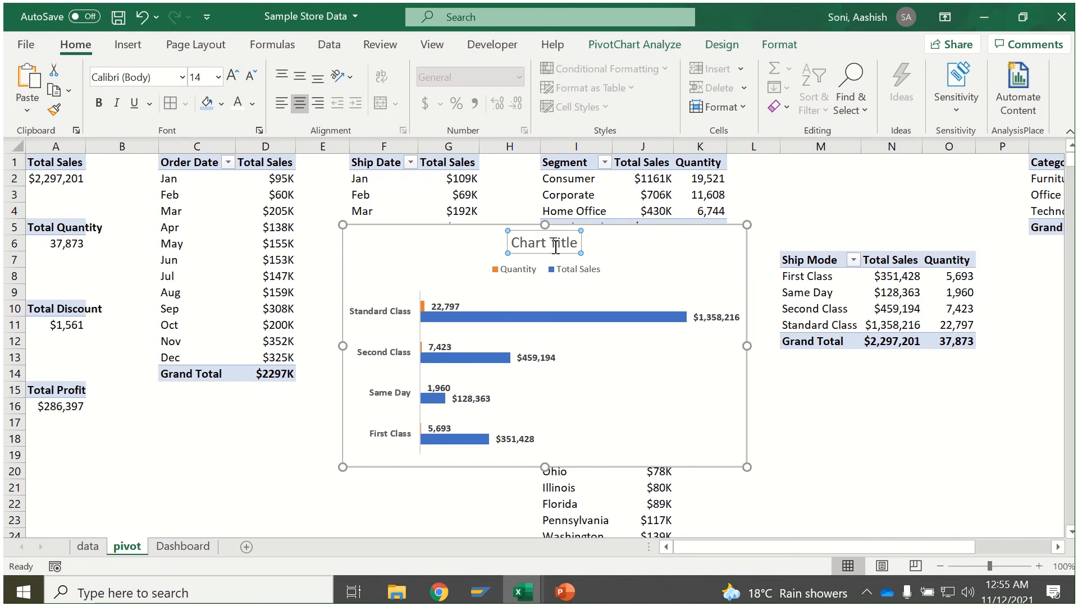
{"action": "triple_click", "coordinate": [554, 247]}
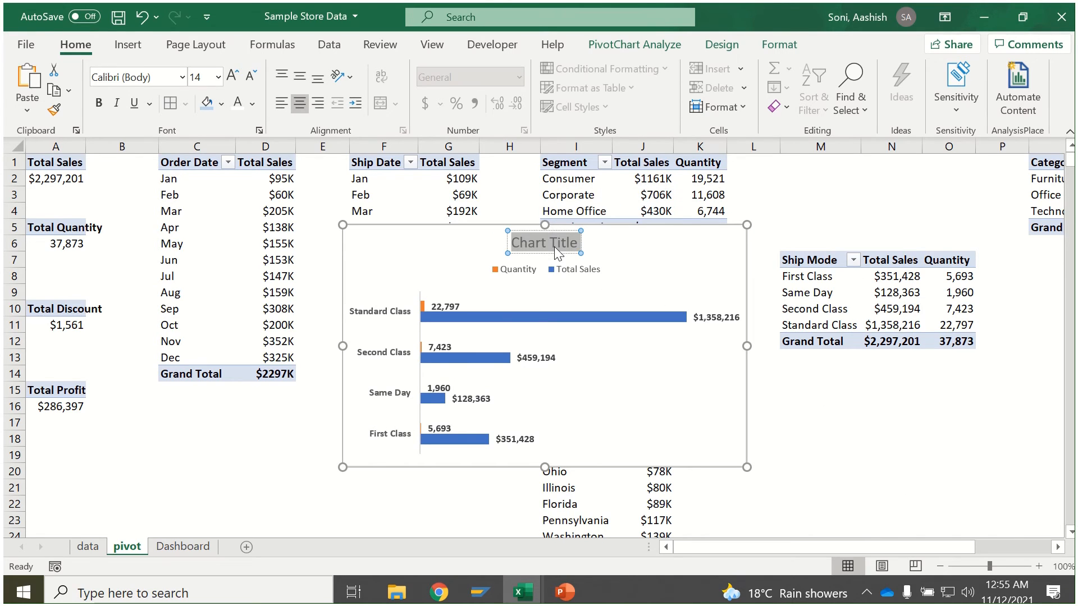
{"action": "type", "text": "Sales and"}
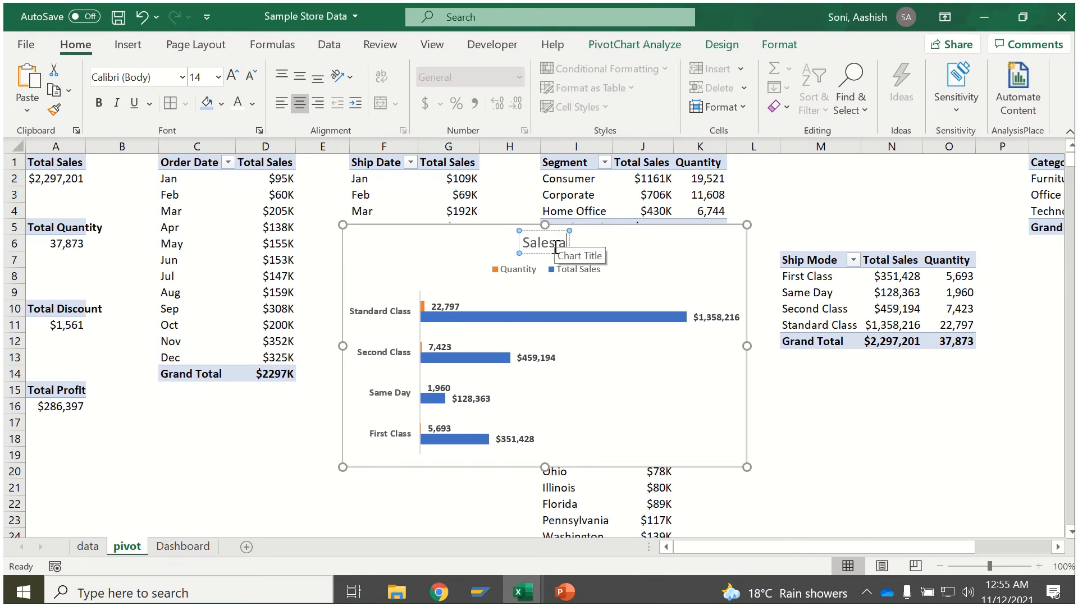
{"action": "key", "text": "BackSpace"}
{"action": "key", "text": "BackSpace"}
{"action": "key", "text": "BackSpace"}
{"action": "key", "text": "BackSpace"}
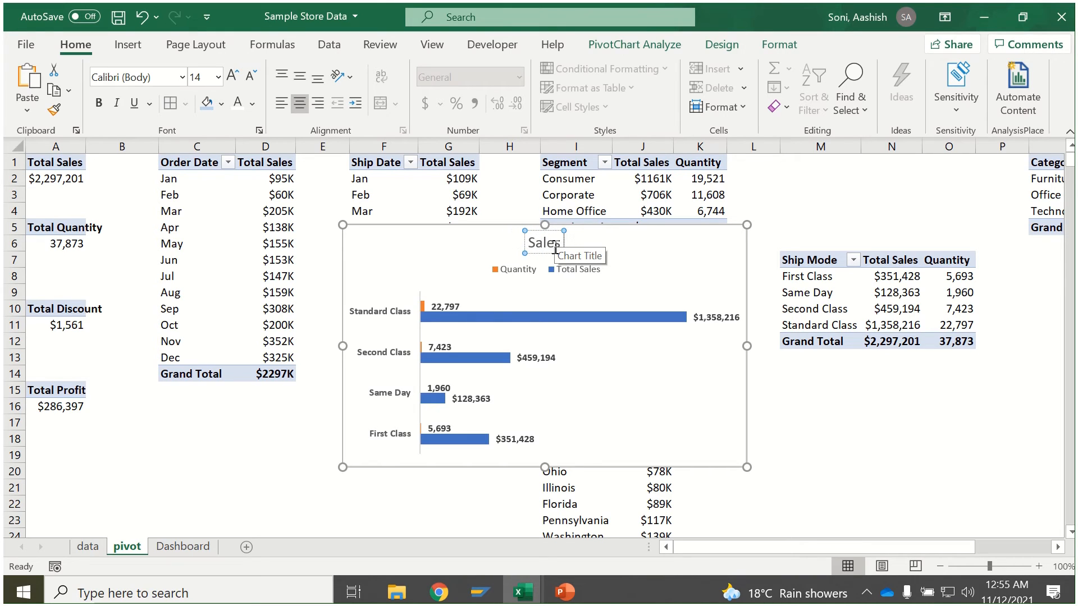
{"action": "type", "text": "& Quan"}
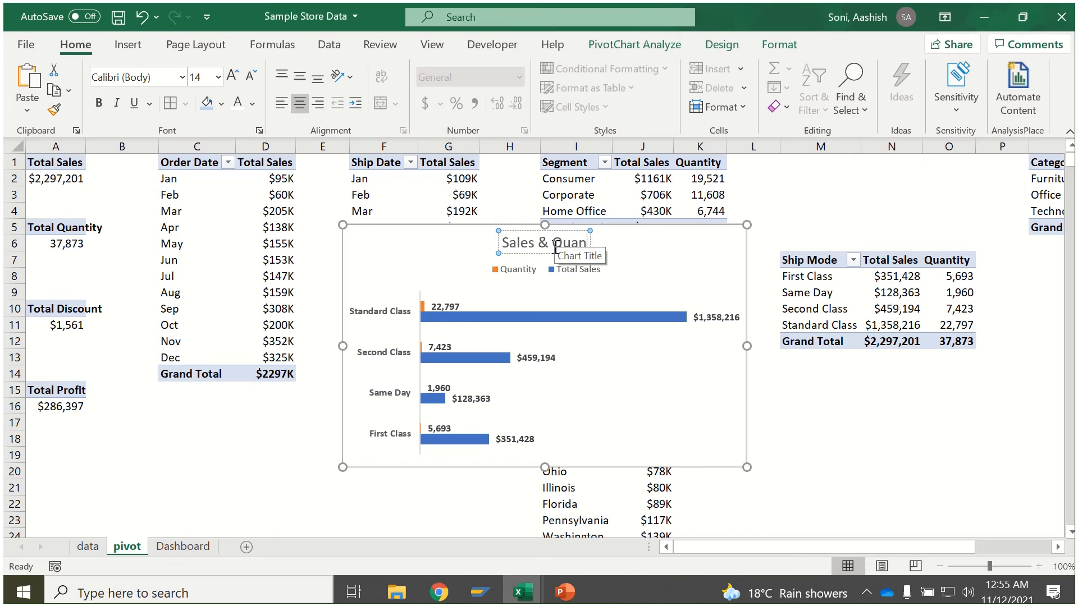
{"action": "type", "text": "tity by"}
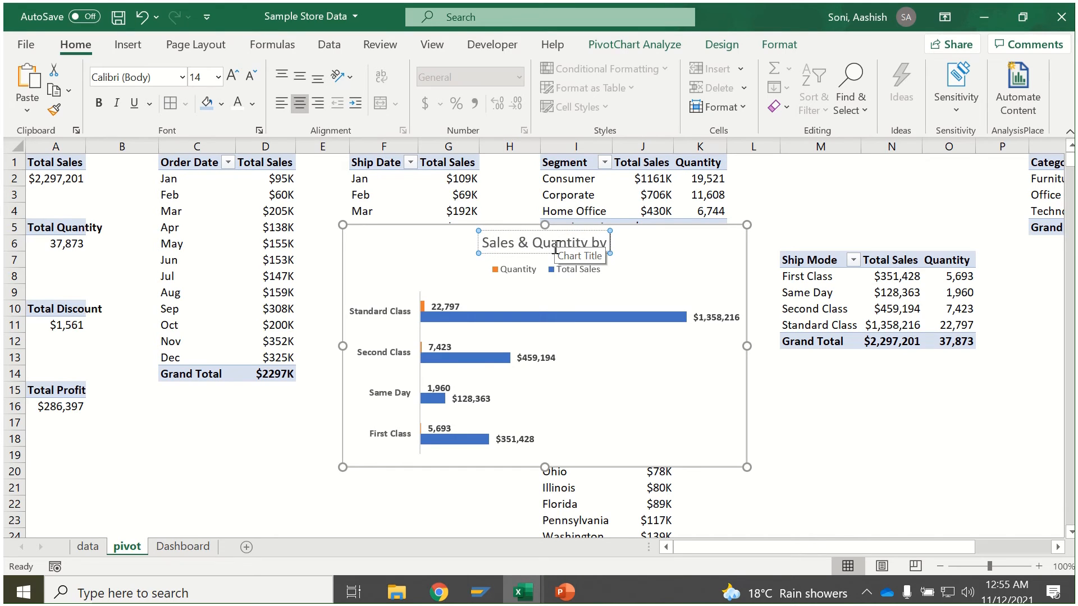
{"action": "type", "text": " Ship"}
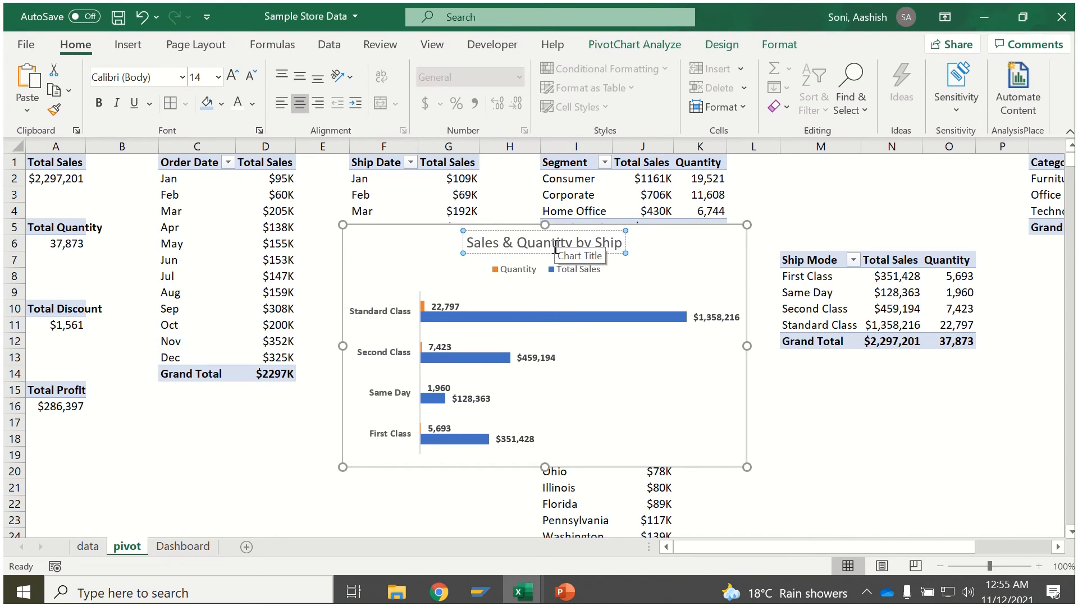
{"action": "type", "text": " Mode"}
Make the Ship Mode chart's title bold and reduce its font size to 10.5.
{"action": "key", "text": "ctrl+a"}
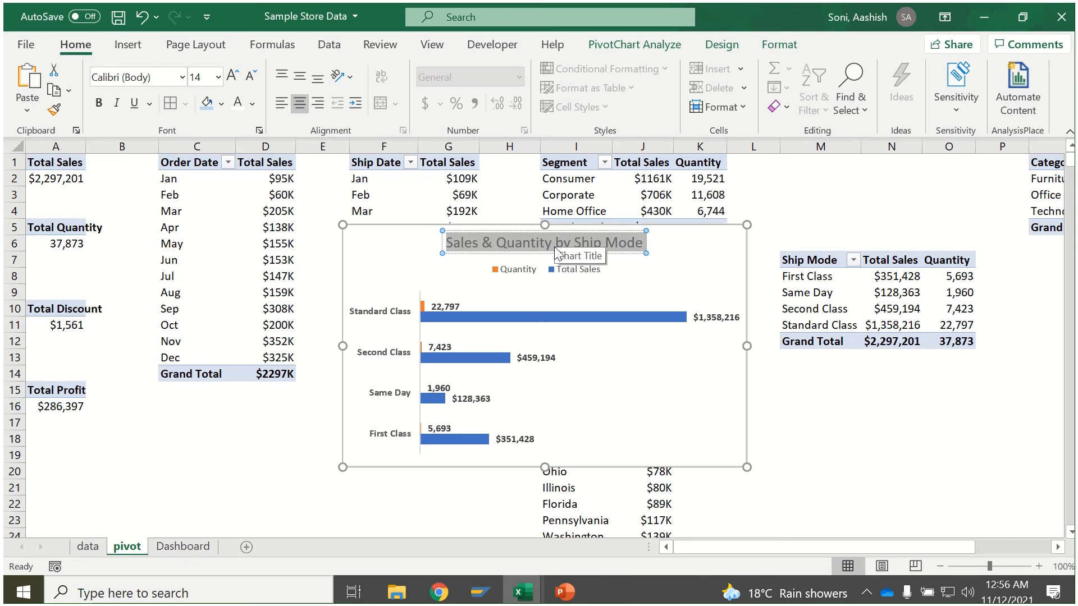
{"action": "key", "text": "ctrl+b"}
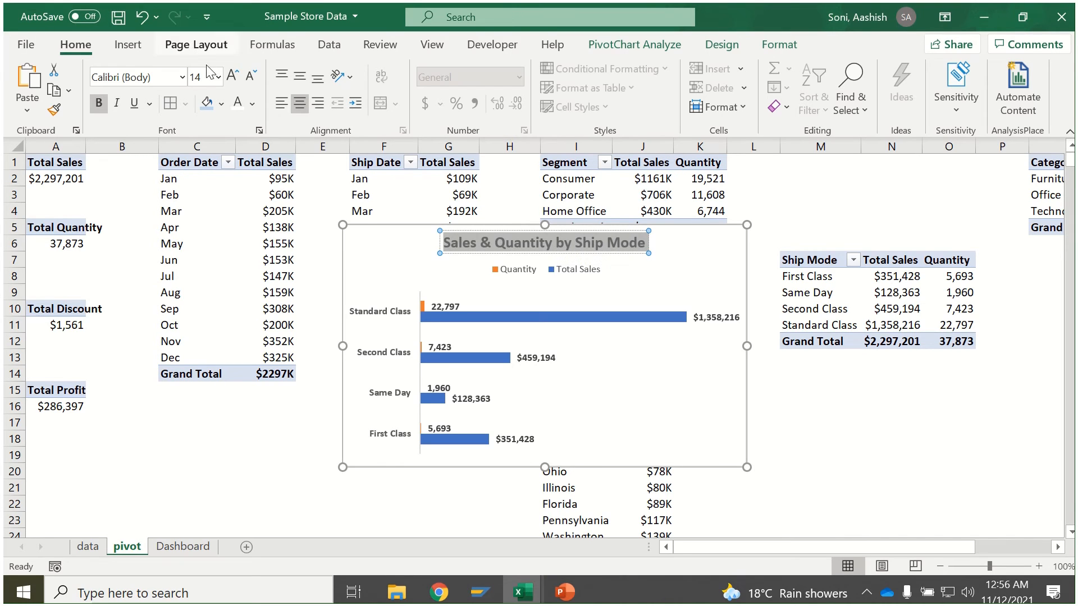
{"action": "left_click", "coordinate": [248, 79]}
{"action": "left_click", "coordinate": [247, 80]}
{"action": "left_click", "coordinate": [248, 79]}
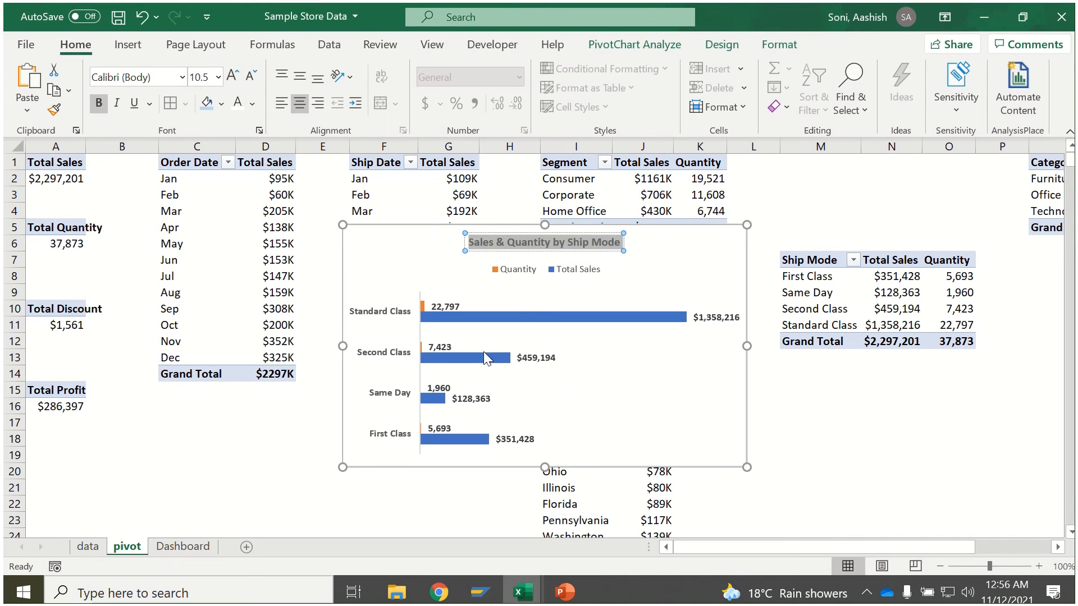
Narrow the Ship Mode chart to about 3.6 inches wide, keeping its height.
{"action": "left_click", "coordinate": [527, 315]}
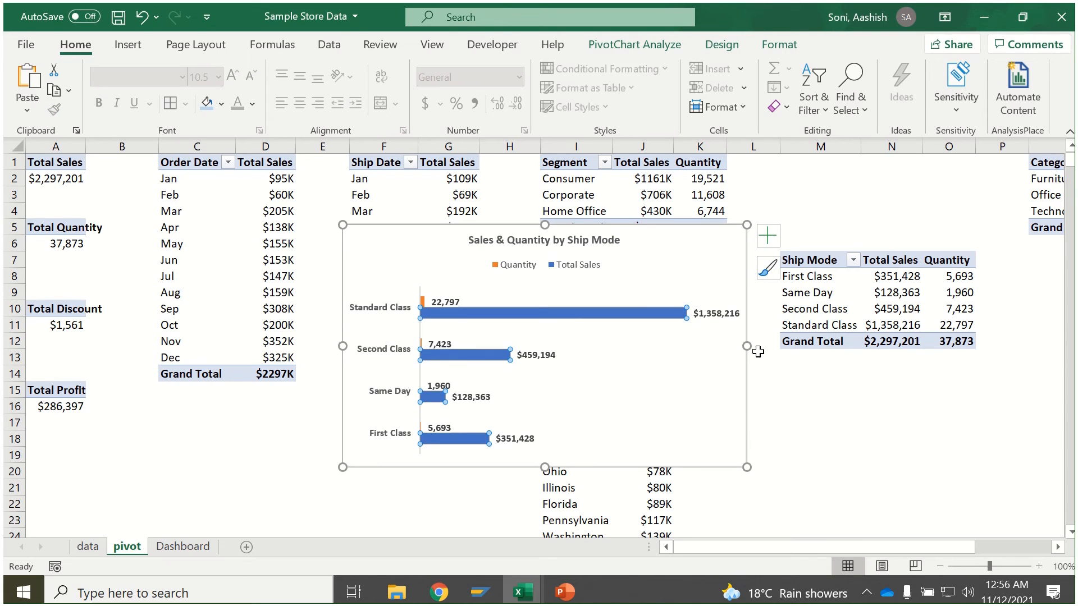
{"action": "left_click_drag", "start_coordinate": [745, 343], "coordinate": [678, 340]}
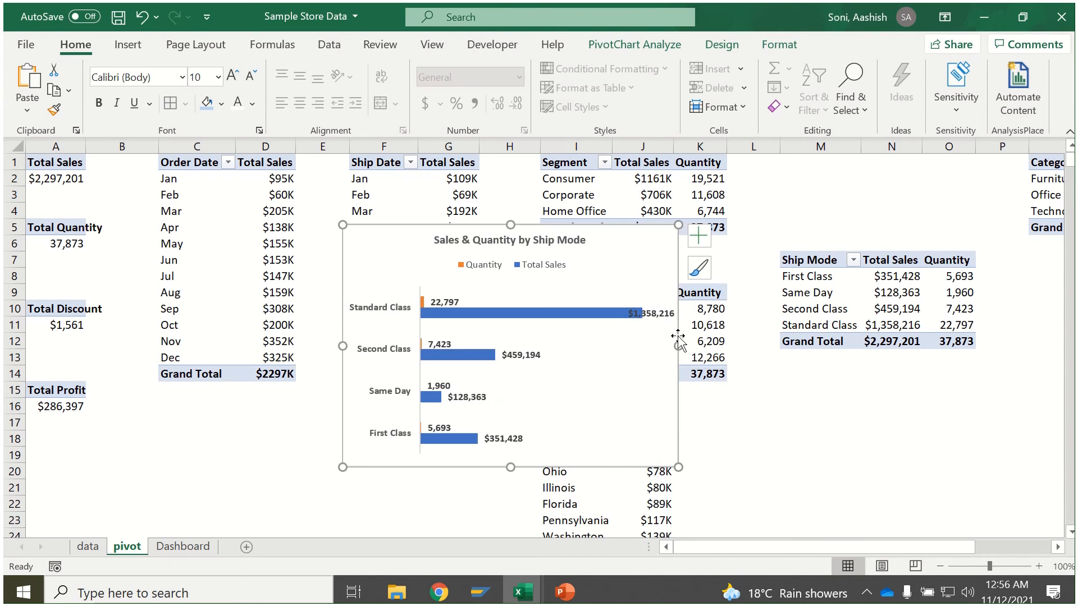
{"action": "left_click_drag", "start_coordinate": [678, 348], "coordinate": [634, 346]}
Fill the Total Sales bars in the Ship Mode chart with light green and apply a gradient to them.
{"action": "left_click", "coordinate": [514, 315]}
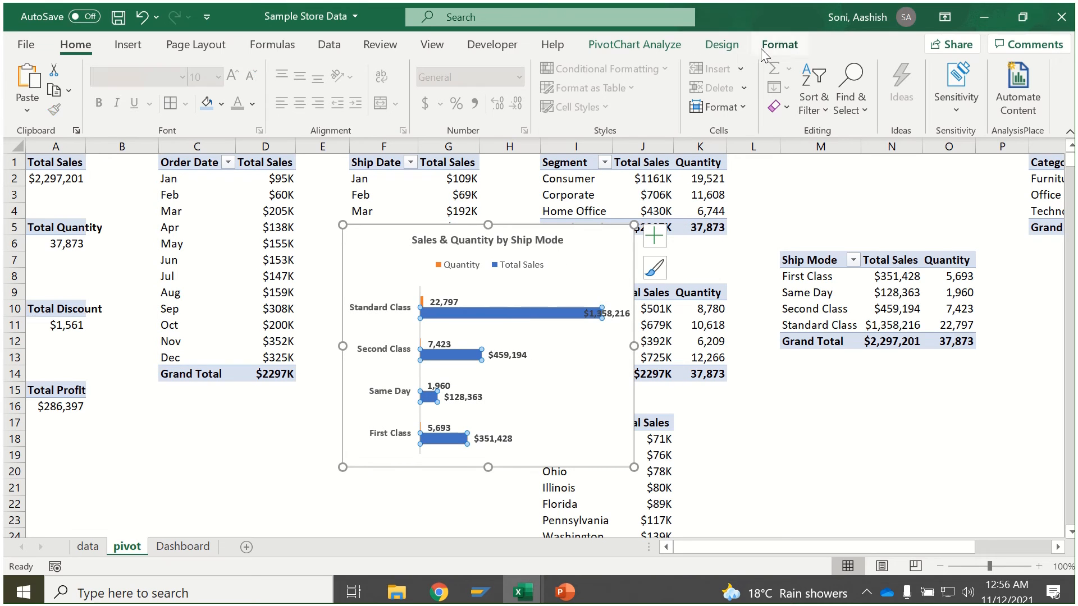
{"action": "left_click", "coordinate": [778, 45]}
{"action": "left_click", "coordinate": [458, 69]}
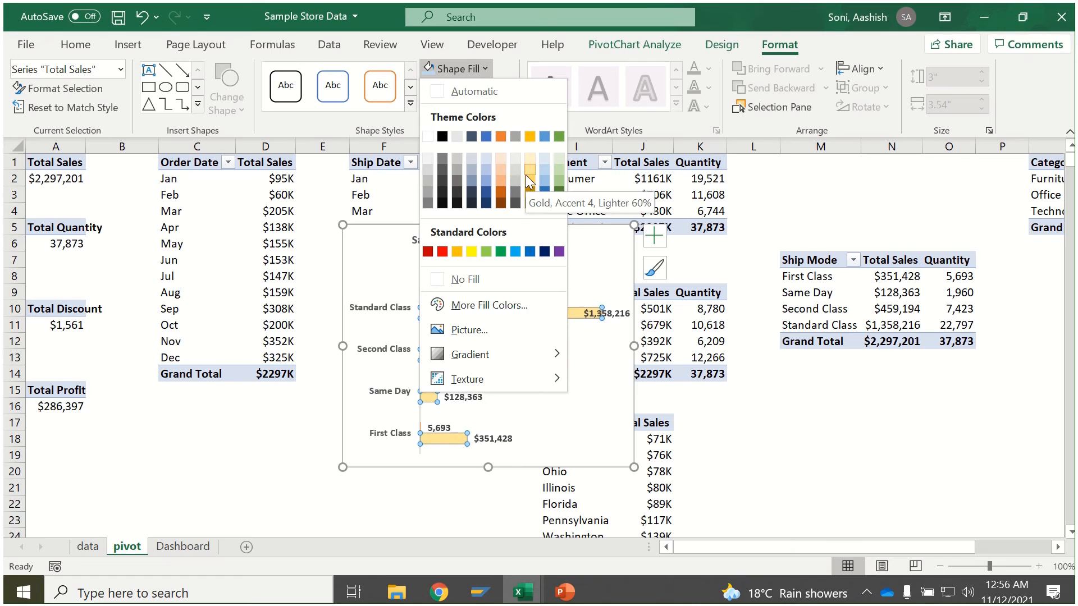
{"action": "left_click", "coordinate": [557, 171]}
{"action": "left_click", "coordinate": [458, 69]}
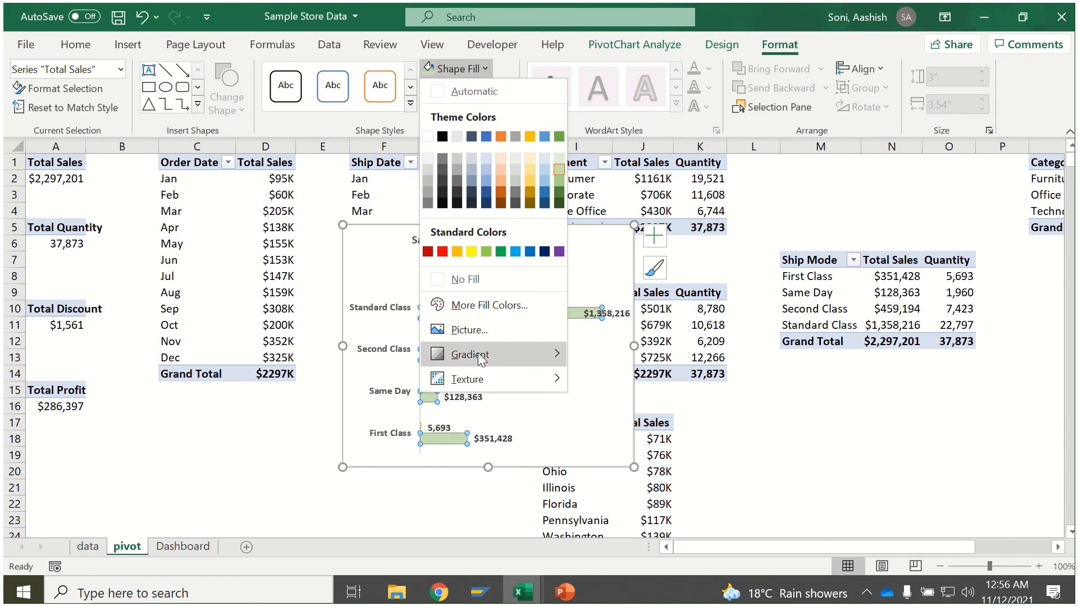
{"action": "mouse_move", "coordinate": [482, 359]}
{"action": "left_click", "coordinate": [599, 325]}
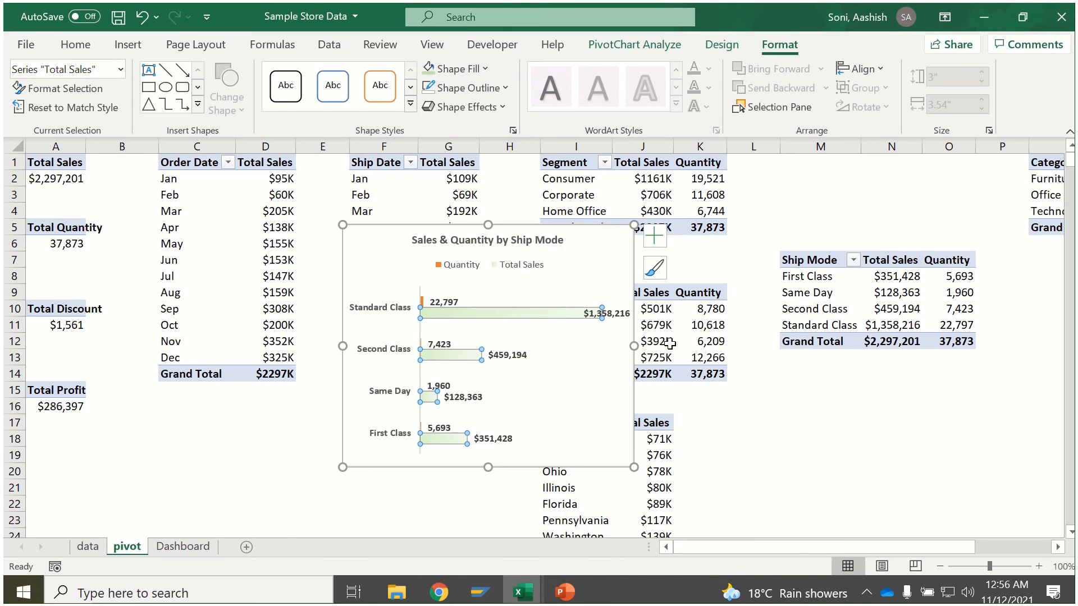
Move the Ship Mode chart from the pivot sheet to the Dashboard sheet, placing it beside the Segment chart with their upper edges aligned.
{"action": "left_click", "coordinate": [773, 423]}
{"action": "left_click", "coordinate": [567, 469]}
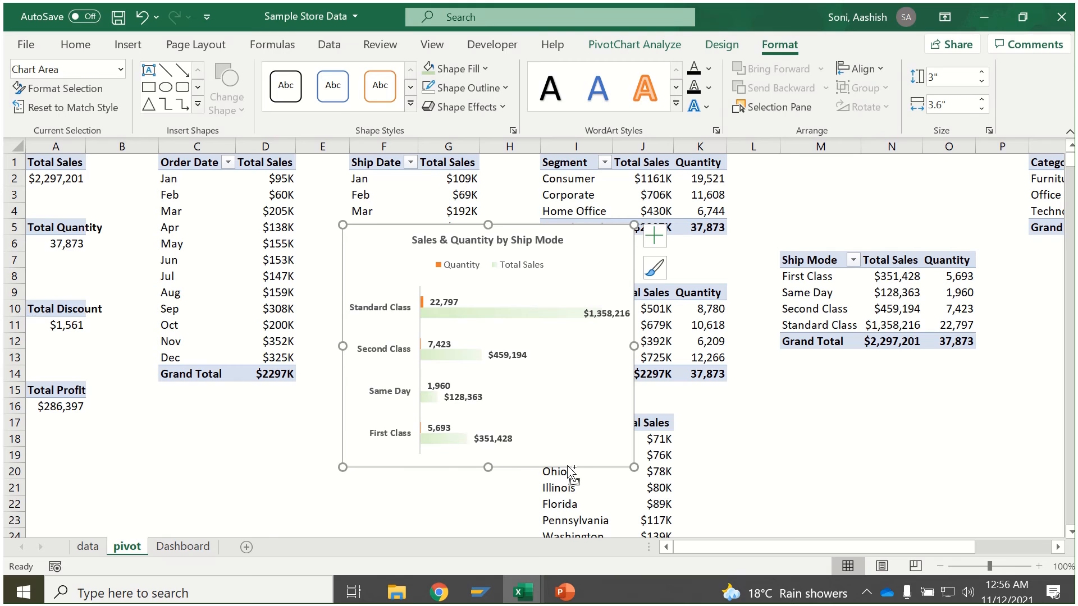
{"action": "key", "text": "Delete"}
{"action": "left_click", "coordinate": [183, 546]}
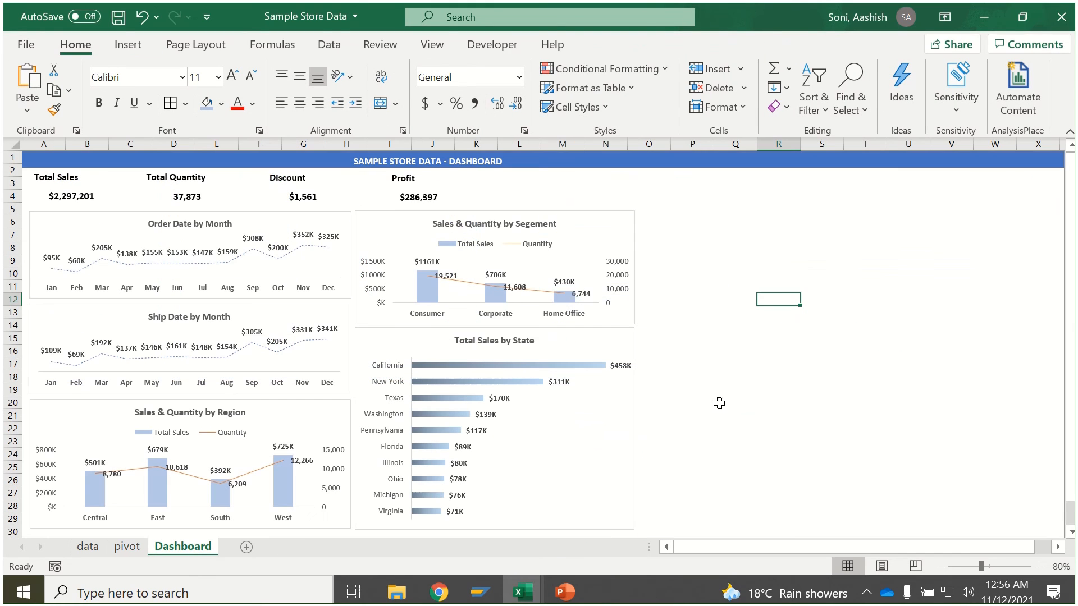
{"action": "key", "text": "Left"}
{"action": "key", "text": "Down"}
{"action": "key", "text": "Down"}
{"action": "key", "text": "Down"}
{"action": "key", "text": "ctrl+v"}
{"action": "left_click_drag", "start_coordinate": [709, 335], "coordinate": [681, 209]}
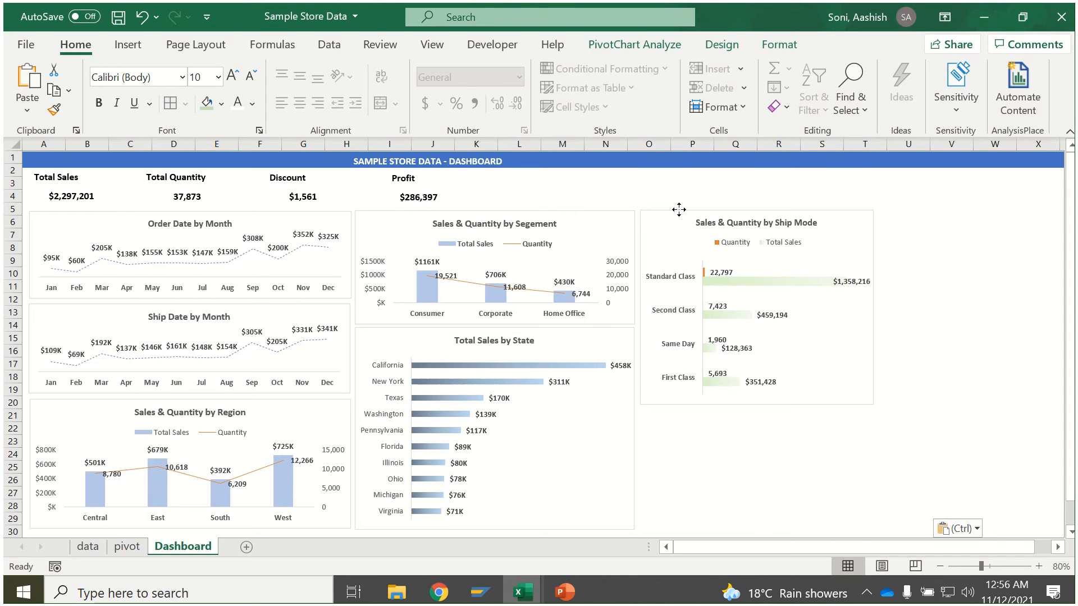
Insert a 2-D pie chart from the Category pivot on the pivot sheet and hide all field buttons on it.
{"action": "left_click", "coordinate": [681, 428]}
{"action": "left_click", "coordinate": [127, 547]}
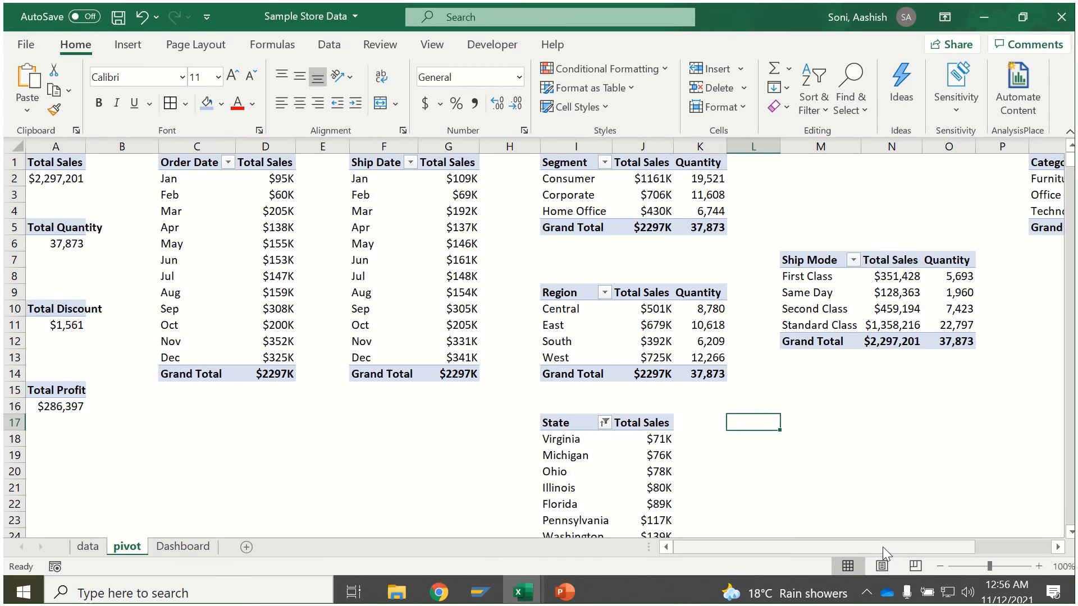
{"action": "left_click_drag", "start_coordinate": [882, 547], "coordinate": [955, 547]}
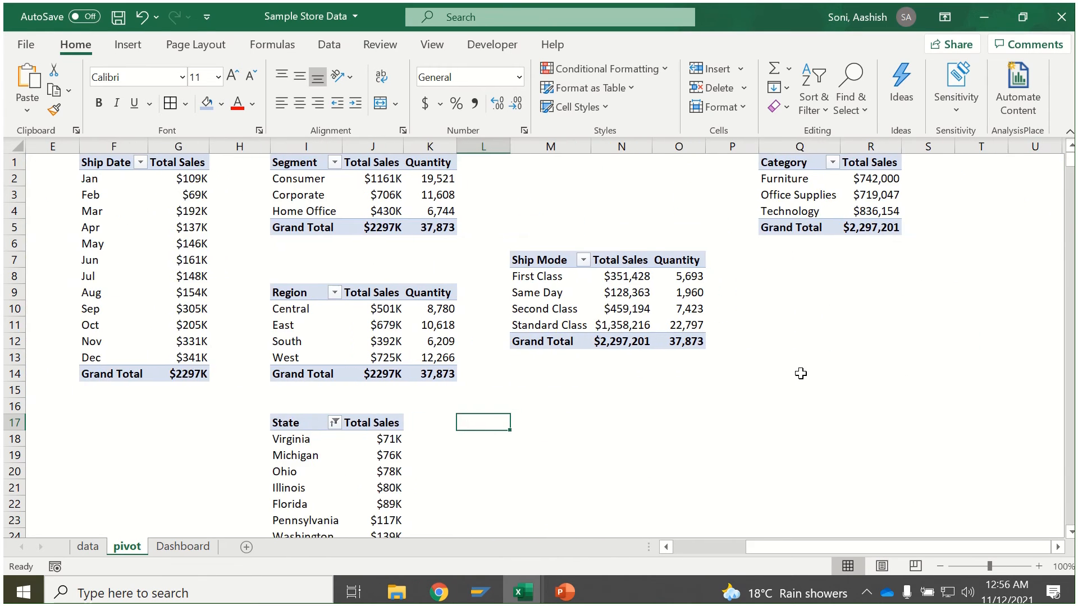
{"action": "left_click", "coordinate": [789, 168]}
{"action": "left_click", "coordinate": [788, 183]}
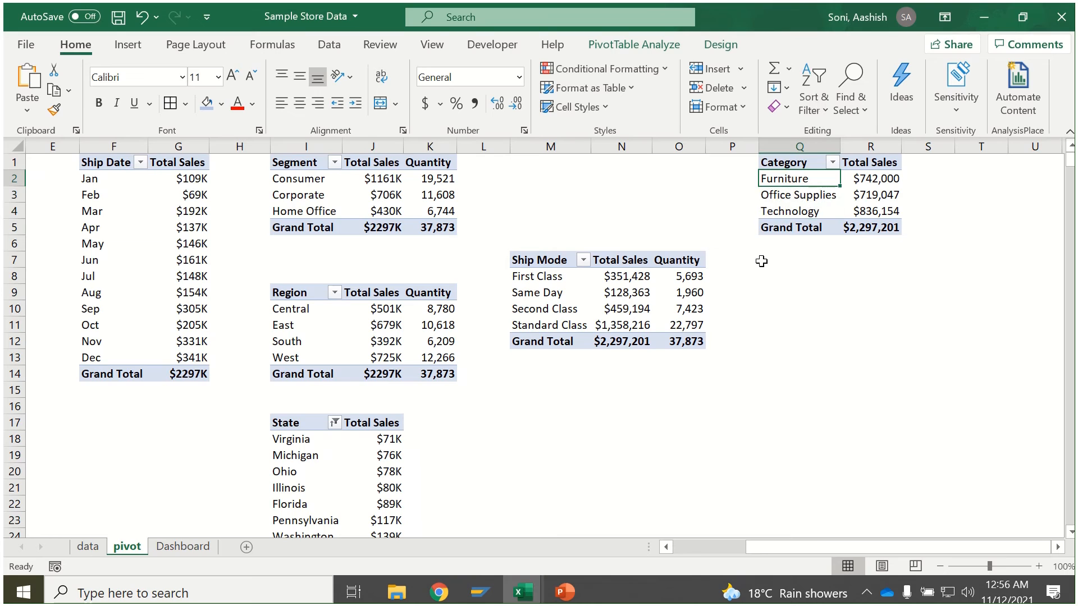
{"action": "left_click", "coordinate": [329, 45]}
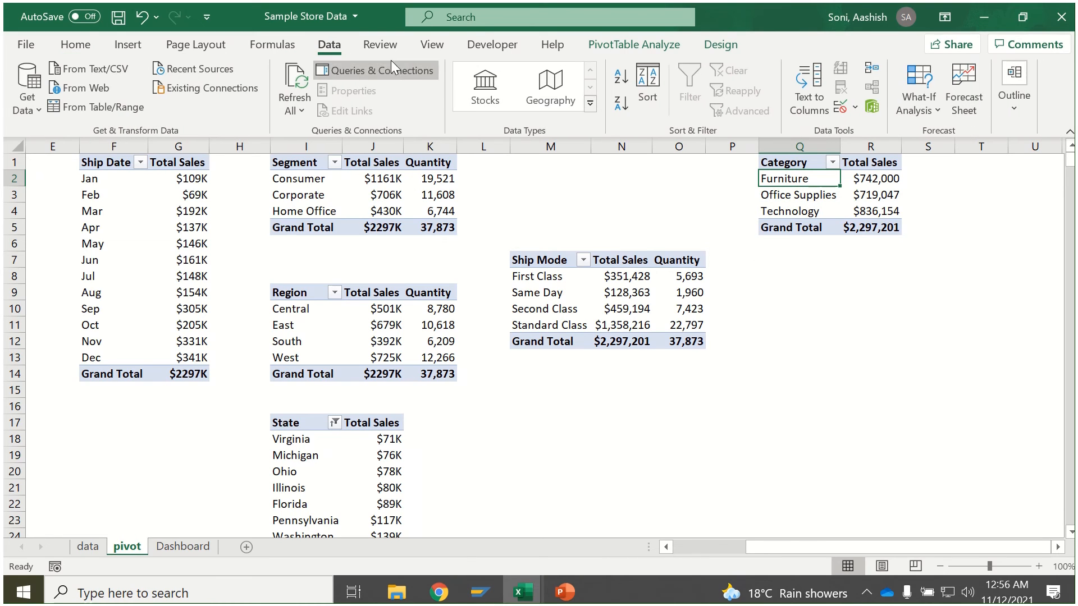
{"action": "left_click", "coordinate": [75, 45]}
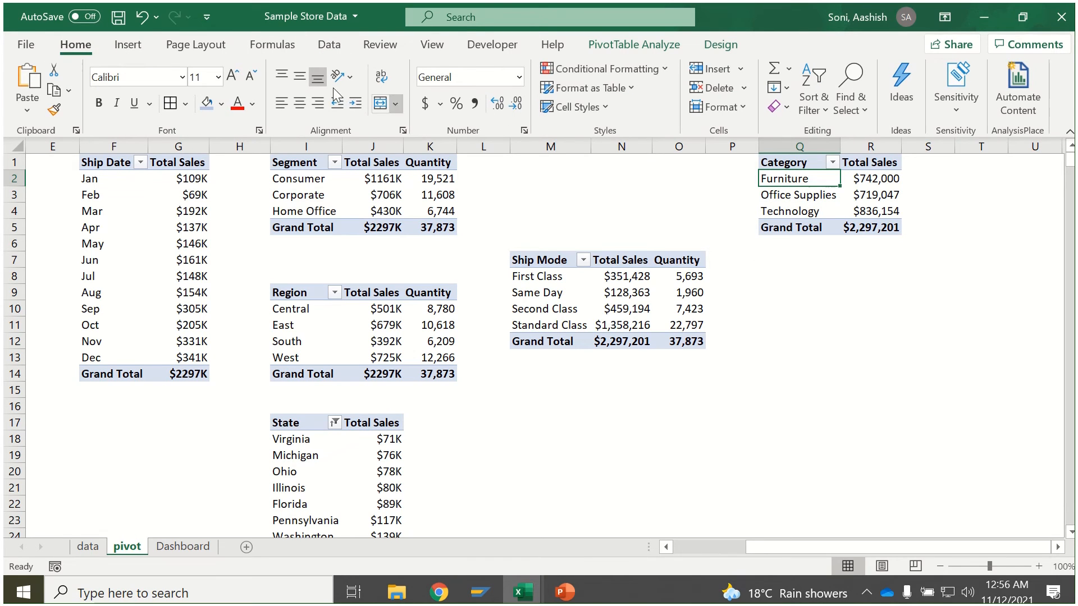
{"action": "left_click", "coordinate": [128, 44]}
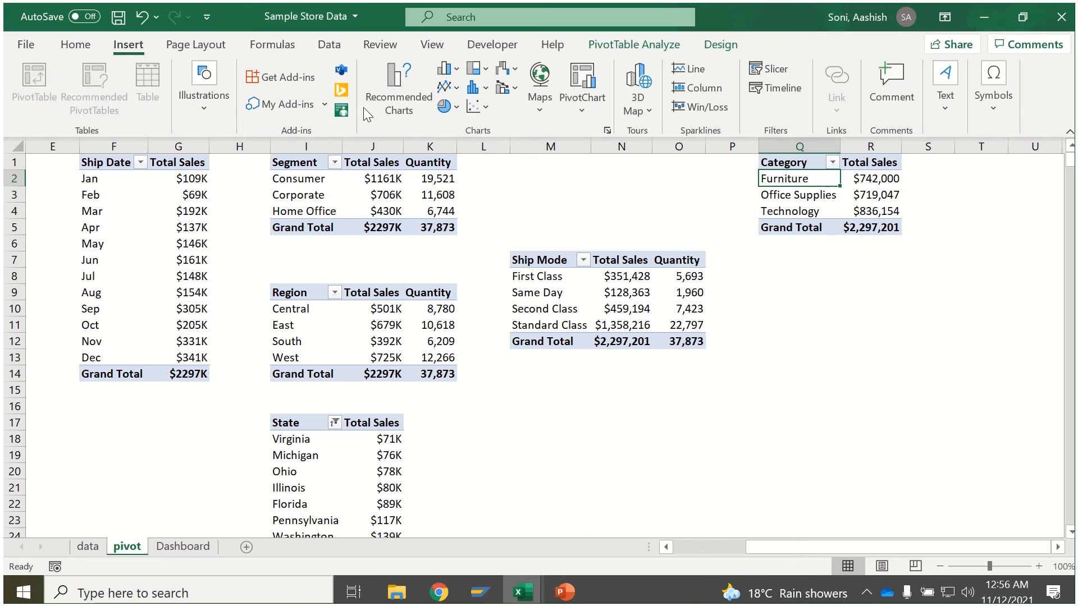
{"action": "left_click", "coordinate": [449, 106]}
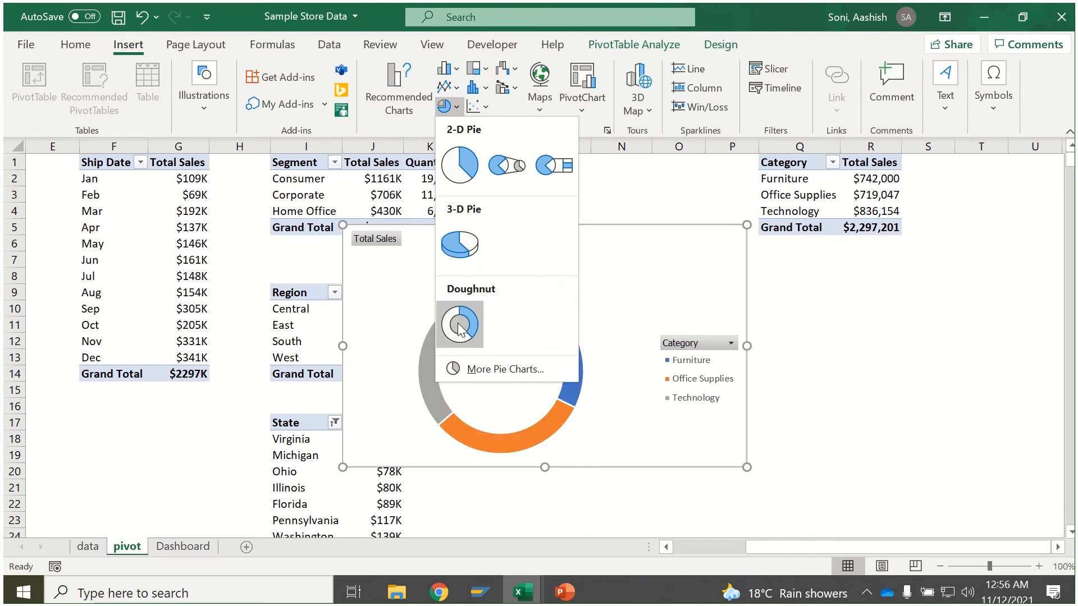
{"action": "left_click", "coordinate": [459, 165]}
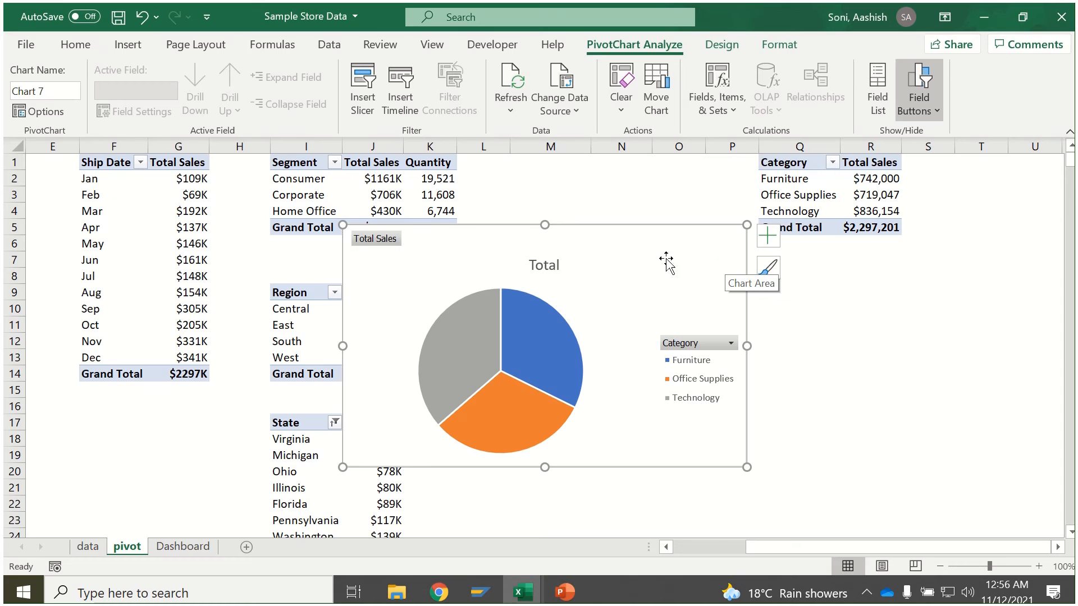
{"action": "right_click", "coordinate": [397, 238]}
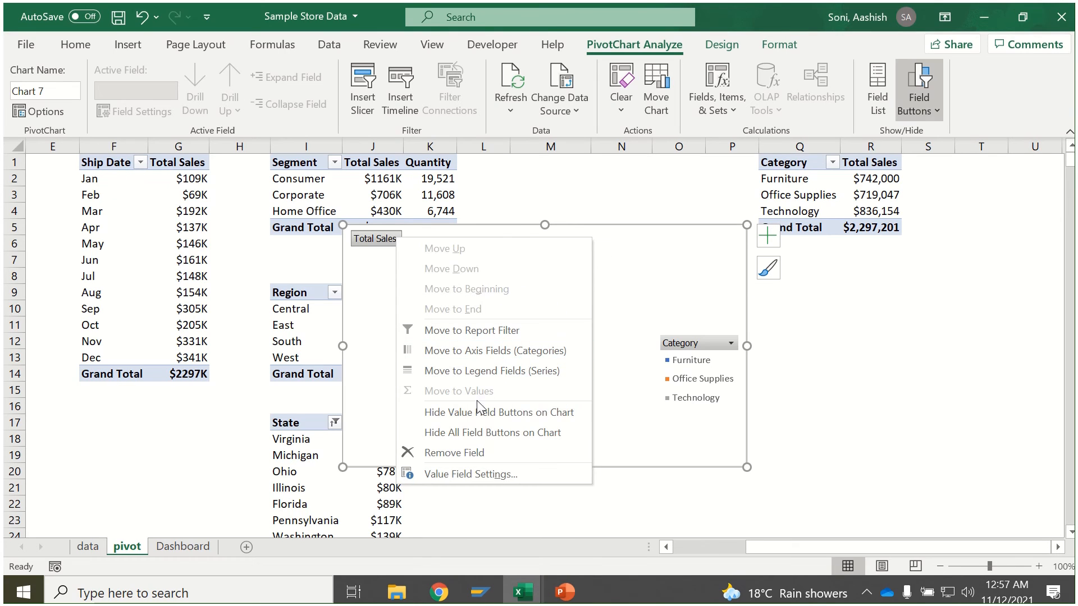
{"action": "left_click", "coordinate": [492, 432]}
Change the Category pie chart's title to "Sales by Category".
{"action": "left_click", "coordinate": [553, 246]}
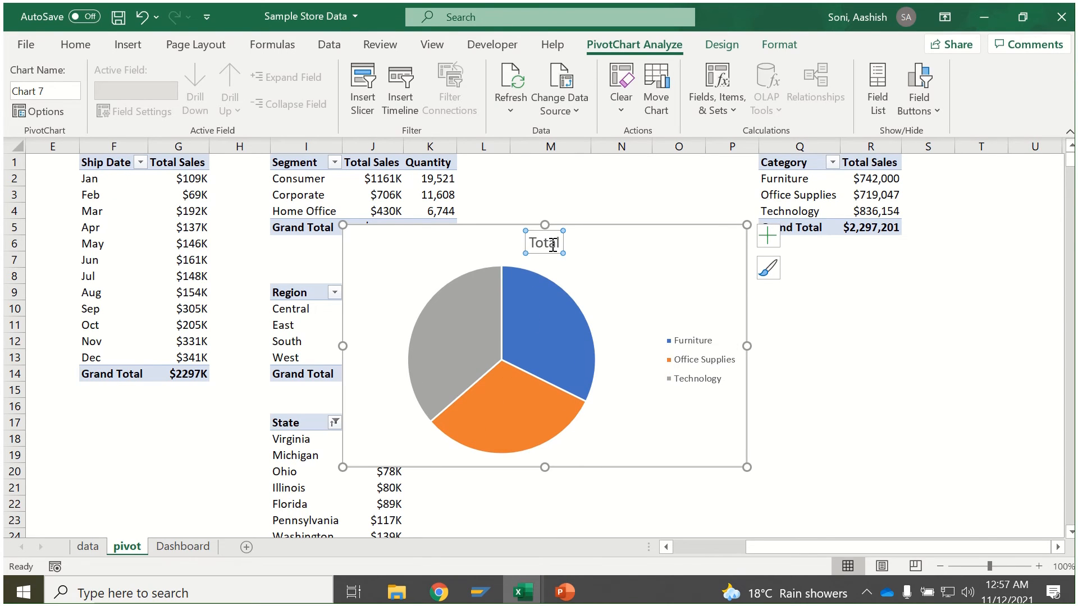
{"action": "double_click", "coordinate": [553, 245]}
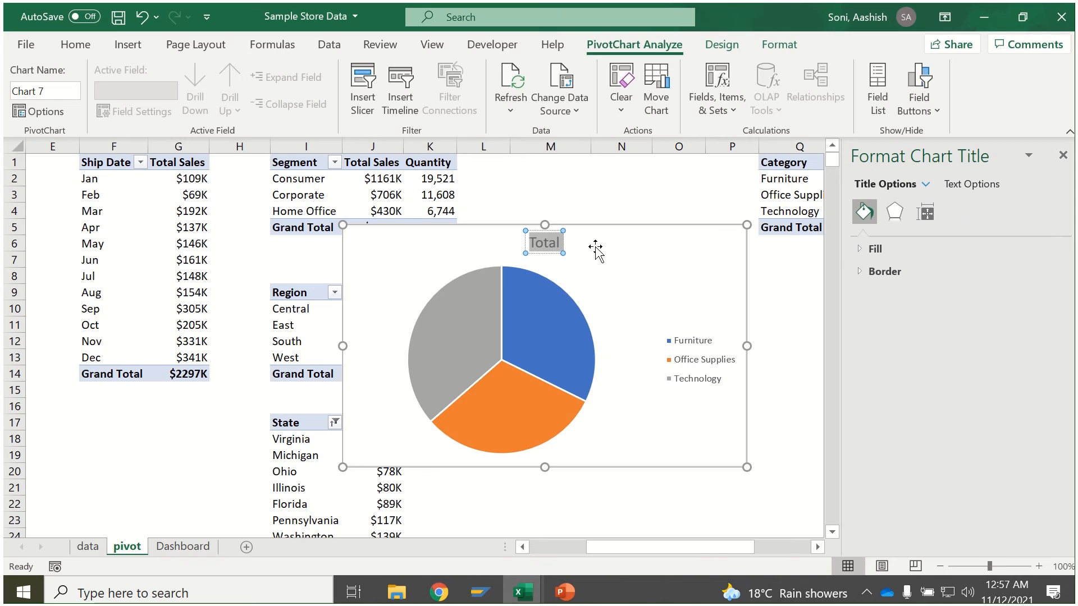
{"action": "left_click", "coordinate": [1063, 156]}
{"action": "type", "text": "S"}
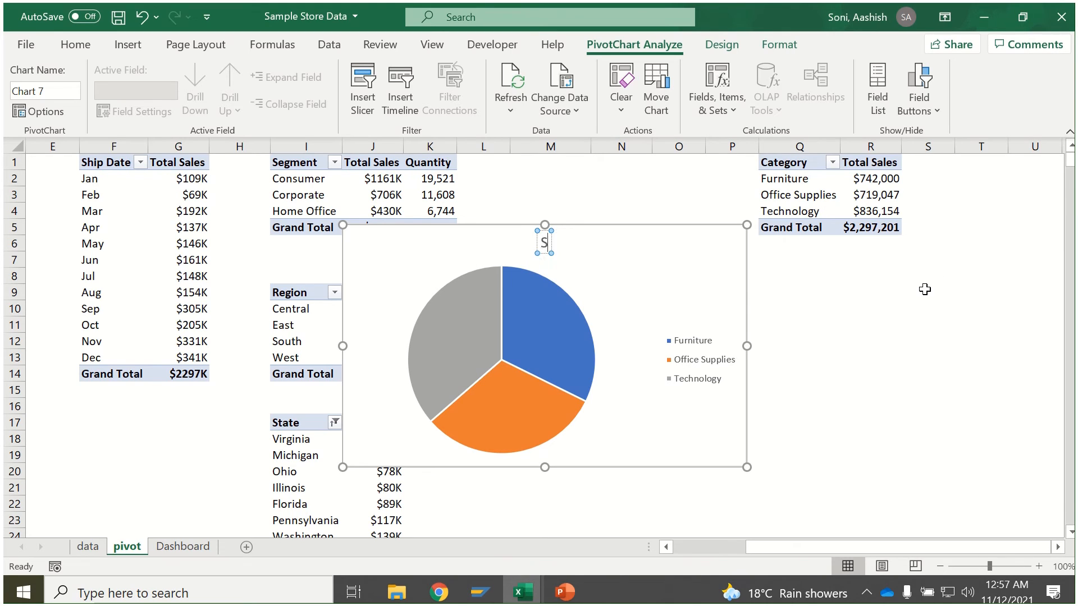
{"action": "type", "text": "ales by Catrgo"}
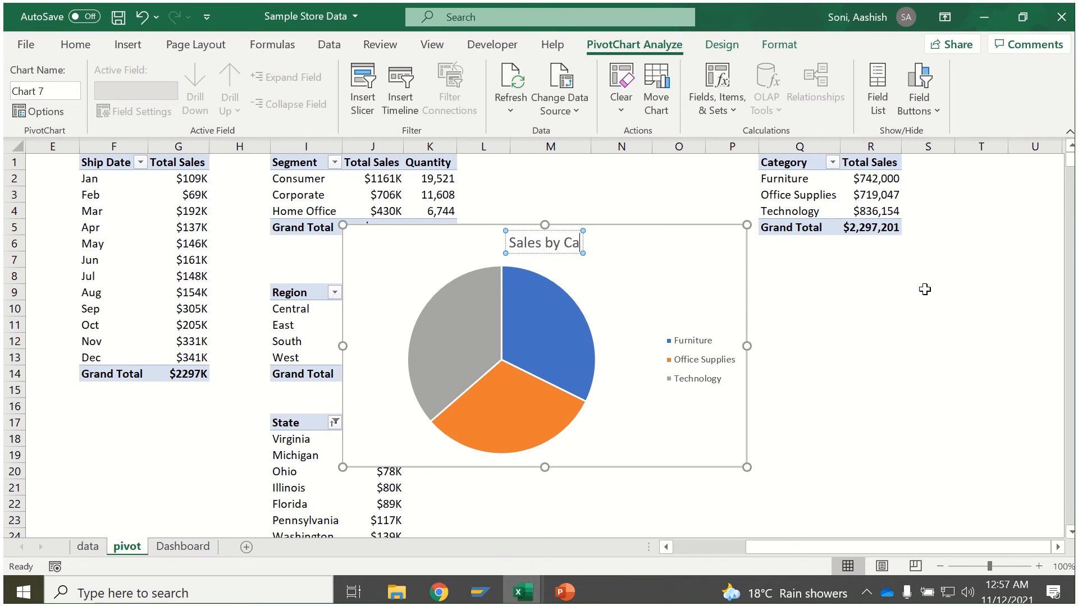
{"action": "key", "text": "BackSpace"}
{"action": "key", "text": "BackSpace"}
{"action": "key", "text": "BackSpace"}
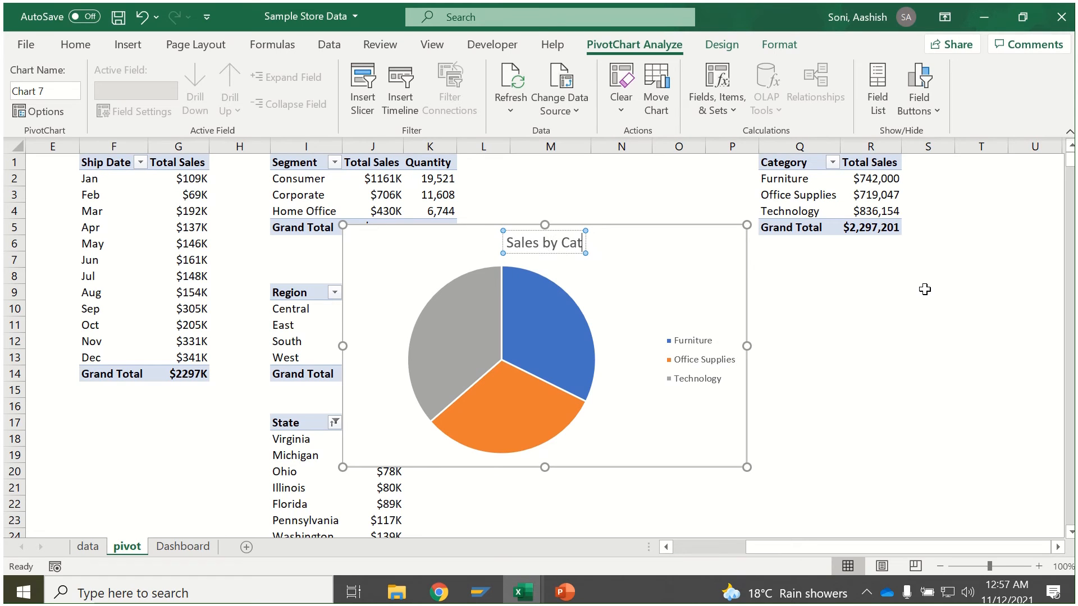
{"action": "type", "text": "egoruy"}
{"action": "key", "text": "BackSpace"}
{"action": "key", "text": "BackSpace"}
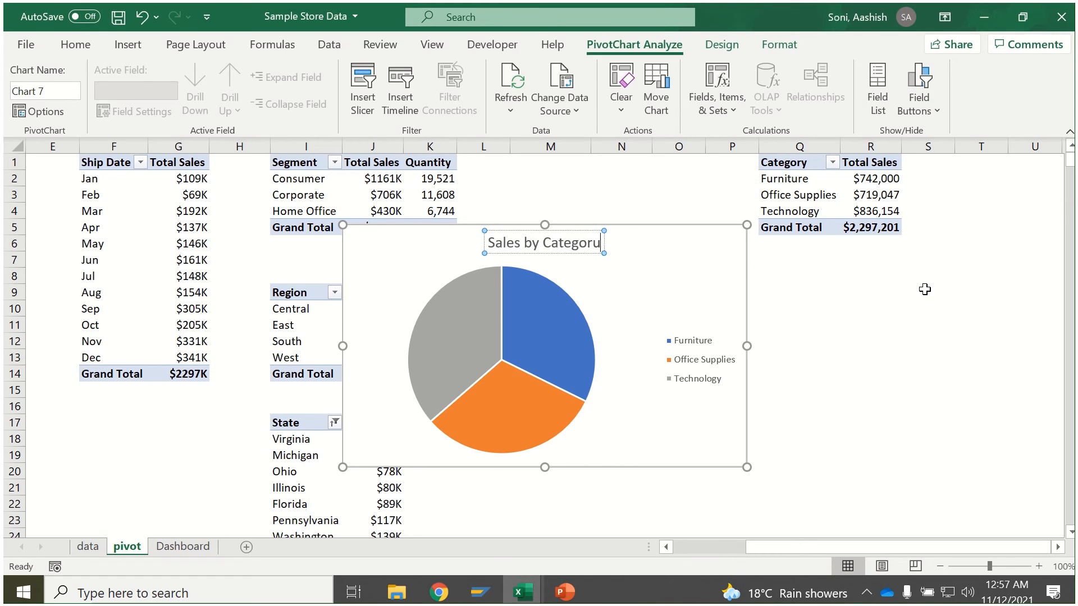
{"action": "type", "text": "y"}
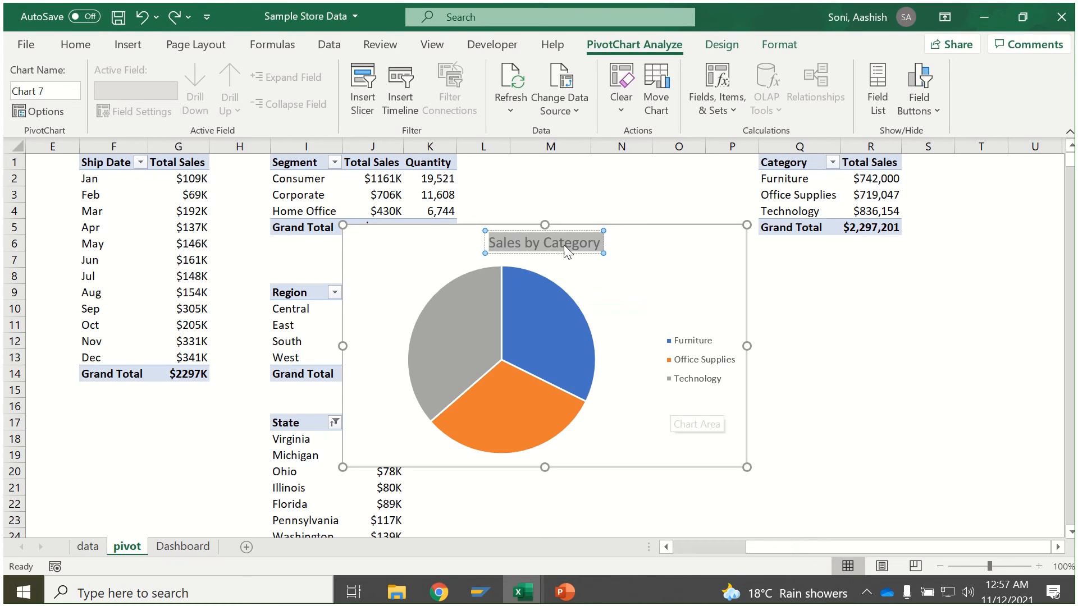
Make the Category pie chart's title bold and reduce its font size to 11.
{"action": "left_click", "coordinate": [564, 245]}
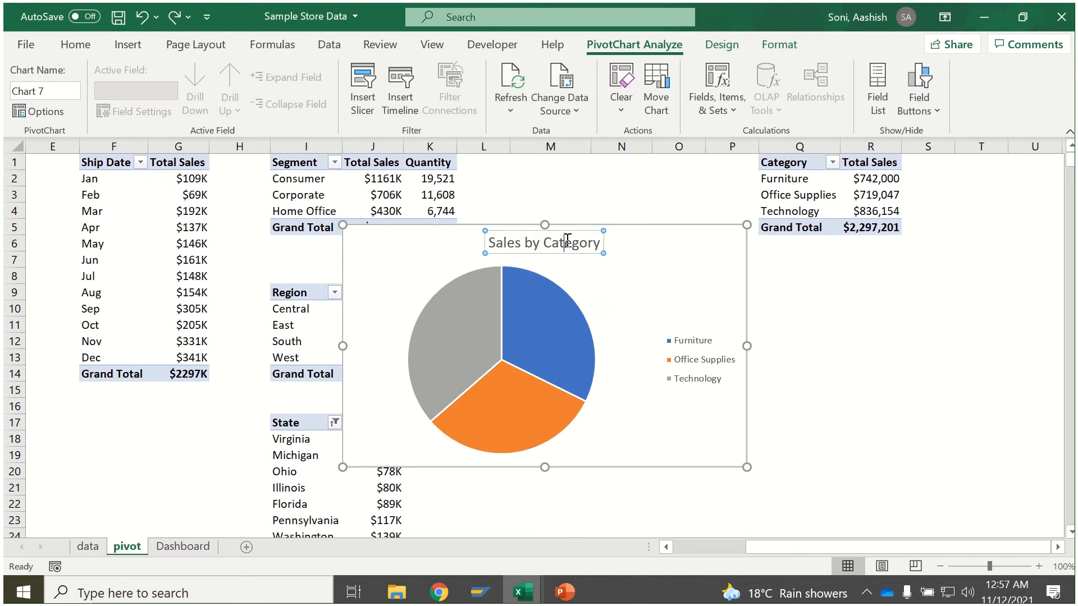
{"action": "triple_click", "coordinate": [566, 241]}
{"action": "key", "text": "ctrl+b"}
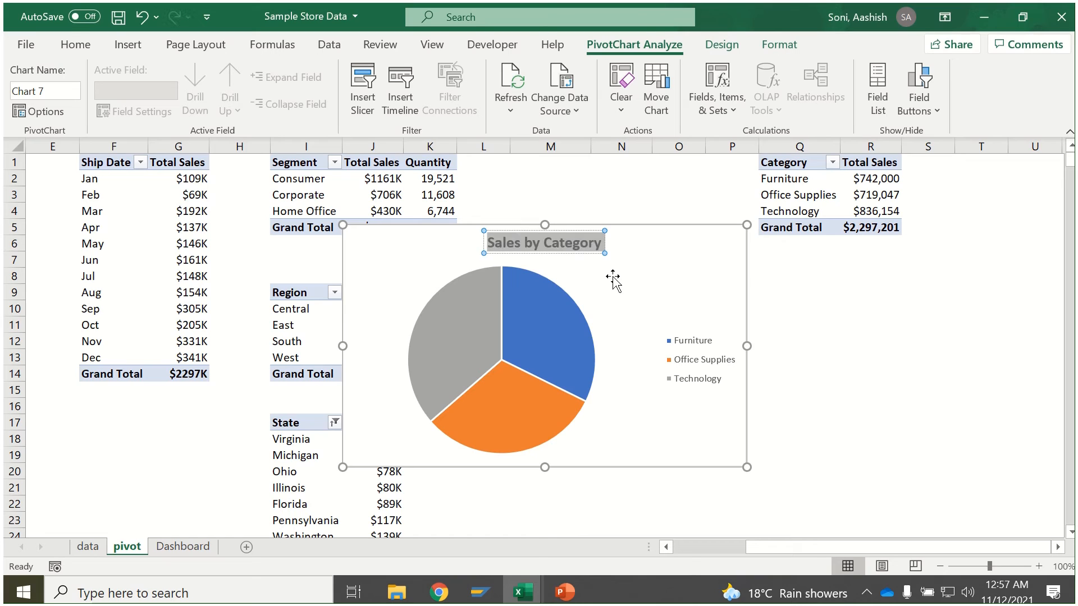
{"action": "left_click", "coordinate": [566, 253]}
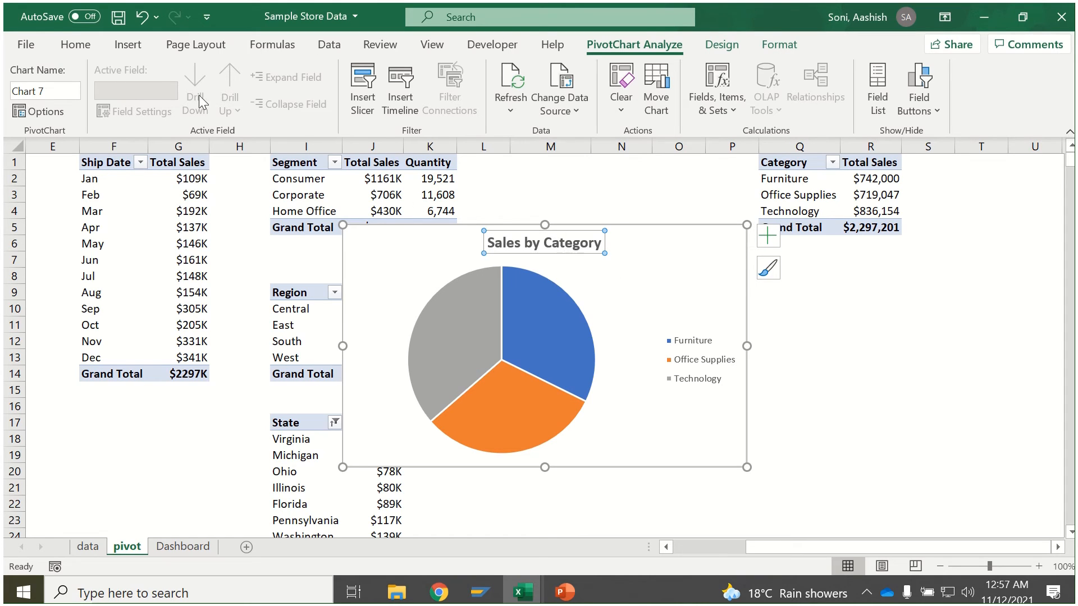
{"action": "left_click", "coordinate": [76, 45]}
{"action": "left_click", "coordinate": [250, 78]}
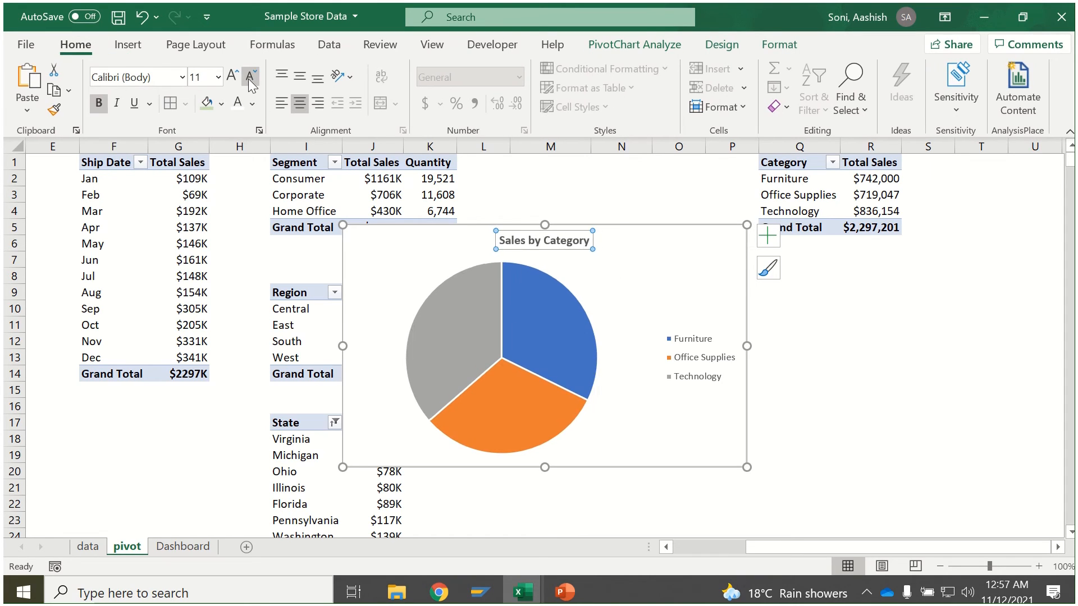
Add data labels to the Category pie chart showing category name, value and percentage.
{"action": "left_click", "coordinate": [768, 235]}
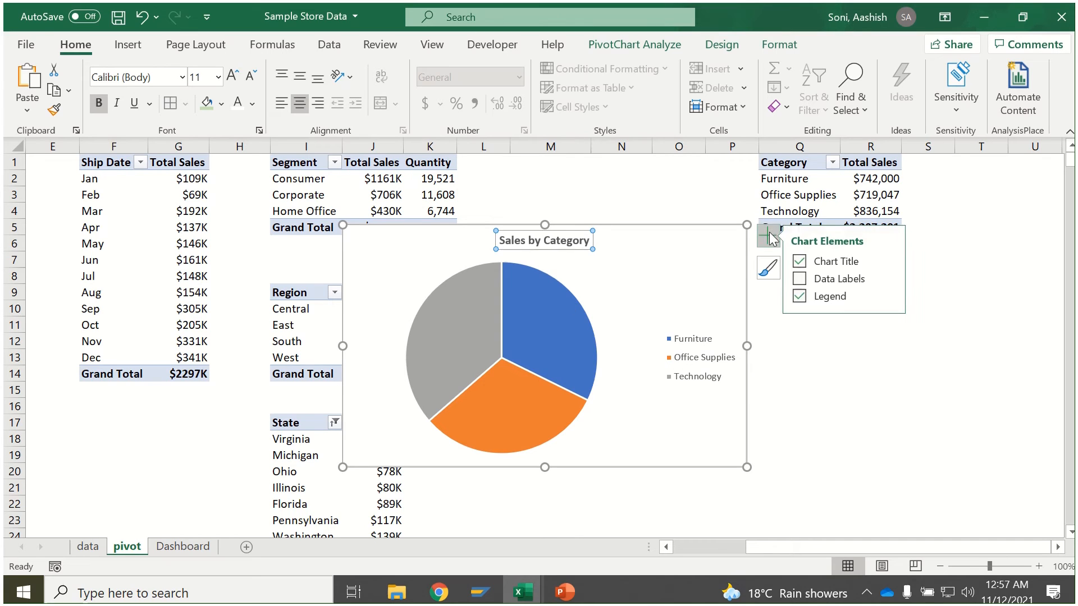
{"action": "left_click", "coordinate": [893, 278]}
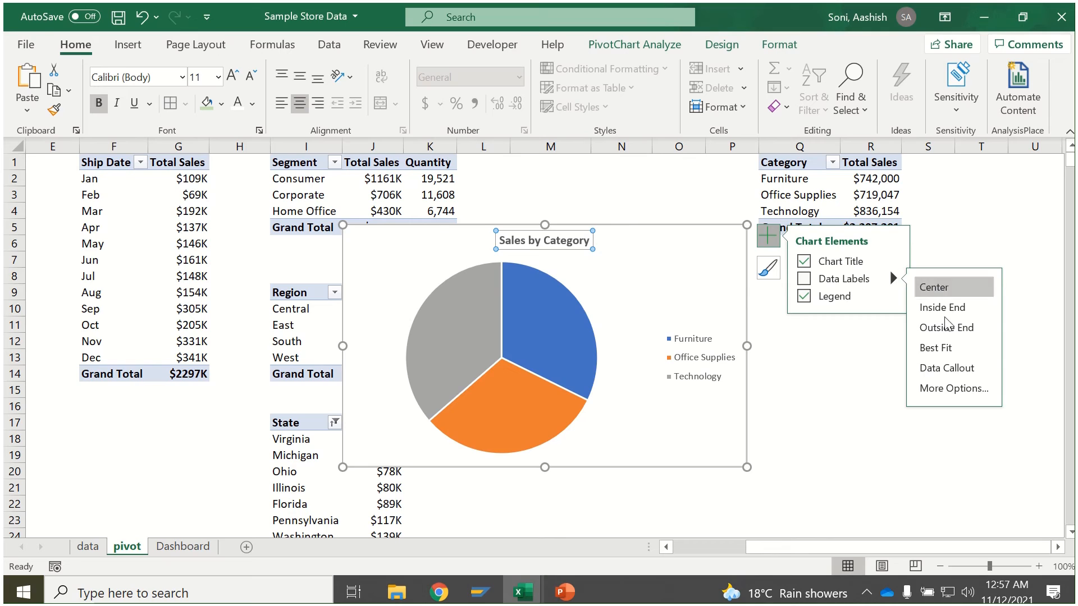
{"action": "left_click", "coordinate": [952, 389]}
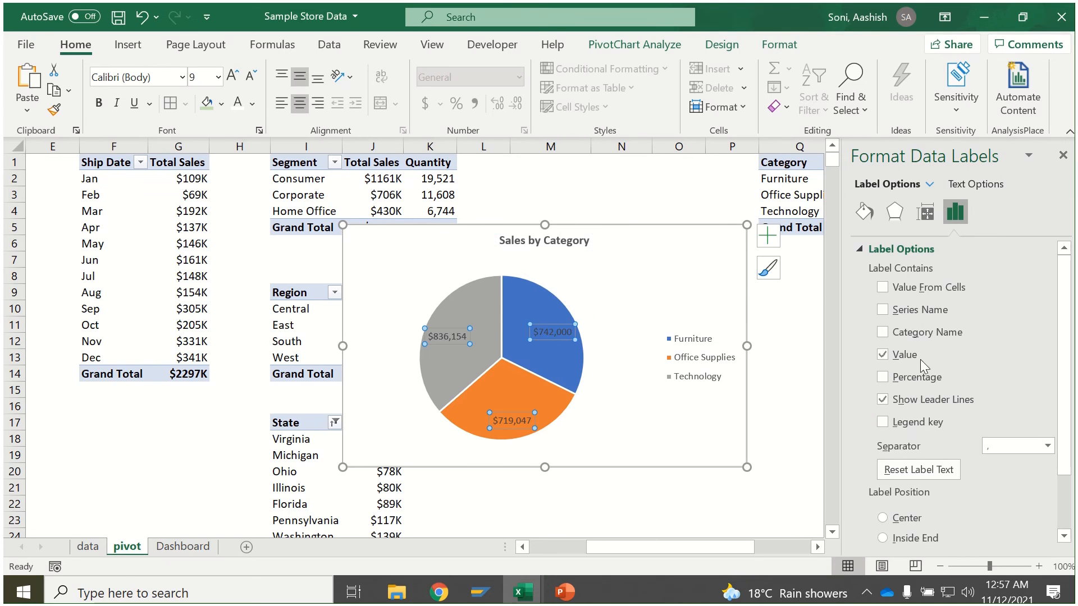
{"action": "left_click", "coordinate": [882, 311]}
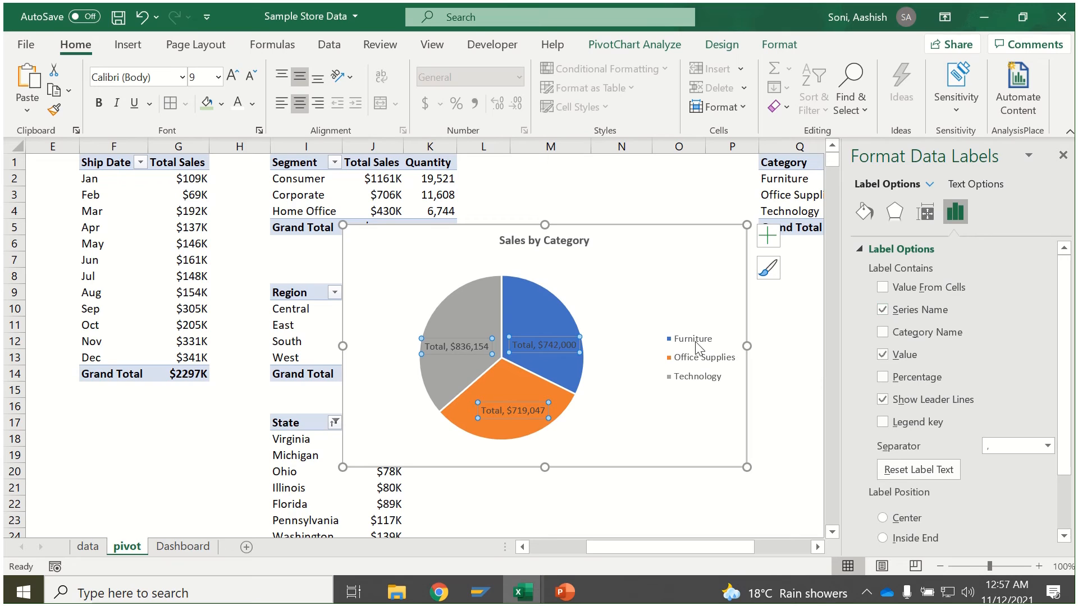
{"action": "left_click", "coordinate": [882, 310]}
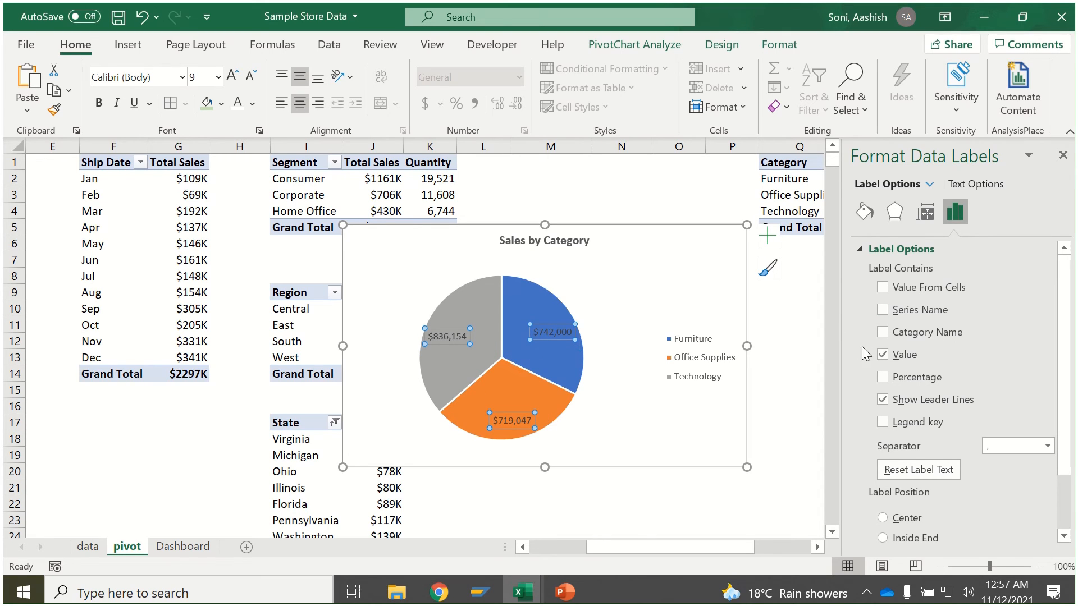
{"action": "left_click", "coordinate": [887, 332]}
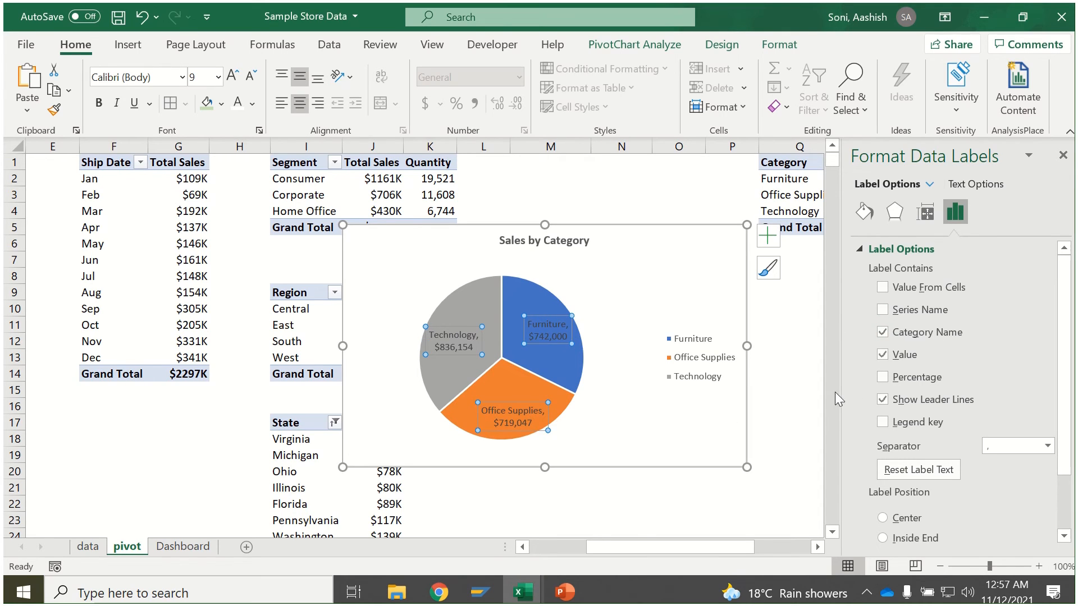
{"action": "left_click", "coordinate": [883, 378]}
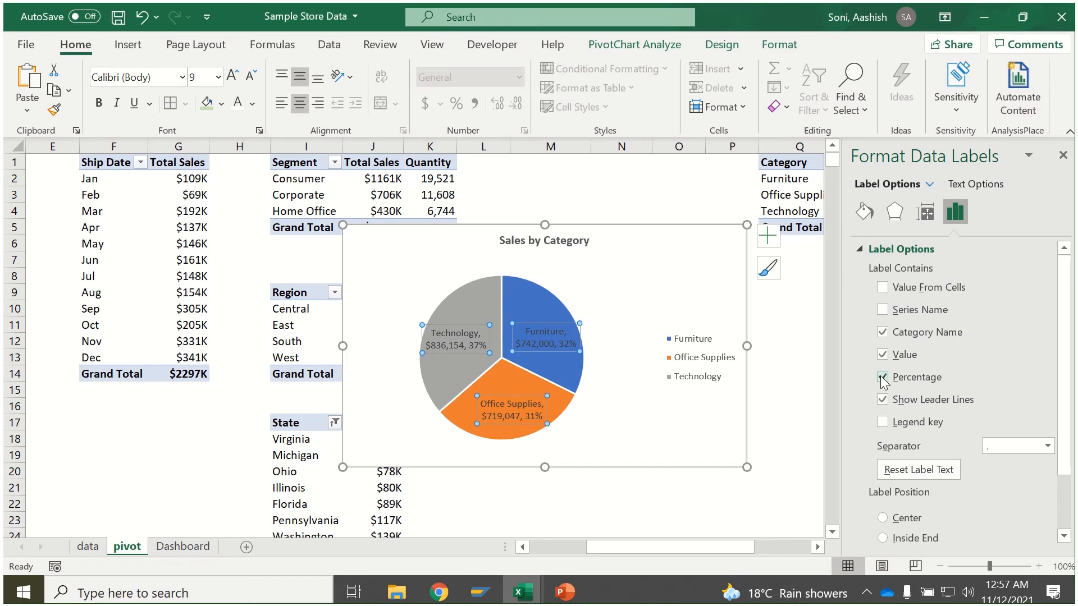
{"action": "left_click", "coordinate": [1062, 157]}
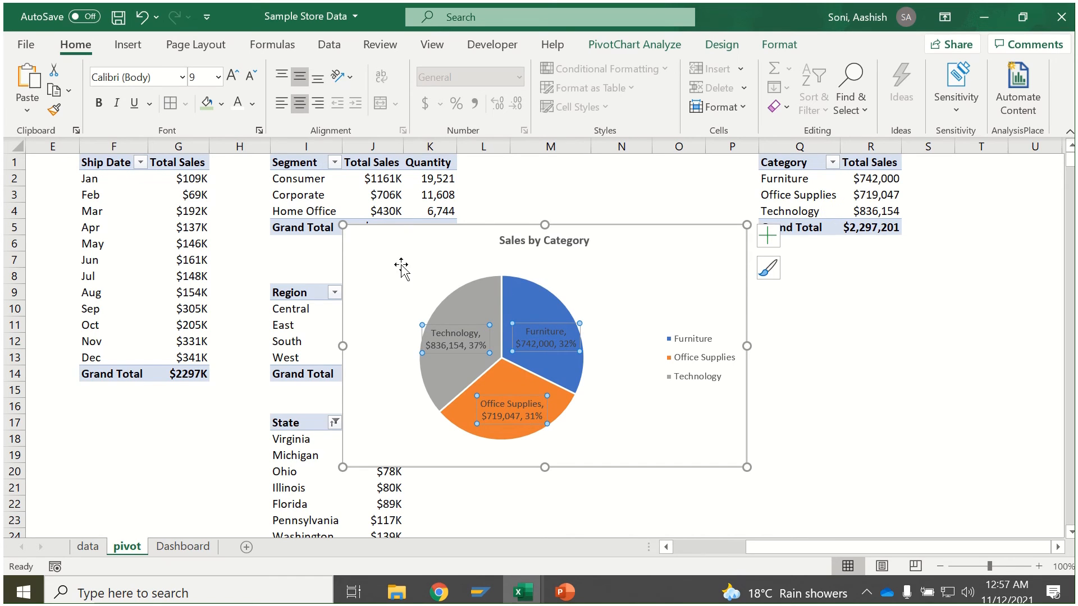
Make the Category pie chart's data labels white and bold, and delete the chart's legend.
{"action": "left_click", "coordinate": [238, 103]}
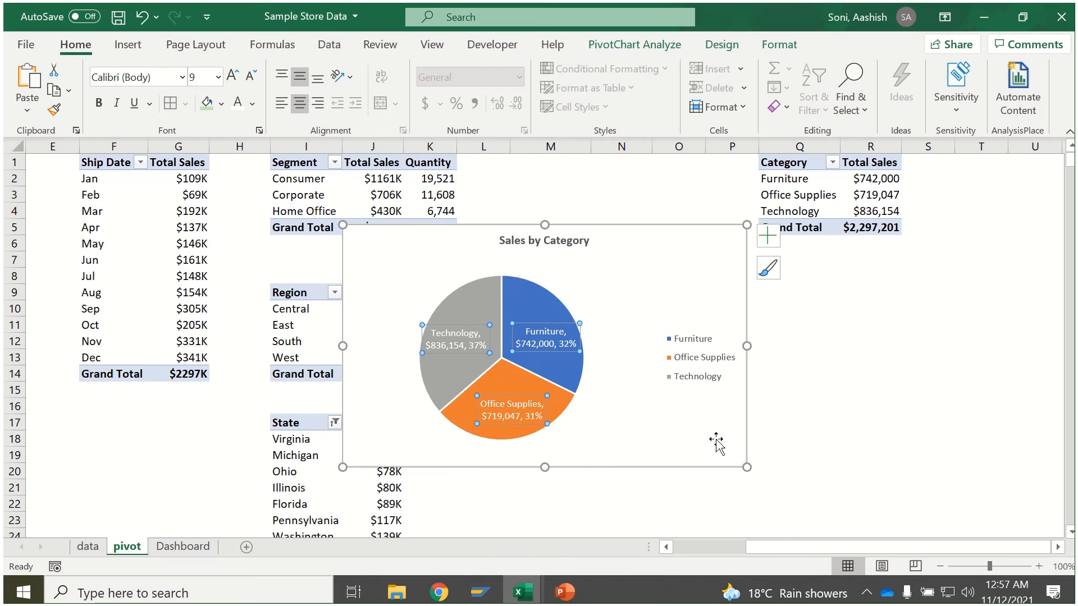
{"action": "key", "text": "ctrl+b"}
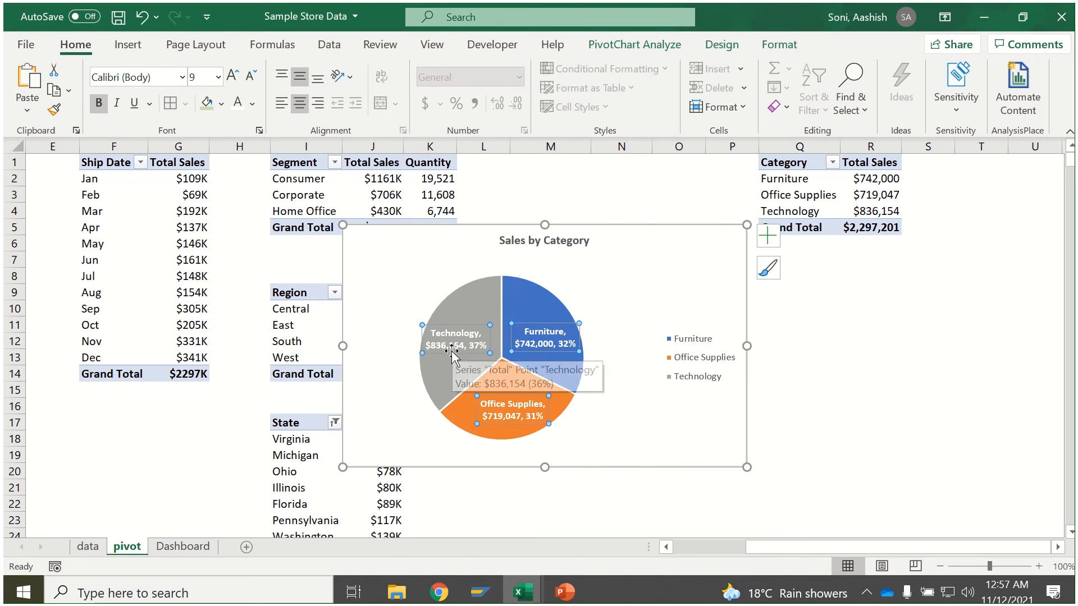
{"action": "left_click", "coordinate": [711, 386]}
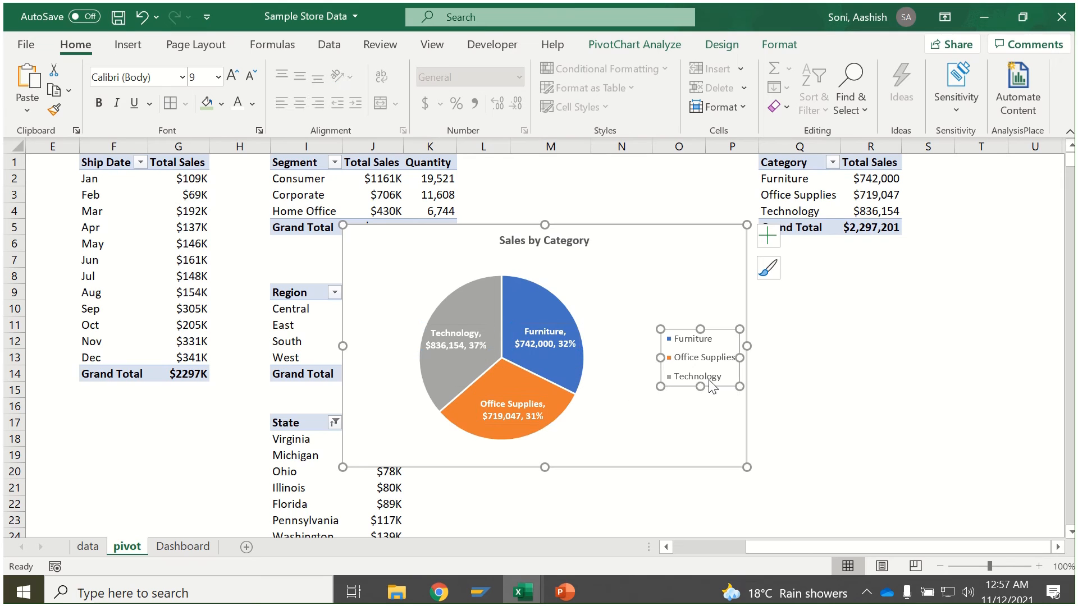
{"action": "key", "text": "Delete"}
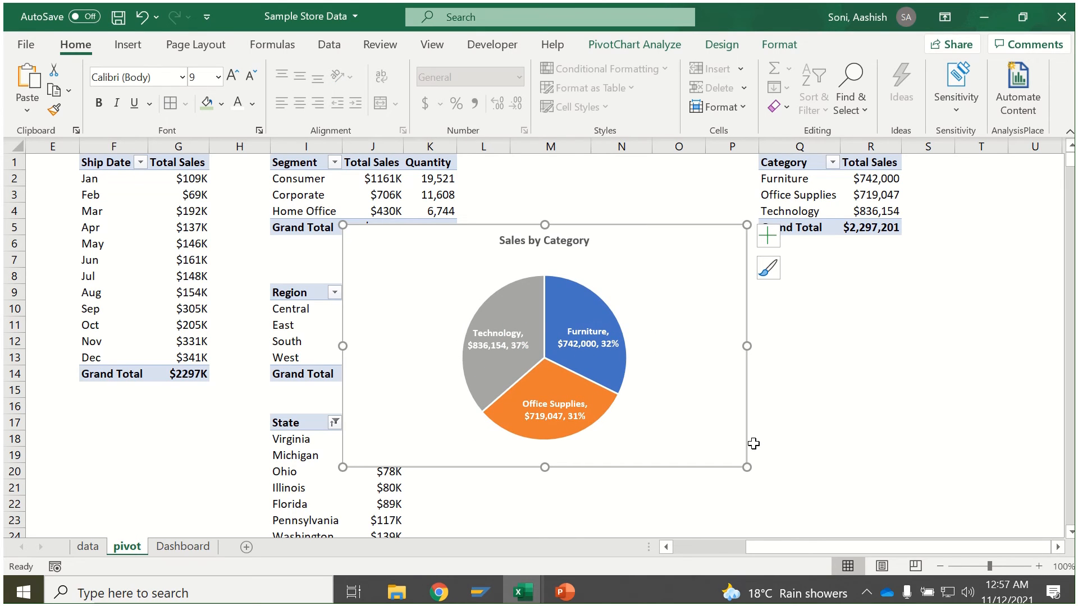
Shrink the Category pie chart slightly and move it from the pivot sheet to the Dashboard sheet.
{"action": "left_click_drag", "start_coordinate": [744, 466], "coordinate": [712, 450]}
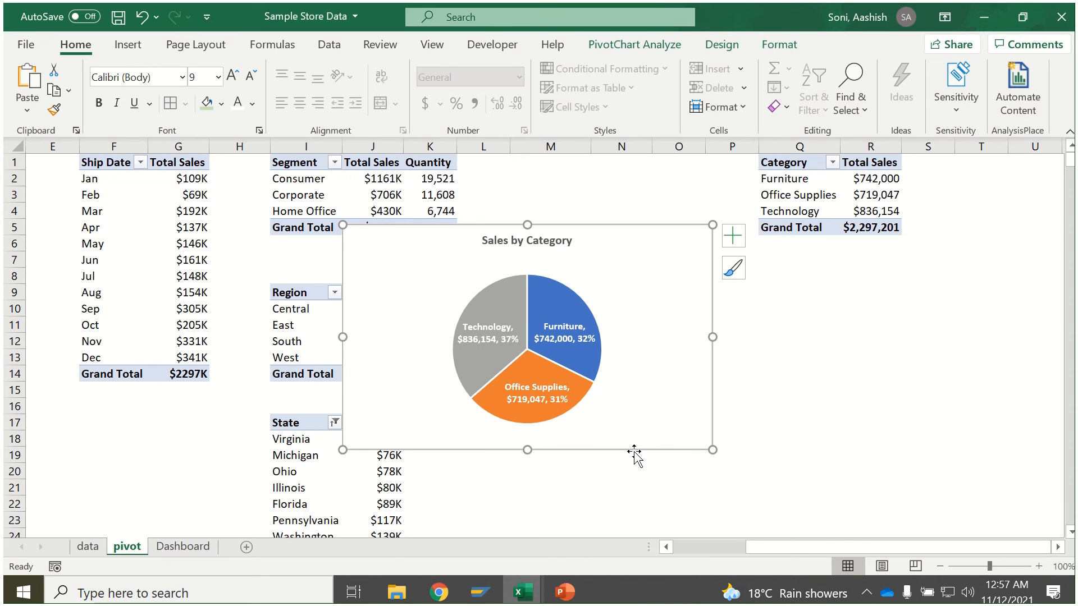
{"action": "key", "text": "ctrl+x"}
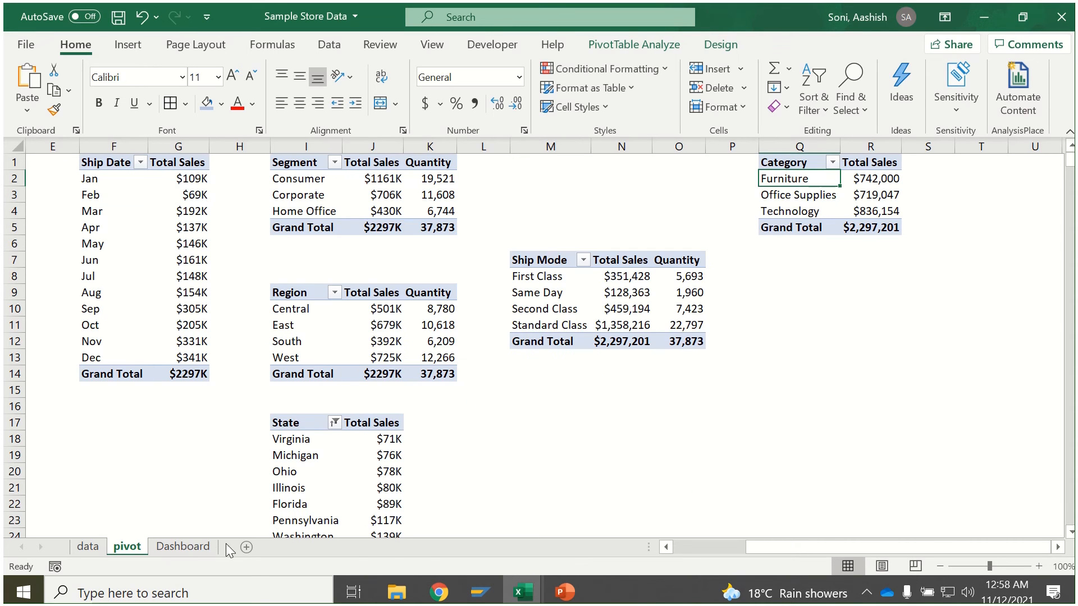
{"action": "left_click", "coordinate": [183, 547]}
{"action": "key", "text": "ctrl+v"}
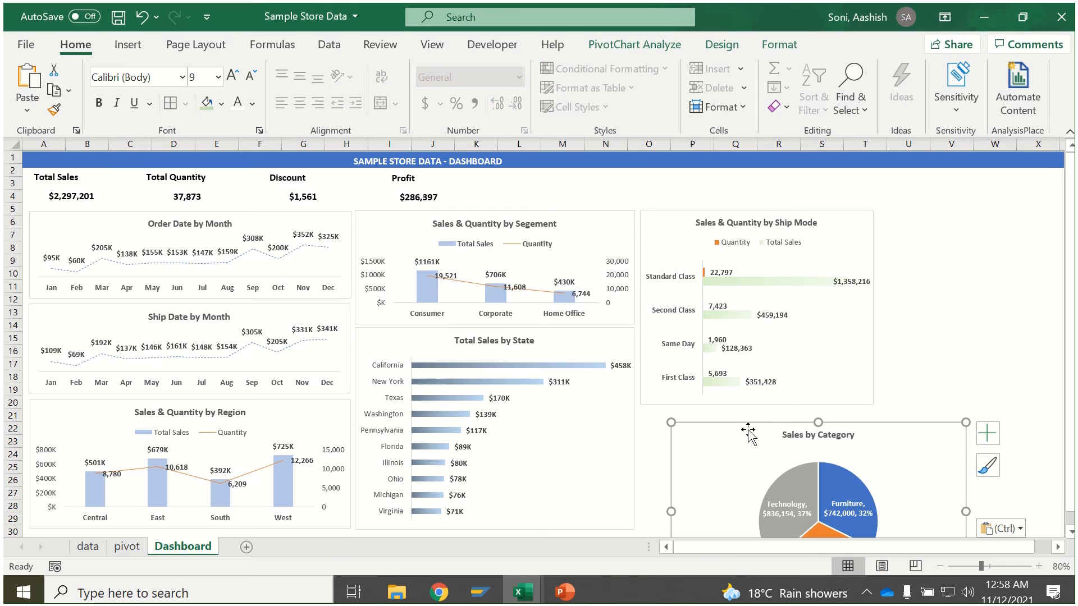
Shift the Ship Mode chart aside, put the Category pie chart in the third chart column just under the title banner, and narrow it.
{"action": "left_click_drag", "start_coordinate": [735, 399], "coordinate": [374, 405]}
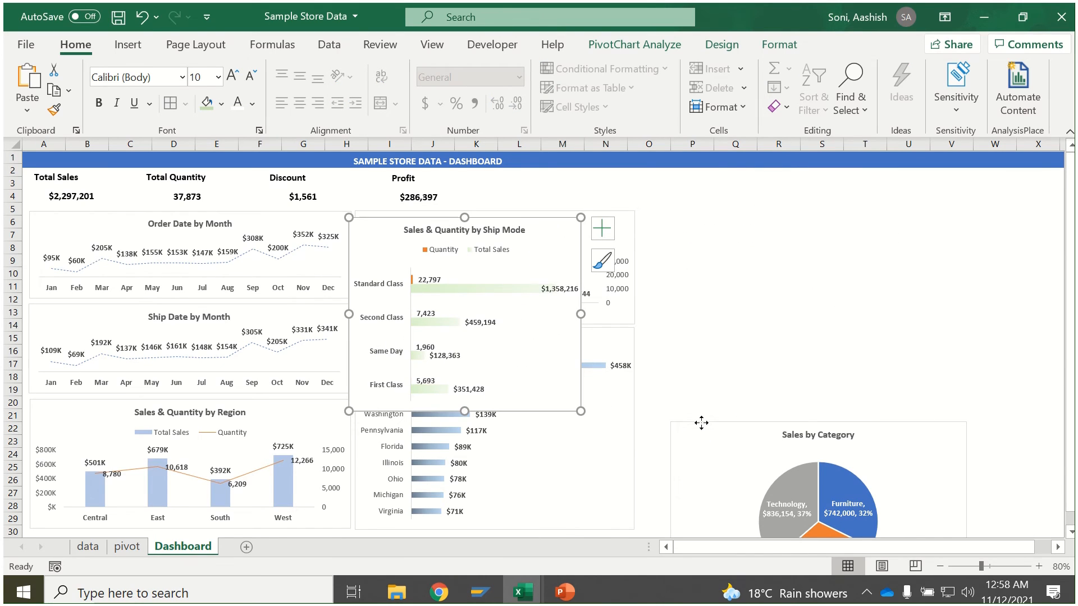
{"action": "left_click_drag", "start_coordinate": [702, 422], "coordinate": [671, 178]}
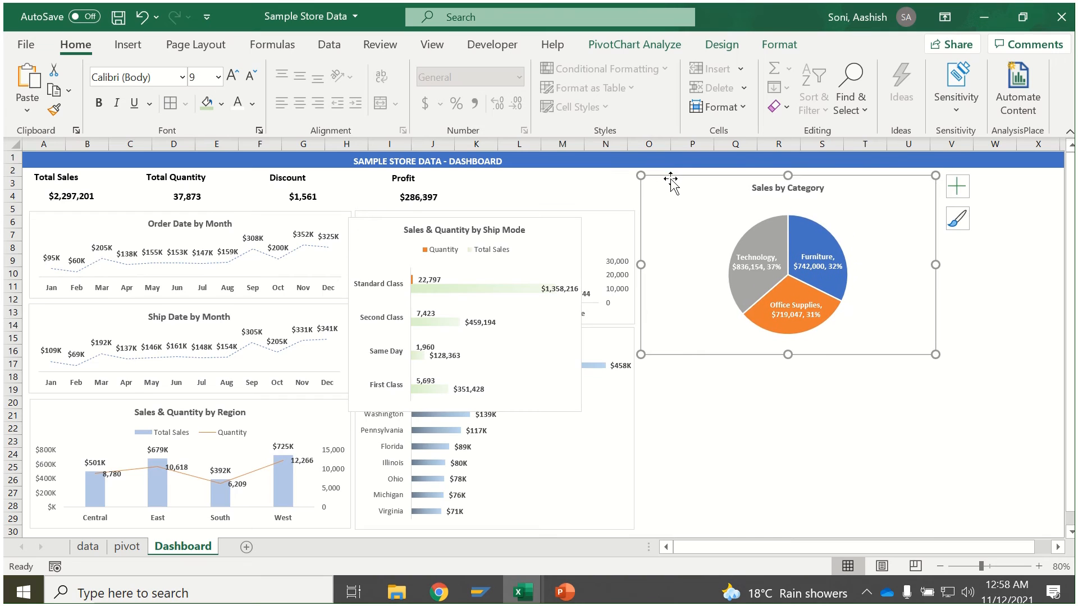
{"action": "left_click_drag", "start_coordinate": [935, 264], "coordinate": [890, 263]}
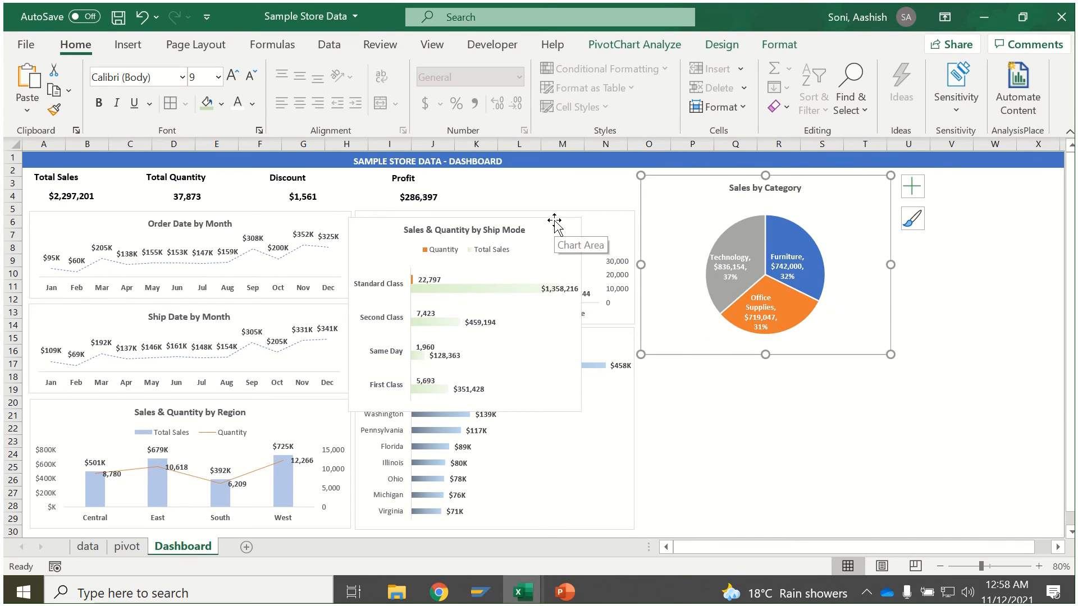
Place the Ship Mode chart directly below the Category pie chart, matching its width and ending level with the State chart's lower edge.
{"action": "left_click_drag", "start_coordinate": [558, 236], "coordinate": [846, 362]}
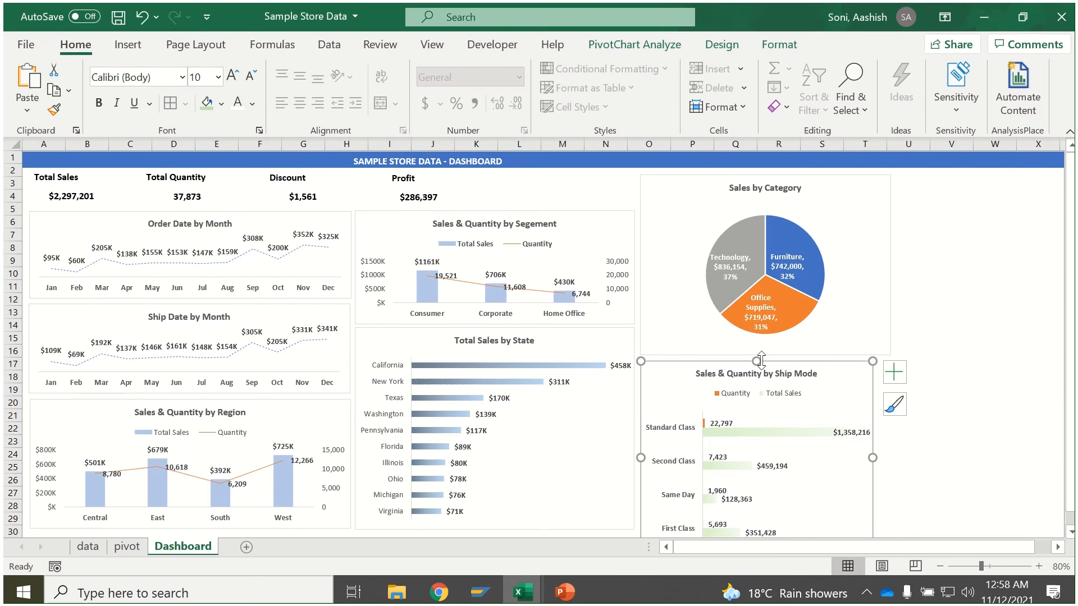
{"action": "left_click_drag", "start_coordinate": [757, 361], "coordinate": [757, 374]}
{"action": "left_click_drag", "start_coordinate": [837, 388], "coordinate": [841, 373]}
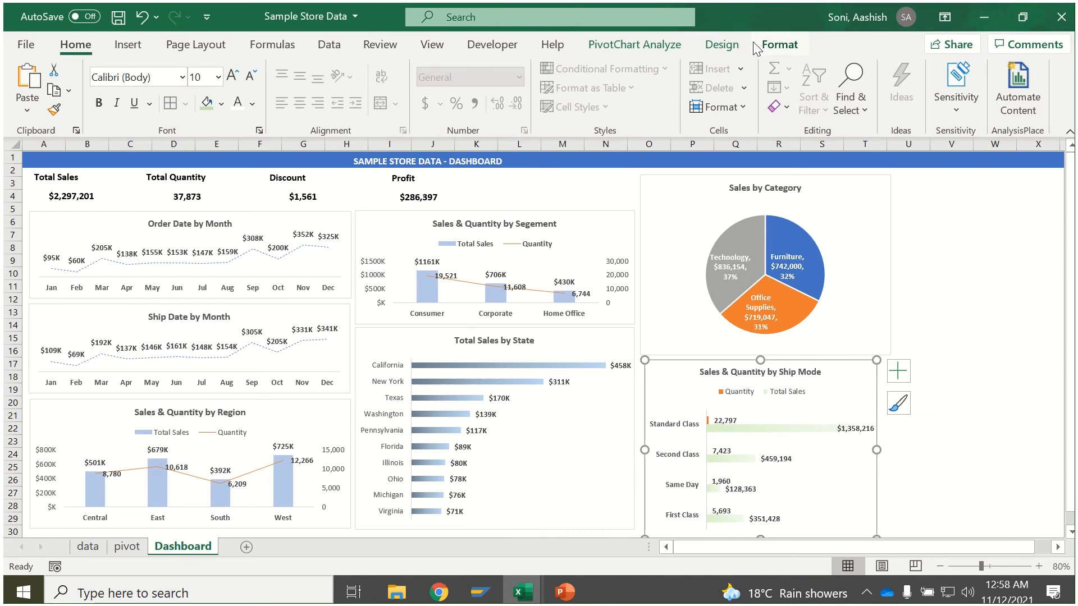
{"action": "left_click_drag", "start_coordinate": [763, 359], "coordinate": [767, 384]}
{"action": "left_click_drag", "start_coordinate": [844, 404], "coordinate": [838, 367]}
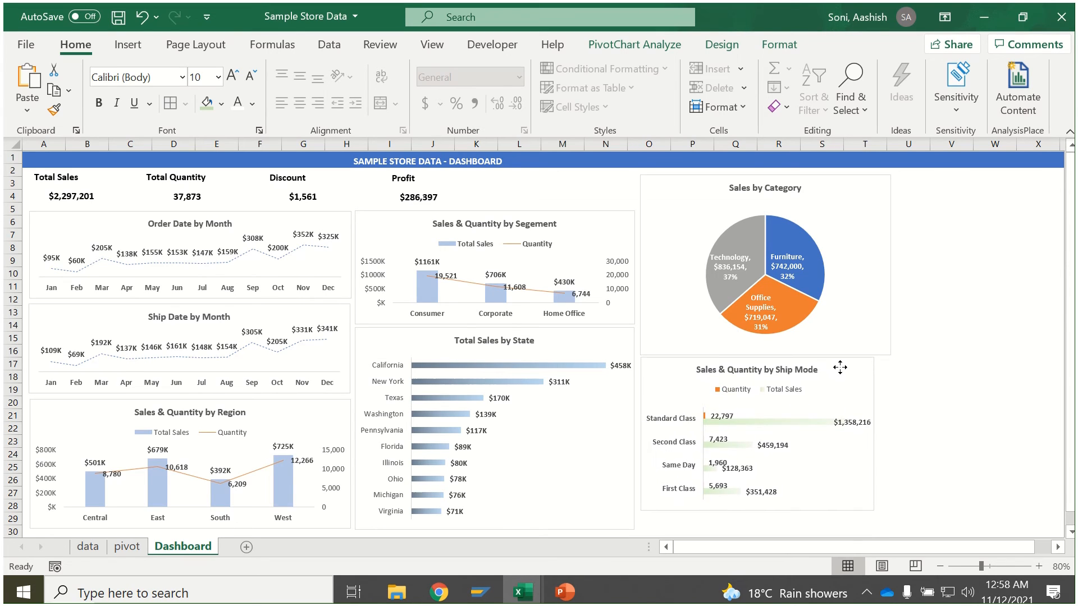
{"action": "left_click_drag", "start_coordinate": [874, 435], "coordinate": [890, 435]}
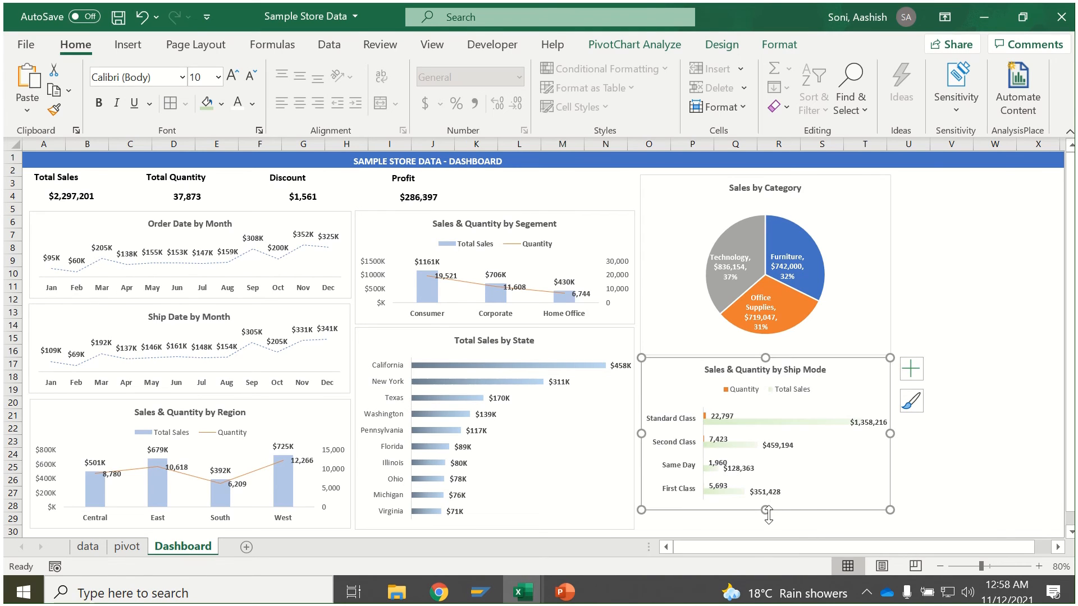
{"action": "left_click_drag", "start_coordinate": [768, 513], "coordinate": [768, 527]}
{"action": "left_click", "coordinate": [922, 491]}
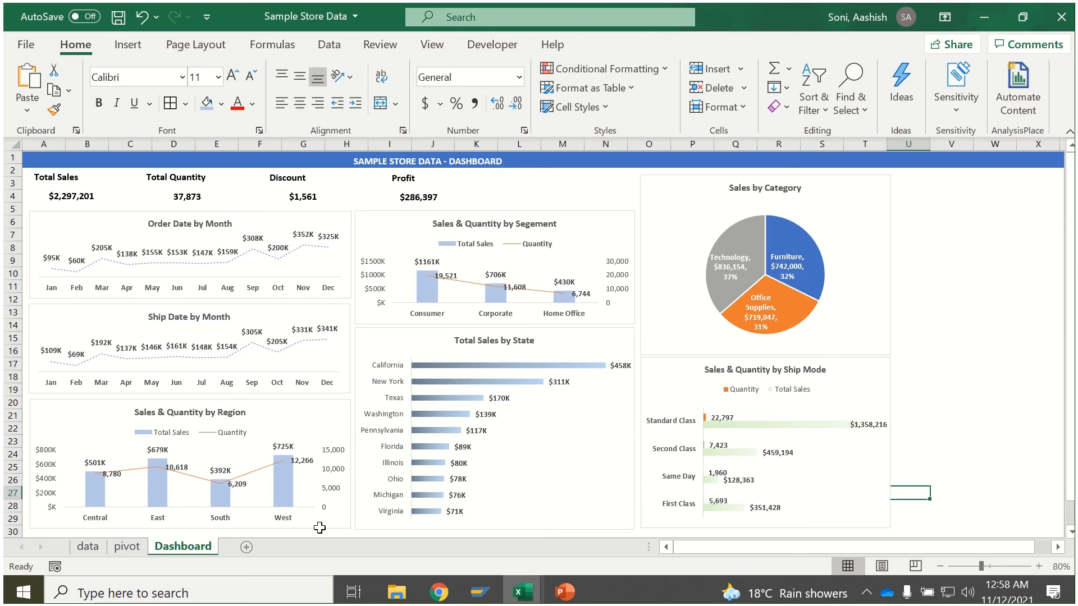
Insert slicers for Years, Category, Region, City, Ship Mode and Customer Name from the Total Sales by State chart.
{"action": "left_click", "coordinate": [491, 465]}
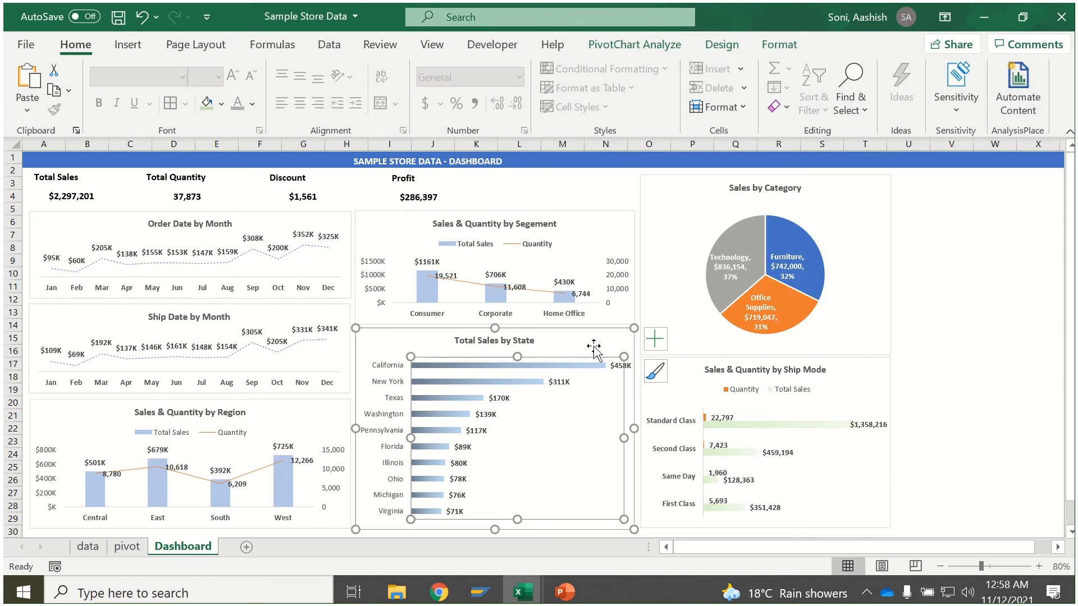
{"action": "left_click", "coordinate": [634, 45]}
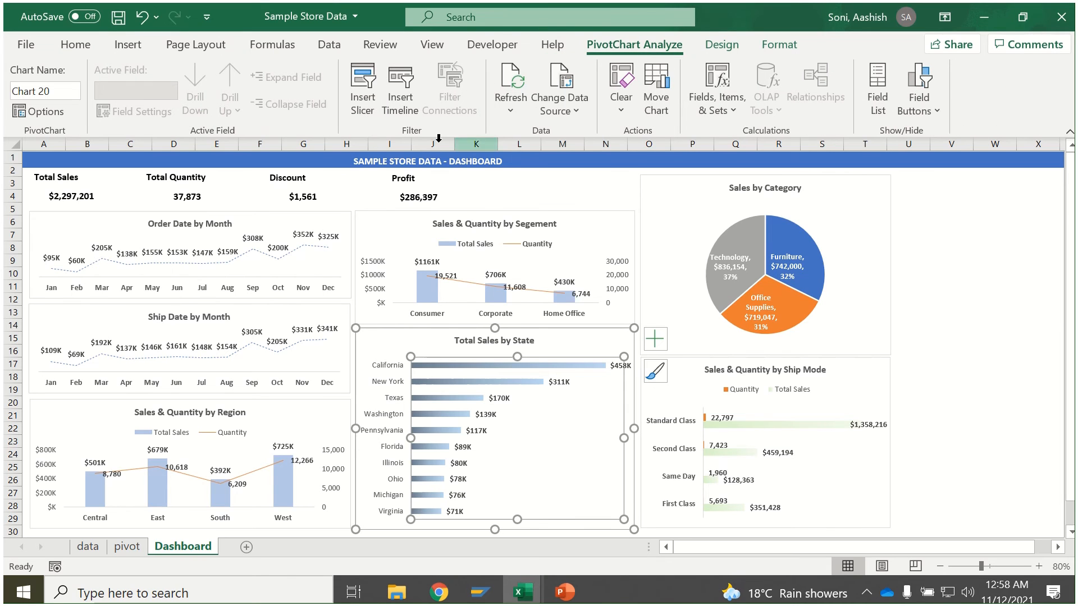
{"action": "left_click", "coordinate": [359, 83]}
{"action": "left_click_drag", "start_coordinate": [396, 129], "coordinate": [835, 98]}
{"action": "scroll", "coordinate": [842, 314], "scroll_direction": "down", "scroll_amount": 3}
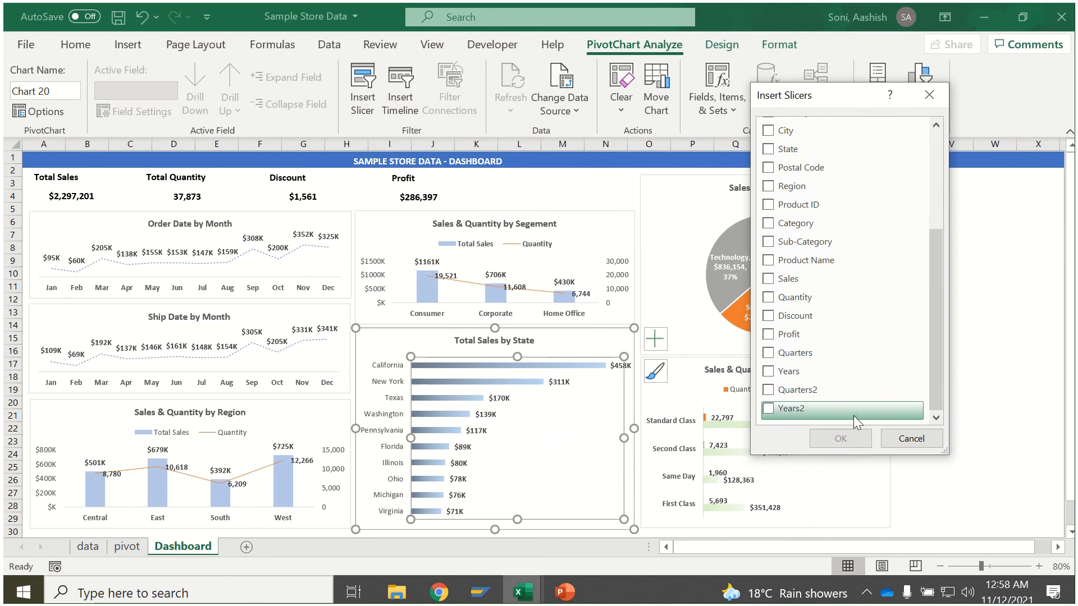
{"action": "left_click", "coordinate": [769, 371]}
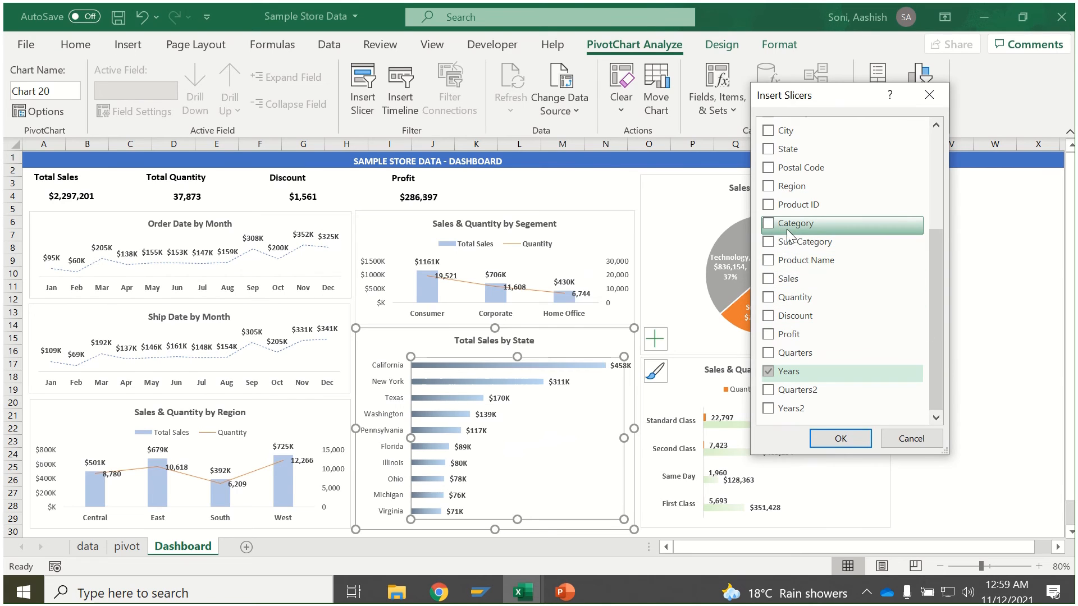
{"action": "left_click", "coordinate": [767, 223]}
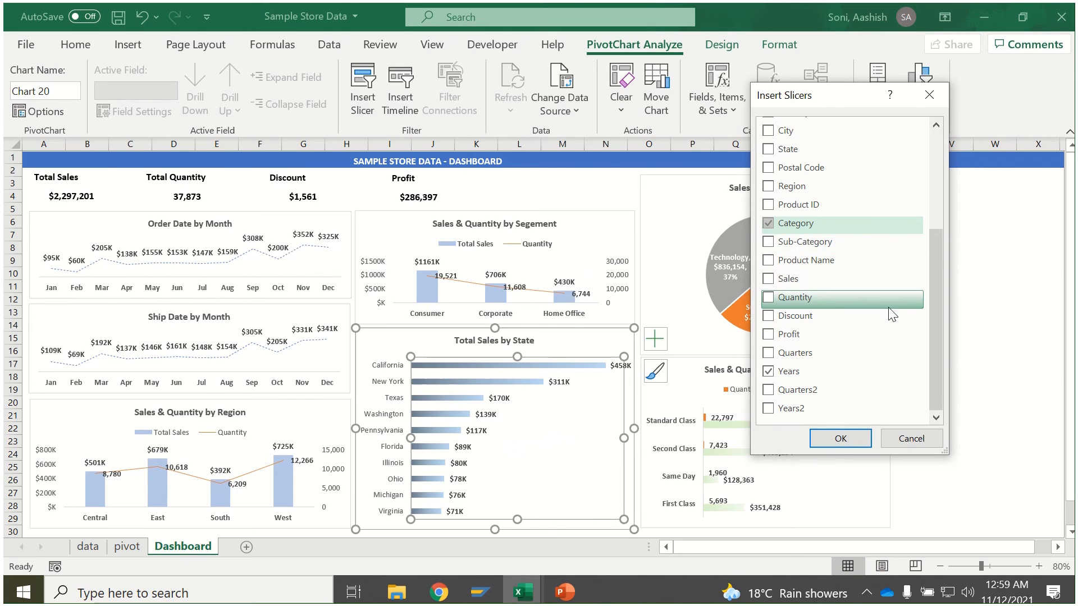
{"action": "left_click", "coordinate": [767, 187]}
{"action": "left_click_drag", "start_coordinate": [936, 306], "coordinate": [944, 191]}
{"action": "left_click", "coordinate": [770, 242]}
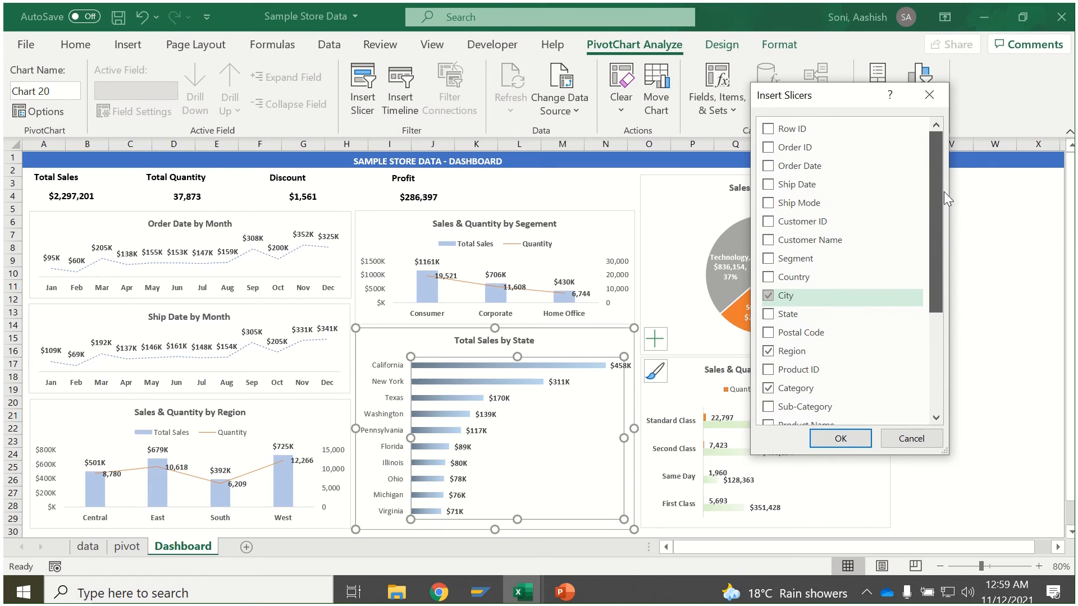
{"action": "left_click", "coordinate": [769, 203]}
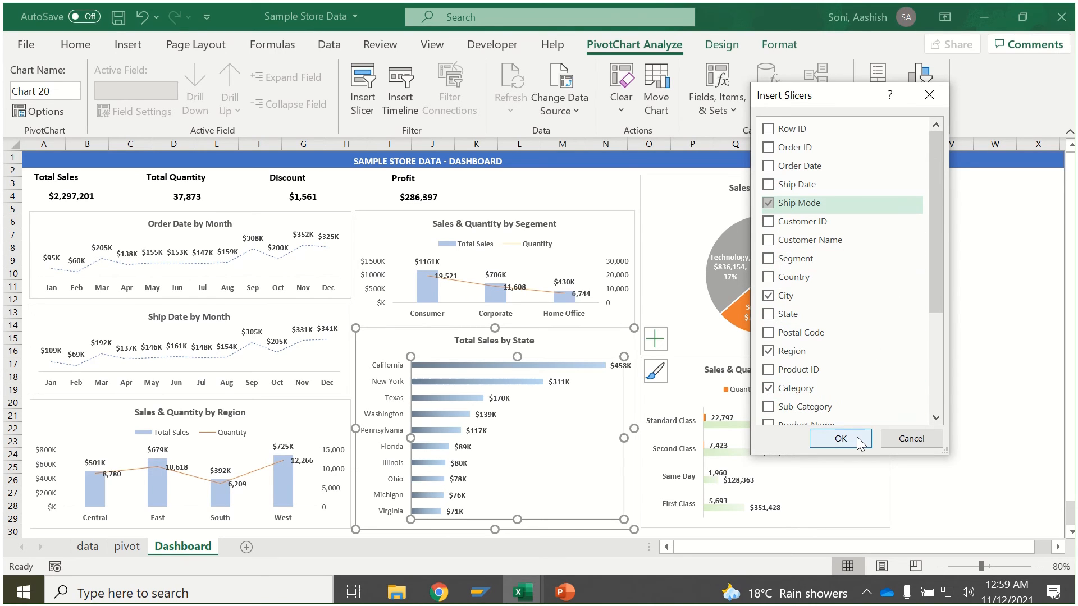
{"action": "left_click", "coordinate": [771, 241]}
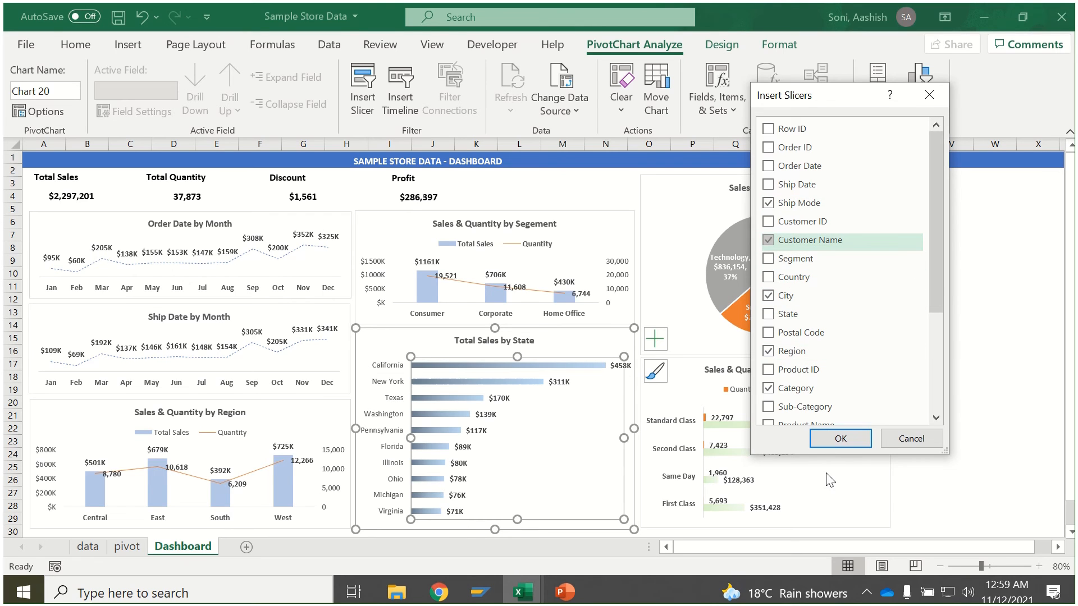
{"action": "left_click", "coordinate": [841, 438]}
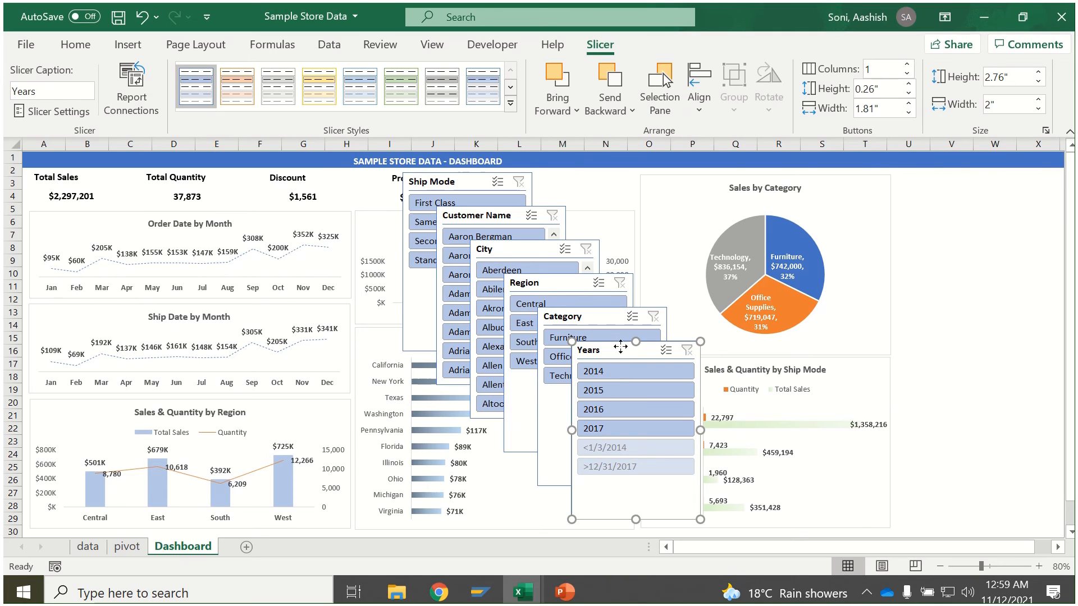
Move the Years slicer off the stack to the Category pie chart's outer edge and hide its items with no data.
{"action": "left_click_drag", "start_coordinate": [613, 350], "coordinate": [886, 236]}
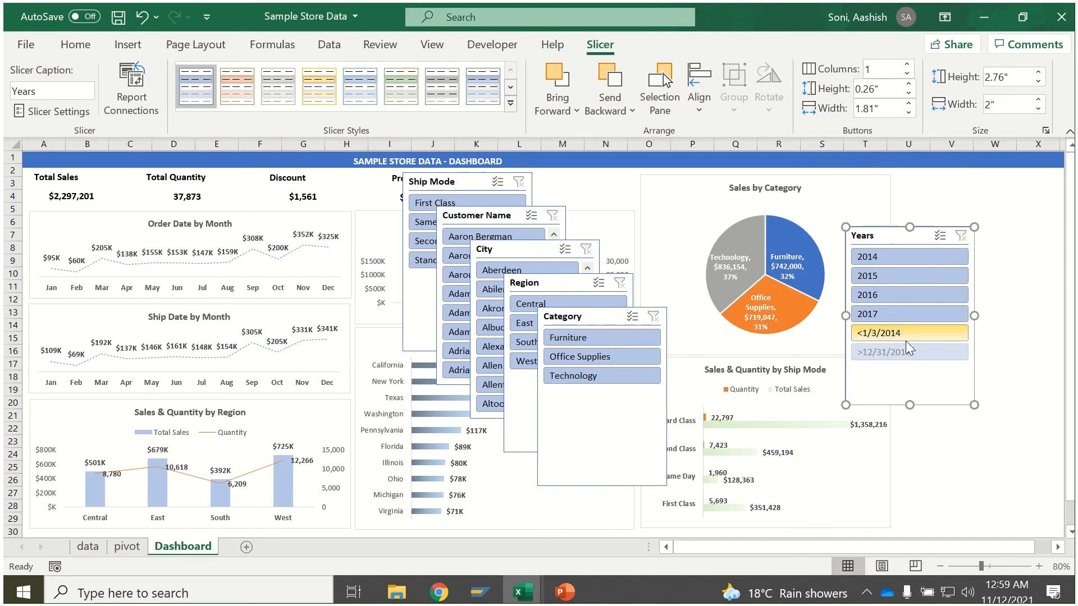
{"action": "right_click", "coordinate": [908, 383]}
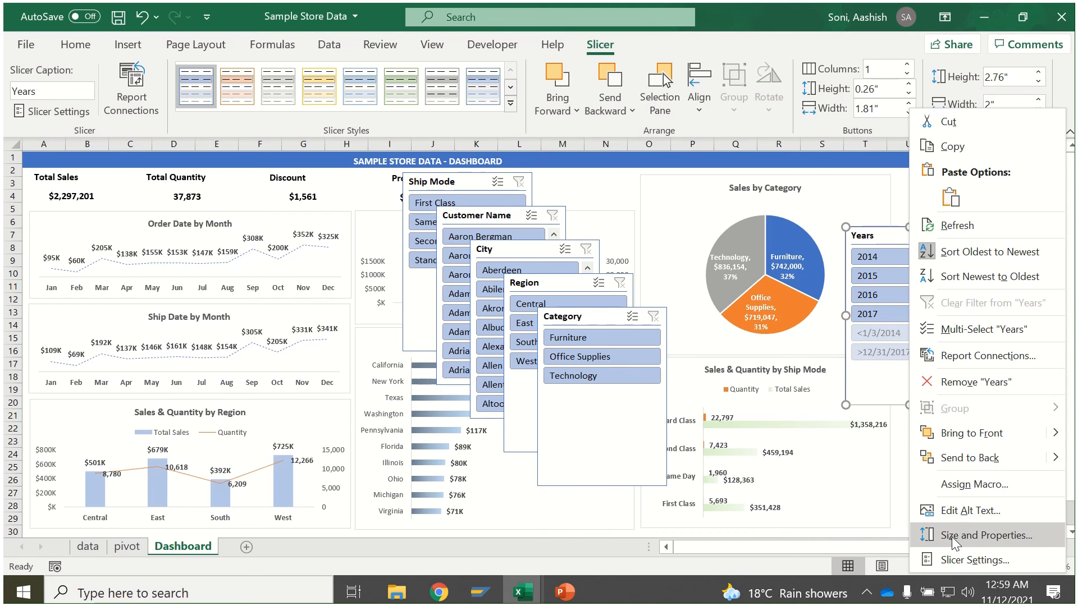
{"action": "left_click", "coordinate": [956, 558]}
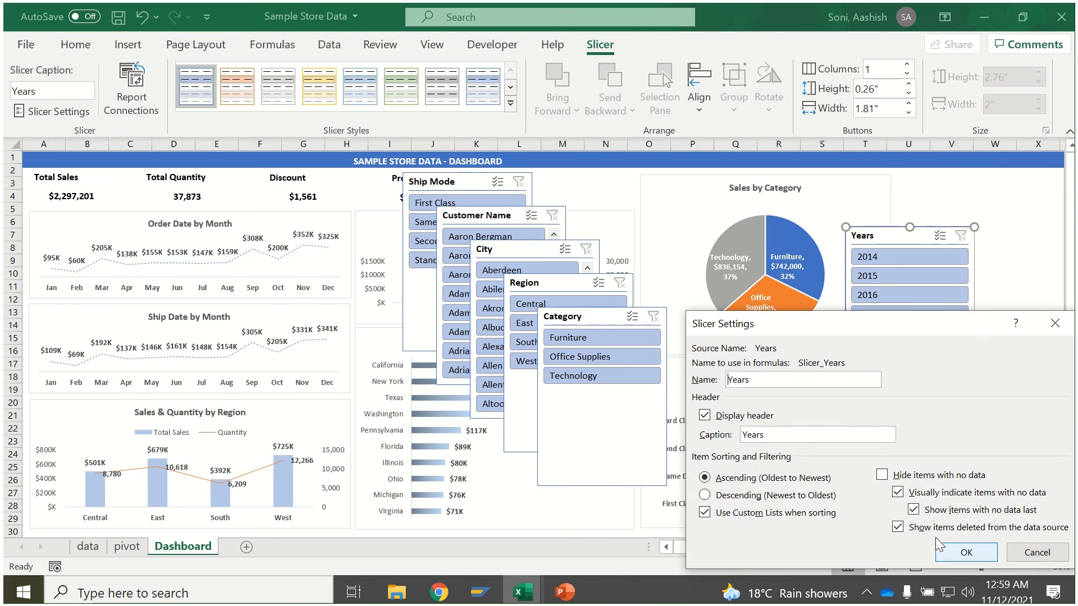
{"action": "left_click", "coordinate": [881, 475]}
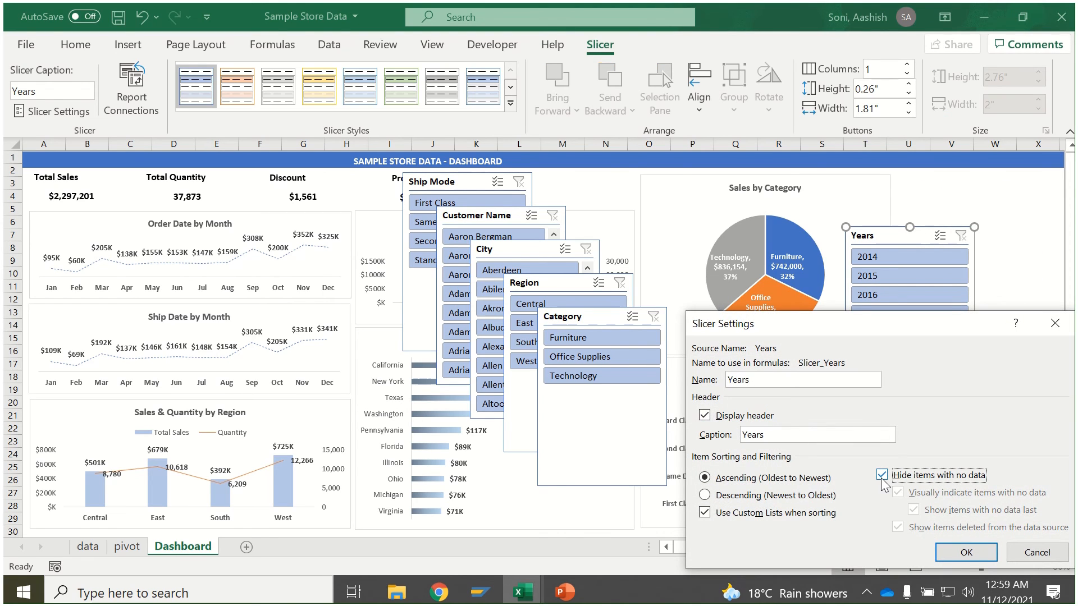
{"action": "left_click", "coordinate": [961, 553]}
Arrange the Years slicer in four columns, resize it to about 2.76" wide and 0.79" high, and place it beside the Category chart under the banner.
{"action": "left_click_drag", "start_coordinate": [910, 405], "coordinate": [909, 338]}
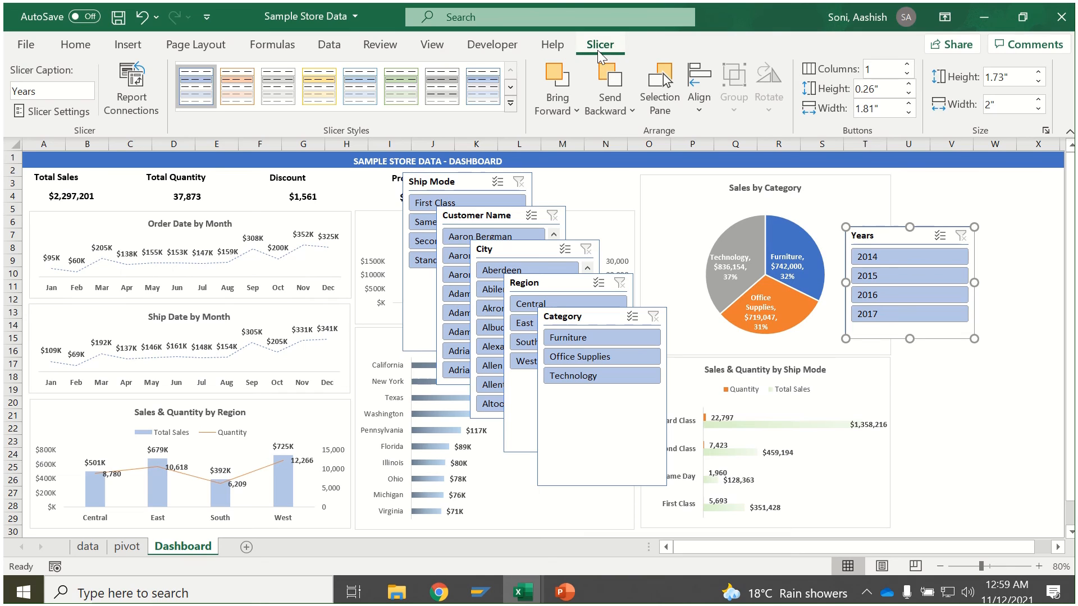
{"action": "left_click", "coordinate": [908, 64]}
{"action": "left_click", "coordinate": [908, 64]}
{"action": "left_click", "coordinate": [907, 65]}
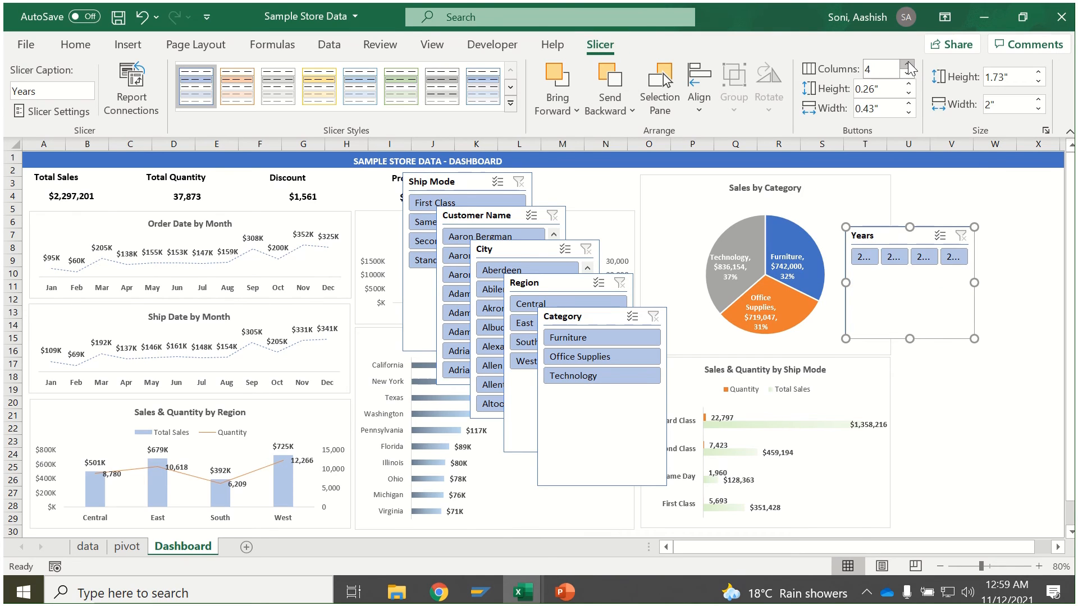
{"action": "left_click_drag", "start_coordinate": [975, 285], "coordinate": [1023, 283]}
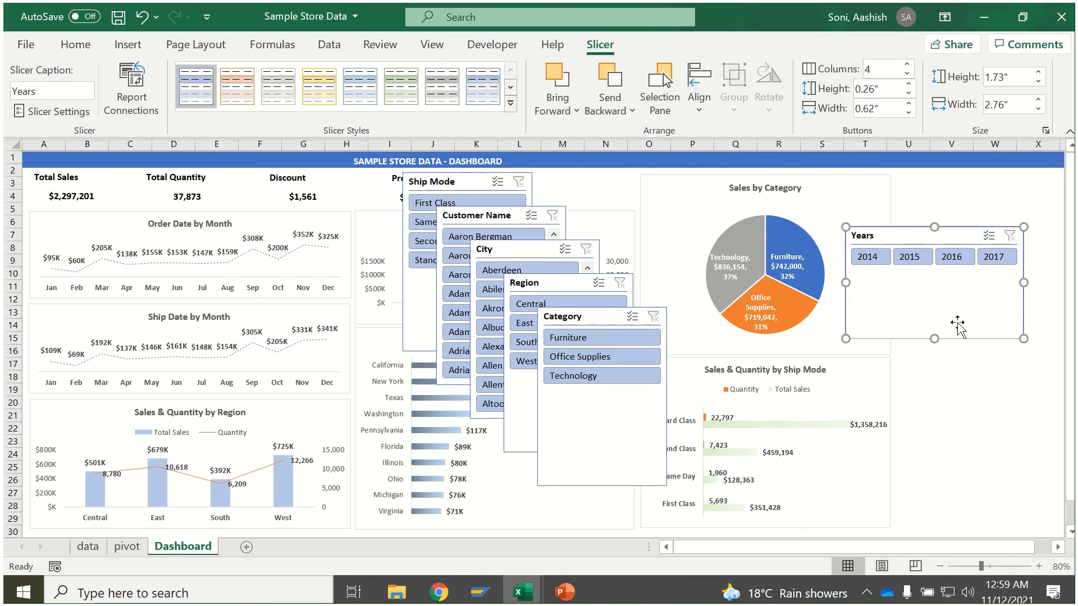
{"action": "left_click_drag", "start_coordinate": [935, 339], "coordinate": [969, 226]}
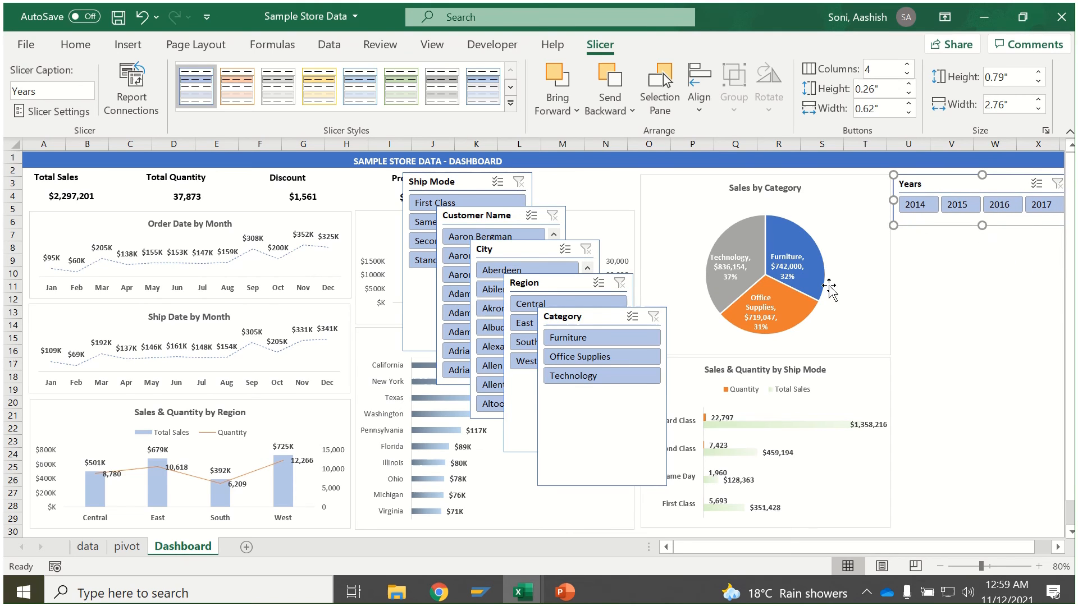
Narrow the Category pie chart and the Ship Mode chart equally to free up space for the slicers.
{"action": "left_click", "coordinate": [887, 289]}
{"action": "left_click_drag", "start_coordinate": [890, 267], "coordinate": [854, 267]}
{"action": "left_click", "coordinate": [890, 409]}
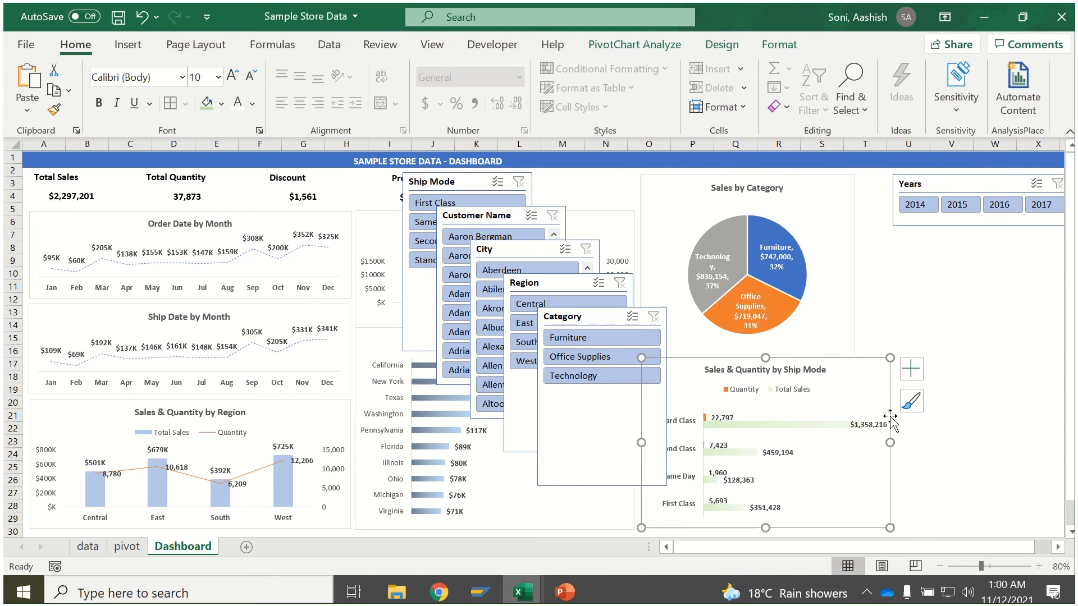
{"action": "left_click_drag", "start_coordinate": [890, 443], "coordinate": [854, 432]}
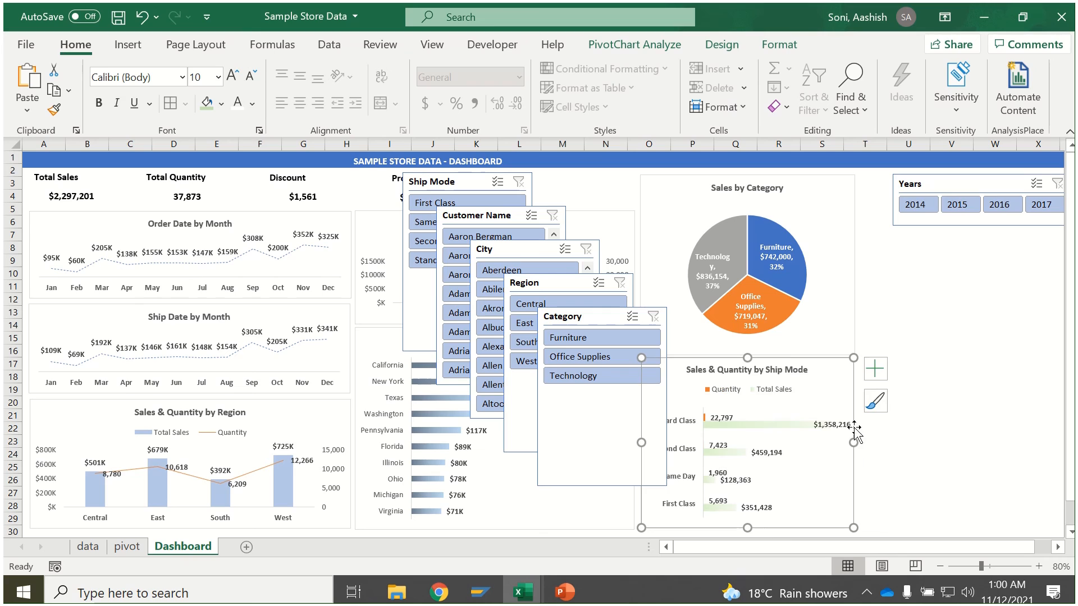
Move the Years slicer up against the Category pie chart and widen it almost to the outer end of the title banner.
{"action": "left_click", "coordinate": [953, 226]}
{"action": "left_click_drag", "start_coordinate": [954, 224], "coordinate": [918, 224]}
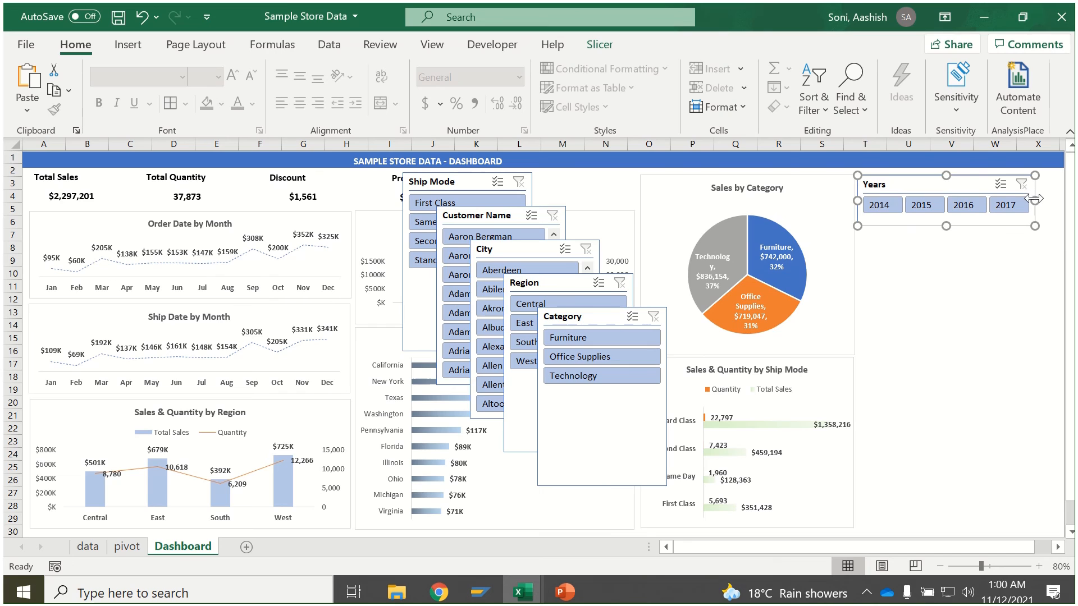
{"action": "scroll", "coordinate": [1060, 199], "scroll_direction": "right", "scroll_amount": 1}
{"action": "left_click_drag", "start_coordinate": [1060, 199], "coordinate": [902, 201]}
{"action": "left_click_drag", "start_coordinate": [935, 544], "coordinate": [830, 539]}
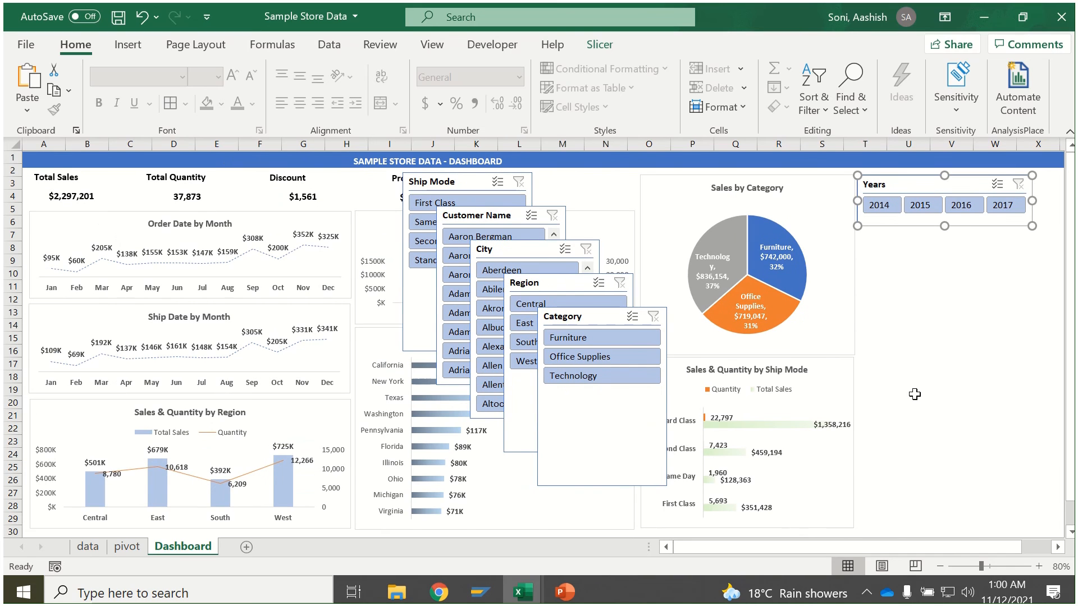
{"action": "left_click_drag", "start_coordinate": [1035, 202], "coordinate": [1059, 201]}
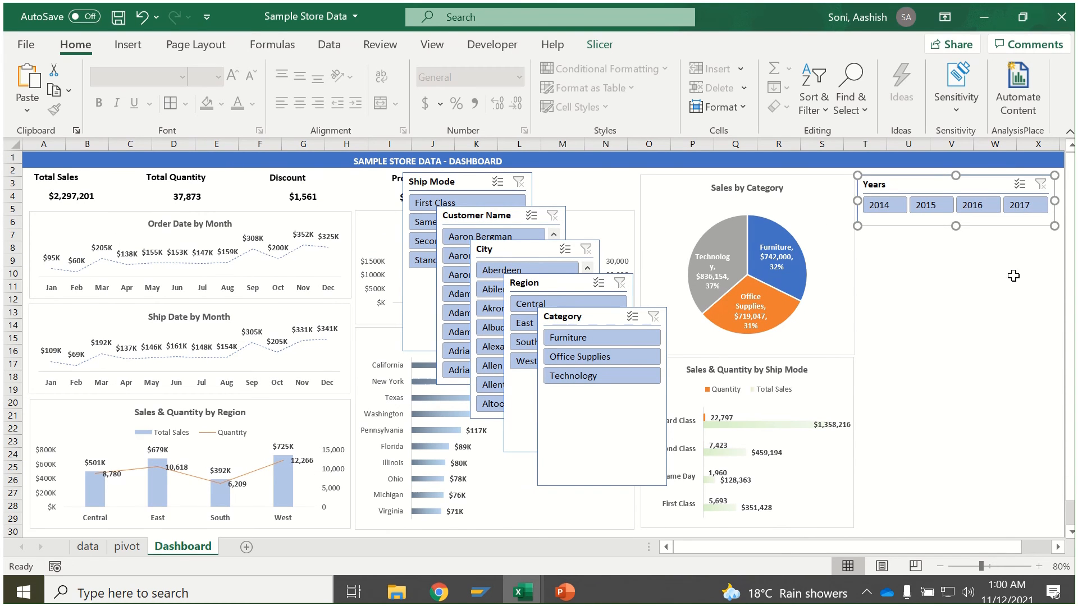
{"action": "left_click", "coordinate": [1002, 299]}
Arrange the Category slicer in three columns, resize it to about 3.07" wide and 0.83" high, and place it directly below the Years slicer.
{"action": "left_click", "coordinate": [584, 452]}
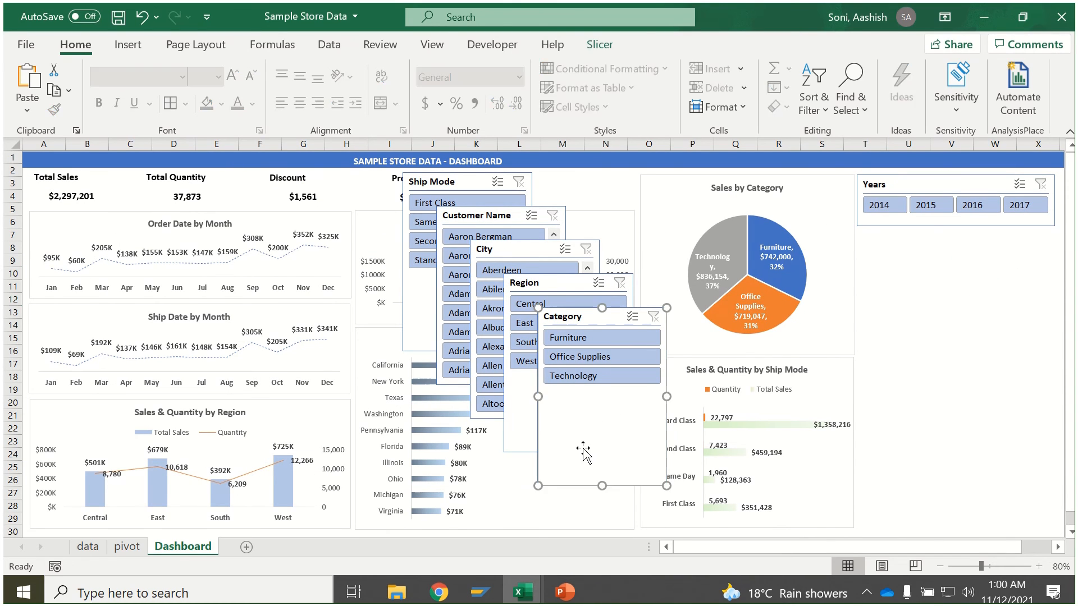
{"action": "left_click", "coordinate": [600, 45]}
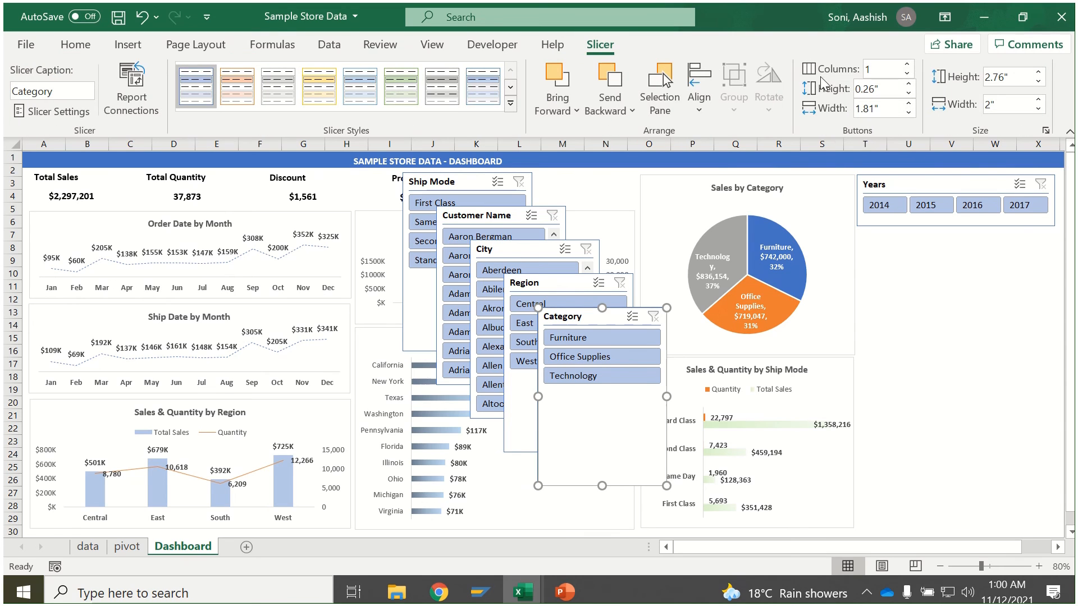
{"action": "double_click", "coordinate": [906, 65]}
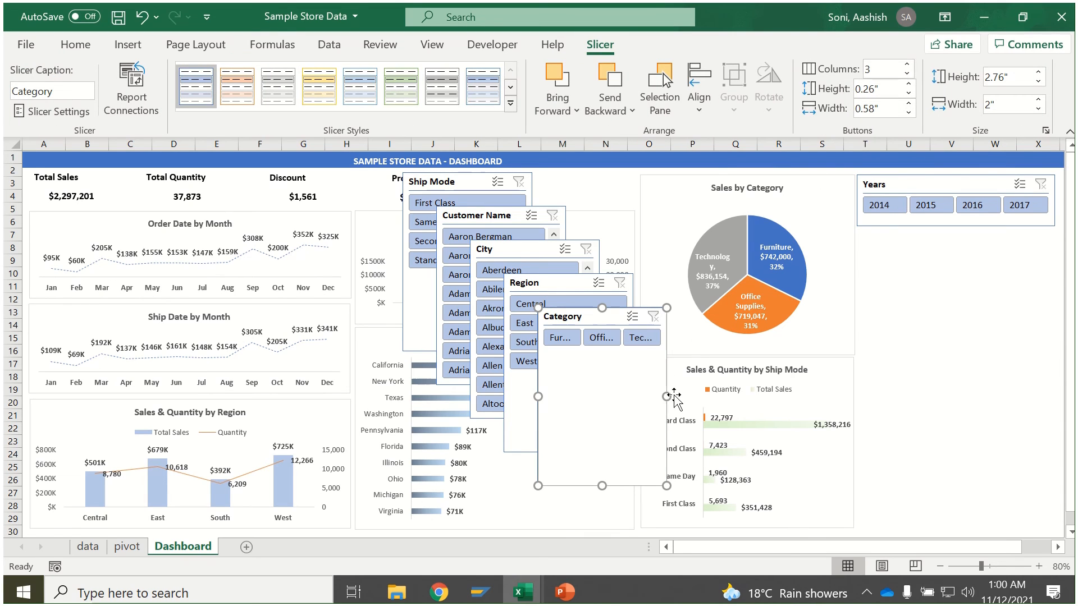
{"action": "left_click_drag", "start_coordinate": [669, 397], "coordinate": [730, 397]}
{"action": "left_click_drag", "start_coordinate": [638, 484], "coordinate": [662, 364]}
{"action": "left_click_drag", "start_coordinate": [626, 312], "coordinate": [945, 238]}
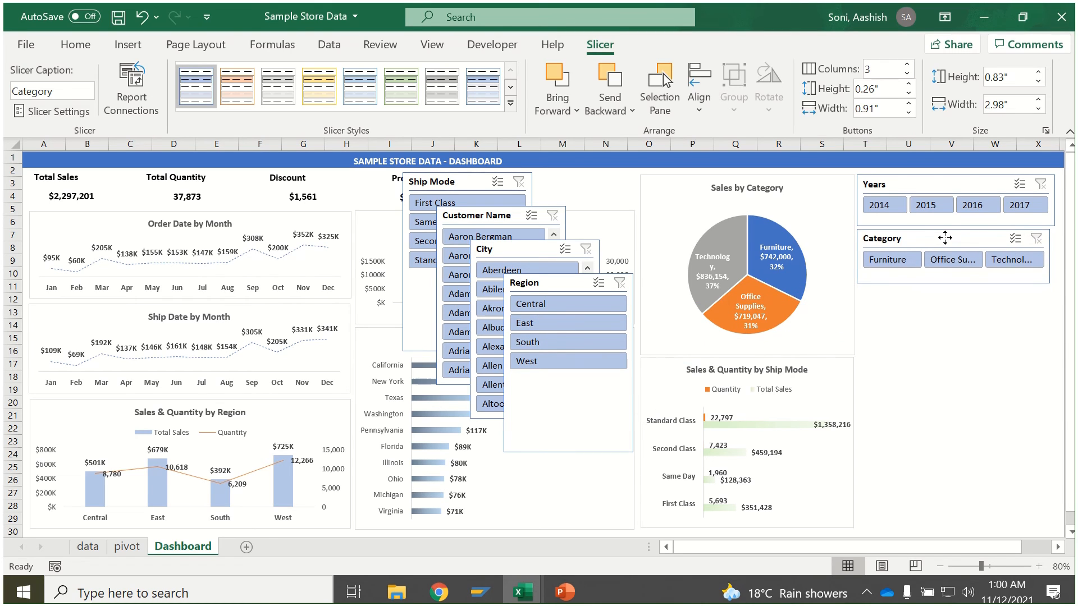
{"action": "left_click_drag", "start_coordinate": [1050, 256], "coordinate": [1056, 256]}
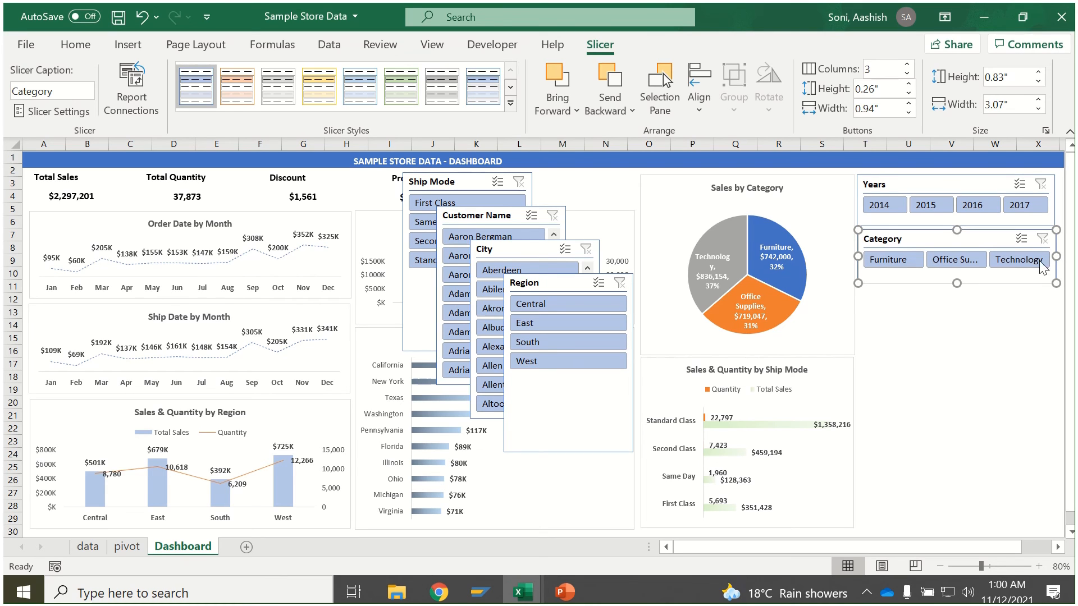
{"action": "left_click", "coordinate": [964, 331]}
Arrange the Region slicer in two columns, shorten it to about 1.02", and place it directly below the Category slicer.
{"action": "left_click", "coordinate": [545, 283]}
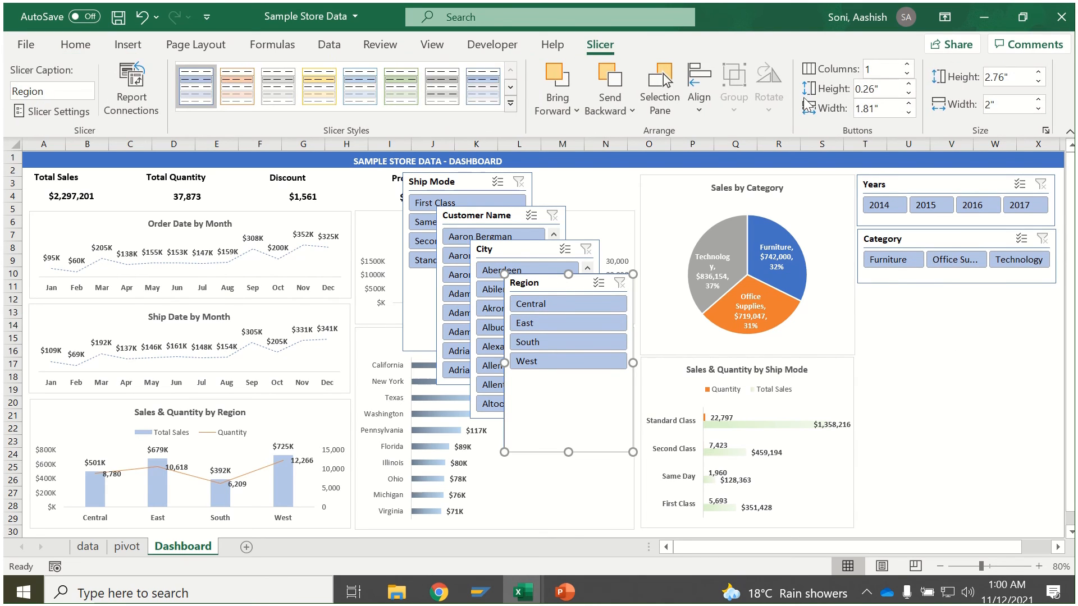
{"action": "left_click", "coordinate": [908, 65]}
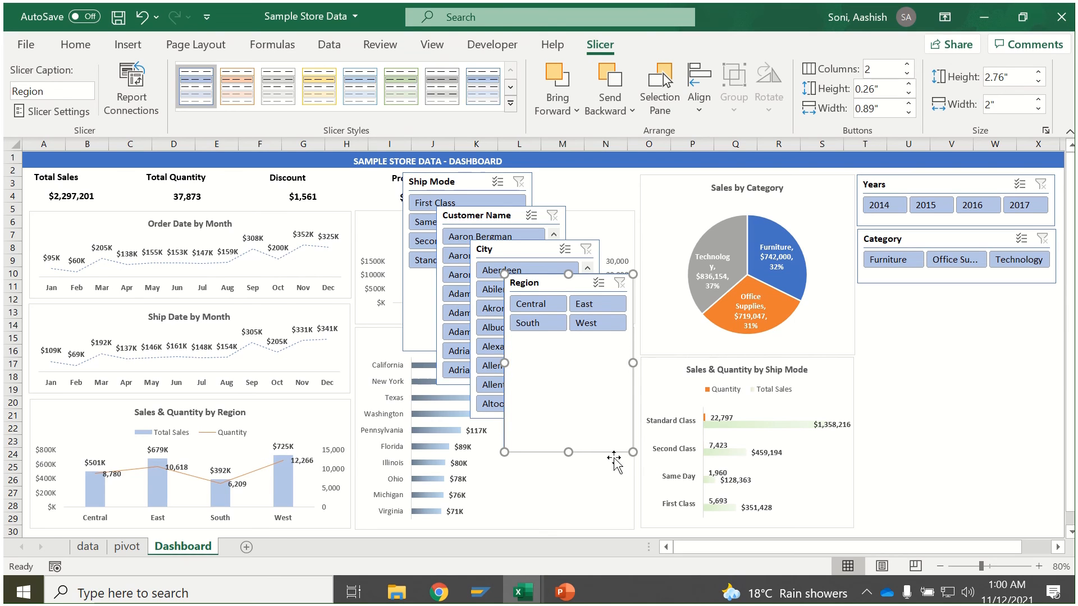
{"action": "left_click_drag", "start_coordinate": [568, 451], "coordinate": [580, 338]}
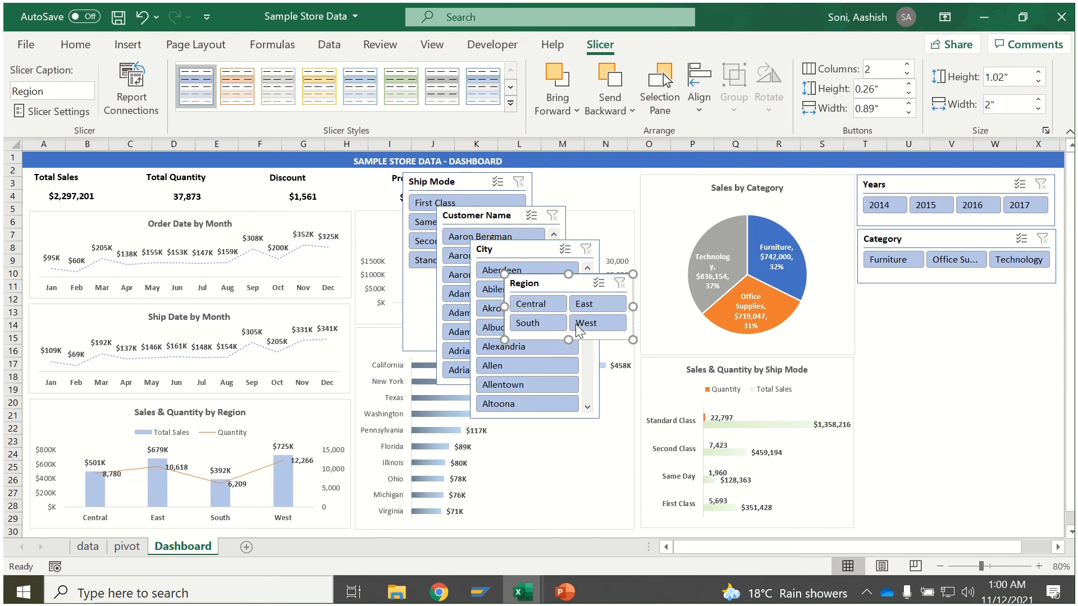
{"action": "left_click_drag", "start_coordinate": [560, 286], "coordinate": [915, 296]}
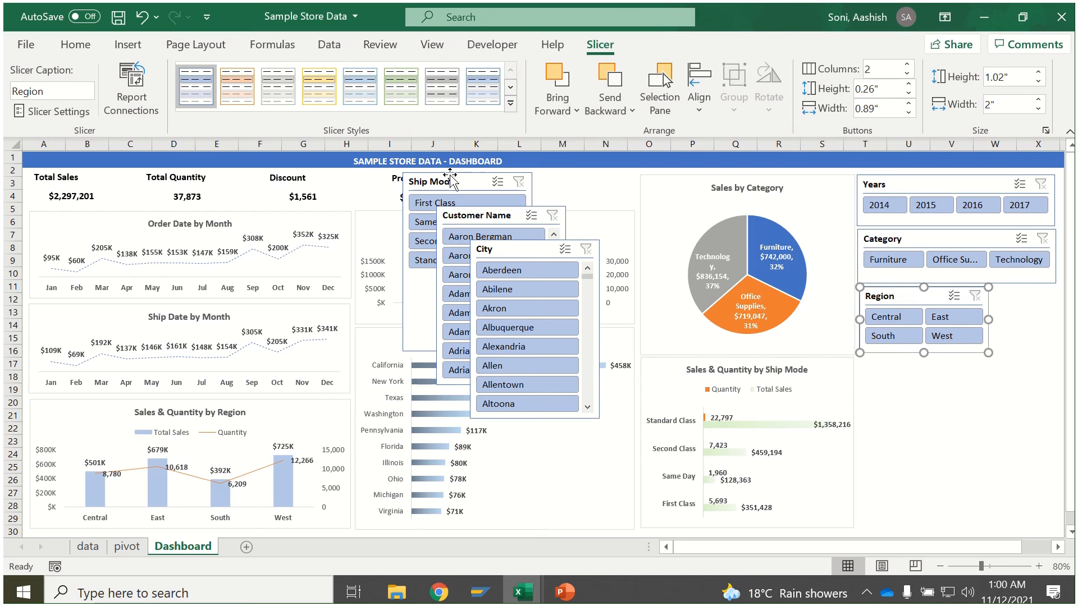
Arrange the Ship Mode slicer in two columns, shorten it to about 1.14", and place it directly below the Region slicer.
{"action": "left_click_drag", "start_coordinate": [450, 176], "coordinate": [903, 361]}
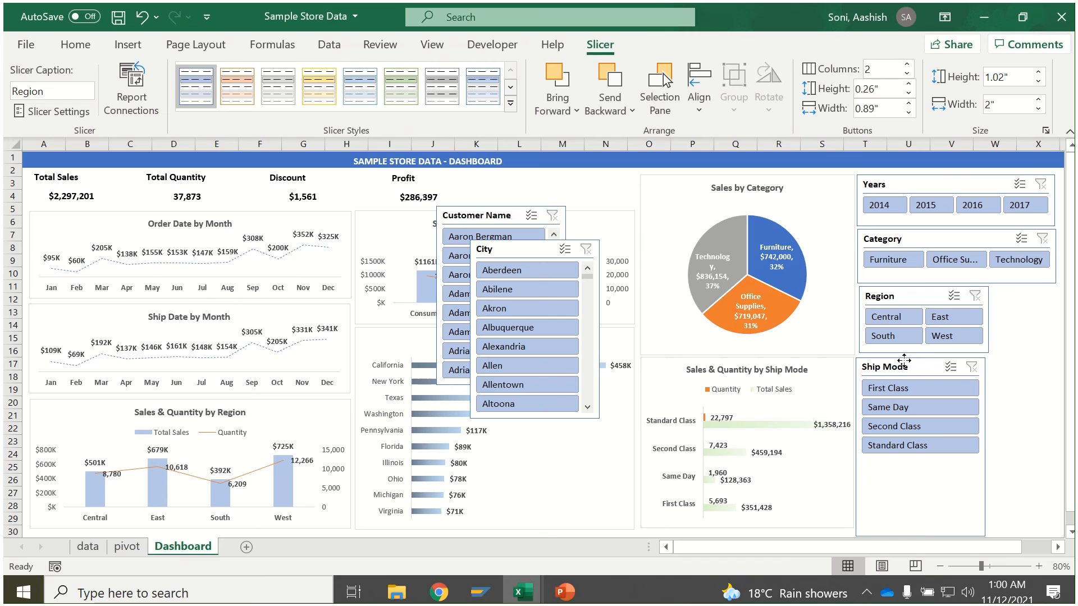
{"action": "left_click", "coordinate": [908, 66]}
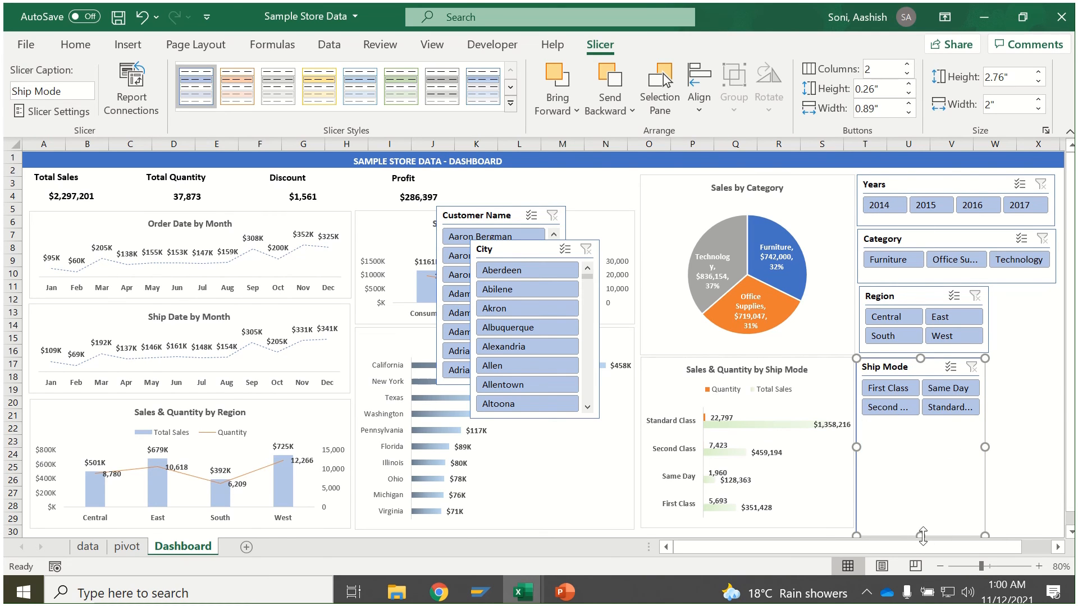
{"action": "scroll", "coordinate": [932, 449], "scroll_direction": "down", "scroll_amount": 1}
{"action": "left_click_drag", "start_coordinate": [933, 445], "coordinate": [931, 416]}
{"action": "mouse_move", "coordinate": [909, 371]}
{"action": "left_mouse_down"}
{"action": "mouse_move", "coordinate": [992, 350]}
{"action": "mouse_move", "coordinate": [1005, 327]}
{"action": "mouse_move", "coordinate": [954, 382]}
{"action": "mouse_move", "coordinate": [924, 375]}
{"action": "mouse_move", "coordinate": [900, 352]}
{"action": "left_mouse_up"}
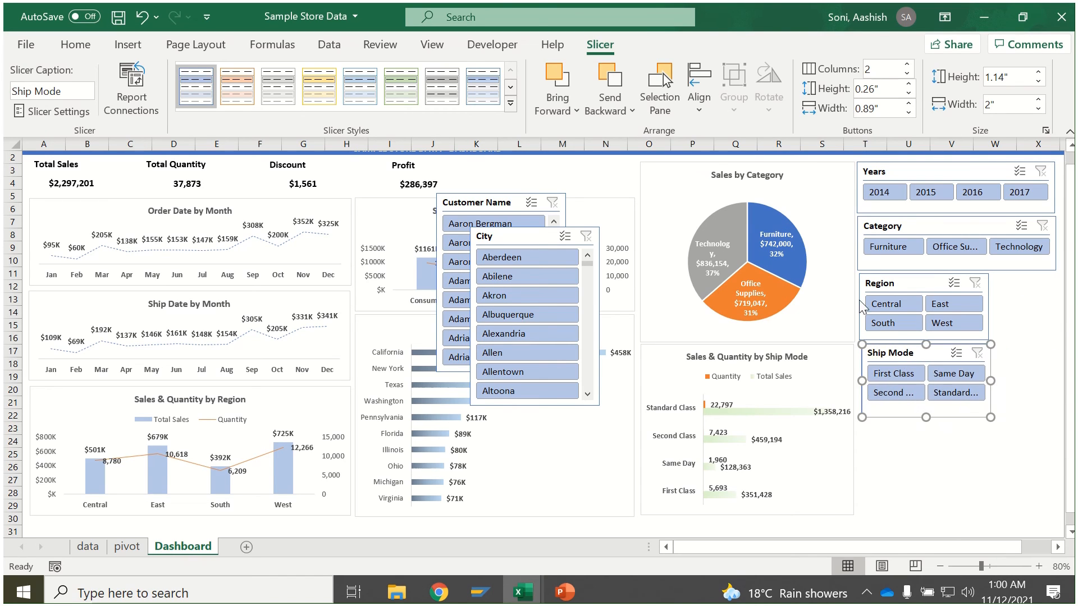
{"action": "left_click", "coordinate": [98, 45]}
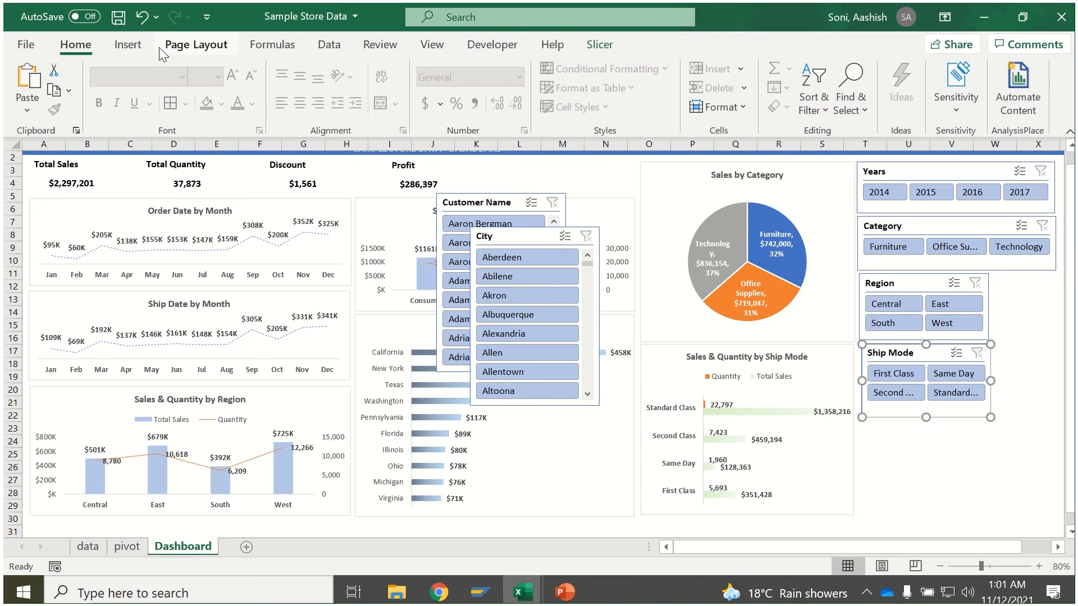
Hide the row and column headings on the Dashboard sheet.
{"action": "left_click", "coordinate": [949, 478]}
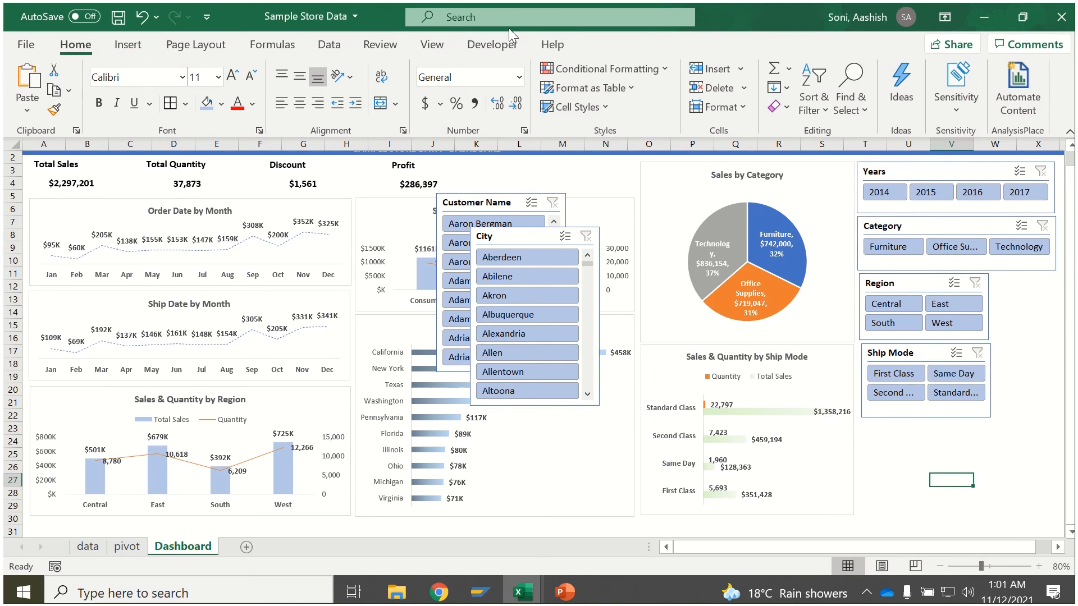
{"action": "left_click", "coordinate": [433, 45]}
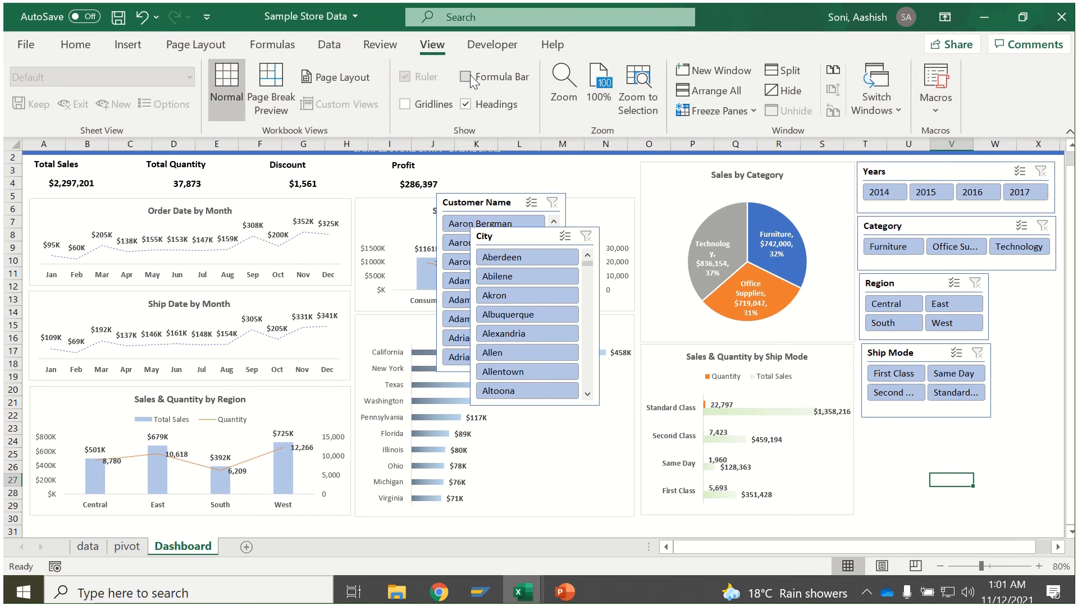
{"action": "left_click", "coordinate": [466, 105]}
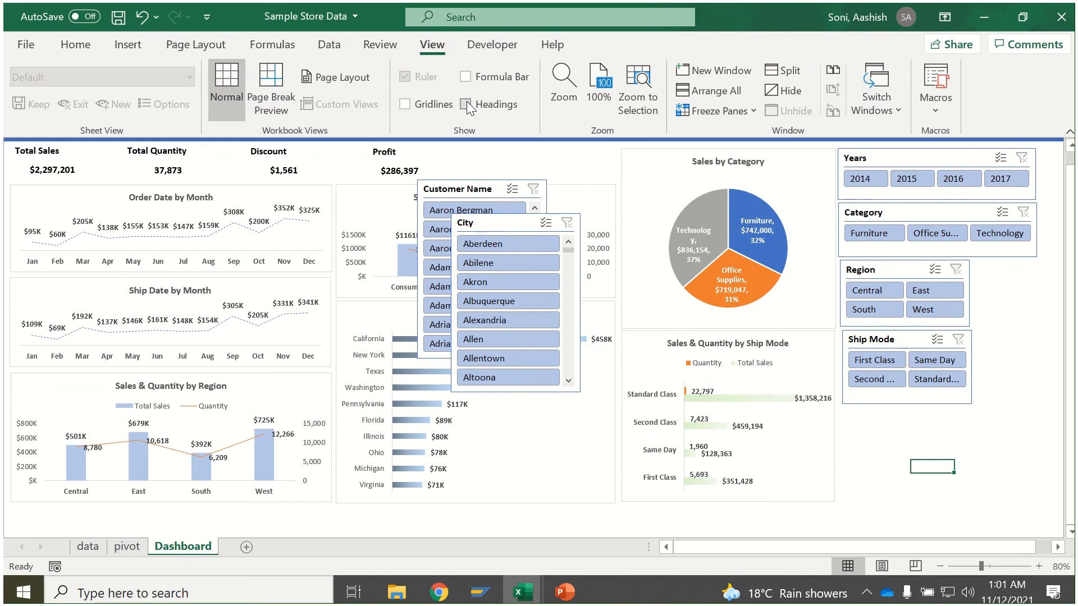
{"action": "scroll", "coordinate": [1034, 508], "scroll_direction": "up", "scroll_amount": 1}
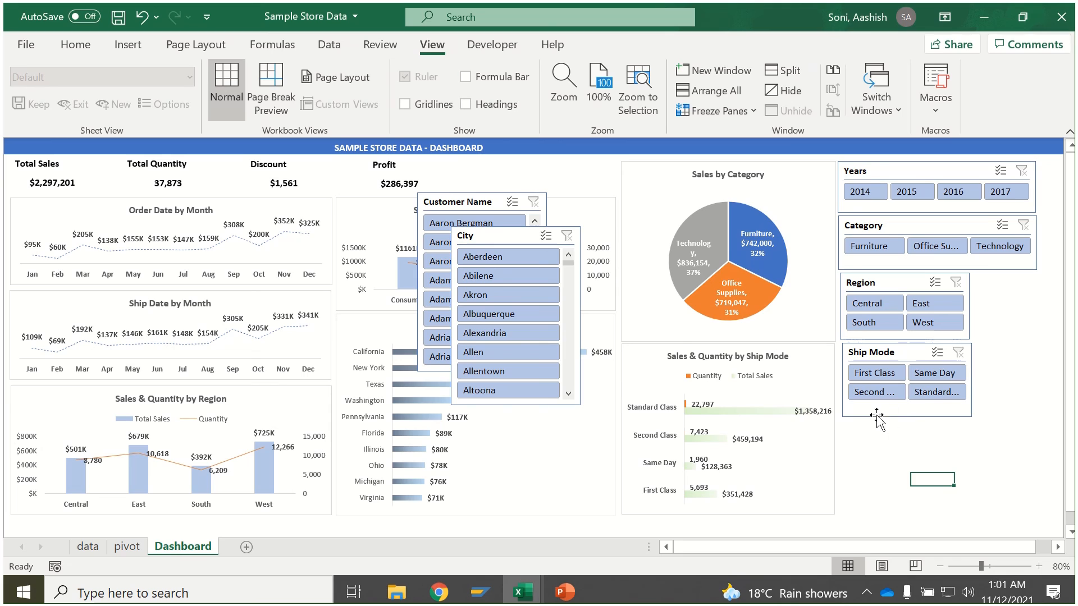
Place the City slicer directly below the Ship Mode slicer, and the Customer Name slicer, made narrower, beside the Region slicer.
{"action": "left_click_drag", "start_coordinate": [498, 236], "coordinate": [884, 431]}
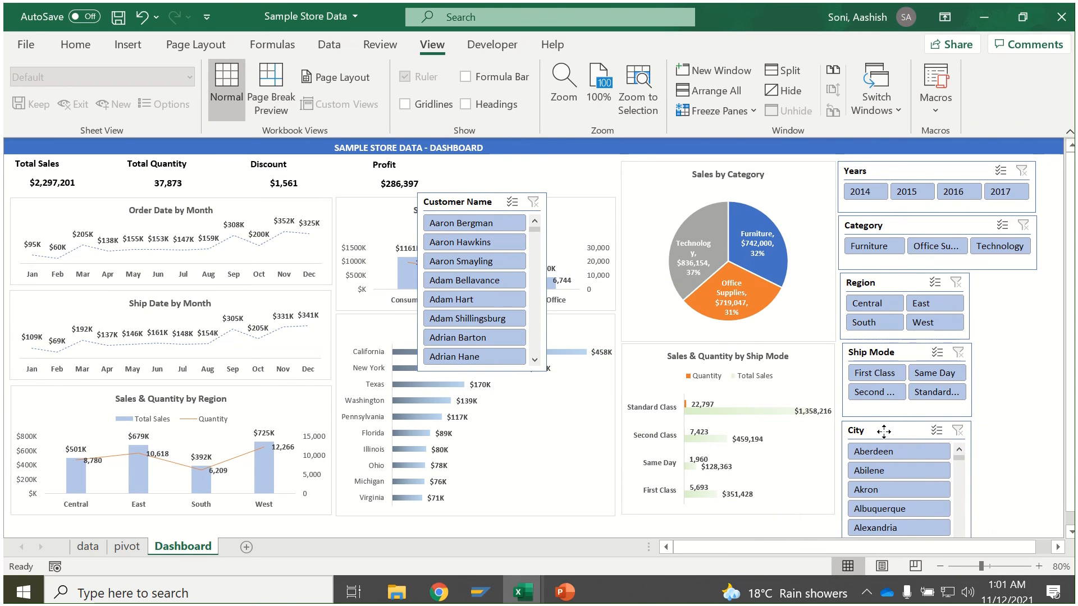
{"action": "left_click", "coordinate": [902, 346]}
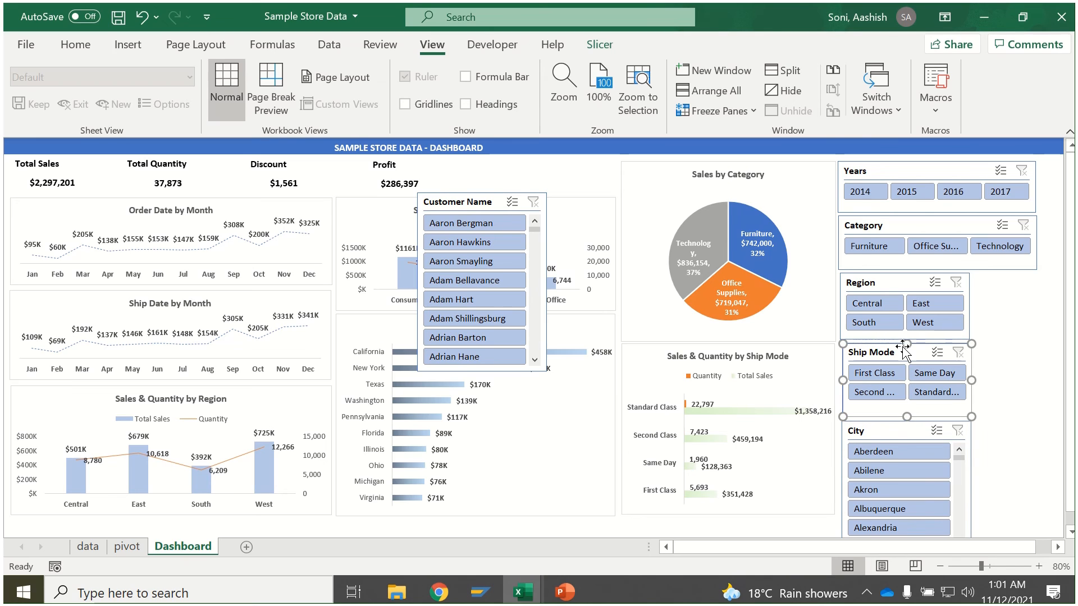
{"action": "left_click_drag", "start_coordinate": [516, 192], "coordinate": [941, 281]}
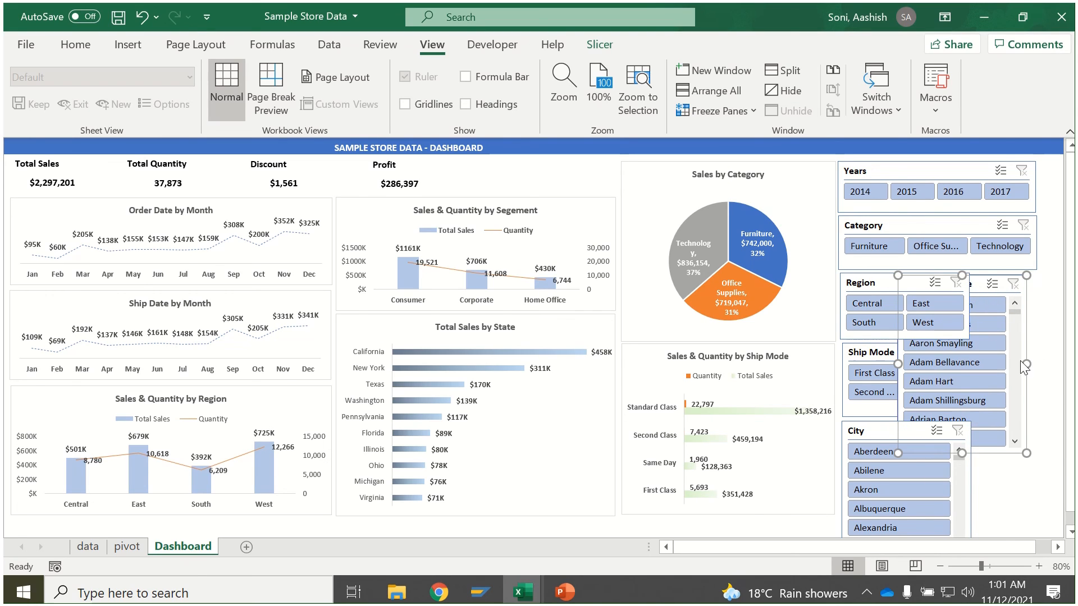
{"action": "left_click_drag", "start_coordinate": [1021, 364], "coordinate": [990, 364]}
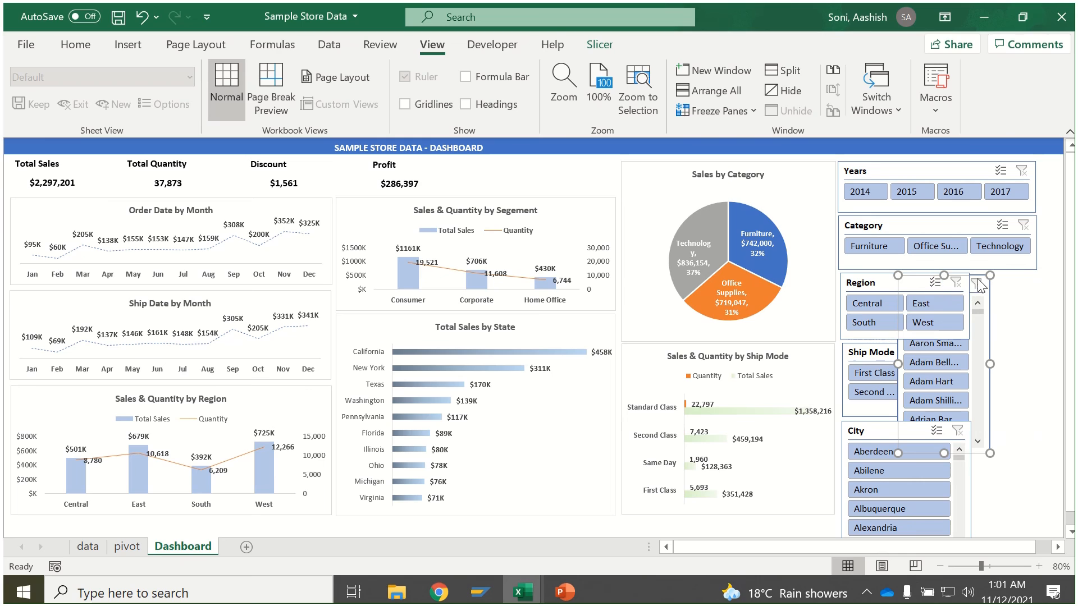
{"action": "left_click_drag", "start_coordinate": [980, 293], "coordinate": [287, 293]}
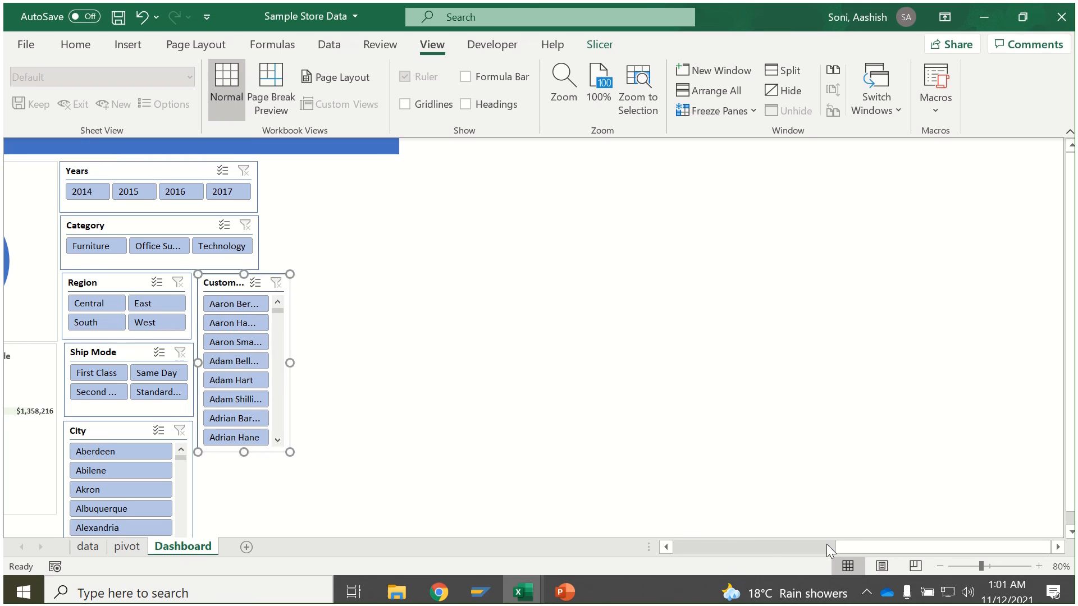
{"action": "left_click_drag", "start_coordinate": [840, 546], "coordinate": [586, 534]}
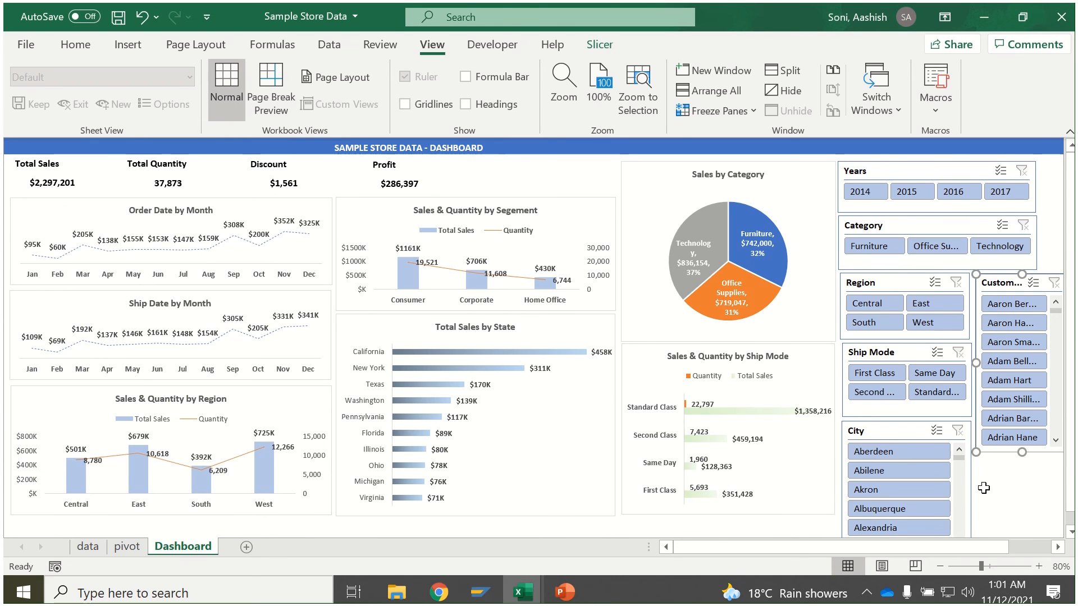
Shorten the City slicer to end just below the charts, and lengthen the Customer Name slicer to the same lower edge.
{"action": "left_click", "coordinate": [1002, 481]}
{"action": "left_click", "coordinate": [901, 429]}
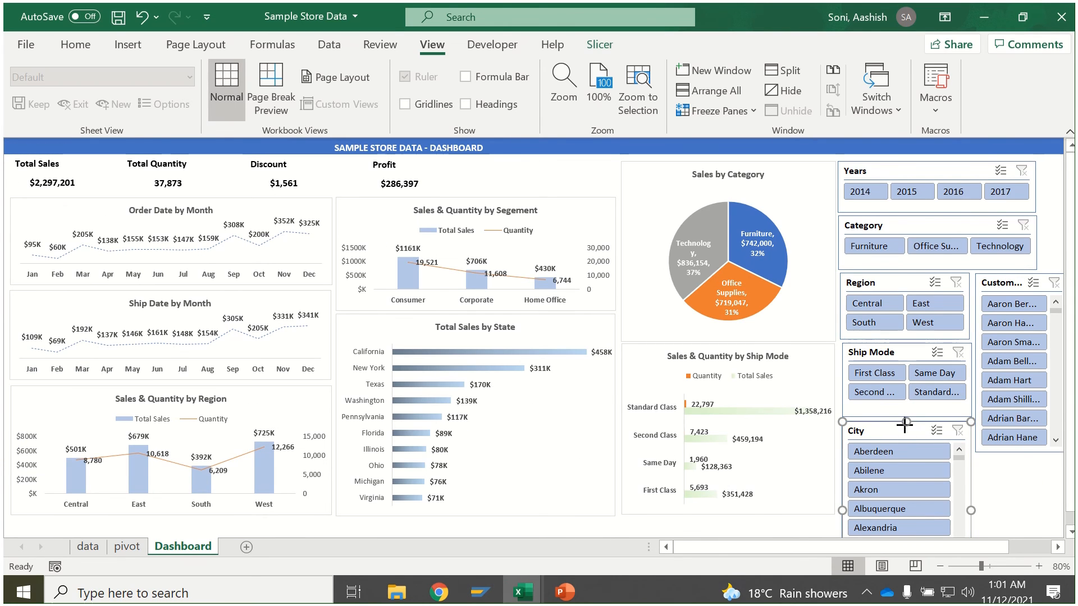
{"action": "mouse_move", "coordinate": [906, 421]}
{"action": "left_mouse_down"}
{"action": "mouse_move", "coordinate": [906, 492]}
{"action": "mouse_move", "coordinate": [889, 428]}
{"action": "left_mouse_up"}
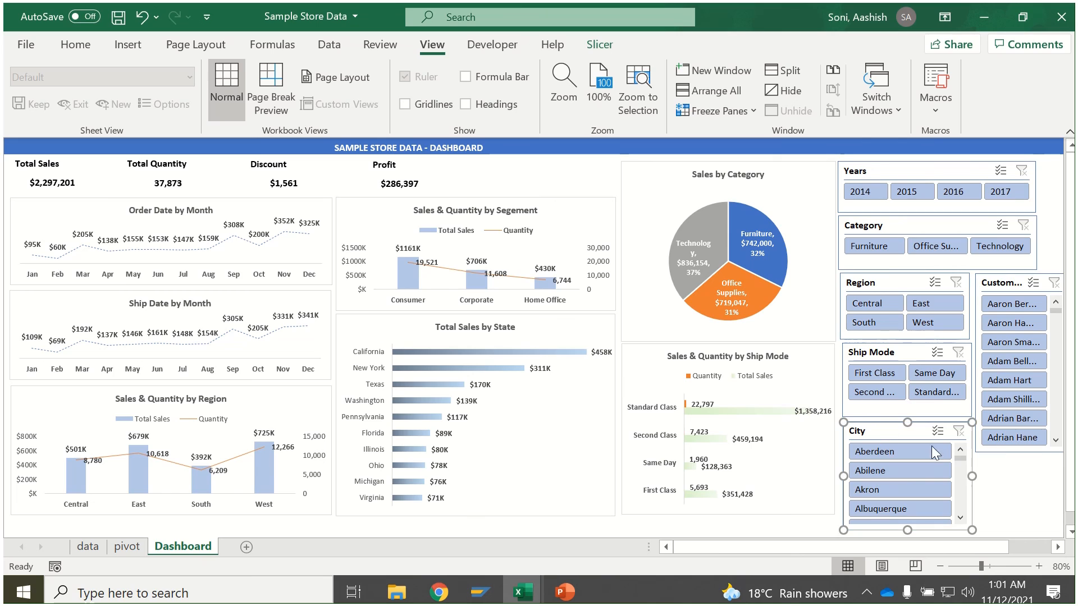
{"action": "left_click", "coordinate": [1005, 451]}
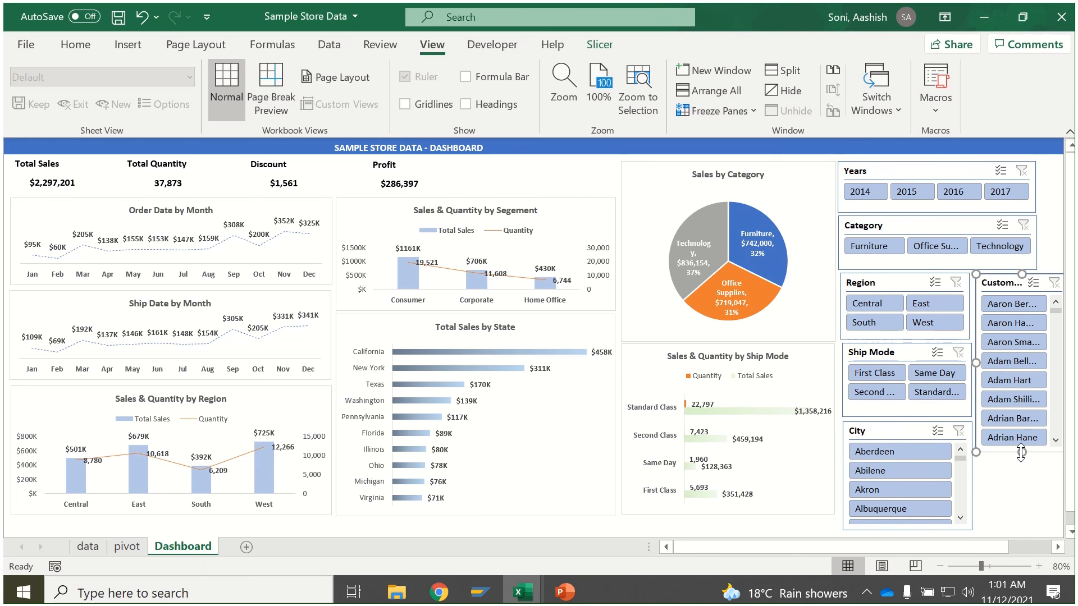
{"action": "left_click_drag", "start_coordinate": [1022, 453], "coordinate": [1011, 529]}
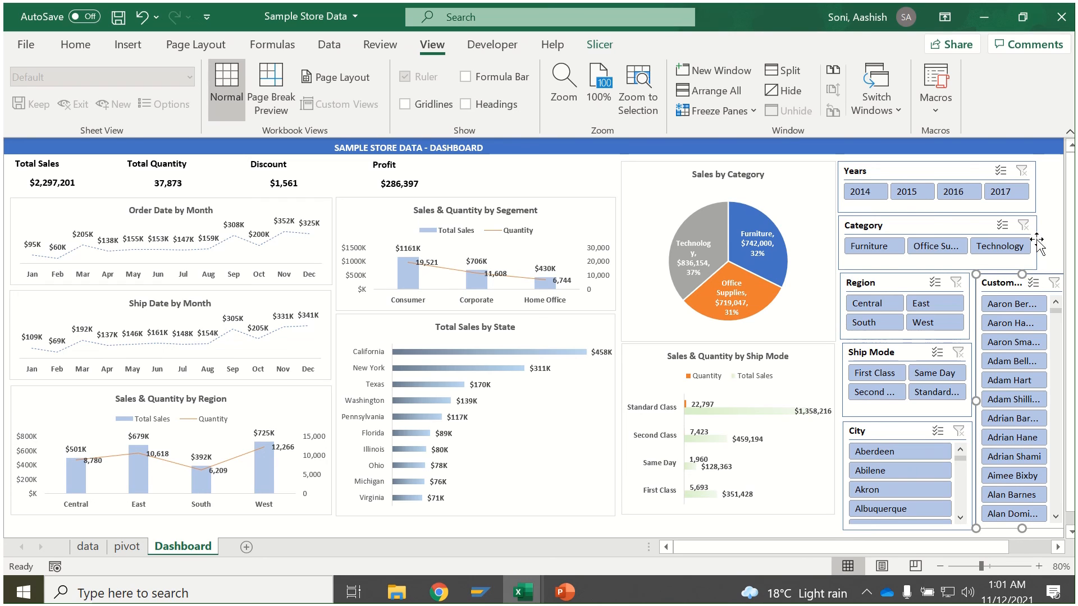
Widen the Category and Years slicers until their outer edges line up with the Customer Name slicer.
{"action": "left_click_drag", "start_coordinate": [1038, 243], "coordinate": [1061, 243]}
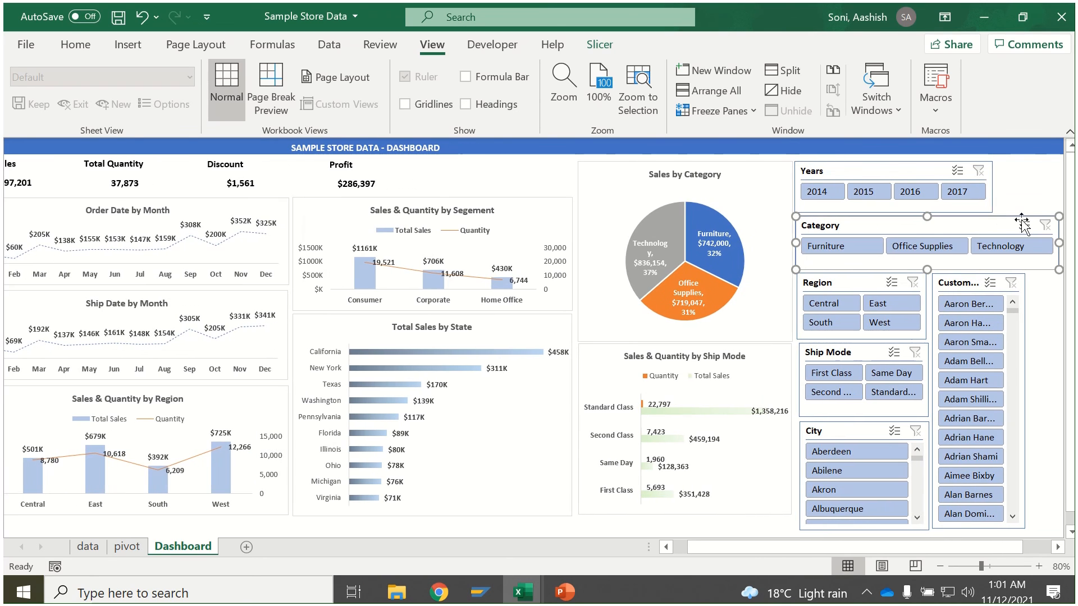
{"action": "mouse_move", "coordinate": [997, 550]}
{"action": "left_mouse_down"}
{"action": "mouse_move", "coordinate": [914, 544]}
{"action": "mouse_move", "coordinate": [1012, 544]}
{"action": "left_mouse_up"}
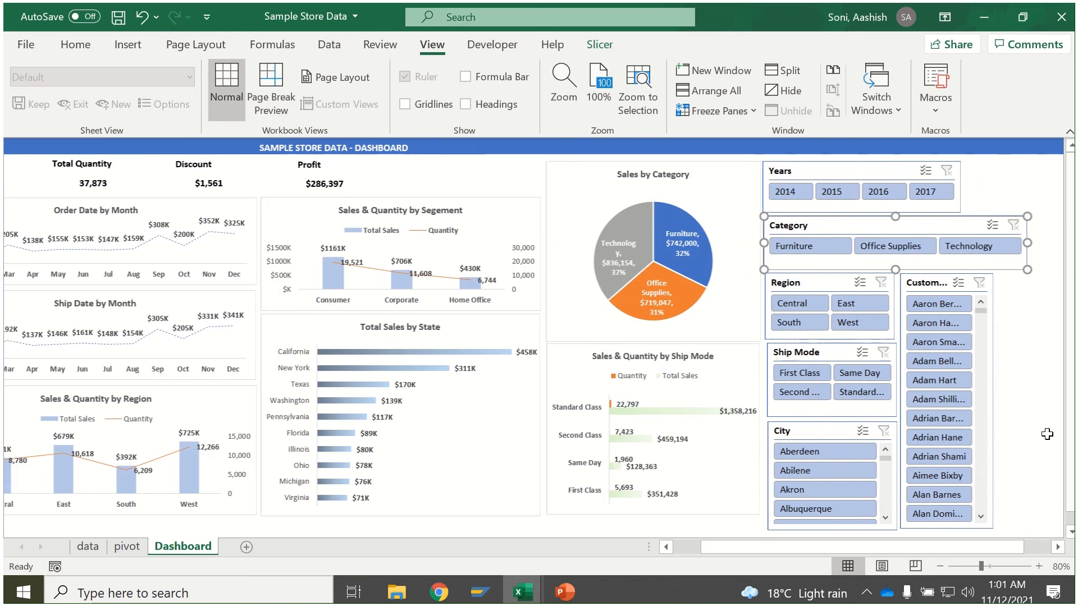
{"action": "left_click_drag", "start_coordinate": [1011, 247], "coordinate": [981, 247]}
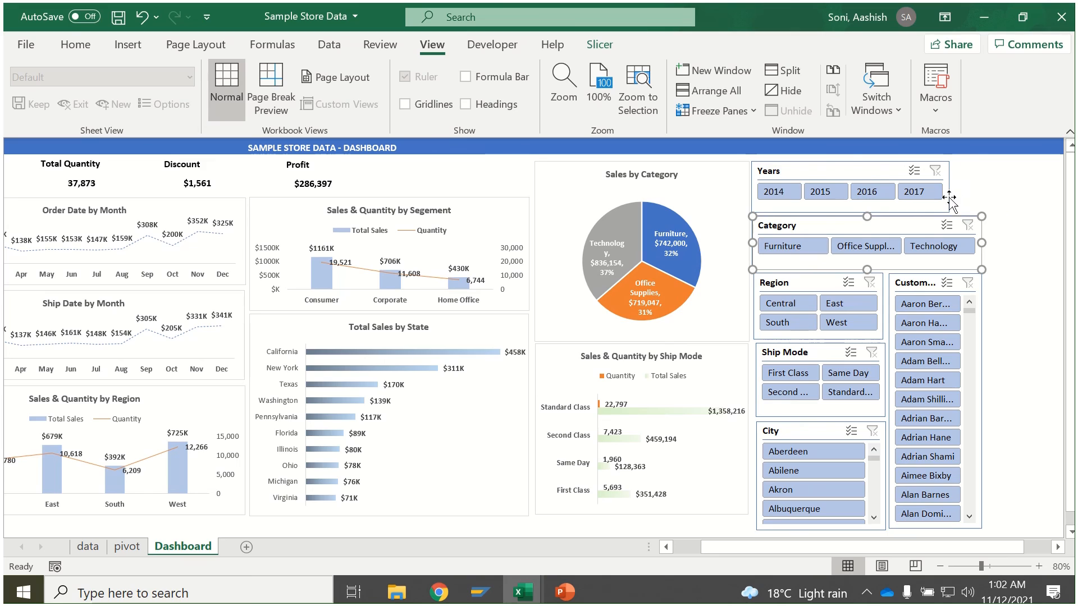
{"action": "left_click", "coordinate": [948, 195]}
{"action": "left_click_drag", "start_coordinate": [950, 190], "coordinate": [979, 190]}
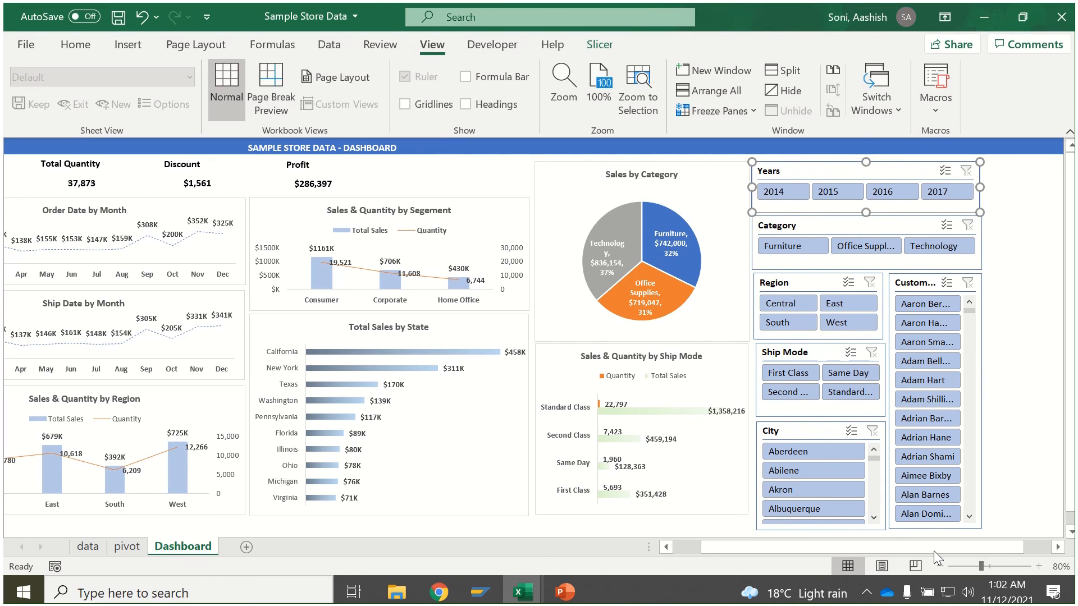
{"action": "left_click_drag", "start_coordinate": [932, 551], "coordinate": [806, 536]}
{"action": "left_click", "coordinate": [898, 144]}
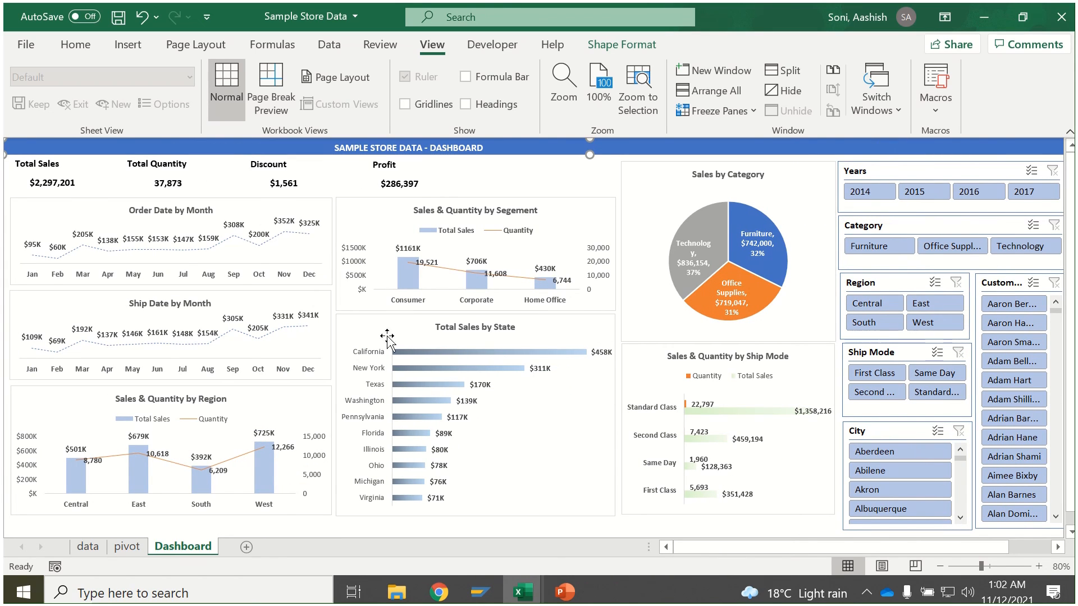
Filter by 2014 in the Years slicer to check which charts respond, and clear the filter again.
{"action": "left_click", "coordinate": [896, 171]}
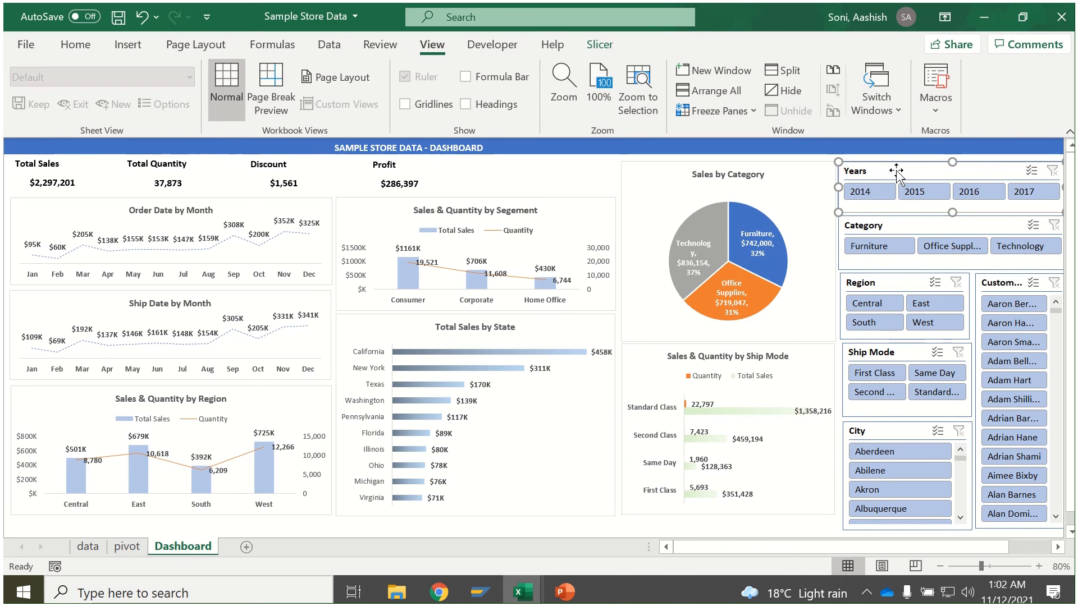
{"action": "right_click", "coordinate": [896, 170]}
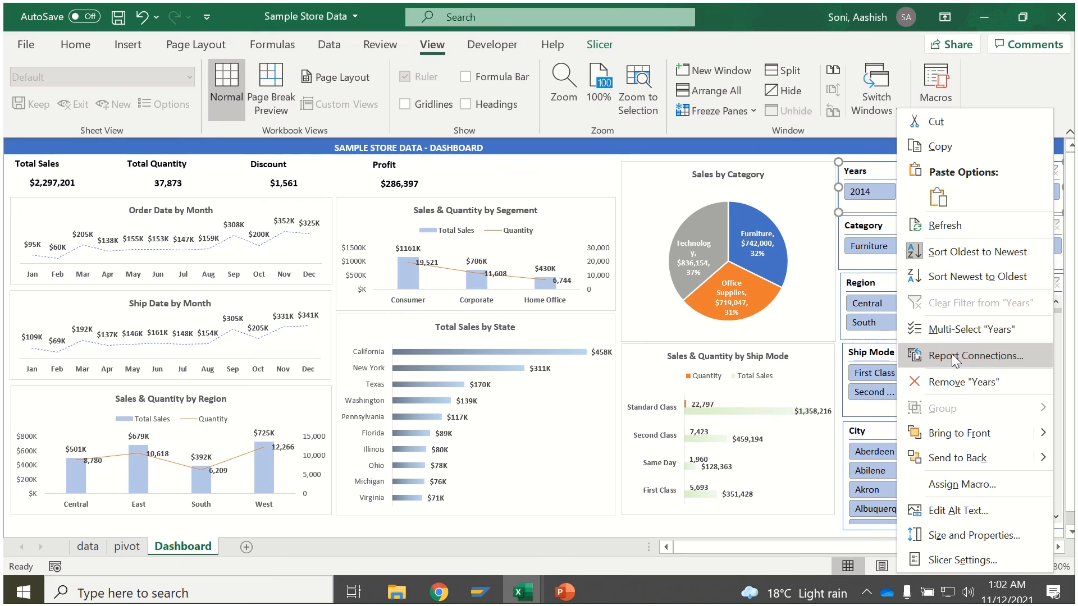
{"action": "left_click", "coordinate": [880, 172]}
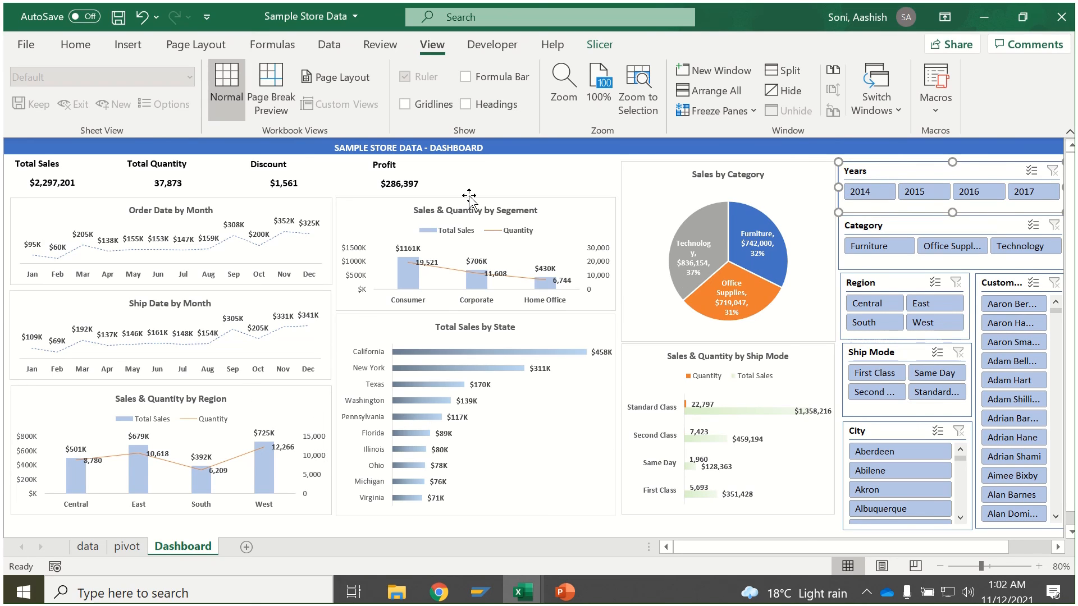
{"action": "left_click", "coordinate": [891, 193]}
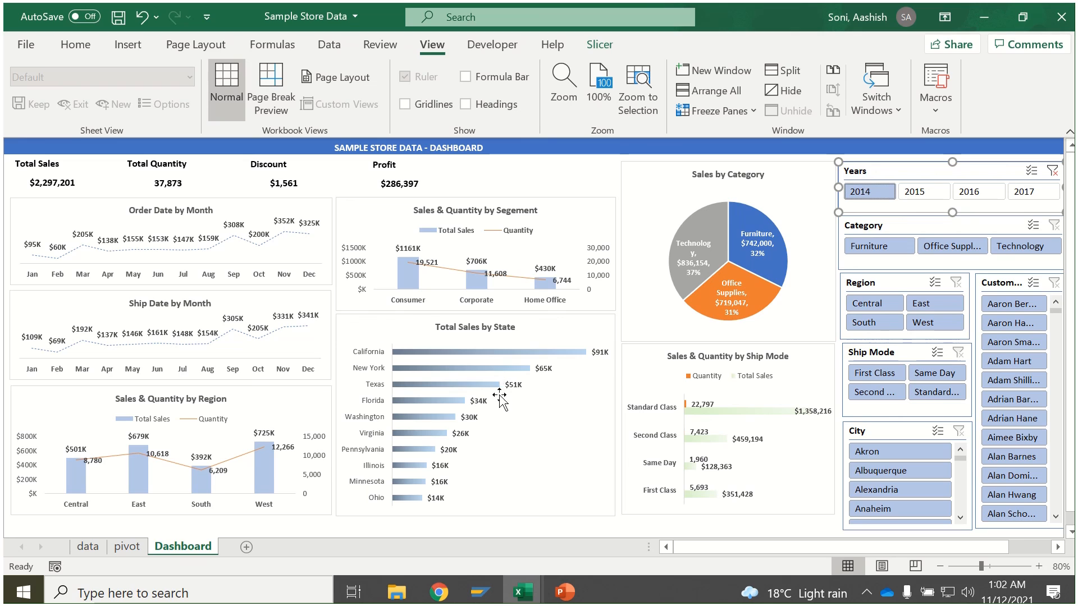
{"action": "left_click", "coordinate": [543, 351]}
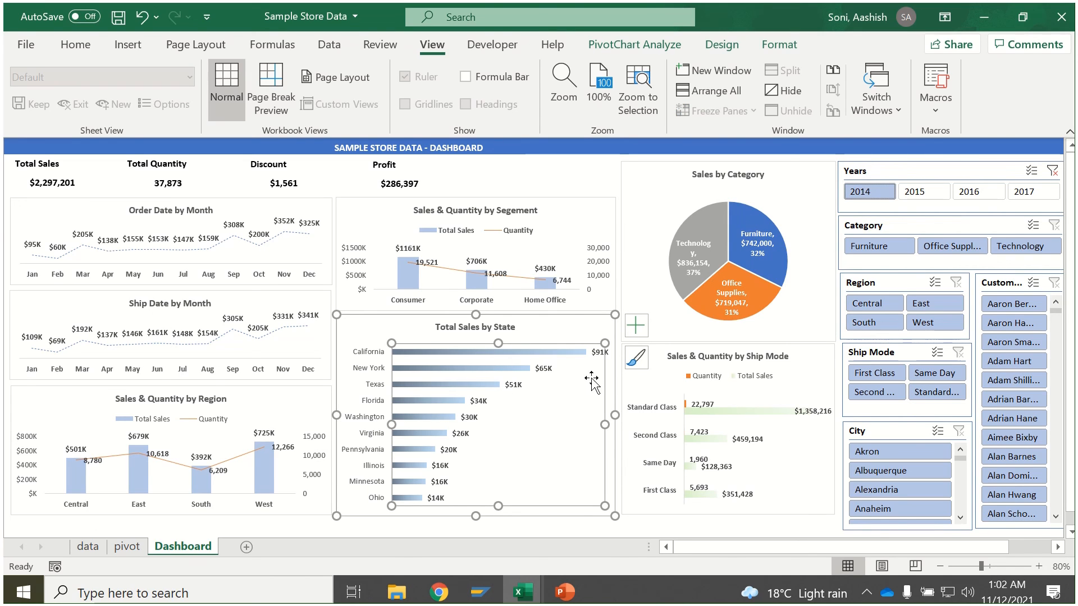
{"action": "left_click", "coordinate": [1053, 171]}
Open the Years slicer's report connections and include the Order Date, PivotTable11 and Region pivot tables.
{"action": "left_click", "coordinate": [909, 168]}
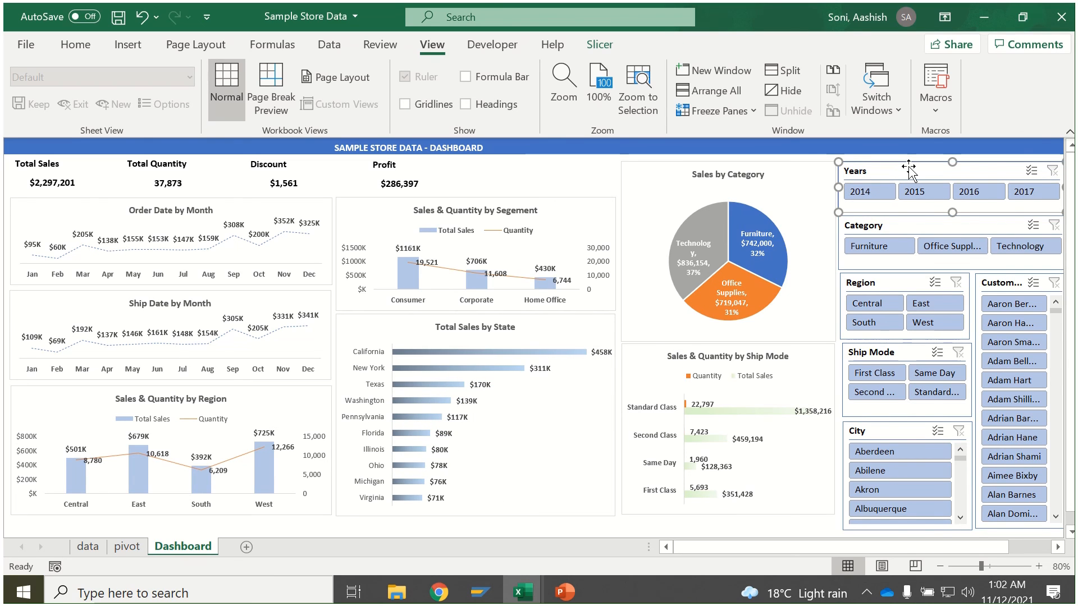
{"action": "right_click", "coordinate": [909, 172]}
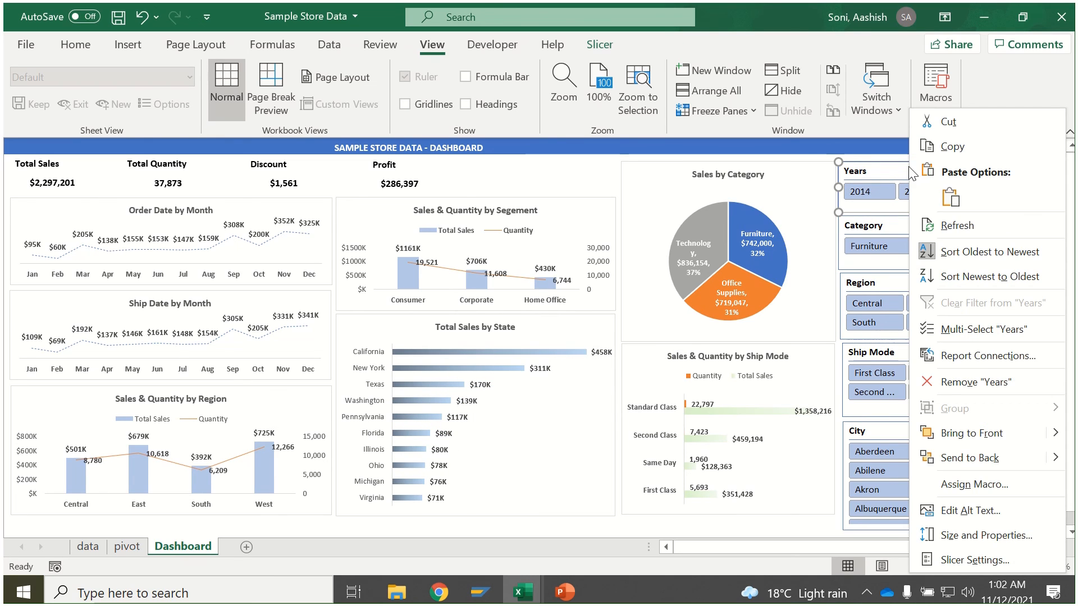
{"action": "left_click", "coordinate": [983, 357]}
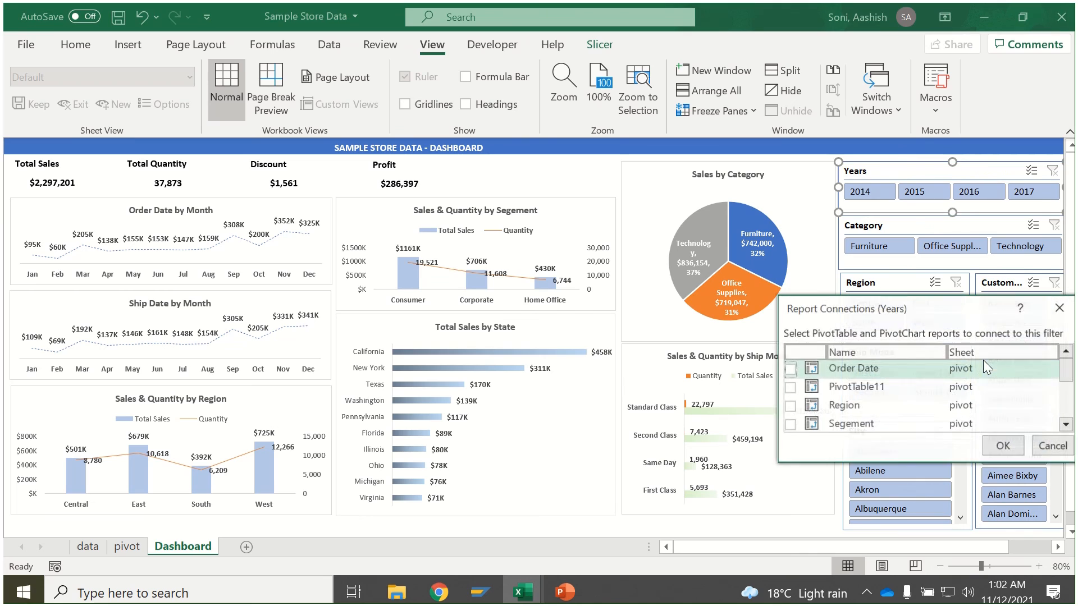
{"action": "left_click", "coordinate": [791, 369]}
{"action": "left_click", "coordinate": [791, 405]}
{"action": "scroll", "coordinate": [807, 404], "scroll_direction": "down", "scroll_amount": 1}
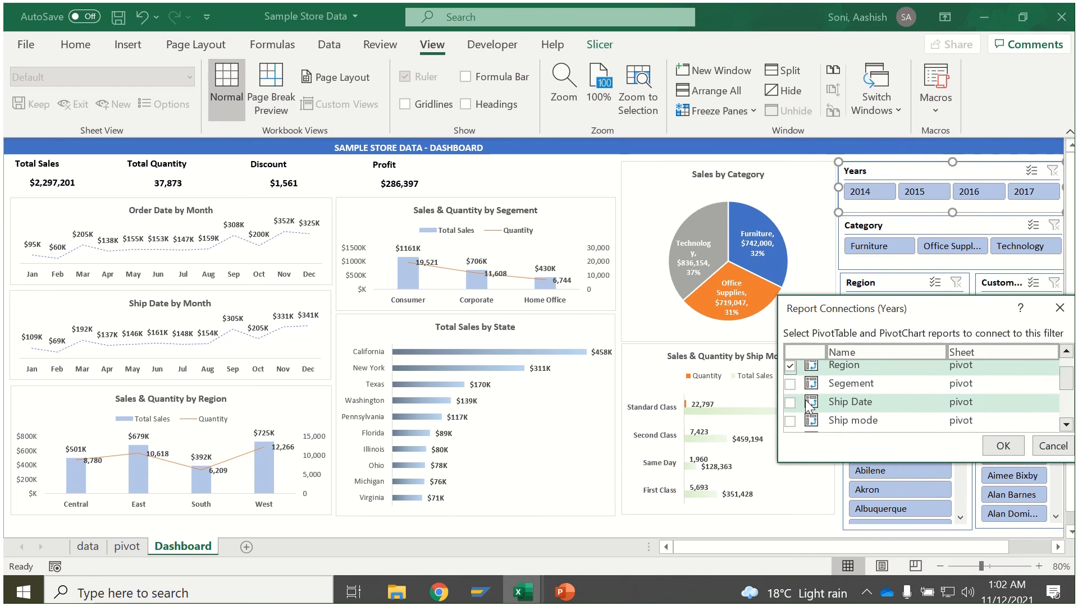
{"action": "scroll", "coordinate": [901, 401], "scroll_direction": "down", "scroll_amount": 1}
{"action": "scroll", "coordinate": [874, 395], "scroll_direction": "down", "scroll_amount": 1}
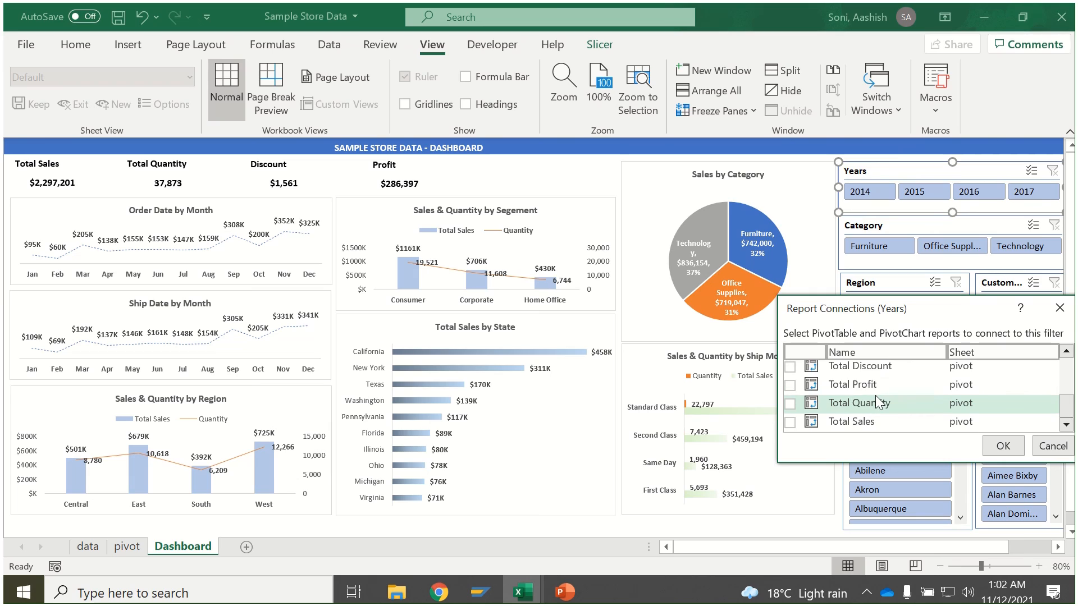
{"action": "scroll", "coordinate": [875, 396], "scroll_direction": "up", "scroll_amount": 1}
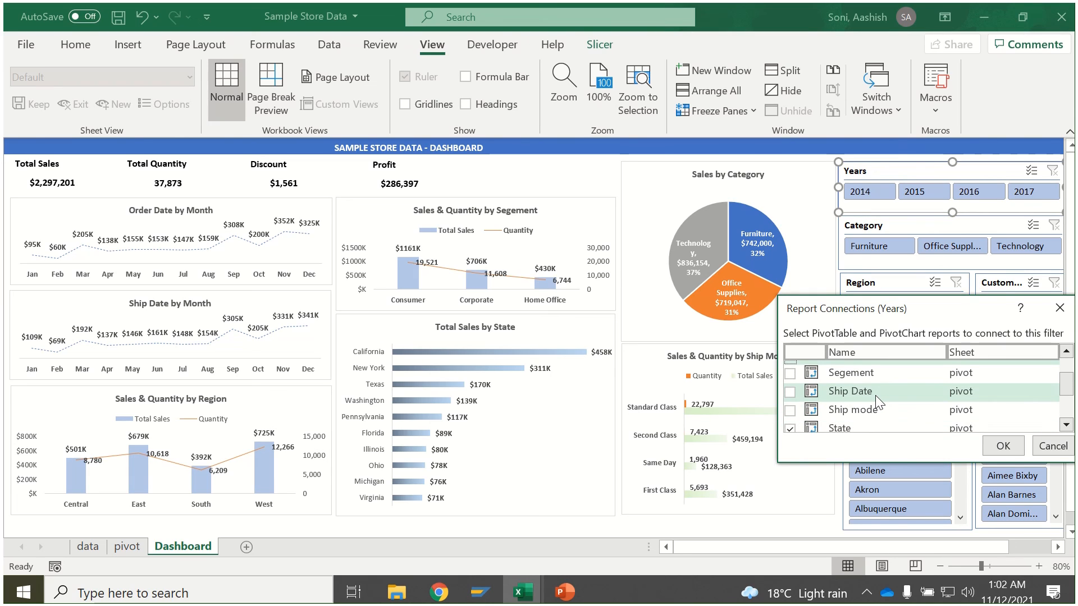
{"action": "scroll", "coordinate": [875, 395], "scroll_direction": "up", "scroll_amount": 1}
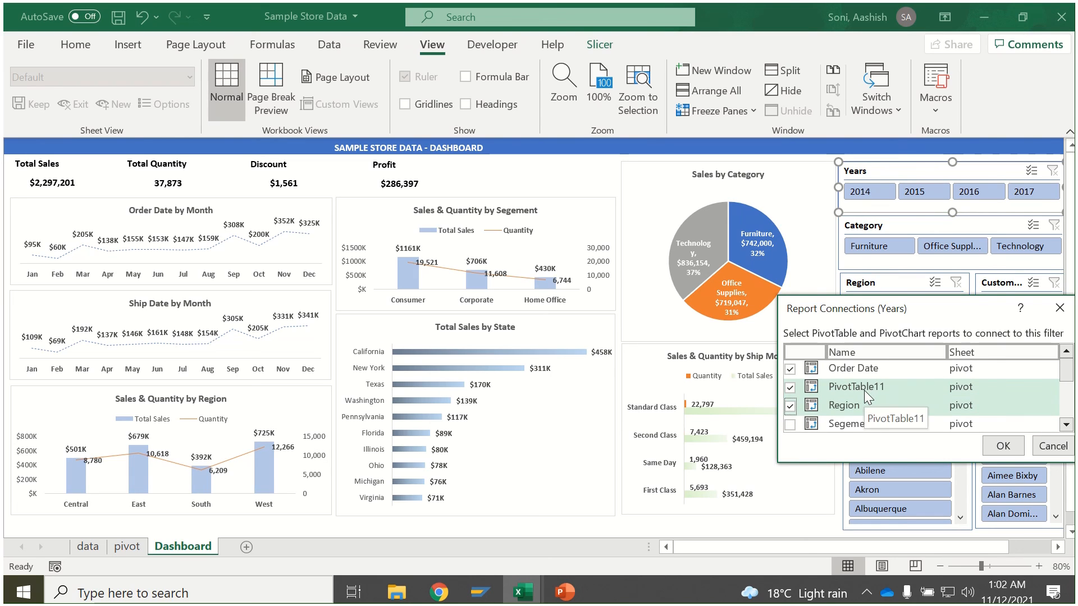
Include the Segement, Ship Date and Ship mode pivot tables in the Years slicer's report connections.
{"action": "left_click", "coordinate": [790, 424]}
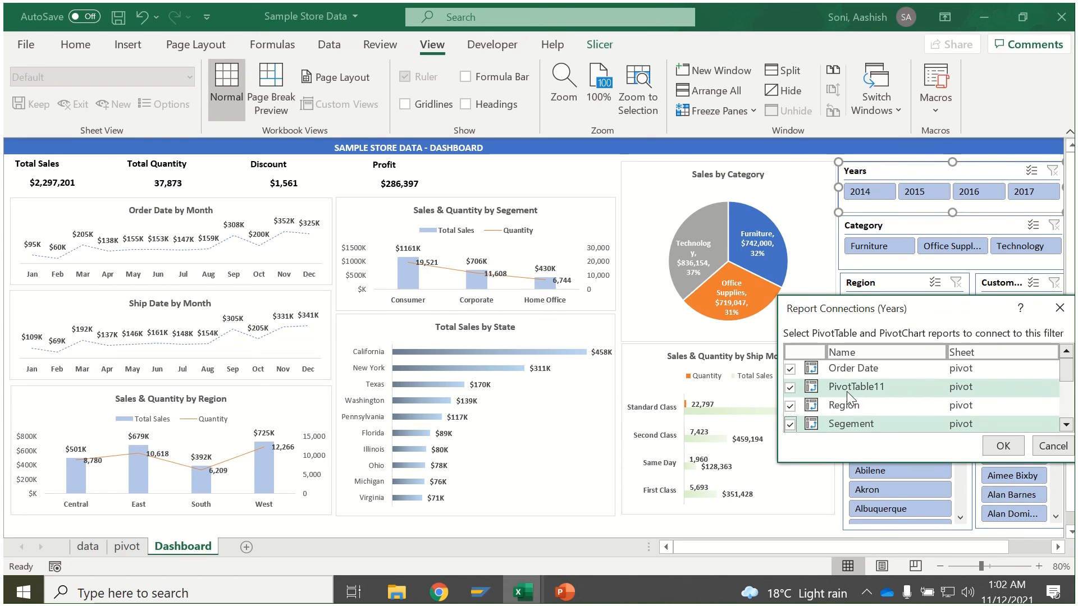
{"action": "scroll", "coordinate": [847, 393], "scroll_direction": "down", "scroll_amount": 1}
{"action": "left_click", "coordinate": [790, 403]}
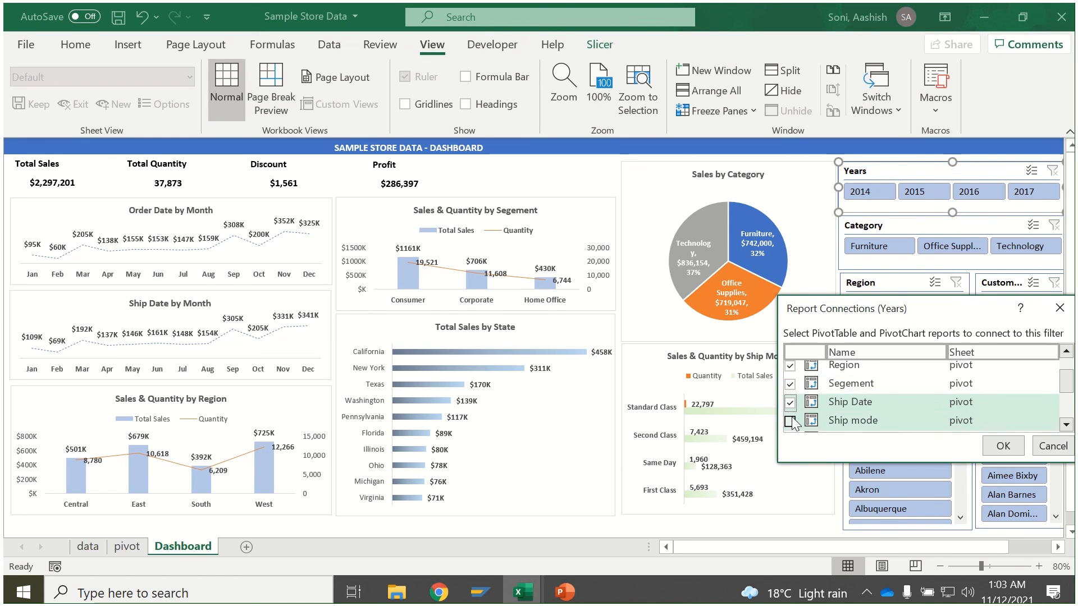
{"action": "left_click", "coordinate": [791, 421]}
Include the Total Discount, Total Profit, Total Quantity and Total Sales pivot tables in the Years slicer's report connections and apply them.
{"action": "scroll", "coordinate": [792, 418], "scroll_direction": "down", "scroll_amount": 1}
{"action": "left_click", "coordinate": [791, 419]}
{"action": "scroll", "coordinate": [790, 418], "scroll_direction": "down", "scroll_amount": 1}
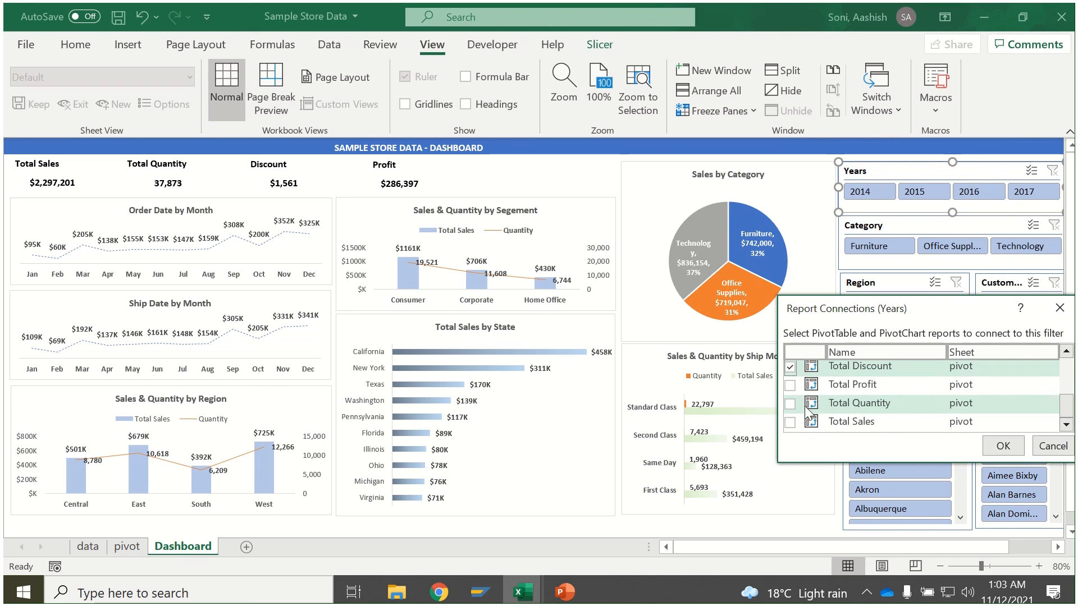
{"action": "left_click", "coordinate": [791, 386]}
{"action": "left_click", "coordinate": [790, 403]}
{"action": "left_click", "coordinate": [791, 421]}
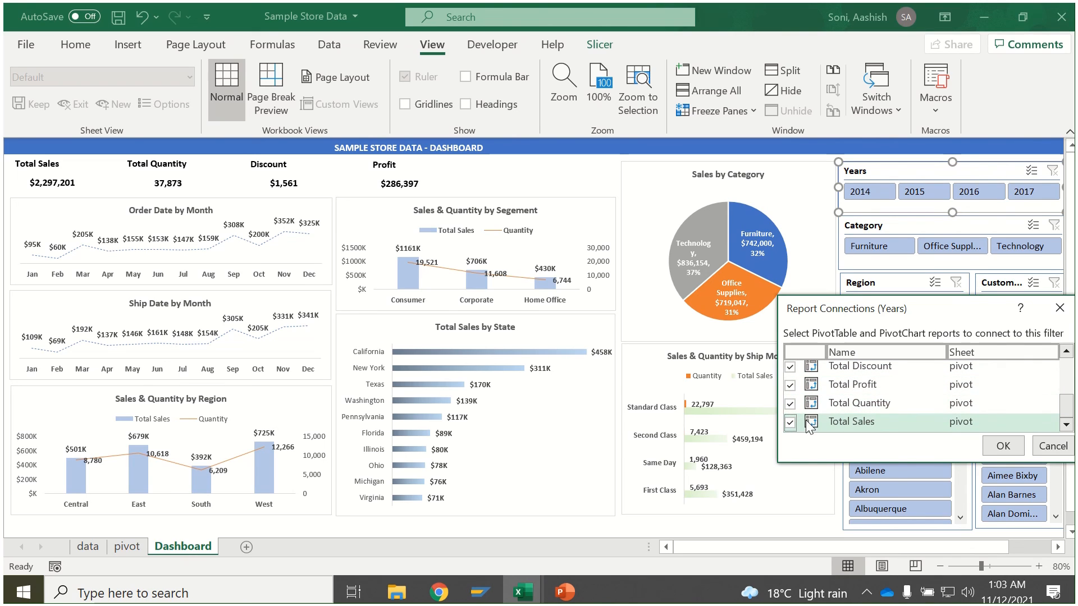
{"action": "left_click", "coordinate": [1003, 446]}
Open the Category slicer's report connections and include the Order Date, PivotTable11, Region and Segement pivot tables.
{"action": "left_click", "coordinate": [929, 224]}
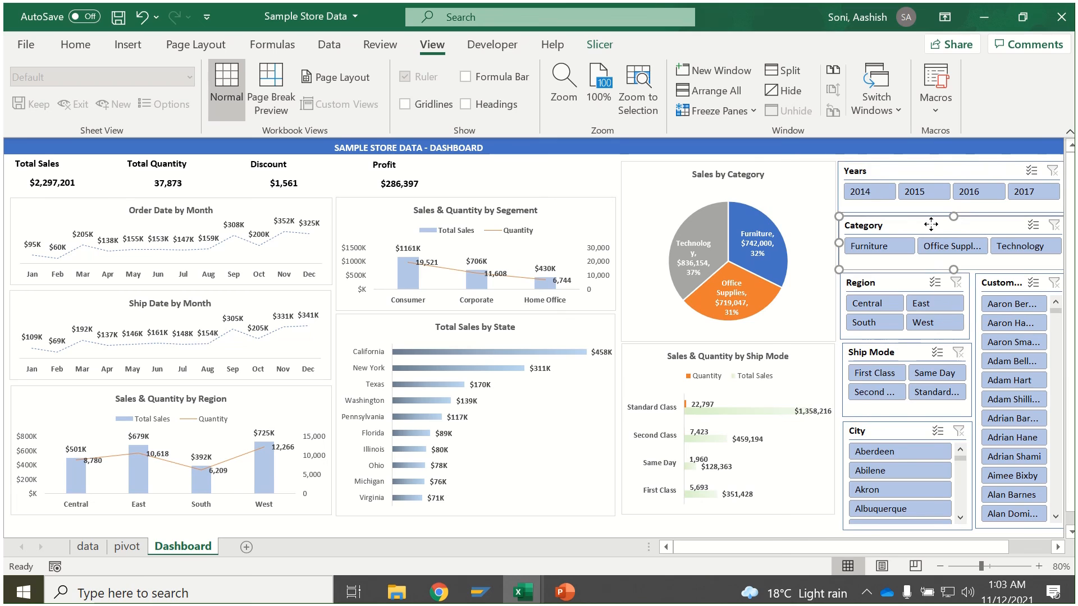
{"action": "right_click", "coordinate": [928, 225]}
{"action": "left_click", "coordinate": [855, 356]}
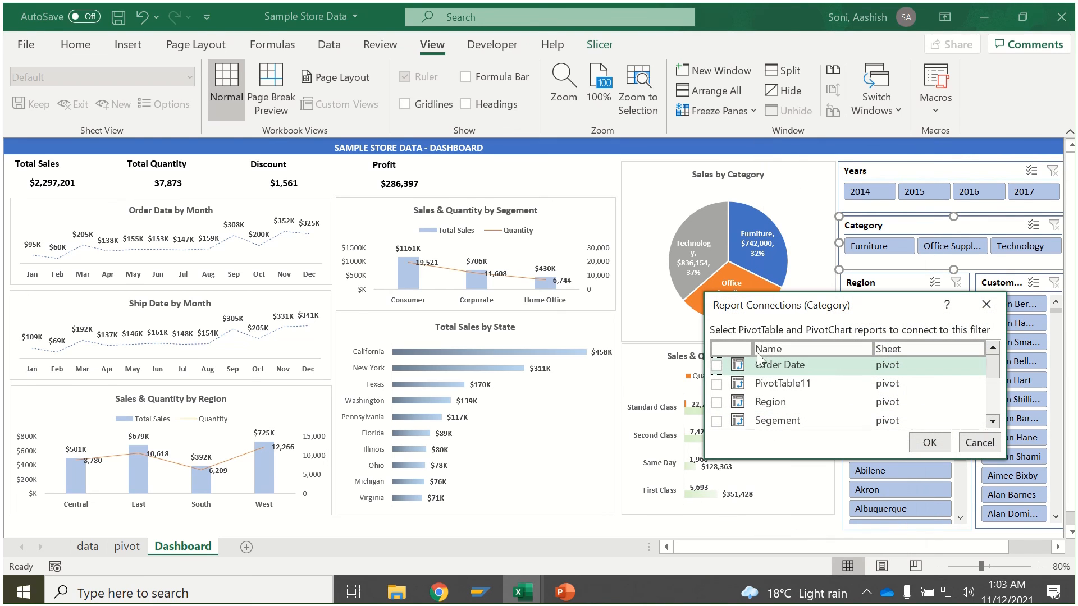
{"action": "left_click", "coordinate": [716, 384]}
{"action": "left_click", "coordinate": [717, 403]}
{"action": "left_click", "coordinate": [716, 421]}
Include the Ship Date, Ship mode, Total Discount, Total Profit, Total Quantity and Total Sales pivot tables in the Category slicer's connections and apply them.
{"action": "scroll", "coordinate": [759, 402], "scroll_direction": "down", "scroll_amount": 3}
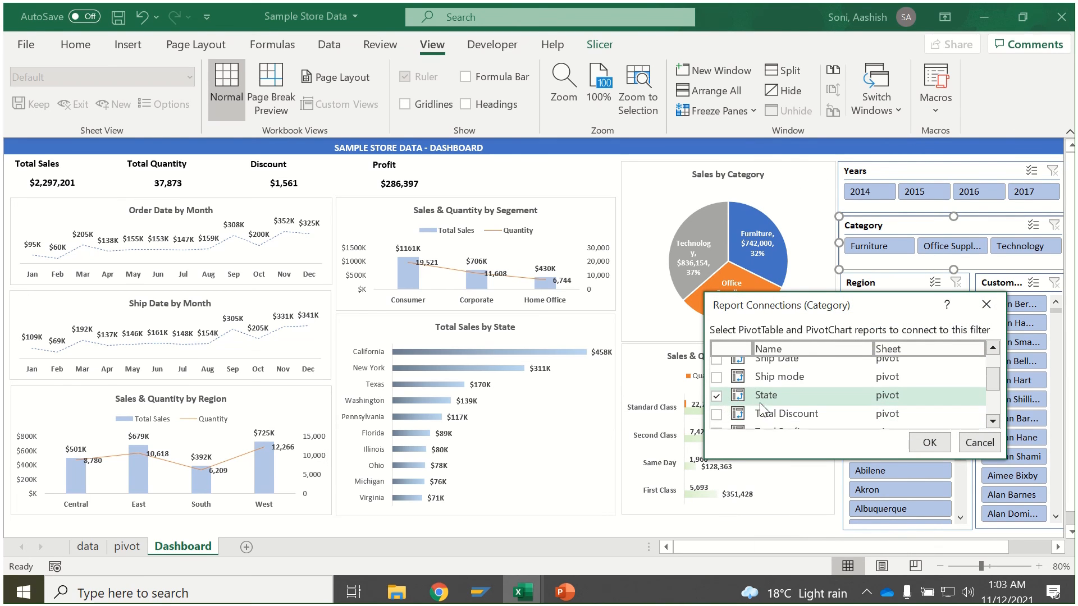
{"action": "left_click", "coordinate": [716, 378]}
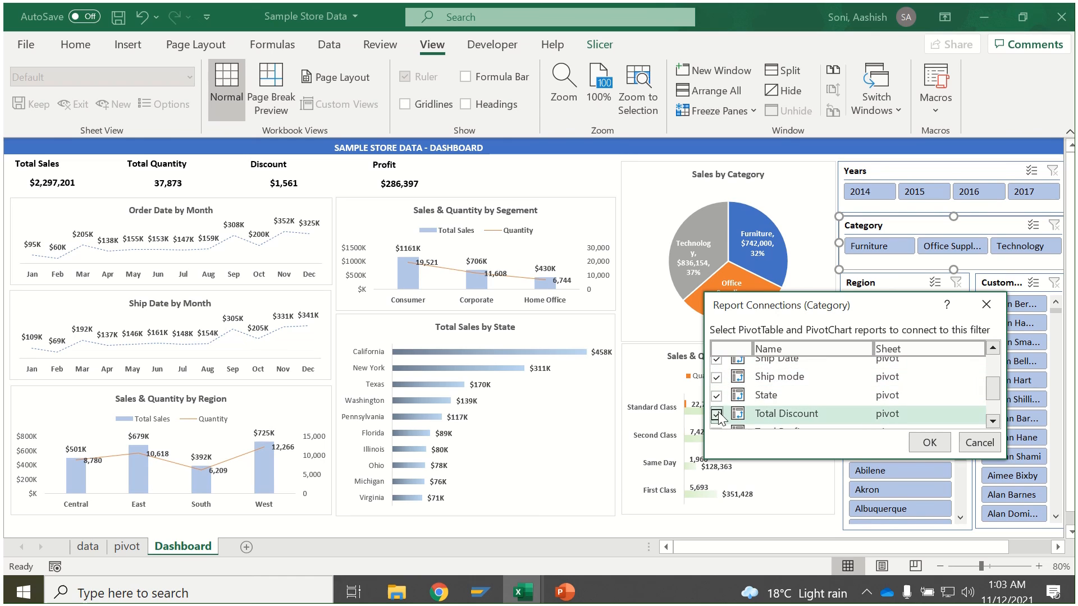
{"action": "left_click", "coordinate": [716, 413]}
{"action": "scroll", "coordinate": [730, 402], "scroll_direction": "down", "scroll_amount": 2}
{"action": "left_click", "coordinate": [716, 382]}
{"action": "left_click", "coordinate": [716, 401]}
{"action": "left_click", "coordinate": [716, 418]}
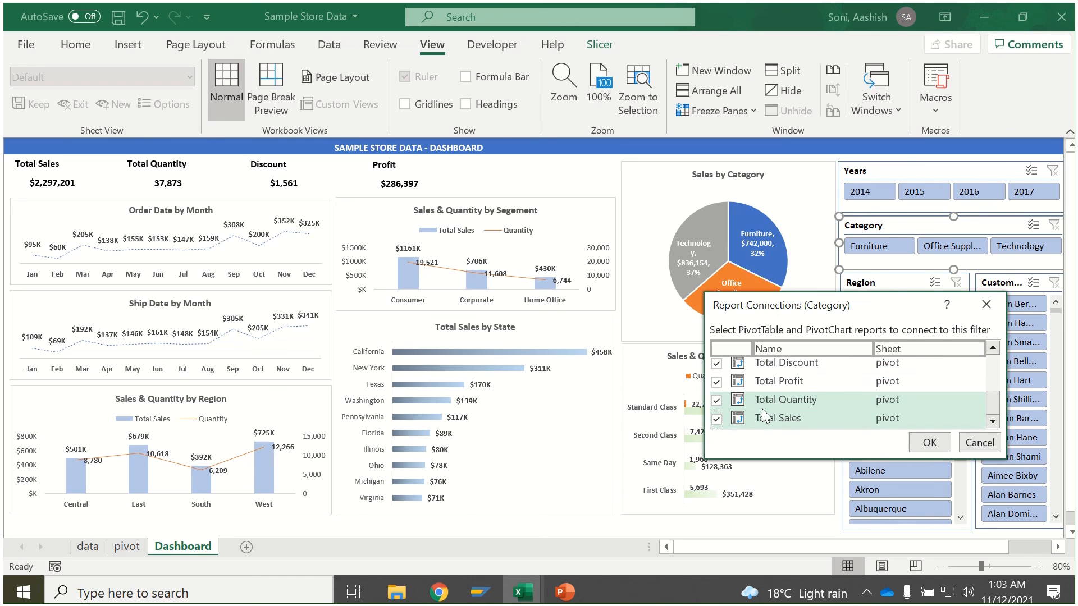
{"action": "left_click", "coordinate": [923, 441]}
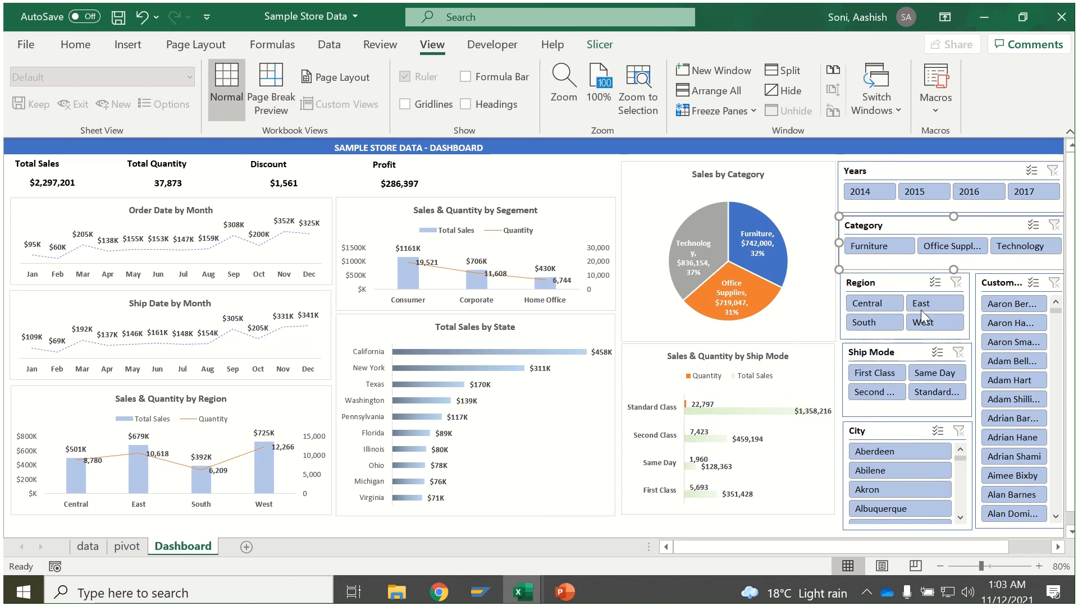
Open the Region slicer's report connections and include the Order Date, PivotTable11, Region, Segement, Ship Date and Ship mode pivot tables.
{"action": "right_click", "coordinate": [902, 283]}
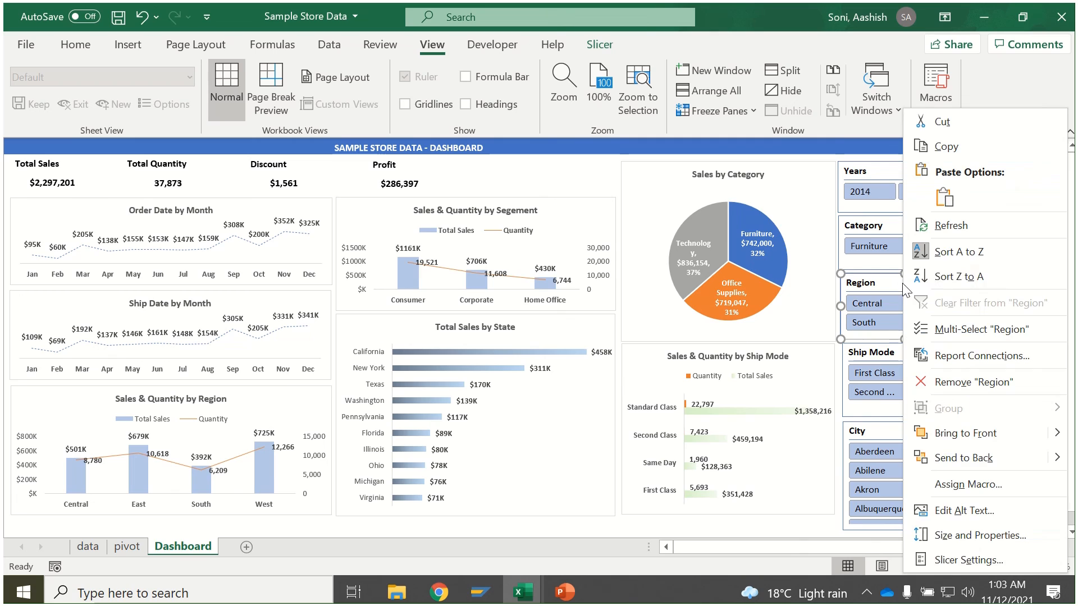
{"action": "left_click", "coordinate": [972, 351]}
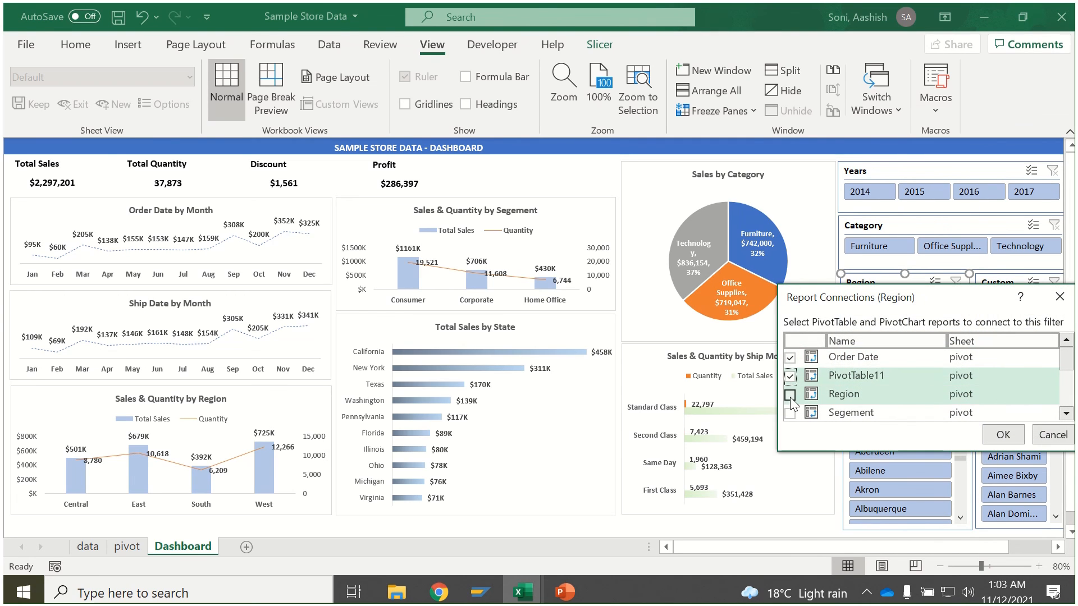
{"action": "scroll", "coordinate": [794, 382], "scroll_direction": "down", "scroll_amount": 2}
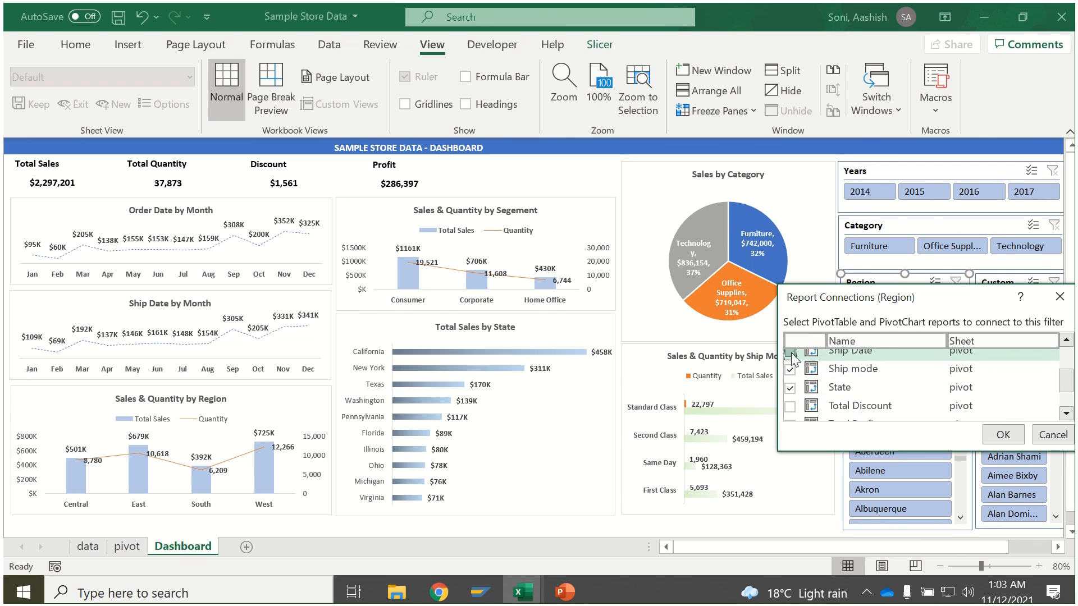
Include the Total Discount, Total Profit, Total Quantity and Total Sales pivot tables in the Region slicer's report connections and apply them.
{"action": "left_click", "coordinate": [790, 406]}
{"action": "scroll", "coordinate": [794, 400], "scroll_direction": "down", "scroll_amount": 1}
{"action": "left_click", "coordinate": [790, 385]}
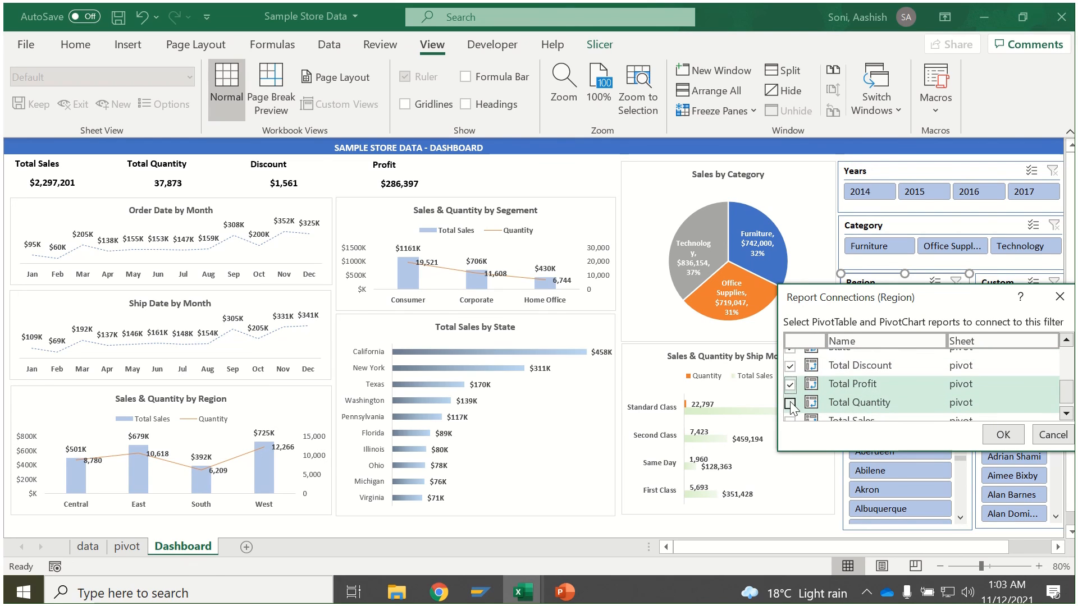
{"action": "left_click", "coordinate": [789, 403]}
{"action": "scroll", "coordinate": [792, 403], "scroll_direction": "down", "scroll_amount": 1}
{"action": "left_click", "coordinate": [790, 410]}
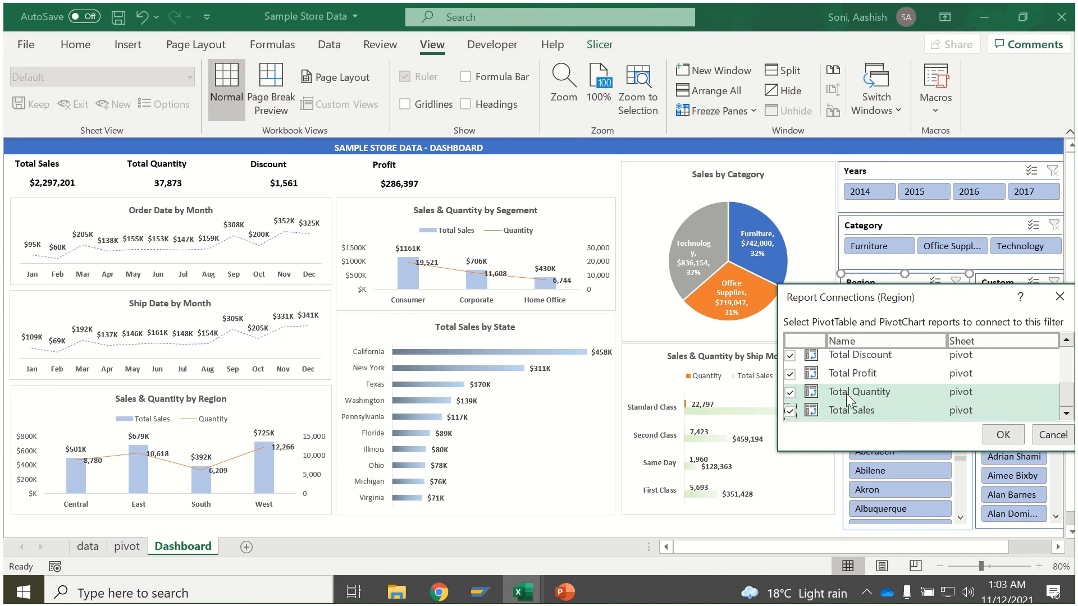
{"action": "scroll", "coordinate": [846, 393], "scroll_direction": "up", "scroll_amount": 4}
{"action": "left_click", "coordinate": [995, 430]}
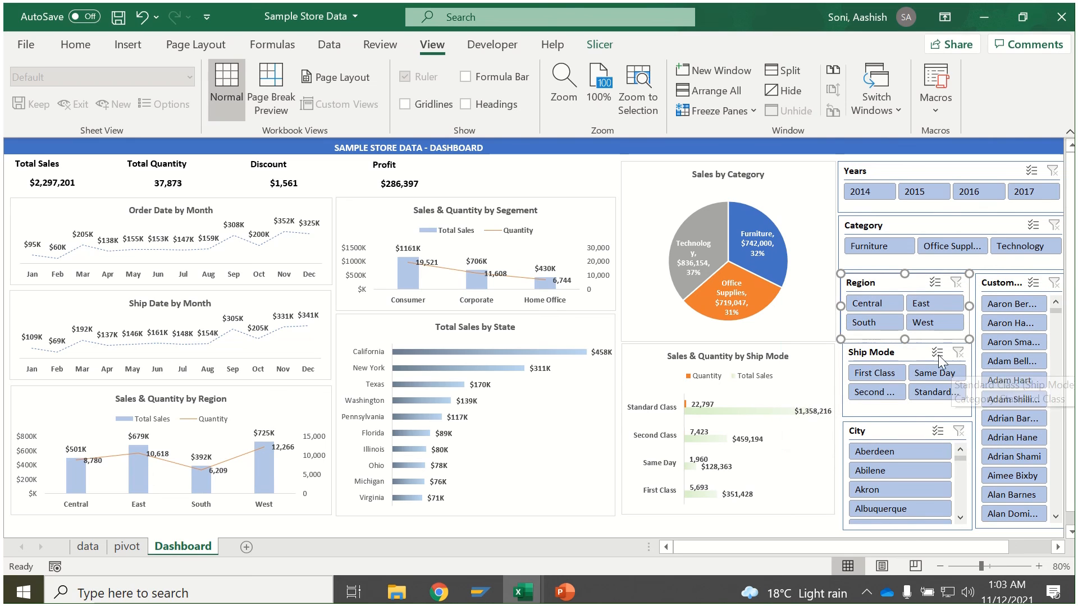
Open the Ship Mode slicer's report connections and include the Order Date, PivotTable11, Region, Segement, Ship Date and Ship mode pivot tables.
{"action": "left_click", "coordinate": [929, 353]}
{"action": "right_click", "coordinate": [916, 353]}
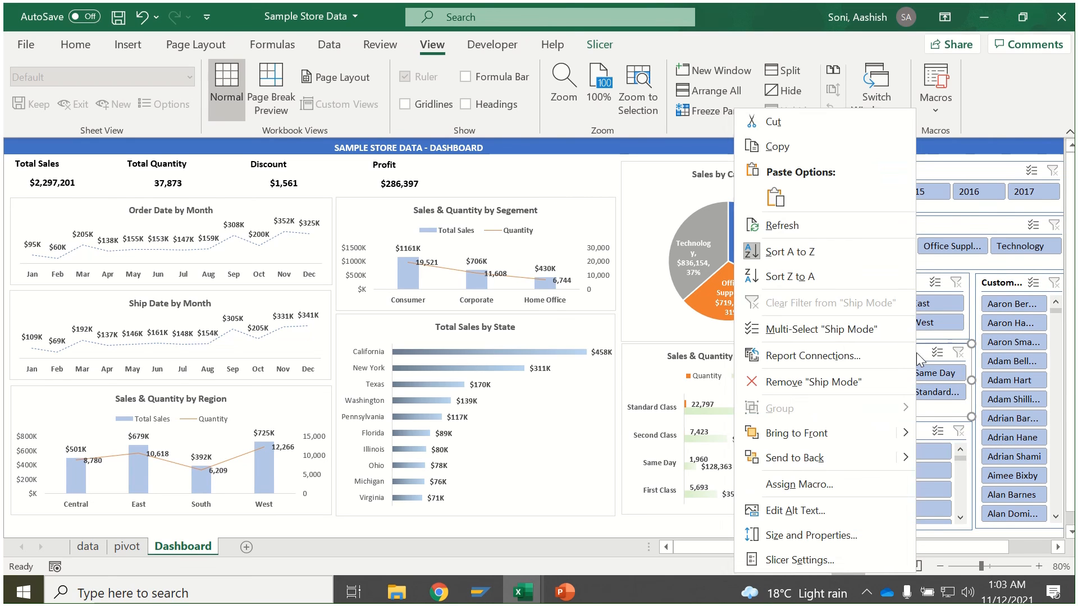
{"action": "left_click", "coordinate": [852, 364]}
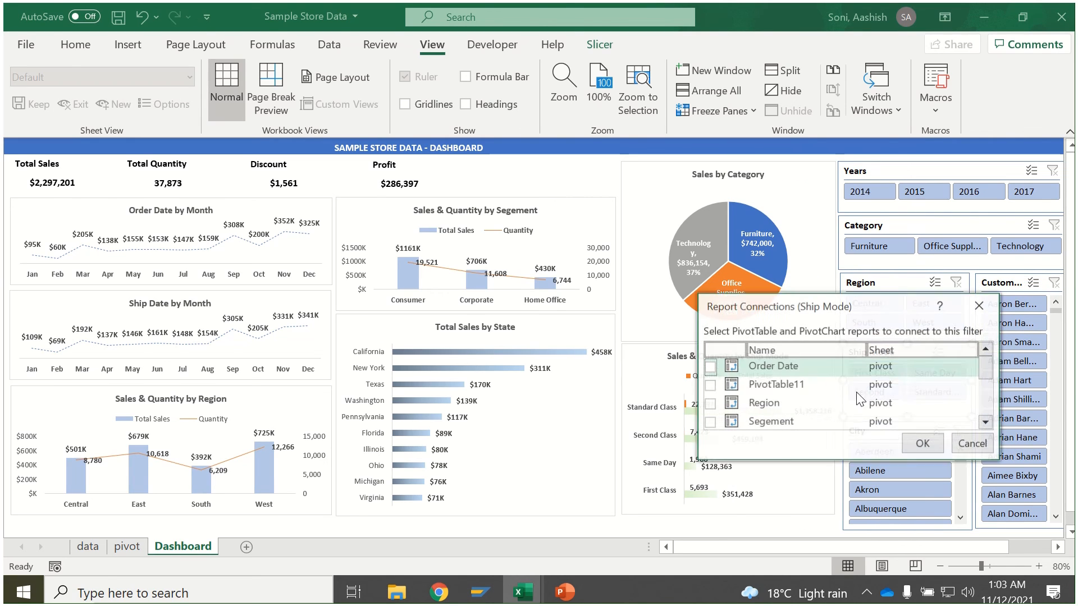
{"action": "left_click", "coordinate": [710, 385]}
{"action": "left_click", "coordinate": [711, 403]}
{"action": "left_click", "coordinate": [709, 422]}
{"action": "scroll", "coordinate": [710, 421], "scroll_direction": "down", "scroll_amount": 1}
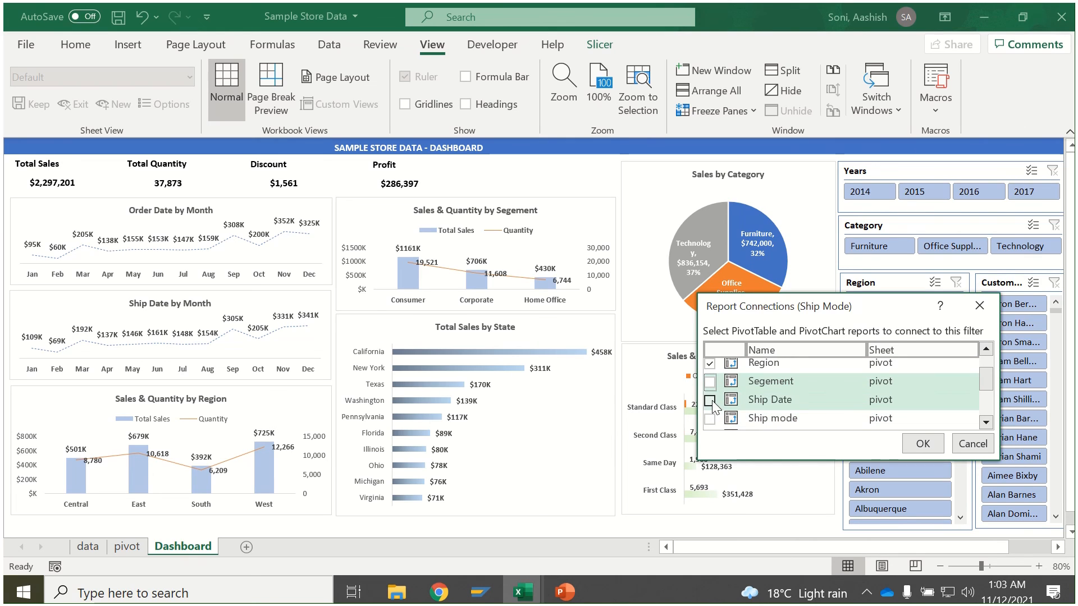
{"action": "left_click", "coordinate": [709, 401]}
{"action": "left_click", "coordinate": [710, 385]}
{"action": "left_click", "coordinate": [709, 418]}
Include the Total Discount, Total Profit, Total Quantity and Total Sales pivot tables in the Ship Mode slicer's report connections and apply them.
{"action": "scroll", "coordinate": [712, 418], "scroll_direction": "down", "scroll_amount": 1}
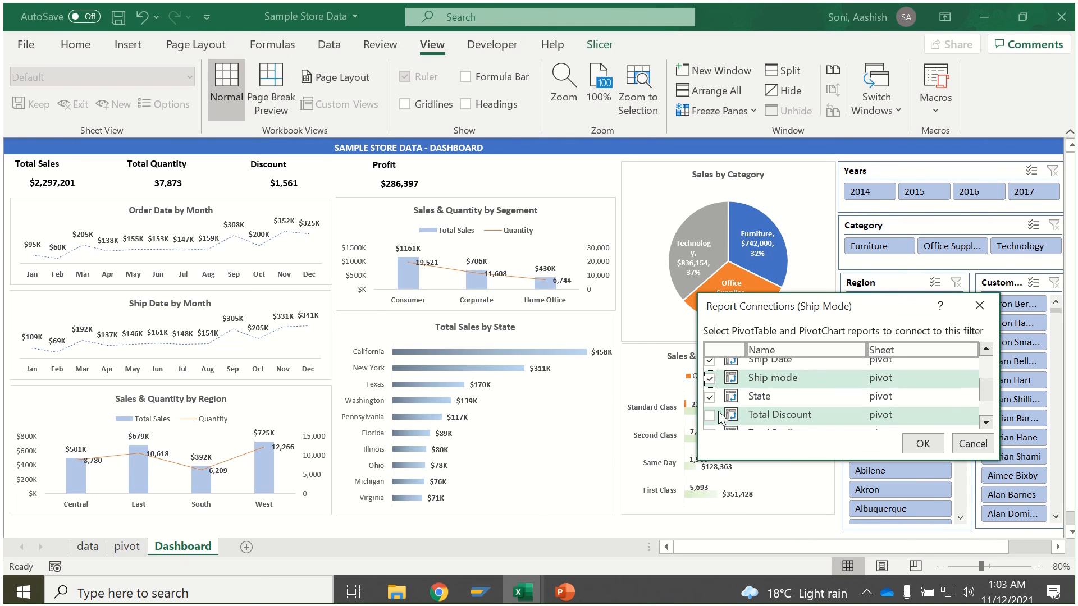
{"action": "left_click", "coordinate": [709, 414]}
{"action": "scroll", "coordinate": [716, 421], "scroll_direction": "down", "scroll_amount": 1}
{"action": "left_click", "coordinate": [709, 393]}
{"action": "left_click", "coordinate": [710, 412]}
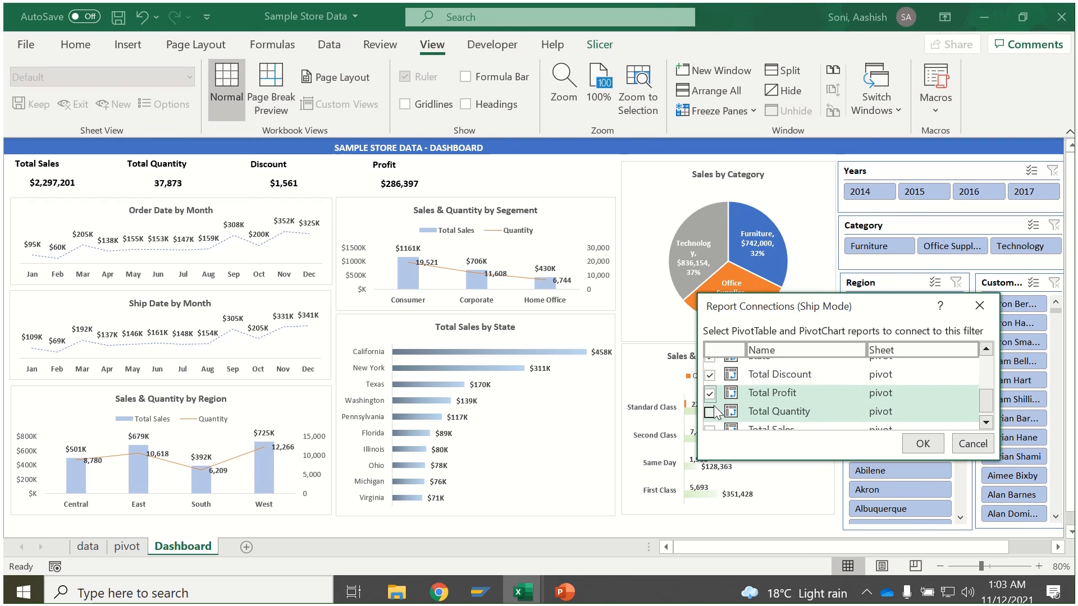
{"action": "scroll", "coordinate": [722, 418], "scroll_direction": "down", "scroll_amount": 1}
{"action": "left_click", "coordinate": [709, 422]}
{"action": "scroll", "coordinate": [719, 422], "scroll_direction": "up", "scroll_amount": 4}
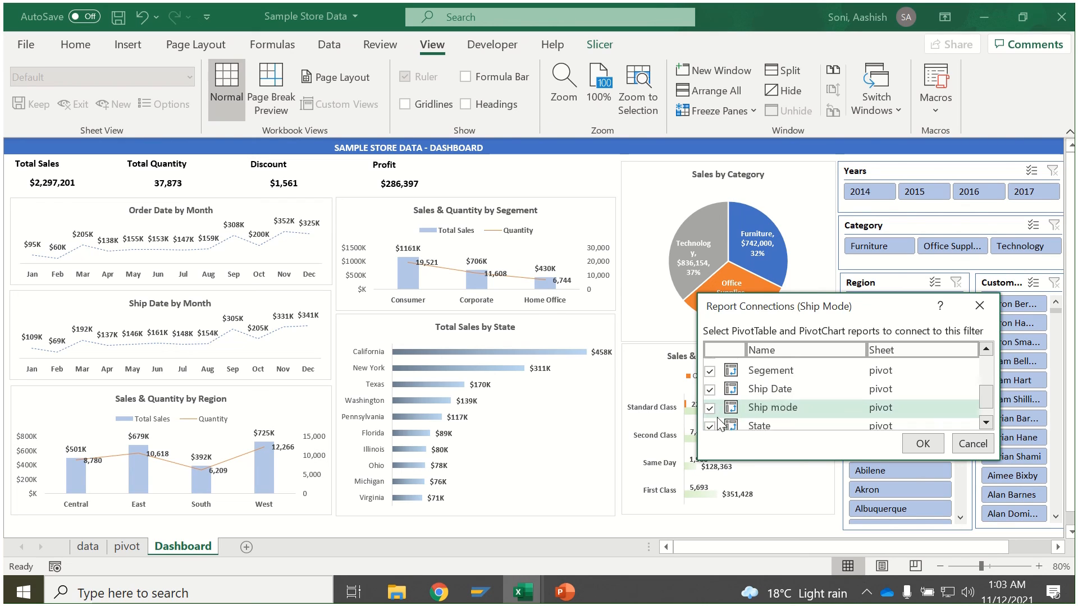
{"action": "left_click", "coordinate": [922, 444]}
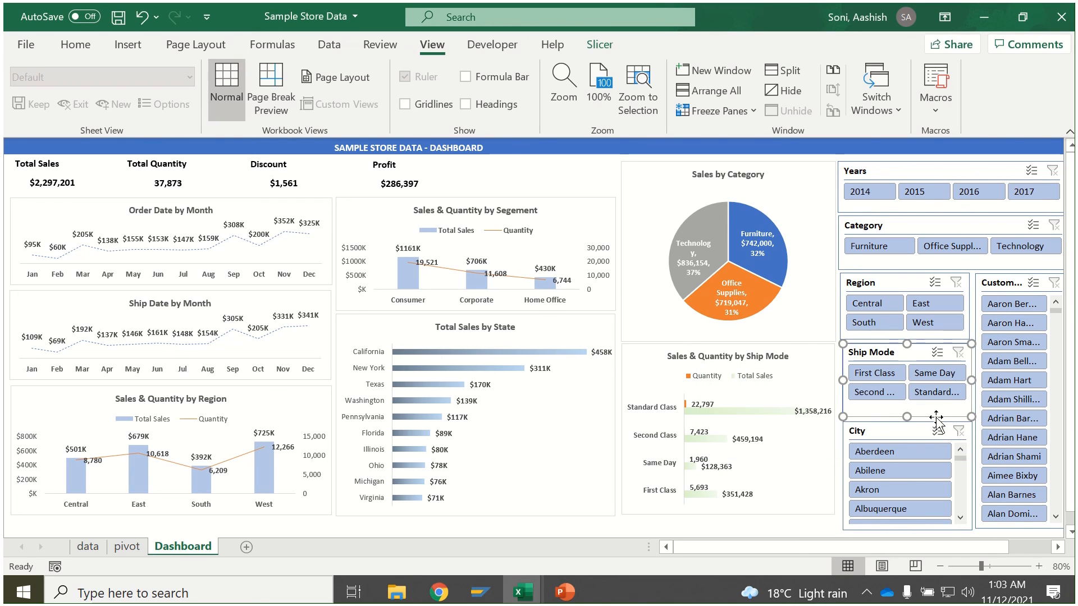
Open the City slicer's report connections and include the Order Date, PivotTable11, Region, Segement, Ship Date and Ship mode pivot tables.
{"action": "left_click", "coordinate": [912, 432]}
{"action": "right_click", "coordinate": [912, 431]}
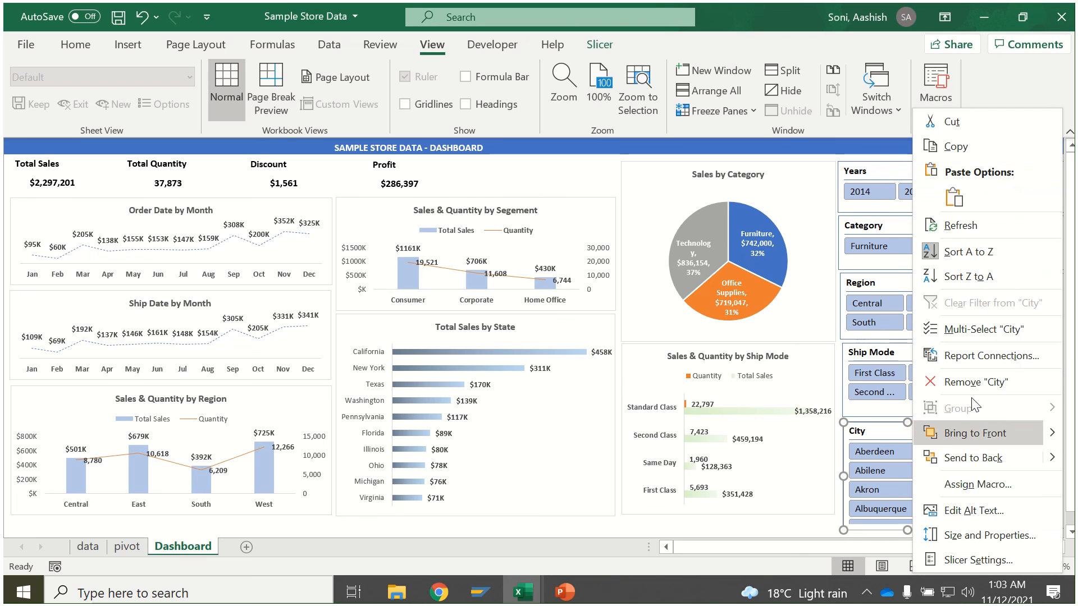
{"action": "left_click", "coordinate": [987, 355]}
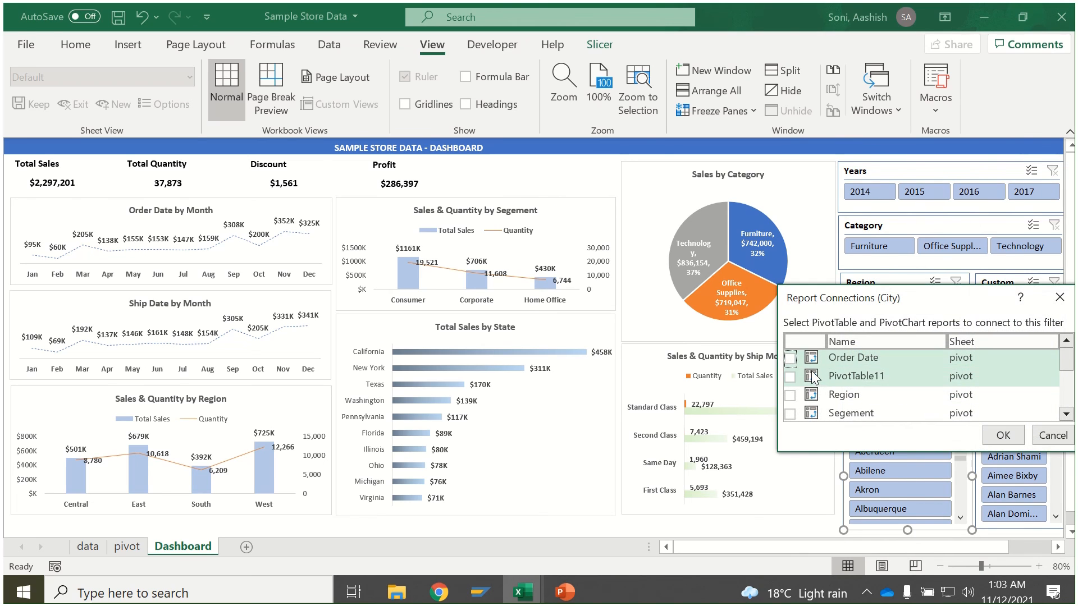
{"action": "left_click", "coordinate": [791, 376]}
{"action": "left_click", "coordinate": [790, 394]}
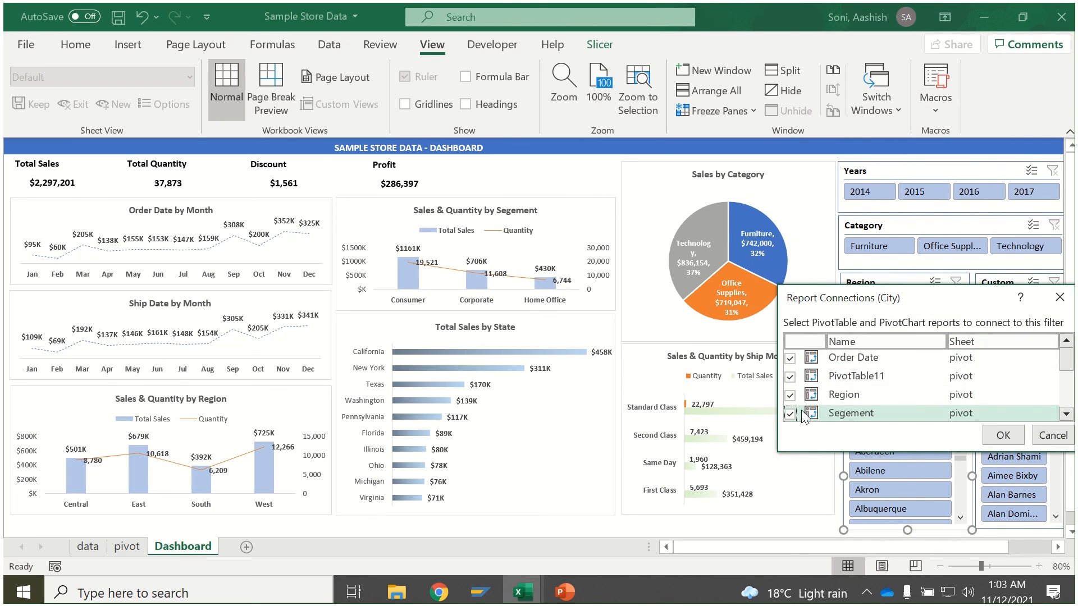
{"action": "left_click", "coordinate": [790, 414]}
{"action": "scroll", "coordinate": [791, 400], "scroll_direction": "down", "scroll_amount": 1}
{"action": "left_click", "coordinate": [791, 391]}
{"action": "left_click", "coordinate": [790, 409]}
Include the Total Discount, Total Profit, Total Quantity and Total Sales pivot tables in the City slicer's report connections and apply them.
{"action": "scroll", "coordinate": [792, 400], "scroll_direction": "down", "scroll_amount": 2}
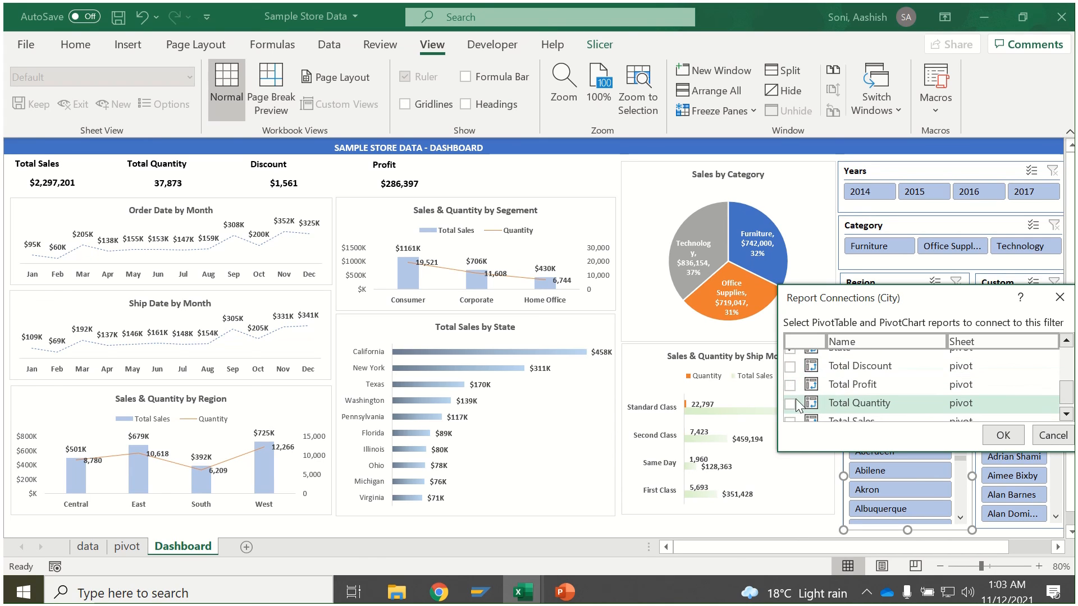
{"action": "left_click", "coordinate": [790, 366]}
{"action": "left_click", "coordinate": [790, 385]}
{"action": "left_click", "coordinate": [790, 403]}
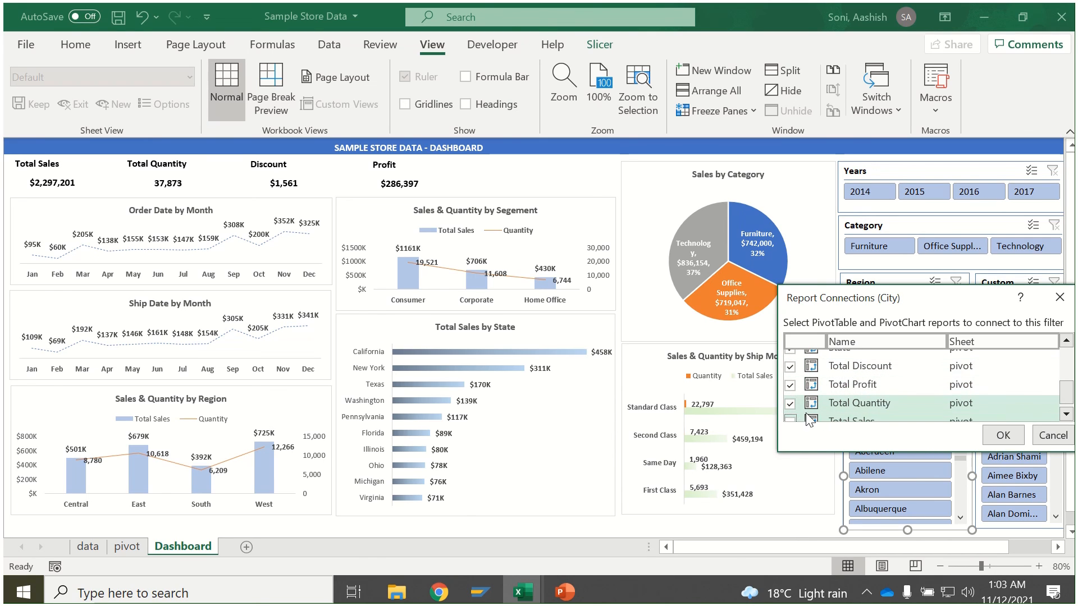
{"action": "scroll", "coordinate": [792, 413], "scroll_direction": "down", "scroll_amount": 1}
{"action": "left_click", "coordinate": [791, 414]}
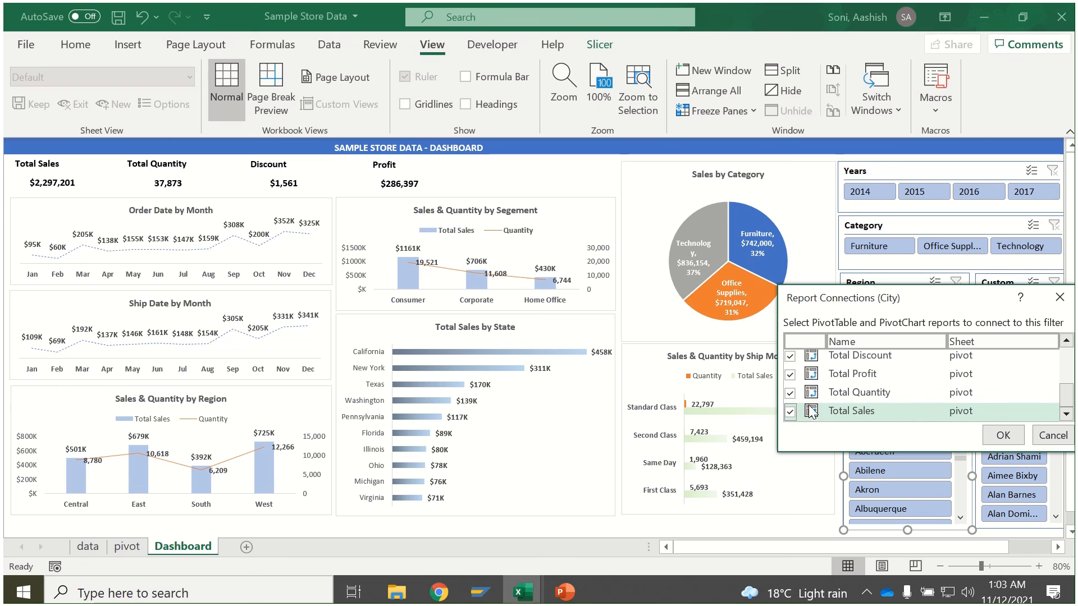
{"action": "scroll", "coordinate": [812, 412], "scroll_direction": "up", "scroll_amount": 5}
{"action": "left_click", "coordinate": [1011, 434]}
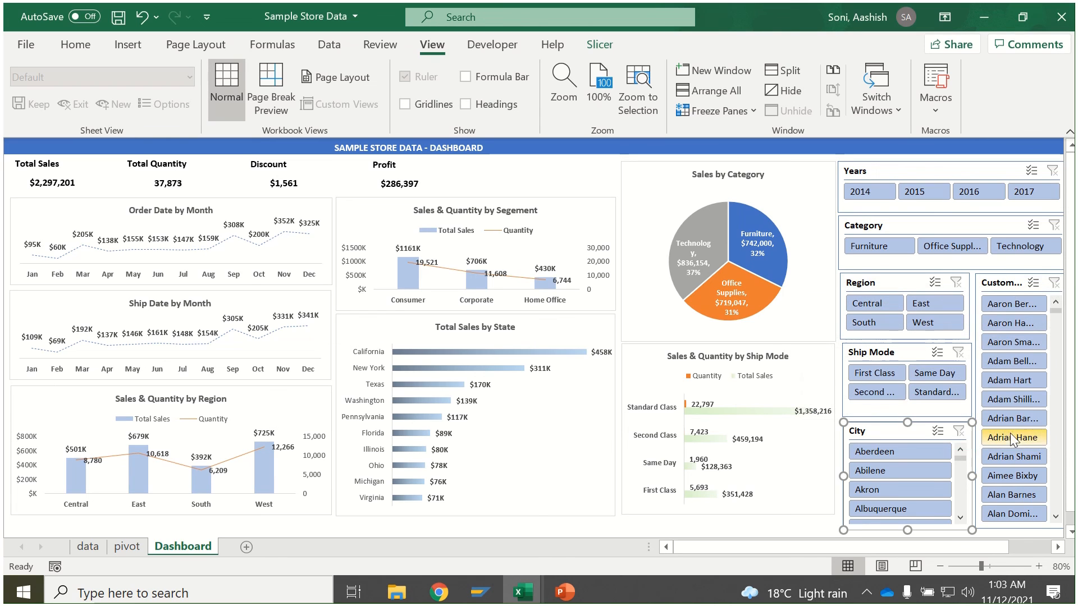
Open the Customer Name slicer's report connections and include the Order Date, PivotTable11, Region, Segement, Ship Date and Ship mode pivot tables.
{"action": "left_click", "coordinate": [1007, 285]}
{"action": "right_click", "coordinate": [1005, 286]}
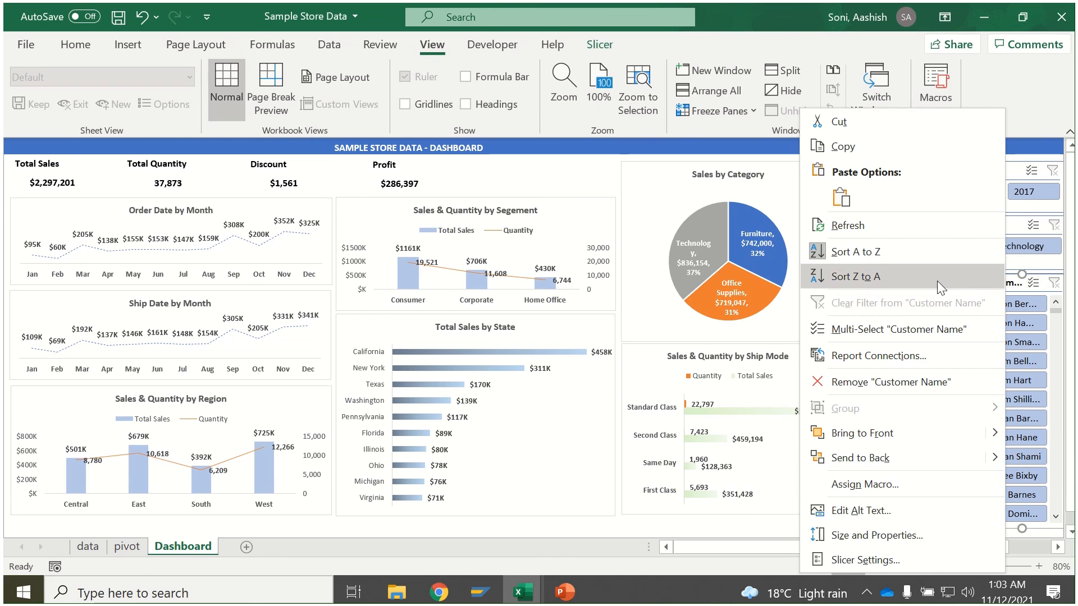
{"action": "left_click", "coordinate": [900, 349]}
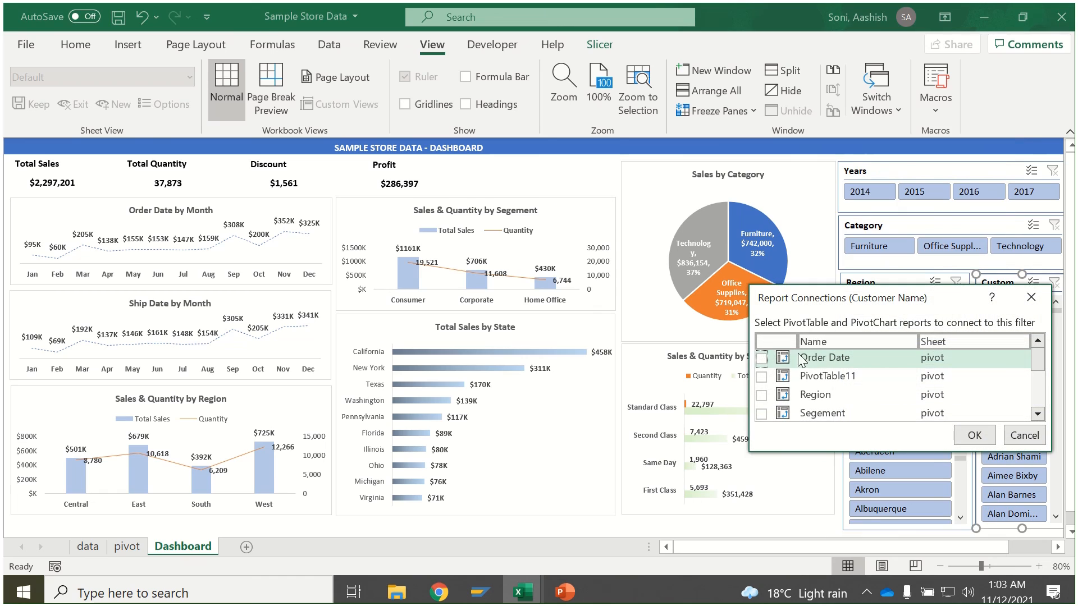
{"action": "left_click", "coordinate": [761, 359]}
{"action": "left_click", "coordinate": [762, 377]}
{"action": "left_click", "coordinate": [762, 395]}
{"action": "scroll", "coordinate": [772, 410], "scroll_direction": "down", "scroll_amount": 1}
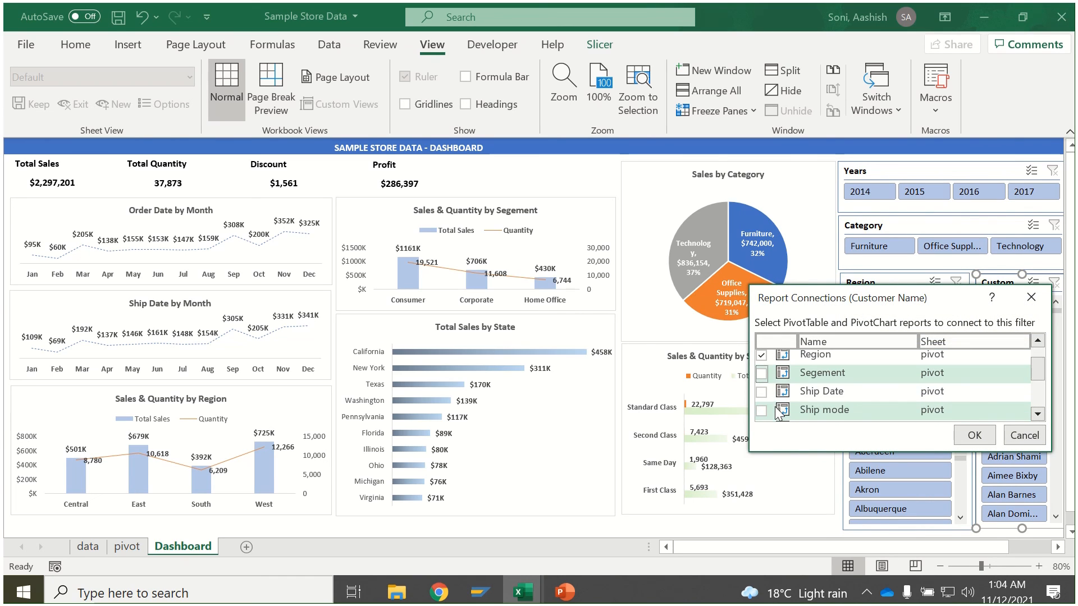
{"action": "left_click", "coordinate": [761, 373]}
{"action": "left_click", "coordinate": [761, 392]}
{"action": "left_click", "coordinate": [761, 411]}
Include the Total Discount, Total Profit, Total Quantity and Total Sales pivot tables in the Customer Name slicer's report connections and apply them.
{"action": "scroll", "coordinate": [761, 412], "scroll_direction": "down", "scroll_amount": 2}
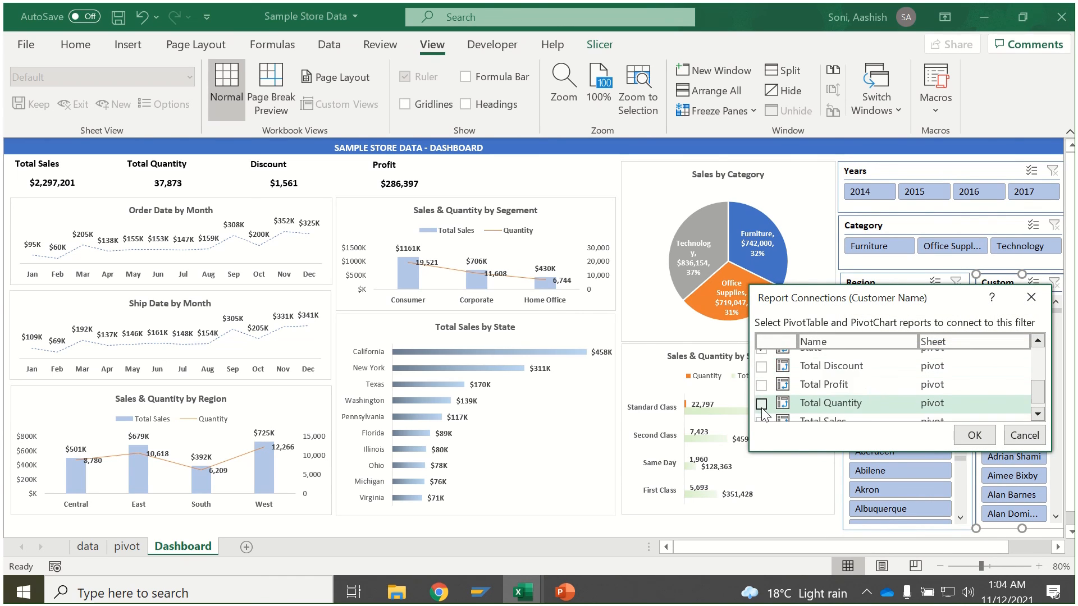
{"action": "left_click", "coordinate": [762, 366]}
{"action": "left_click", "coordinate": [761, 385]}
{"action": "left_click", "coordinate": [762, 403]}
{"action": "scroll", "coordinate": [764, 418], "scroll_direction": "down", "scroll_amount": 1}
{"action": "left_click", "coordinate": [762, 412]}
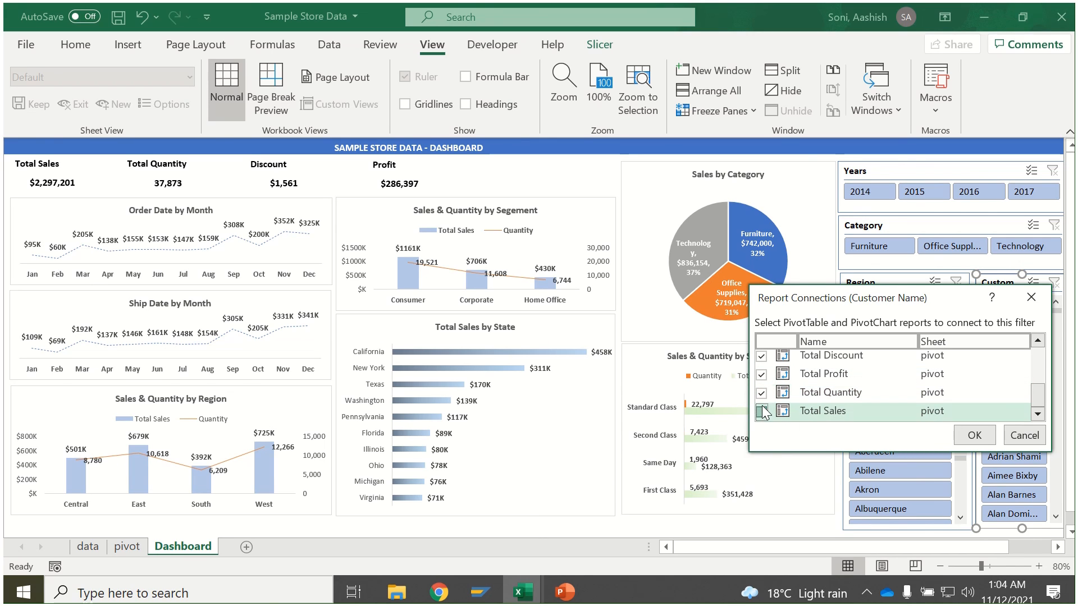
{"action": "left_click", "coordinate": [966, 436]}
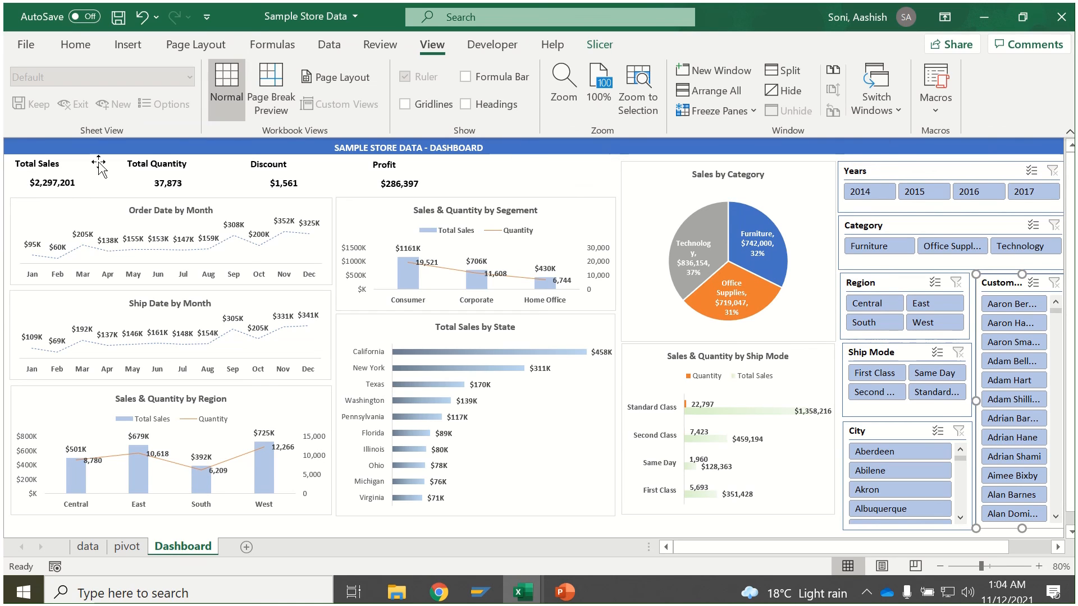
Filter the whole dashboard by 2014 in the Years slicer.
{"action": "left_click", "coordinate": [876, 193]}
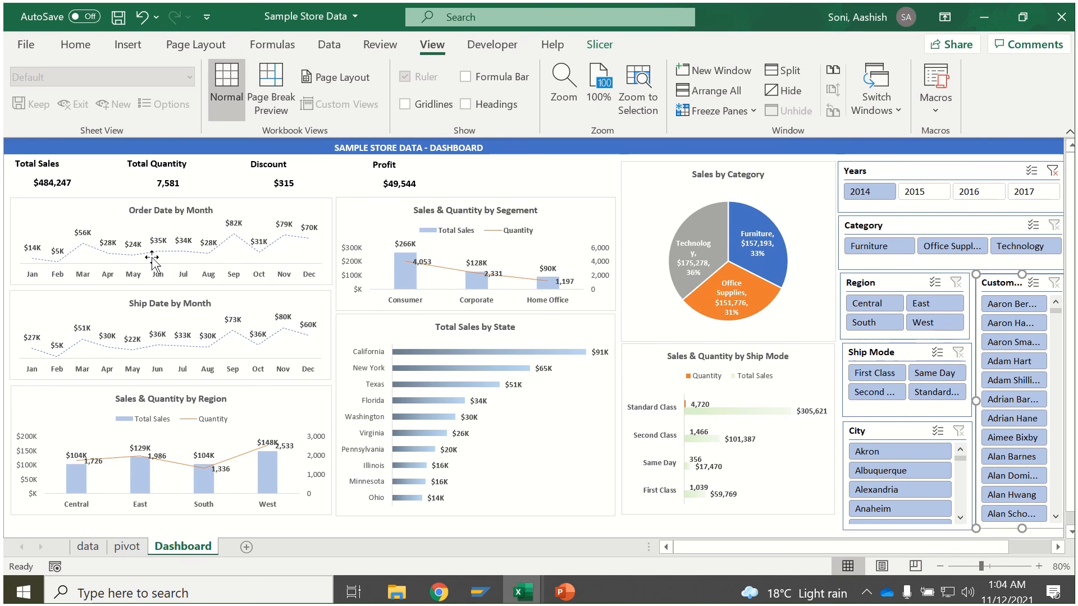
Check the dashboard filtered by 2015, 2016 and 2017 in turn with the Years slicer, and clear the Years filter.
{"action": "left_click", "coordinate": [922, 194]}
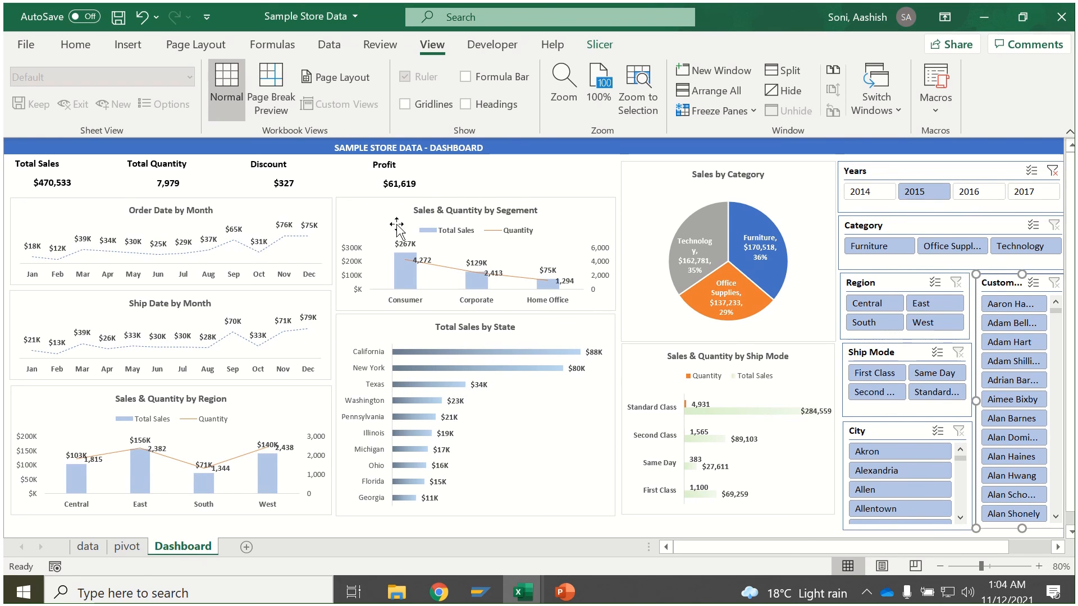
{"action": "left_click", "coordinate": [969, 195]}
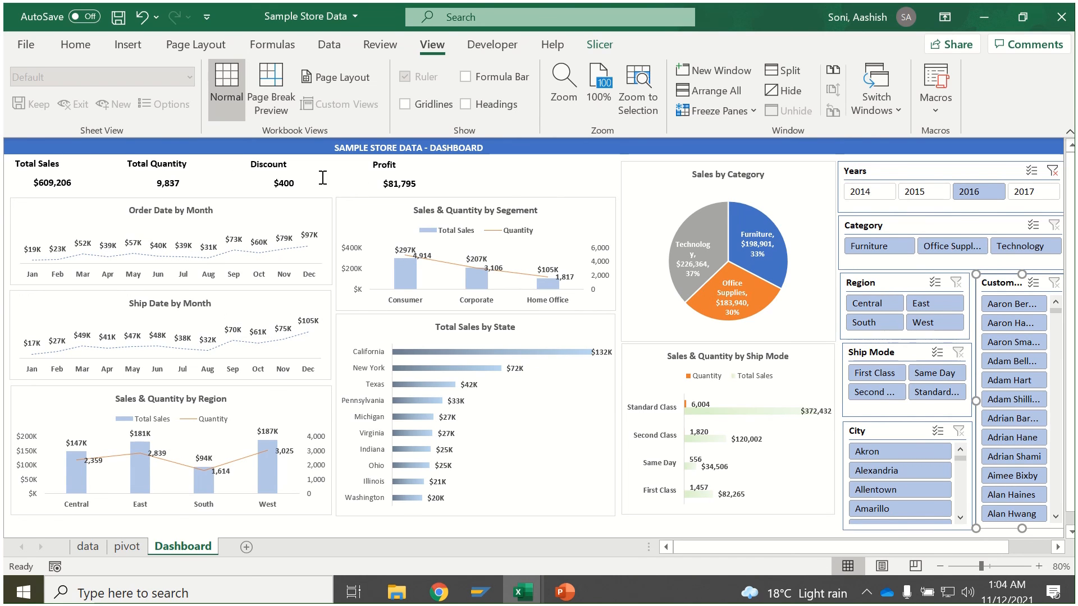
{"action": "left_click", "coordinate": [1030, 192]}
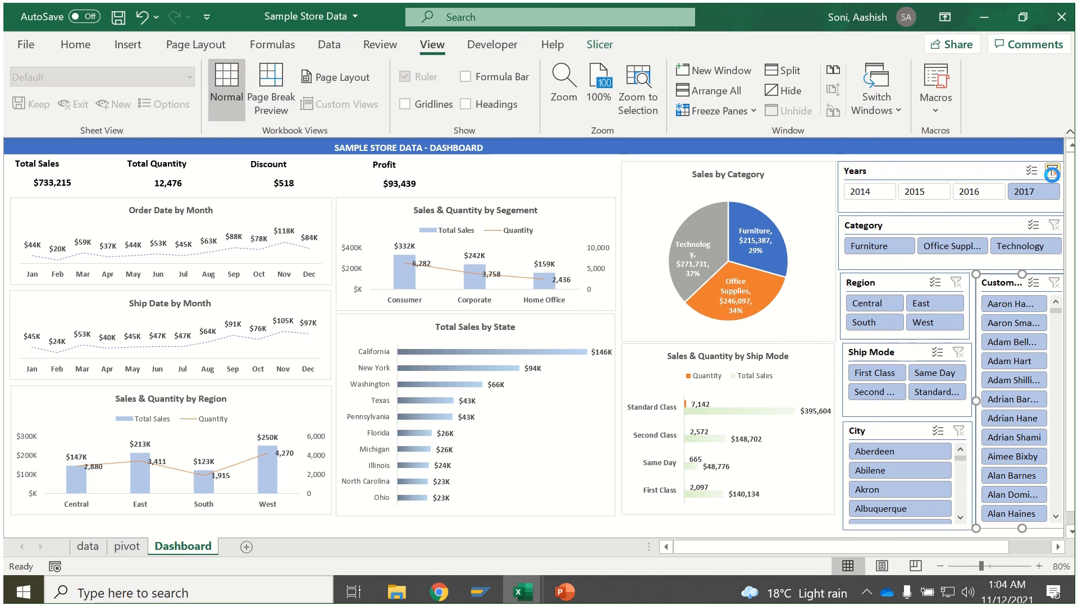
{"action": "left_click", "coordinate": [1053, 171]}
Check the dashboard filtered by 2015 with the Furniture and Office Supplies categories in turn, and clear the Category filter.
{"action": "left_click", "coordinate": [937, 193]}
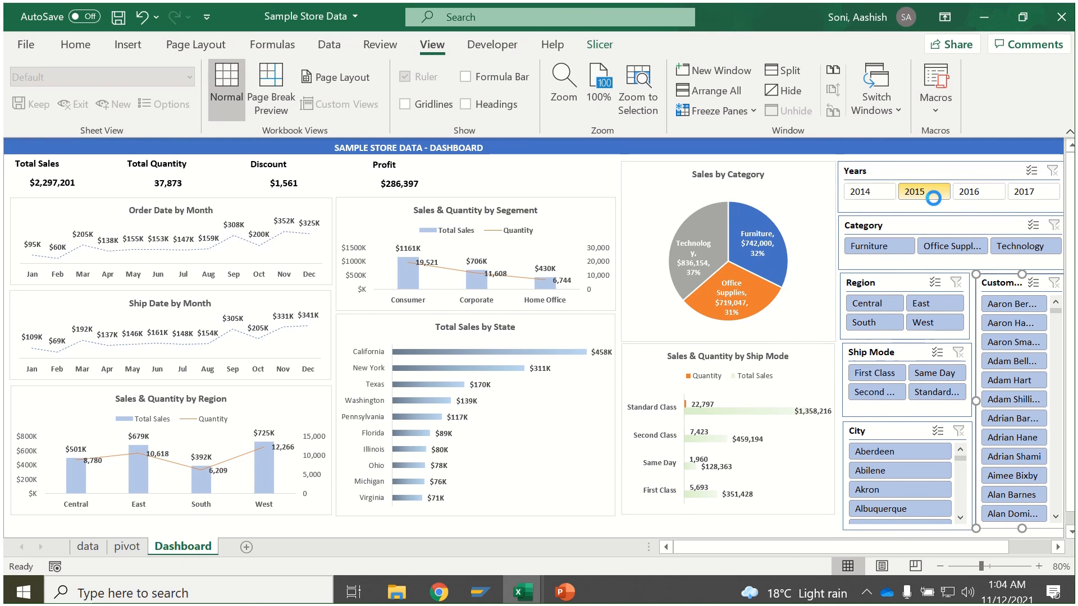
{"action": "left_click", "coordinate": [897, 243]}
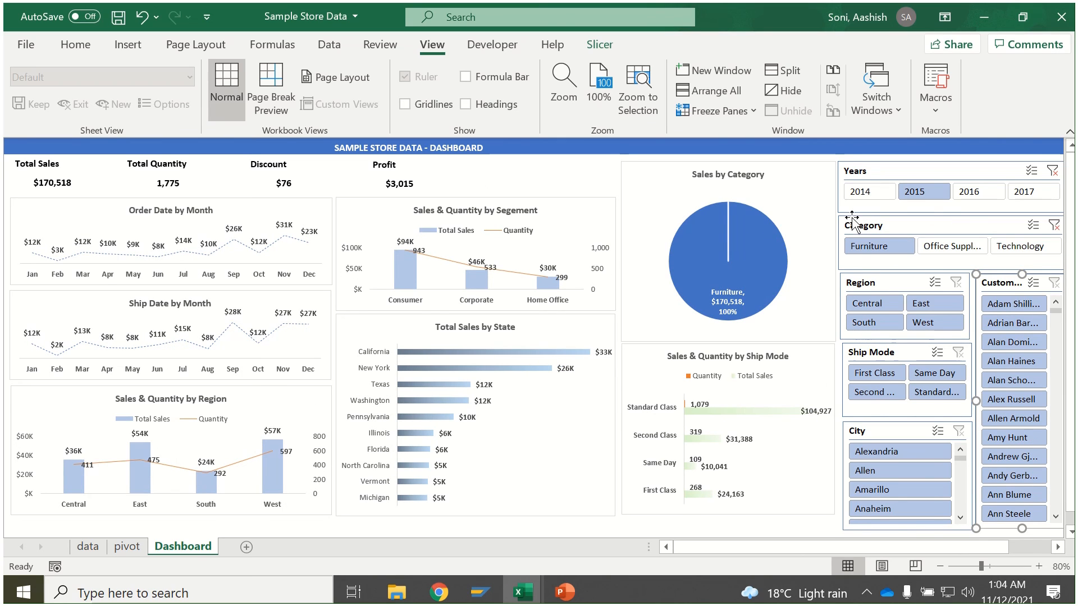
{"action": "left_click_drag", "start_coordinate": [824, 273], "coordinate": [730, 393]}
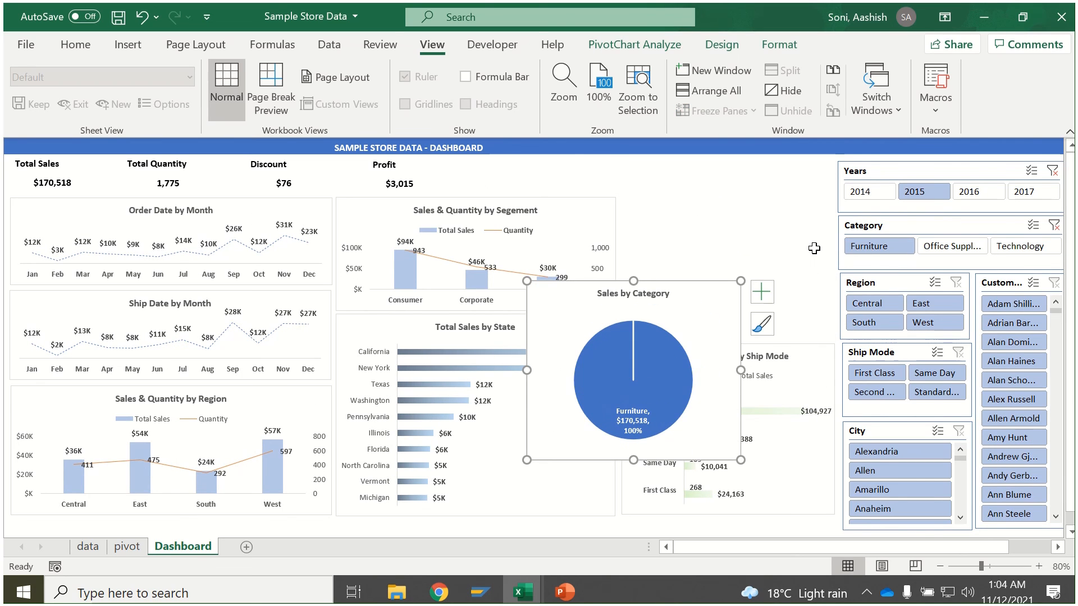
{"action": "key", "text": "ctrl+z"}
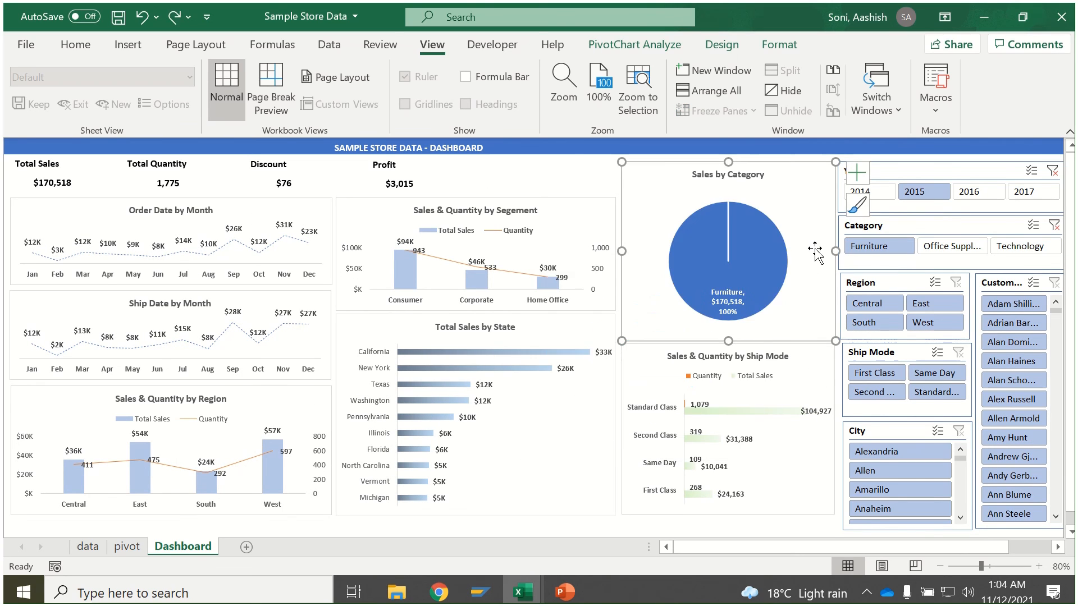
{"action": "left_click", "coordinate": [960, 254]}
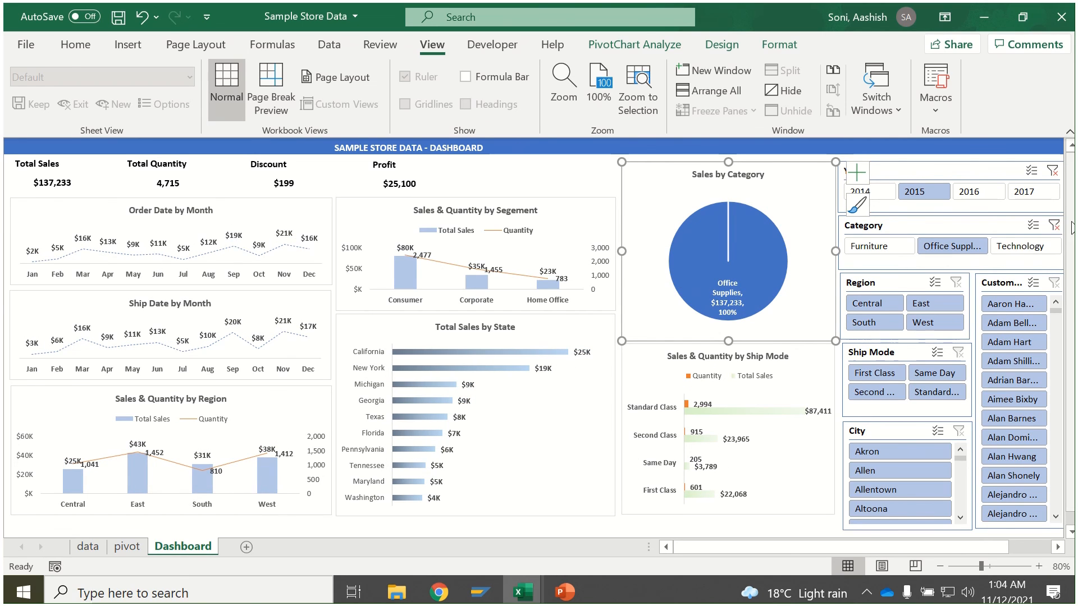
{"action": "left_click", "coordinate": [1054, 225]}
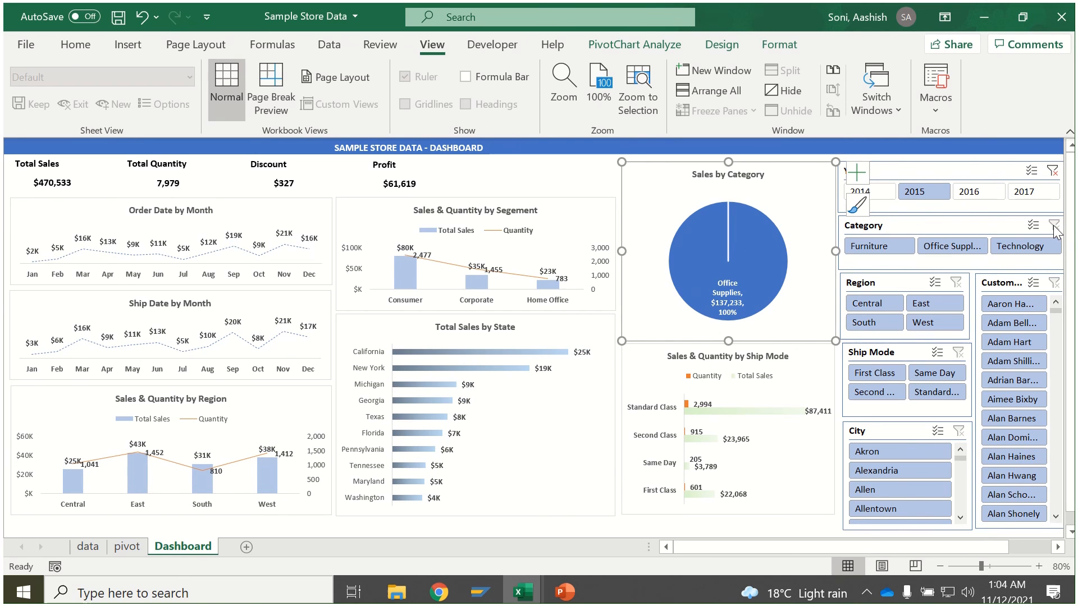
Check the dashboard filtered to one customer in the Customer Name slicer, and clear the Years and Customer Name filters.
{"action": "left_click", "coordinate": [1014, 341]}
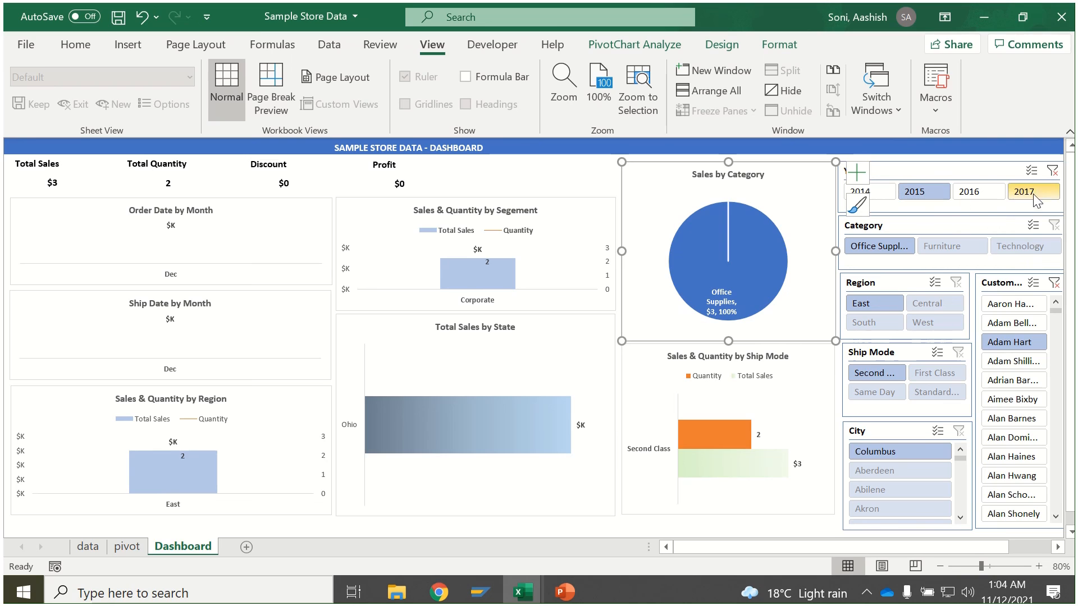
{"action": "left_click", "coordinate": [1053, 170]}
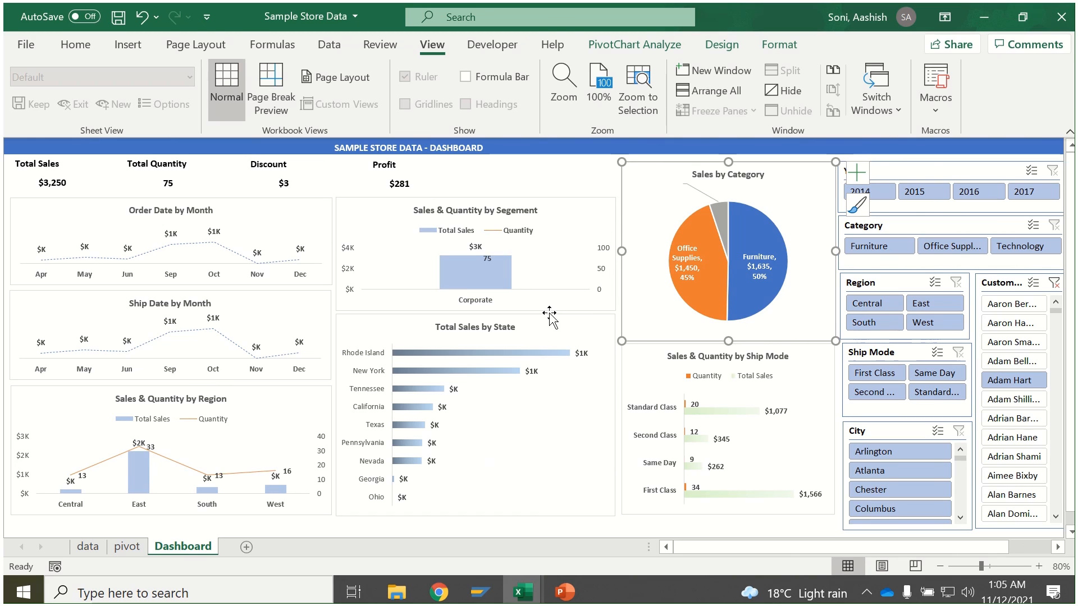
{"action": "left_click", "coordinate": [1054, 284]}
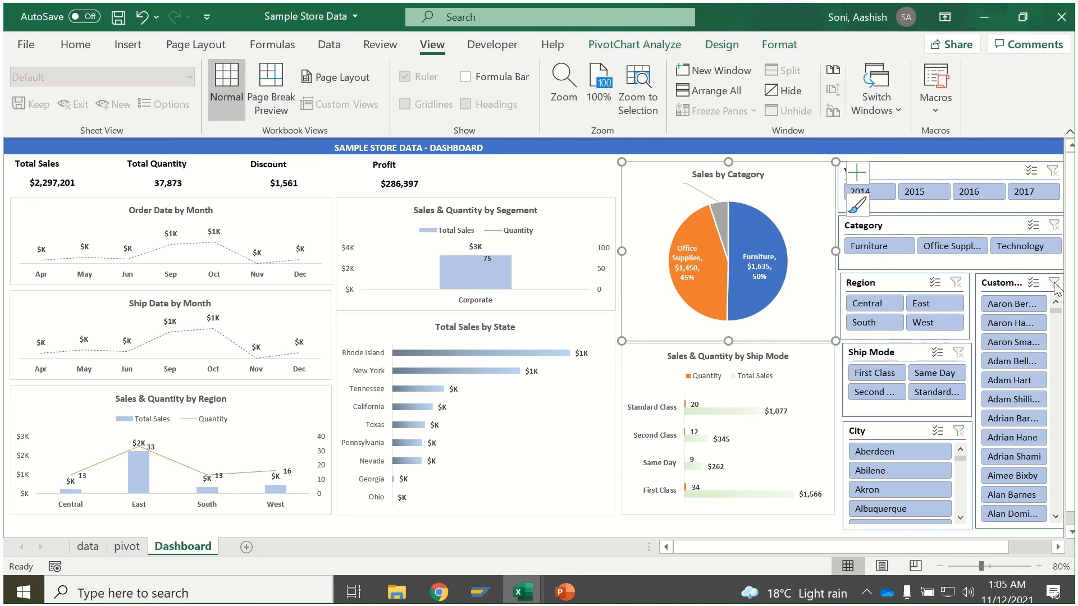
Check the dashboard filtered by the South region and separately by the city Akron, clearing each slicer filter after its test.
{"action": "left_click", "coordinate": [872, 323]}
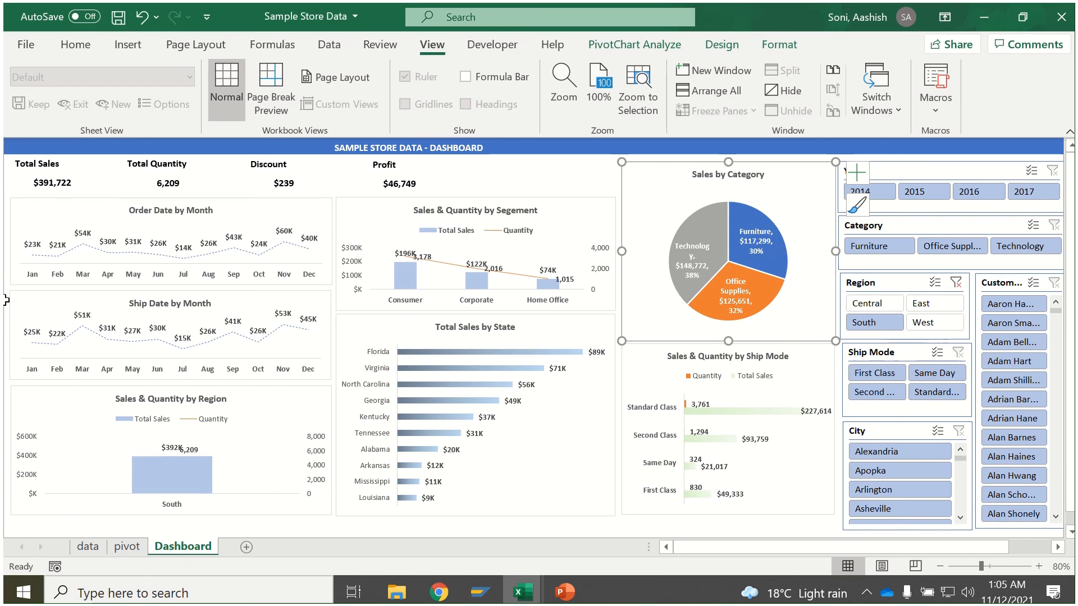
{"action": "left_click", "coordinate": [956, 283]}
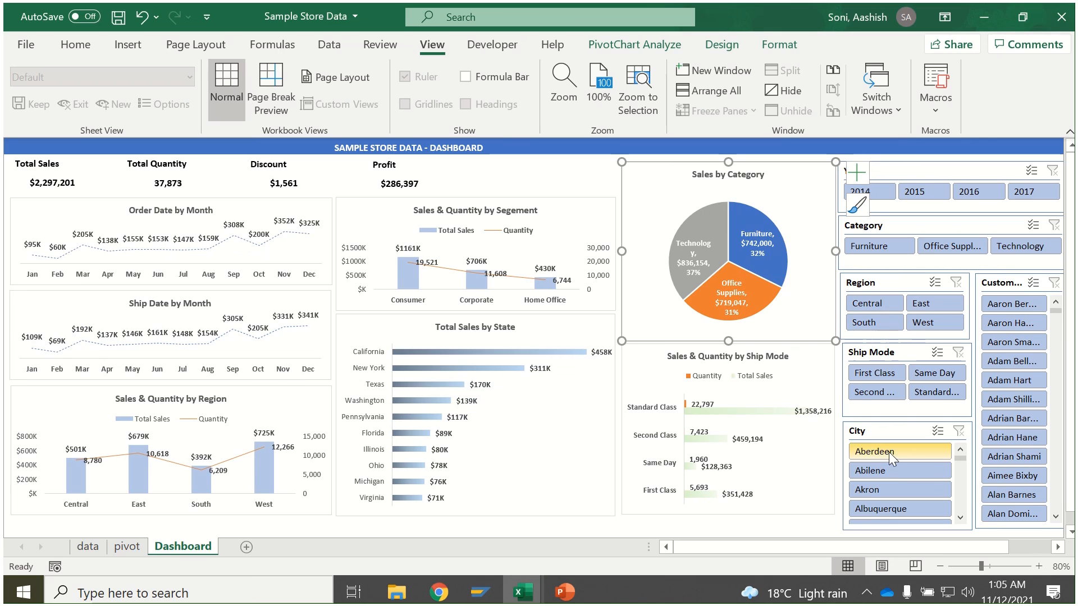
{"action": "left_click", "coordinate": [885, 488]}
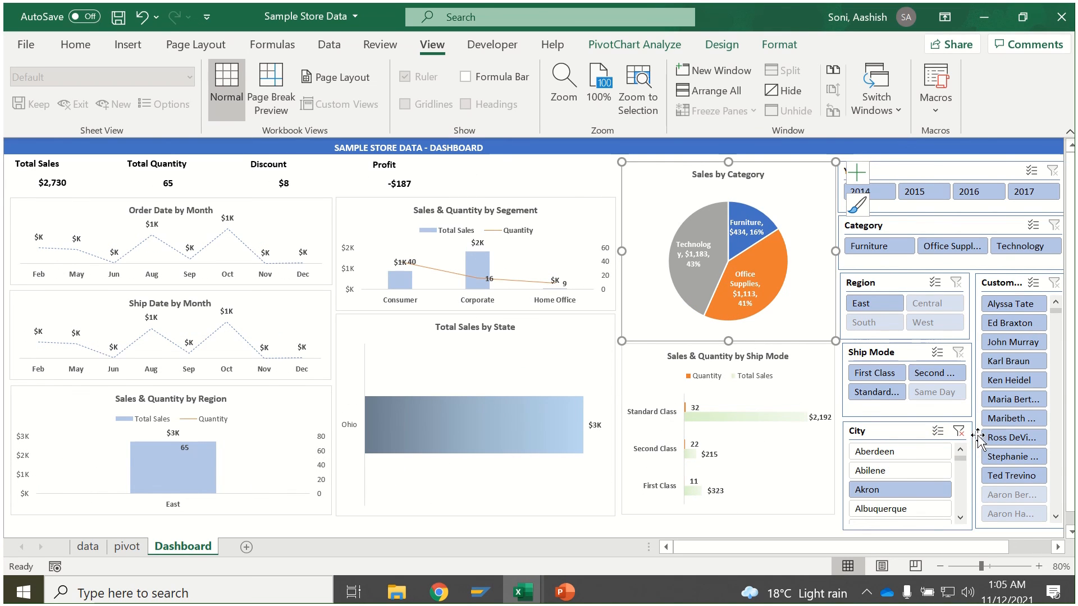
{"action": "left_click", "coordinate": [958, 431]}
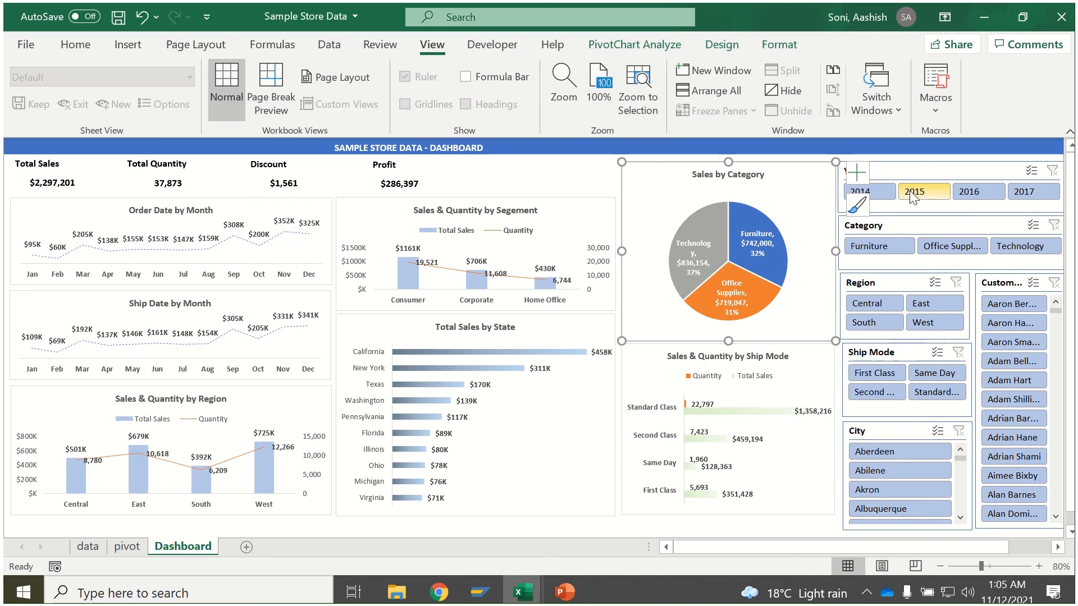
{"action": "left_click", "coordinate": [912, 157]}
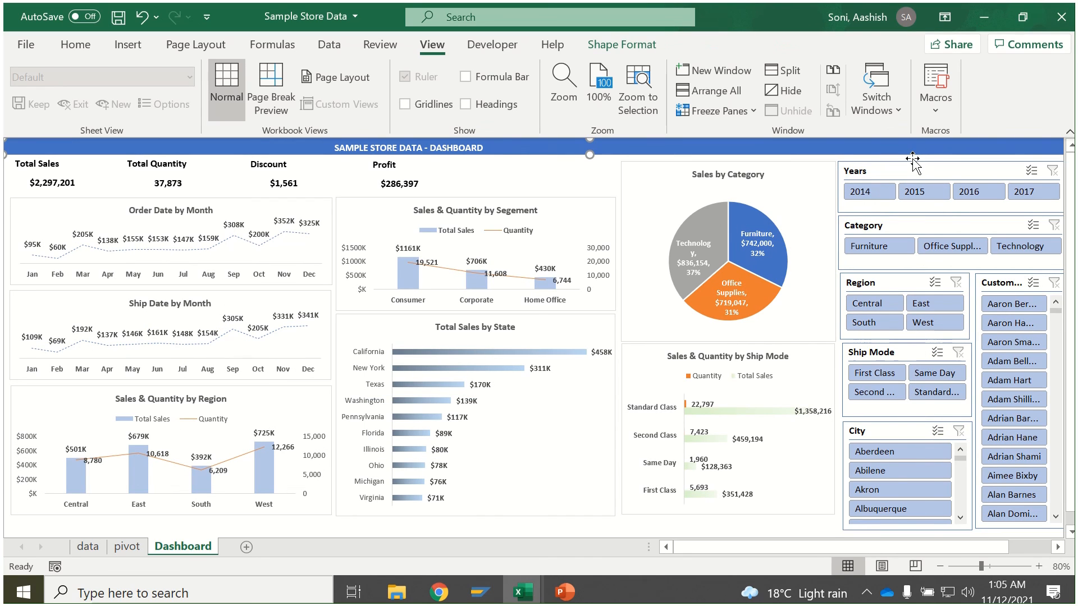